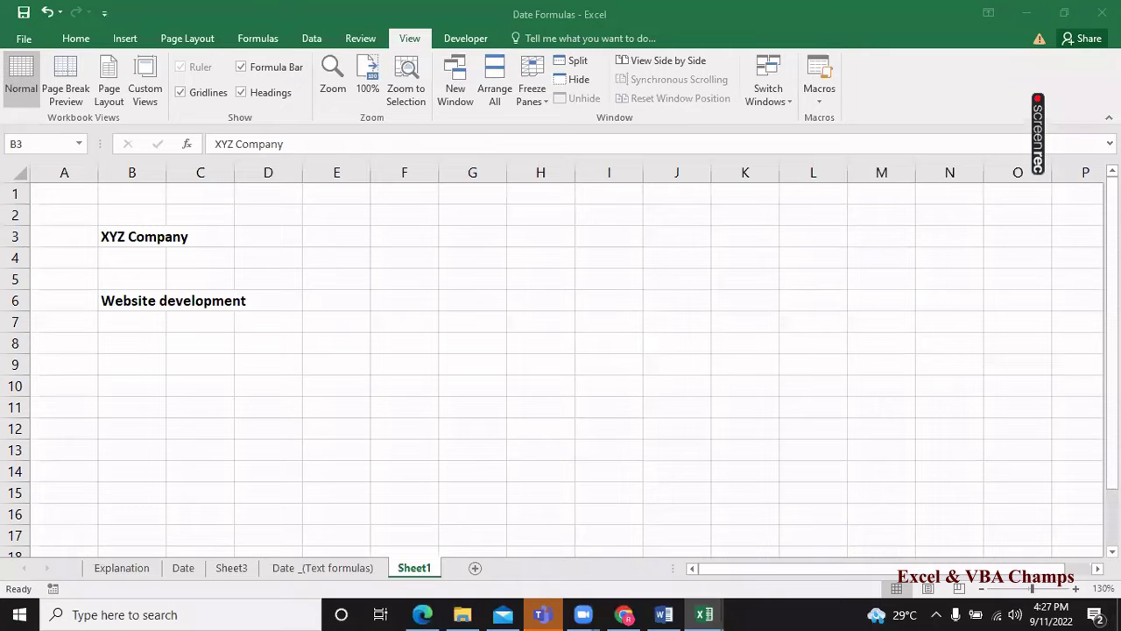
Increase the XYZ Company heading in B3 to font size 14.
{"action": "key", "text": "Down"}
{"action": "key", "text": "Up"}
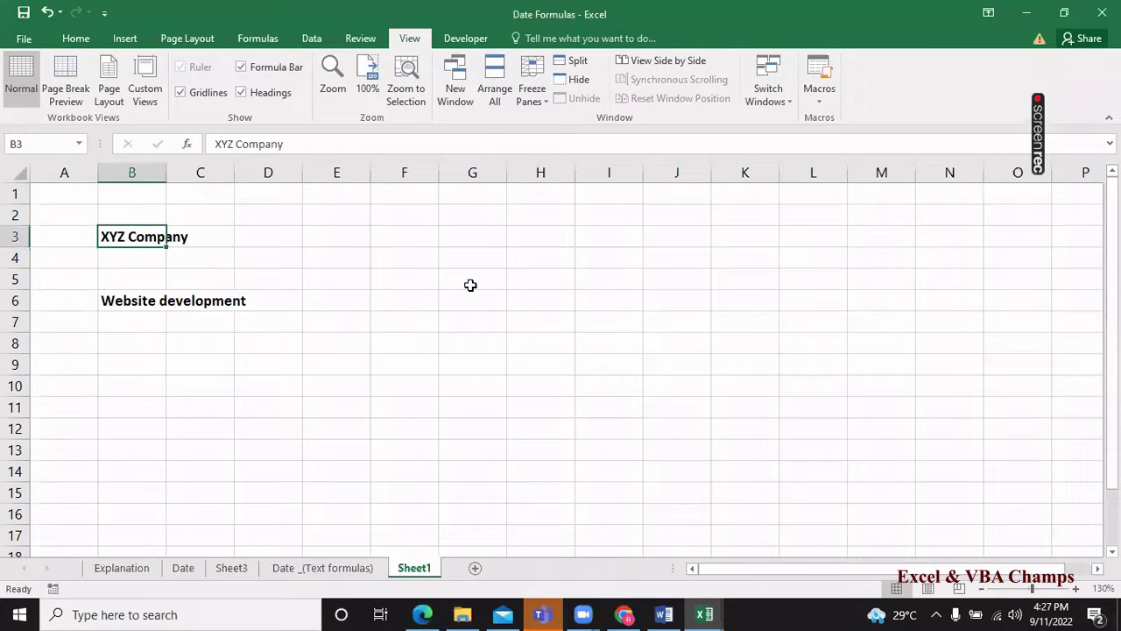
{"action": "key", "text": "Down"}
{"action": "key", "text": "Down"}
{"action": "key", "text": "Down"}
{"action": "key", "text": "Up"}
{"action": "key", "text": "Up"}
{"action": "key", "text": "Up"}
{"action": "key", "text": "Right"}
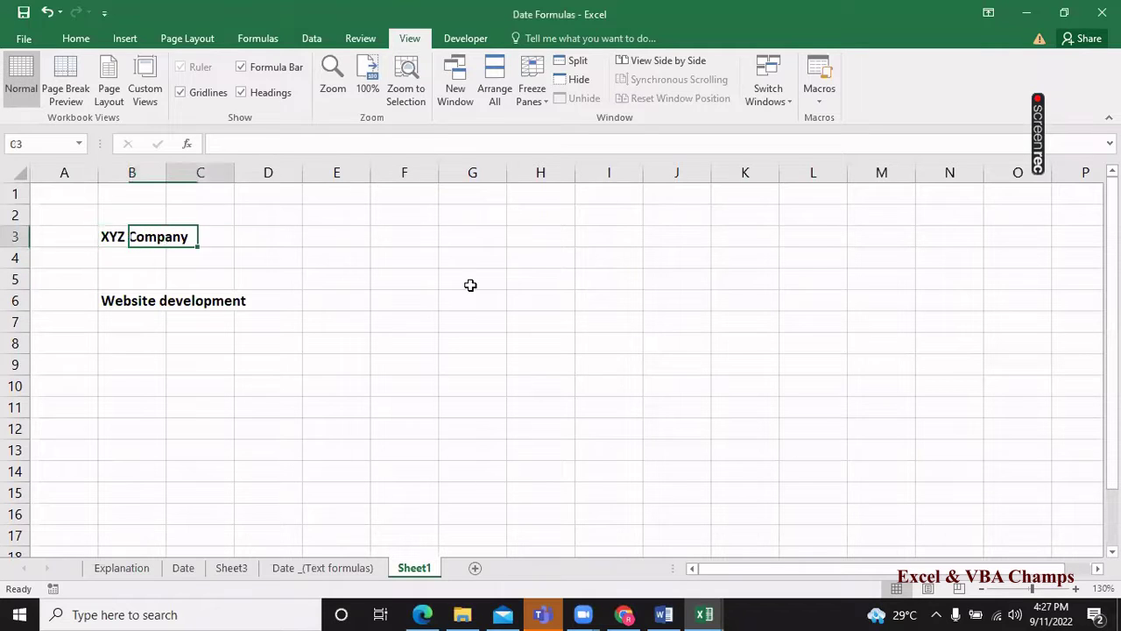
{"action": "key", "text": "Left"}
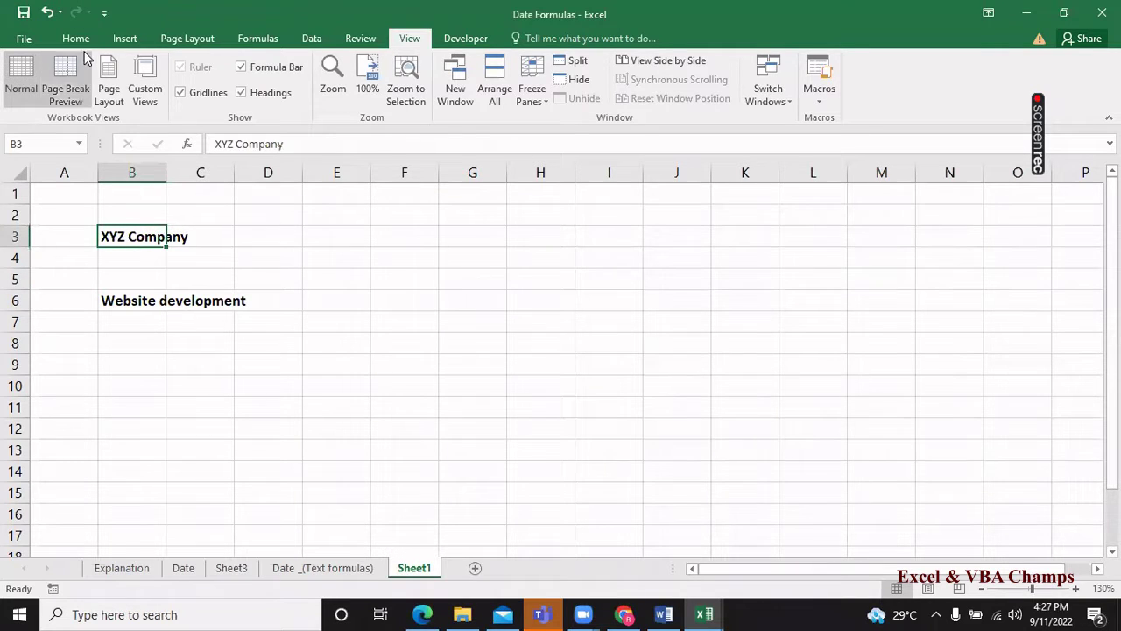
{"action": "left_click", "coordinate": [77, 39]}
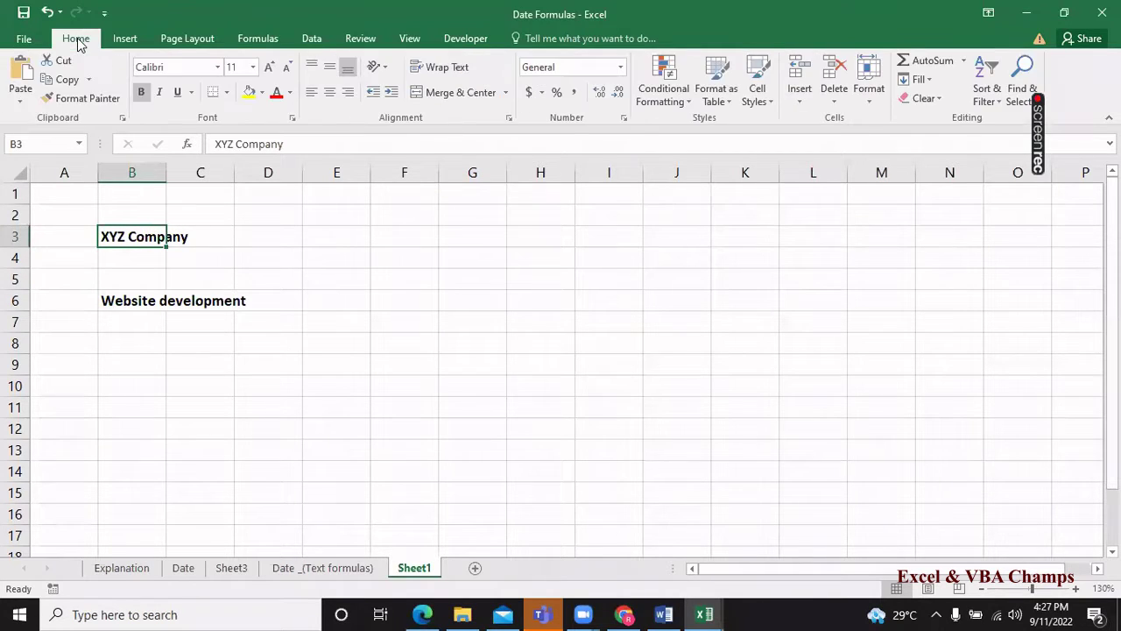
{"action": "left_click", "coordinate": [268, 70]}
{"action": "left_click", "coordinate": [268, 70]}
{"action": "key", "text": "Down"}
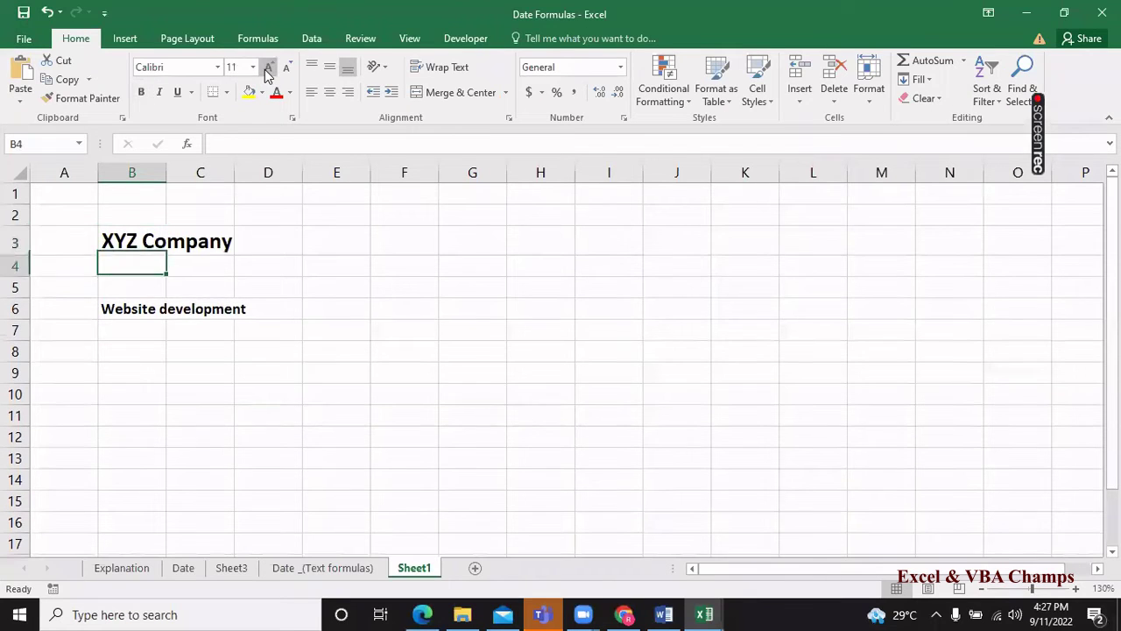
{"action": "key", "text": "Down"}
{"action": "key", "text": "Down"}
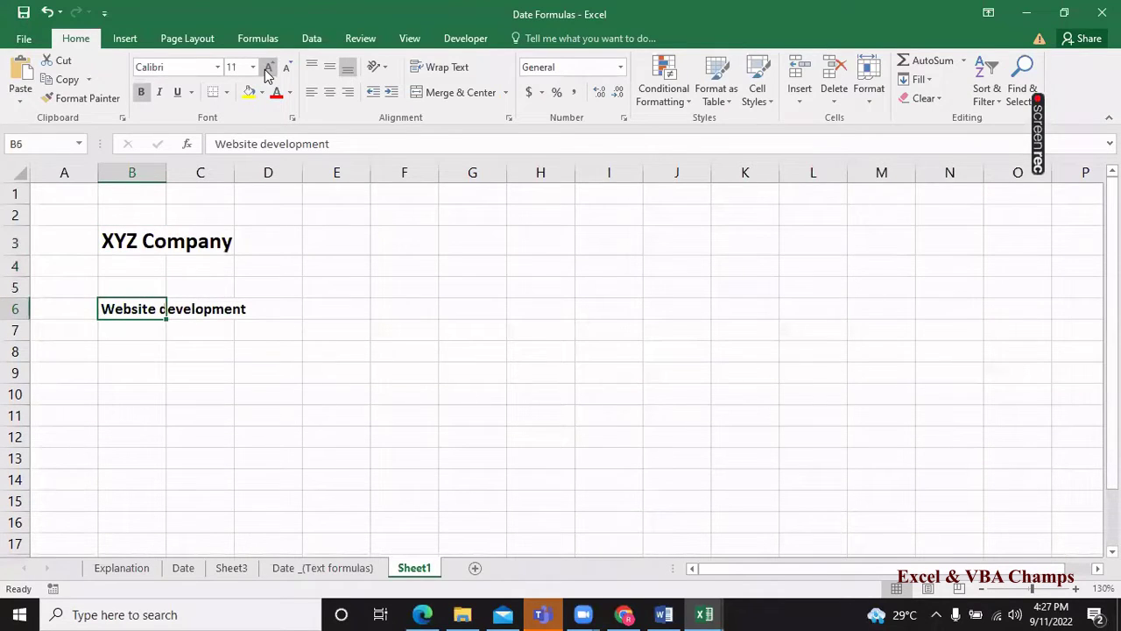
{"action": "key", "text": "Down"}
{"action": "key", "text": "Down"}
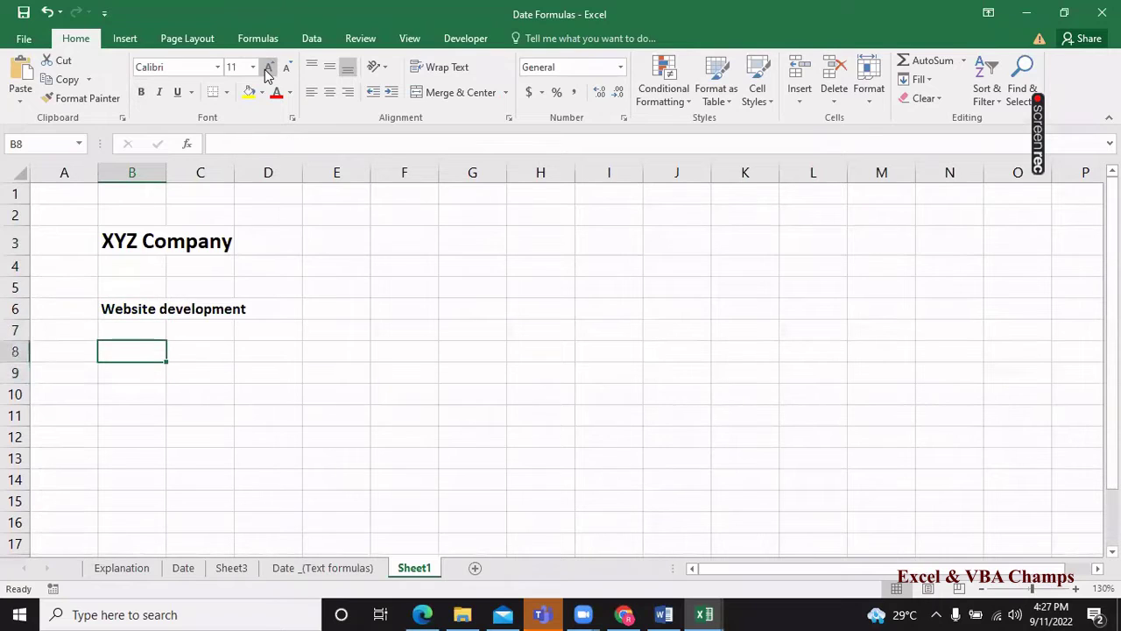
{"action": "key", "text": "Down"}
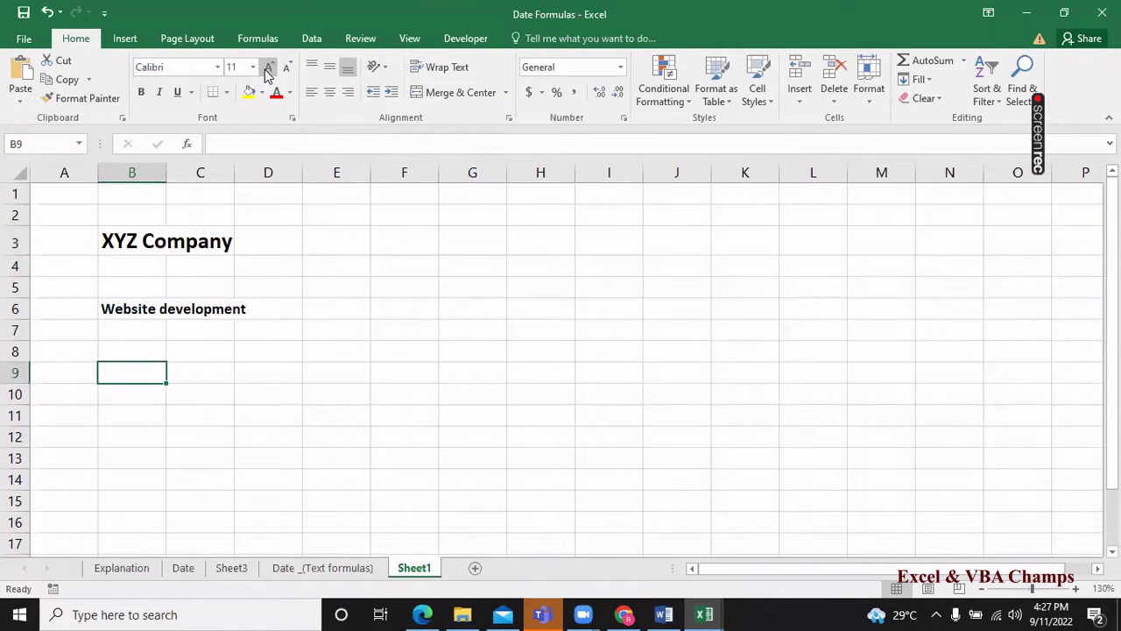
Enter Projects in B9 and Ecommerce in B11.
{"action": "type", "text": "P"}
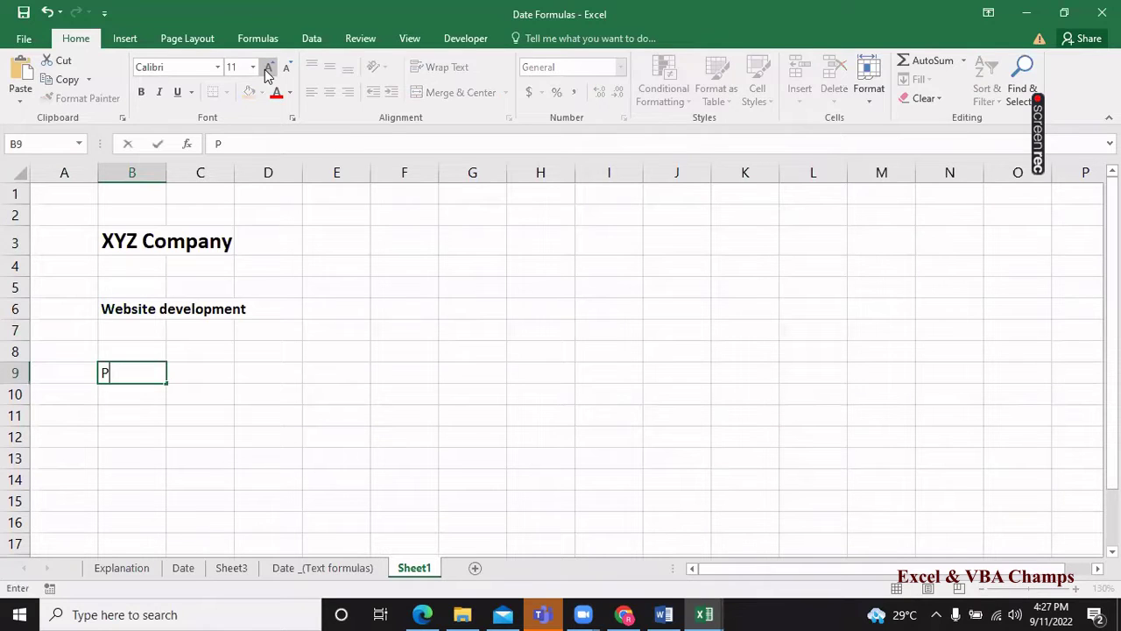
{"action": "type", "text": "rojects"}
{"action": "key", "text": "Return"}
{"action": "key", "text": "Down"}
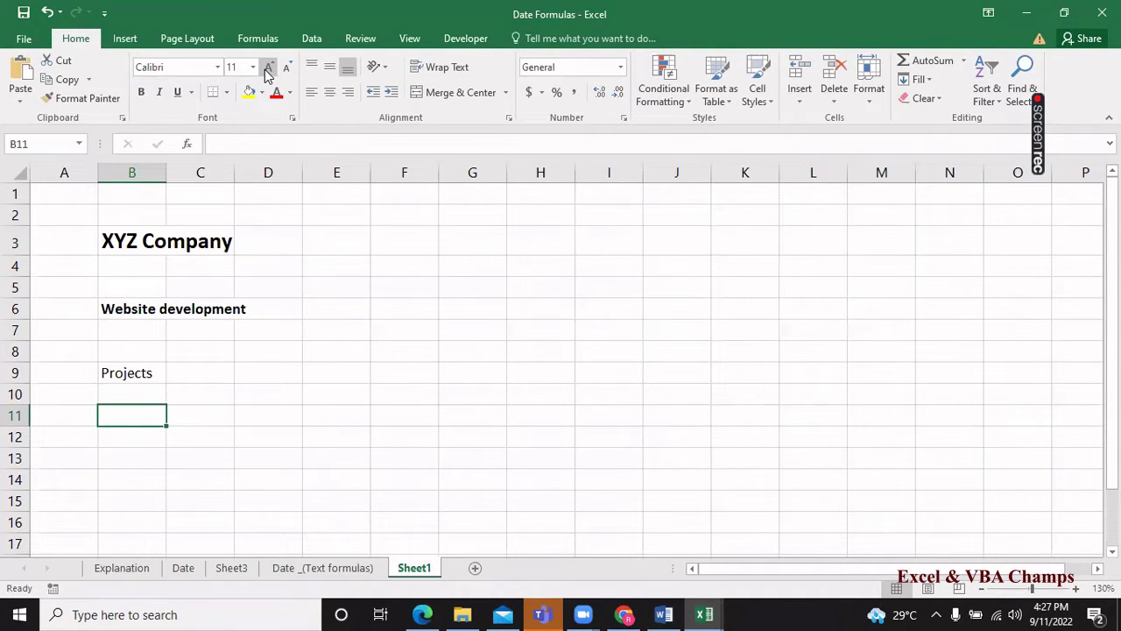
{"action": "type", "text": "E"}
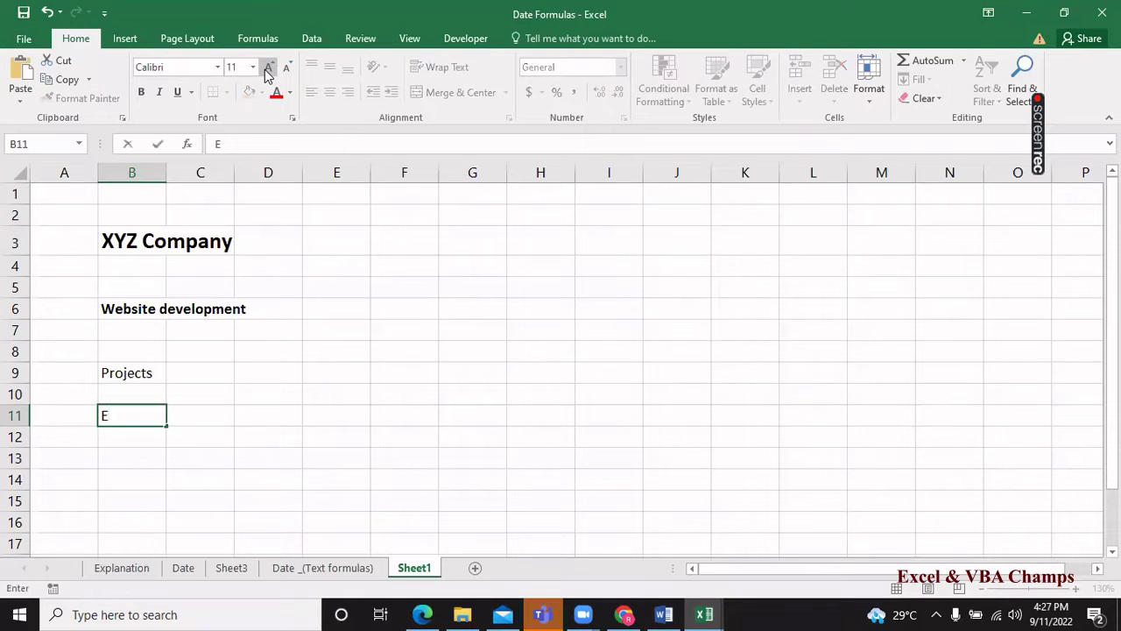
{"action": "type", "text": "commerce"}
{"action": "key", "text": "Return"}
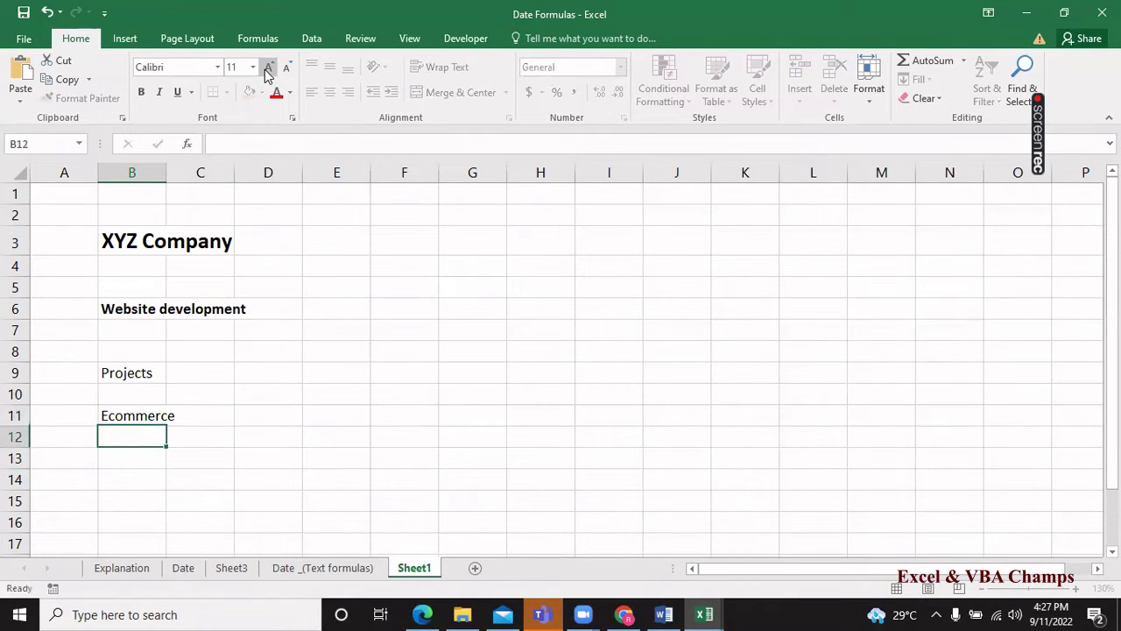
Extend the B11 entry so it reads 'Ecommerce / Shopping'.
{"action": "key", "text": "Up"}
{"action": "key", "text": "XF86AudioLowerVolume"}
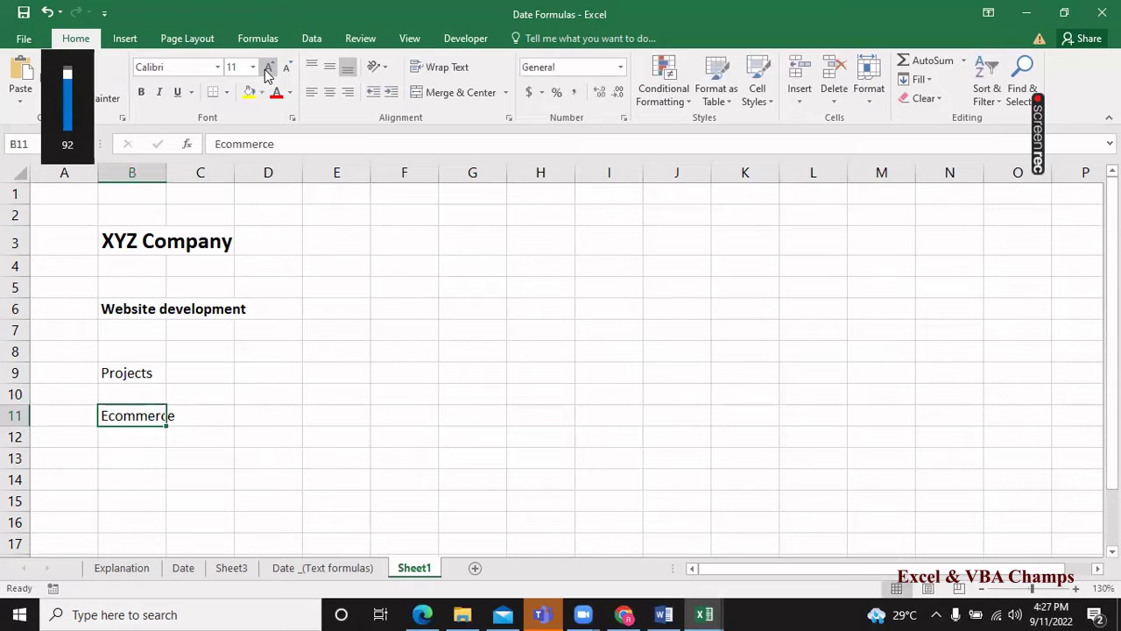
{"action": "key", "text": "XF86AudioLowerVolume"}
{"action": "key", "text": "F2"}
{"action": "type", "text": " / S"}
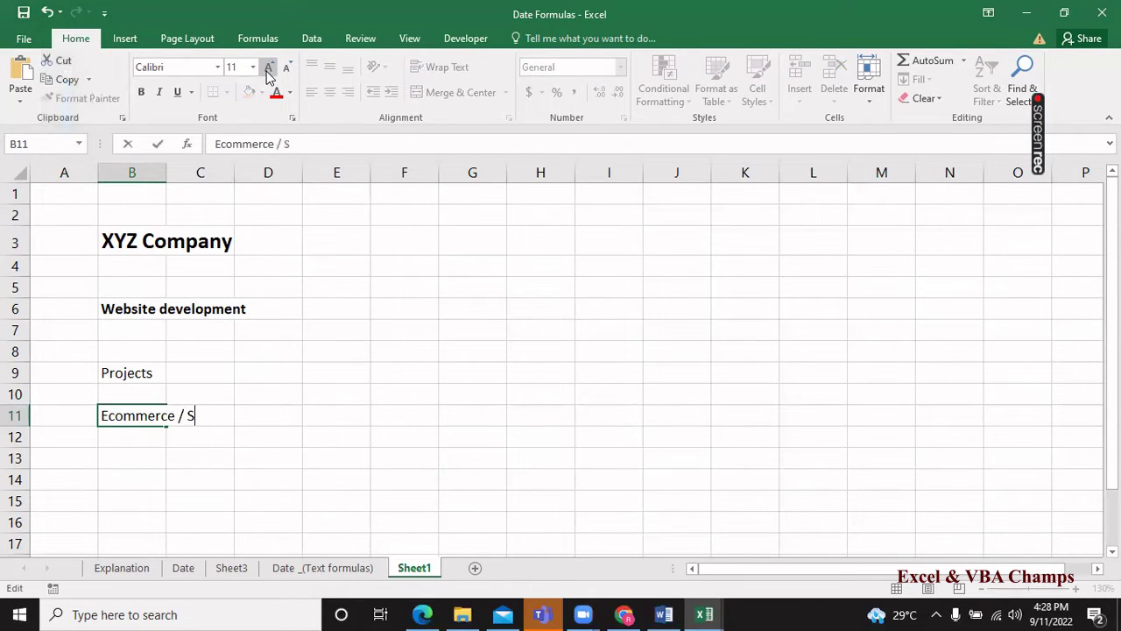
{"action": "type", "text": "ho"}
{"action": "key", "text": "BackSpace"}
{"action": "type", "text": "ho"}
{"action": "type", "text": "pping"}
{"action": "key", "text": "Return"}
{"action": "key", "text": "Return"}
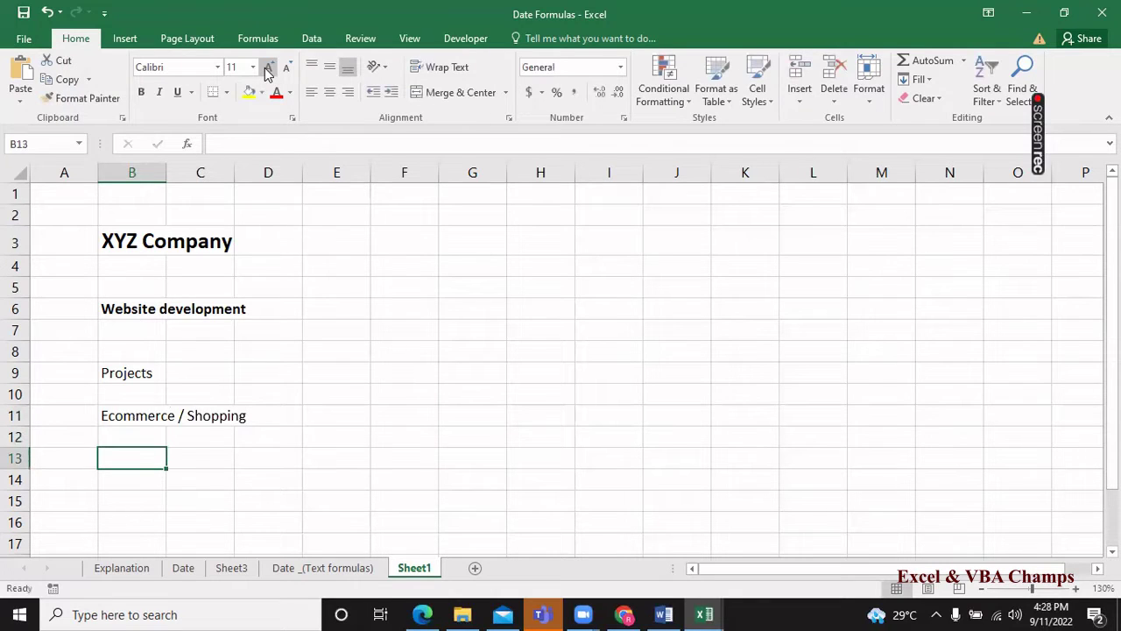
Make the Projects label in B9 bold.
{"action": "key", "text": "Up"}
{"action": "key", "text": "Up"}
{"action": "key", "text": "Up"}
{"action": "key", "text": "Right"}
{"action": "key", "text": "Down"}
{"action": "key", "text": "Down"}
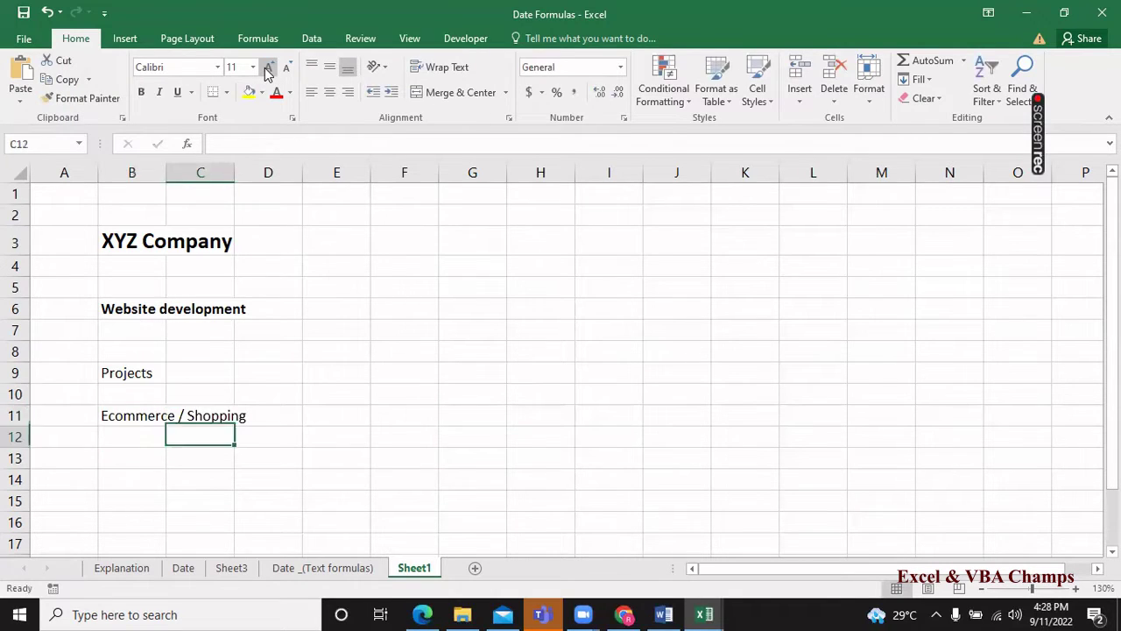
{"action": "key", "text": "Left"}
{"action": "key", "text": "Down"}
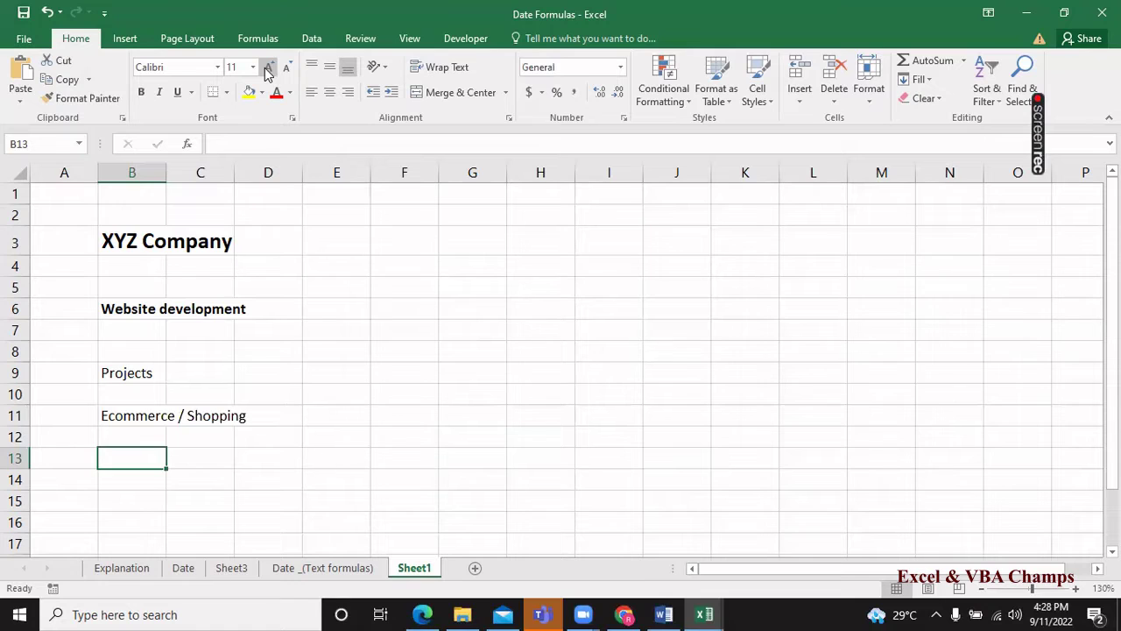
{"action": "key", "text": "Up"}
{"action": "key", "text": "Up"}
{"action": "key", "text": "Up"}
{"action": "key", "text": "Up"}
{"action": "key", "text": "ctrl+b"}
{"action": "key", "text": "Down"}
{"action": "key", "text": "Down"}
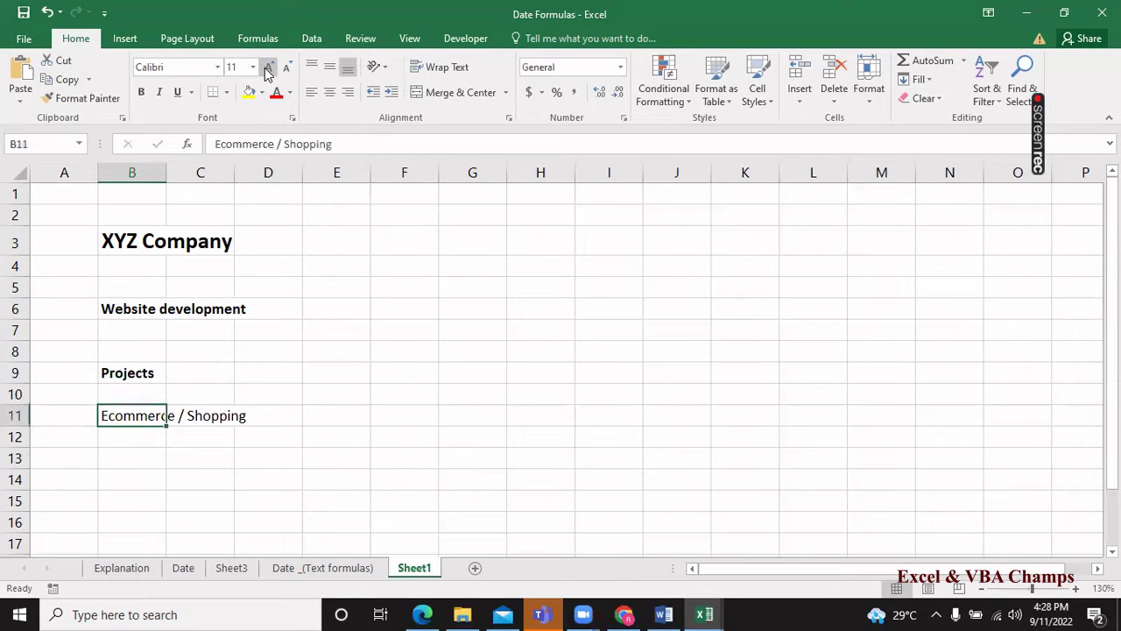
{"action": "key", "text": "Down"}
{"action": "key", "text": "Down"}
{"action": "key", "text": "Down"}
{"action": "key", "text": "Down"}
{"action": "key", "text": "Up"}
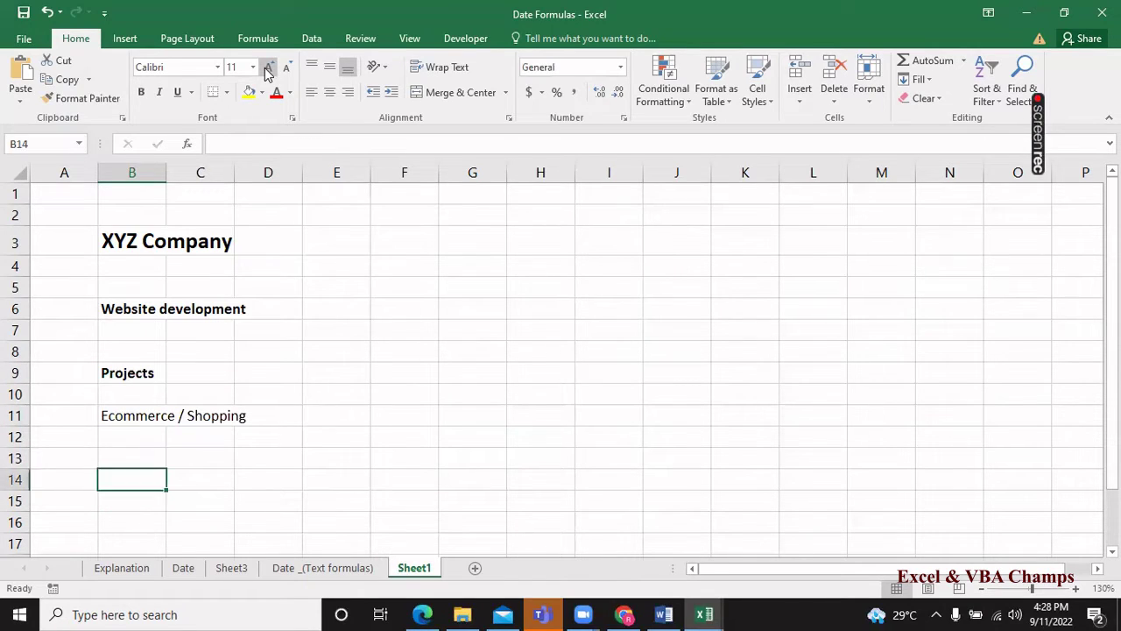
{"action": "key", "text": "Up"}
{"action": "key", "text": "Down"}
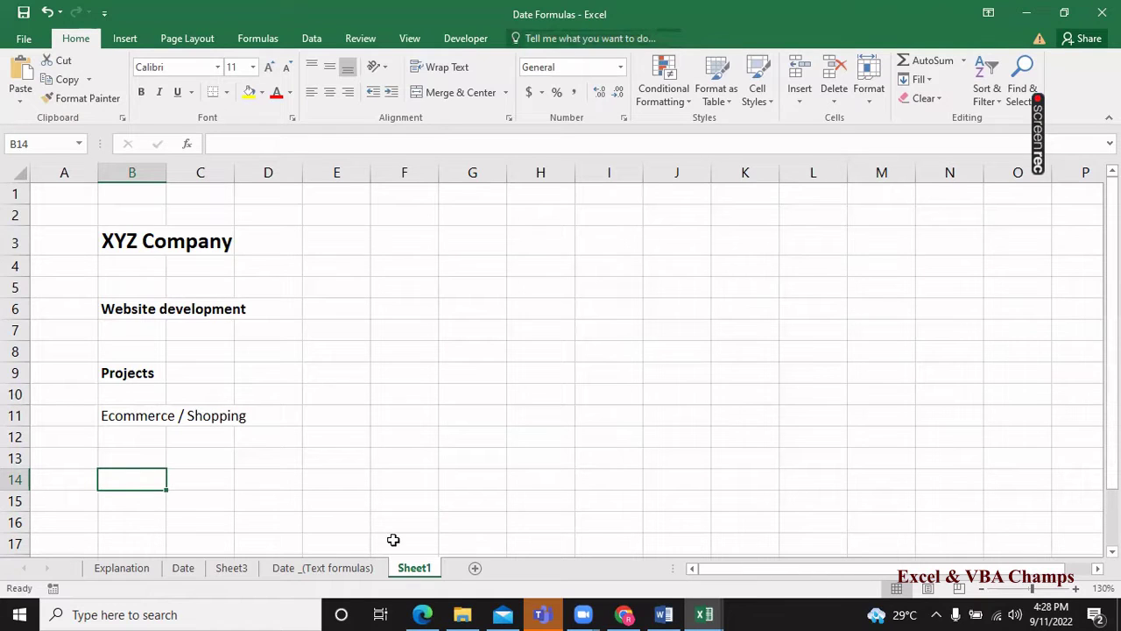
{"action": "left_click", "coordinate": [229, 98]}
{"action": "left_click", "coordinate": [577, 268]}
{"action": "left_click", "coordinate": [515, 266]}
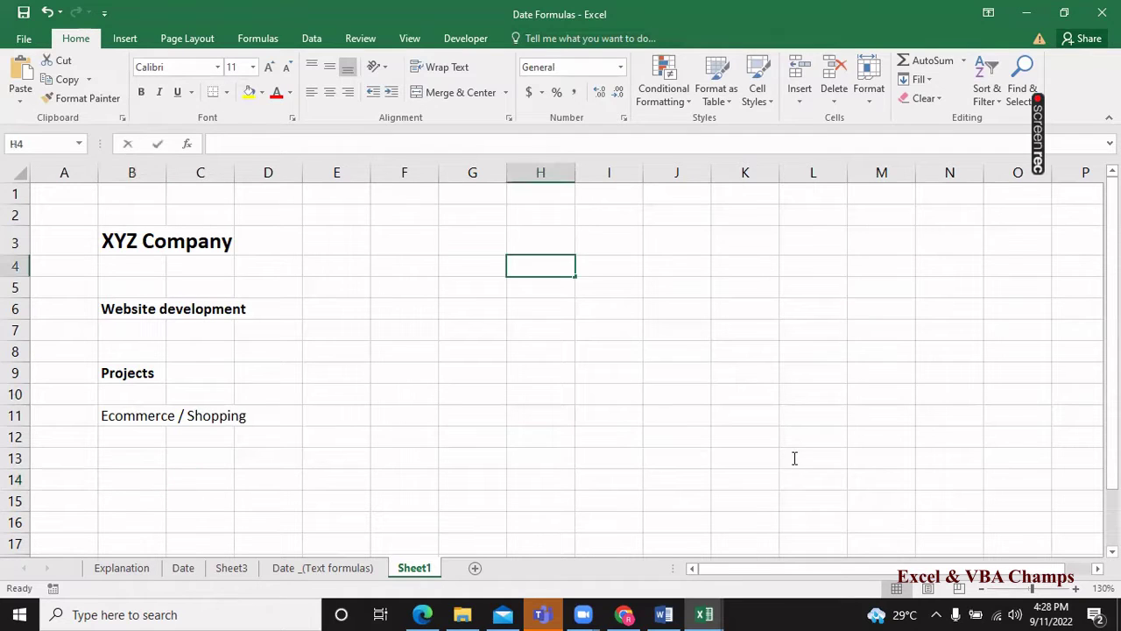
{"action": "key", "text": "F2"}
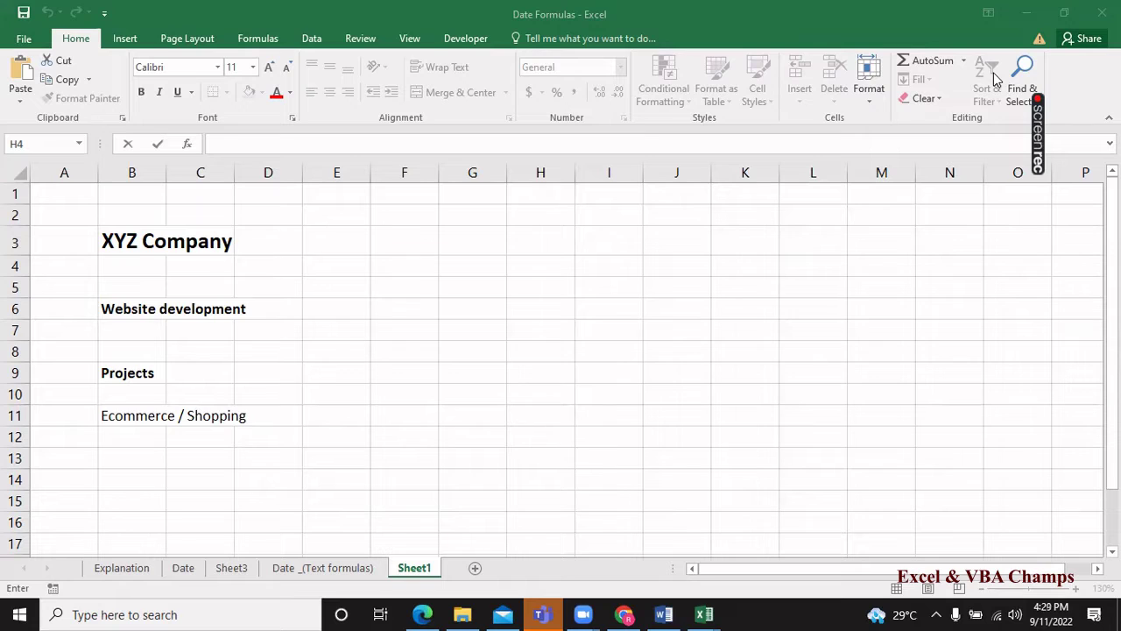
Draw a rectangle over columns G to N with a text box inside, and type Footwear.
{"action": "mouse_move", "coordinate": [484, 230]}
{"action": "left_mouse_down"}
{"action": "mouse_move", "coordinate": [955, 452]}
{"action": "mouse_move", "coordinate": [992, 518]}
{"action": "left_mouse_up"}
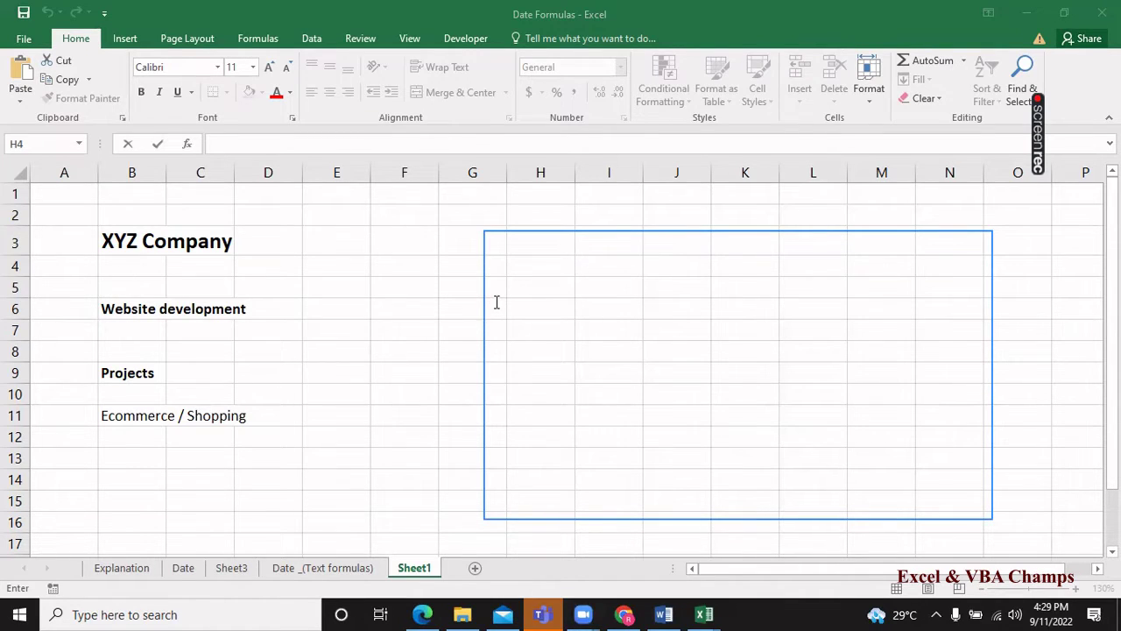
{"action": "mouse_move", "coordinate": [501, 286]}
{"action": "left_mouse_down"}
{"action": "mouse_move", "coordinate": [821, 320]}
{"action": "mouse_move", "coordinate": [620, 305]}
{"action": "left_mouse_up"}
{"action": "type", "text": "Foo"}
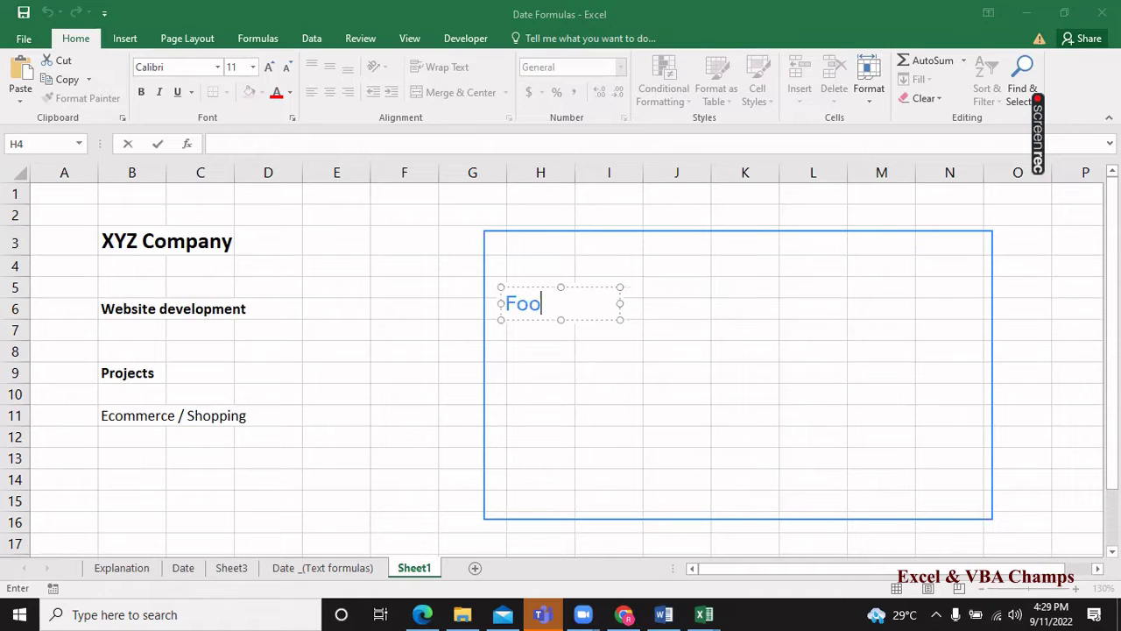
{"action": "type", "text": "tware"}
{"action": "key", "text": "BackSpace"}
{"action": "key", "text": "BackSpace"}
{"action": "type", "text": "e"}
{"action": "key", "text": "BackSpace"}
{"action": "key", "text": "BackSpace"}
{"action": "type", "text": "ear"}
{"action": "key", "text": "Return"}
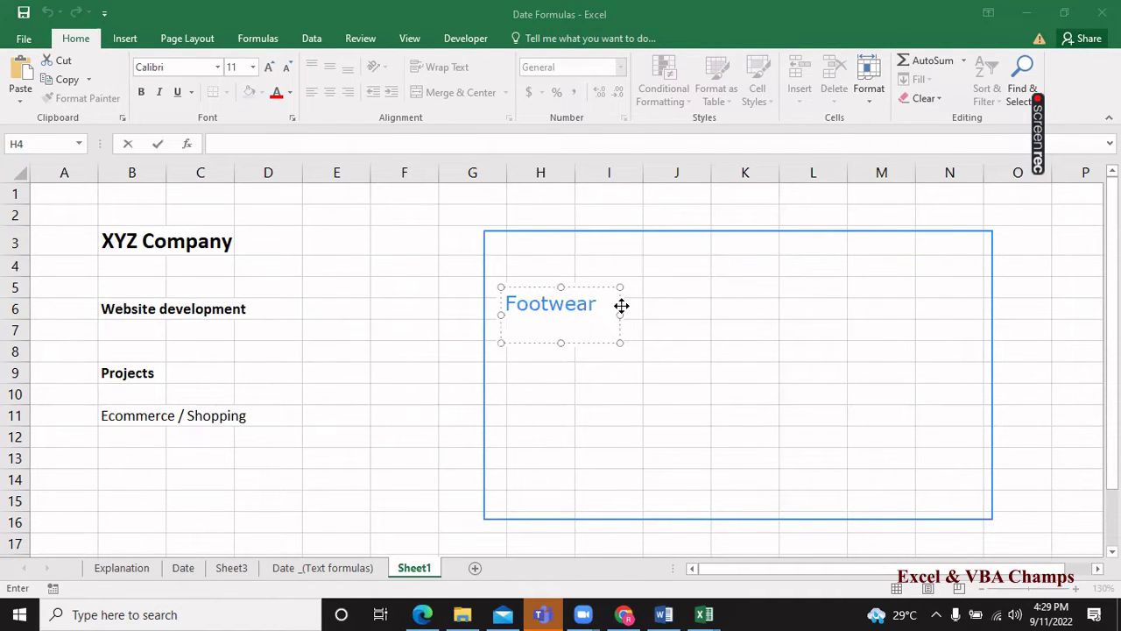
Add Clothing and Electronics as new lines in the text box.
{"action": "type", "text": "Clot"}
{"action": "type", "text": "hing"}
{"action": "key", "text": "Return"}
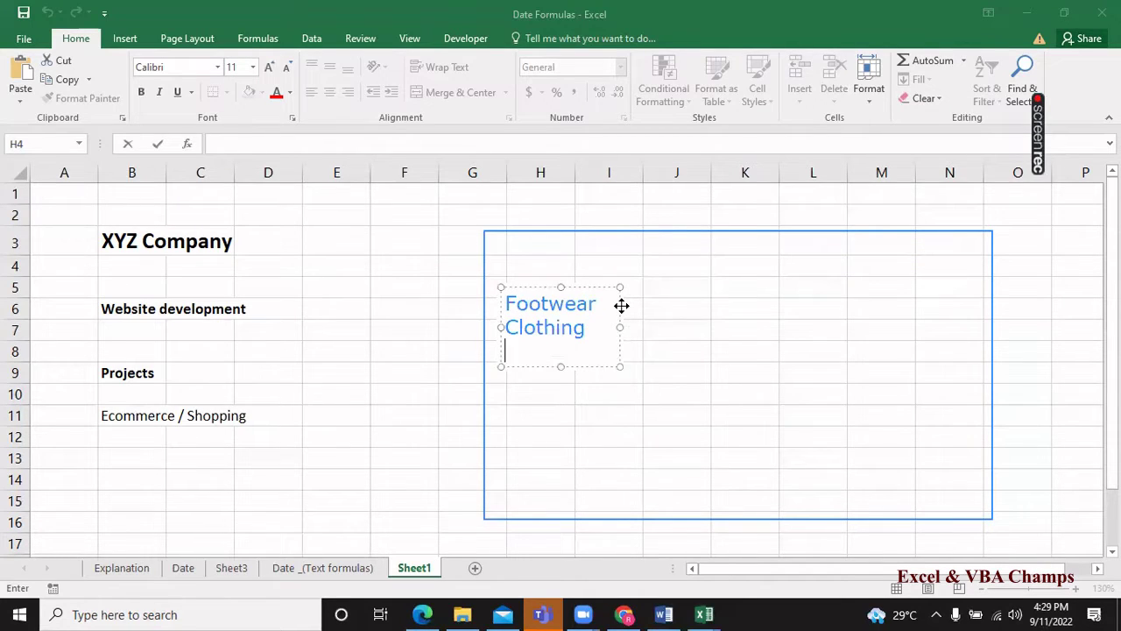
{"action": "type", "text": "S"}
{"action": "key", "text": "BackSpace"}
{"action": "type", "text": "E"}
{"action": "type", "text": "lectroni"}
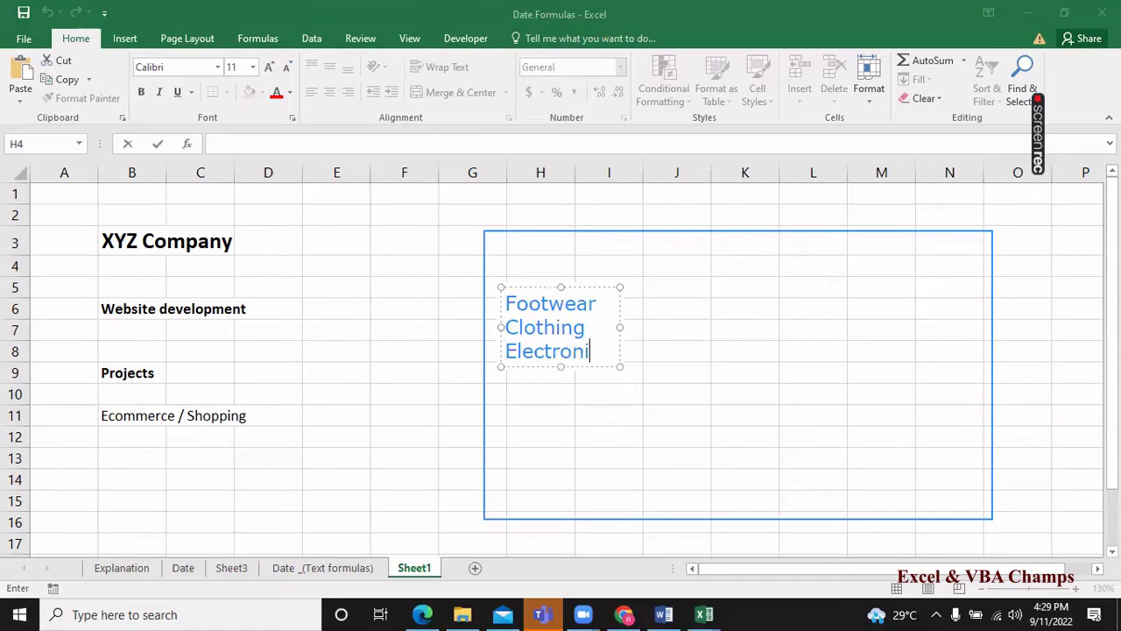
{"action": "type", "text": "cs"}
{"action": "key", "text": "Return"}
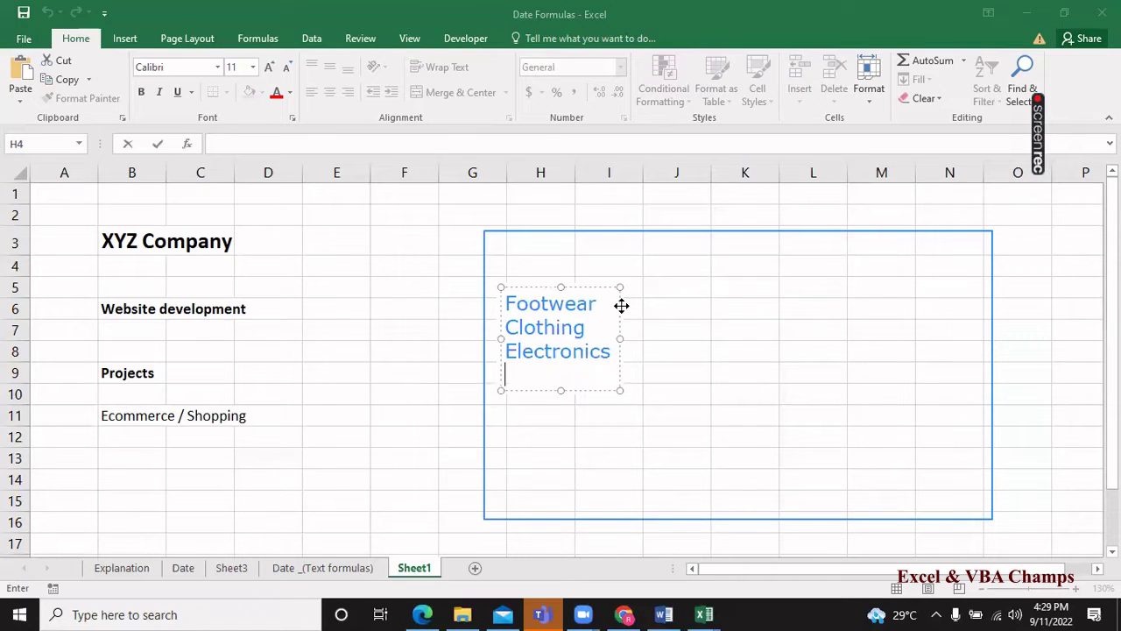
{"action": "key", "text": "BackSpace"}
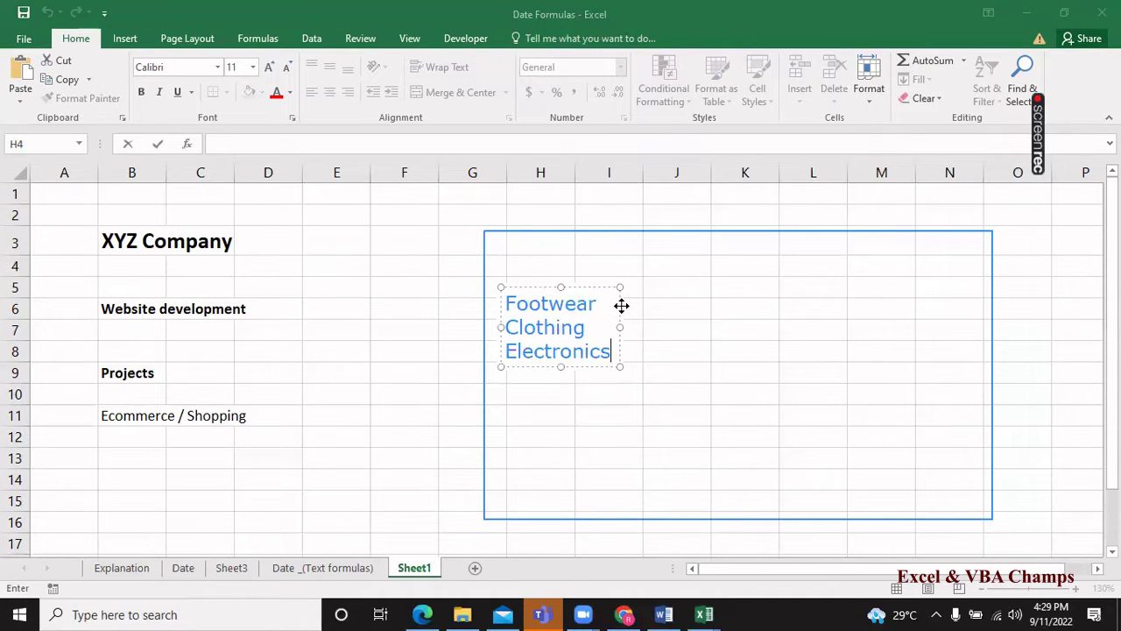
{"action": "key", "text": "Return"}
{"action": "key", "text": "Return"}
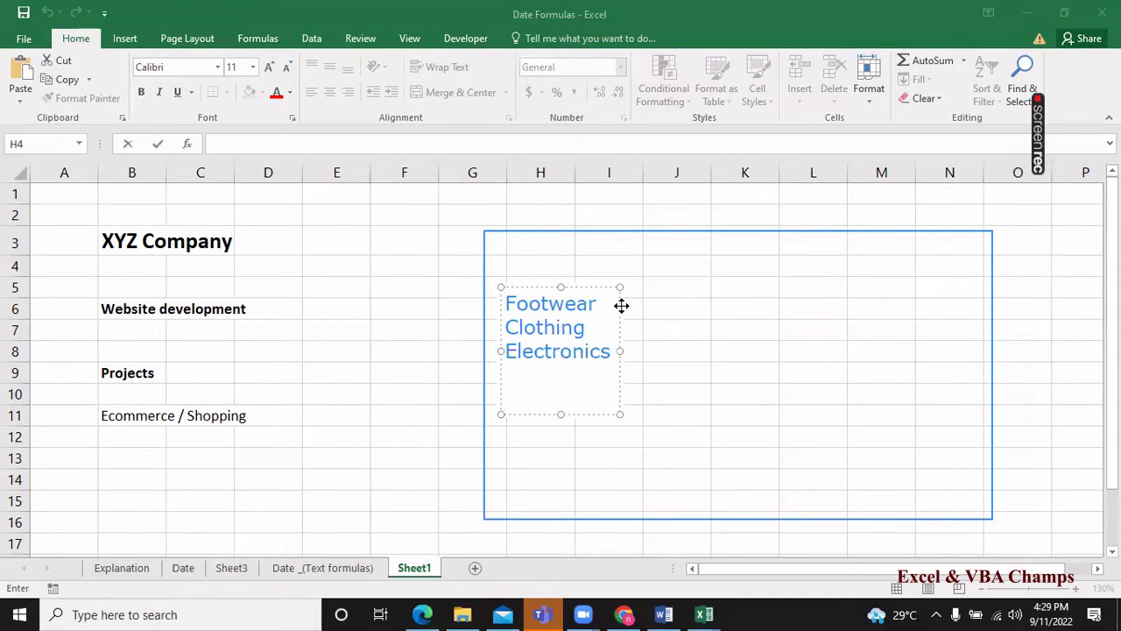
Add Home appliance and Groceries as the final lines of the list.
{"action": "type", "text": "Home a"}
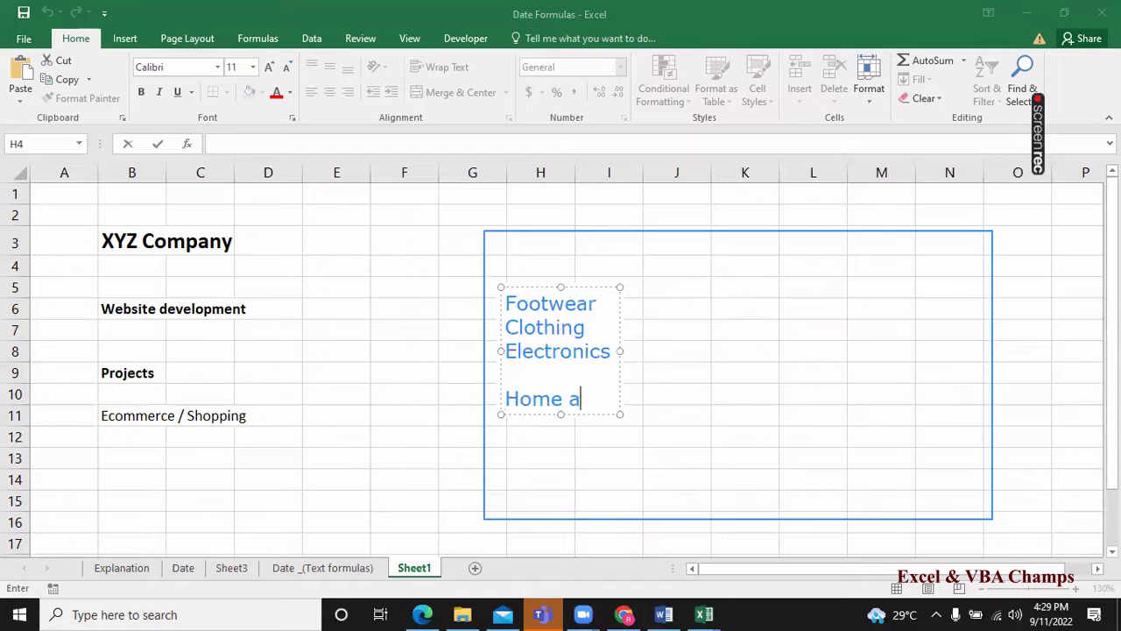
{"action": "type", "text": "ppliance"}
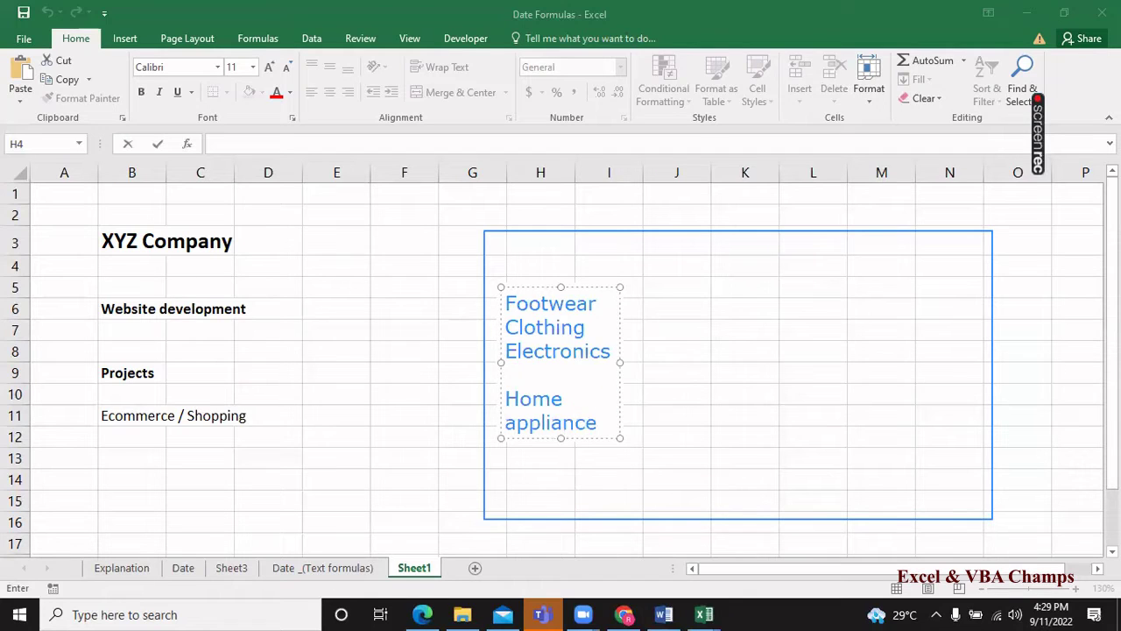
{"action": "key", "text": "Return"}
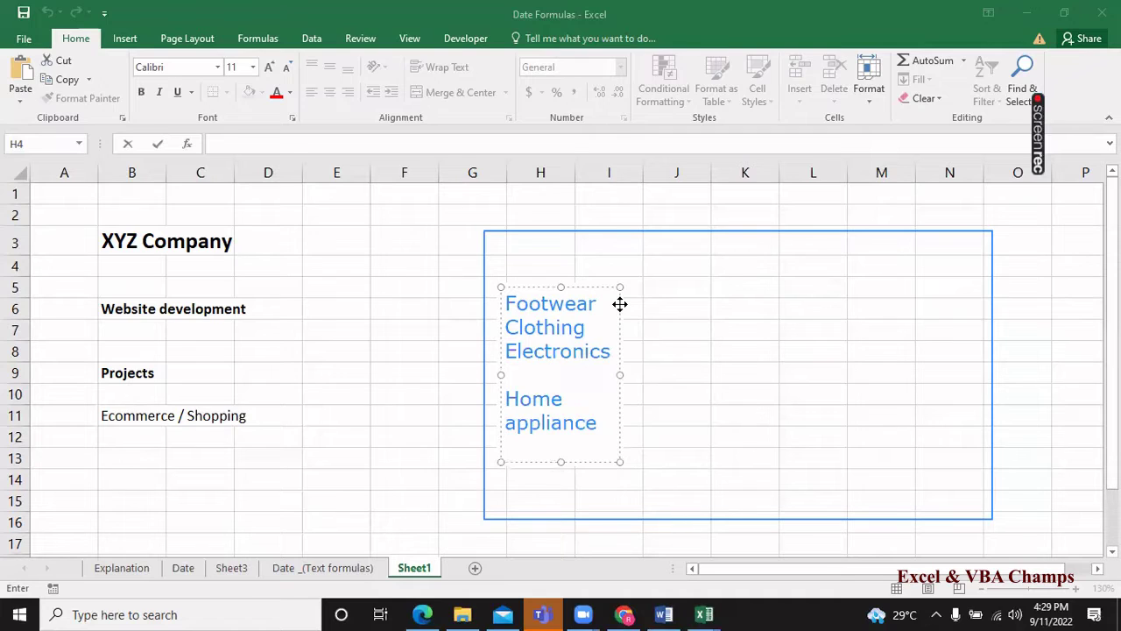
{"action": "type", "text": "S"}
{"action": "key", "text": "BackSpace"}
{"action": "type", "text": "Groce"}
{"action": "type", "text": "ries"}
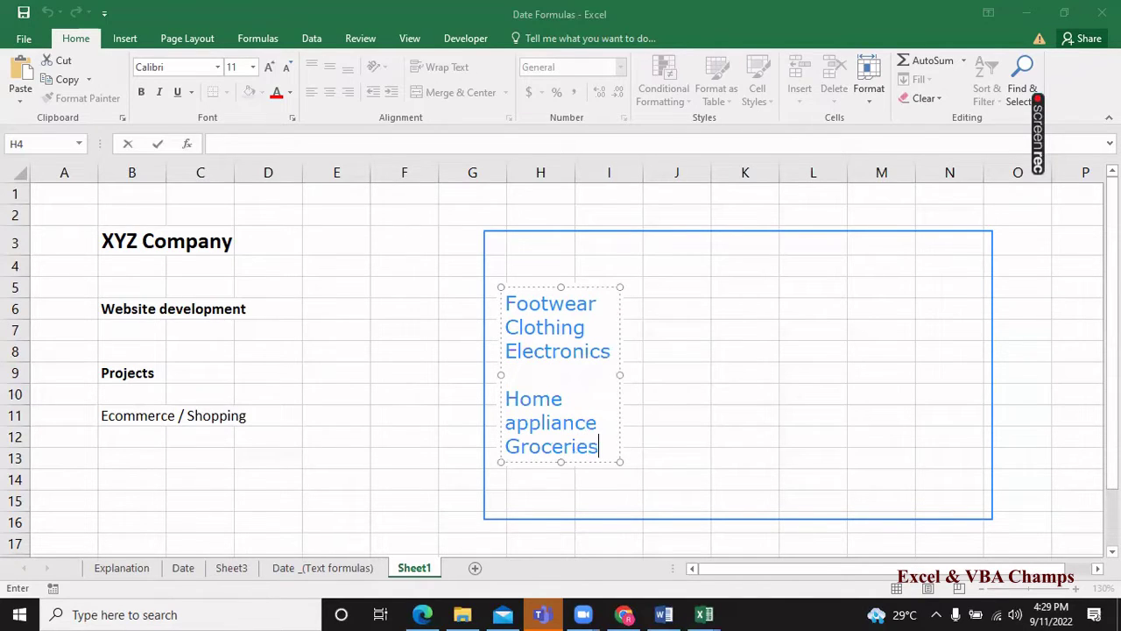
{"action": "key", "text": "Return"}
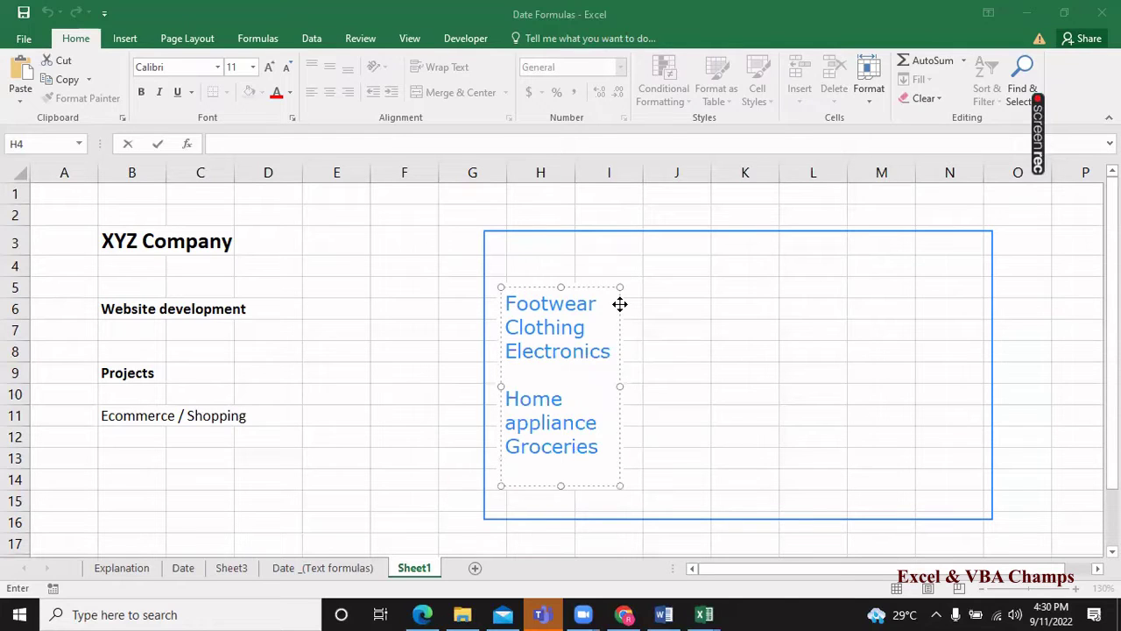
Select the first category lines, then place a new empty text box near B13.
{"action": "key", "text": "Up"}
{"action": "key", "text": "Up"}
{"action": "key", "text": "Up"}
{"action": "key", "text": "Up"}
{"action": "key", "text": "Up"}
{"action": "key", "text": "Up"}
{"action": "key", "text": "Up"}
{"action": "key", "text": "shift+Down"}
{"action": "key", "text": "shift+Down"}
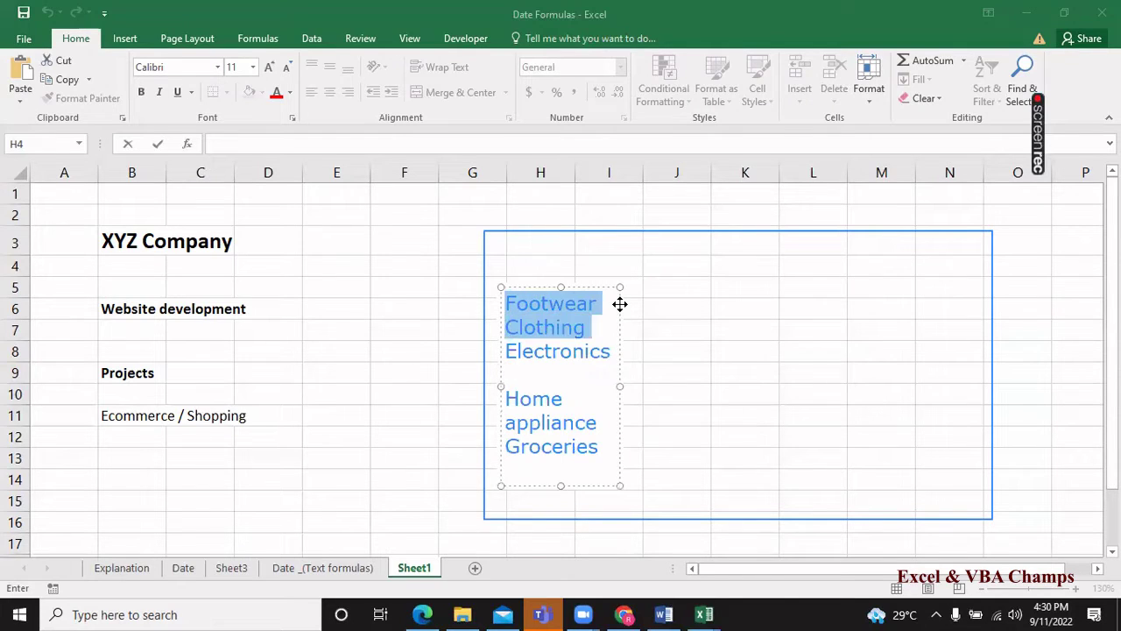
{"action": "key", "text": "shift+Down"}
{"action": "key", "text": "Left"}
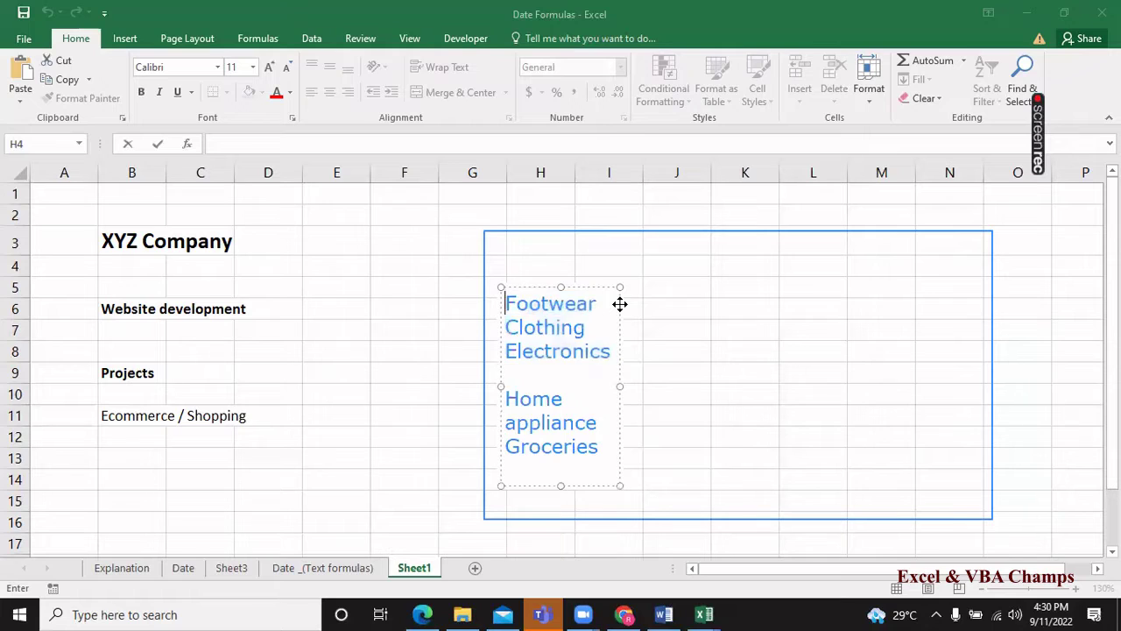
{"action": "key", "text": "shift+Down"}
{"action": "key", "text": "shift+Down"}
{"action": "key", "text": "shift+Down"}
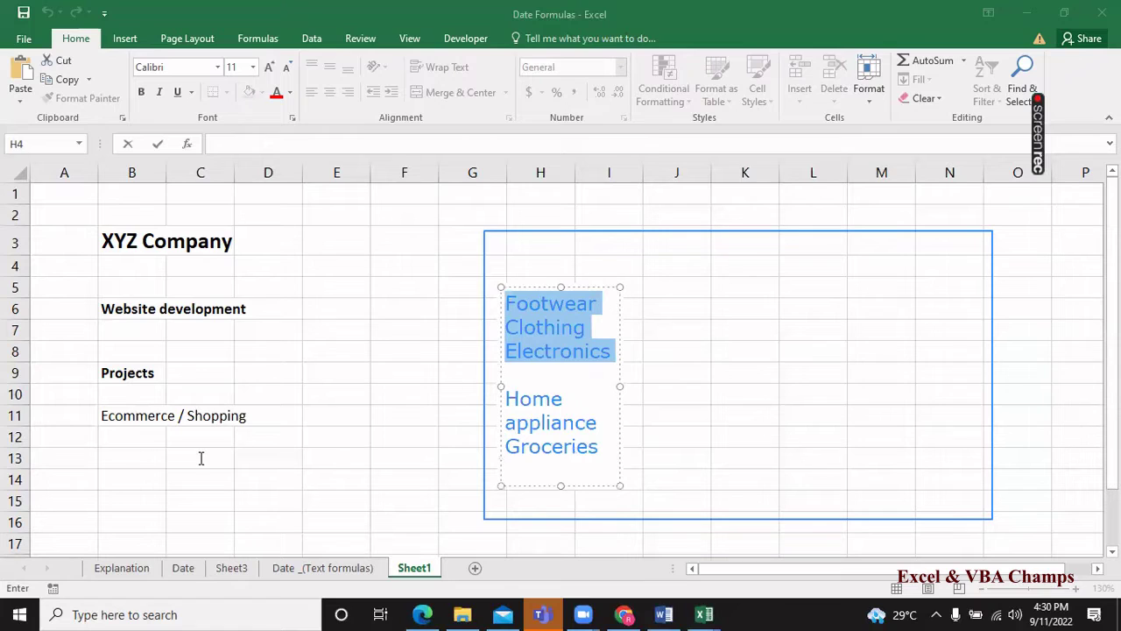
{"action": "key", "text": "Escape"}
{"action": "key", "text": "Escape"}
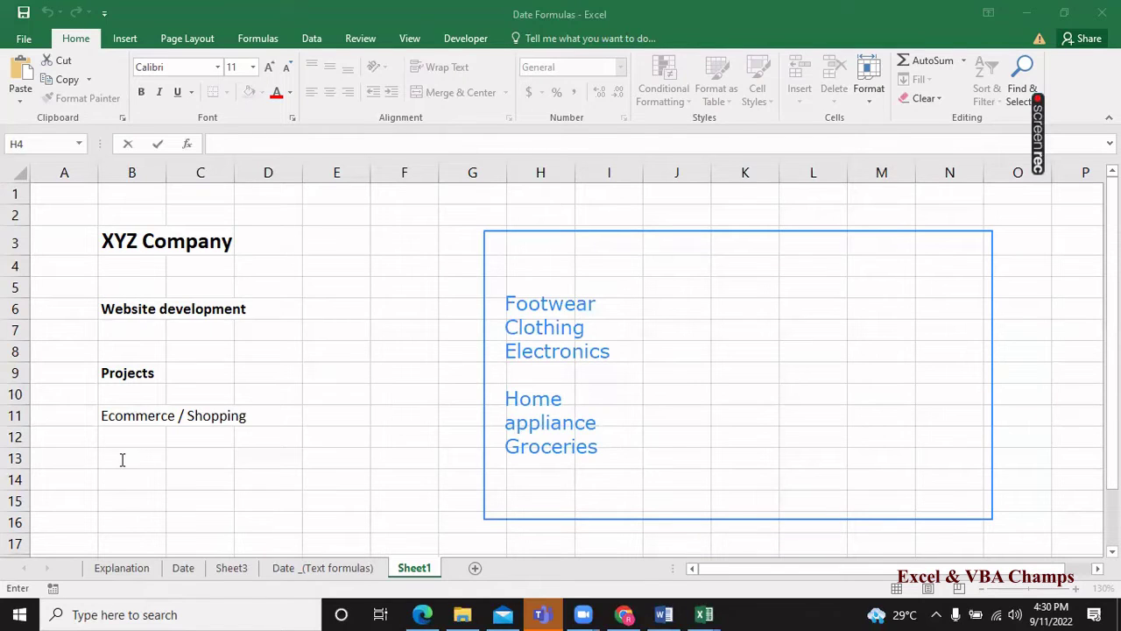
{"action": "left_click", "coordinate": [123, 459]}
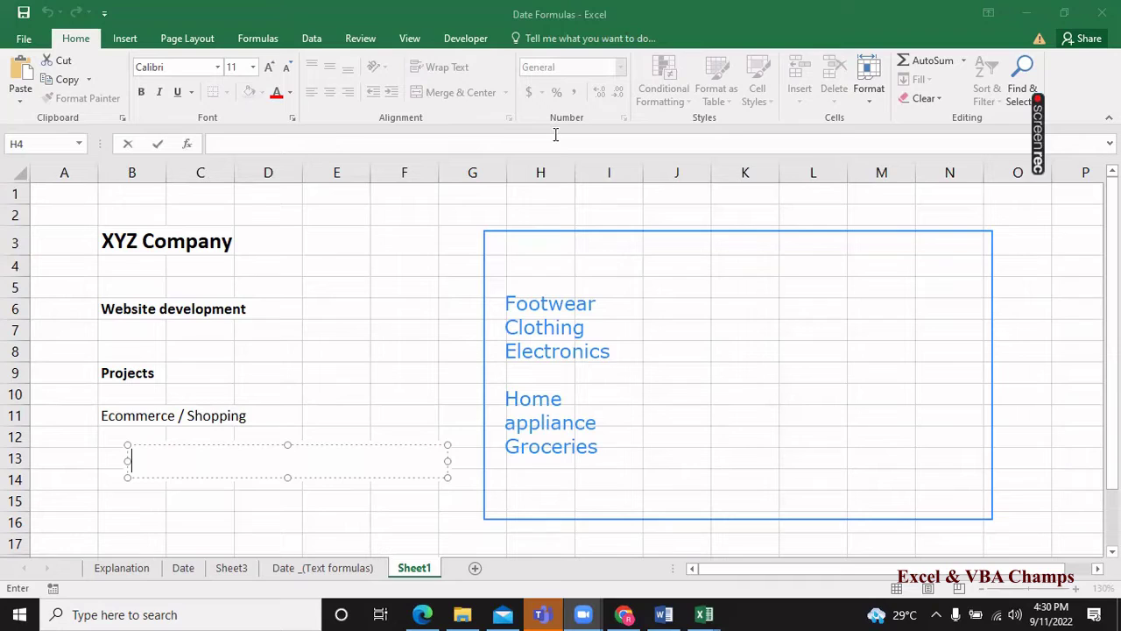
Undo the new text box and enter the heading Estimate in I4.
{"action": "key", "text": "ctrl+z"}
{"action": "key", "text": "ctrl+z"}
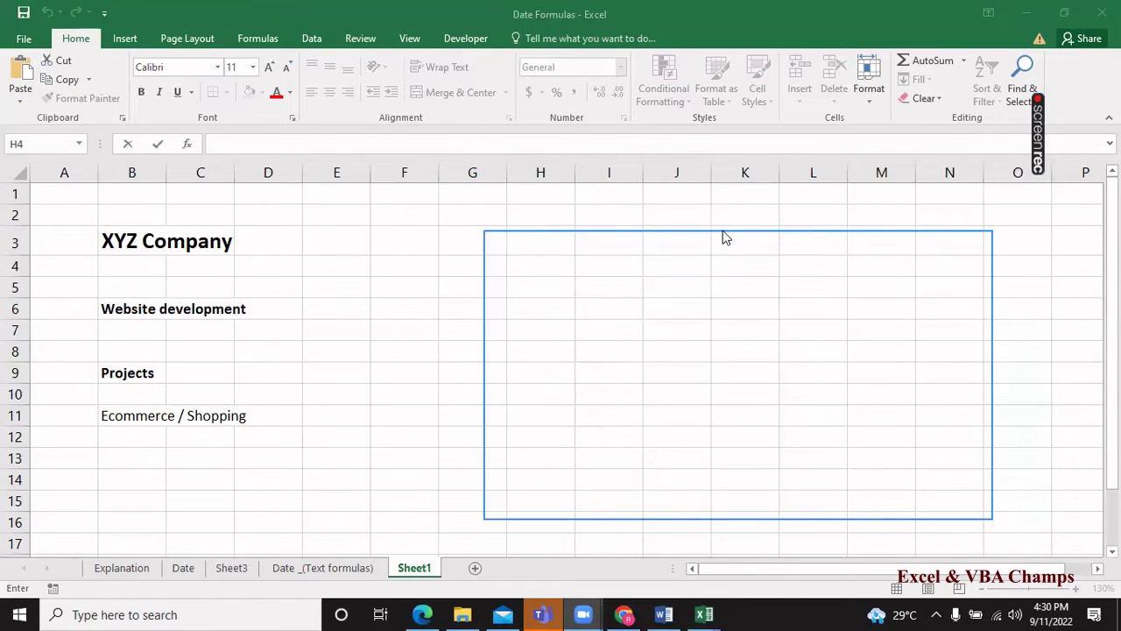
{"action": "left_click", "coordinate": [218, 433]}
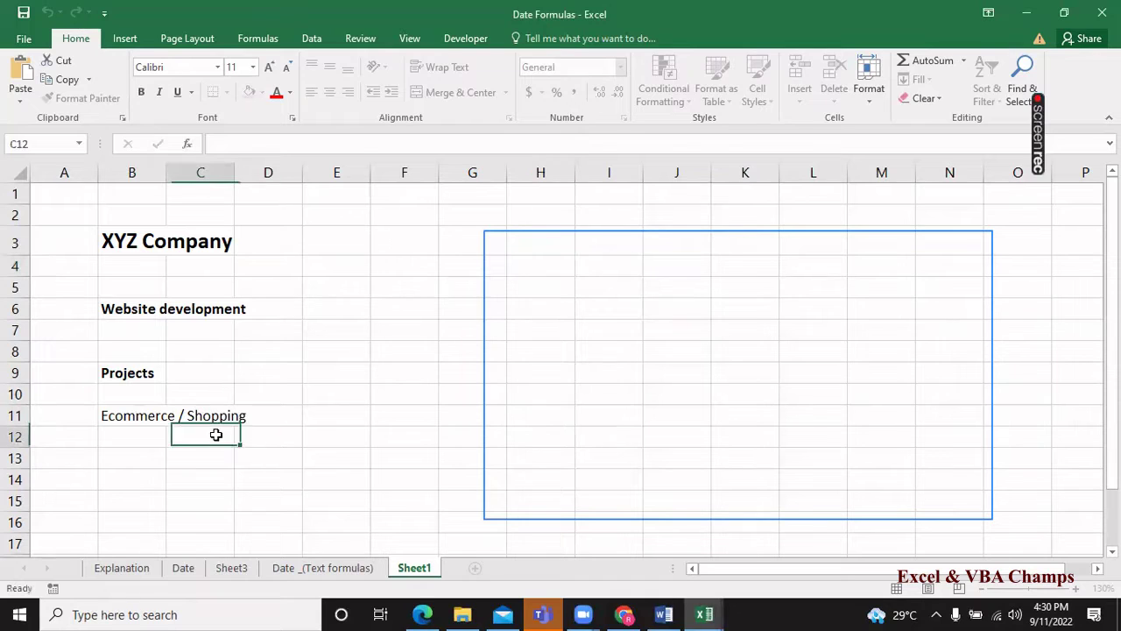
{"action": "left_click", "coordinate": [619, 262]}
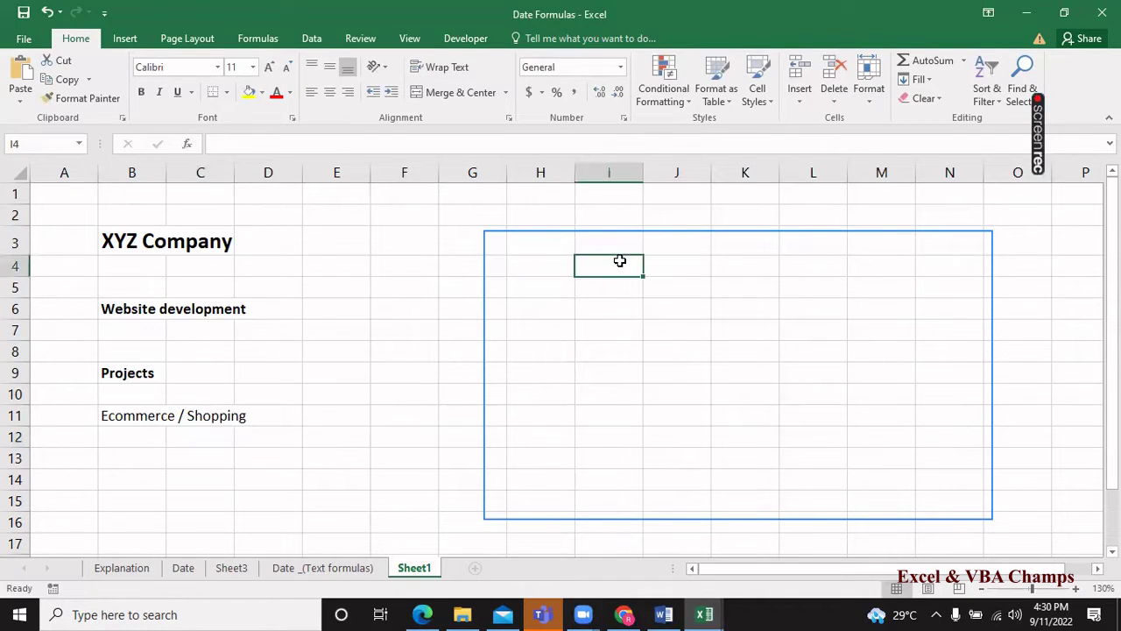
{"action": "type", "text": "Esti"}
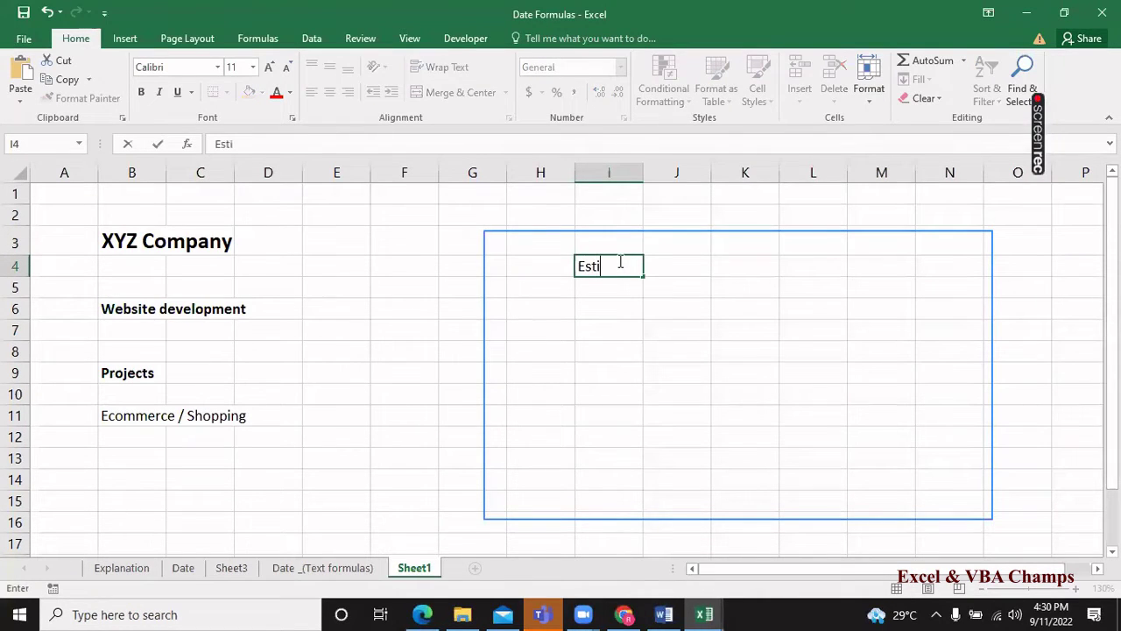
{"action": "type", "text": "mate"}
{"action": "key", "text": "ctrl+Return"}
{"action": "key", "text": "Down"}
{"action": "key", "text": "Down"}
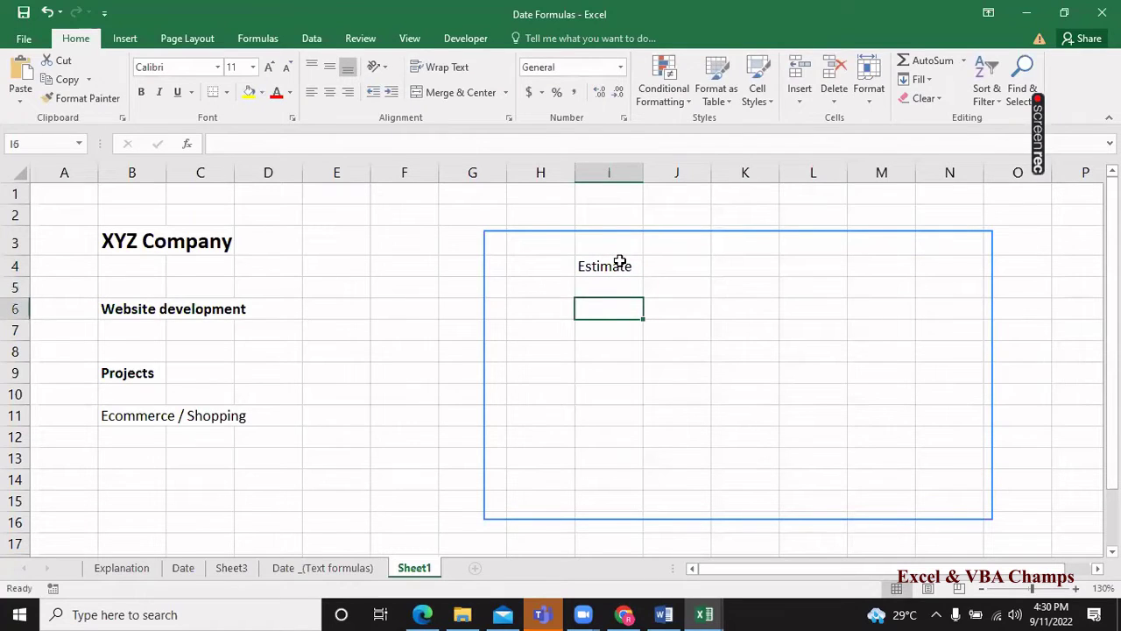
Undo recent edits, then redo them to restore Ecommerce / Shopping, bold Projects and Estimate.
{"action": "key", "text": "ctrl+z"}
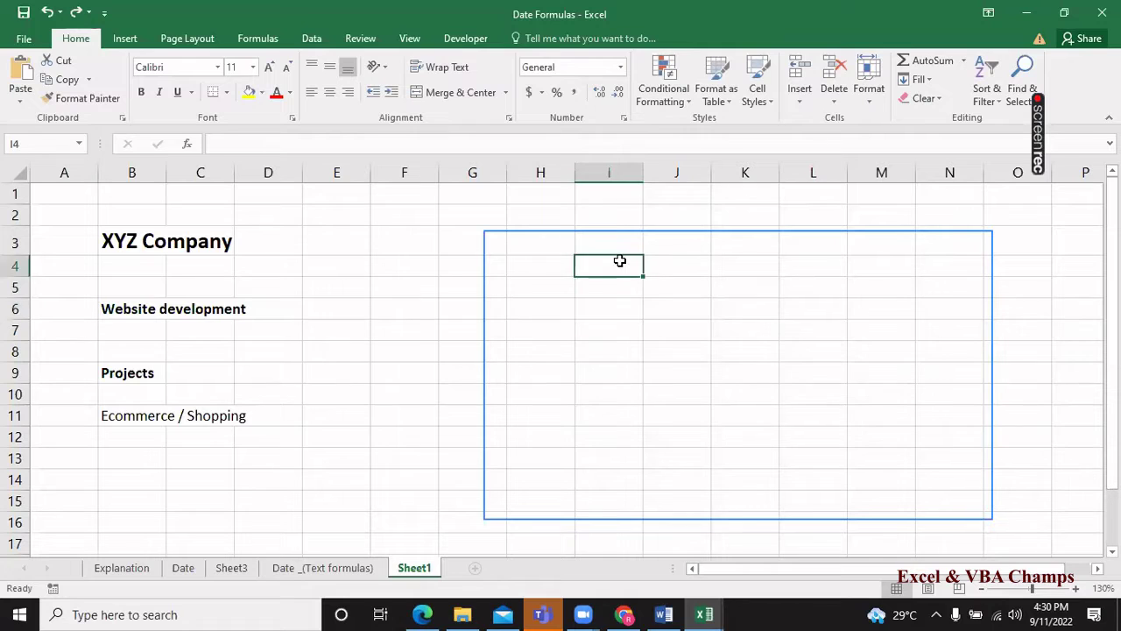
{"action": "key", "text": "ctrl+z"}
{"action": "key", "text": "ctrl+z"}
{"action": "key", "text": "ctrl+z"}
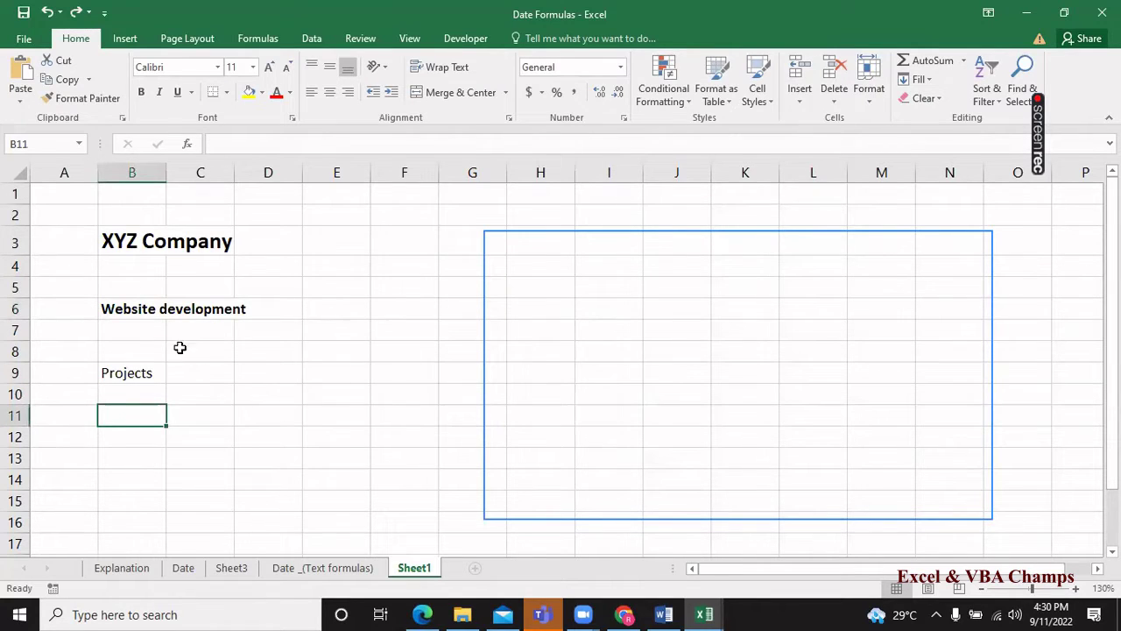
{"action": "left_click", "coordinate": [77, 14]}
{"action": "left_click", "coordinate": [76, 13]}
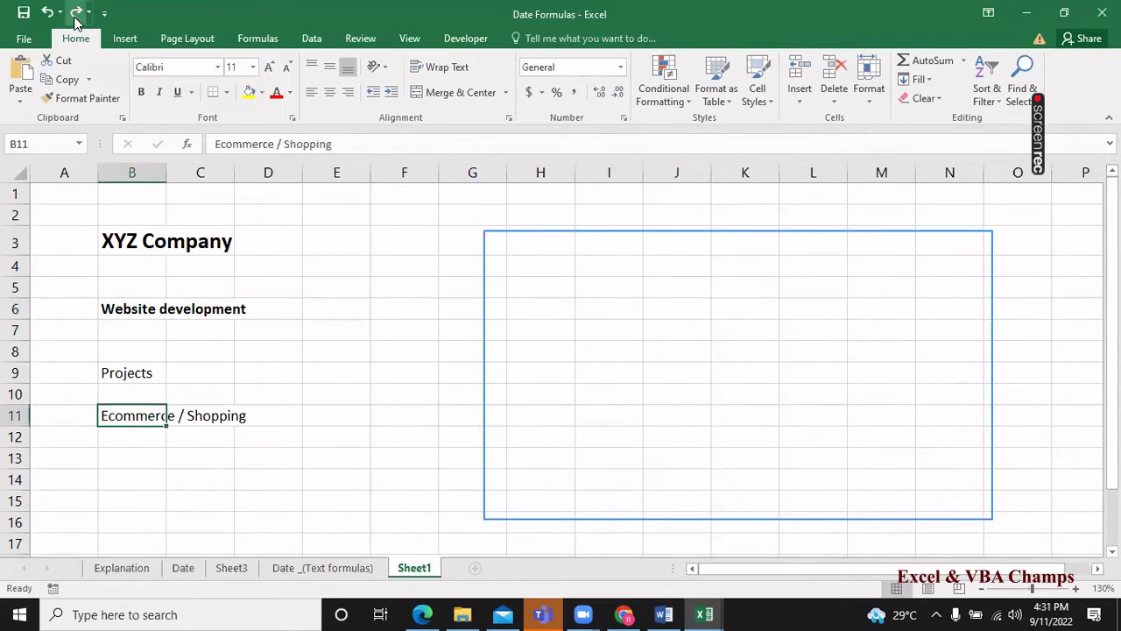
{"action": "left_click", "coordinate": [76, 13]}
{"action": "left_click", "coordinate": [76, 13]}
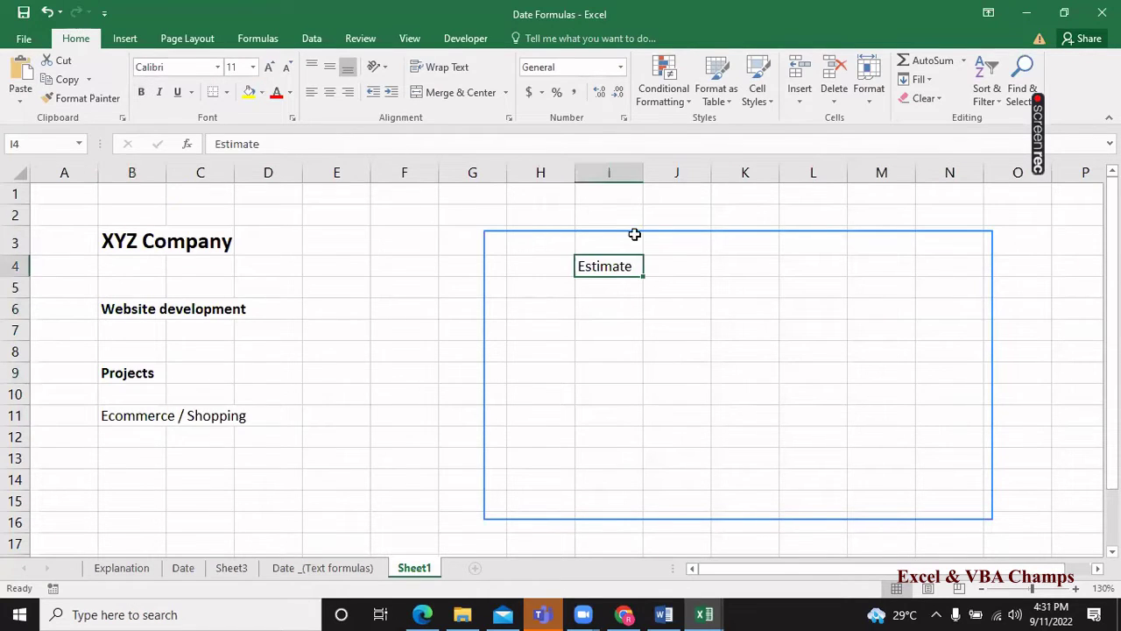
Enter Footweare, Electronics and Clothing in cells H6 to H8.
{"action": "left_click", "coordinate": [600, 334]}
{"action": "key", "text": "Up"}
{"action": "key", "text": "Up"}
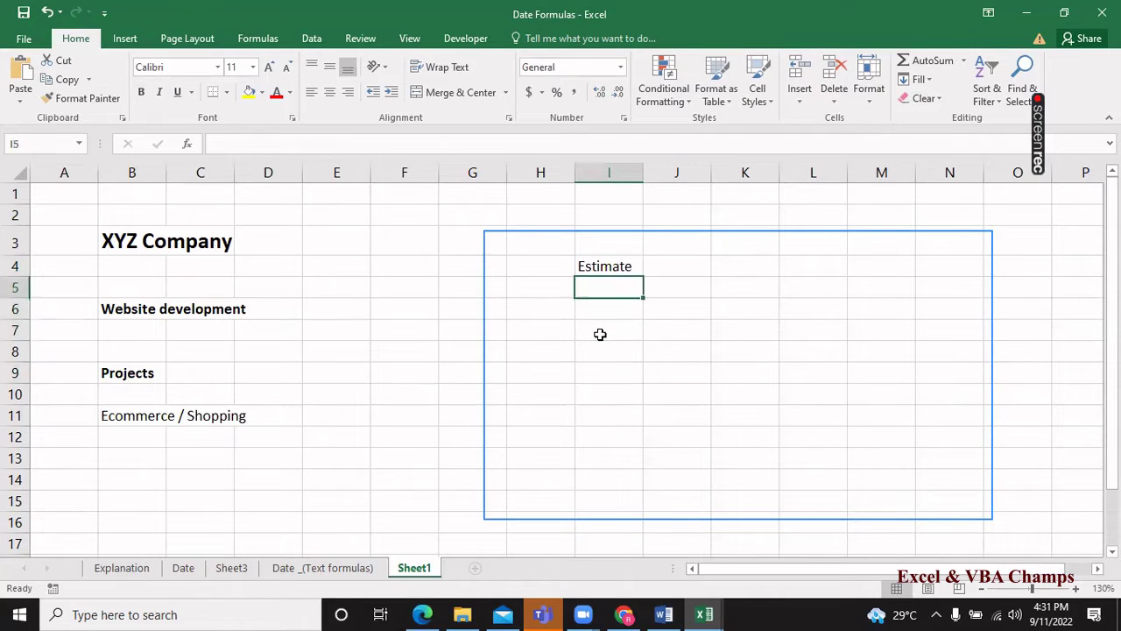
{"action": "key", "text": "Left"}
{"action": "key", "text": "Down"}
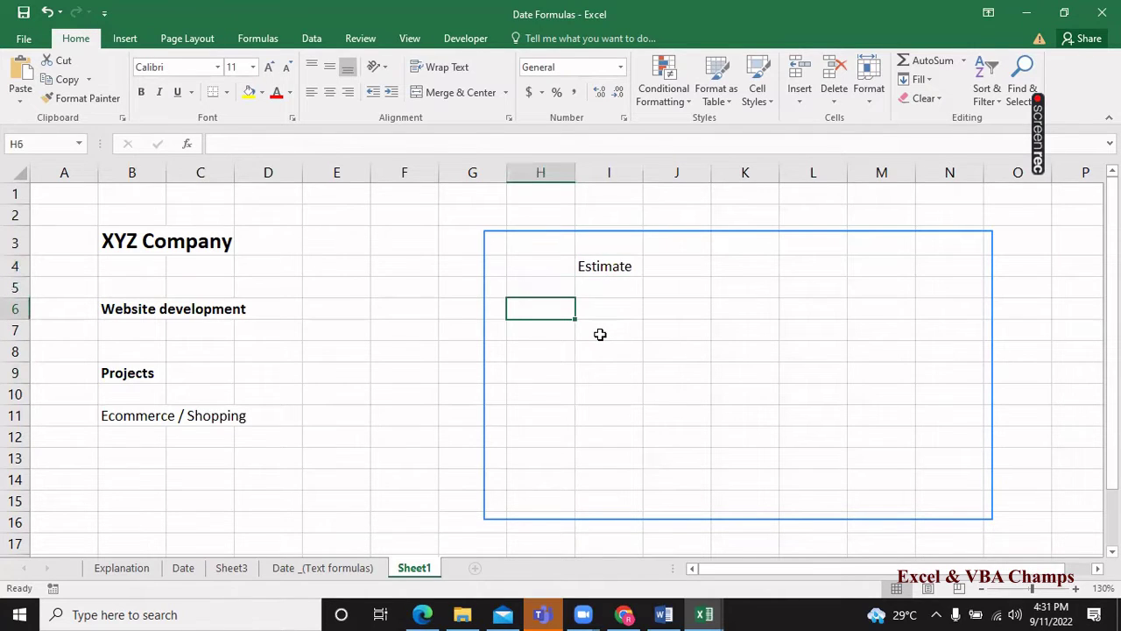
{"action": "type", "text": "S"}
{"action": "key", "text": "BackSpace"}
{"action": "type", "text": "F"}
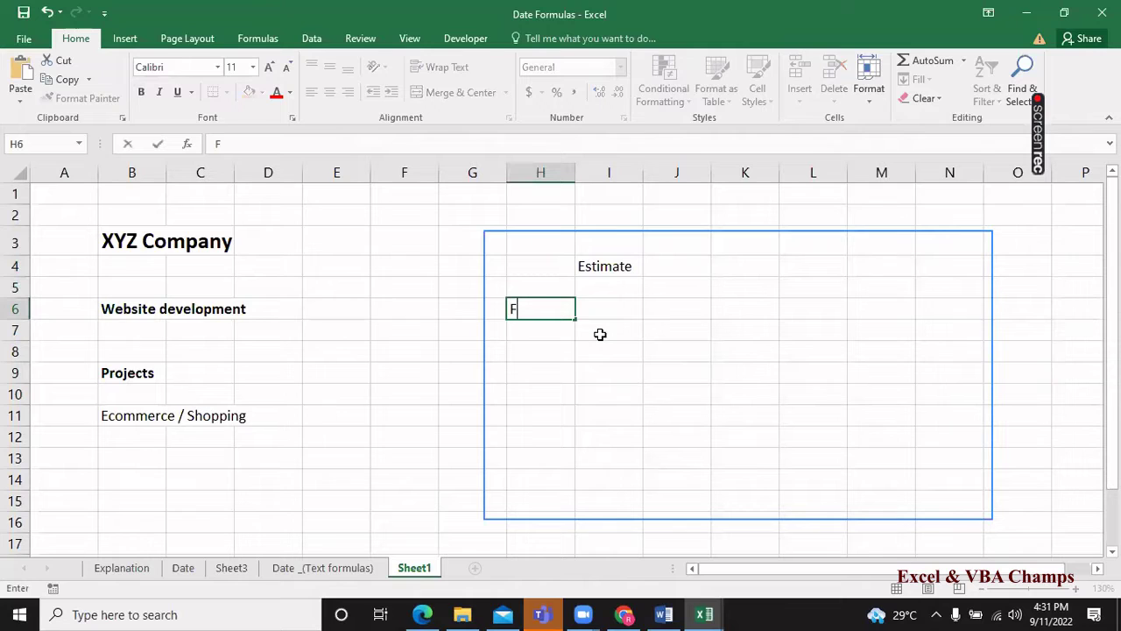
{"action": "type", "text": "ootweare"}
{"action": "key", "text": "Return"}
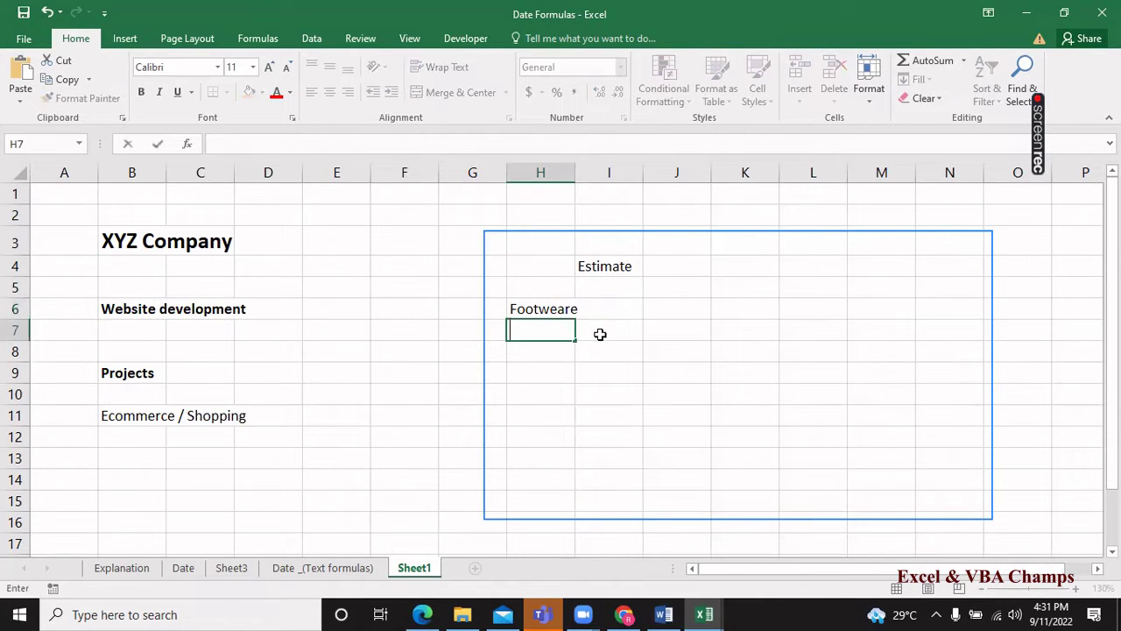
{"action": "type", "text": "Eek"}
{"action": "key", "text": "BackSpace"}
{"action": "key", "text": "BackSpace"}
{"action": "type", "text": "lectro"}
{"action": "key", "text": "BackSpace"}
{"action": "type", "text": "ro"}
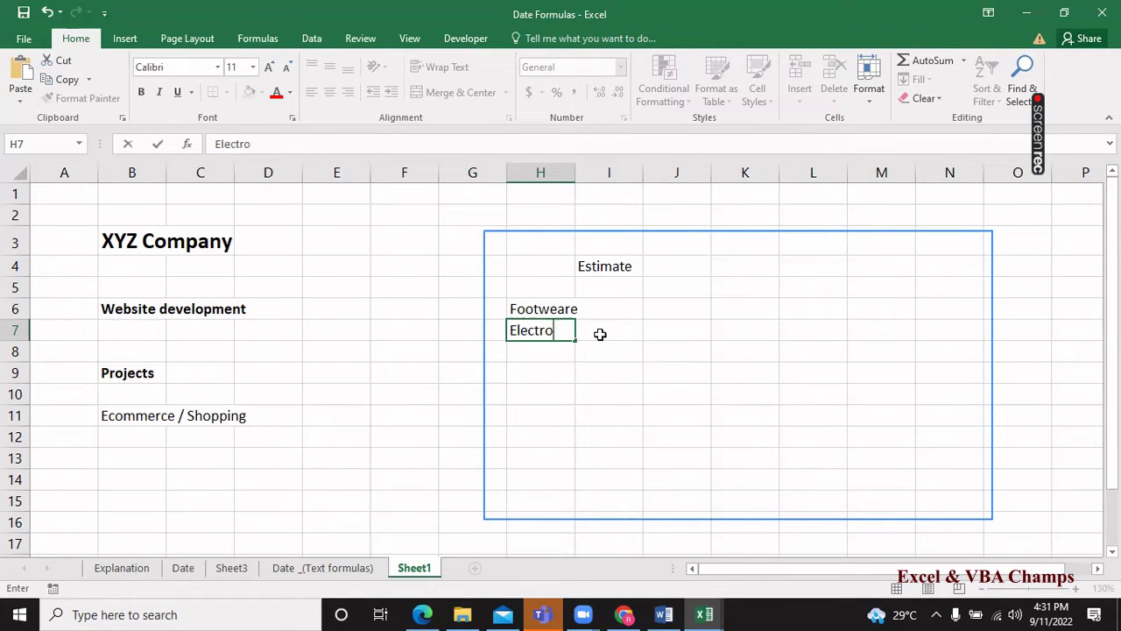
{"action": "type", "text": "nics"}
{"action": "key", "text": "Return"}
{"action": "type", "text": "Clo"}
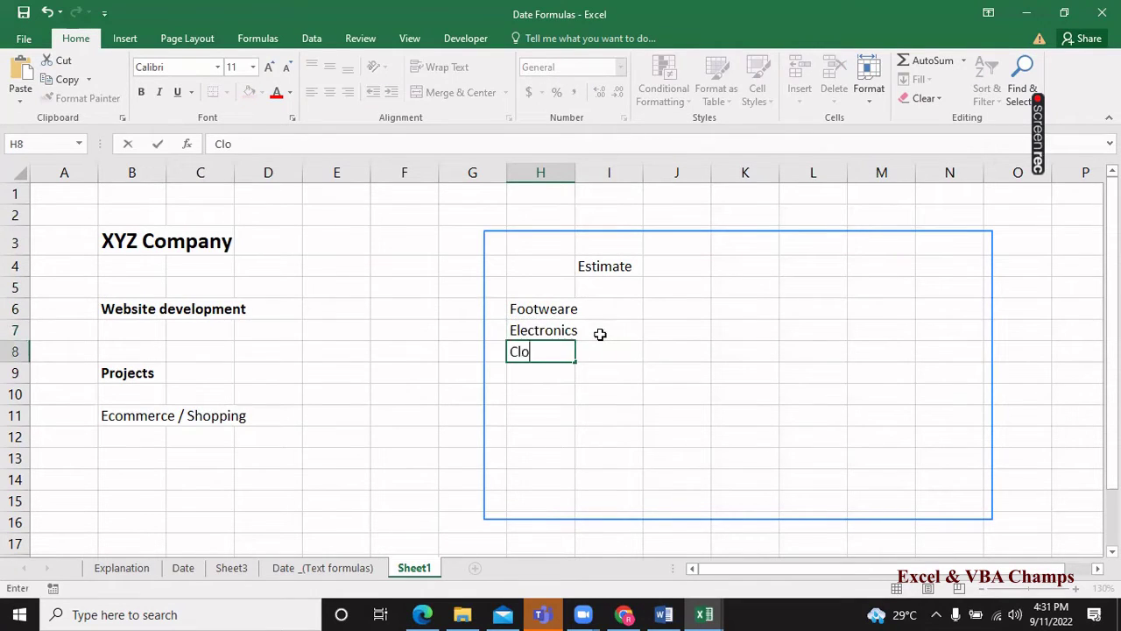
{"action": "type", "text": "thing"}
{"action": "key", "text": "Return"}
Enter the label 'web site' in J6.
{"action": "key", "text": "Up"}
{"action": "key", "text": "Up"}
{"action": "key", "text": "Up"}
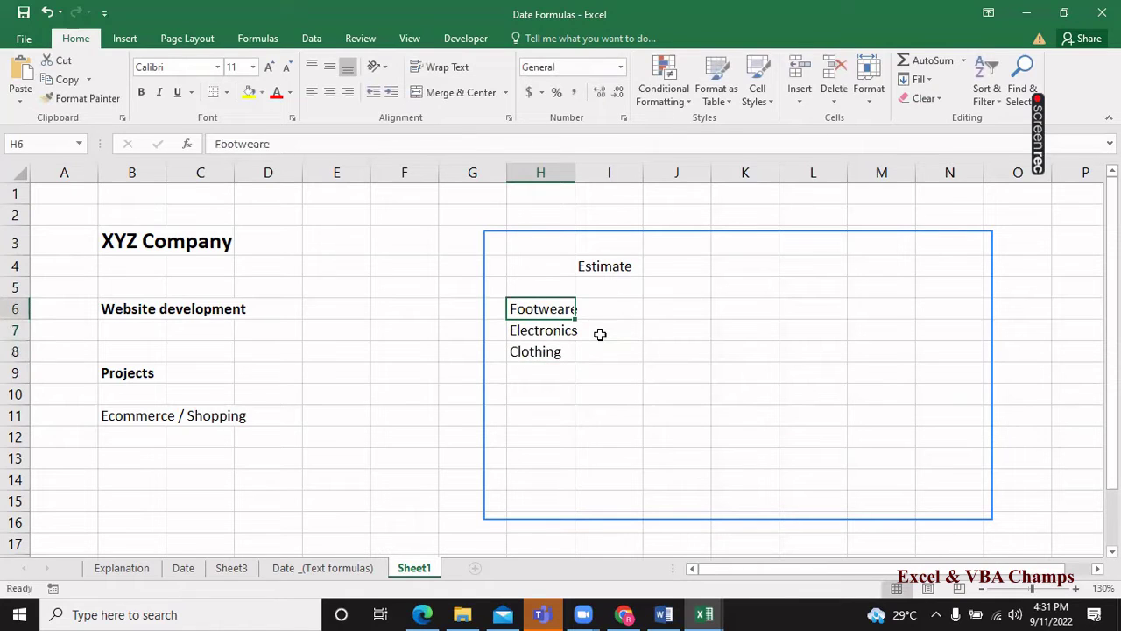
{"action": "key", "text": "shift+Down"}
{"action": "key", "text": "shift+Down"}
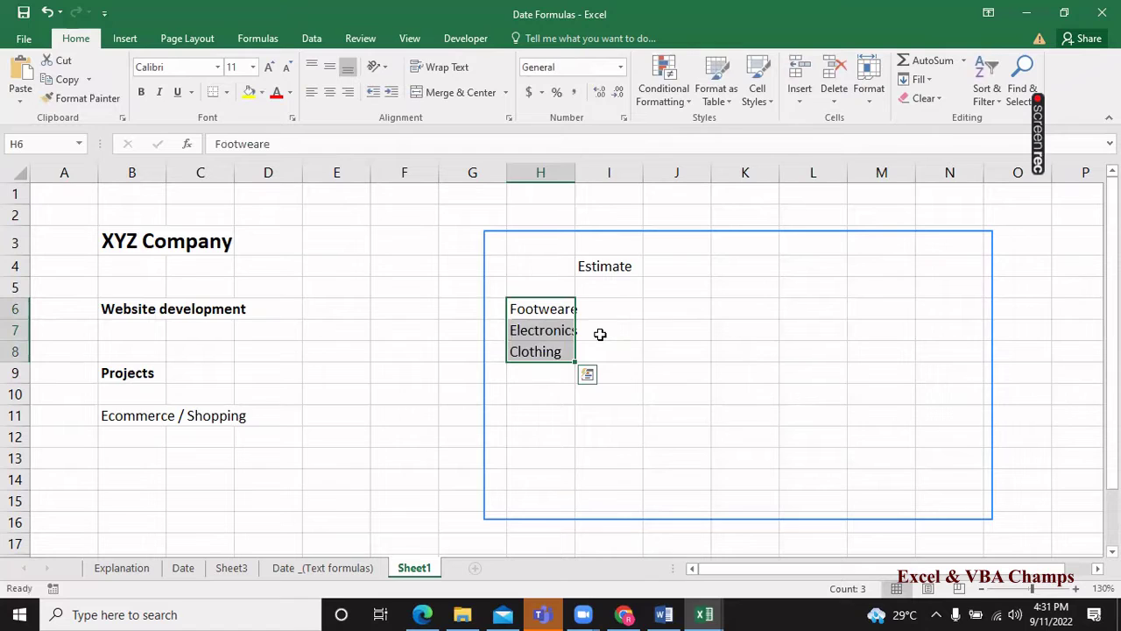
{"action": "key", "text": "Right"}
{"action": "key", "text": "Right"}
{"action": "type", "text": "web"}
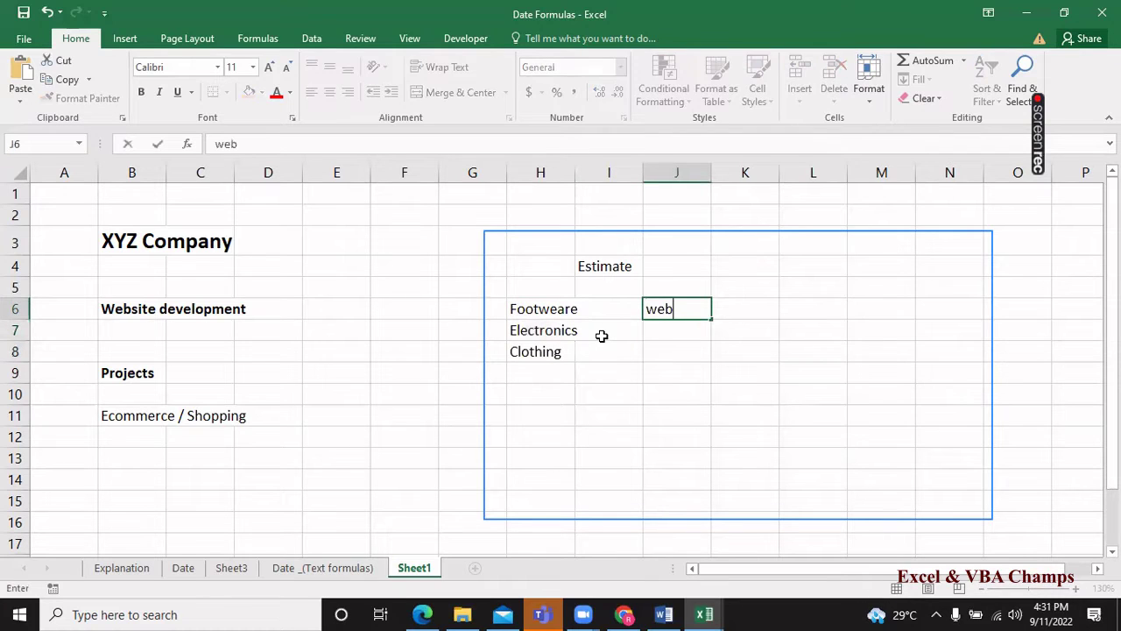
{"action": "type", "text": " site"}
{"action": "key", "text": "Return"}
Copy the categories in H6:H8 and paste them into J7:J9 under web site.
{"action": "key", "text": "Left"}
{"action": "key", "text": "Left"}
{"action": "key", "text": "Up"}
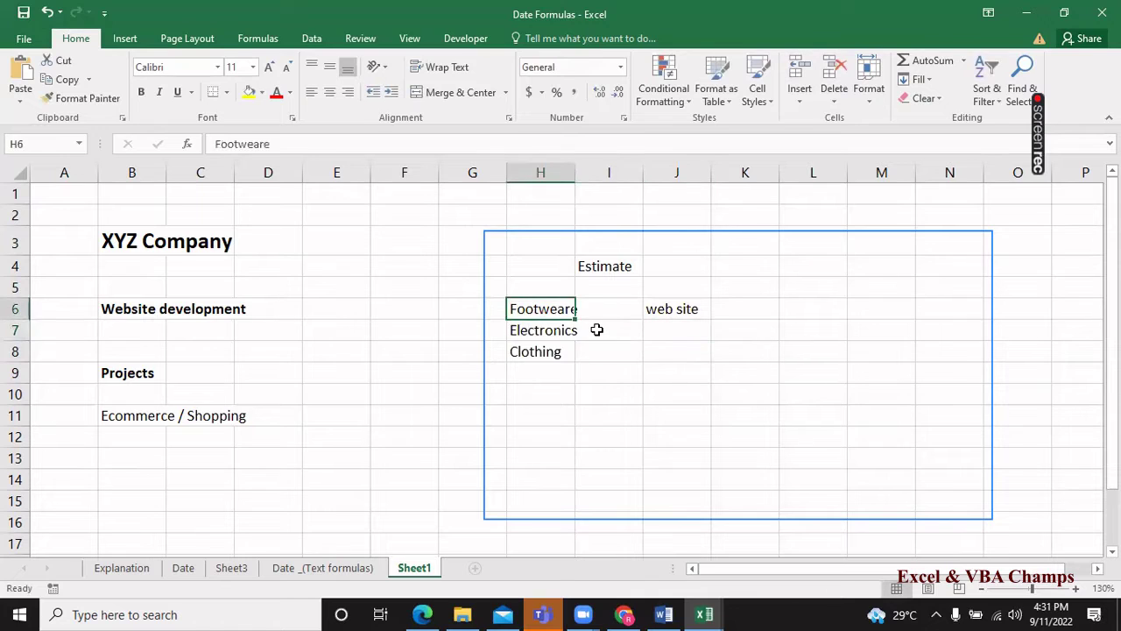
{"action": "key", "text": "shift+Down"}
{"action": "key", "text": "shift+Down"}
{"action": "key", "text": "Down"}
{"action": "key", "text": "Right"}
{"action": "key", "text": "Right"}
{"action": "key", "text": "Left"}
{"action": "key", "text": "Left"}
{"action": "key", "text": "Up"}
{"action": "key", "text": "shift+Down"}
{"action": "key", "text": "shift+Down"}
{"action": "key", "text": "ctrl+c"}
{"action": "key", "text": "Right"}
{"action": "key", "text": "Right"}
{"action": "key", "text": "ctrl+v"}
{"action": "key", "text": "Down"}
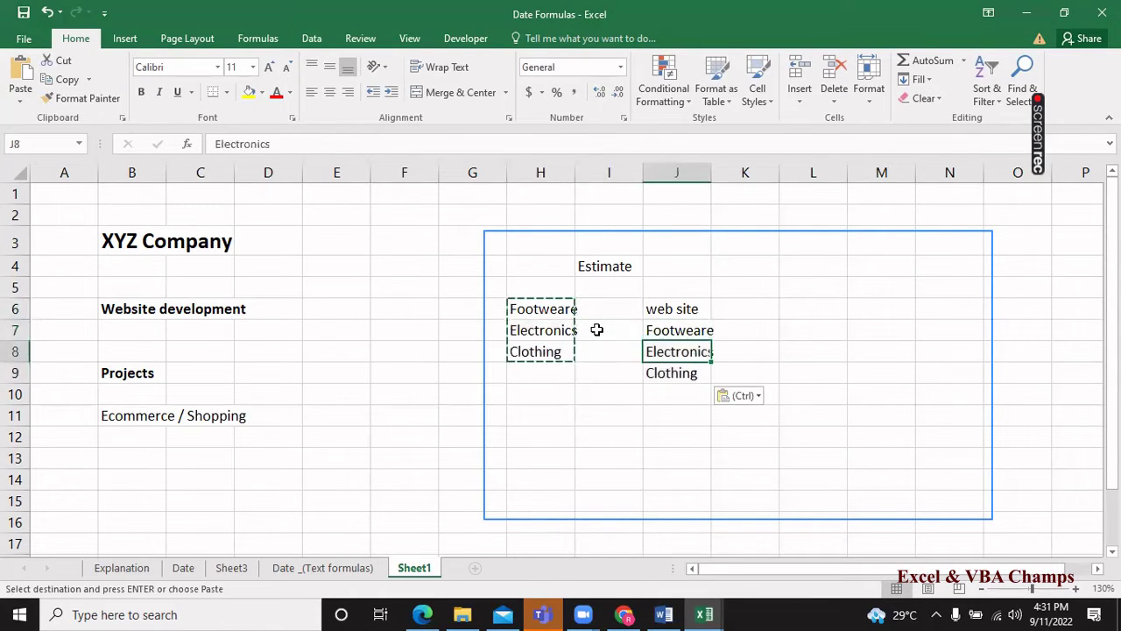
{"action": "key", "text": "Up"}
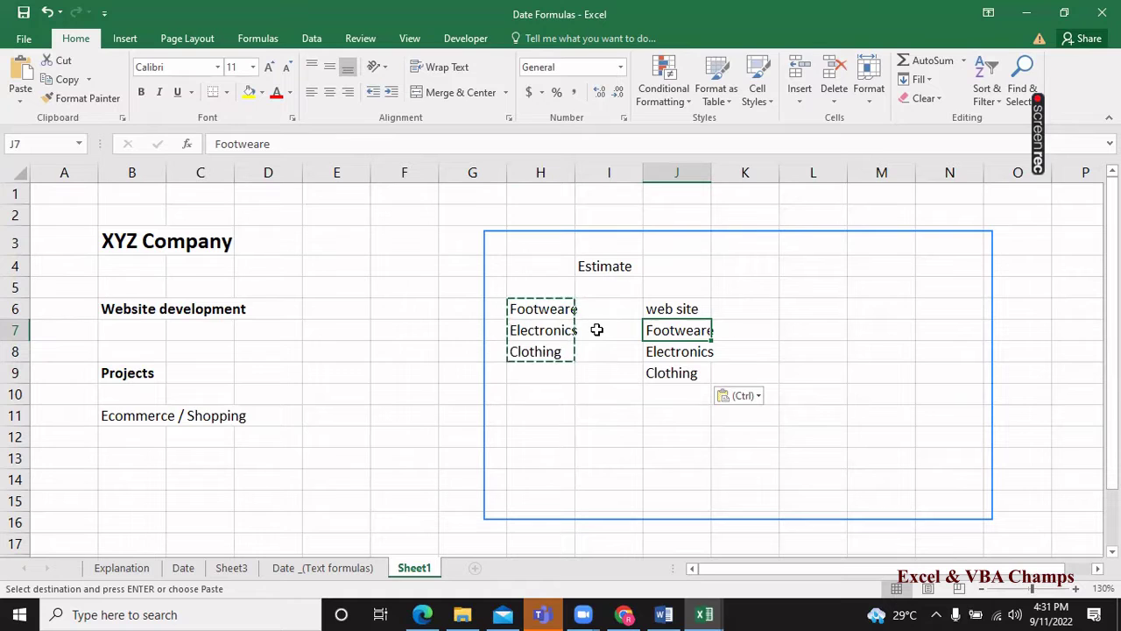
Insert blank columns at F:I, then undo the insertion.
{"action": "key", "text": "Left"}
{"action": "key", "text": "Left"}
{"action": "key", "text": "Left"}
{"action": "key", "text": "Left"}
{"action": "key", "text": "Left"}
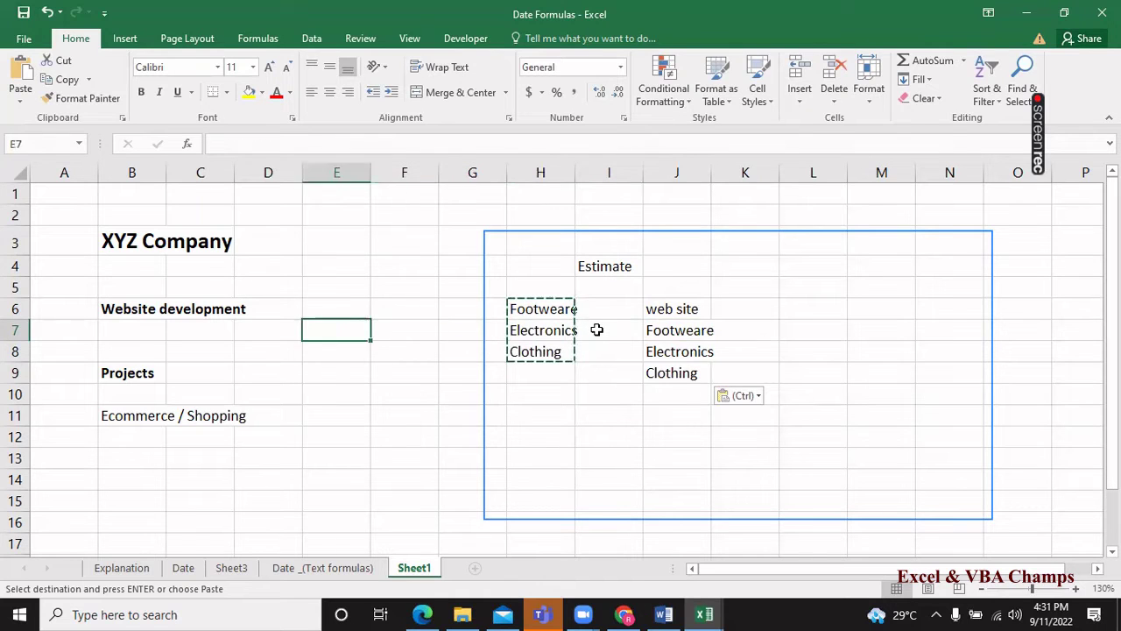
{"action": "key", "text": "Right"}
{"action": "key", "text": "ctrl+space"}
{"action": "key", "text": "shift+Right"}
{"action": "key", "text": "shift+Right"}
{"action": "key", "text": "shift+Right"}
{"action": "key", "text": "ctrl+shift+plus"}
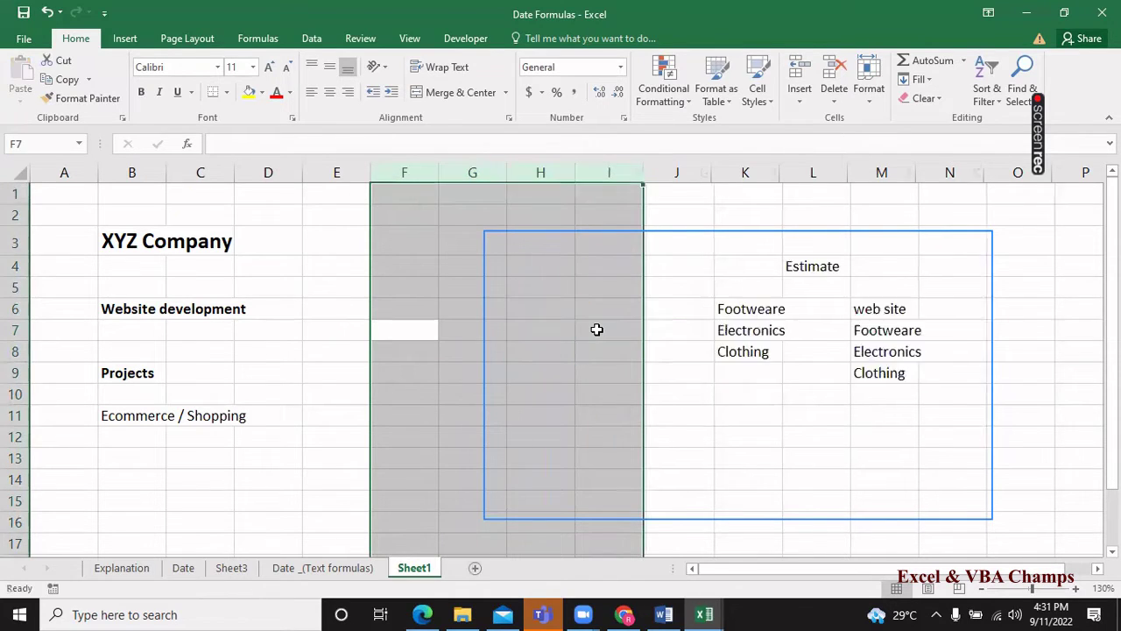
{"action": "key", "text": "ctrl+z"}
{"action": "key", "text": "Down"}
{"action": "key", "text": "Down"}
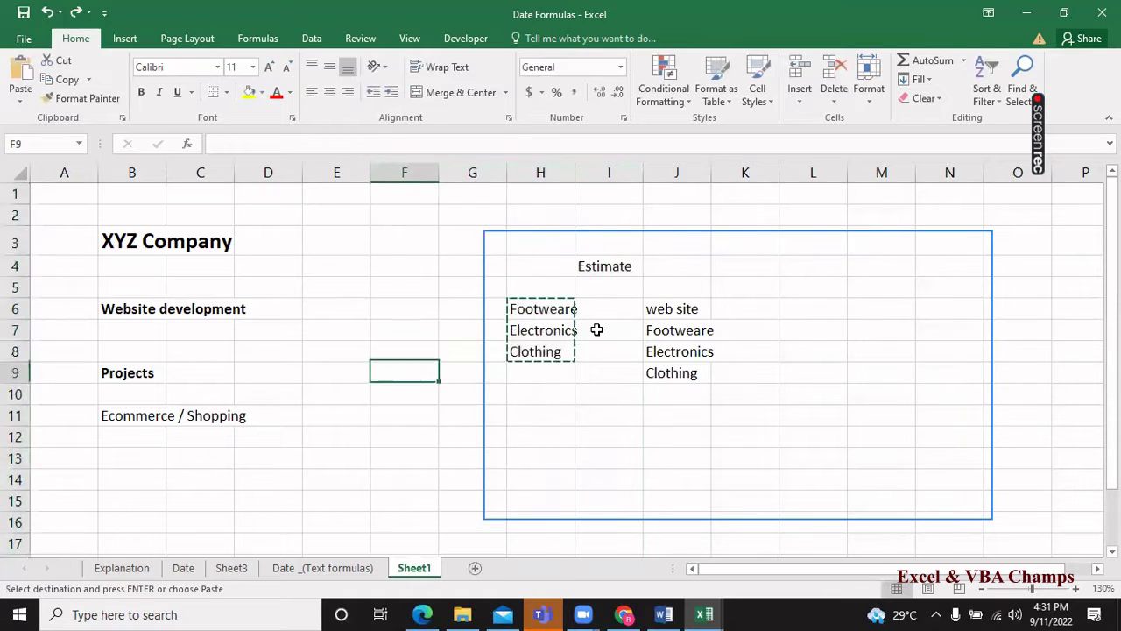
{"action": "key", "text": "Down"}
{"action": "key", "text": "Down"}
{"action": "key", "text": "Right"}
{"action": "key", "text": "Right"}
{"action": "key", "text": "Right"}
{"action": "key", "text": "Down"}
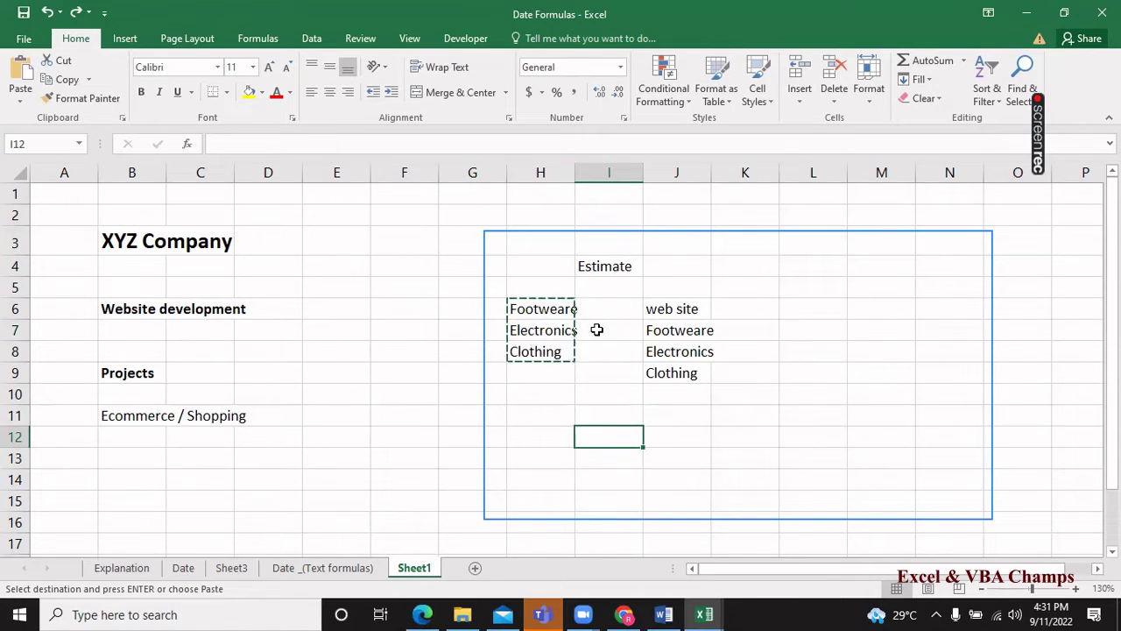
Enter 280 days in I12 and the label Estimate in I11.
{"action": "type", "text": "28"}
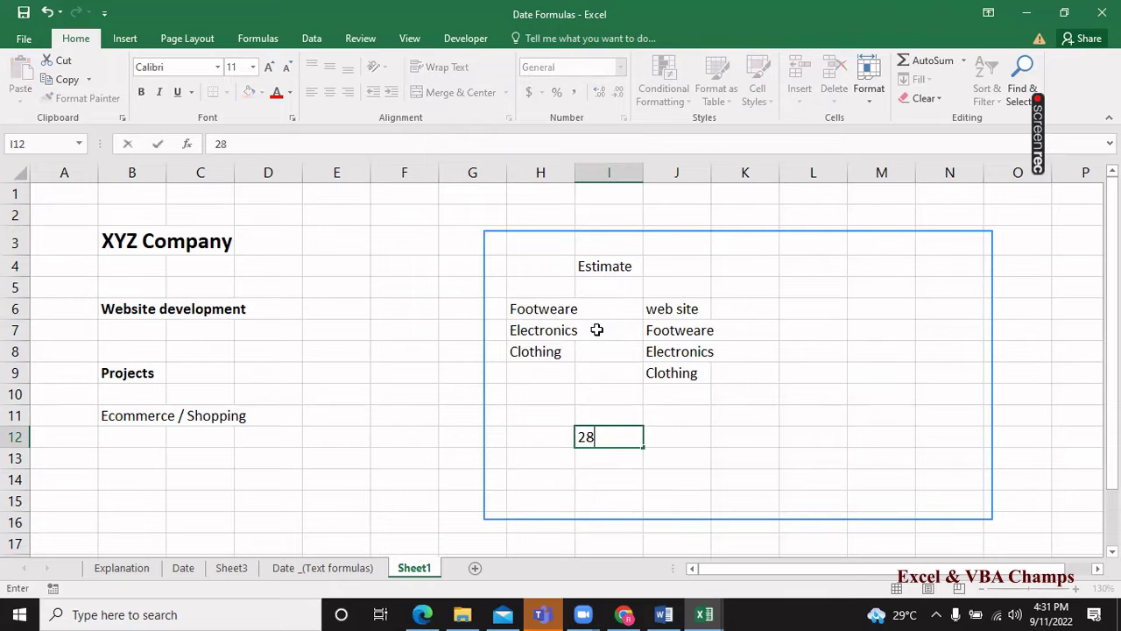
{"action": "type", "text": "0 days"}
{"action": "key", "text": "Return"}
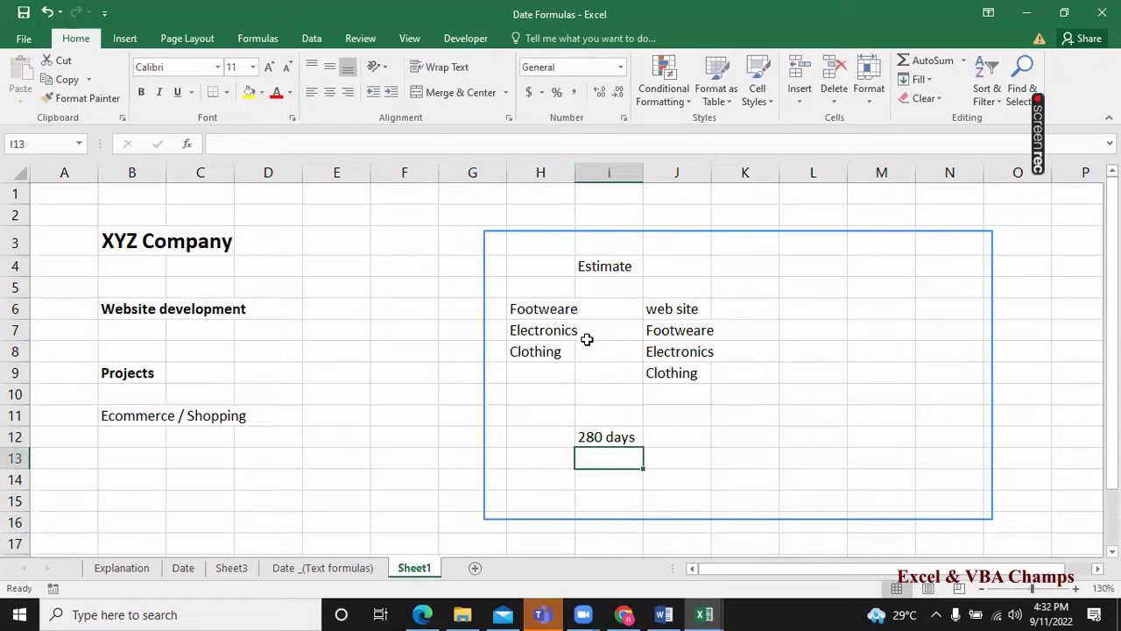
{"action": "key", "text": "Up"}
{"action": "key", "text": "Up"}
{"action": "type", "text": "E"}
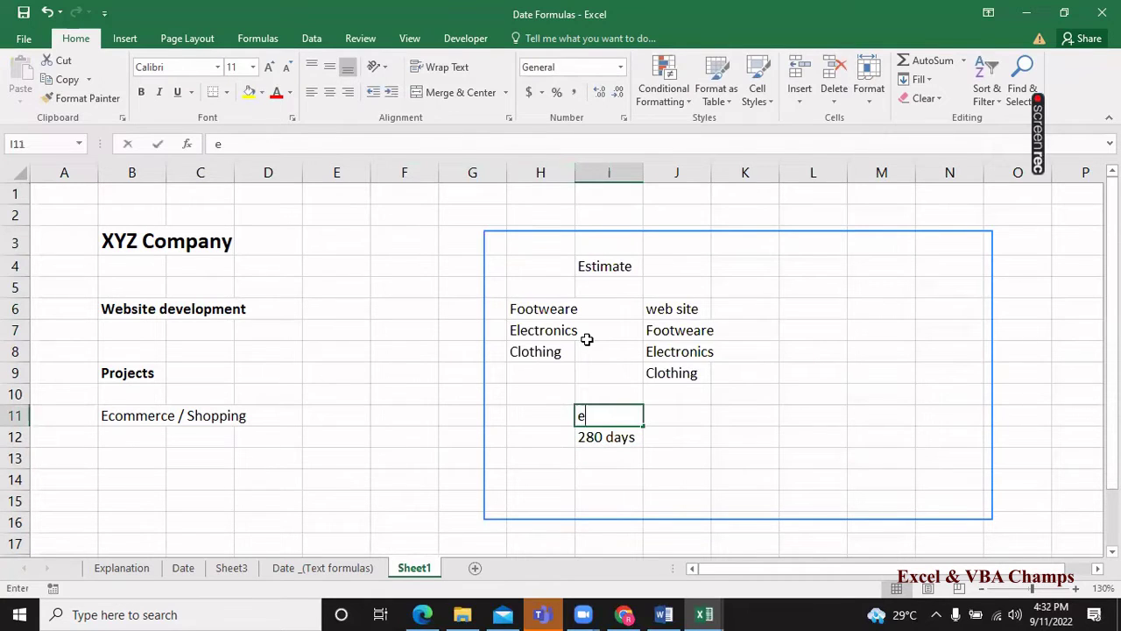
{"action": "type", "text": "stimate"}
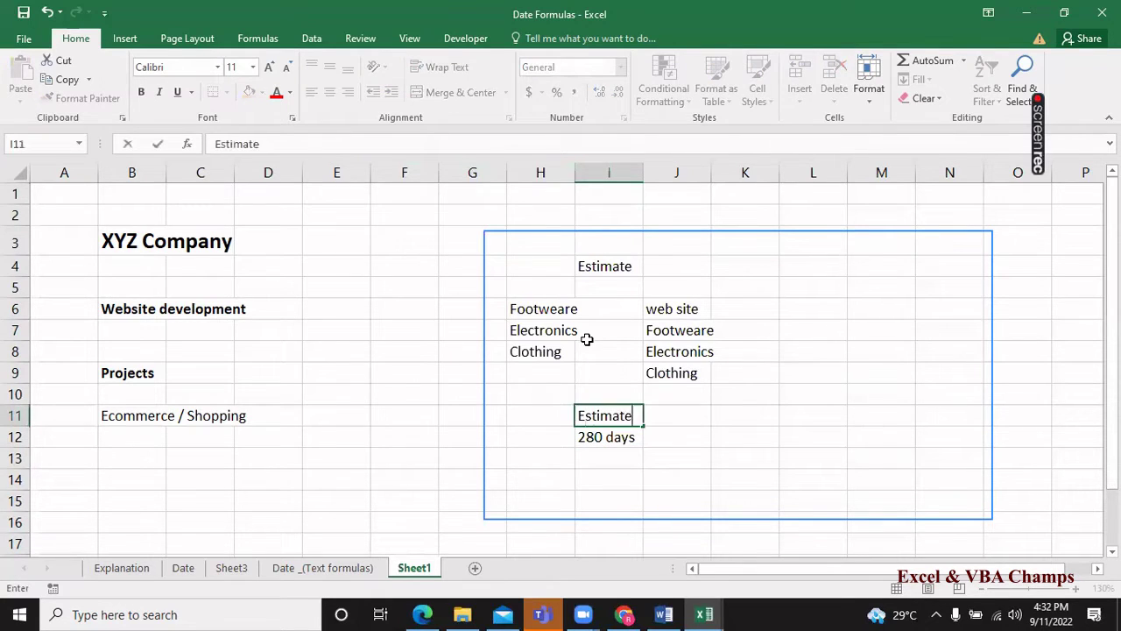
{"action": "key", "text": "Return"}
Make the 280 days value in I12 bold.
{"action": "key", "text": "ctrl+b"}
{"action": "key", "text": "Down"}
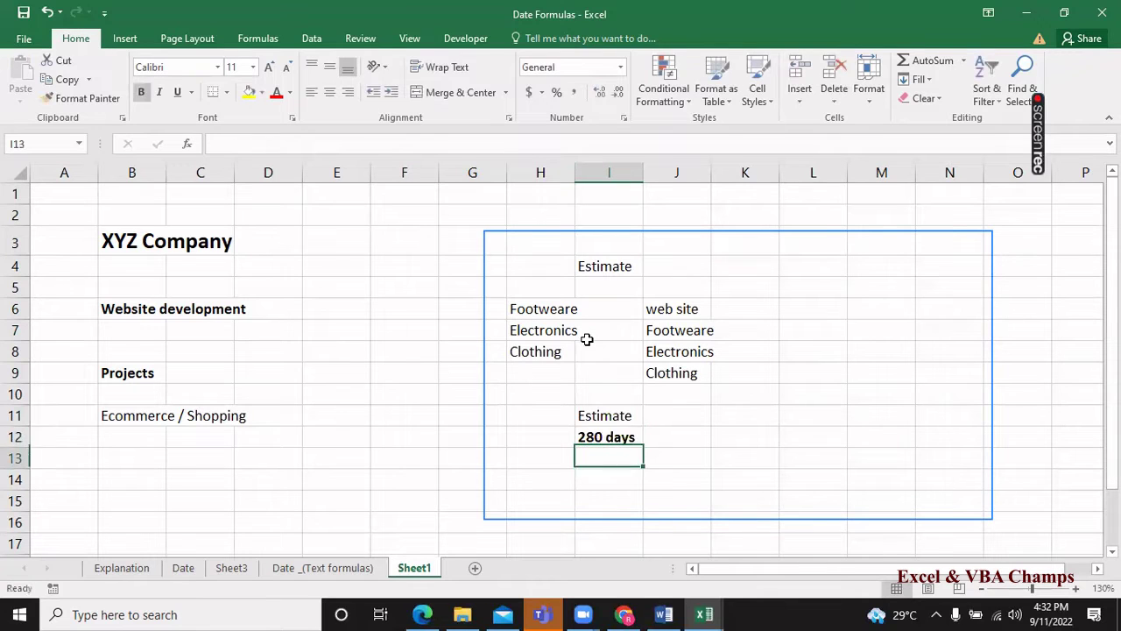
{"action": "key", "text": "Up"}
{"action": "key", "text": "Up"}
{"action": "key", "text": "Left"}
{"action": "key", "text": "Left"}
{"action": "key", "text": "Down"}
{"action": "key", "text": "Down"}
{"action": "key", "text": "Right"}
{"action": "key", "text": "Right"}
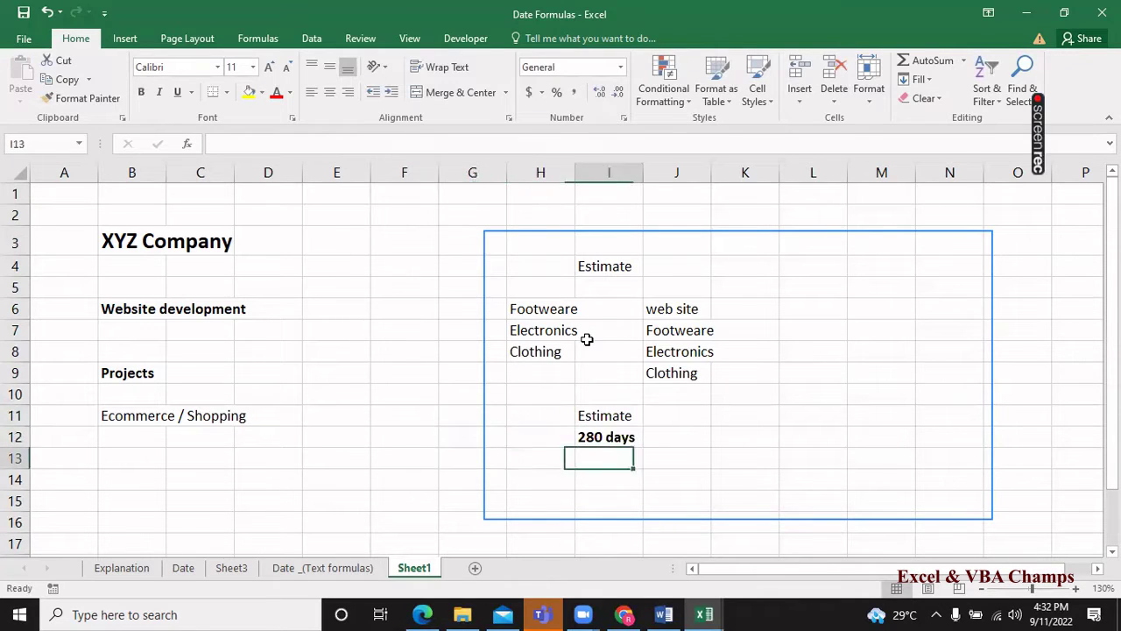
{"action": "key", "text": "Up"}
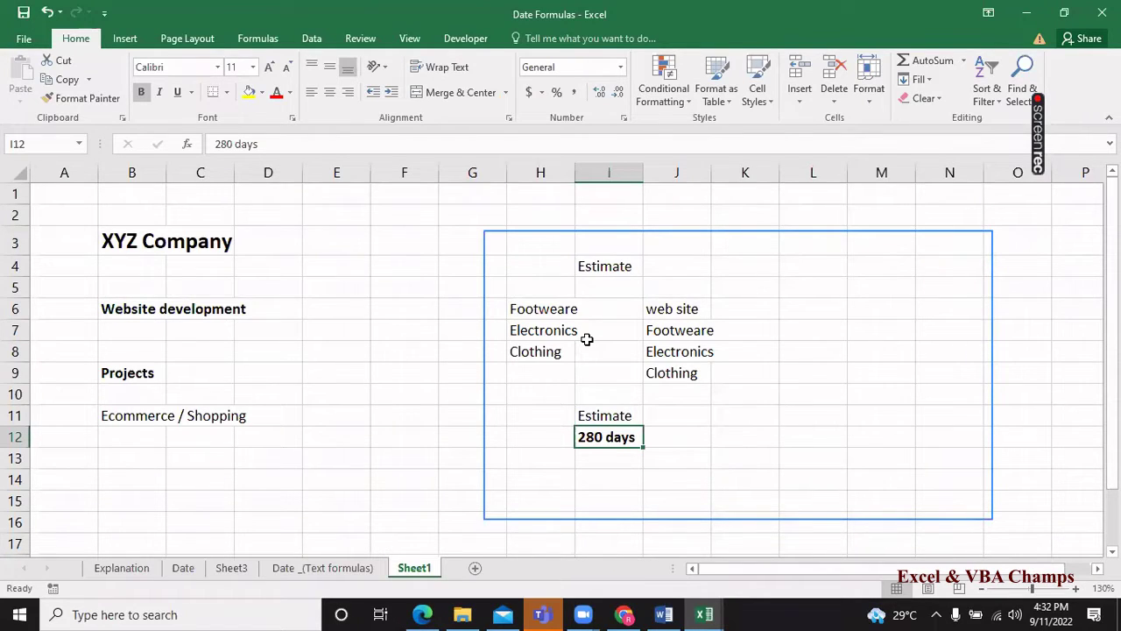
{"action": "key", "text": "Down"}
{"action": "key", "text": "Down"}
{"action": "key", "text": "Down"}
{"action": "key", "text": "Down"}
{"action": "key", "text": "Down"}
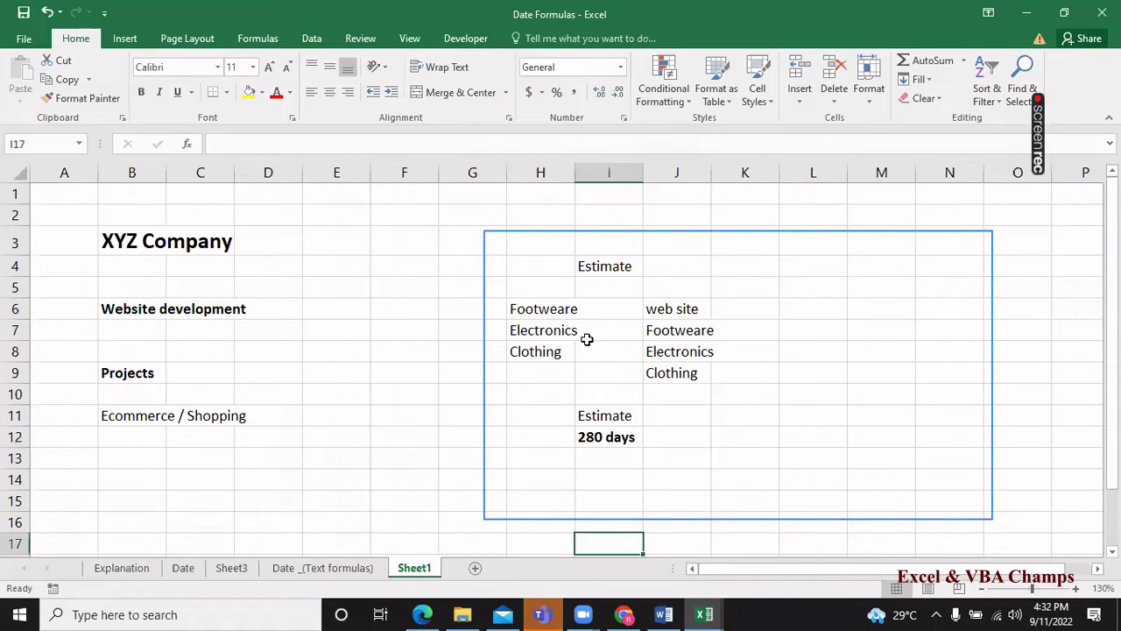
Enter =TODAY() in cell B17.
{"action": "key", "text": "Left"}
{"action": "key", "text": "Left"}
{"action": "key", "text": "Left"}
{"action": "key", "text": "Left"}
{"action": "key", "text": "Left"}
{"action": "key", "text": "Left"}
{"action": "key", "text": "Left"}
{"action": "key", "text": "Down"}
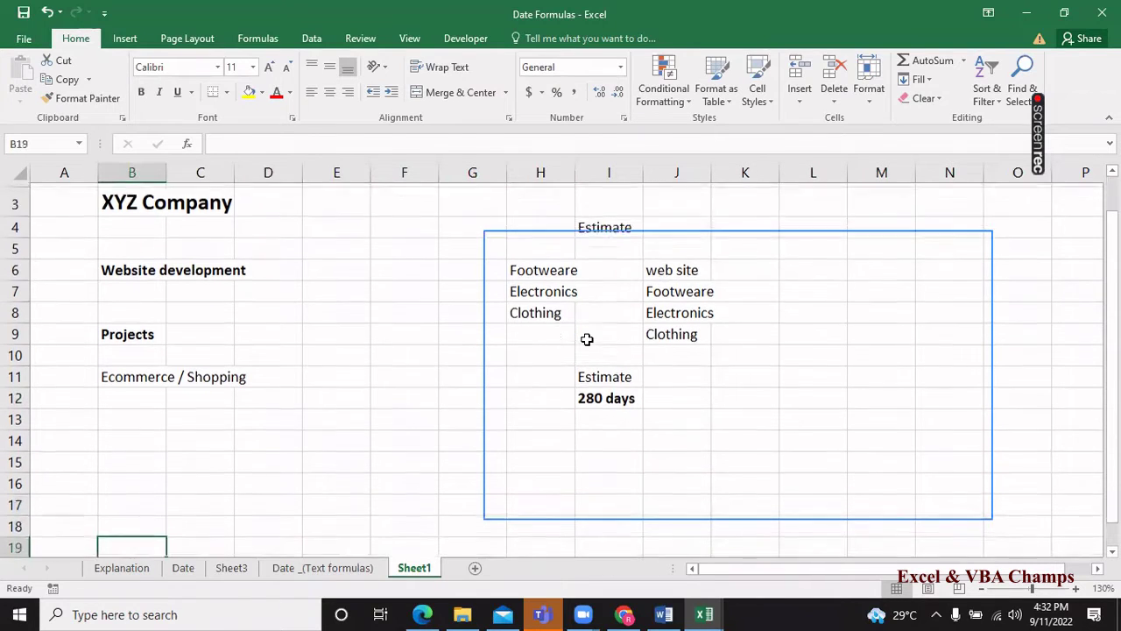
{"action": "key", "text": "Down"}
{"action": "key", "text": "Up"}
{"action": "key", "text": "Up"}
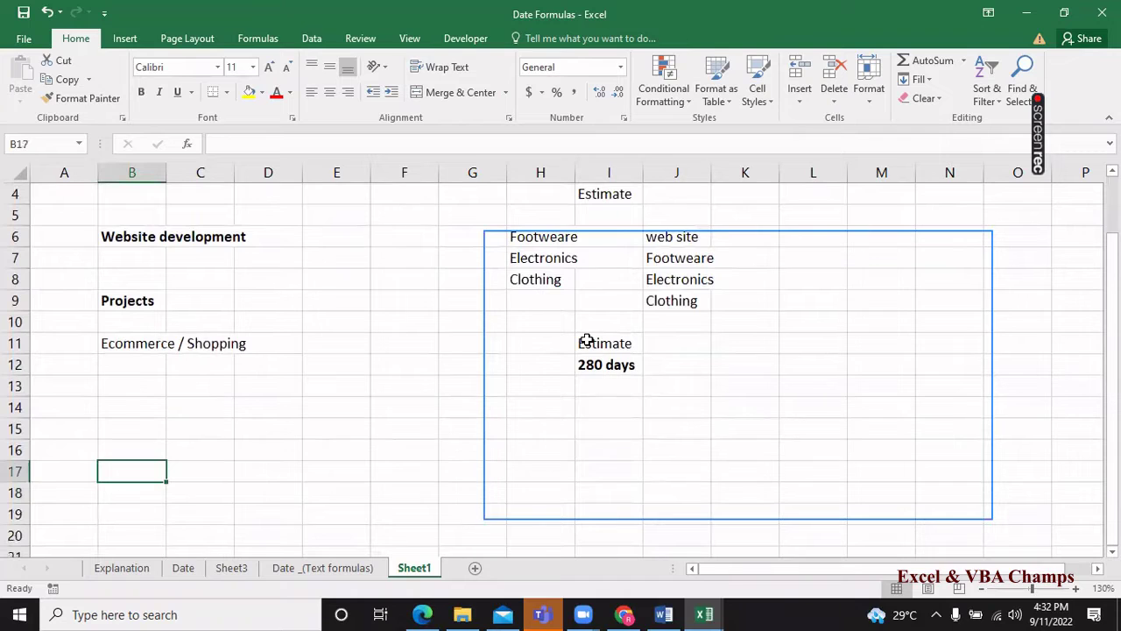
{"action": "type", "text": "=TO"}
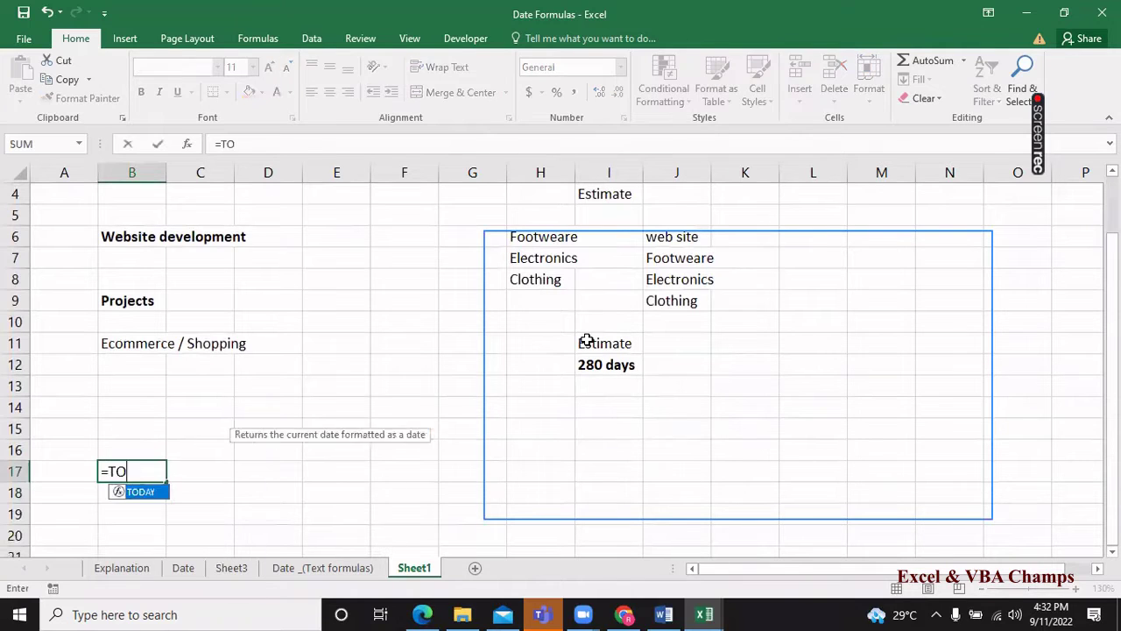
{"action": "type", "text": "DAY()"}
{"action": "key", "text": "Return"}
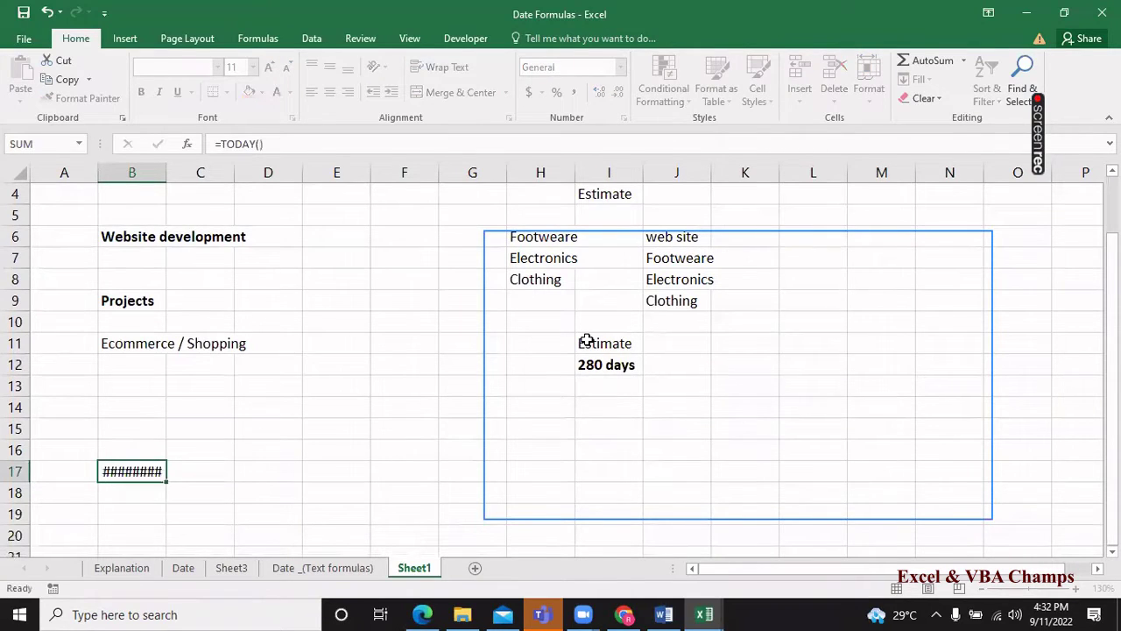
Enter 280 days of effort in D17.
{"action": "key", "text": "Up"}
{"action": "key", "text": "Right"}
{"action": "key", "text": "Right"}
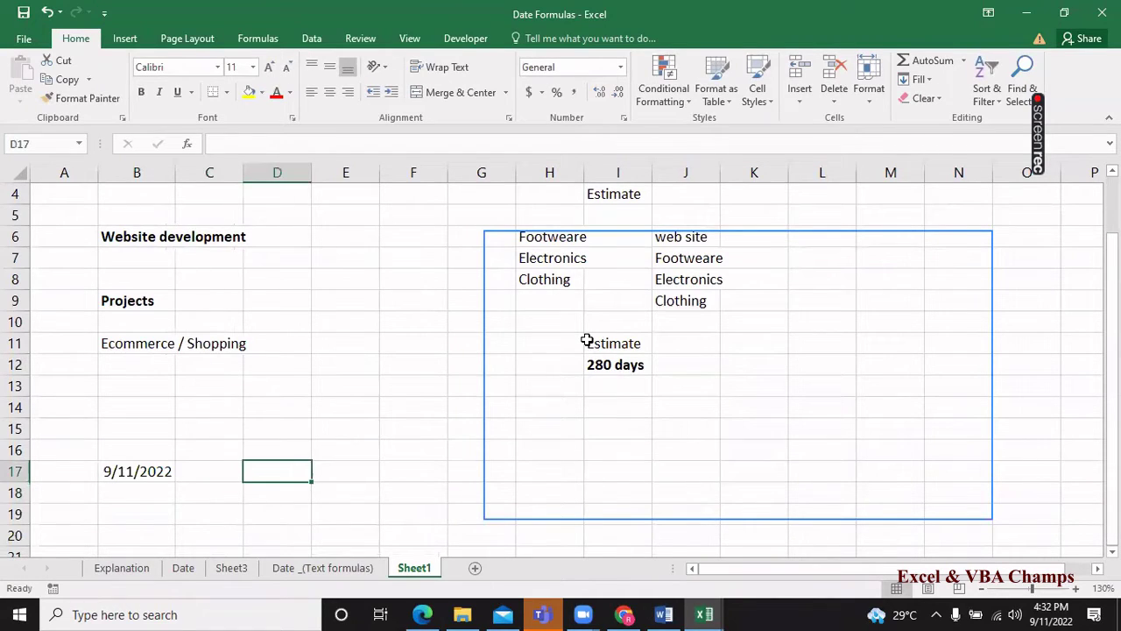
{"action": "type", "text": "280"}
{"action": "key", "text": "Return"}
{"action": "key", "text": "Return"}
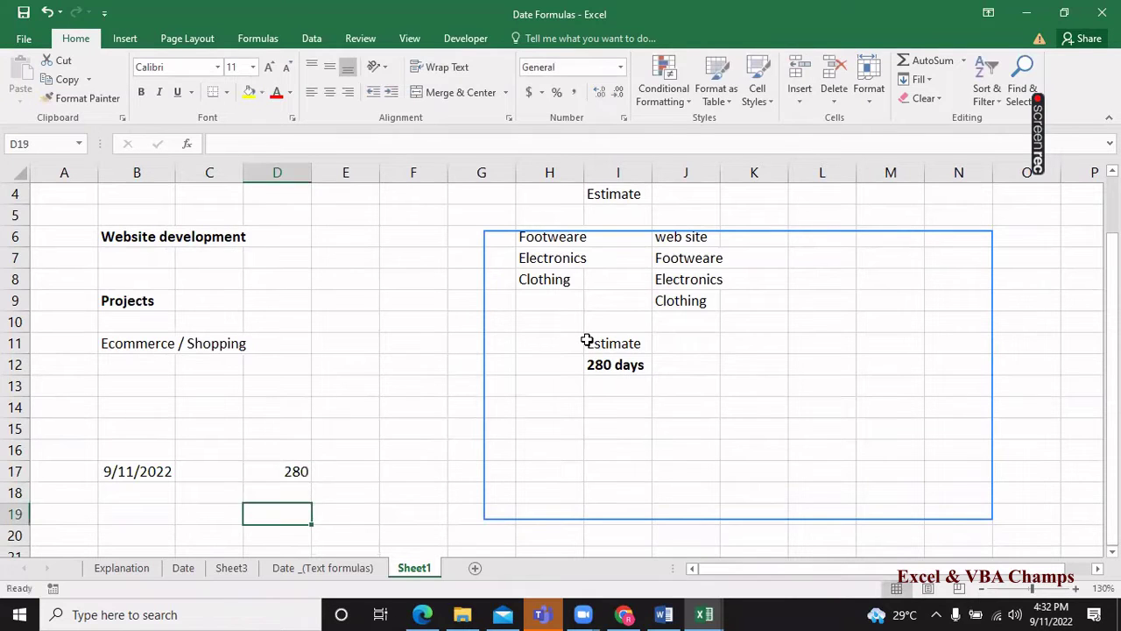
Build the =B17+D17 delivery-date formula in D19 and widen column D to show 6/18/2023.
{"action": "type", "text": "="}
{"action": "key", "text": "Left"}
{"action": "key", "text": "Left"}
{"action": "key", "text": "Up"}
{"action": "key", "text": "Up"}
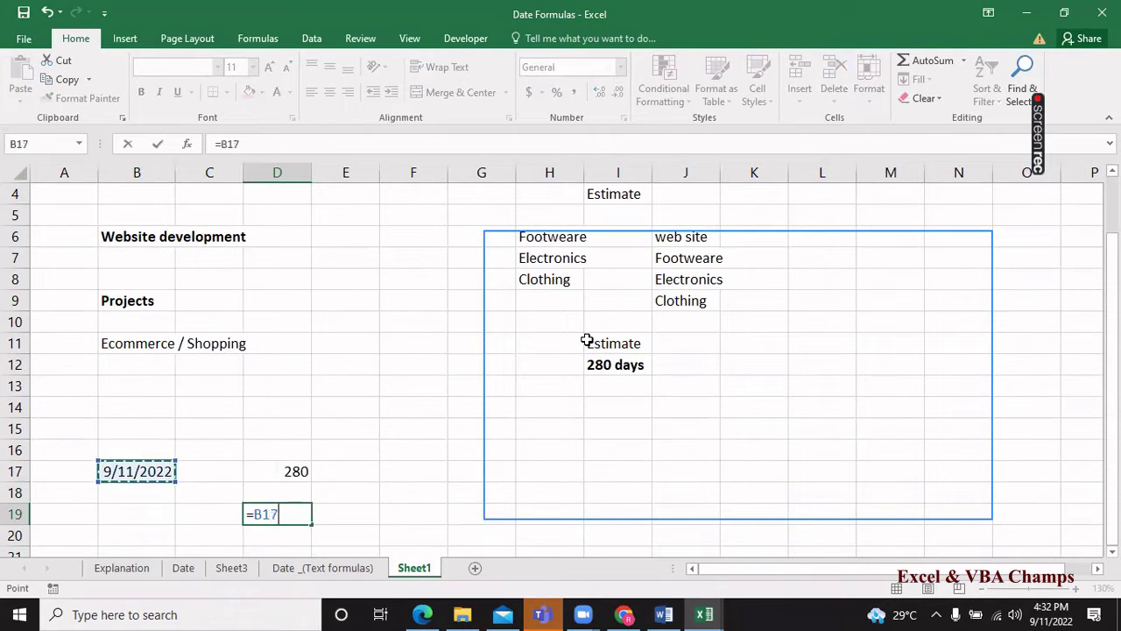
{"action": "type", "text": "+"}
{"action": "key", "text": "Up"}
{"action": "key", "text": "Up"}
{"action": "key", "text": "Return"}
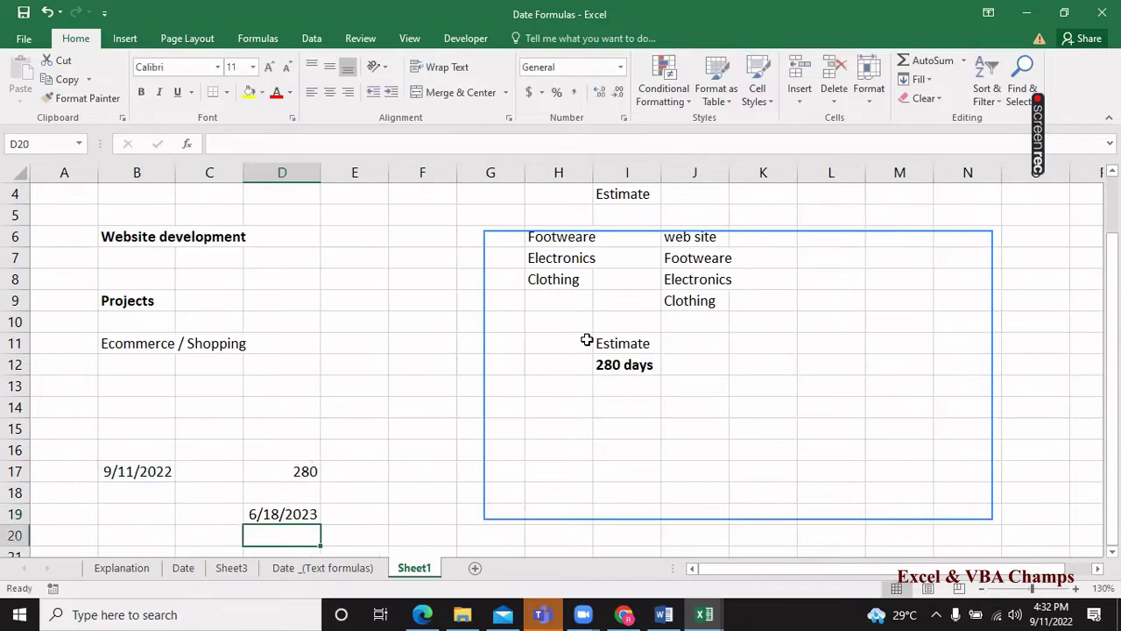
{"action": "key", "text": "Up"}
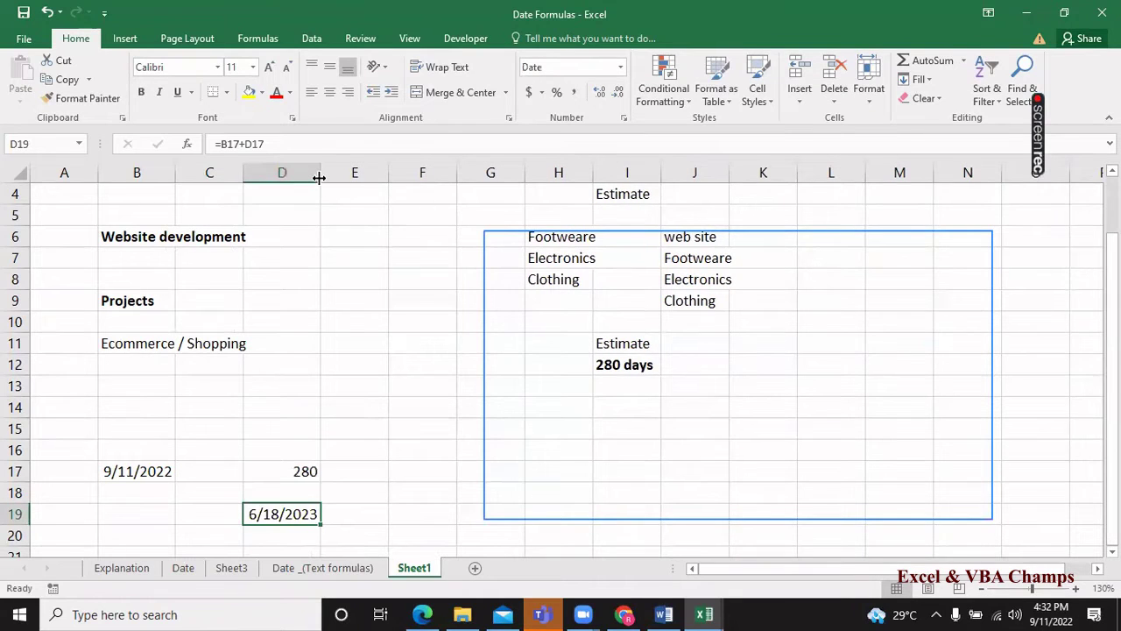
{"action": "left_click_drag", "start_coordinate": [320, 178], "coordinate": [339, 178]}
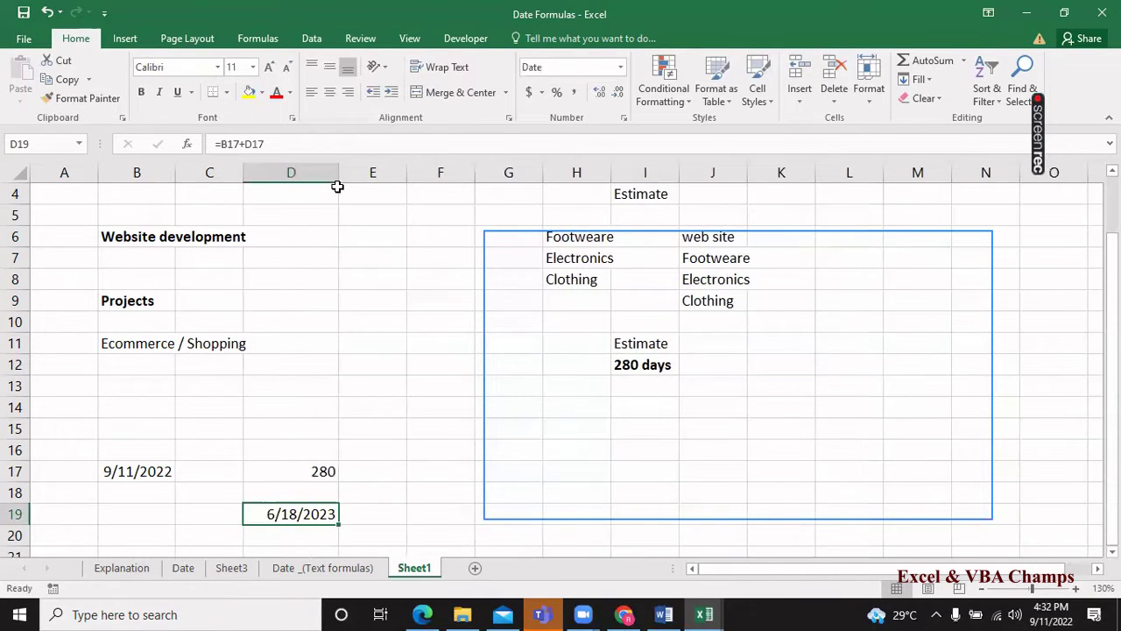
Re-enter the =B17+D17 delivery-date formula in D19.
{"action": "type", "text": "="}
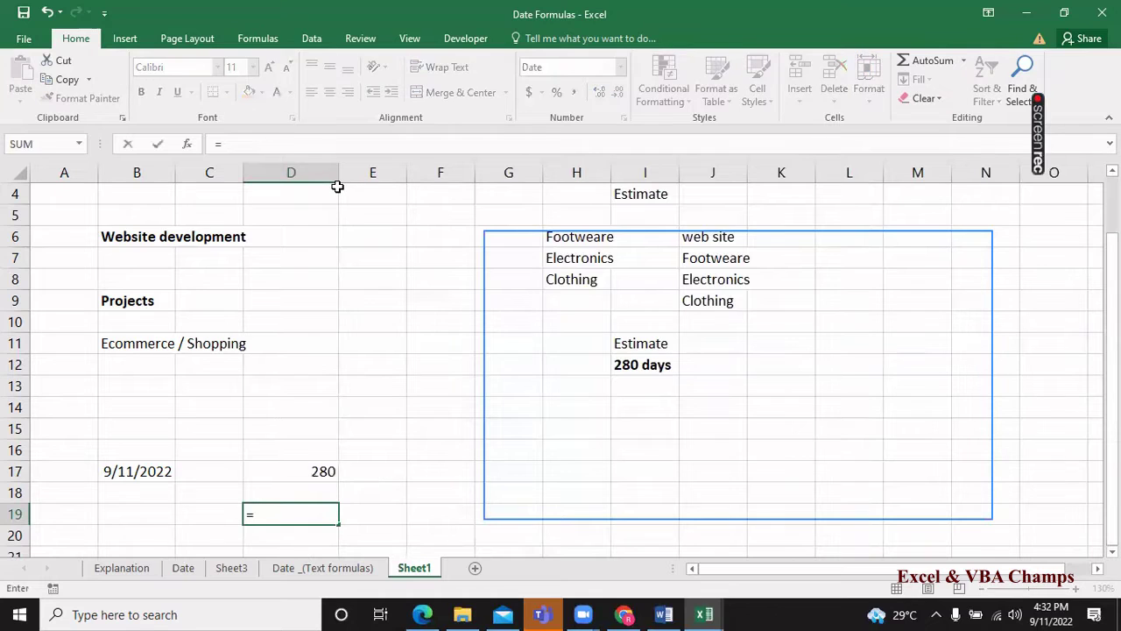
{"action": "key", "text": "Escape"}
{"action": "type", "text": "="}
{"action": "key", "text": "Up"}
{"action": "key", "text": "Up"}
{"action": "key", "text": "Left"}
{"action": "key", "text": "Left"}
{"action": "type", "text": "+"}
{"action": "key", "text": "Up"}
{"action": "key", "text": "Up"}
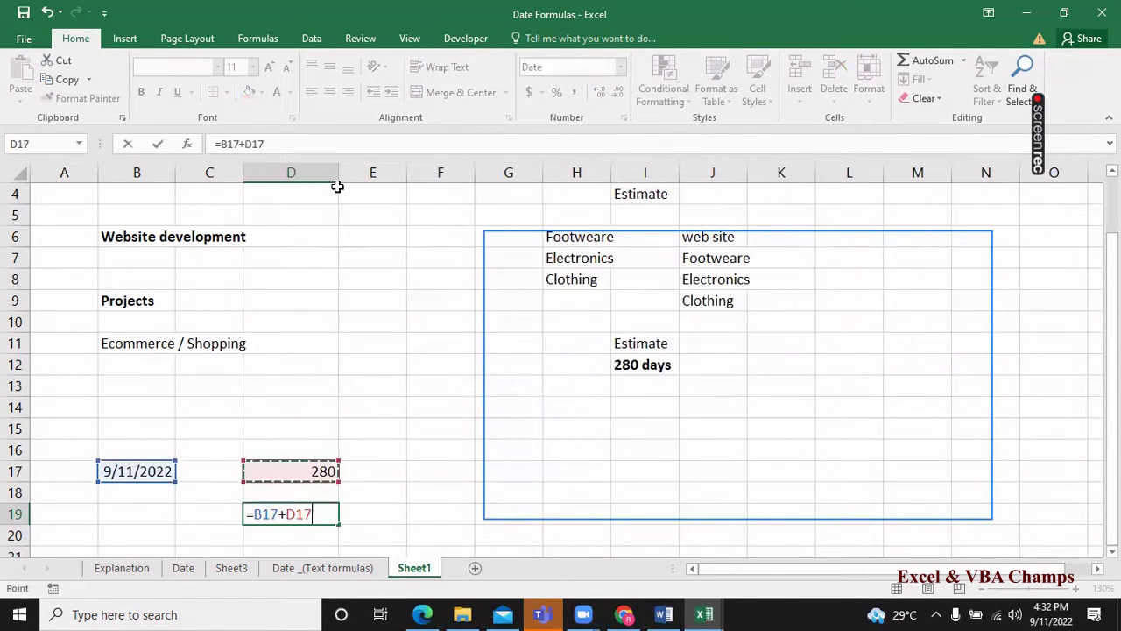
{"action": "key", "text": "Return"}
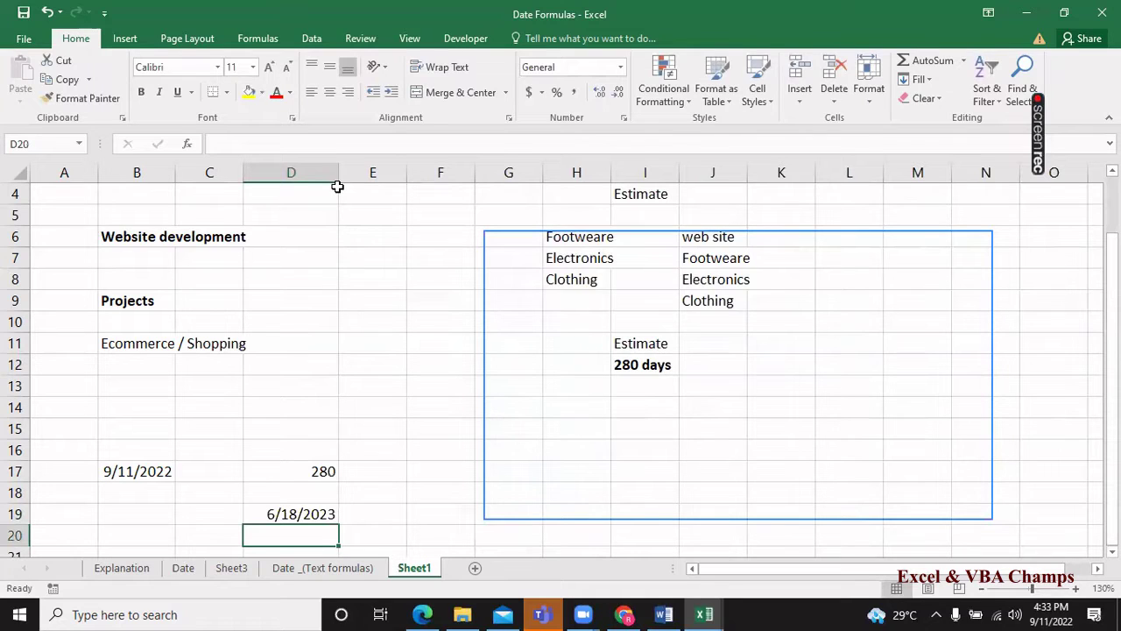
Label cell B19 'Date of delivery'.
{"action": "key", "text": "Up"}
{"action": "key", "text": "Up"}
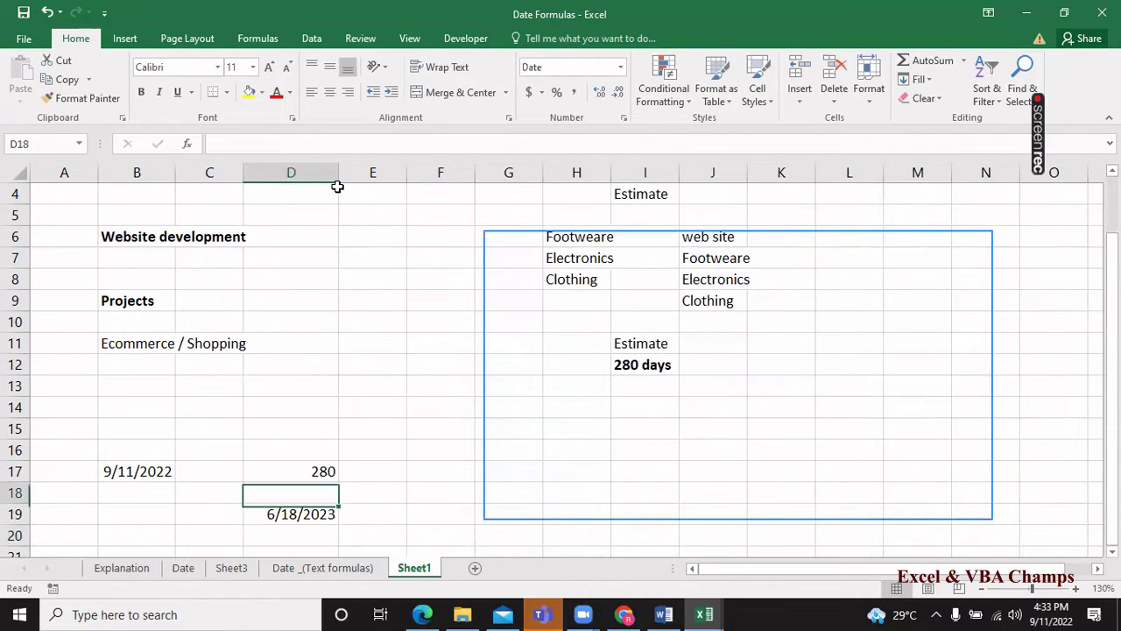
{"action": "key", "text": "Up"}
{"action": "key", "text": "Left"}
{"action": "key", "text": "Left"}
{"action": "key", "text": "Right"}
{"action": "key", "text": "Right"}
{"action": "key", "text": "Right"}
{"action": "key", "text": "Down"}
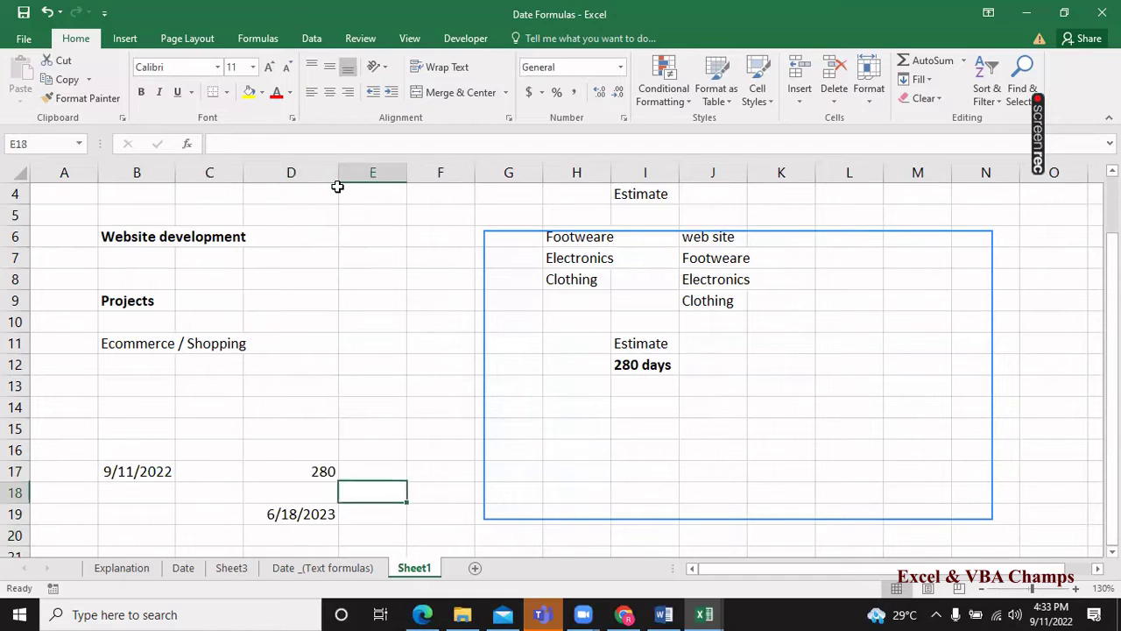
{"action": "key", "text": "Down"}
{"action": "key", "text": "Left"}
{"action": "key", "text": "Left"}
{"action": "key", "text": "Left"}
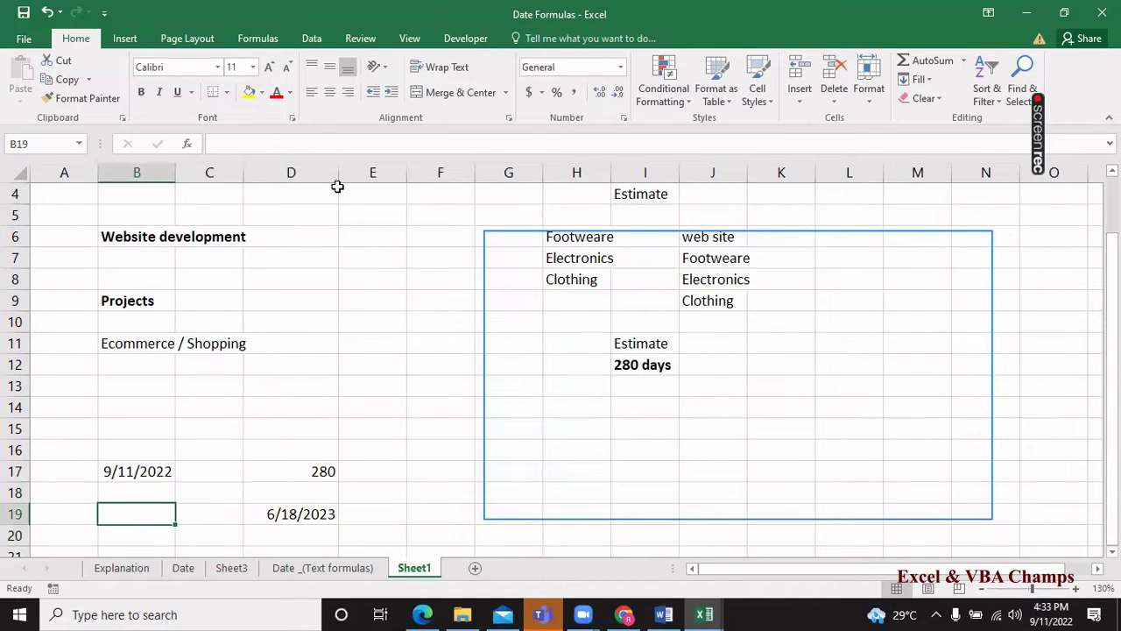
{"action": "type", "text": "Dat"}
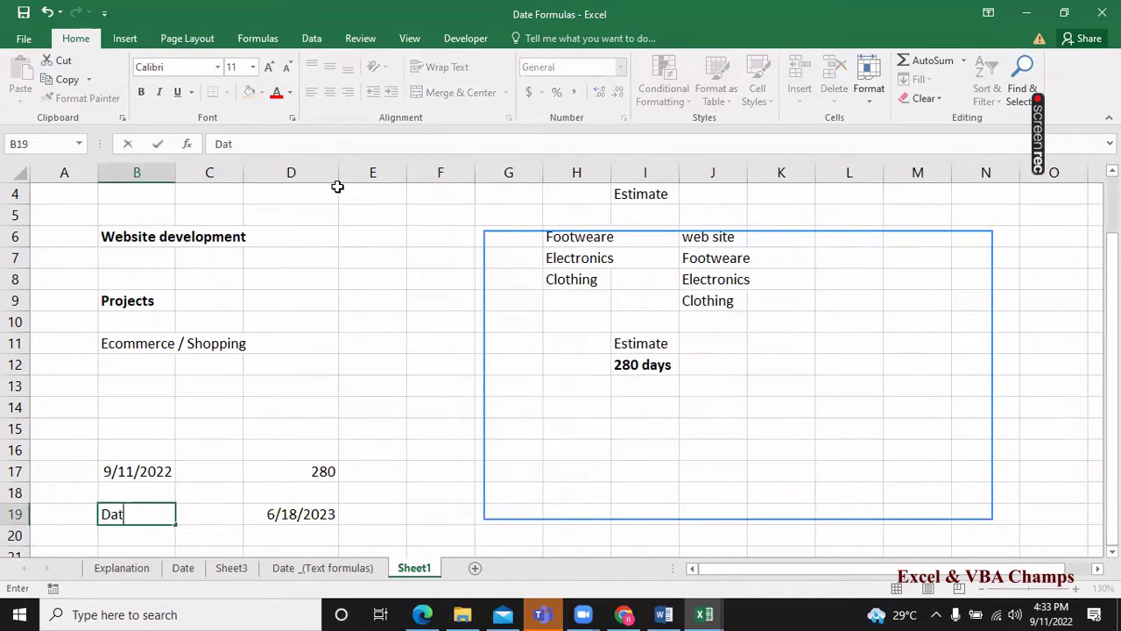
{"action": "type", "text": "e of delive"}
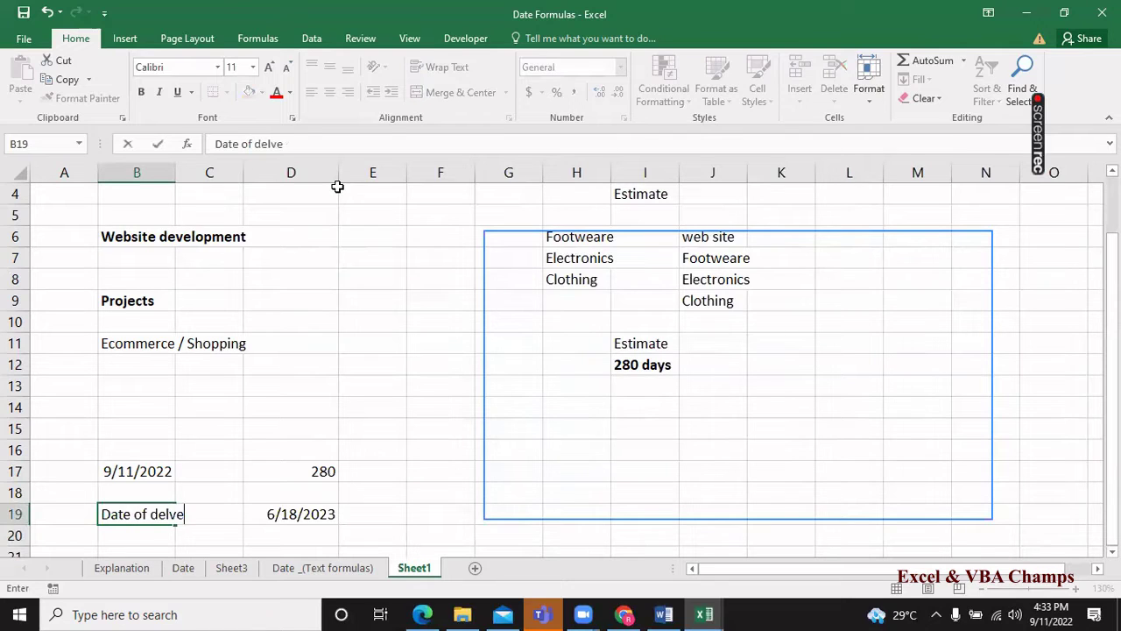
{"action": "key", "text": "BackSpace"}
{"action": "type", "text": "ery"}
{"action": "key", "text": "Return"}
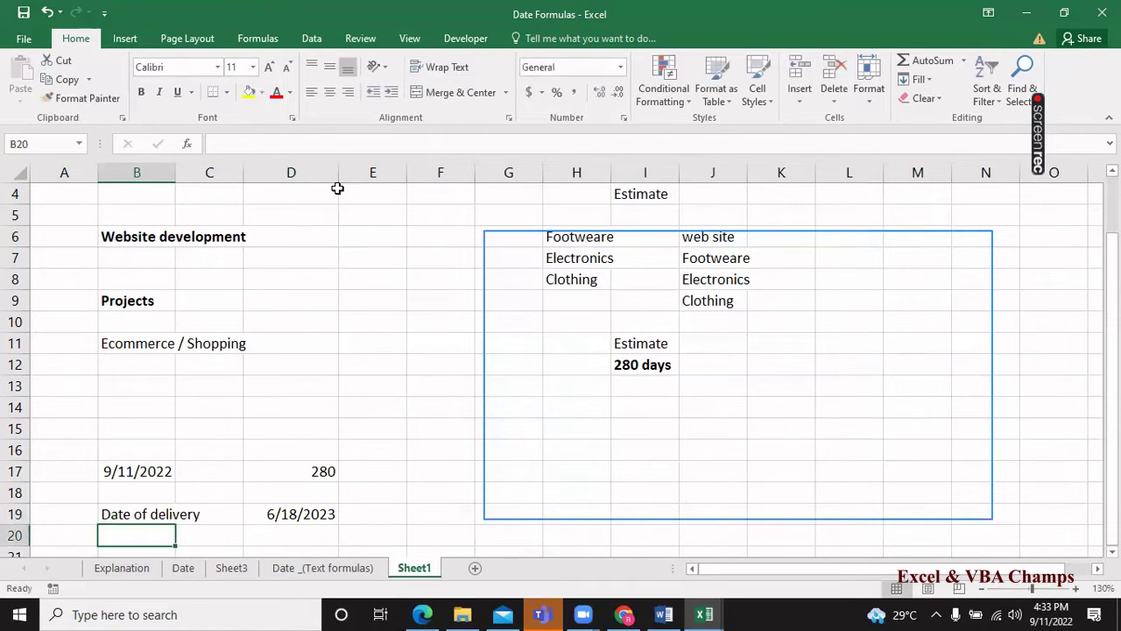
Make B19:D19, the delivery label and its date, bold.
{"action": "key", "text": "Up"}
{"action": "key", "text": "shift+Right"}
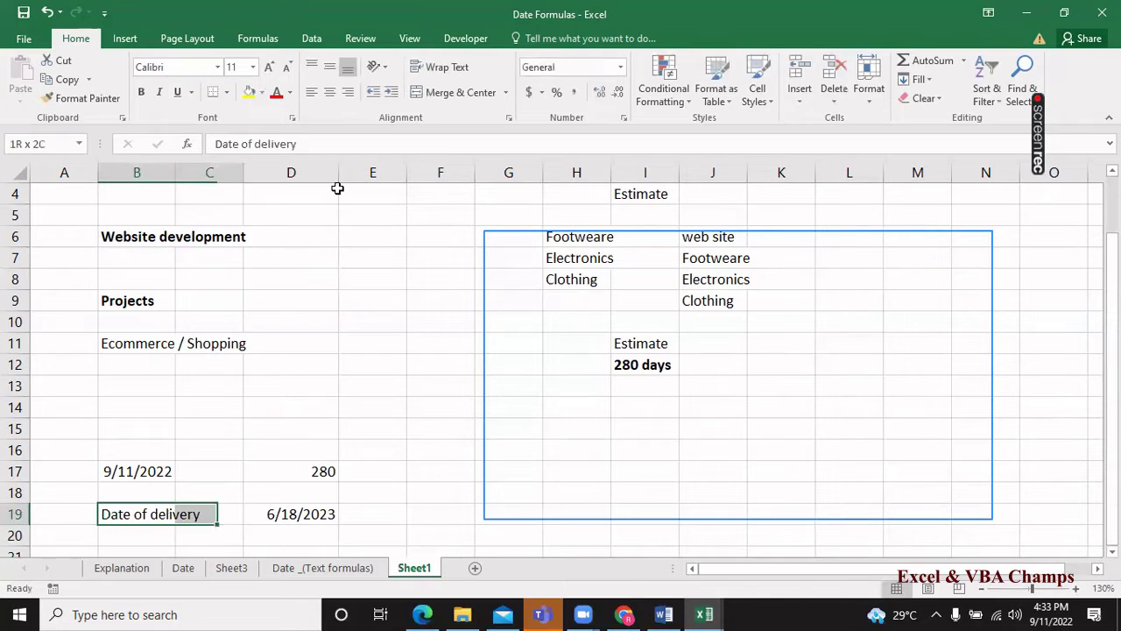
{"action": "key", "text": "shift+Right"}
{"action": "key", "text": "ctrl+b"}
{"action": "key", "text": "Down"}
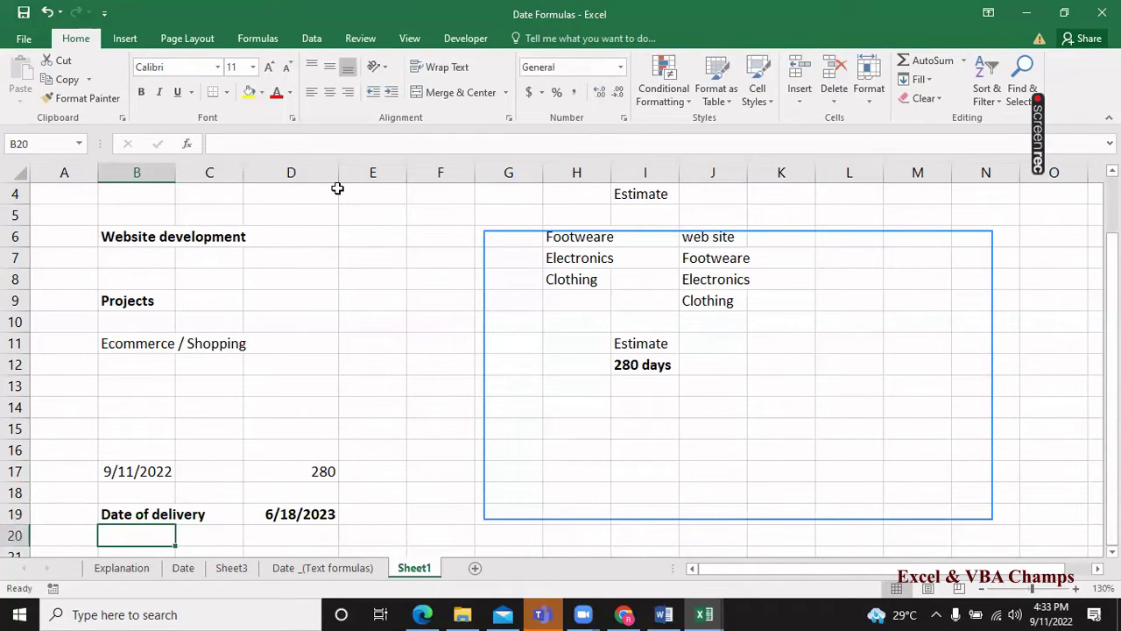
Select rows 16 through 19 of the estimate block, then move down to B21.
{"action": "key", "text": "Up"}
{"action": "key", "text": "Right"}
{"action": "key", "text": "Right"}
{"action": "key", "text": "Left"}
{"action": "key", "text": "Down"}
{"action": "key", "text": "Left"}
{"action": "key", "text": "Down"}
{"action": "key", "text": "Down"}
{"action": "key", "text": "Down"}
{"action": "key", "text": "Down"}
{"action": "key", "text": "Up"}
{"action": "key", "text": "Up"}
{"action": "key", "text": "Up"}
{"action": "key", "text": "Up"}
{"action": "key", "text": "Up"}
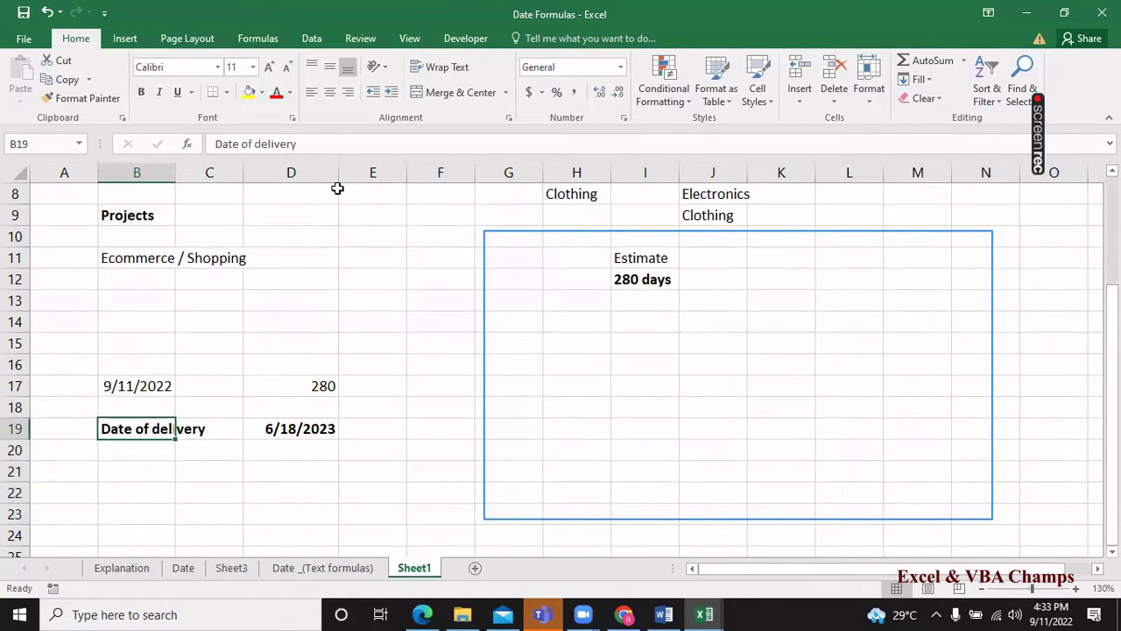
{"action": "key", "text": "shift+space"}
{"action": "key", "text": "shift+Up"}
{"action": "key", "text": "shift+Up"}
{"action": "key", "text": "shift+Up"}
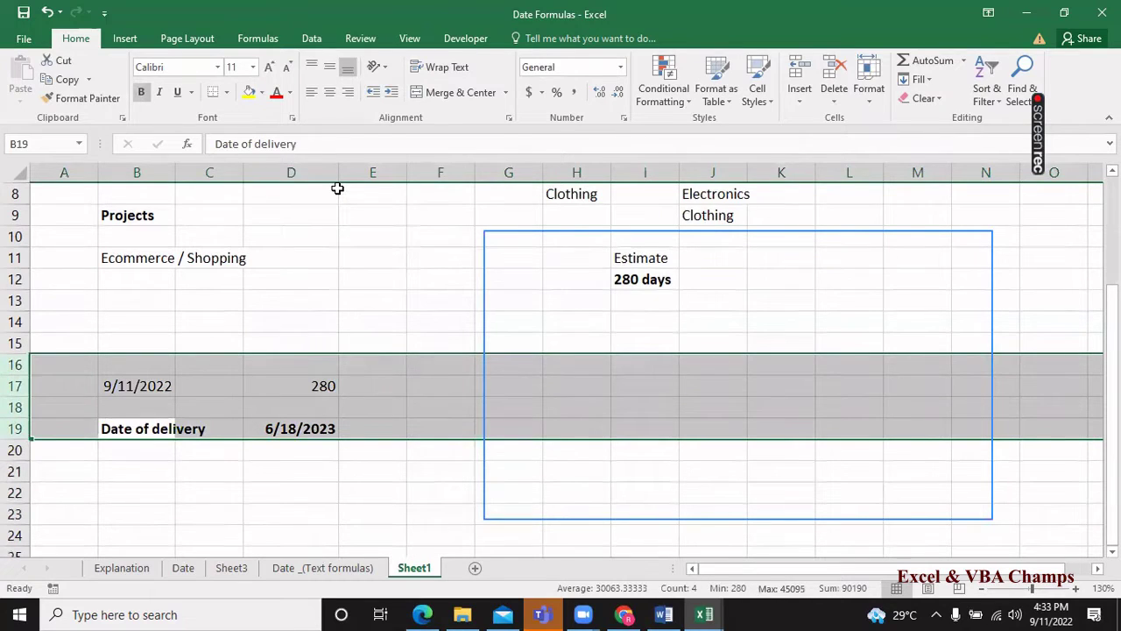
{"action": "key", "text": "Down"}
{"action": "key", "text": "Down"}
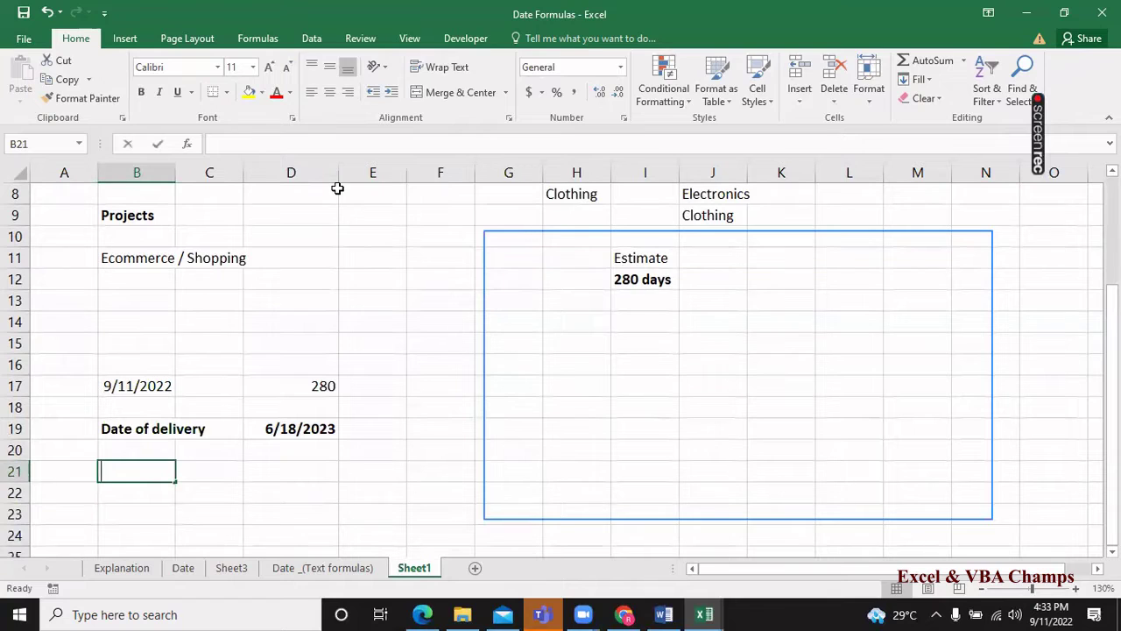
Type 'Agreement' in B21 and return to the delivery-date formula in D19.
{"action": "type", "text": "Agree"}
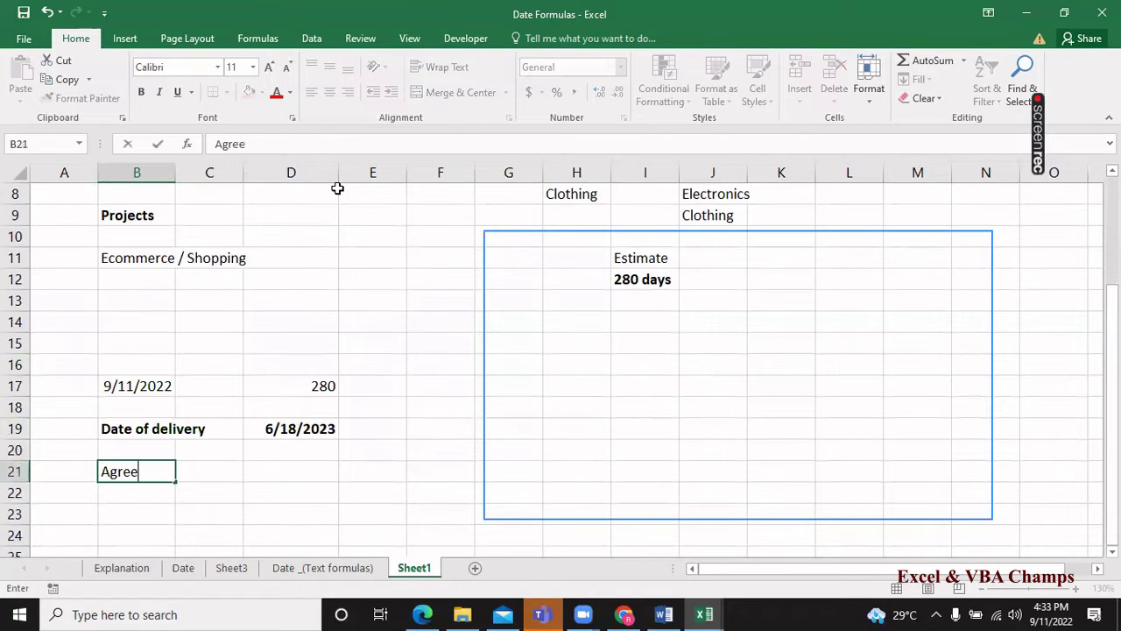
{"action": "type", "text": "ment"}
{"action": "key", "text": "Return"}
{"action": "key", "text": "Up"}
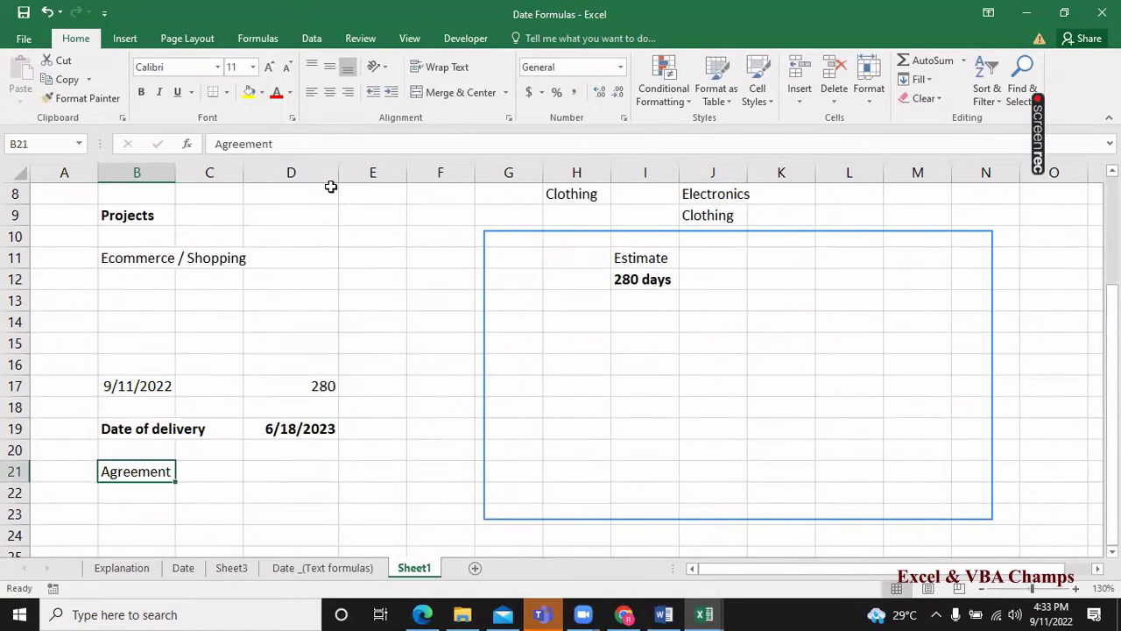
{"action": "key", "text": "Right"}
{"action": "key", "text": "Right"}
{"action": "key", "text": "Up"}
{"action": "key", "text": "Up"}
{"action": "key", "text": "Up"}
{"action": "key", "text": "Up"}
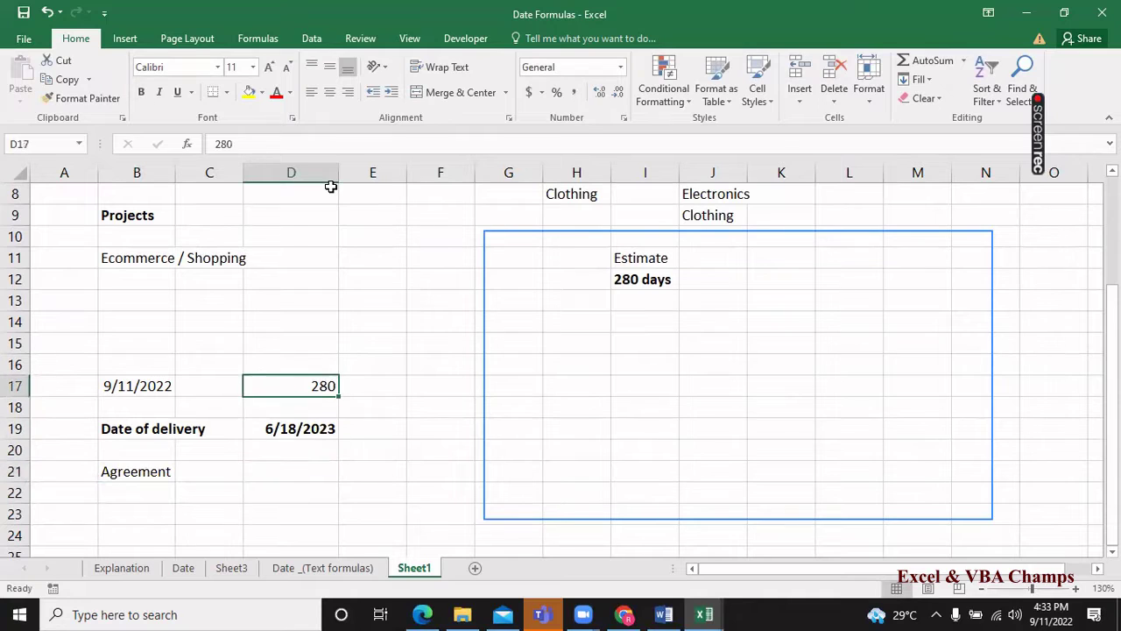
Review the 280 days through the delivery date, and the TODAY date in B17.
{"action": "key", "text": "Down"}
{"action": "key", "text": "Down"}
{"action": "key", "text": "Down"}
{"action": "key", "text": "Down"}
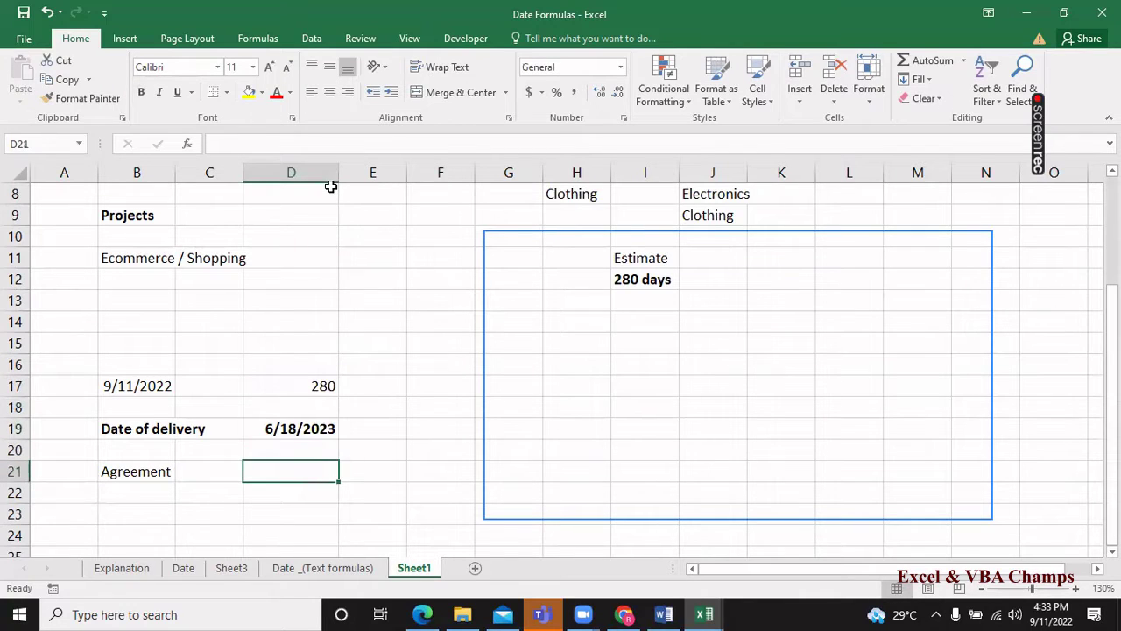
{"action": "key", "text": "Up"}
{"action": "key", "text": "Up"}
{"action": "key", "text": "Up"}
{"action": "key", "text": "Up"}
{"action": "key", "text": "shift+Down"}
{"action": "key", "text": "shift+Down"}
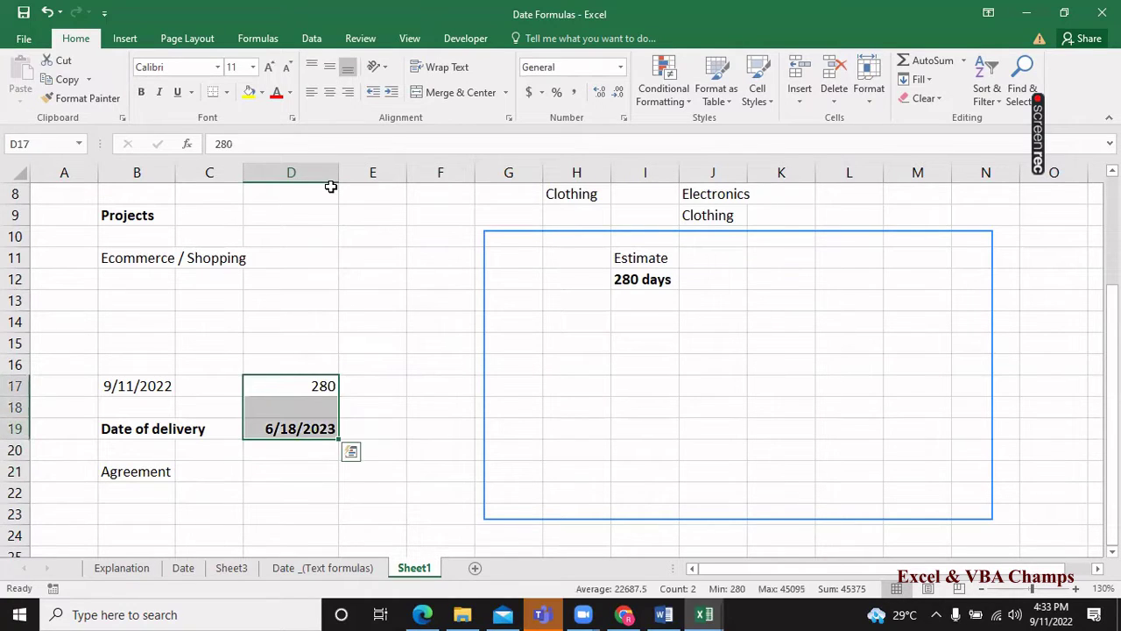
{"action": "key", "text": "shift+Up"}
{"action": "key", "text": "shift+Up"}
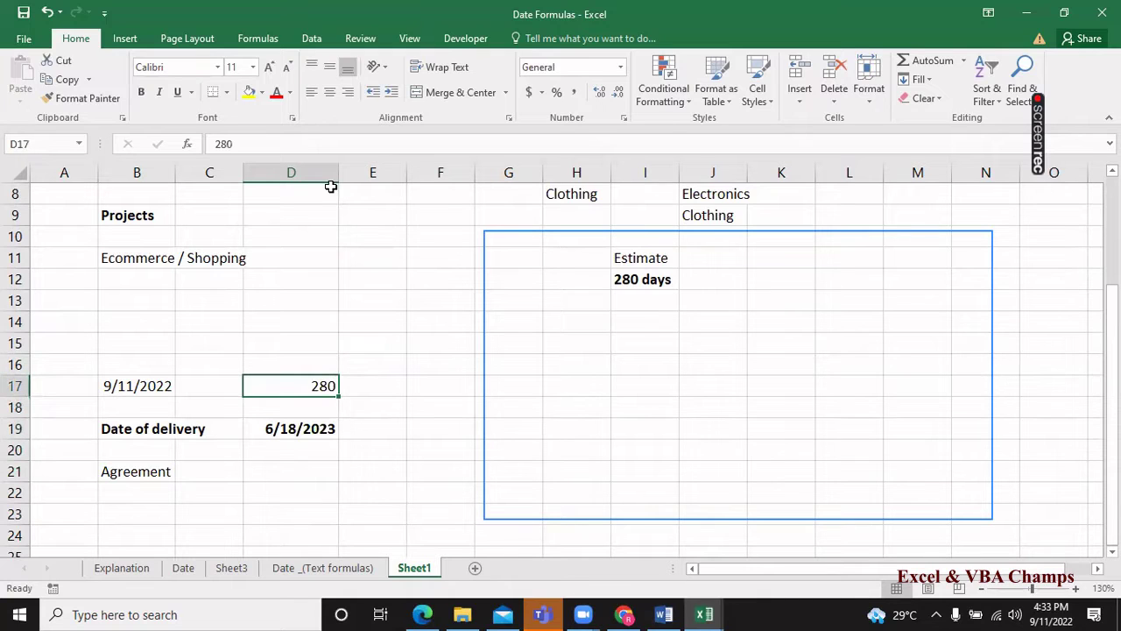
{"action": "key", "text": "Left"}
{"action": "key", "text": "Left"}
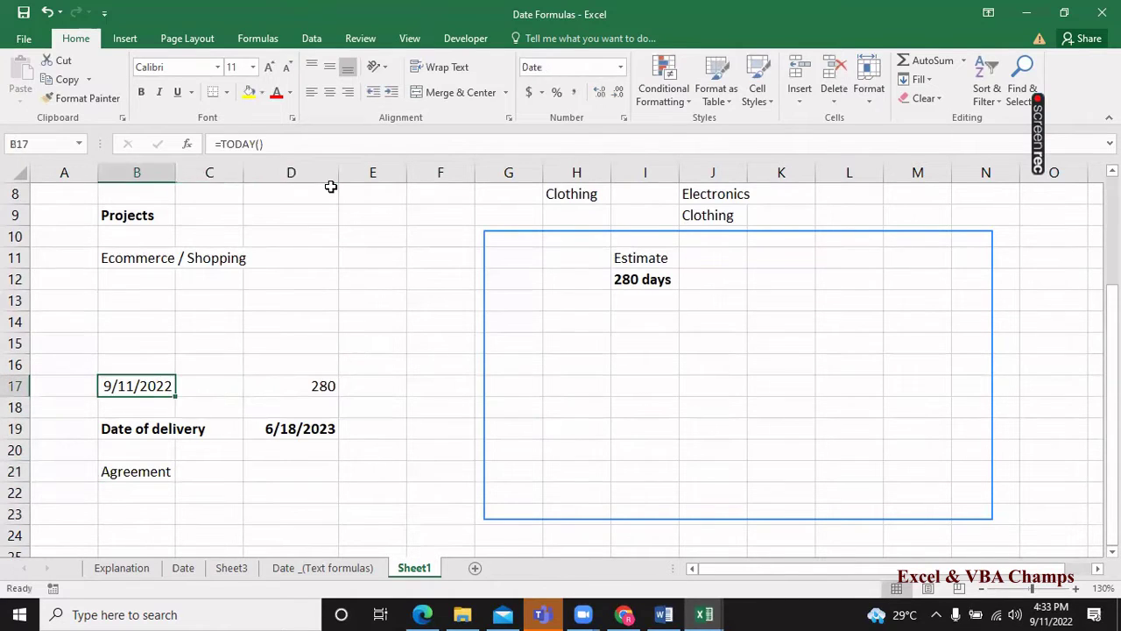
{"action": "key", "text": "Right"}
{"action": "key", "text": "Right"}
{"action": "key", "text": "Right"}
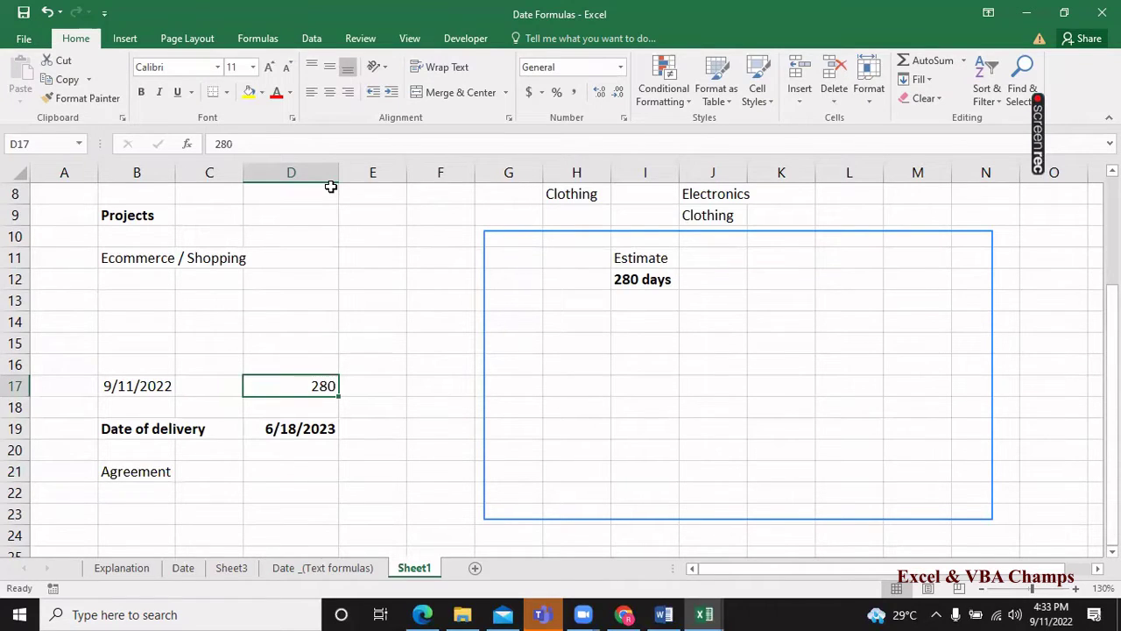
{"action": "key", "text": "Right"}
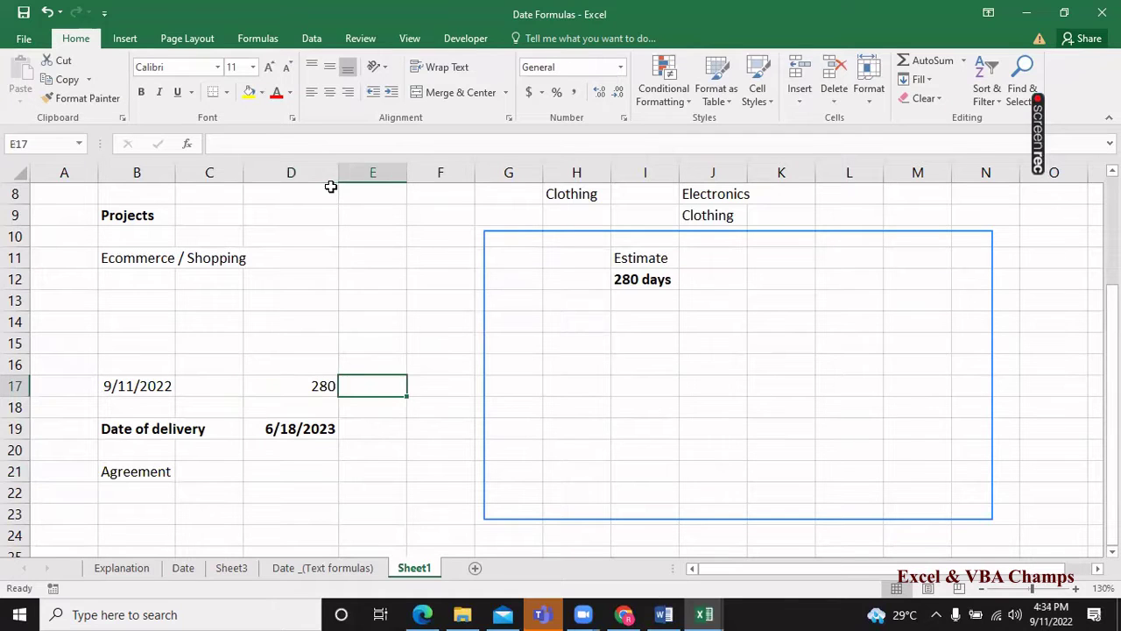
{"action": "type", "text": "="}
{"action": "key", "text": "Left"}
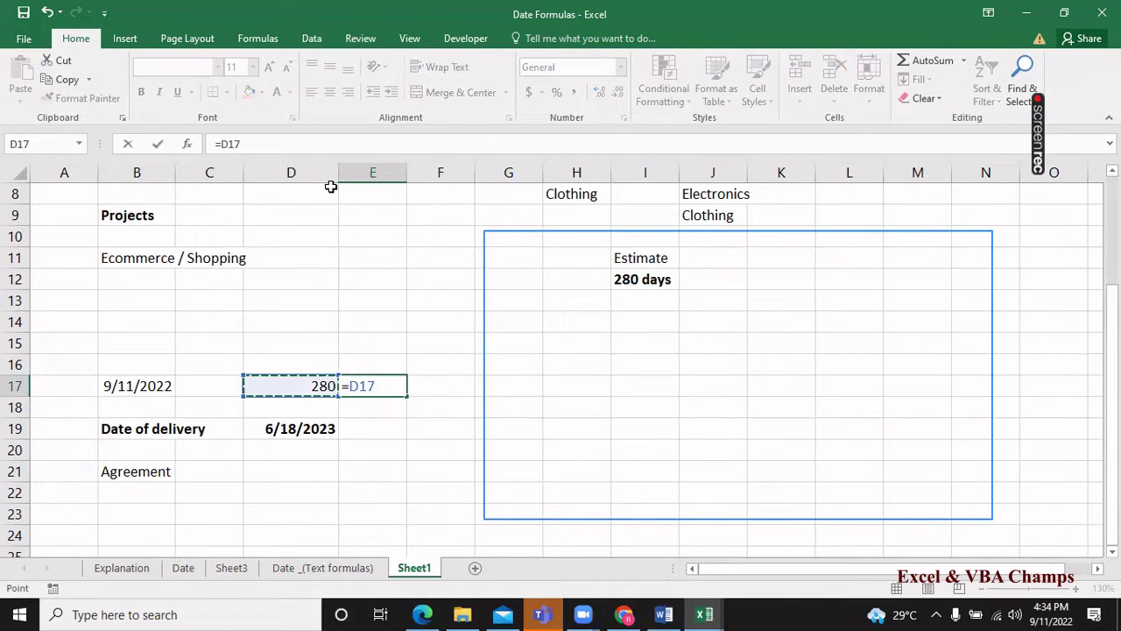
{"action": "type", "text": "/30"}
{"action": "key", "text": "Return"}
{"action": "key", "text": "Up"}
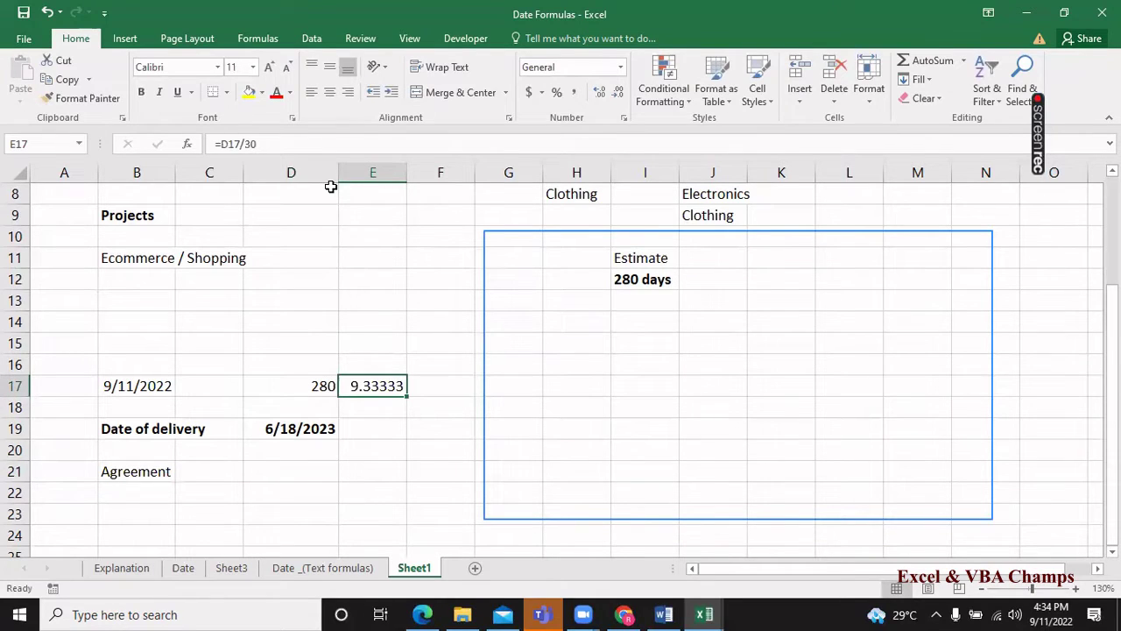
{"action": "key", "text": "Delete"}
{"action": "key", "text": "Down"}
{"action": "key", "text": "Down"}
{"action": "key", "text": "Left"}
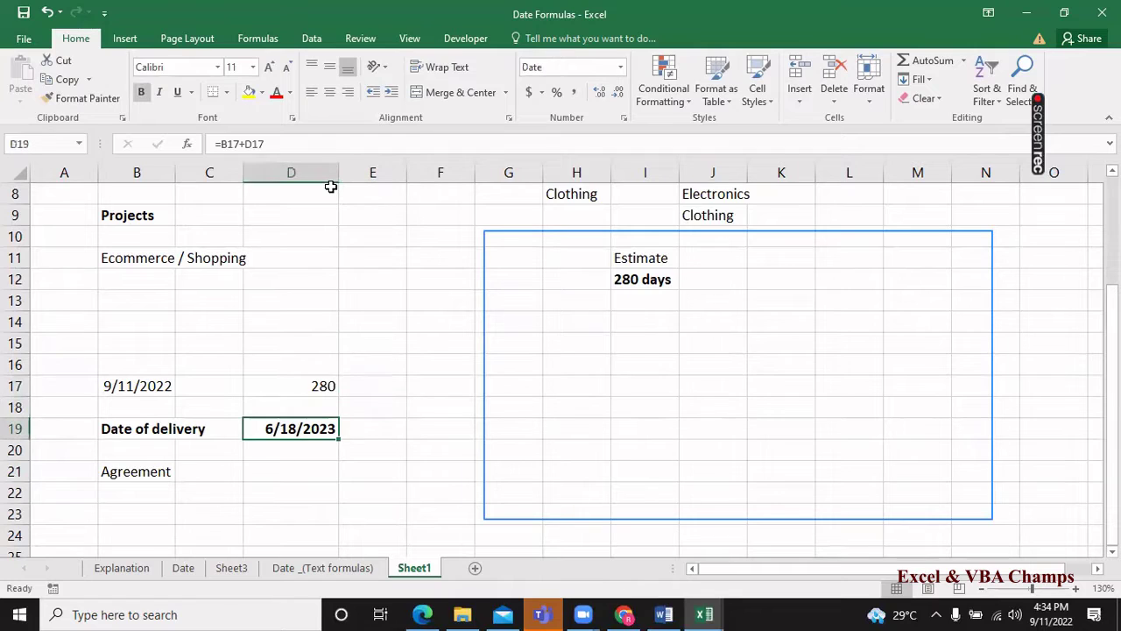
{"action": "key", "text": "Down"}
{"action": "key", "text": "Down"}
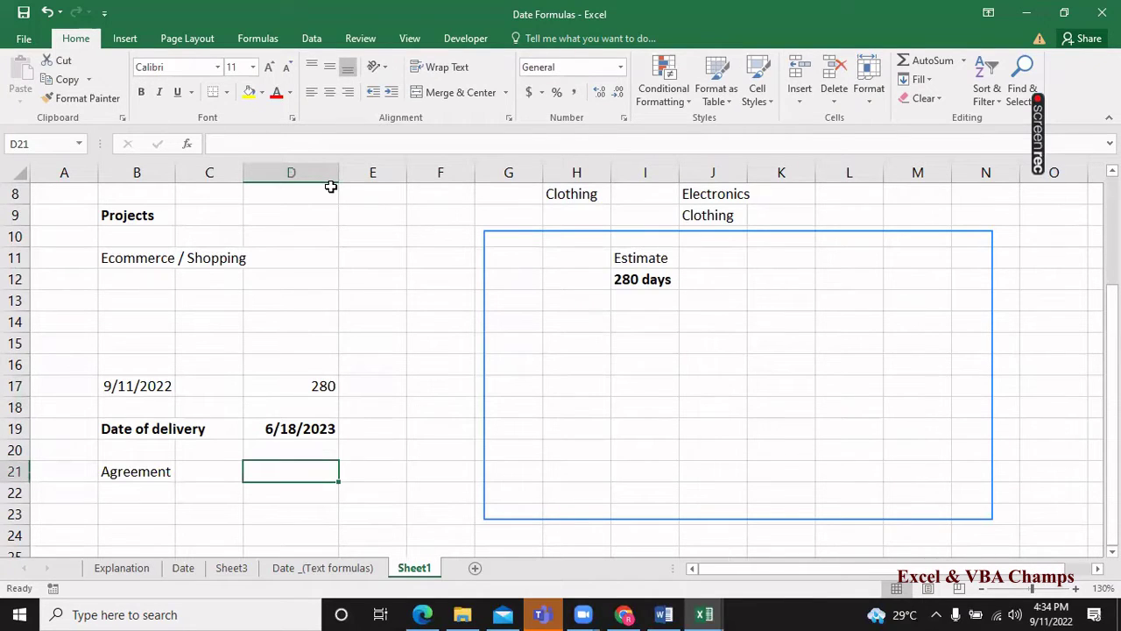
{"action": "key", "text": "Right"}
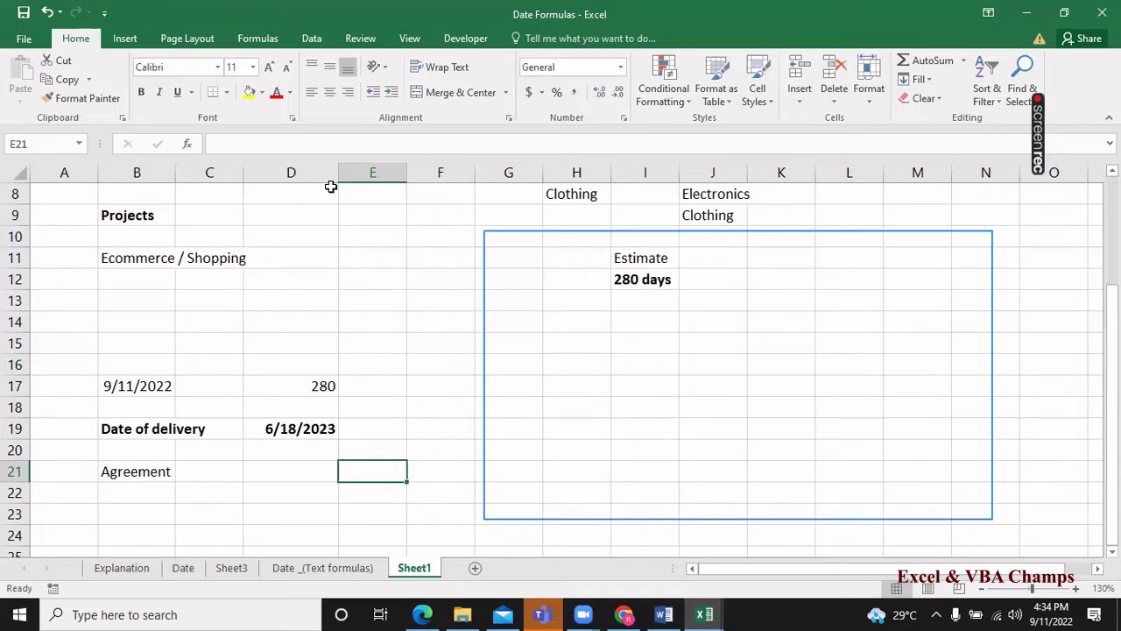
{"action": "key", "text": "Left"}
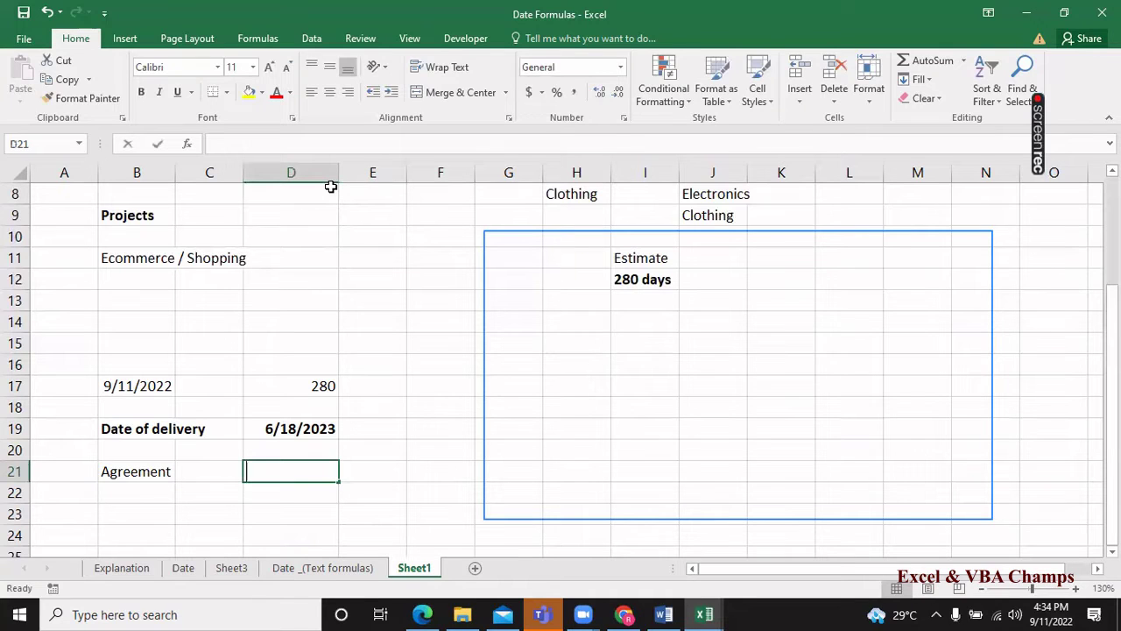
Enter the note "Doesn't work for all days in week" in D21.
{"action": "type", "text": "Doesn't"}
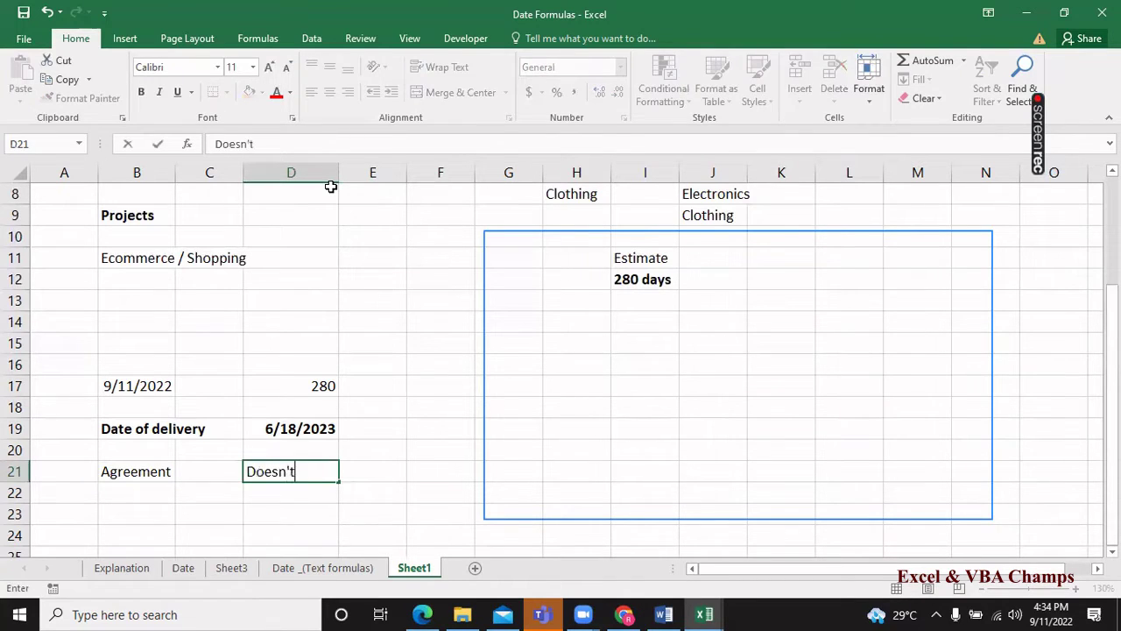
{"action": "type", "text": " work for"}
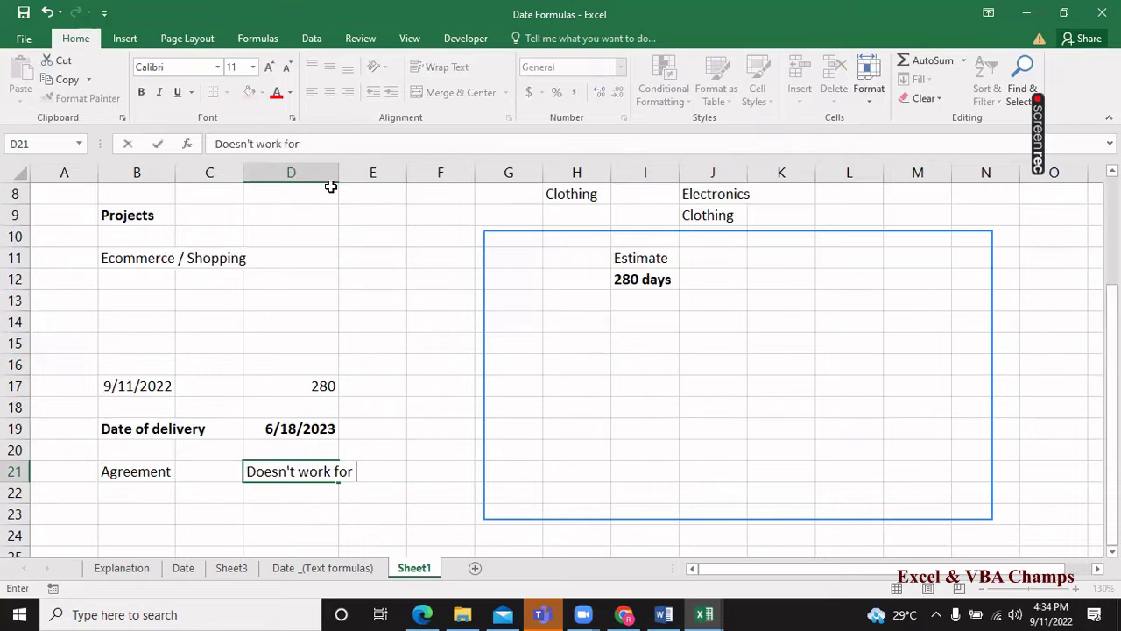
{"action": "type", "text": " who"}
{"action": "key", "text": "BackSpace"}
{"action": "key", "text": "BackSpace"}
{"action": "key", "text": "BackSpace"}
{"action": "type", "text": "a"}
{"action": "type", "text": "ll d"}
{"action": "key", "text": "BackSpace"}
{"action": "type", "text": "ddays"}
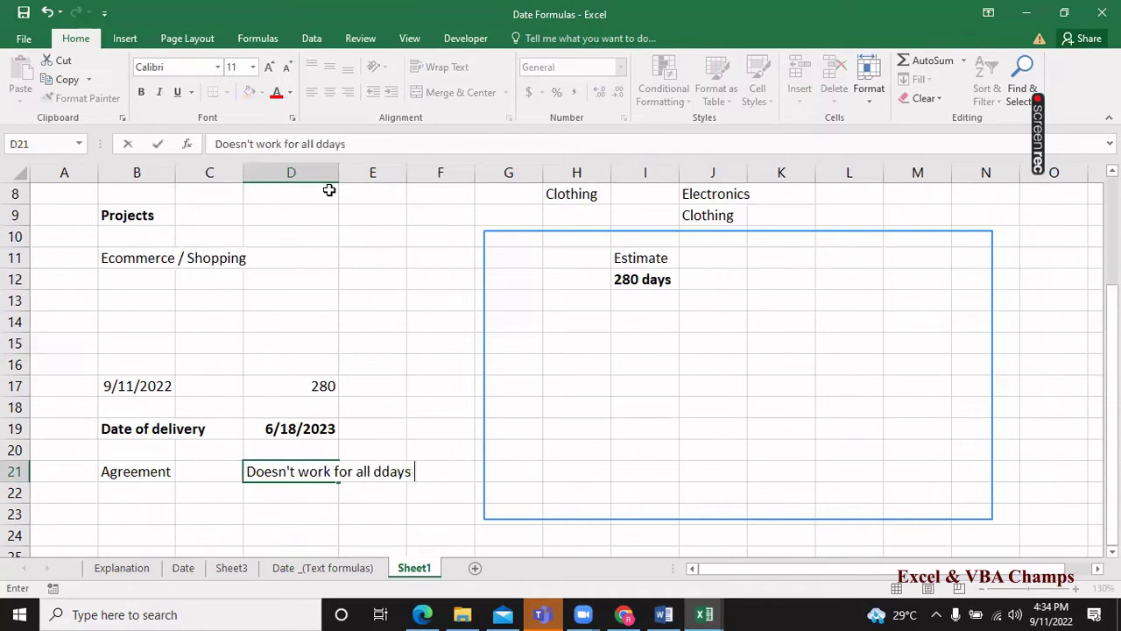
{"action": "key", "text": "BackSpace"}
{"action": "key", "text": "BackSpace"}
{"action": "key", "text": "BackSpace"}
{"action": "key", "text": "BackSpace"}
{"action": "type", "text": "ays in w"}
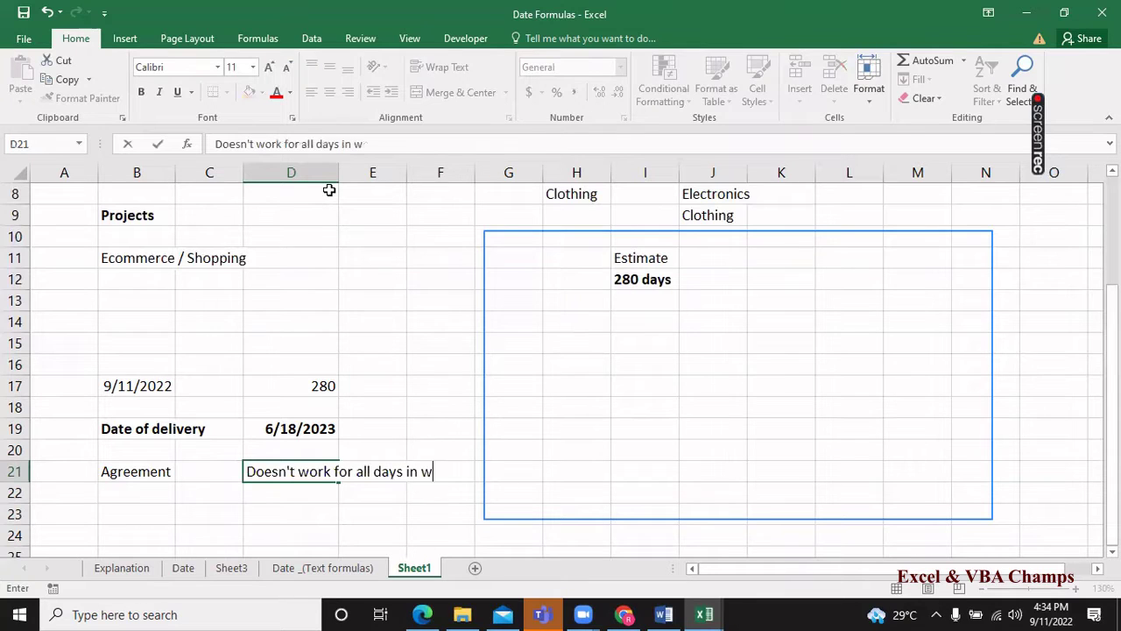
{"action": "type", "text": "eek"}
{"action": "key", "text": "Return"}
{"action": "key", "text": "Return"}
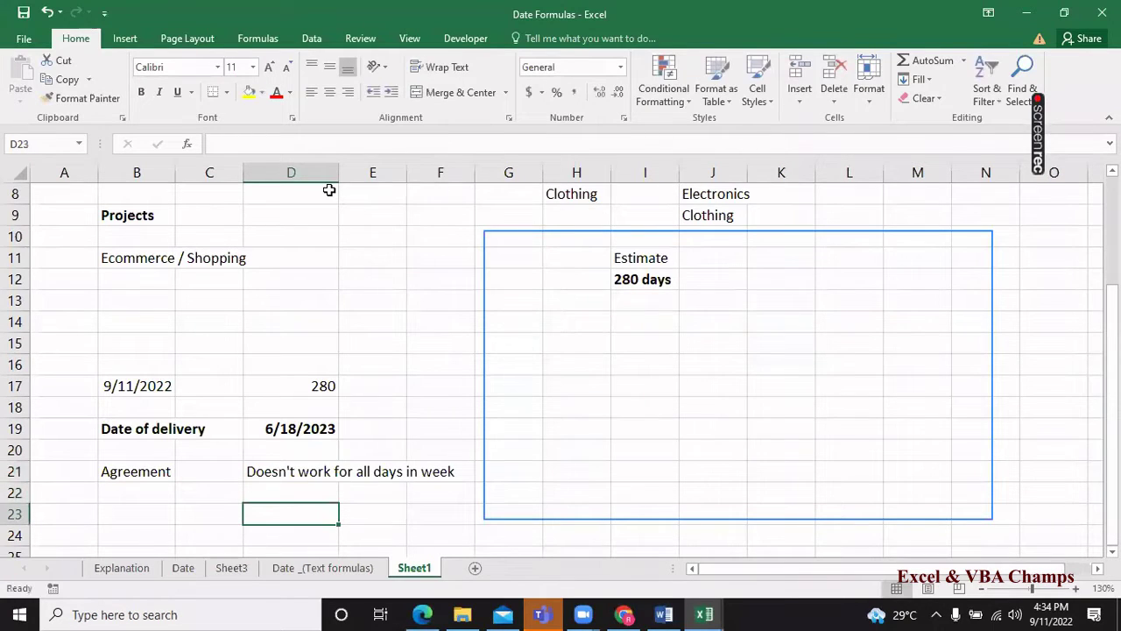
Add "6days working" in D23 and "5days working" in D25.
{"action": "type", "text": "6d"}
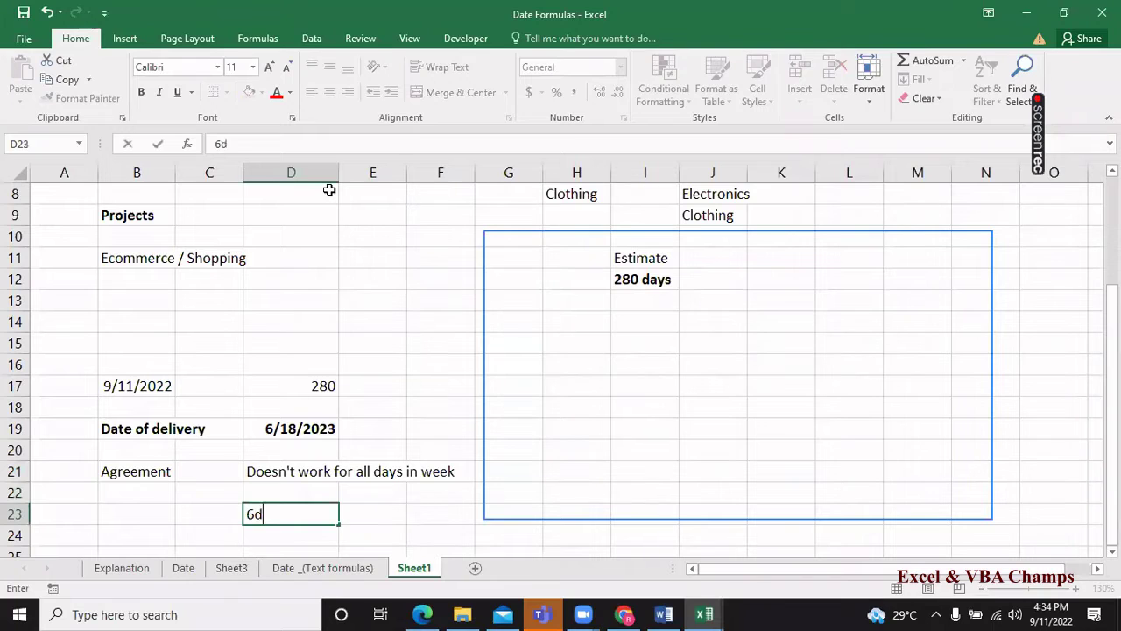
{"action": "type", "text": "ays"}
{"action": "type", "text": " working"}
{"action": "key", "text": "Return"}
{"action": "key", "text": "Return"}
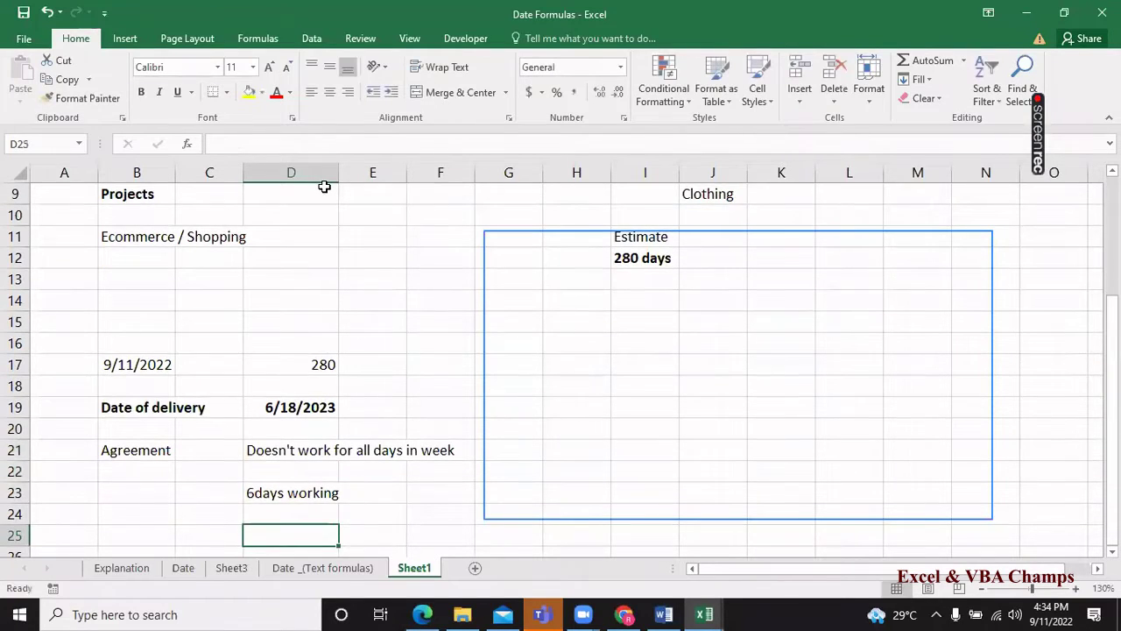
{"action": "type", "text": "5da"}
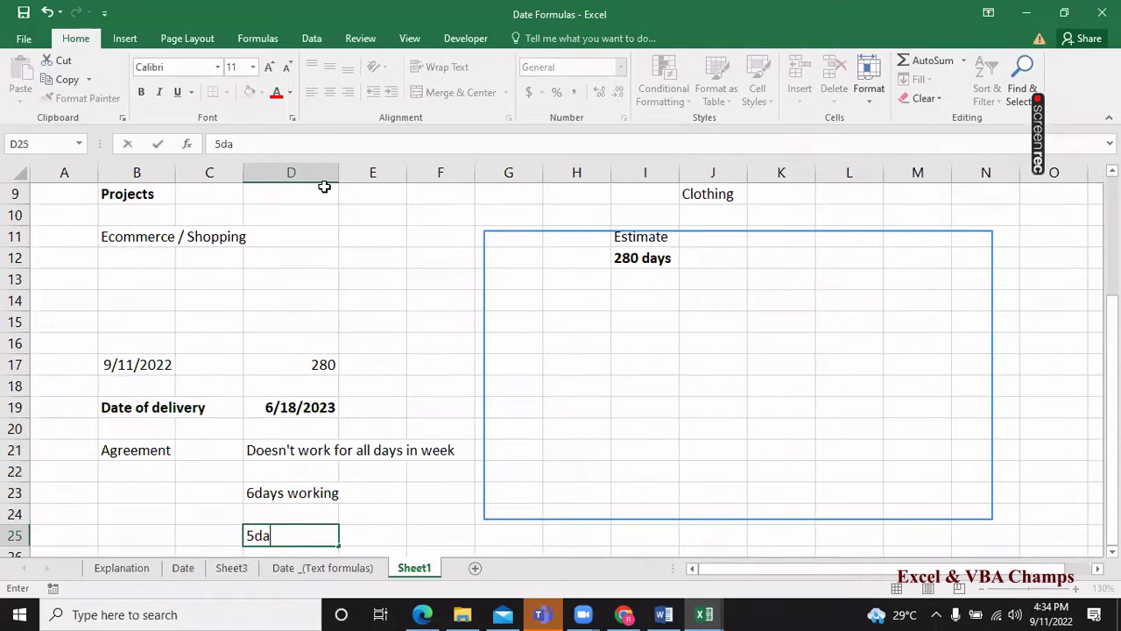
{"action": "type", "text": "ys working"}
{"action": "key", "text": "Return"}
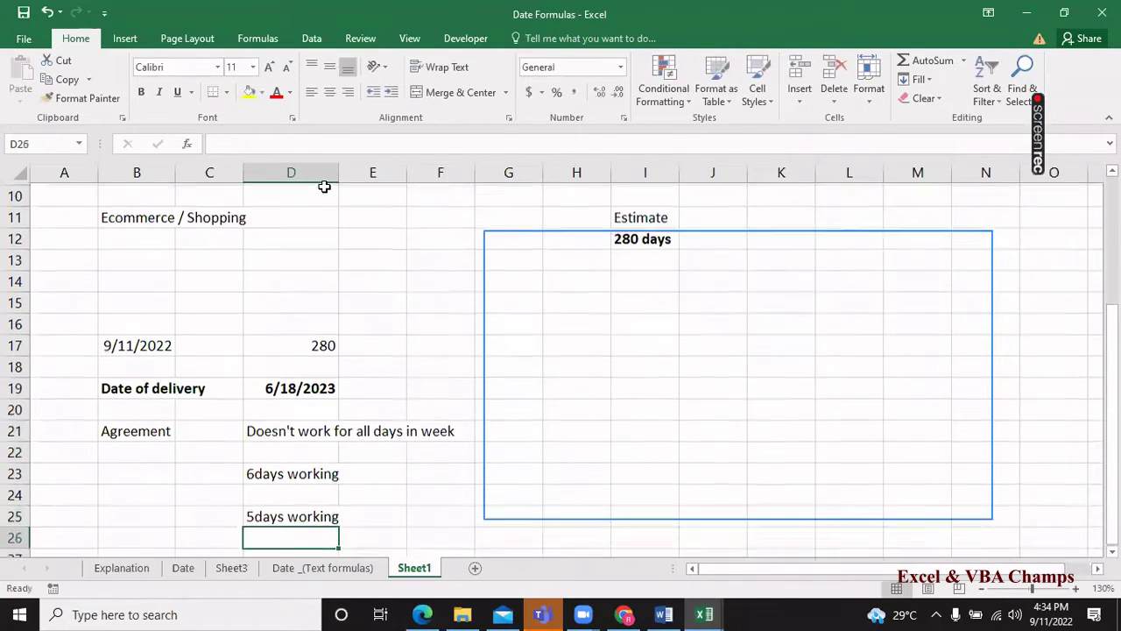
Select the working-day notes in D23:D25.
{"action": "key", "text": "Up"}
{"action": "key", "text": "Up"}
{"action": "key", "text": "Up"}
{"action": "key", "text": "Up"}
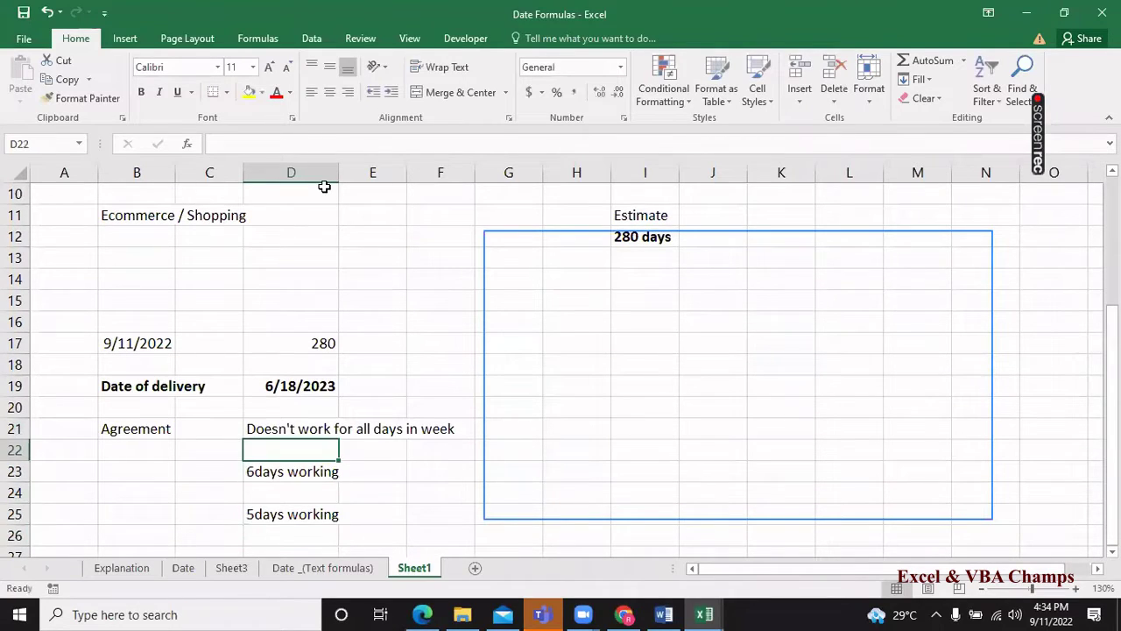
{"action": "key", "text": "Down"}
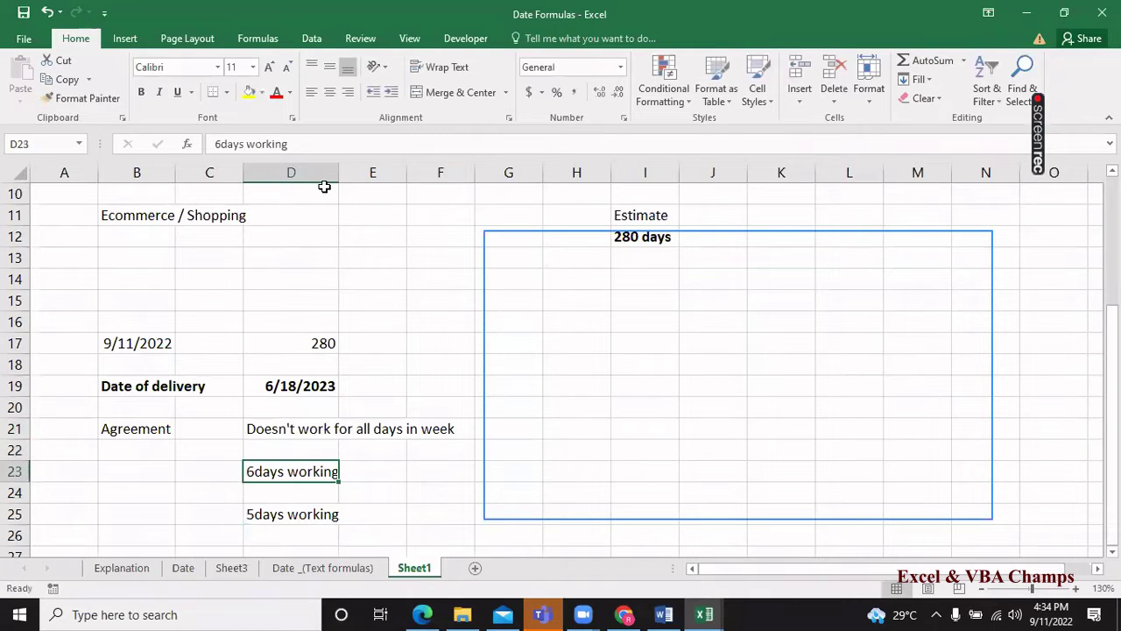
{"action": "key", "text": "shift+Down"}
{"action": "key", "text": "shift+Down"}
{"action": "key", "text": "shift+Down"}
{"action": "key", "text": "shift+Up"}
{"action": "key", "text": "shift+Up"}
{"action": "key", "text": "Up"}
{"action": "key", "text": "Up"}
{"action": "key", "text": "Up"}
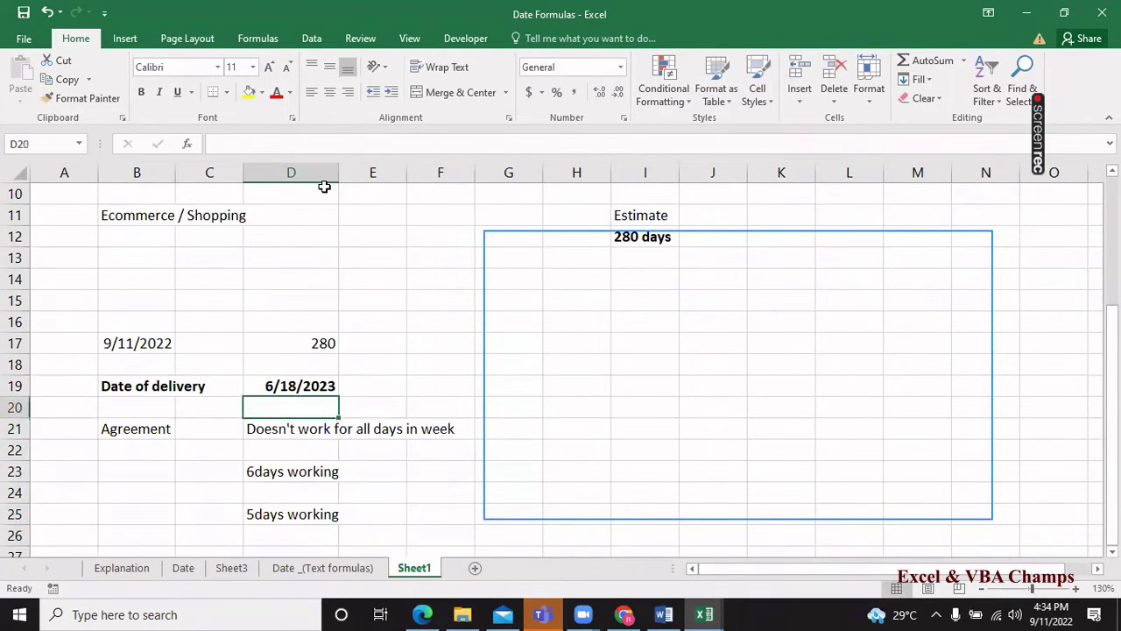
{"action": "key", "text": "Up"}
{"action": "key", "text": "Down"}
{"action": "key", "text": "Down"}
{"action": "key", "text": "Down"}
{"action": "key", "text": "Down"}
{"action": "key", "text": "shift+Down"}
{"action": "key", "text": "shift+Down"}
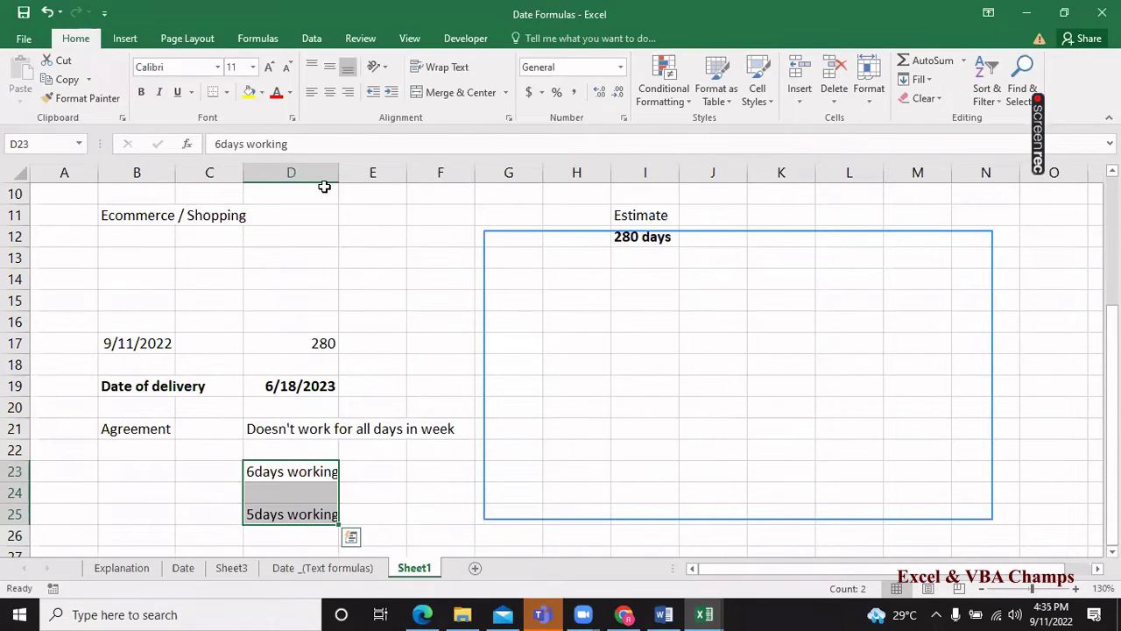
Enter 9 (corrected from 9.5) and 5 in adjacent cells beside the estimate box.
{"action": "key", "text": "Right"}
{"action": "key", "text": "Right"}
{"action": "key", "text": "Right"}
{"action": "key", "text": "Right"}
{"action": "key", "text": "Right"}
{"action": "key", "text": "Up"}
{"action": "key", "text": "Up"}
{"action": "key", "text": "Up"}
{"action": "key", "text": "Up"}
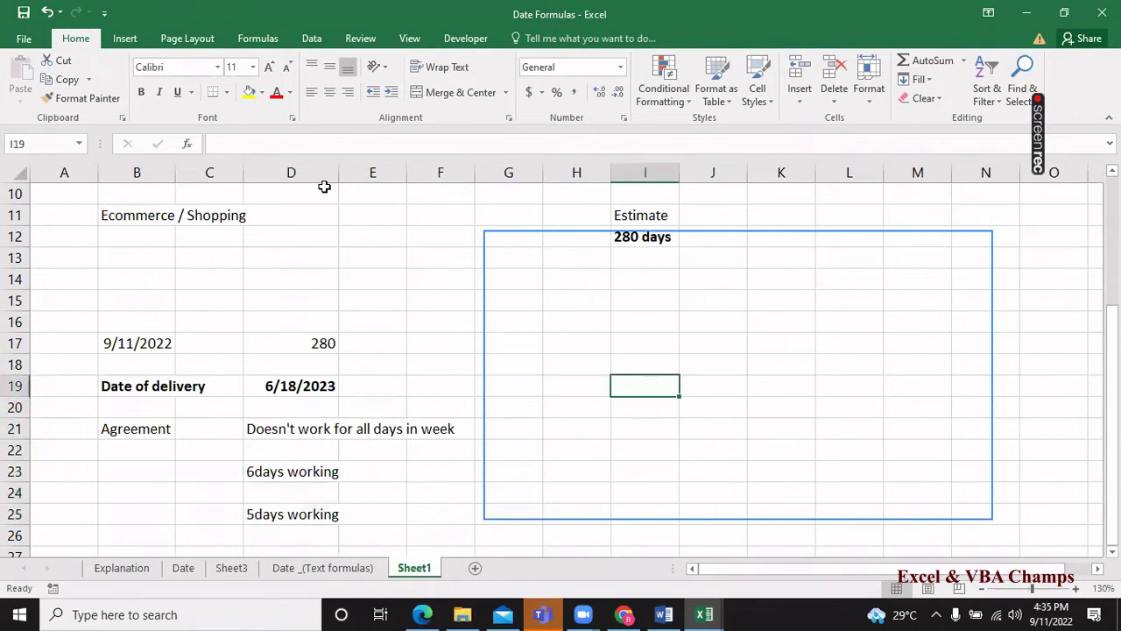
{"action": "type", "text": "9.5"}
{"action": "key", "text": "Return"}
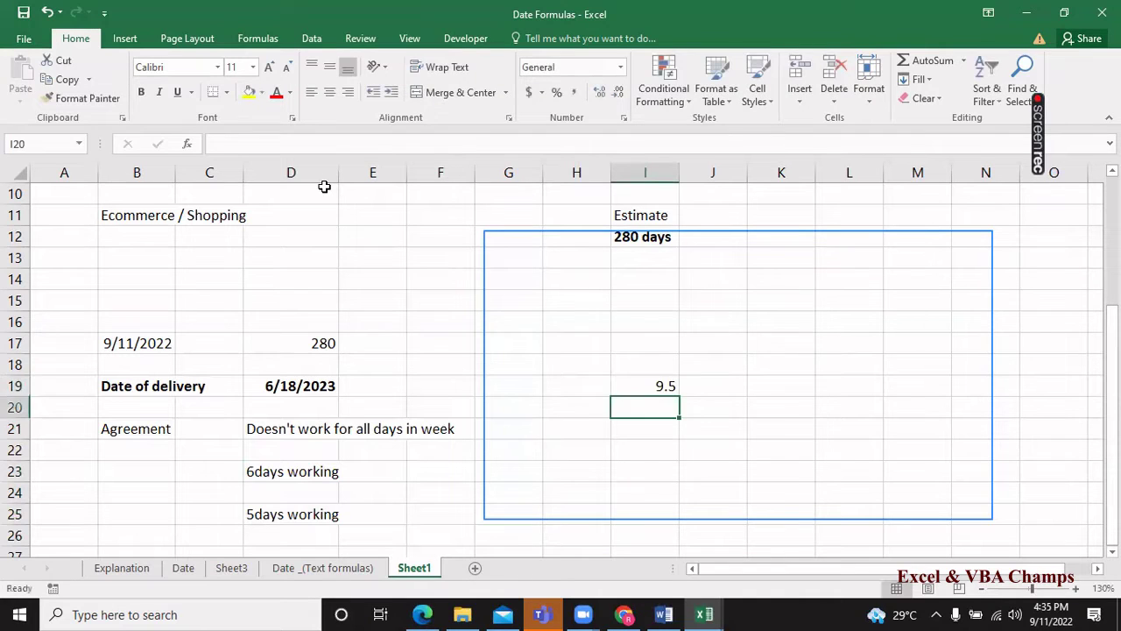
{"action": "key", "text": "Up"}
{"action": "key", "text": "Right"}
{"action": "key", "text": "Left"}
{"action": "type", "text": "9"}
{"action": "key", "text": "Return"}
{"action": "key", "text": "Up"}
{"action": "key", "text": "Right"}
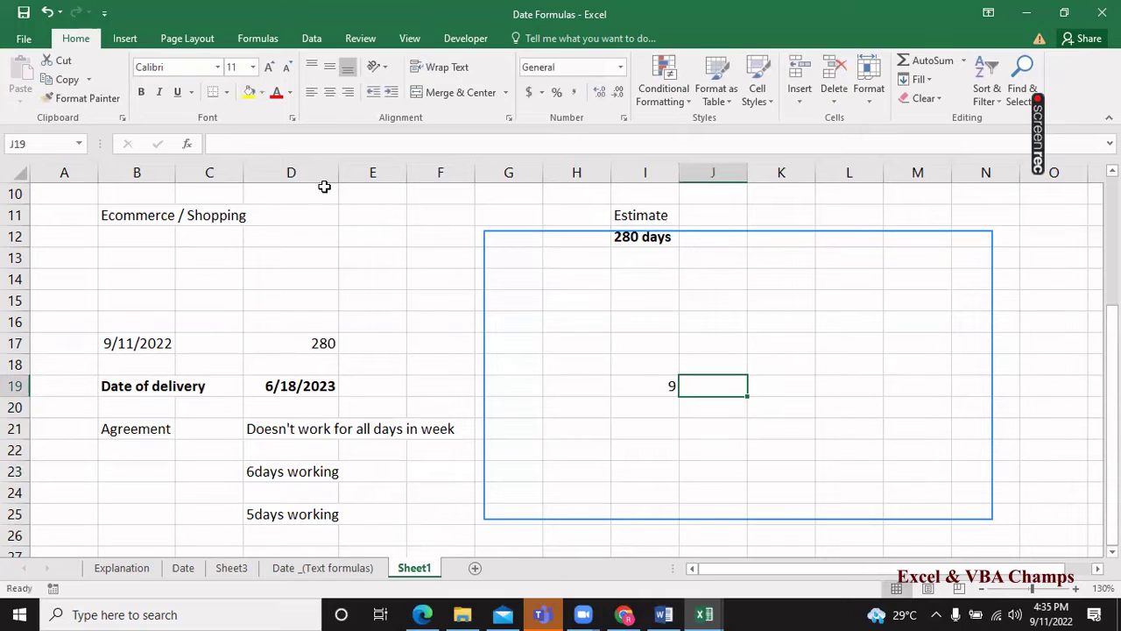
{"action": "type", "text": "5"}
{"action": "key", "text": "Return"}
Add a formula multiplying the 9 by the 5, giving 45.
{"action": "key", "text": "Up"}
{"action": "key", "text": "Right"}
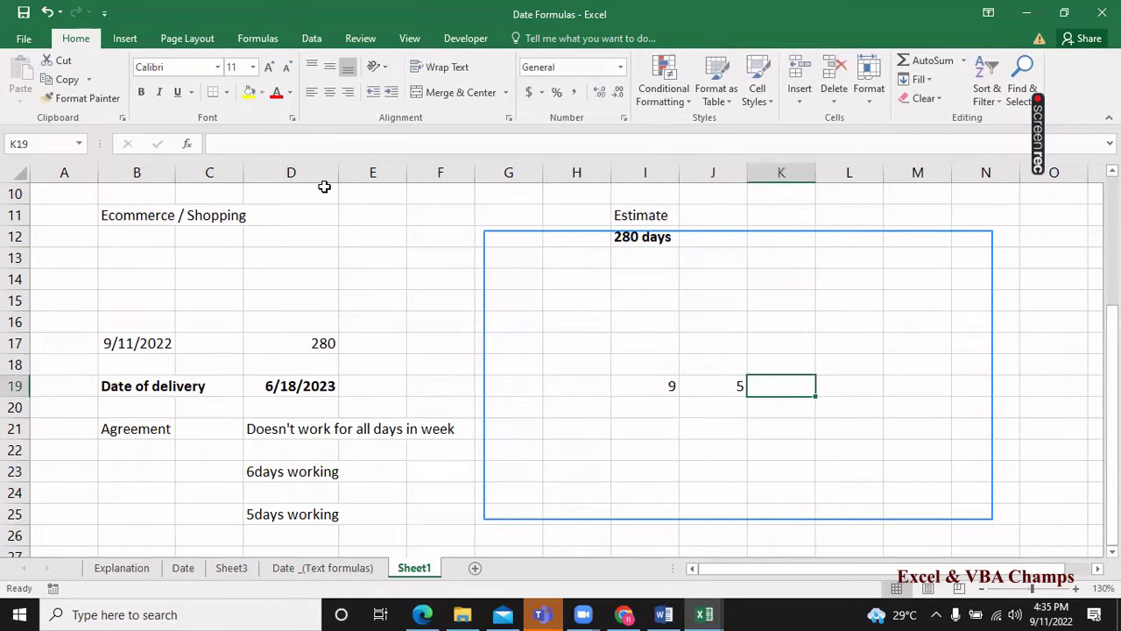
{"action": "type", "text": "="}
{"action": "key", "text": "Left"}
{"action": "key", "text": "Left"}
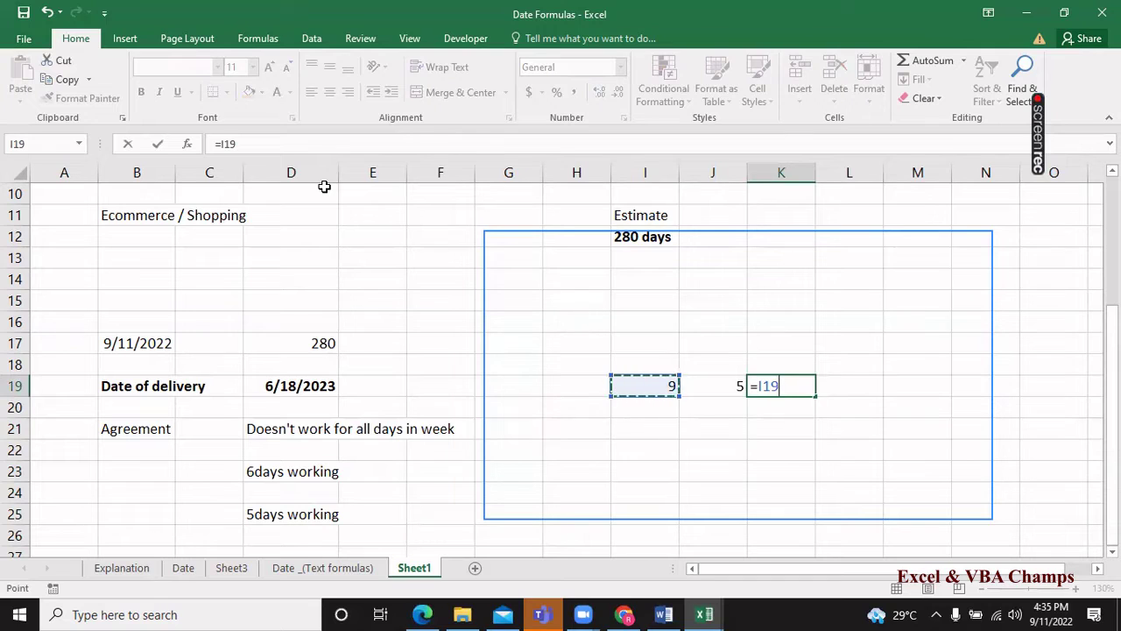
{"action": "type", "text": "*"}
{"action": "key", "text": "Left"}
{"action": "key", "text": "ctrl+Return"}
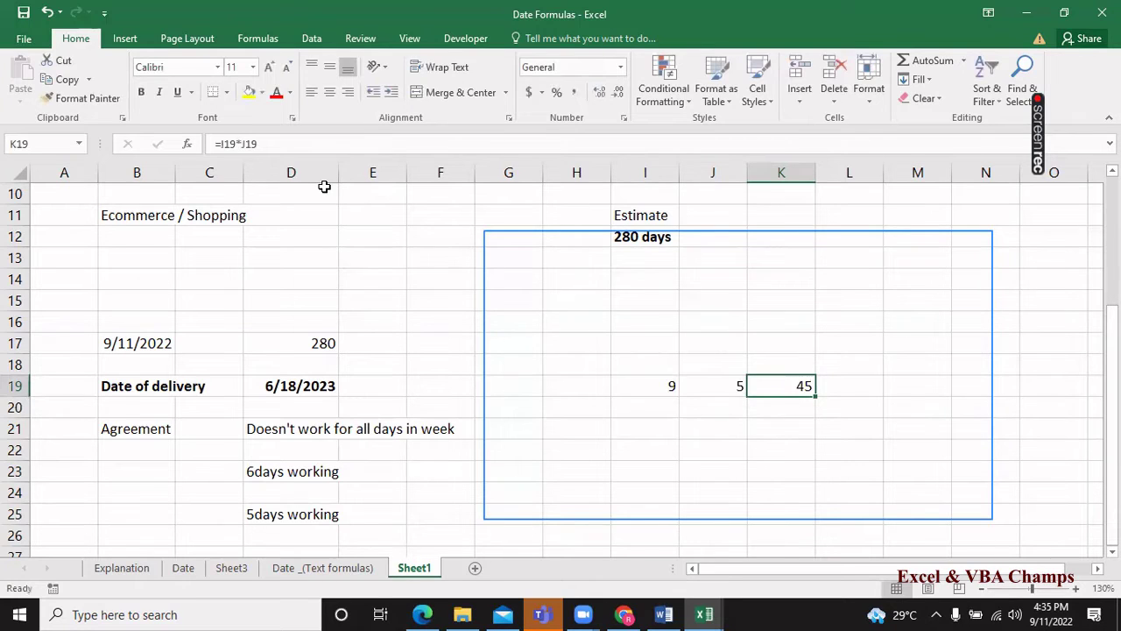
Label the column above the 45 result '6days'.
{"action": "key", "text": "Up"}
{"action": "type", "text": "1"}
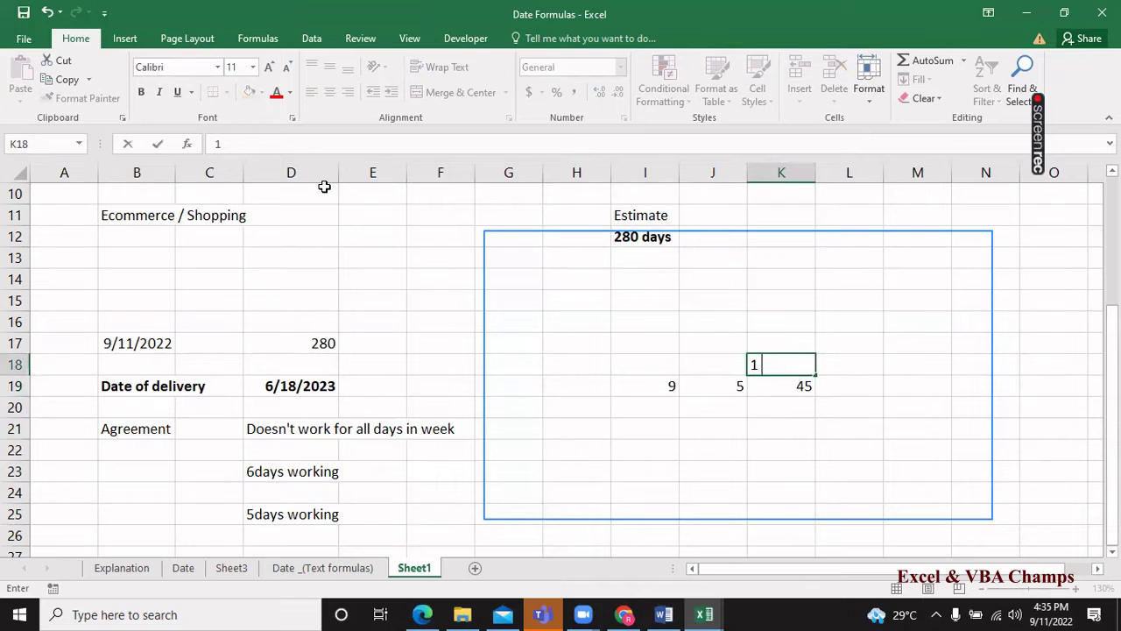
{"action": "key", "text": "BackSpace"}
{"action": "type", "text": "6da"}
{"action": "type", "text": "ys"}
{"action": "key", "text": "Return"}
{"action": "key", "text": "Up"}
{"action": "key", "text": "Down"}
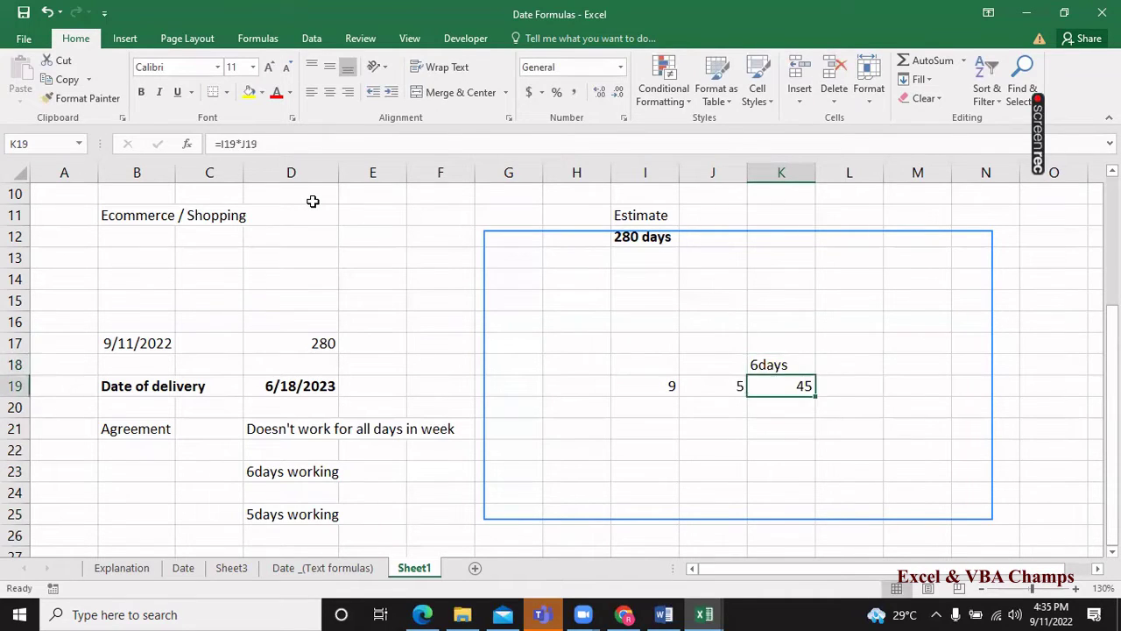
{"action": "key", "text": "Up"}
{"action": "key", "text": "shift+Down"}
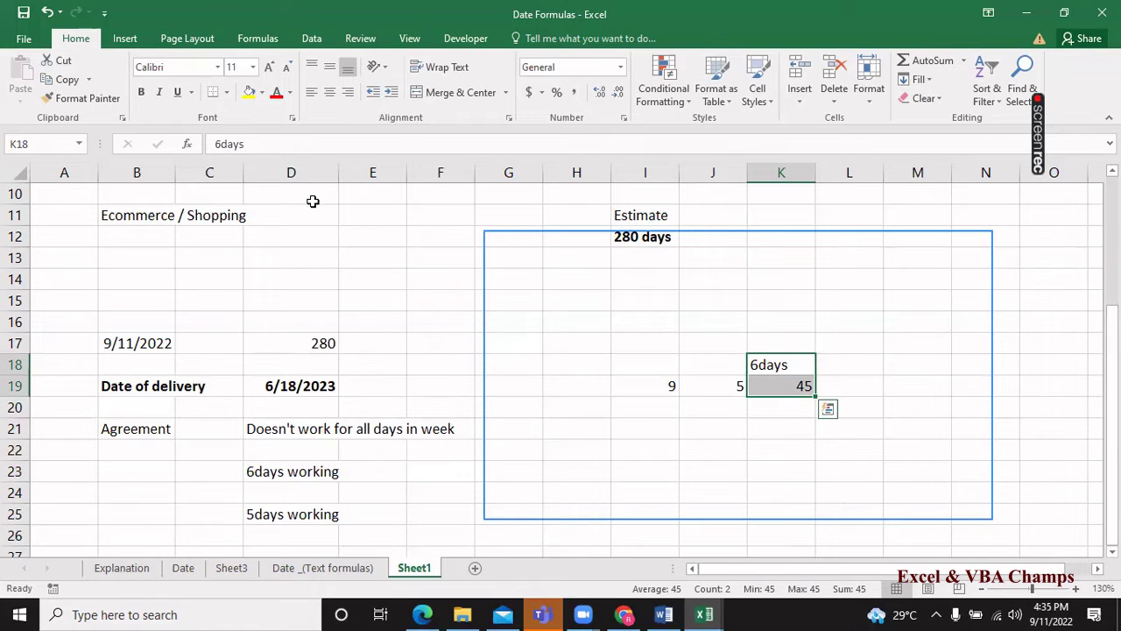
{"action": "key", "text": "shift+Up"}
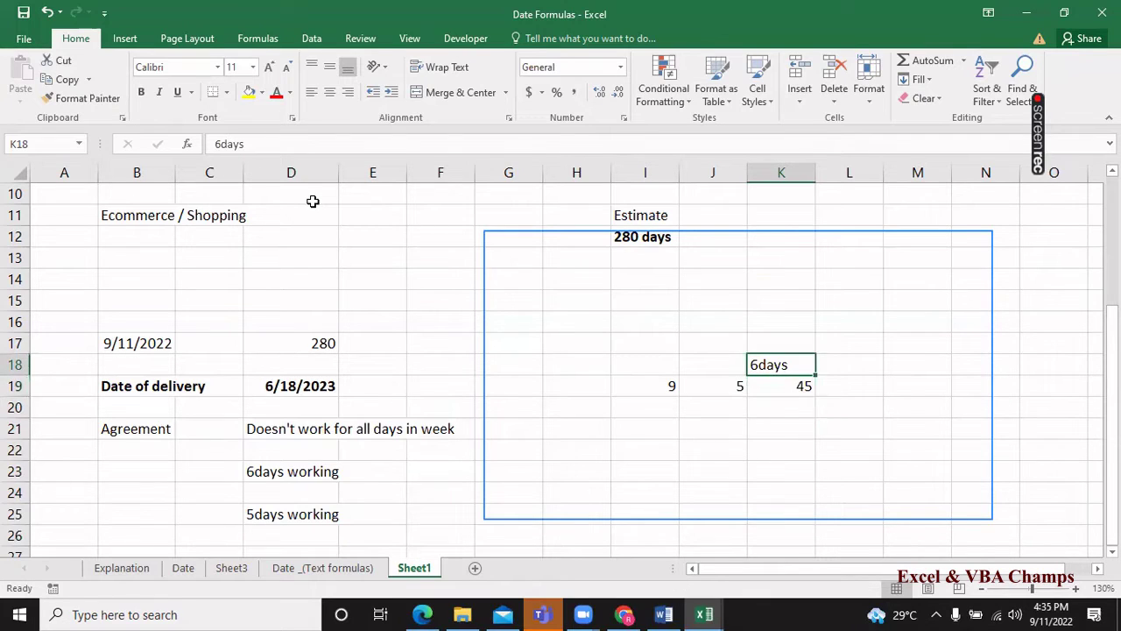
Add a '5days' column whose formula doubles the 45, giving 90.
{"action": "key", "text": "Left"}
{"action": "key", "text": "Left"}
{"action": "key", "text": "Left"}
{"action": "key", "text": "Left"}
{"action": "key", "text": "Left"}
{"action": "key", "text": "Left"}
{"action": "key", "text": "Up"}
{"action": "key", "text": "Left"}
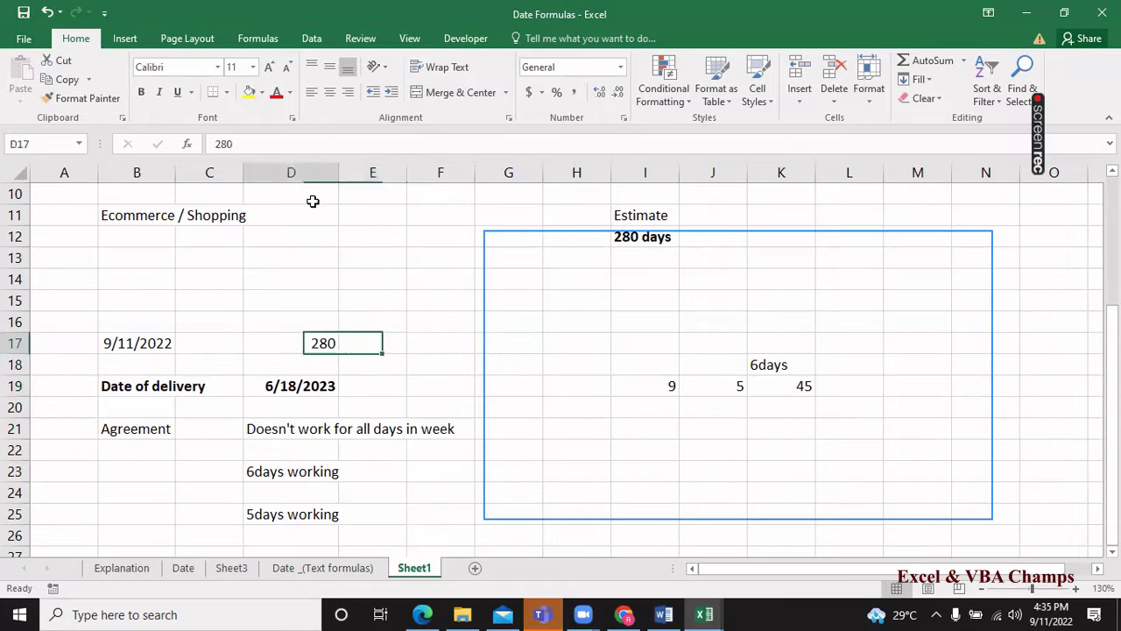
{"action": "key", "text": "Right"}
{"action": "key", "text": "Right"}
{"action": "key", "text": "Right"}
{"action": "key", "text": "Right"}
{"action": "key", "text": "Right"}
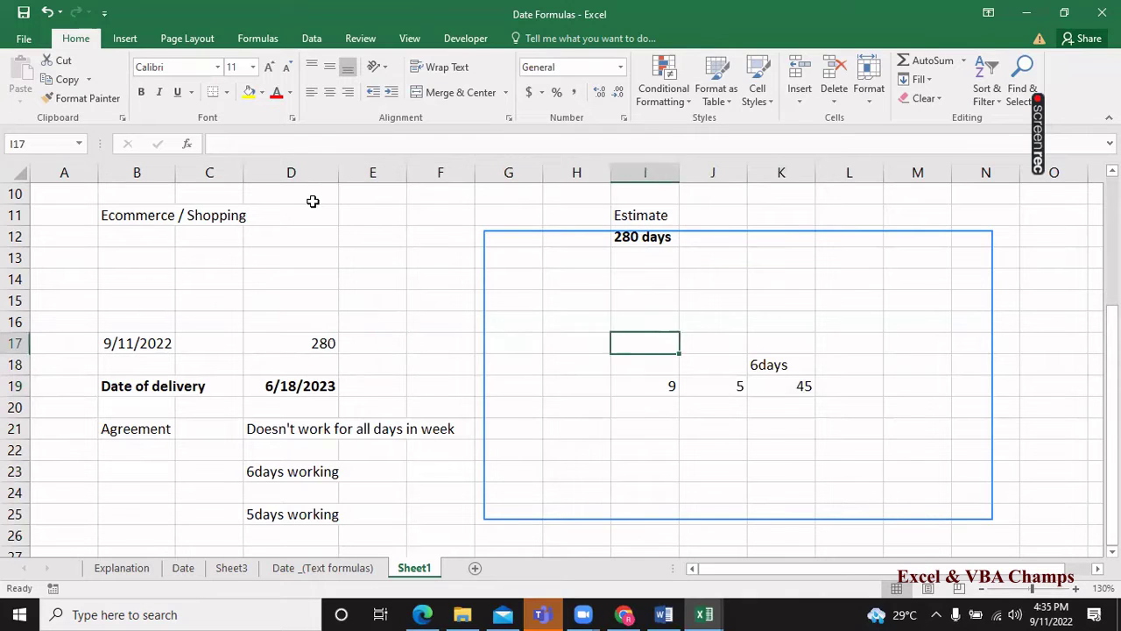
{"action": "key", "text": "Right"}
{"action": "key", "text": "Right"}
{"action": "key", "text": "Down"}
{"action": "key", "text": "shift+Down"}
{"action": "key", "text": "Right"}
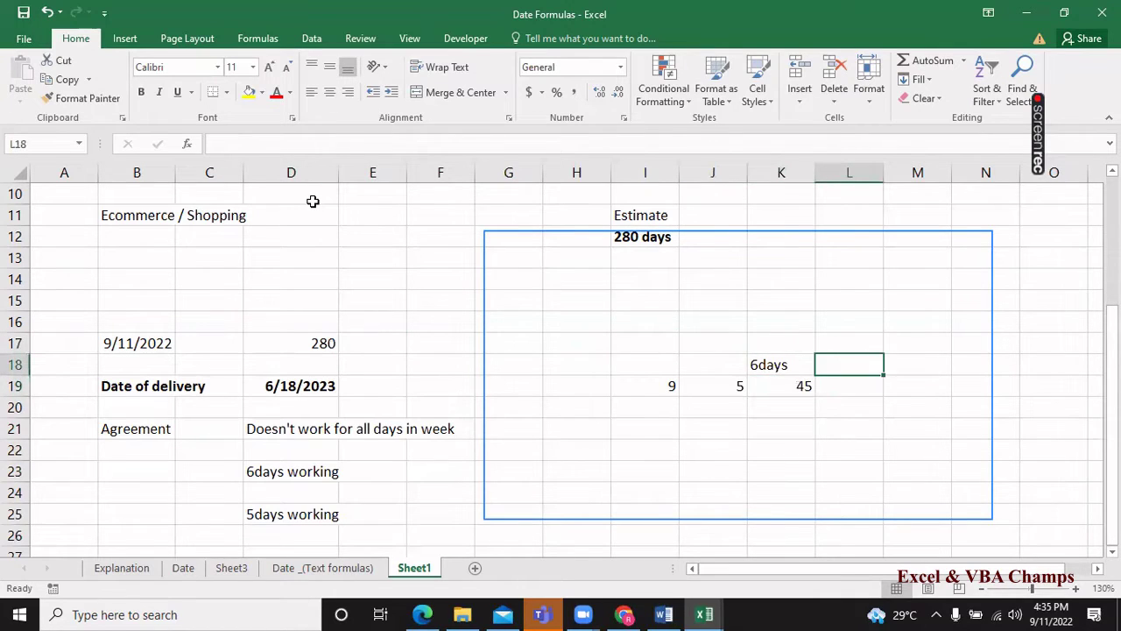
{"action": "type", "text": "5days"}
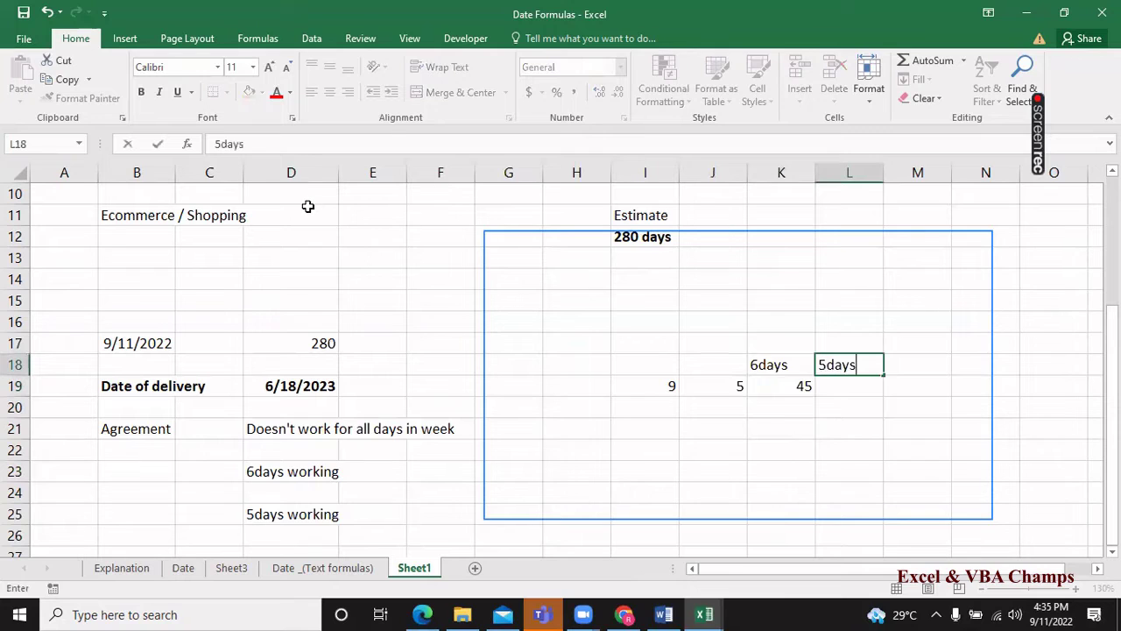
{"action": "key", "text": "Return"}
{"action": "type", "text": "="}
{"action": "key", "text": "Left"}
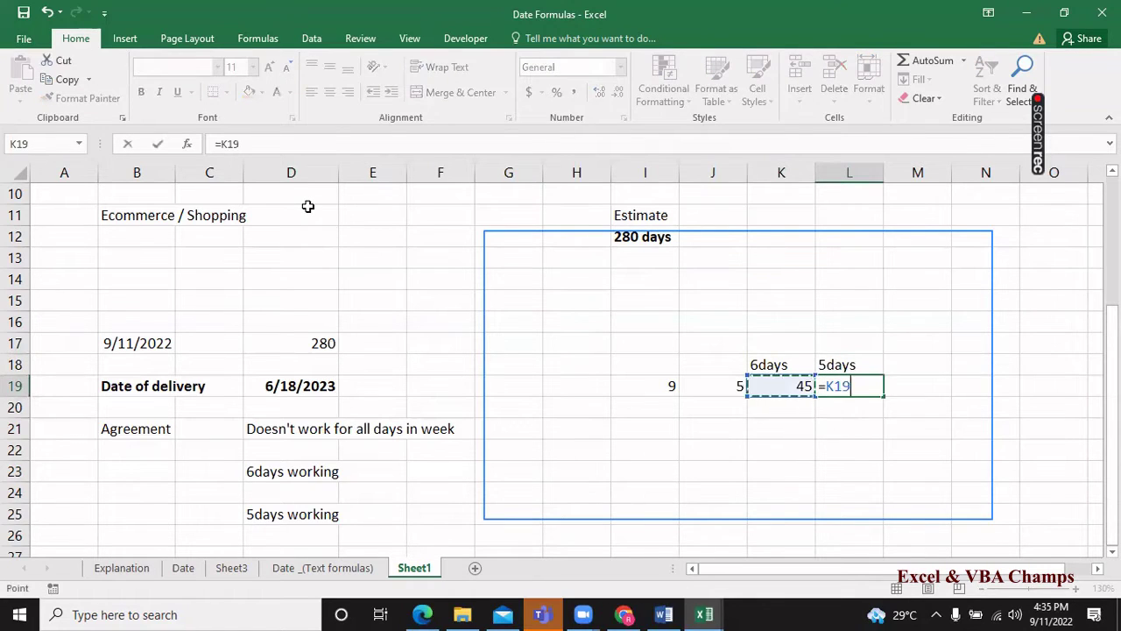
{"action": "type", "text": "*2"}
{"action": "key", "text": "Return"}
Enter 280 days beneath both the 45 and 90 results.
{"action": "key", "text": "Up"}
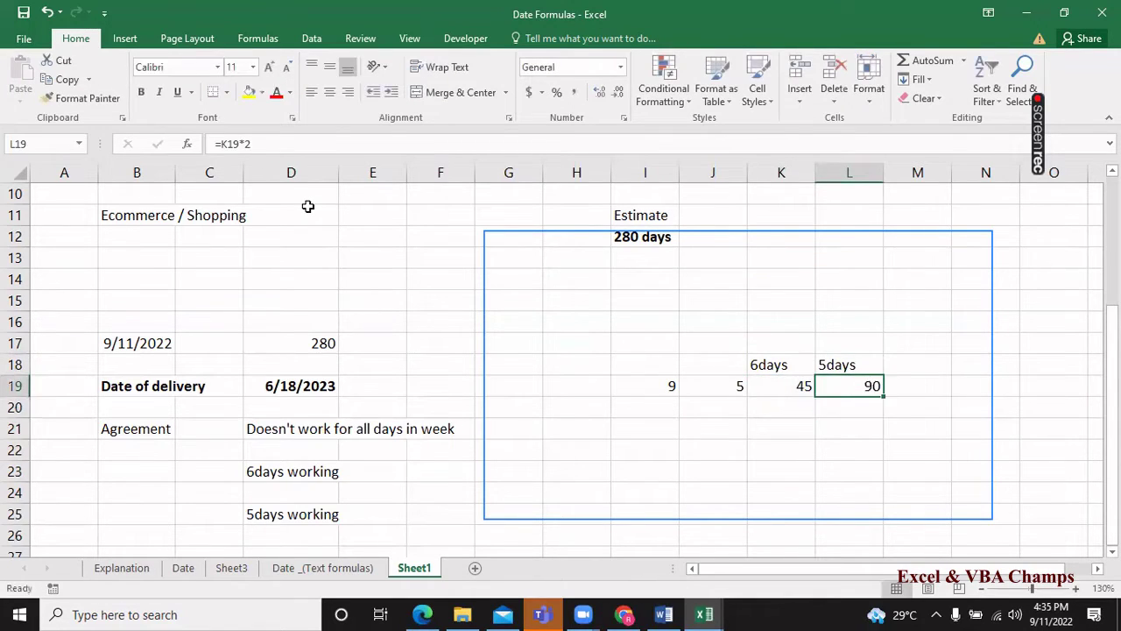
{"action": "key", "text": "Left"}
{"action": "key", "text": "Left"}
{"action": "key", "text": "Left"}
{"action": "key", "text": "Left"}
{"action": "key", "text": "Left"}
{"action": "key", "text": "Left"}
{"action": "key", "text": "Left"}
{"action": "key", "text": "Up"}
{"action": "key", "text": "Up"}
{"action": "key", "text": "Left"}
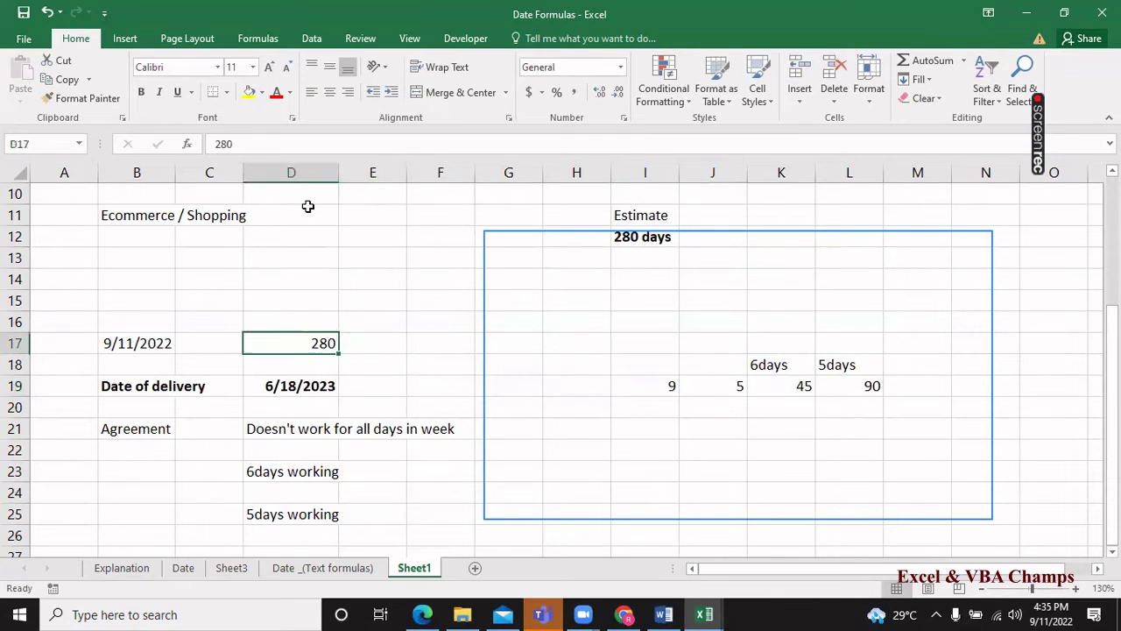
{"action": "key", "text": "Right"}
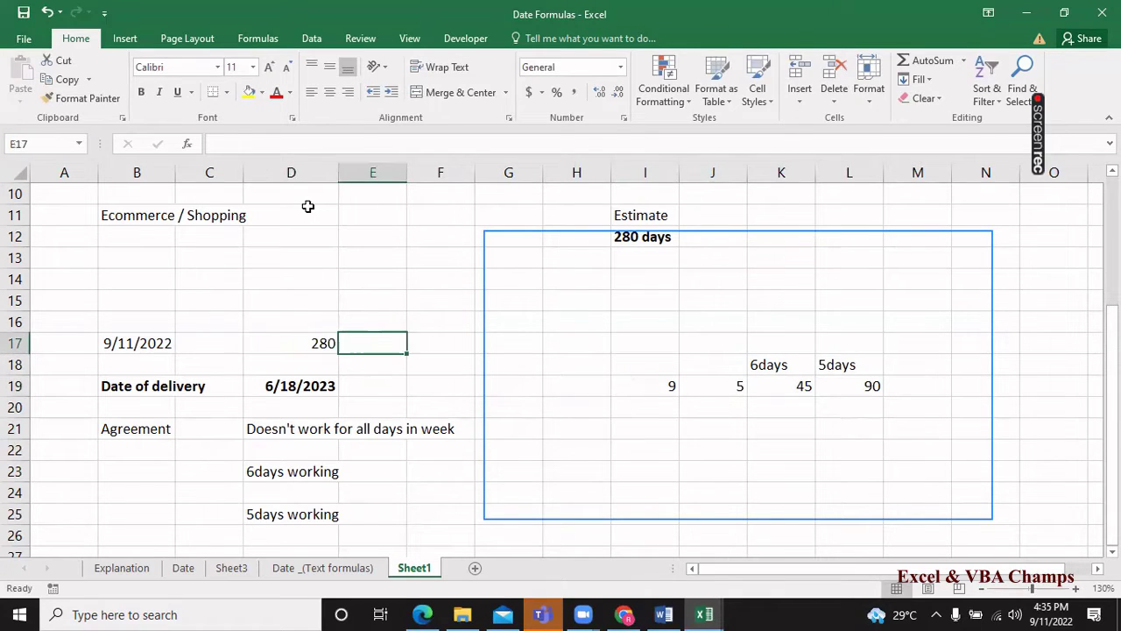
{"action": "key", "text": "Right"}
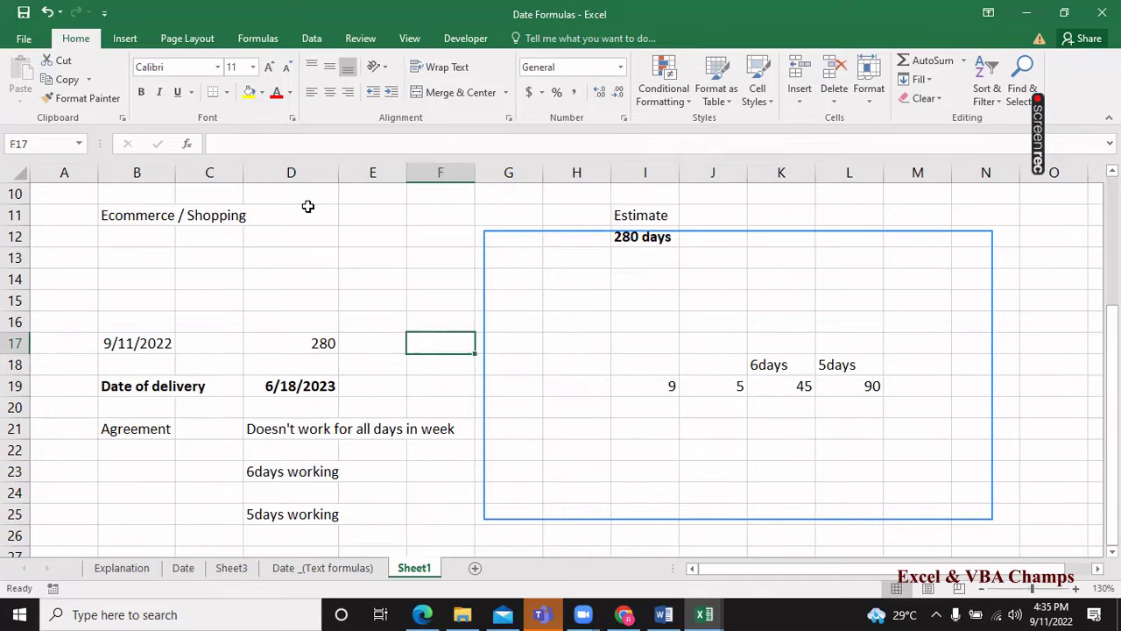
{"action": "key", "text": "Right"}
{"action": "key", "text": "Right"}
{"action": "key", "text": "Right"}
{"action": "key", "text": "Right"}
{"action": "key", "text": "Right"}
{"action": "key", "text": "Right"}
{"action": "key", "text": "Down"}
{"action": "key", "text": "Down"}
{"action": "key", "text": "Down"}
{"action": "key", "text": "Down"}
{"action": "key", "text": "Down"}
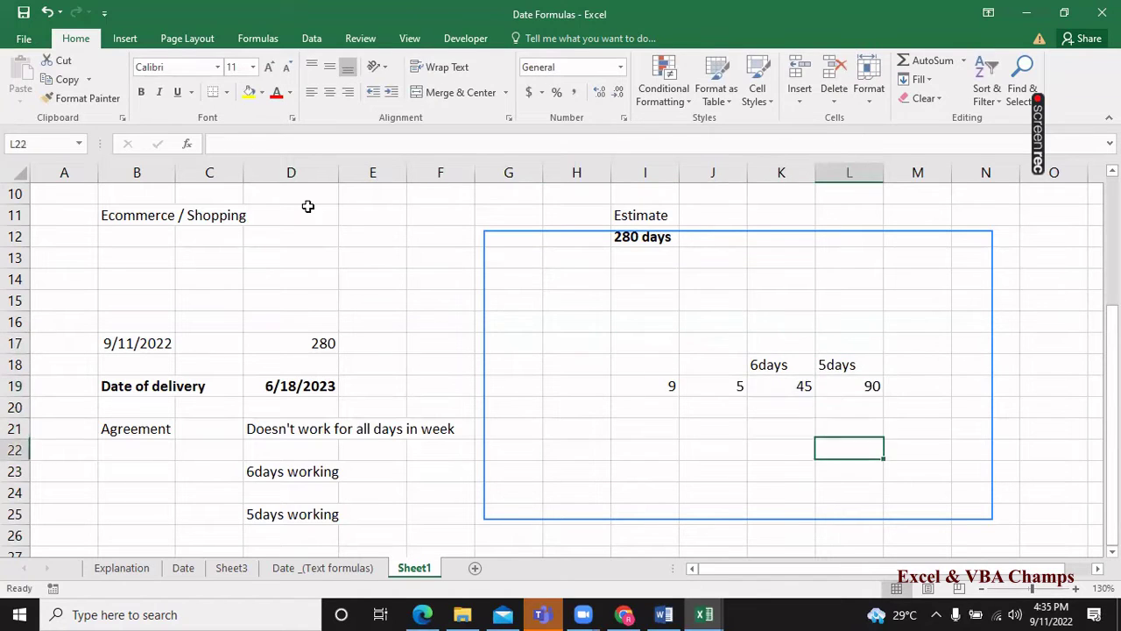
{"action": "key", "text": "Up"}
{"action": "key", "text": "Up"}
{"action": "type", "text": "280"}
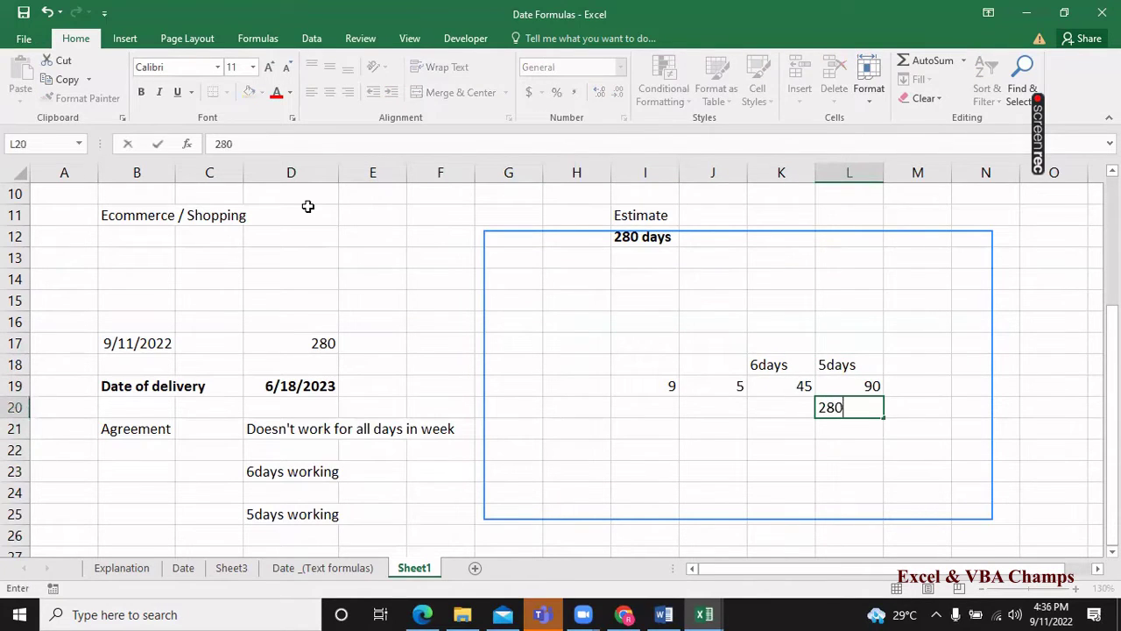
{"action": "key", "text": "Left"}
{"action": "type", "text": "280"}
{"action": "key", "text": "Return"}
{"action": "key", "text": "Return"}
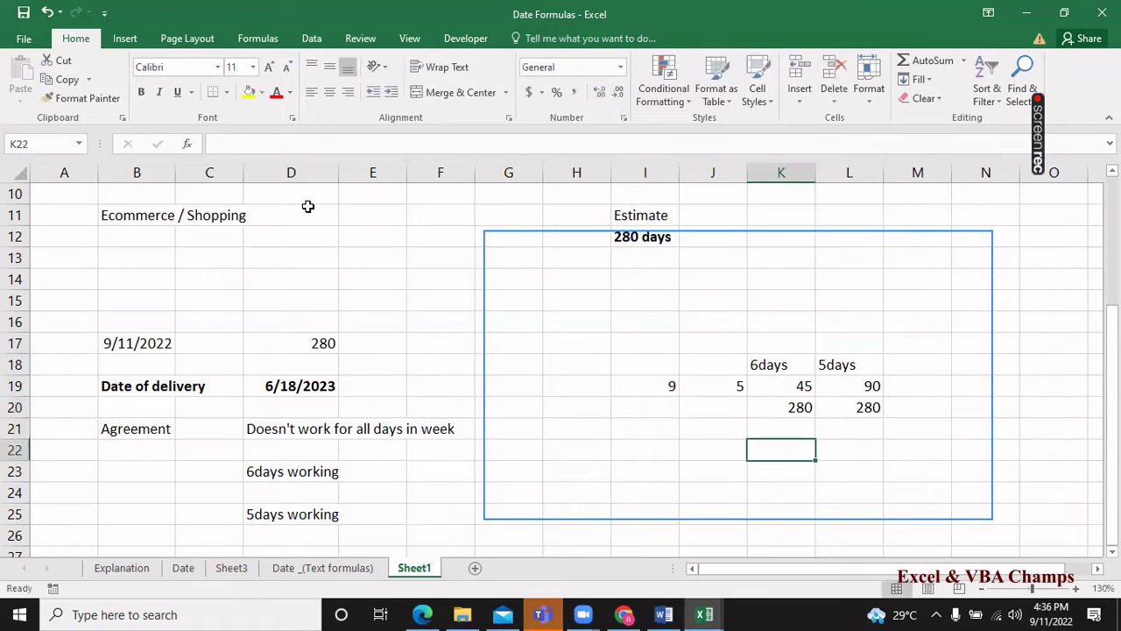
Sum the 6days column's 45 and 280 into a total of 325.
{"action": "type", "text": "="}
{"action": "key", "text": "Up"}
{"action": "key", "text": "Up"}
{"action": "key", "text": "Up"}
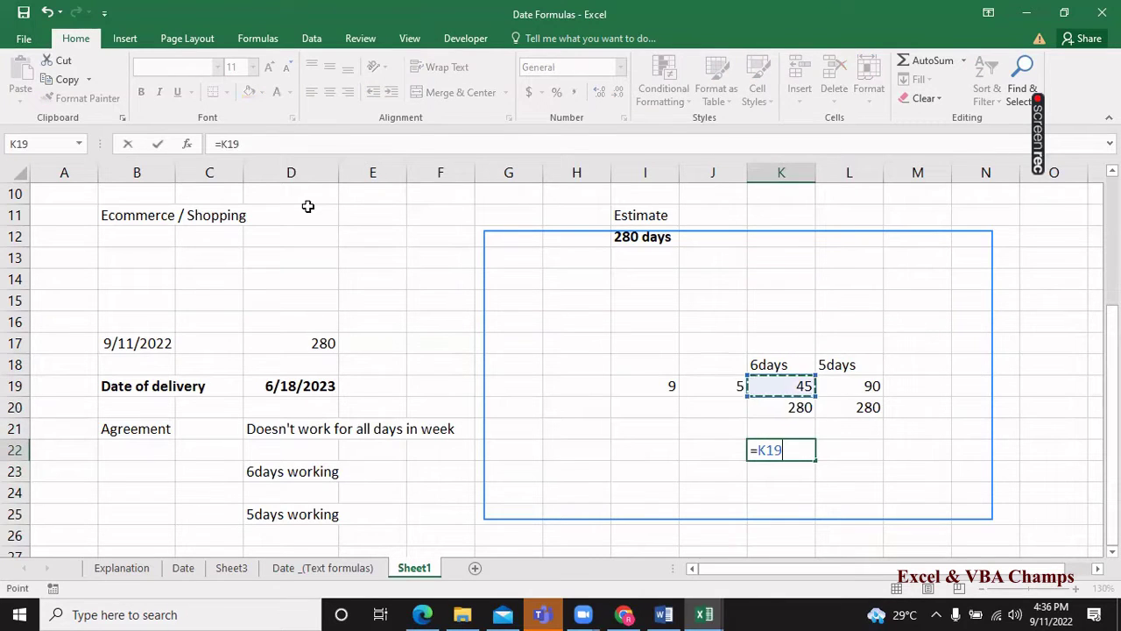
{"action": "type", "text": "+"}
{"action": "key", "text": "Up"}
{"action": "key", "text": "Up"}
{"action": "key", "text": "Return"}
{"action": "key", "text": "Up"}
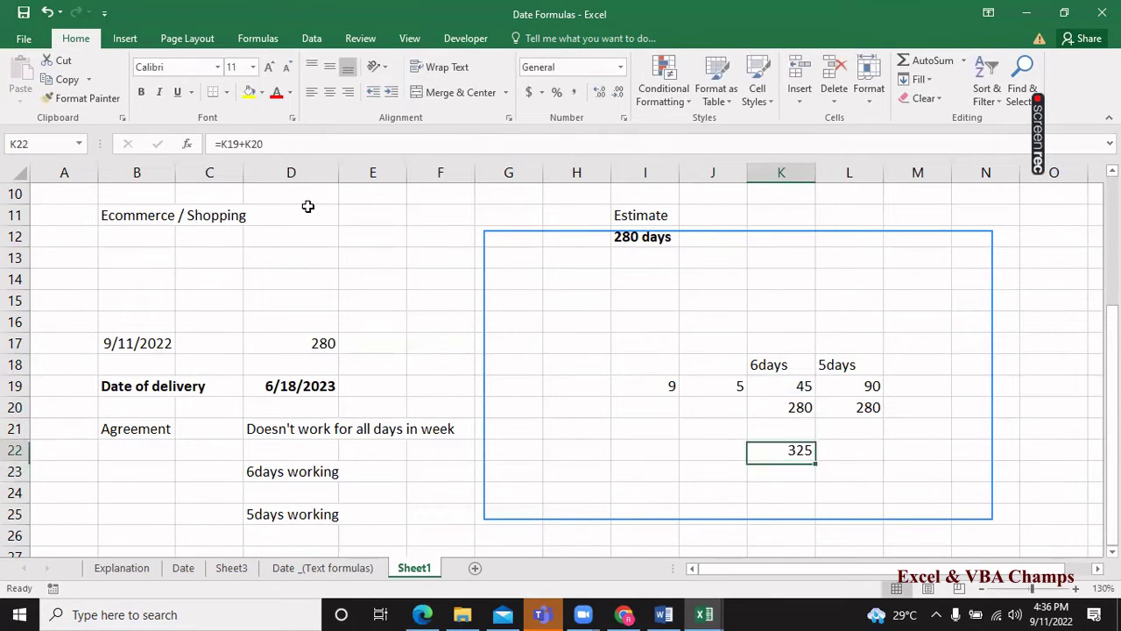
Make L22 add L19 and L20, totalling 370 for the 5days column.
{"action": "key", "text": "Right"}
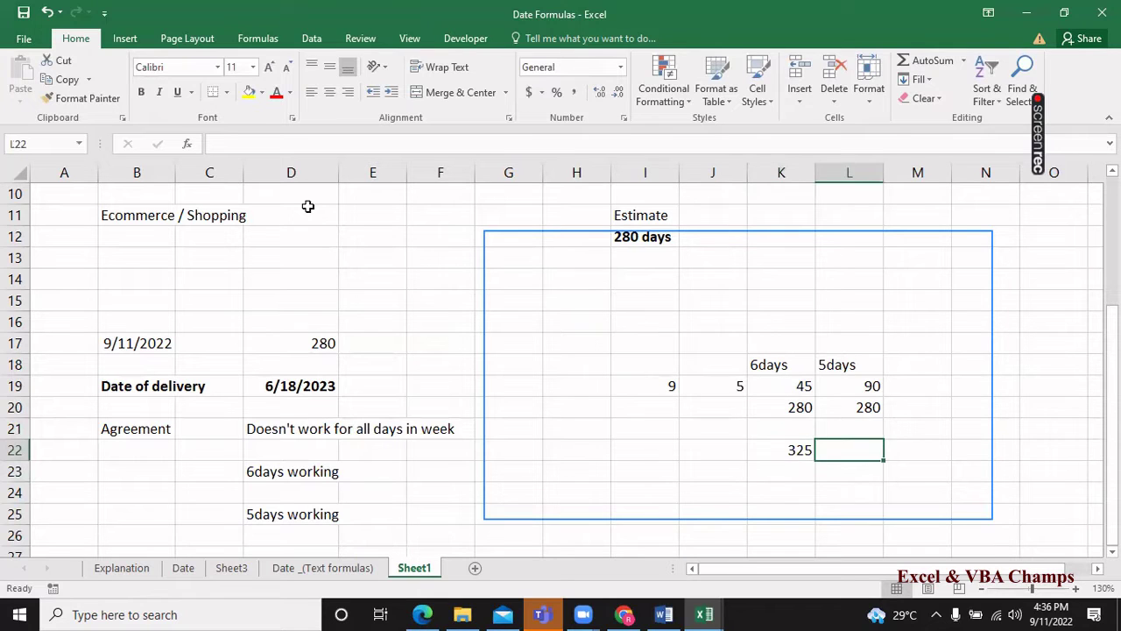
{"action": "type", "text": "+"}
{"action": "key", "text": "Up"}
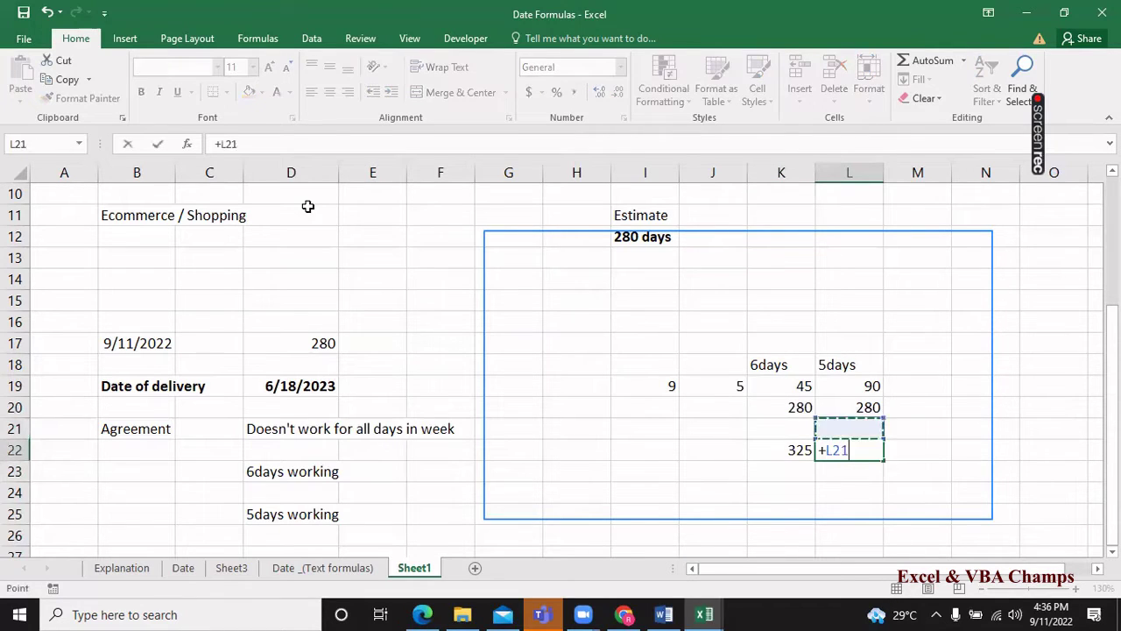
{"action": "key", "text": "Up"}
{"action": "key", "text": "Up"}
{"action": "type", "text": "+"}
{"action": "key", "text": "Up"}
{"action": "key", "text": "Up"}
{"action": "key", "text": "Return"}
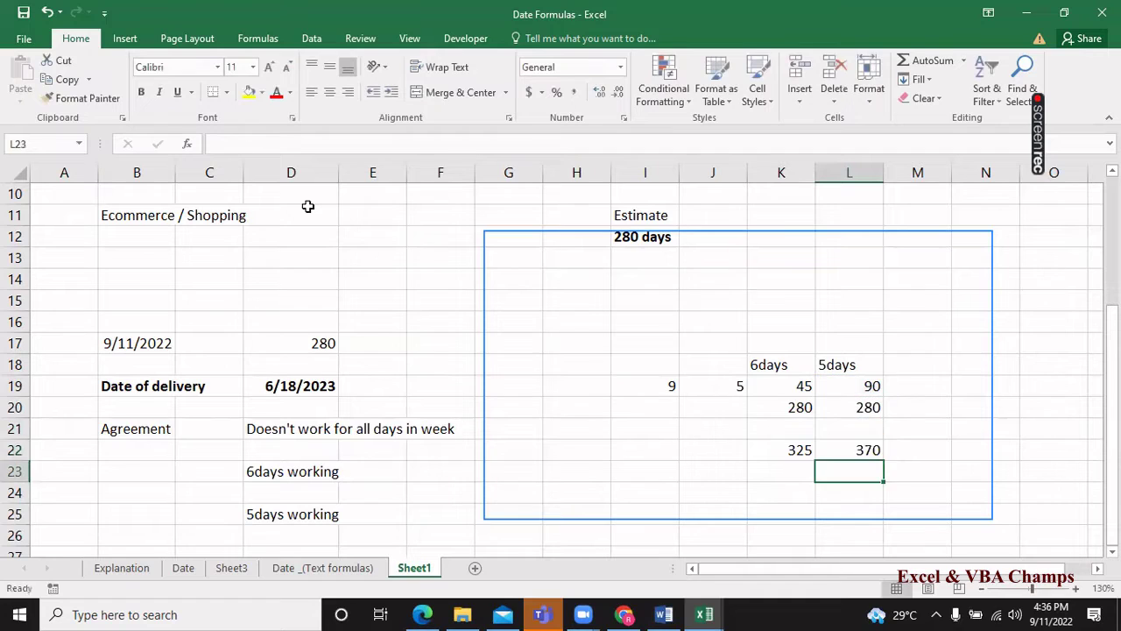
{"action": "key", "text": "Up"}
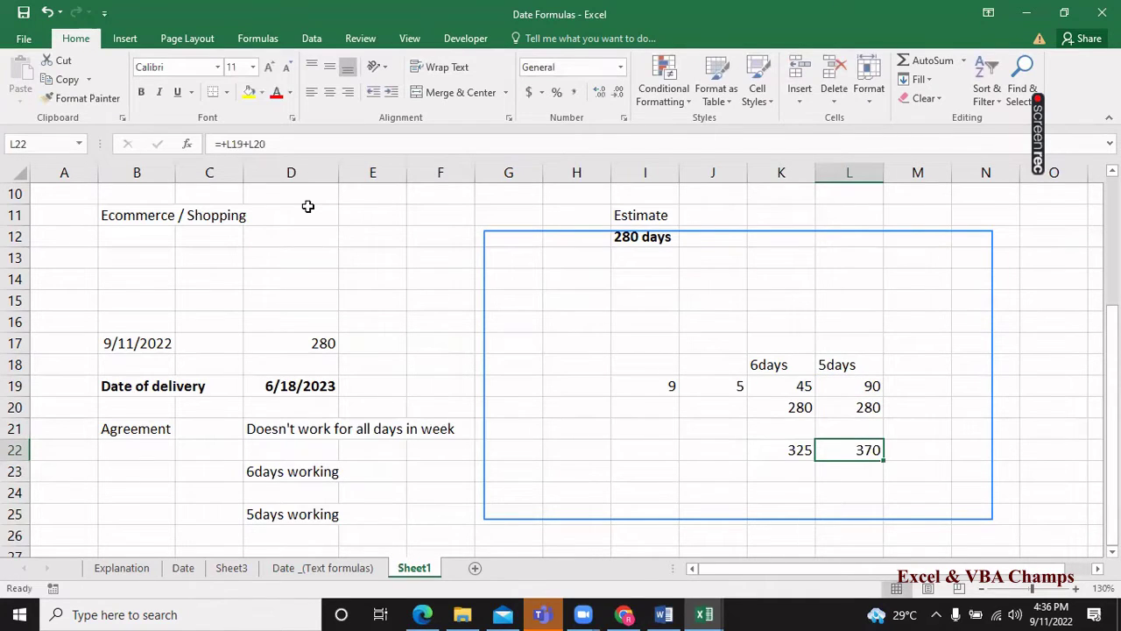
{"action": "key", "text": "Left"}
{"action": "key", "text": "Left"}
{"action": "key", "text": "Left"}
{"action": "key", "text": "Left"}
{"action": "key", "text": "Left"}
{"action": "key", "text": "Left"}
{"action": "key", "text": "Left"}
Copy the delivery-date block B17:D19 and paste it at B28.
{"action": "key", "text": "Up"}
{"action": "key", "text": "Up"}
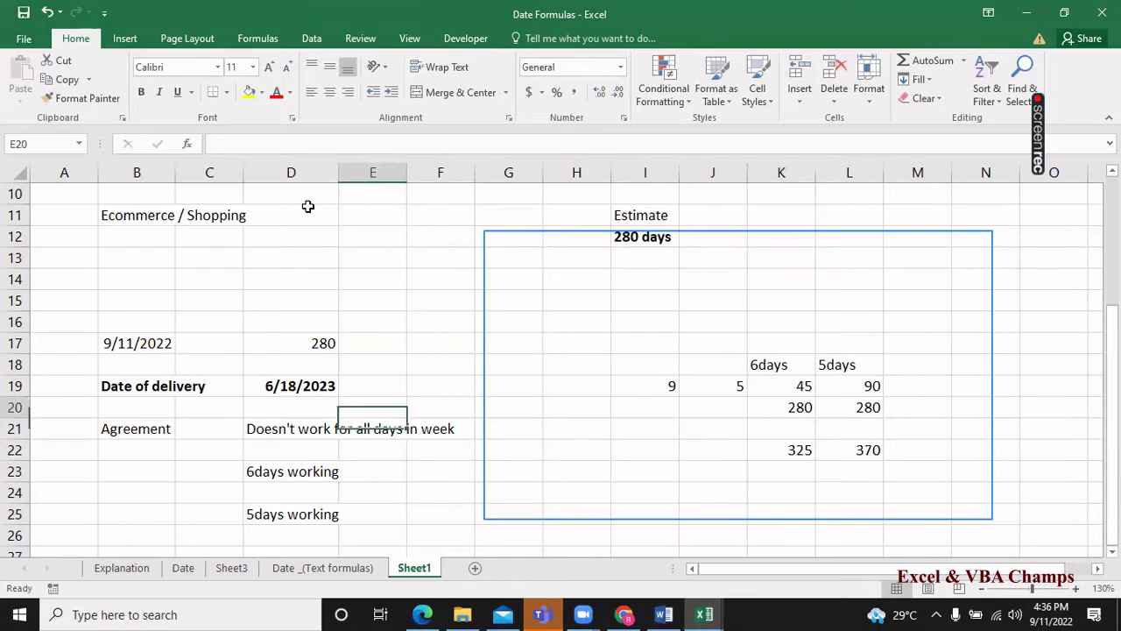
{"action": "key", "text": "Up"}
{"action": "key", "text": "Up"}
{"action": "key", "text": "Up"}
{"action": "key", "text": "Down"}
{"action": "key", "text": "Left"}
{"action": "key", "text": "Left"}
{"action": "key", "text": "Up"}
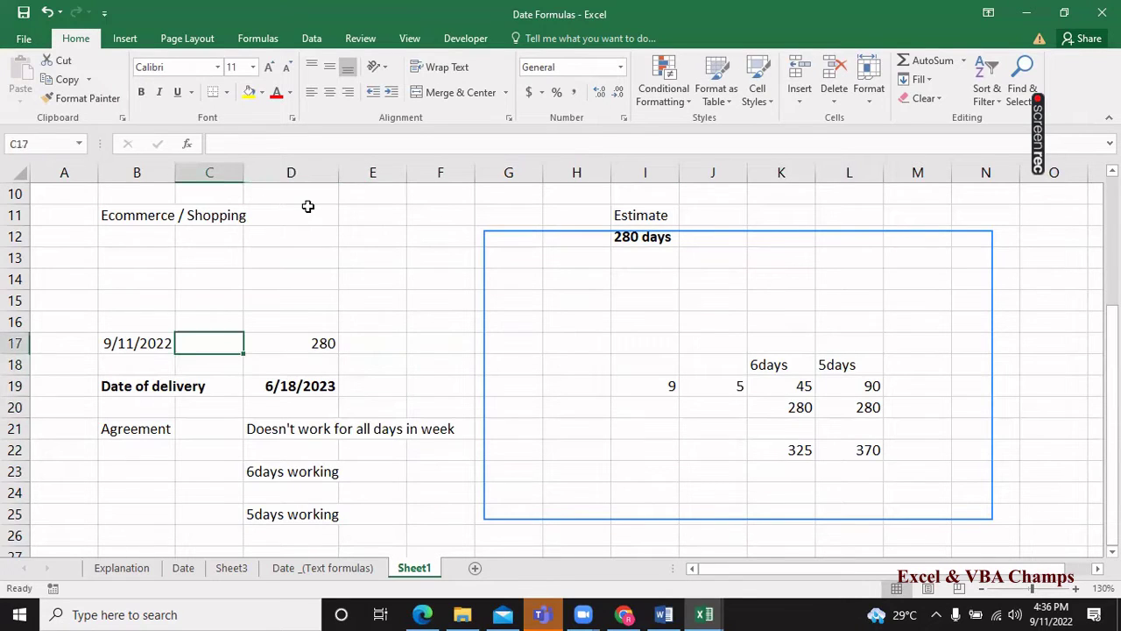
{"action": "key", "text": "Left"}
{"action": "key", "text": "shift+Down"}
{"action": "key", "text": "shift+Down"}
{"action": "key", "text": "shift+Right"}
{"action": "key", "text": "shift+Right"}
{"action": "key", "text": "ctrl+c"}
{"action": "key", "text": "Down"}
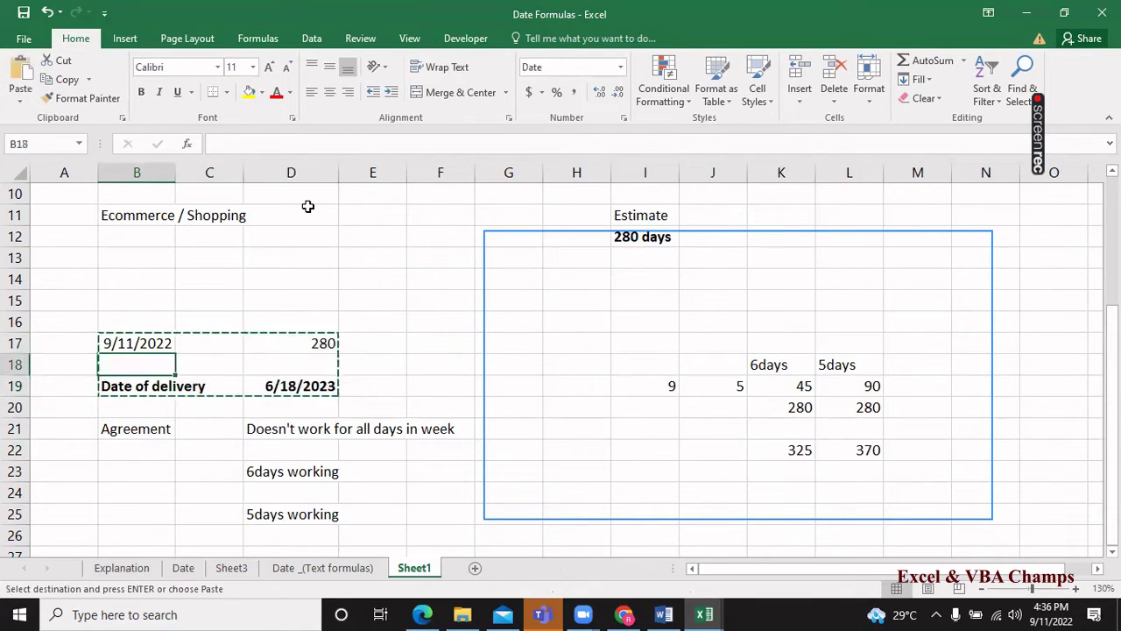
{"action": "key", "text": "Down"}
{"action": "key", "text": "Down"}
{"action": "key", "text": "Down"}
{"action": "key", "text": "Down"}
{"action": "key", "text": "Down"}
{"action": "key", "text": "Down"}
{"action": "key", "text": "Down"}
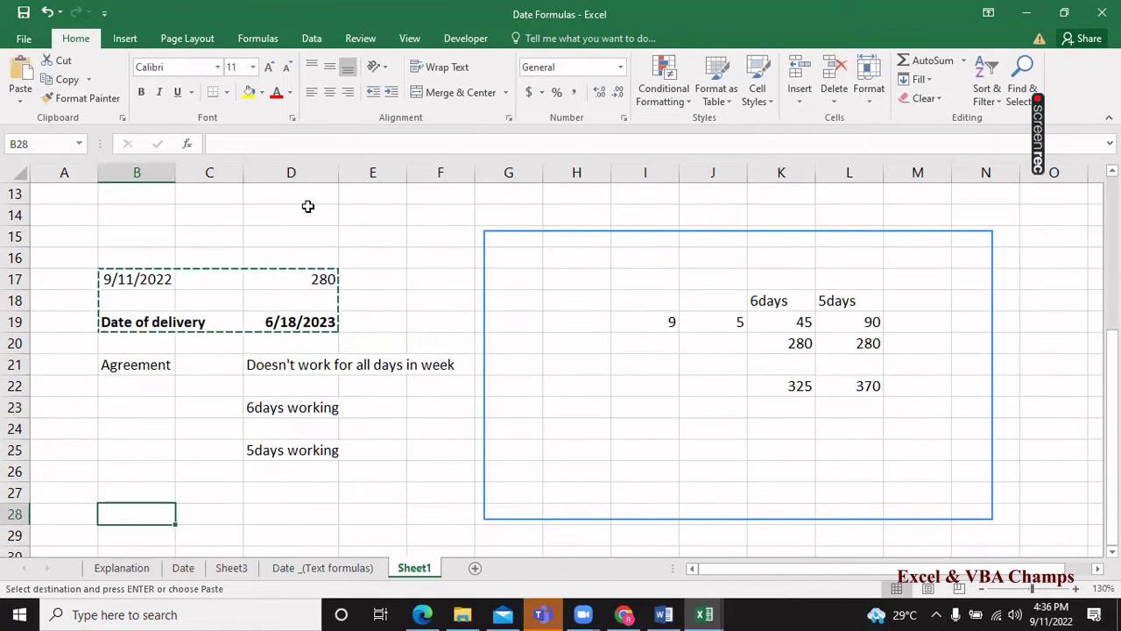
{"action": "key", "text": "ctrl+v"}
{"action": "key", "text": "Down"}
{"action": "key", "text": "Down"}
{"action": "key", "text": "Down"}
{"action": "key", "text": "Down"}
{"action": "key", "text": "Down"}
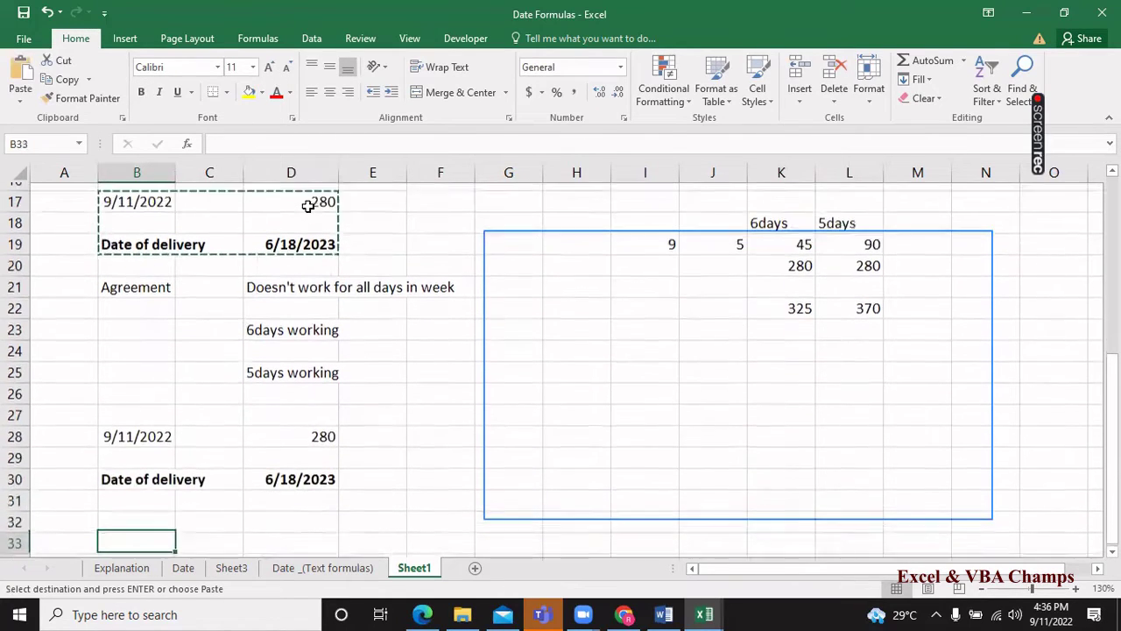
Change D28 to 325 days so D30 shows delivery on 8/2/2023.
{"action": "key", "text": "Up"}
{"action": "key", "text": "Up"}
{"action": "key", "text": "Up"}
{"action": "key", "text": "Up"}
{"action": "key", "text": "Up"}
{"action": "key", "text": "Right"}
{"action": "key", "text": "Right"}
{"action": "key", "text": "Right"}
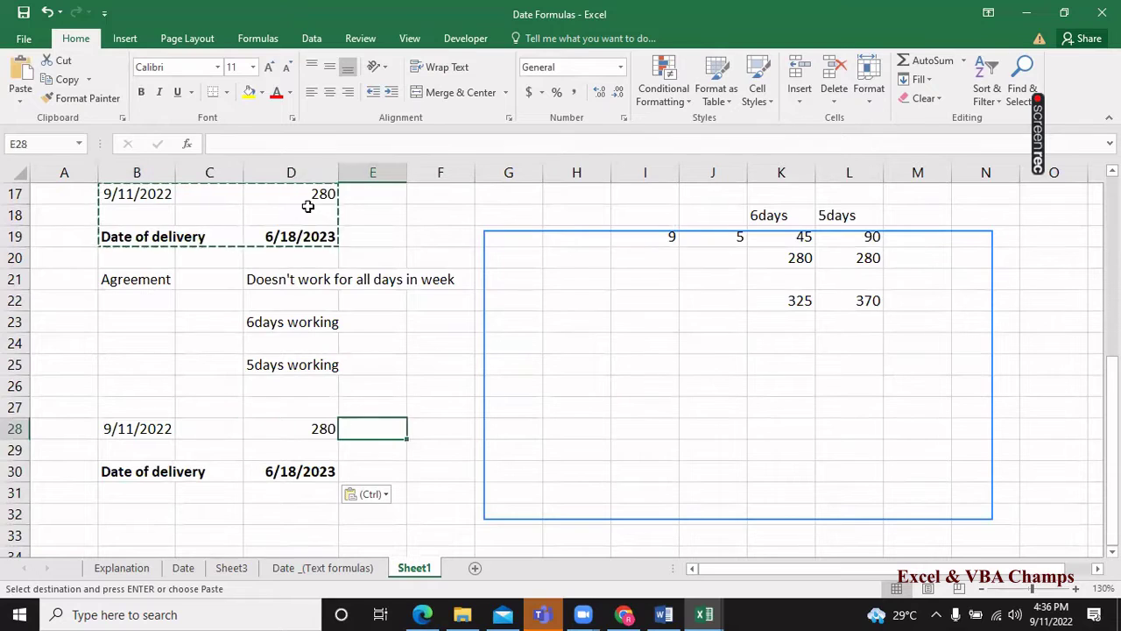
{"action": "key", "text": "Left"}
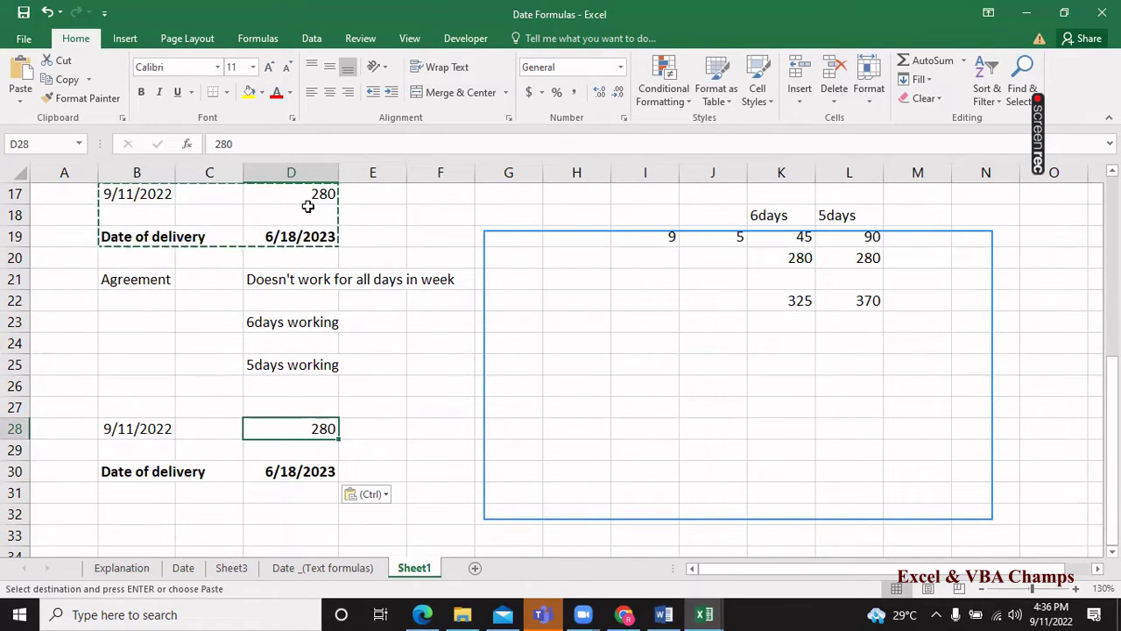
{"action": "type", "text": "325"}
{"action": "key", "text": "Return"}
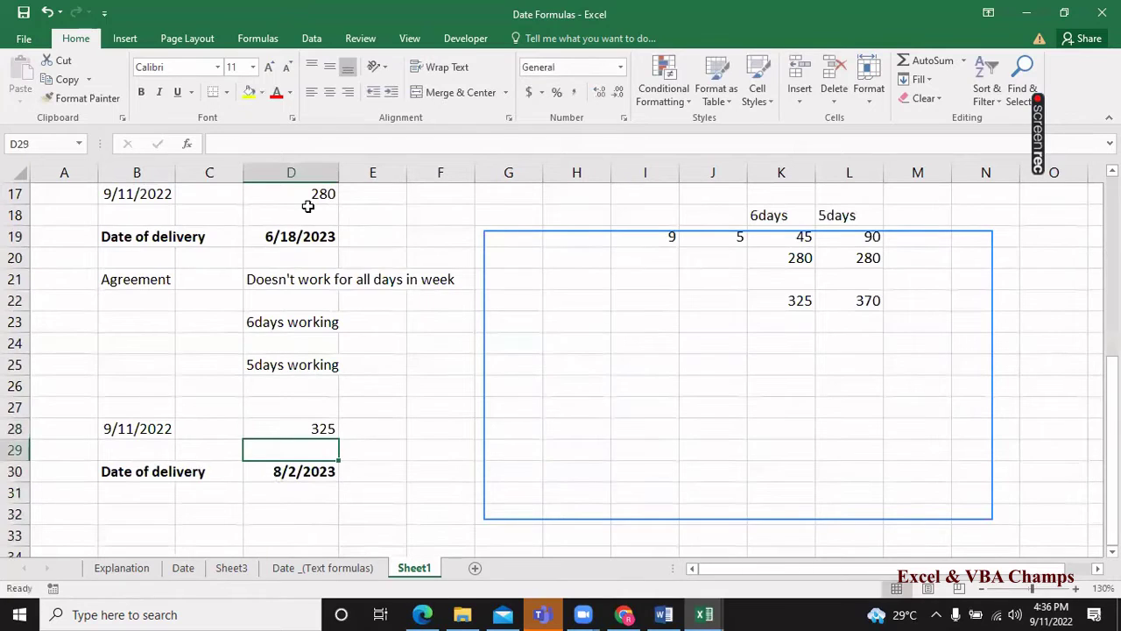
{"action": "key", "text": "Down"}
{"action": "key", "text": "Up"}
{"action": "key", "text": "Up"}
{"action": "key", "text": "Up"}
{"action": "key", "text": "Up"}
{"action": "key", "text": "Up"}
{"action": "key", "text": "Up"}
{"action": "key", "text": "Up"}
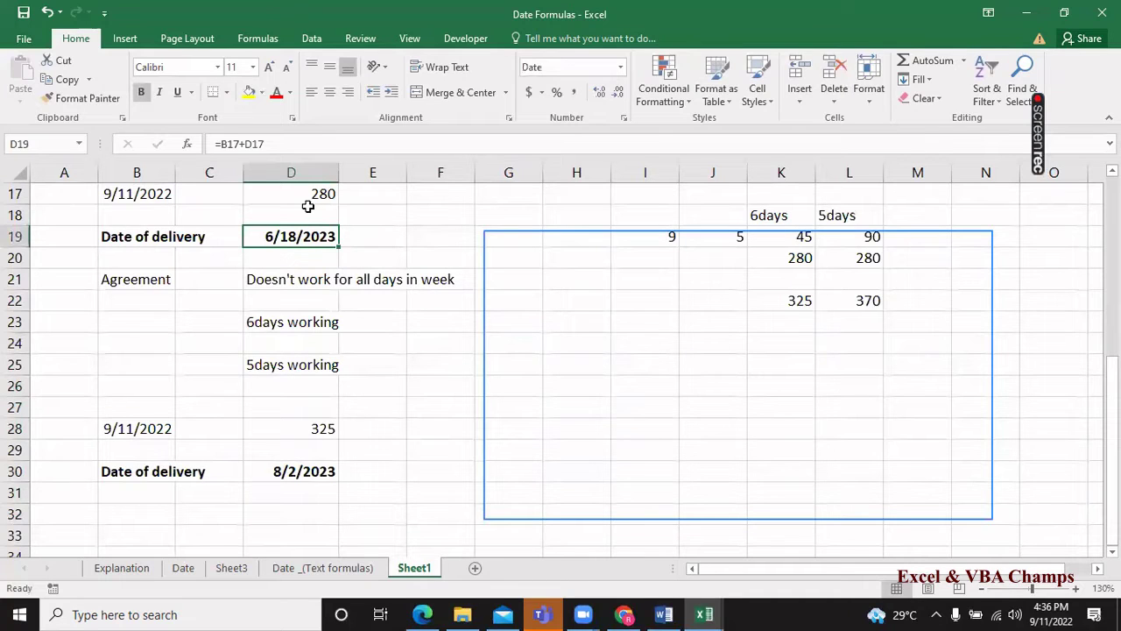
{"action": "key", "text": "Down"}
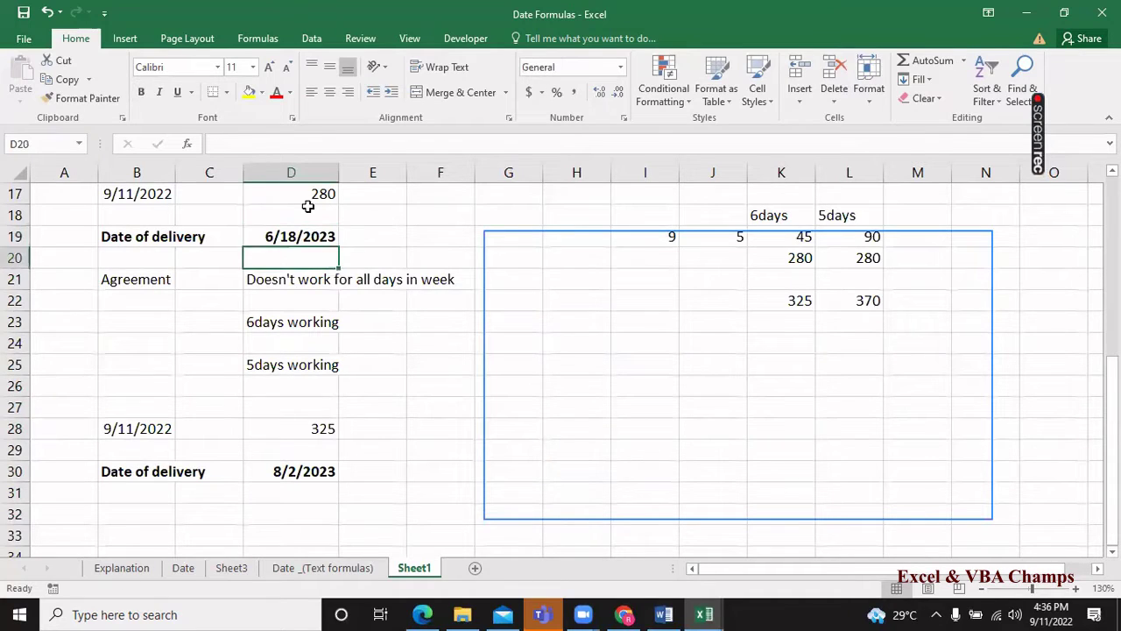
{"action": "key", "text": "Down"}
{"action": "key", "text": "Down"}
{"action": "key", "text": "Down"}
{"action": "key", "text": "Down"}
{"action": "key", "text": "Down"}
{"action": "key", "text": "Down"}
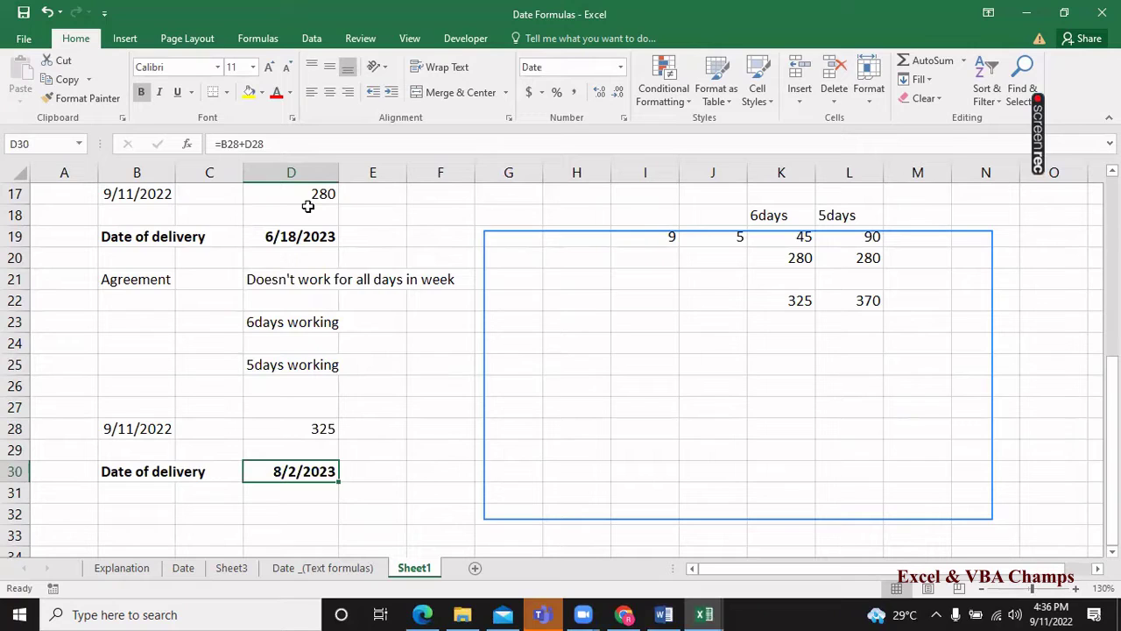
{"action": "key", "text": "Up"}
{"action": "key", "text": "Up"}
Select the 325-day delivery block B28:D30.
{"action": "key", "text": "Up"}
{"action": "key", "text": "Right"}
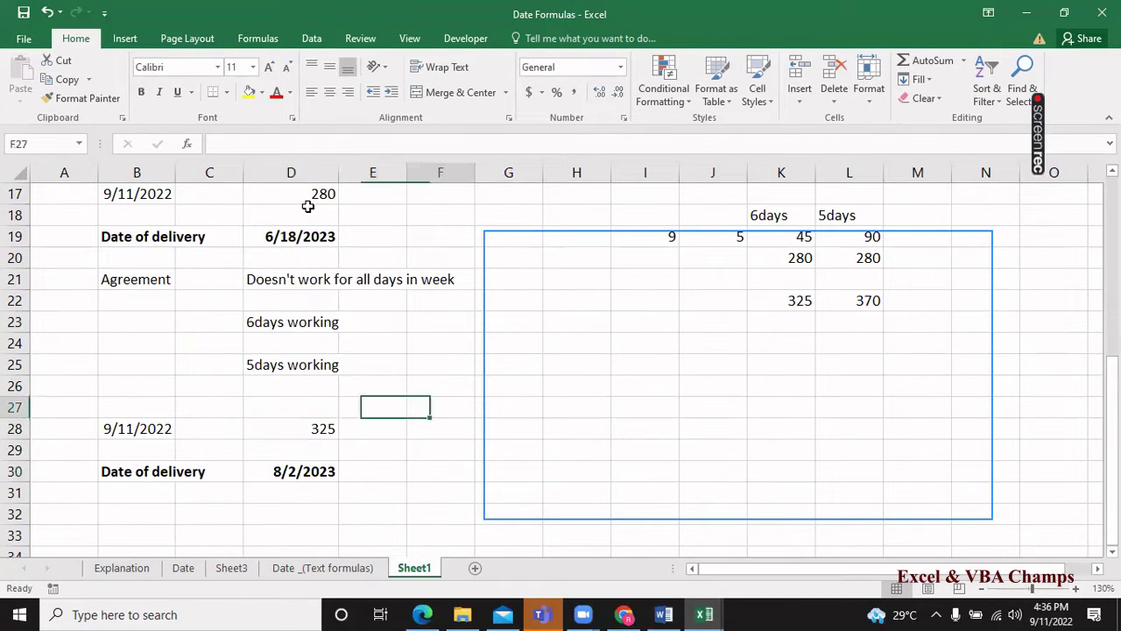
{"action": "key", "text": "Right"}
{"action": "key", "text": "Right"}
{"action": "key", "text": "Right"}
{"action": "key", "text": "Right"}
{"action": "key", "text": "Right"}
{"action": "key", "text": "Right"}
{"action": "key", "text": "Up"}
{"action": "key", "text": "Up"}
{"action": "key", "text": "Up"}
{"action": "key", "text": "Up"}
{"action": "key", "text": "Up"}
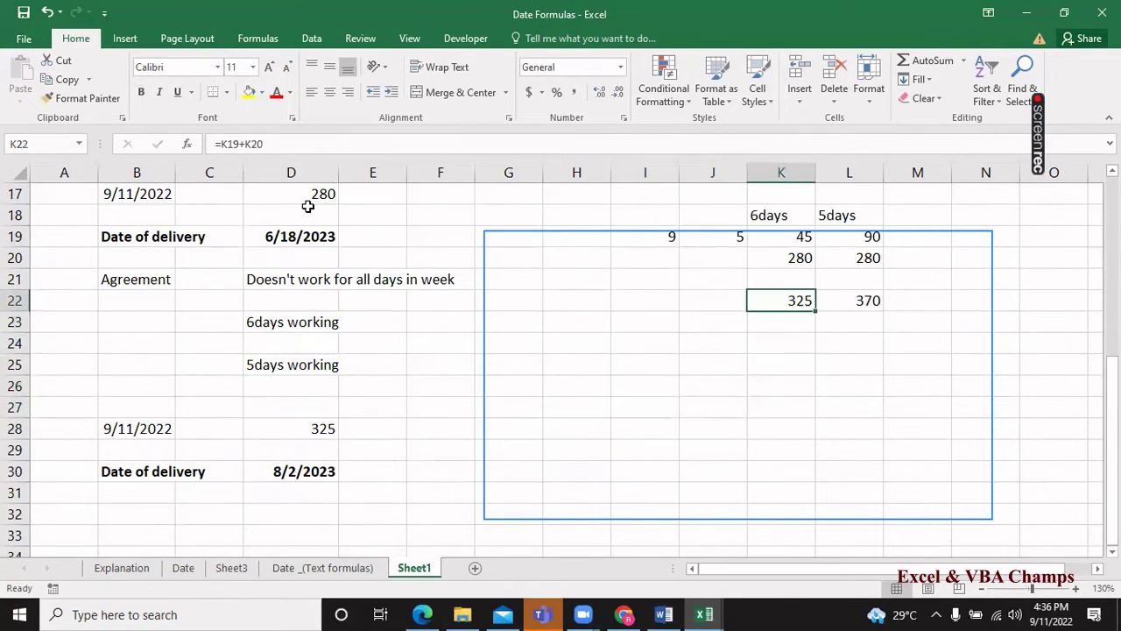
{"action": "key", "text": "Down"}
{"action": "key", "text": "Left"}
{"action": "key", "text": "Left"}
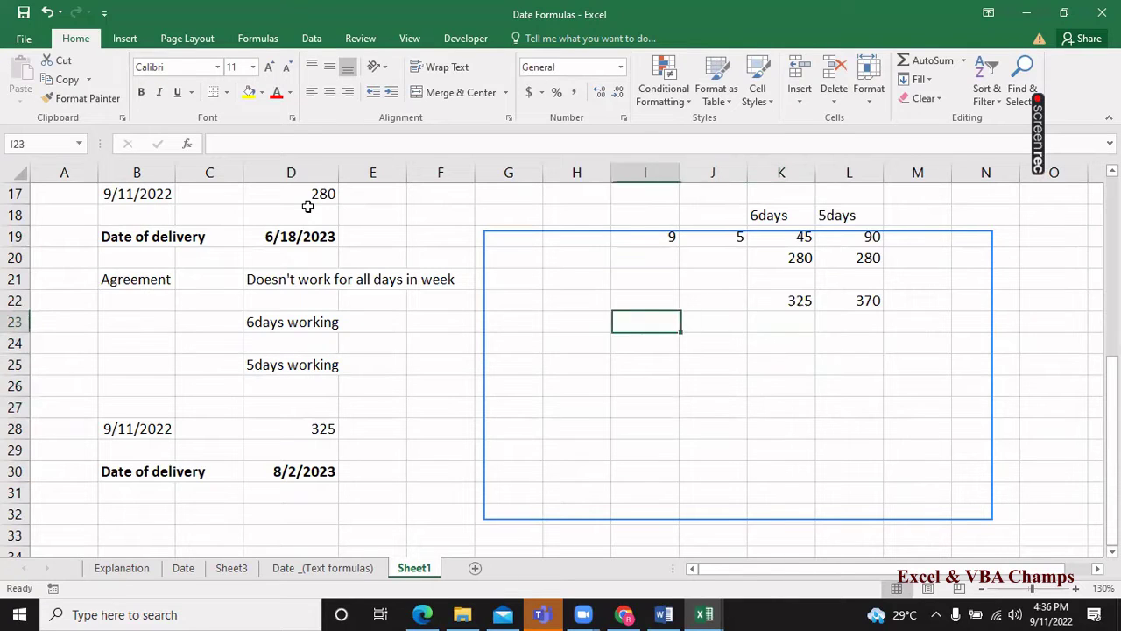
{"action": "key", "text": "Left"}
{"action": "key", "text": "Left"}
{"action": "key", "text": "Left"}
{"action": "key", "text": "Down"}
{"action": "key", "text": "Down"}
{"action": "key", "text": "Down"}
{"action": "key", "text": "Down"}
{"action": "key", "text": "Down"}
{"action": "key", "text": "Left"}
{"action": "key", "text": "Left"}
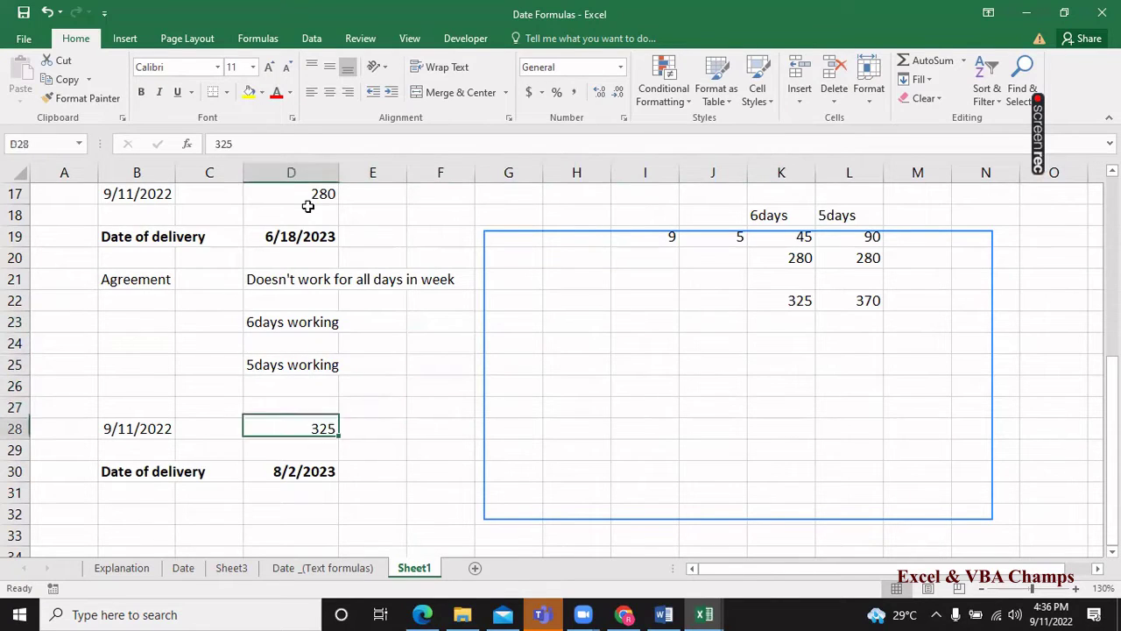
{"action": "key", "text": "Left"}
{"action": "key", "text": "Left"}
{"action": "key", "text": "shift+Right"}
{"action": "key", "text": "shift+Right"}
{"action": "key", "text": "shift+Down"}
{"action": "key", "text": "shift+Down"}
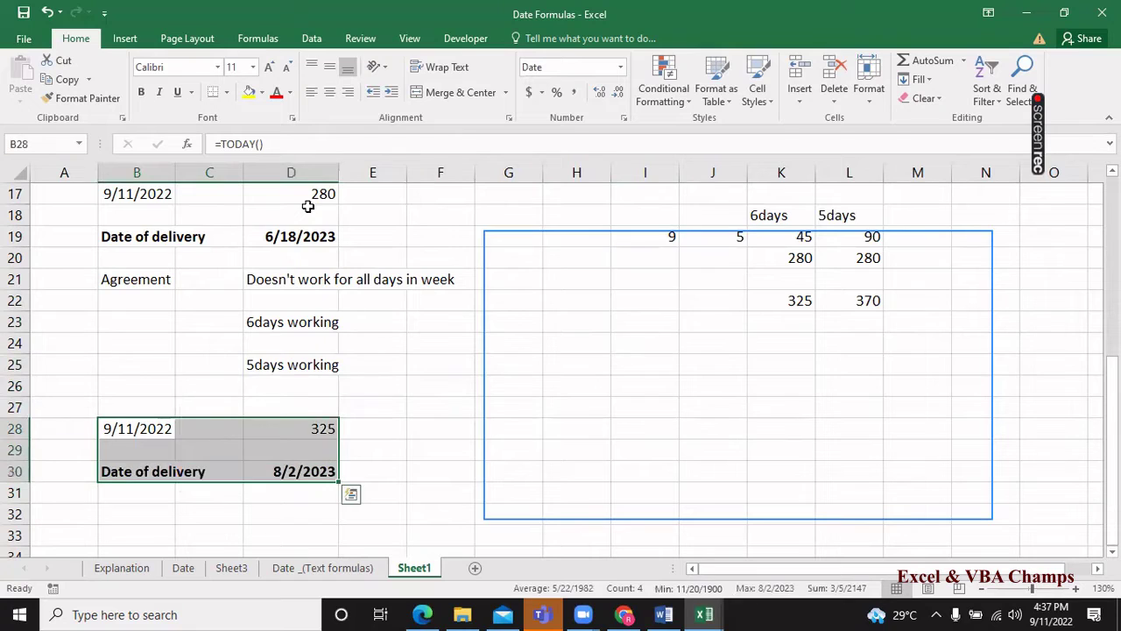
{"action": "key", "text": "ctrl+q"}
{"action": "key", "text": "Escape"}
Copy the 325-day block and paste it at B34.
{"action": "key", "text": "ctrl+c"}
{"action": "key", "text": "Down"}
{"action": "key", "text": "Down"}
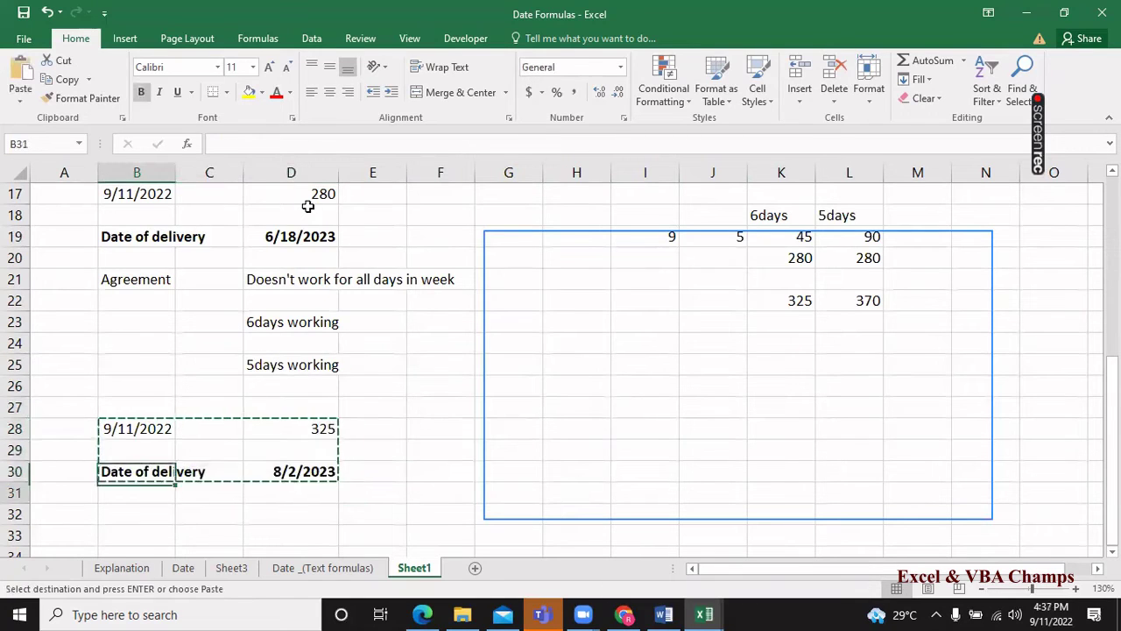
{"action": "key", "text": "Down"}
{"action": "key", "text": "Down"}
{"action": "key", "text": "Down"}
{"action": "key", "text": "Down"}
{"action": "key", "text": "Down"}
{"action": "key", "text": "Up"}
{"action": "key", "text": "ctrl+v"}
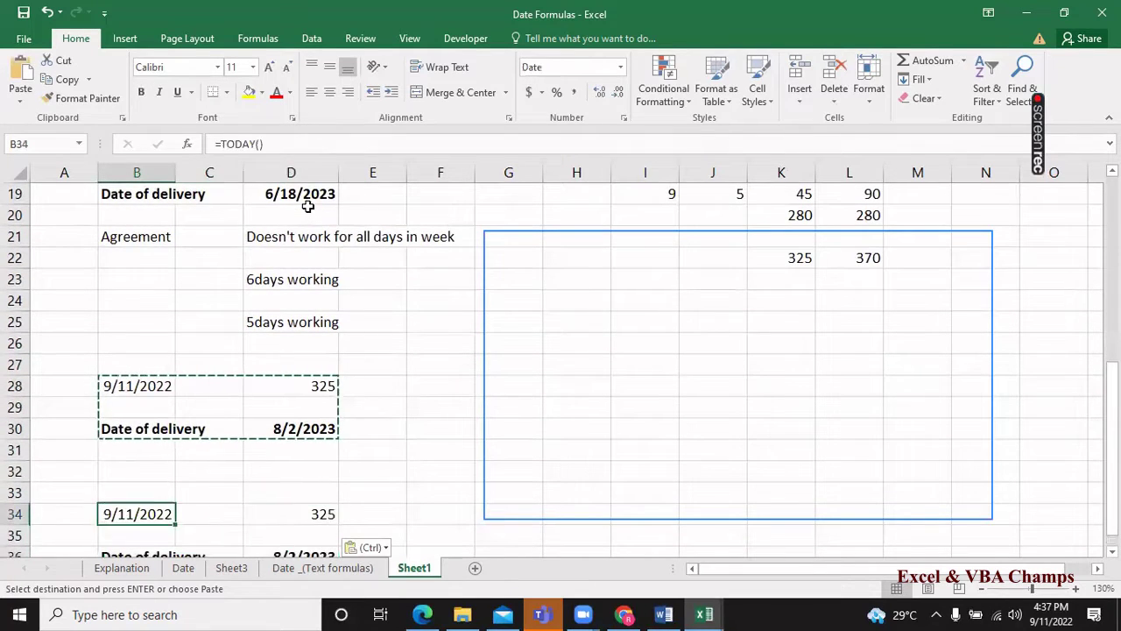
{"action": "key", "text": "Right"}
{"action": "key", "text": "Right"}
{"action": "key", "text": "Down"}
{"action": "key", "text": "Down"}
{"action": "key", "text": "Down"}
{"action": "key", "text": "Down"}
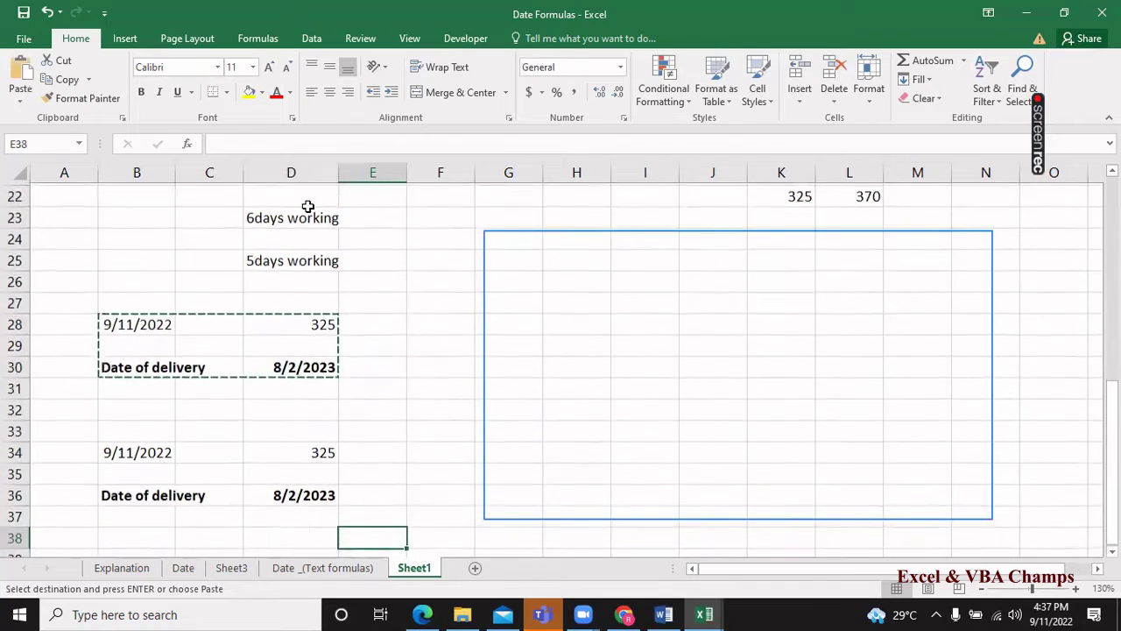
Set D34 to 370 days, giving a delivery date of 9/16/2023.
{"action": "key", "text": "Left"}
{"action": "key", "text": "Up"}
{"action": "key", "text": "Up"}
{"action": "key", "text": "Up"}
{"action": "key", "text": "Up"}
{"action": "type", "text": "7"}
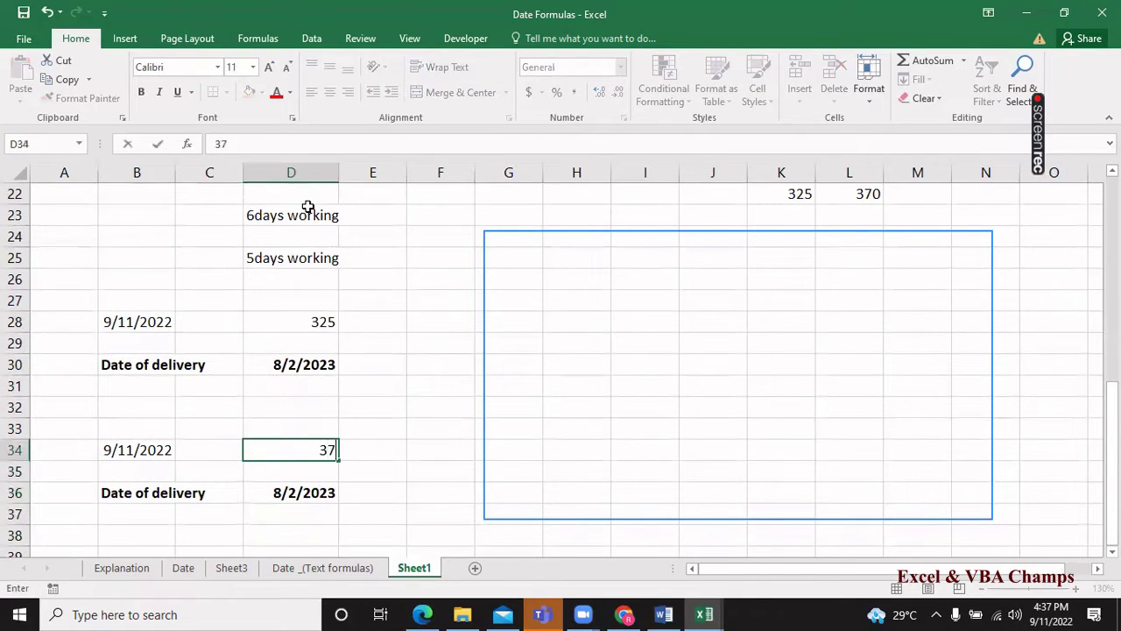
{"action": "type", "text": "0"}
{"action": "key", "text": "Return"}
{"action": "key", "text": "Down"}
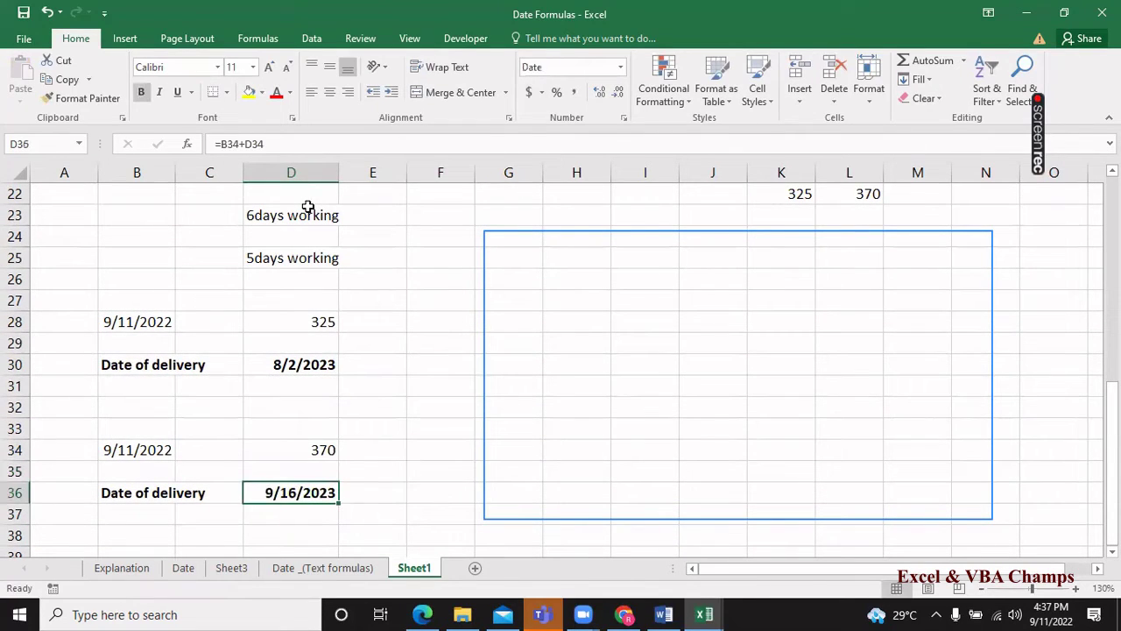
{"action": "key", "text": "Right"}
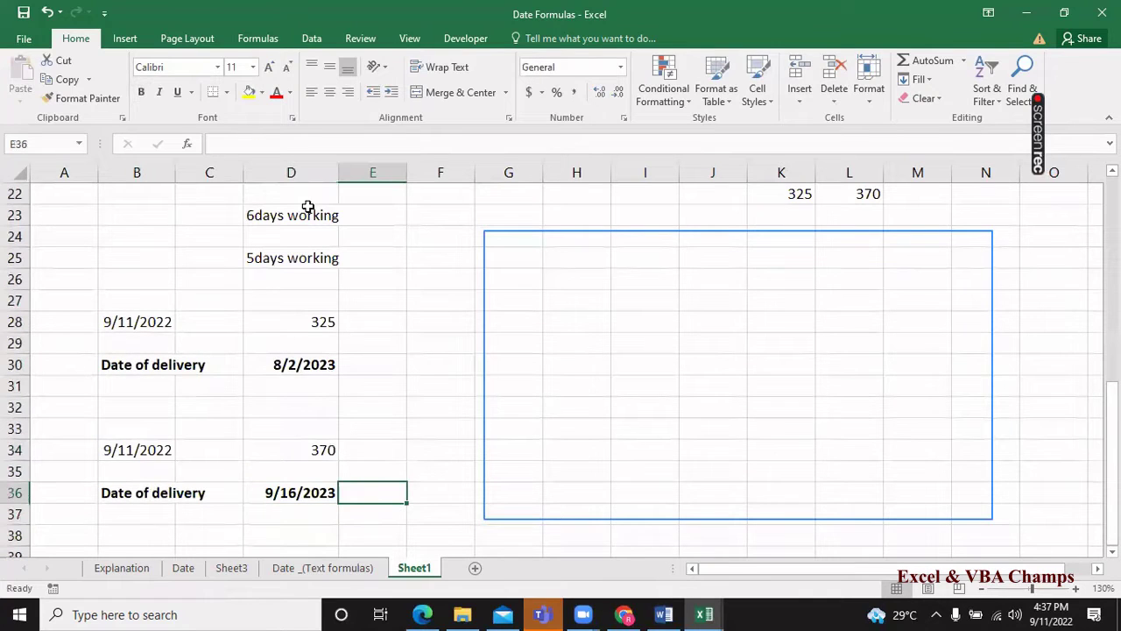
{"action": "key", "text": "Up"}
{"action": "key", "text": "Up"}
{"action": "key", "text": "Up"}
{"action": "key", "text": "Up"}
{"action": "key", "text": "Up"}
{"action": "key", "text": "Up"}
Enter the note '2nd August' beside the delivery date.
{"action": "type", "text": "A"}
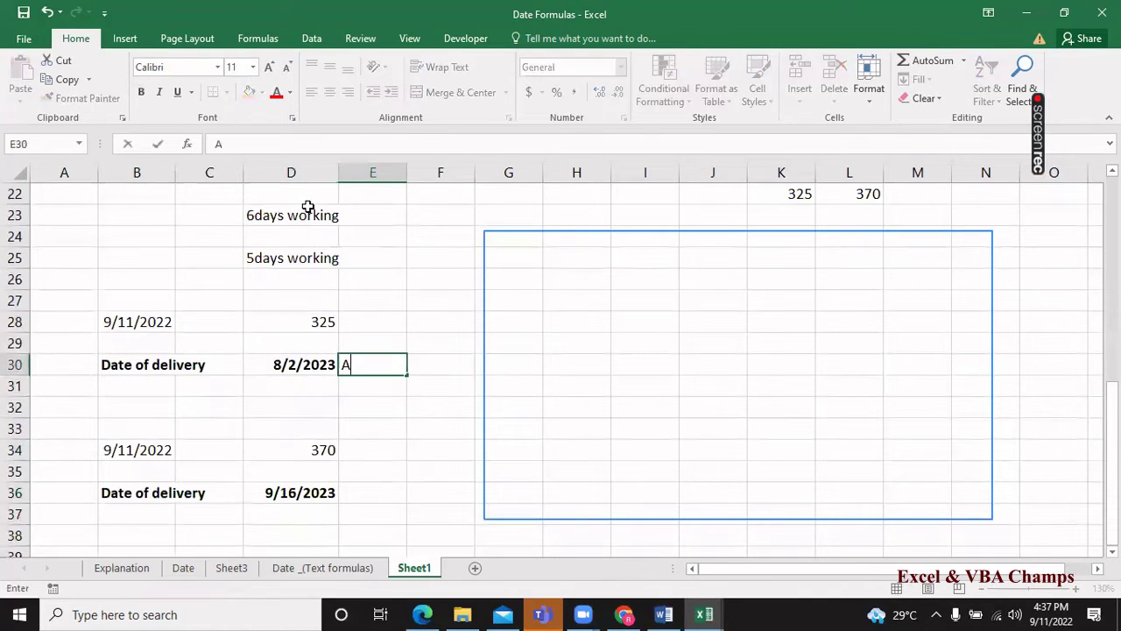
{"action": "key", "text": "BackSpace"}
{"action": "type", "text": "2ND"}
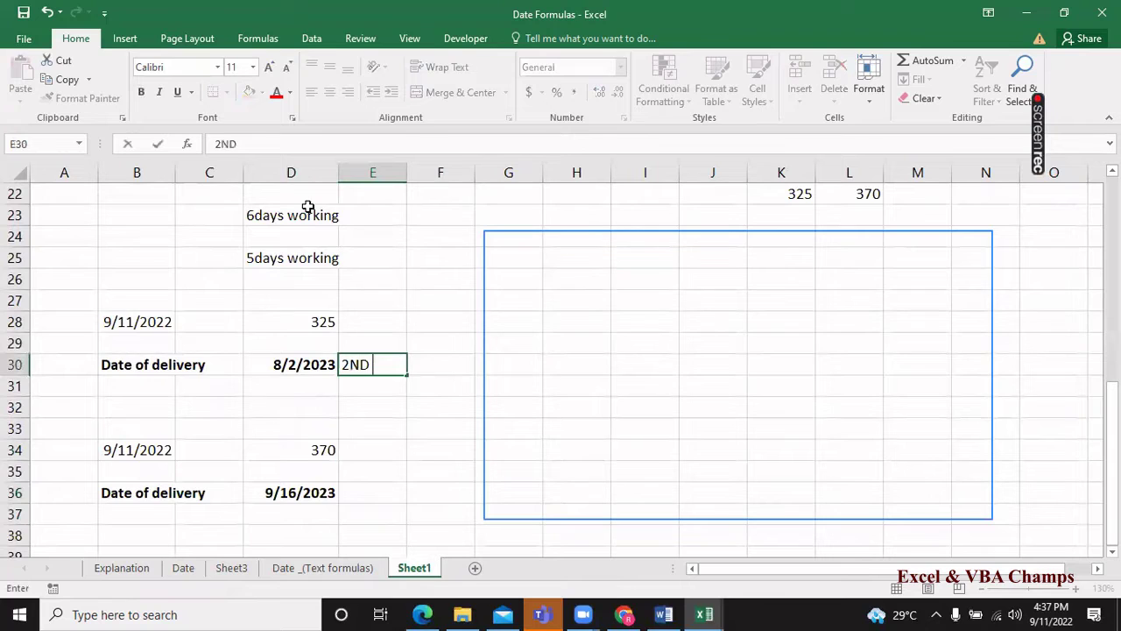
{"action": "key", "text": "BackSpace"}
{"action": "key", "text": "BackSpace"}
{"action": "type", "text": "nd Augus"}
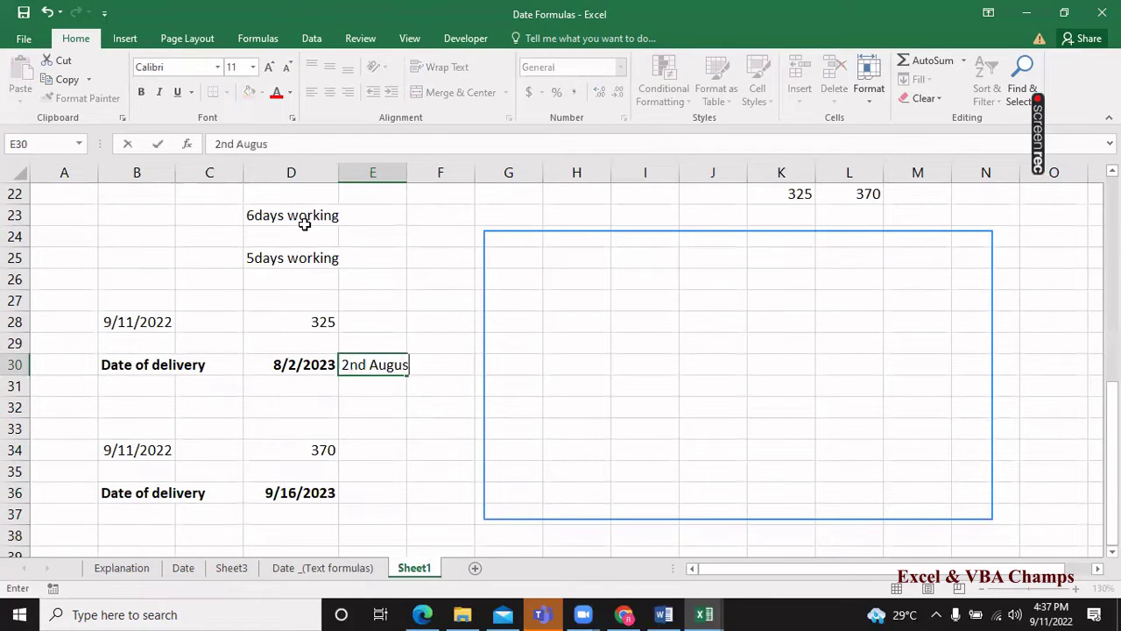
{"action": "type", "text": "t"}
{"action": "key", "text": "Return"}
Insert a blank row at 27 and place a bold '6days working' label in B28.
{"action": "key", "text": "Up"}
{"action": "key", "text": "Up"}
{"action": "key", "text": "Up"}
{"action": "key", "text": "Up"}
{"action": "key", "text": "Left"}
{"action": "key", "text": "Left"}
{"action": "key", "text": "Left"}
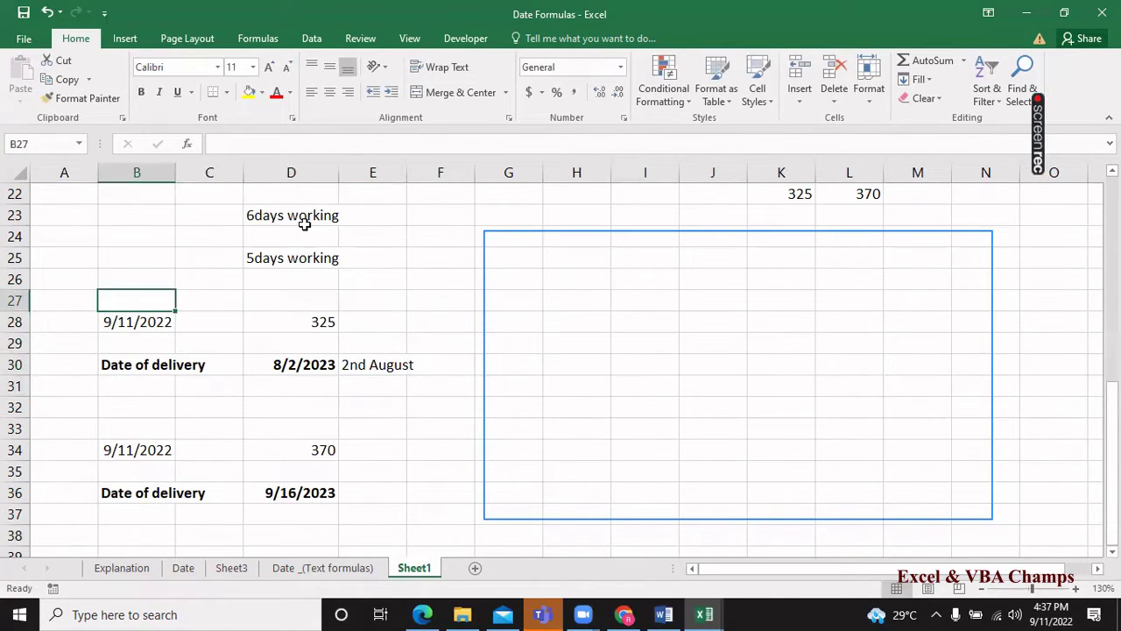
{"action": "key", "text": "shift+space"}
{"action": "key", "text": "ctrl+shift+plus"}
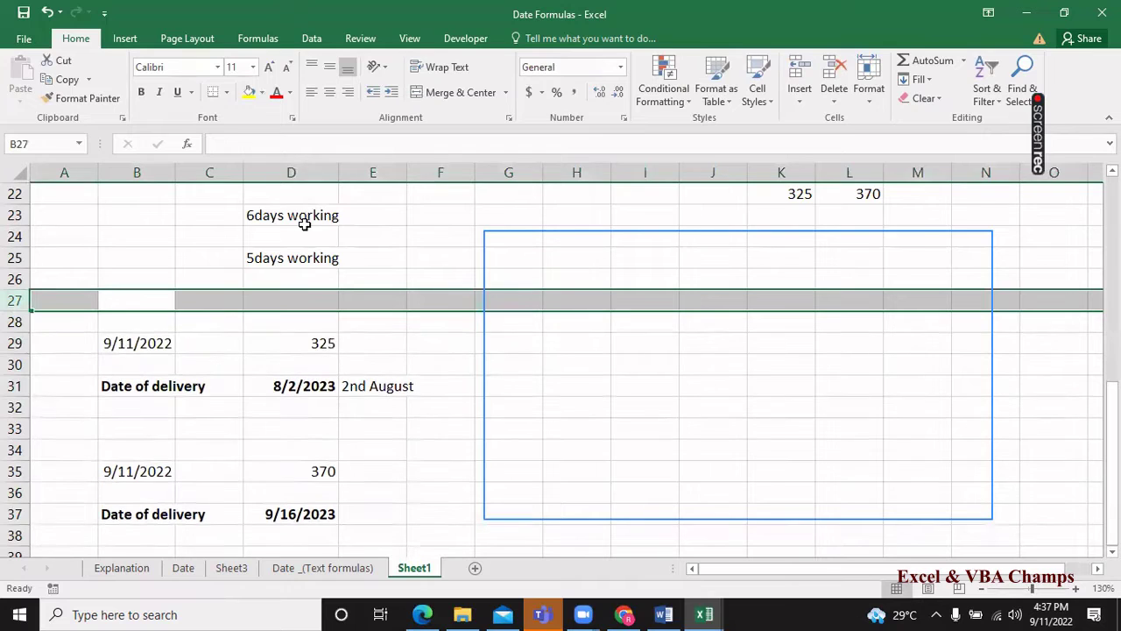
{"action": "key", "text": "shift+BackSpace"}
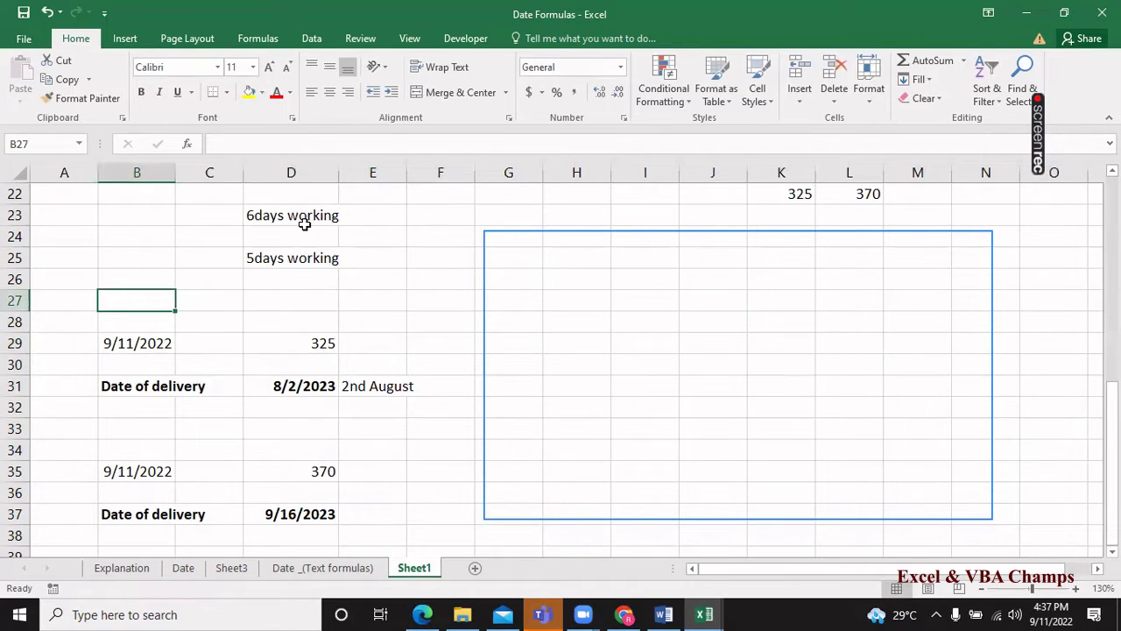
{"action": "type", "text": "6days wor"}
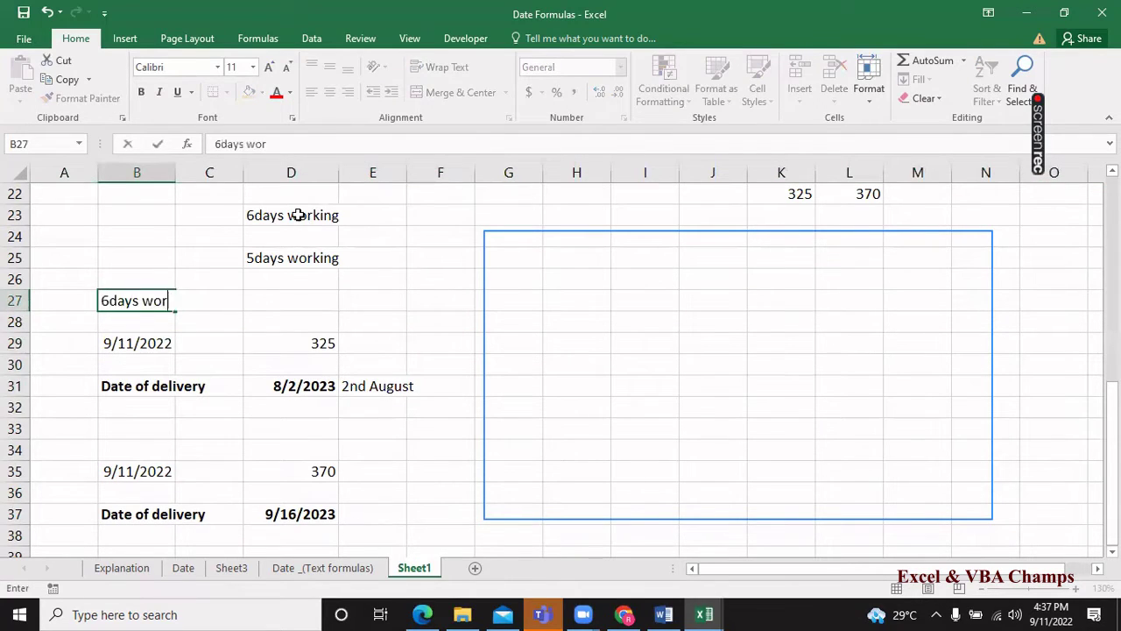
{"action": "type", "text": "king"}
{"action": "key", "text": "Return"}
{"action": "key", "text": "Up"}
{"action": "key", "text": "ctrl+b"}
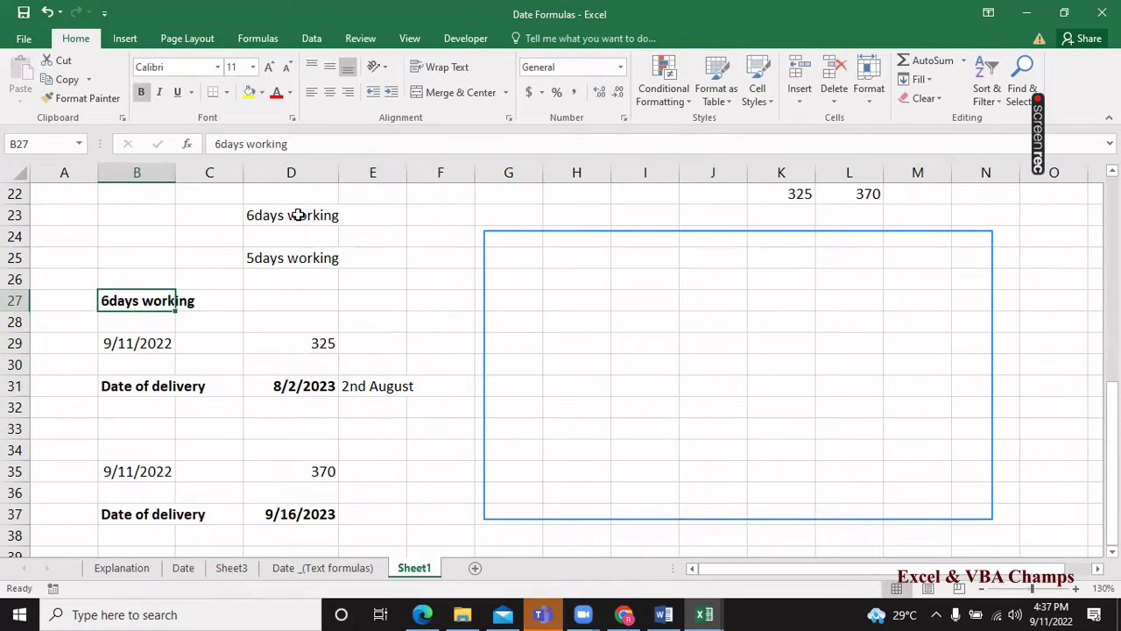
{"action": "key", "text": "ctrl+x"}
{"action": "key", "text": "Down"}
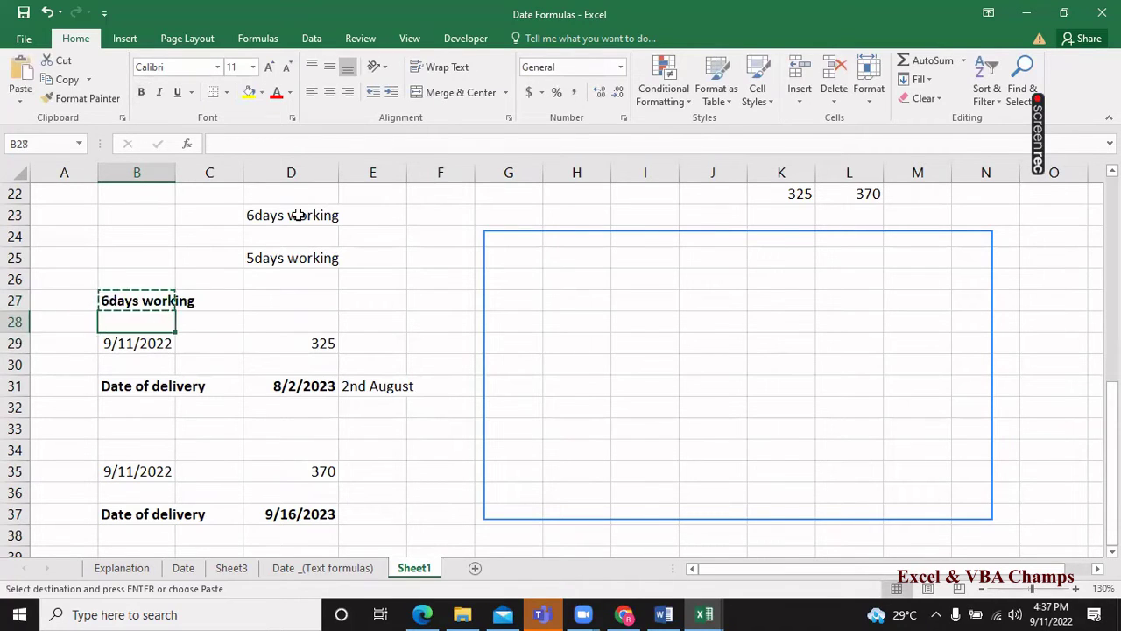
{"action": "key", "text": "ctrl+v"}
Copy the label to B34 and change it to '5days working'.
{"action": "key", "text": "ctrl+c"}
{"action": "key", "text": "Down"}
{"action": "key", "text": "Down"}
{"action": "key", "text": "Down"}
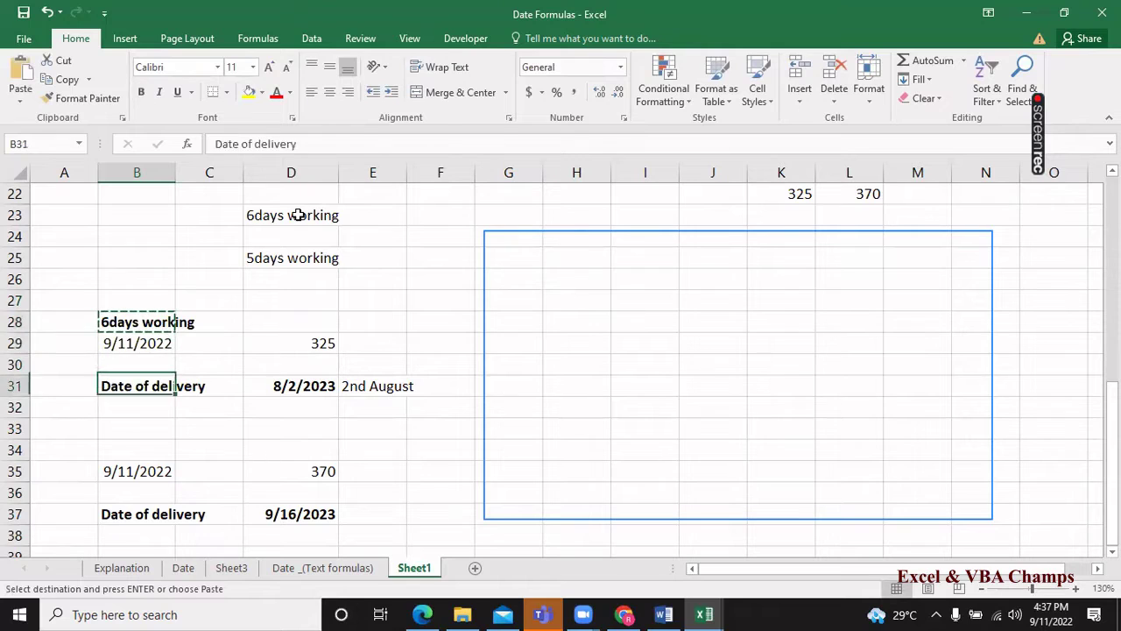
{"action": "key", "text": "Down"}
{"action": "key", "text": "Down"}
{"action": "key", "text": "Down"}
{"action": "key", "text": "ctrl+v"}
{"action": "key", "text": "F2"}
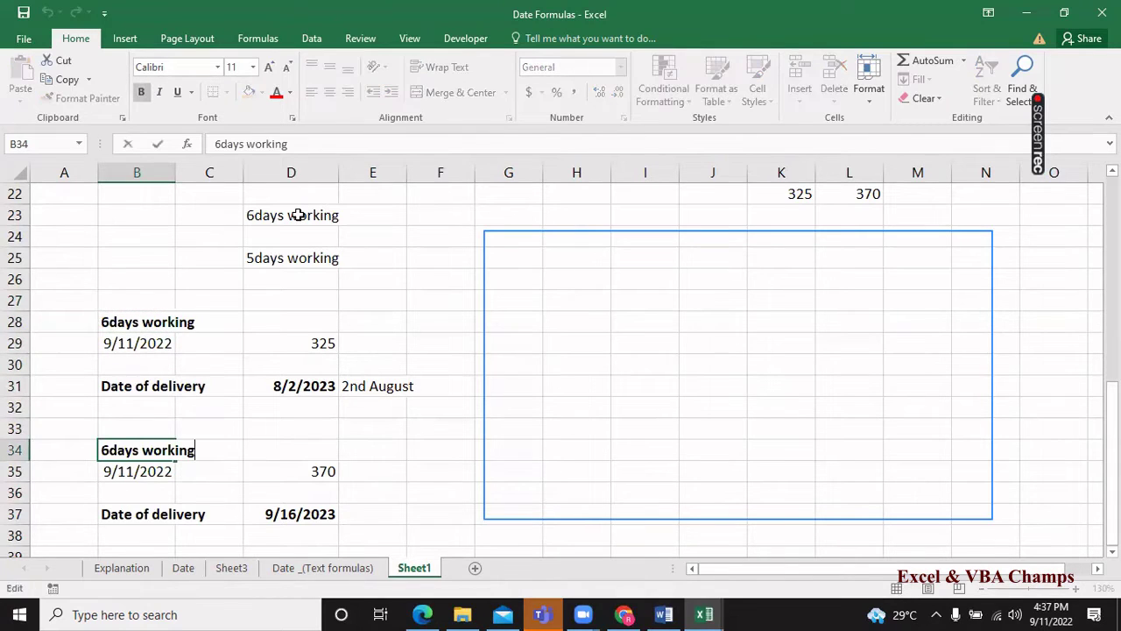
{"action": "key", "text": "ctrl+Left"}
{"action": "key", "text": "ctrl+Left"}
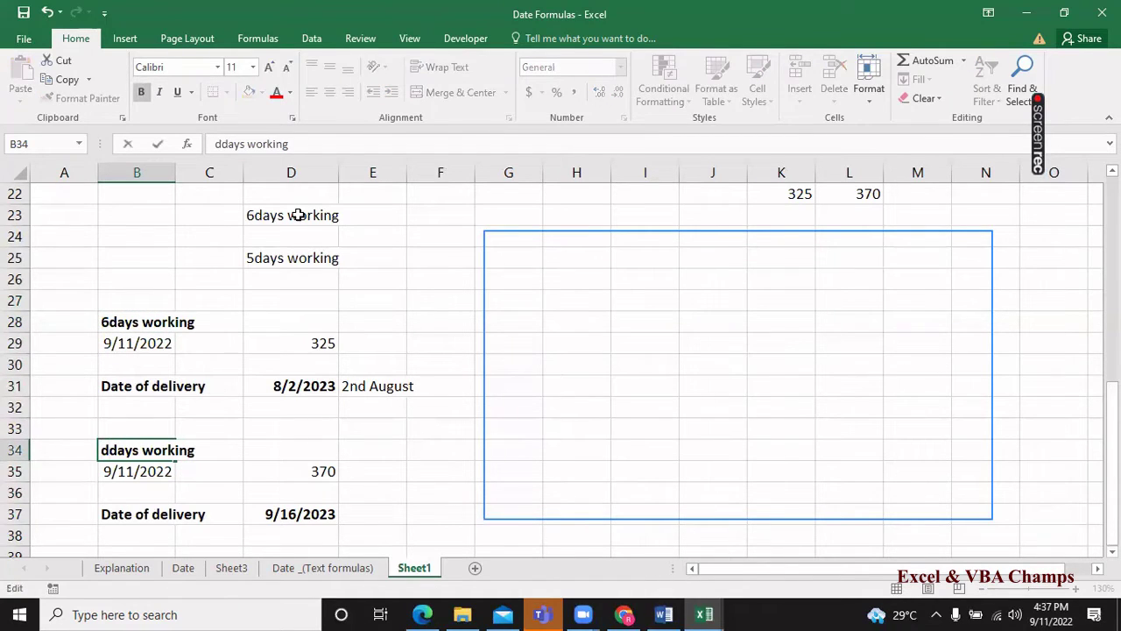
{"action": "key", "text": "Delete"}
{"action": "type", "text": "5"}
{"action": "key", "text": "Return"}
Add the note '18th June' beside the first delivery date.
{"action": "key", "text": "Up"}
{"action": "key", "text": "Right"}
{"action": "key", "text": "Down"}
{"action": "key", "text": "Down"}
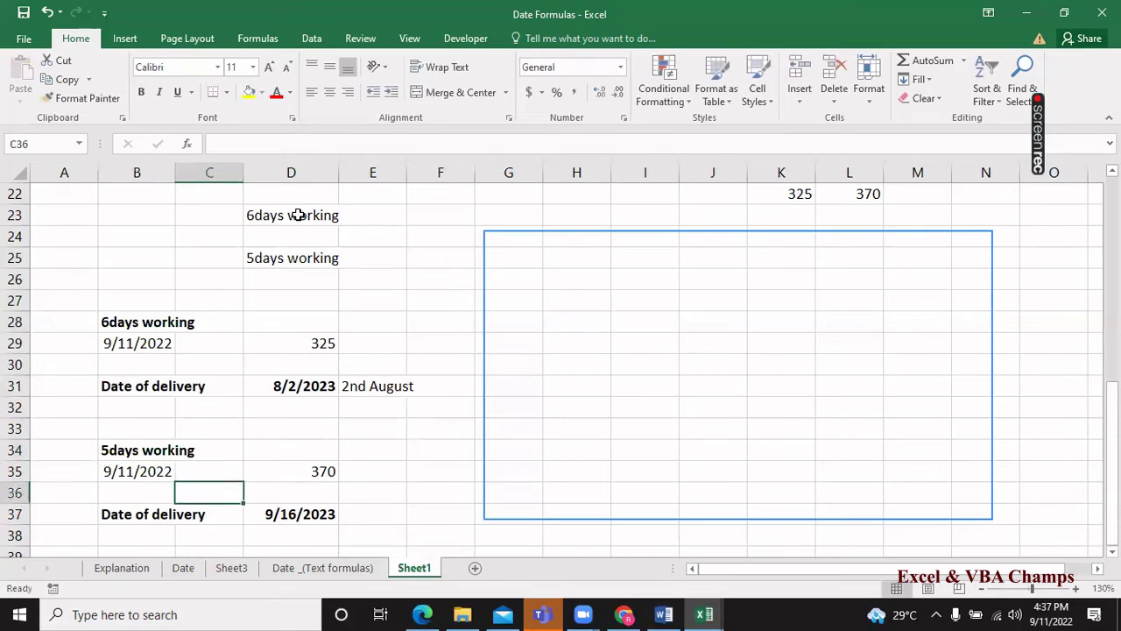
{"action": "key", "text": "Right"}
{"action": "key", "text": "Down"}
{"action": "key", "text": "Up"}
{"action": "key", "text": "Up"}
{"action": "key", "text": "Up"}
{"action": "key", "text": "Up"}
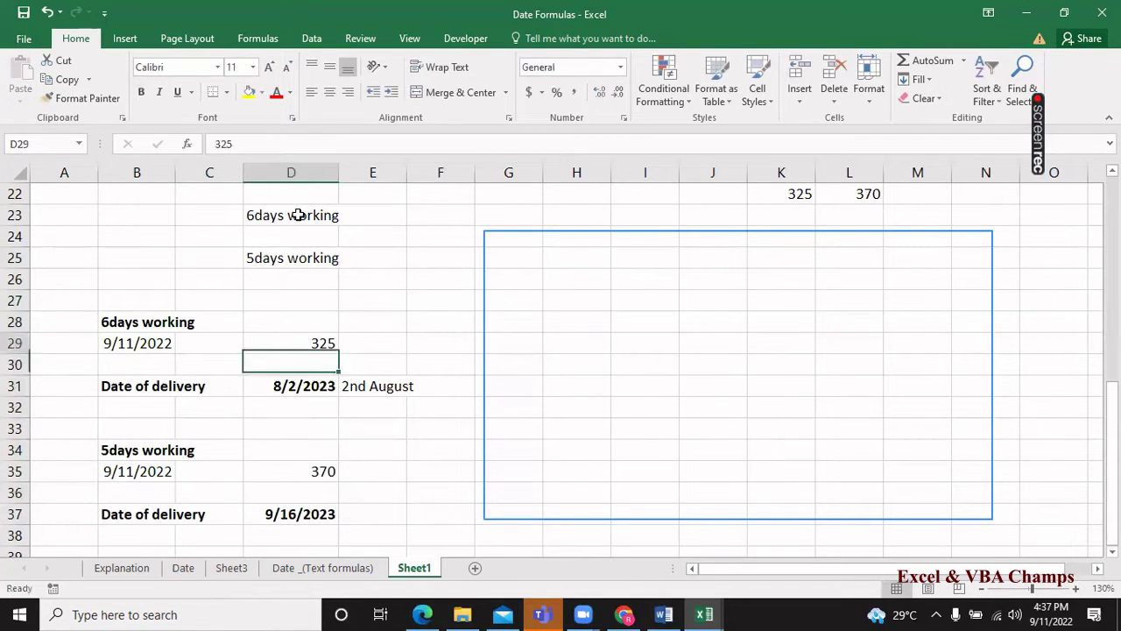
{"action": "key", "text": "Up"}
{"action": "key", "text": "Up"}
{"action": "key", "text": "Up"}
{"action": "key", "text": "Up"}
{"action": "key", "text": "Up"}
{"action": "key", "text": "Up"}
{"action": "key", "text": "Up"}
{"action": "key", "text": "Up"}
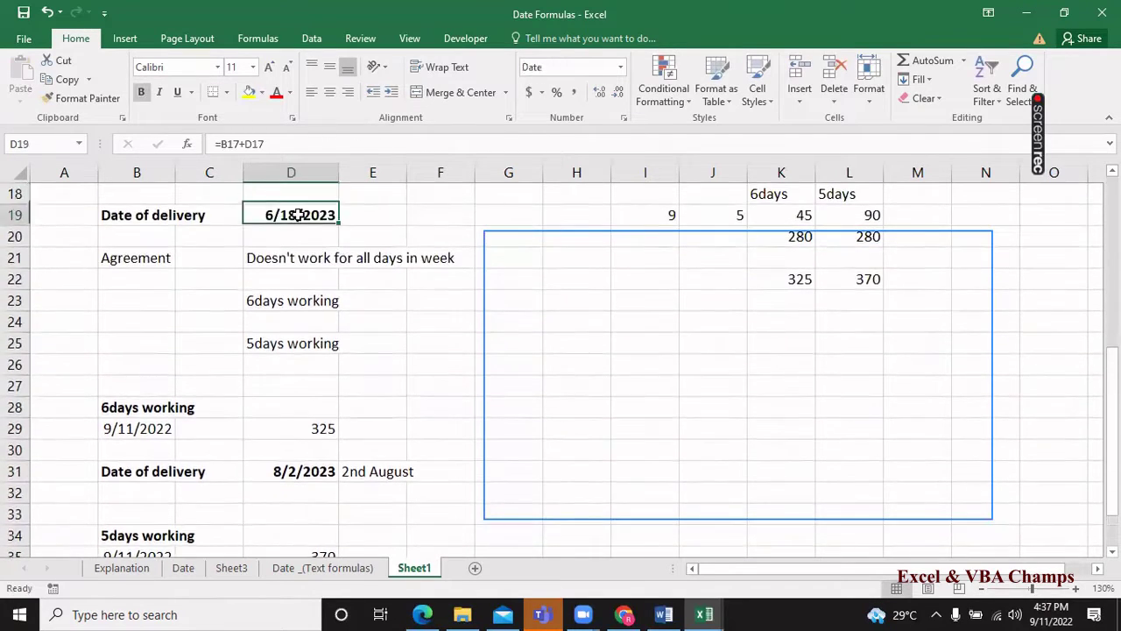
{"action": "key", "text": "Right"}
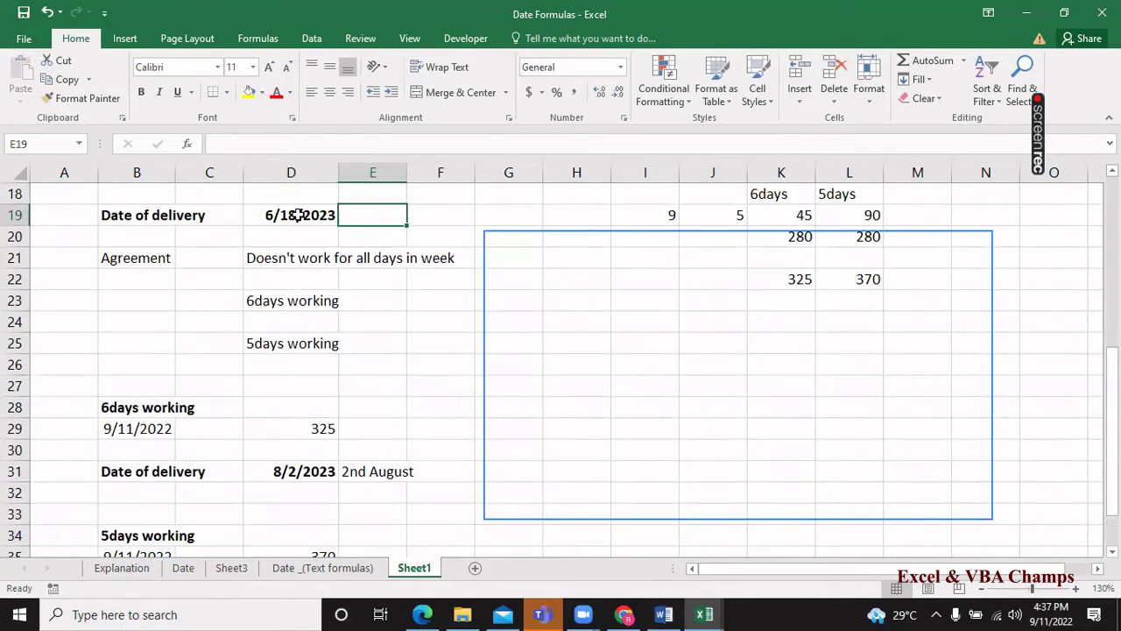
{"action": "type", "text": "18th Jun"}
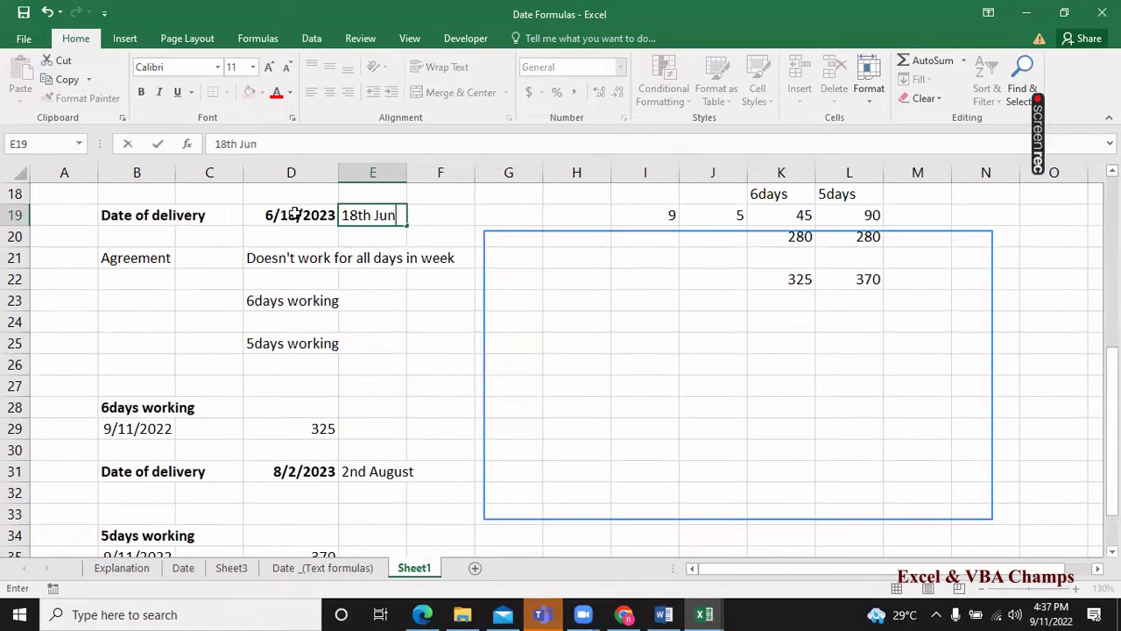
{"action": "type", "text": "e"}
{"action": "key", "text": "Return"}
Add the note '16th September' in E37 beside the second delivery date.
{"action": "key", "text": "Down"}
{"action": "key", "text": "Down"}
{"action": "key", "text": "Down"}
{"action": "key", "text": "Down"}
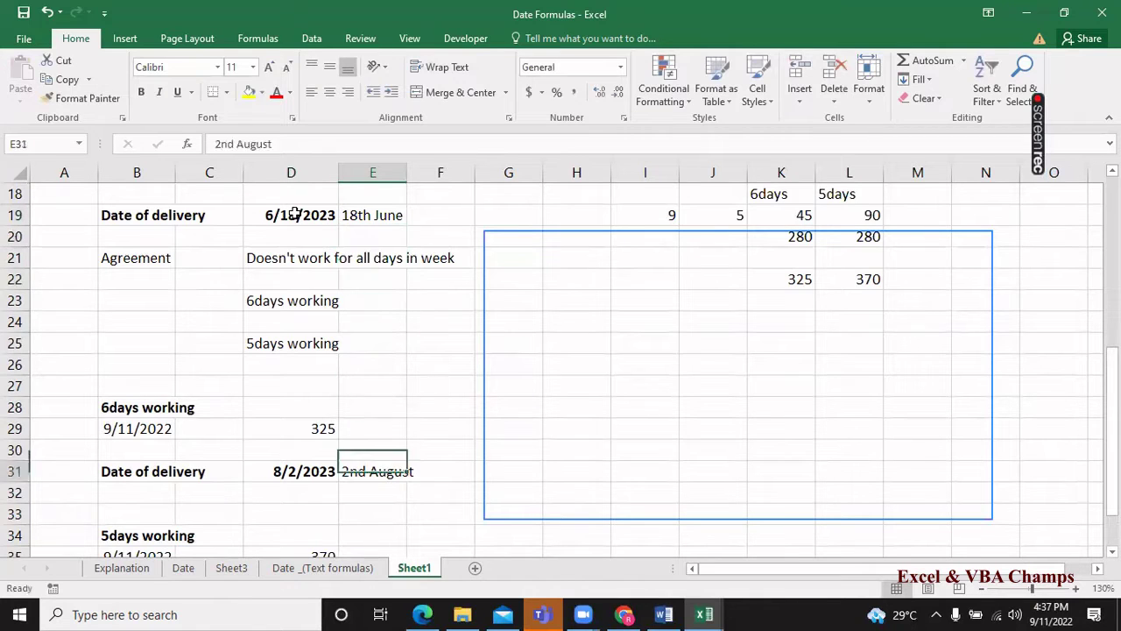
{"action": "key", "text": "Down"}
{"action": "key", "text": "Down"}
{"action": "key", "text": "Down"}
{"action": "key", "text": "Up"}
{"action": "key", "text": "Up"}
{"action": "type", "text": "1"}
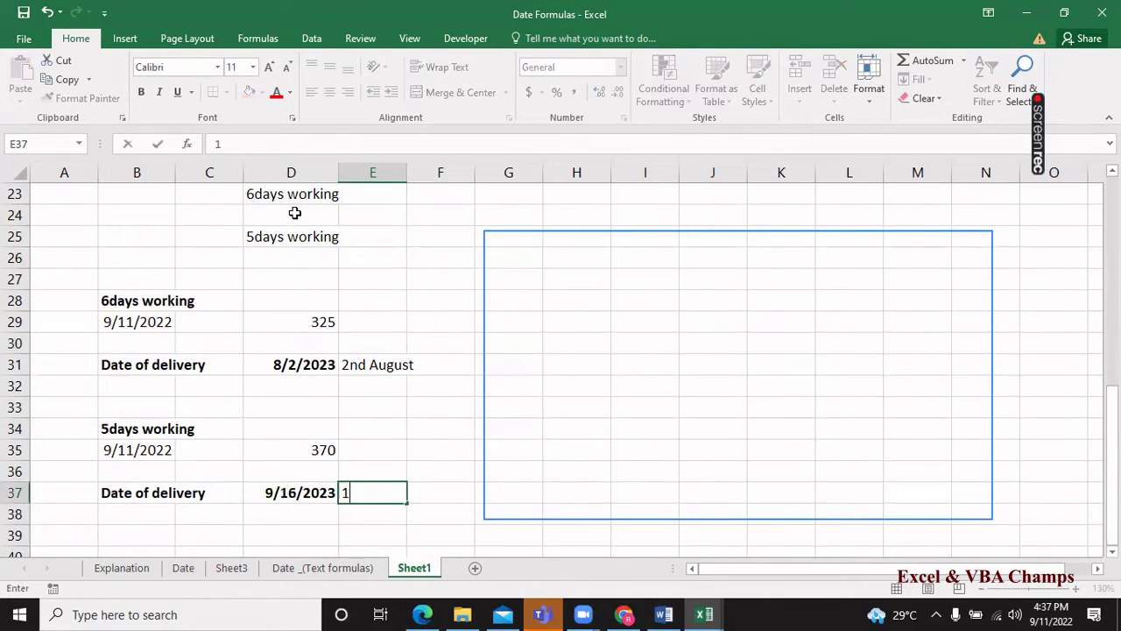
{"action": "type", "text": "6th Sep"}
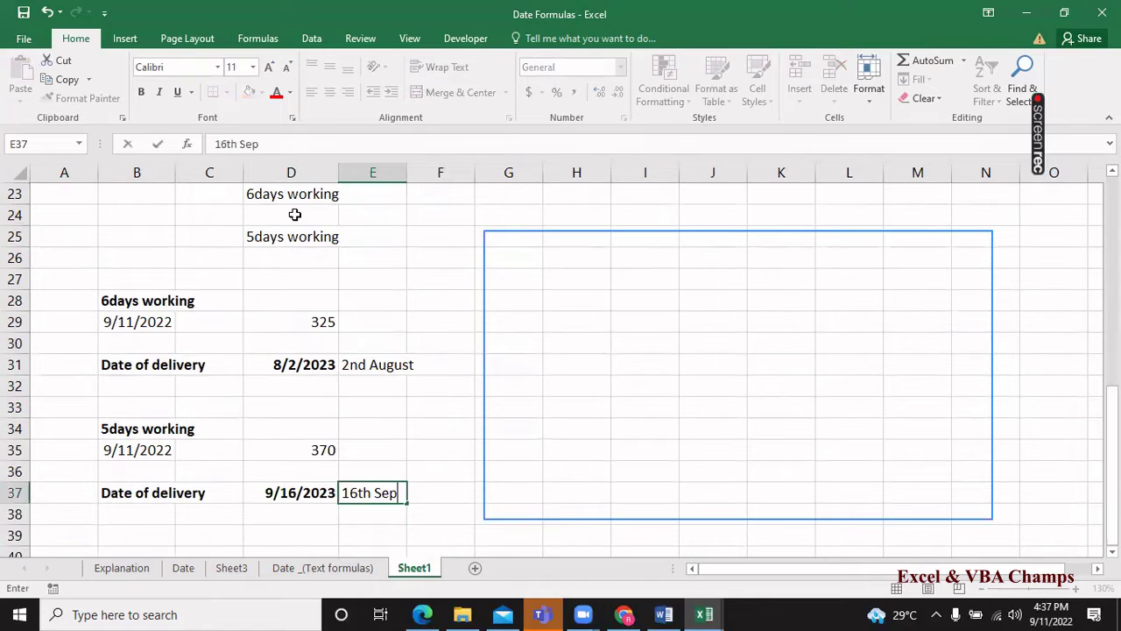
{"action": "type", "text": "tember"}
{"action": "key", "text": "Return"}
Review the two delivery-date formulas in column D and the note in D23.
{"action": "key", "text": "Up"}
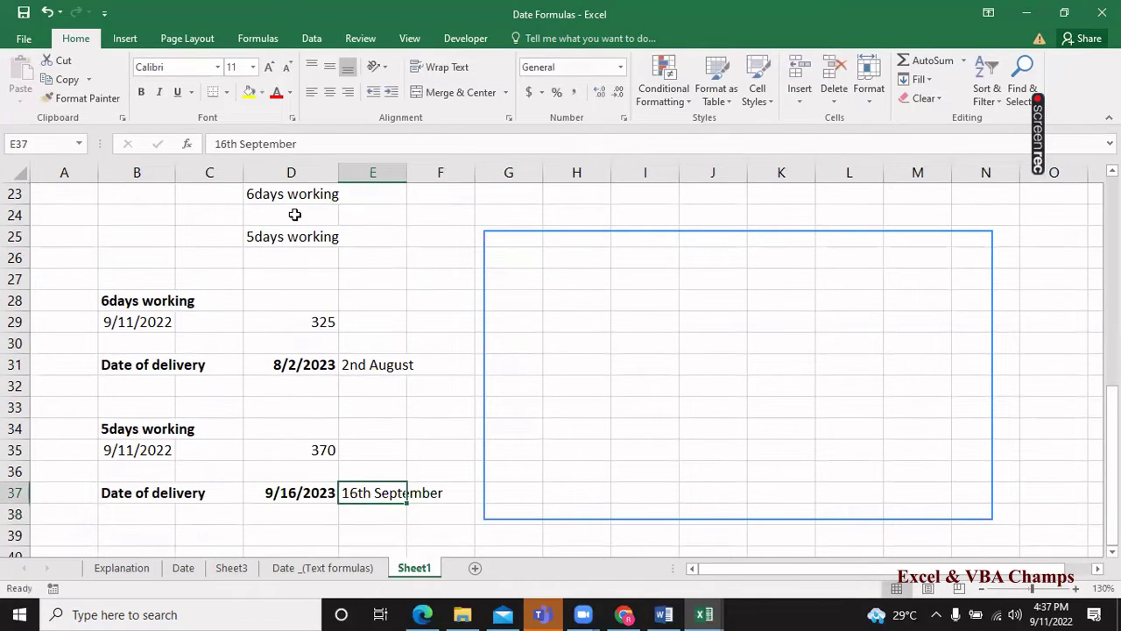
{"action": "key", "text": "Left"}
{"action": "key", "text": "Up"}
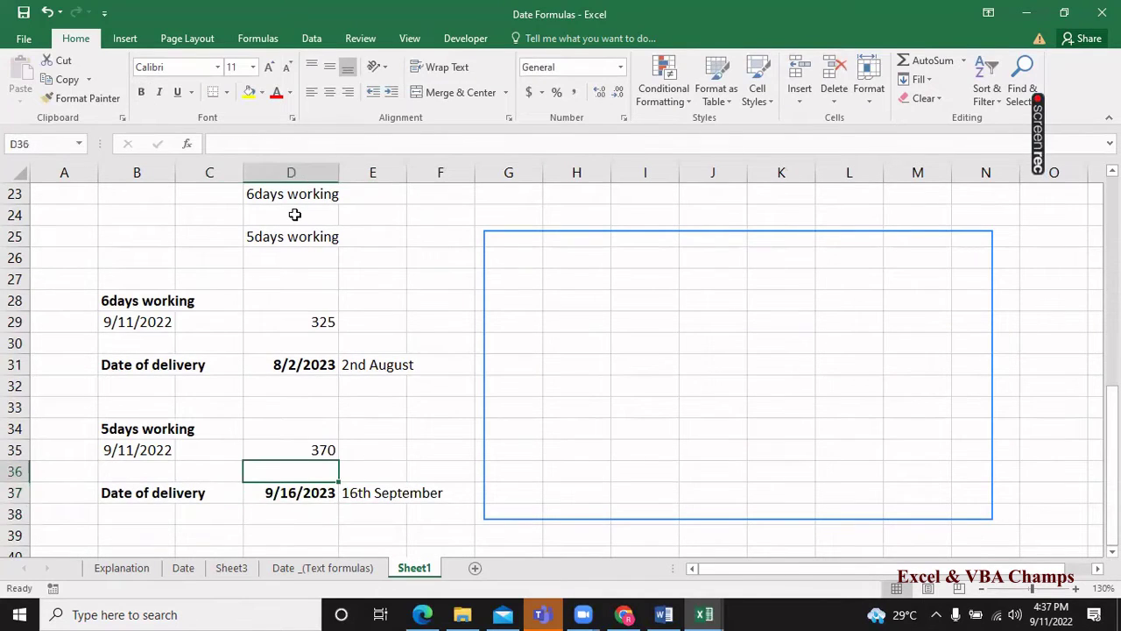
{"action": "key", "text": "Up"}
{"action": "key", "text": "Up"}
{"action": "key", "text": "Up"}
{"action": "key", "text": "Up"}
{"action": "key", "text": "Up"}
{"action": "key", "text": "Up"}
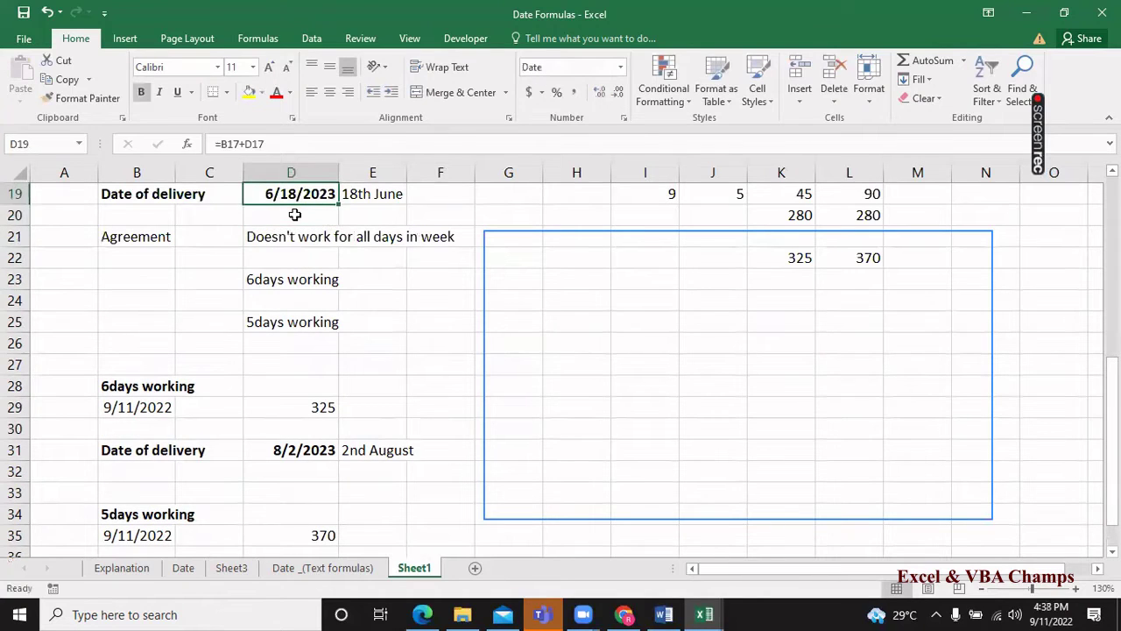
{"action": "key", "text": "Down"}
{"action": "key", "text": "Down"}
{"action": "key", "text": "Down"}
{"action": "key", "text": "Down"}
{"action": "key", "text": "Down"}
{"action": "key", "text": "Down"}
{"action": "key", "text": "Down"}
{"action": "key", "text": "Up"}
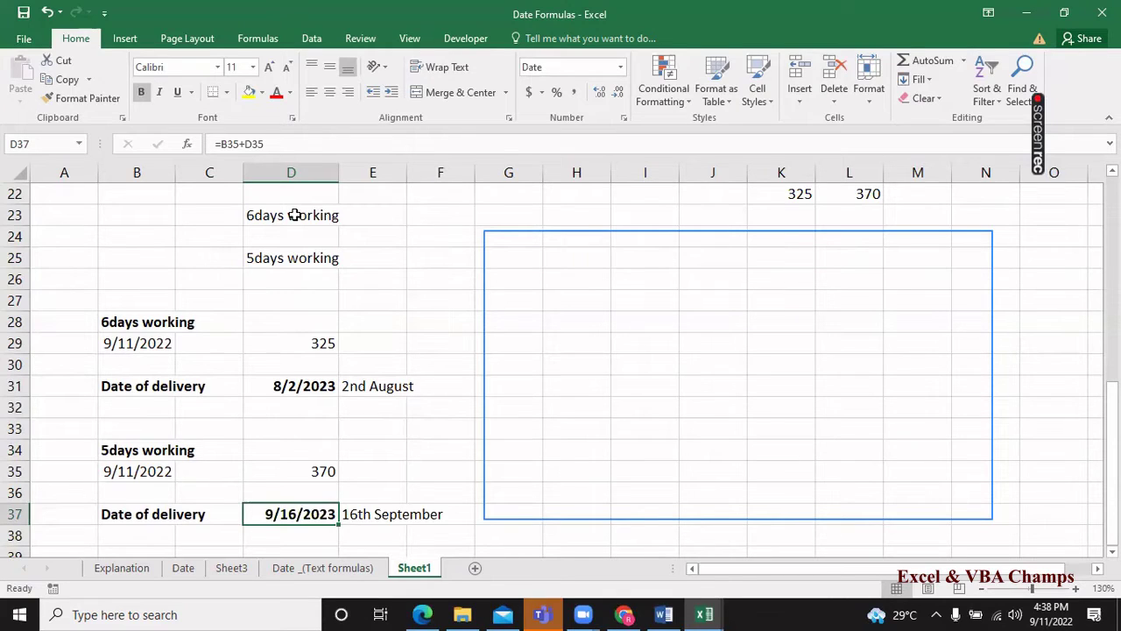
{"action": "left_click", "coordinate": [293, 215]}
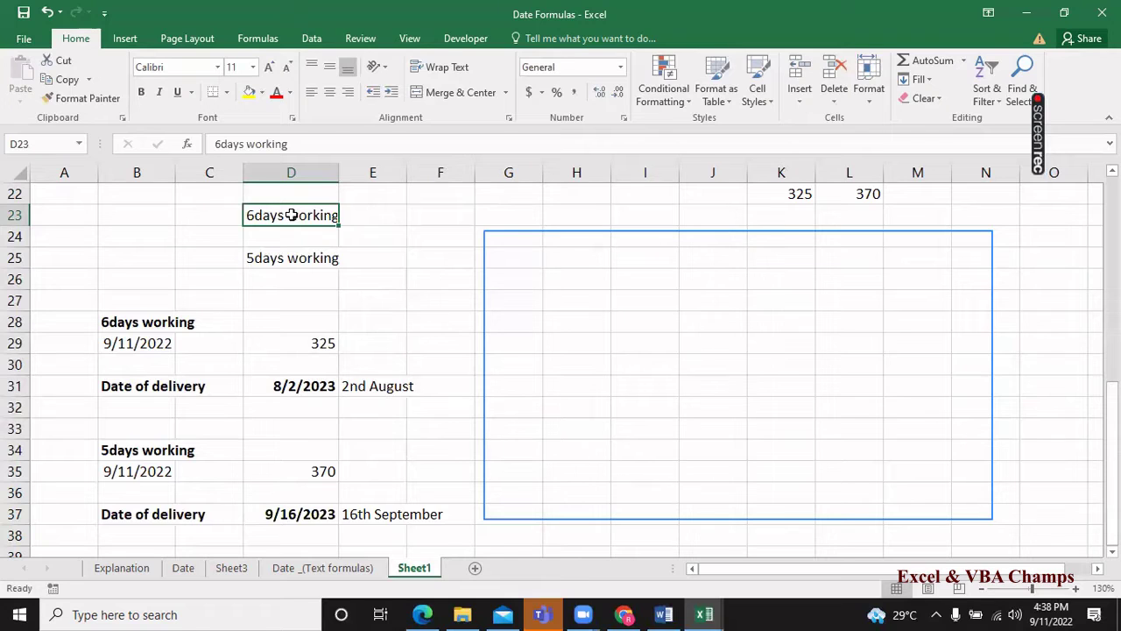
Select the estimate area from column B to F, rows 16 through 37.
{"action": "key", "text": "Up"}
{"action": "key", "text": "Up"}
{"action": "key", "text": "Up"}
{"action": "key", "text": "Up"}
{"action": "key", "text": "Left"}
{"action": "key", "text": "Left"}
{"action": "key", "text": "Left"}
{"action": "key", "text": "Up"}
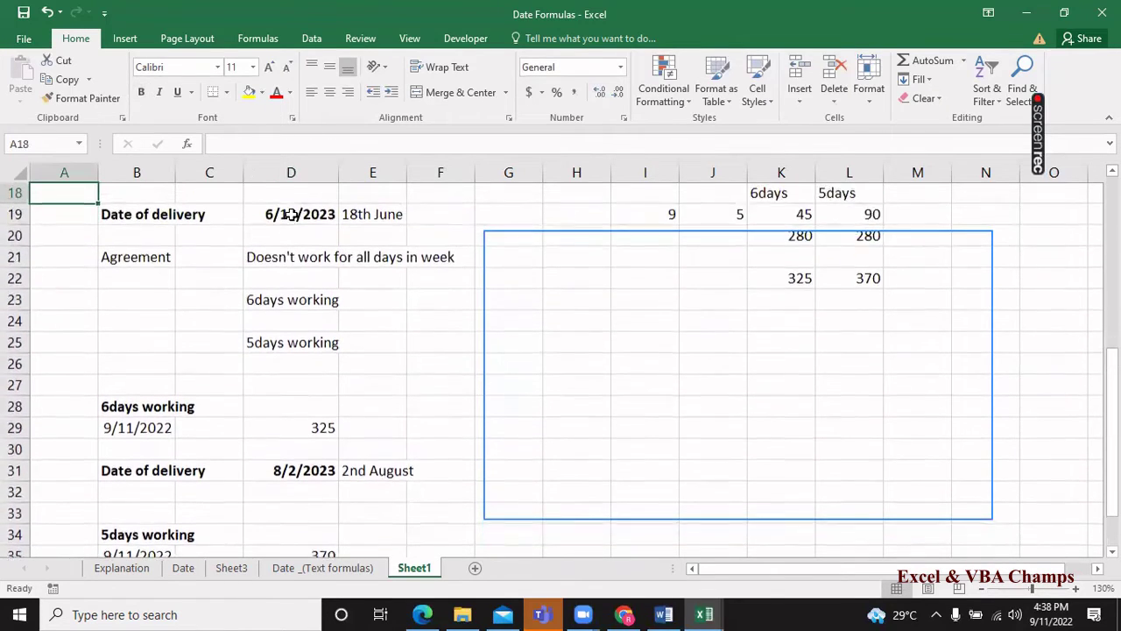
{"action": "key", "text": "Up"}
{"action": "key", "text": "Up"}
{"action": "key", "text": "Up"}
{"action": "key", "text": "Down"}
{"action": "key", "text": "Right"}
{"action": "key", "text": "Right"}
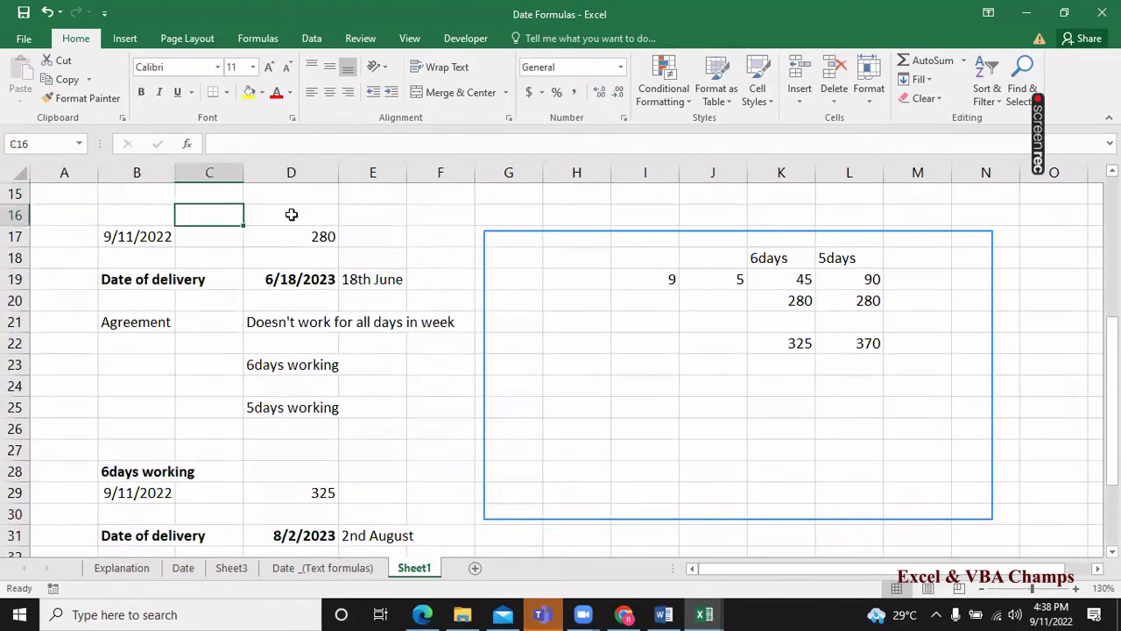
{"action": "key", "text": "Left"}
{"action": "key", "text": "shift+Right"}
{"action": "key", "text": "shift+Right"}
{"action": "key", "text": "shift+Right"}
{"action": "key", "text": "shift+Right"}
{"action": "key", "text": "shift+Down"}
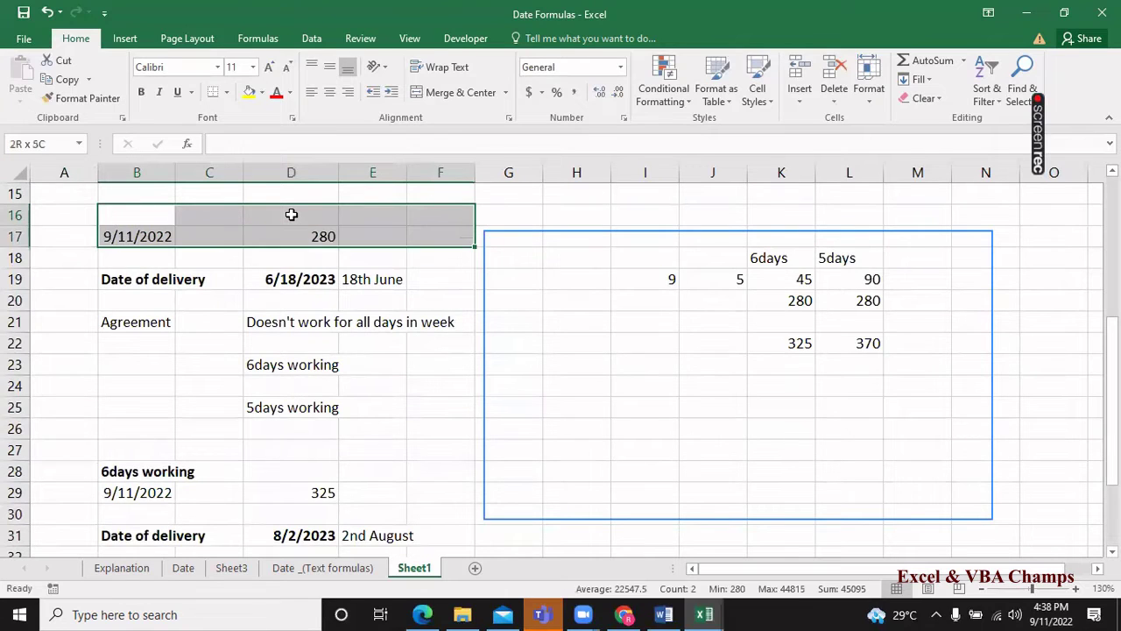
{"action": "key", "text": "shift+Down"}
{"action": "key", "text": "shift+Down"}
{"action": "key", "text": "shift+Down"}
{"action": "key", "text": "shift+Down"}
{"action": "key", "text": "shift+Down"}
{"action": "key", "text": "shift+Down"}
{"action": "key", "text": "shift+Down"}
{"action": "key", "text": "shift+Down"}
{"action": "key", "text": "shift+Down"}
{"action": "key", "text": "shift+Down"}
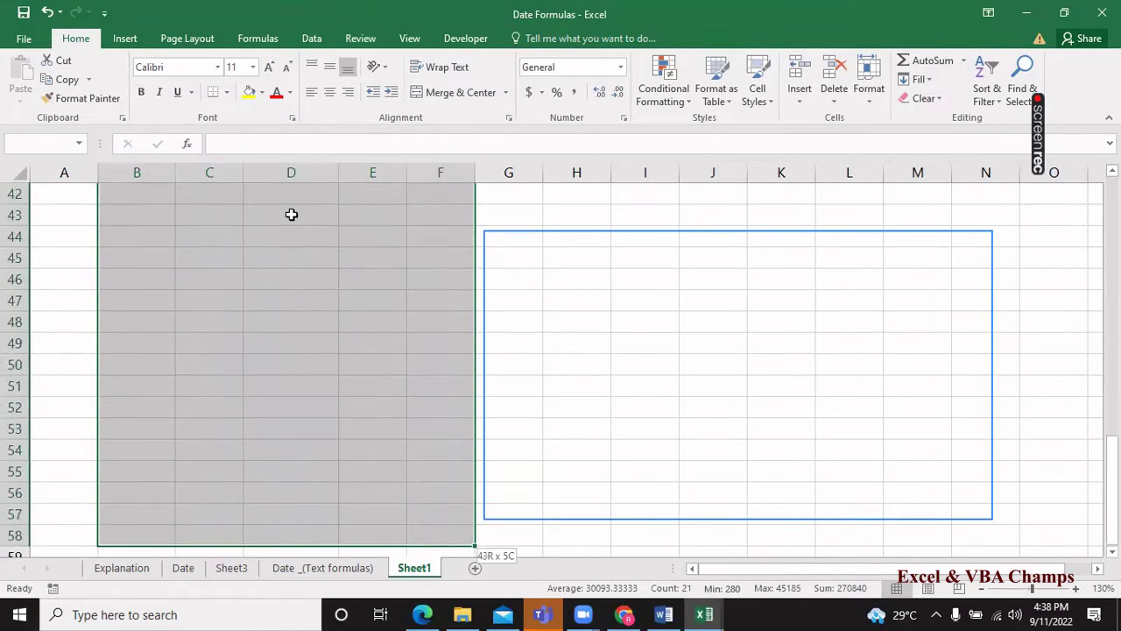
{"action": "key", "text": "shift+Up"}
{"action": "key", "text": "shift+Up"}
{"action": "key", "text": "shift+Up"}
{"action": "key", "text": "shift+Up"}
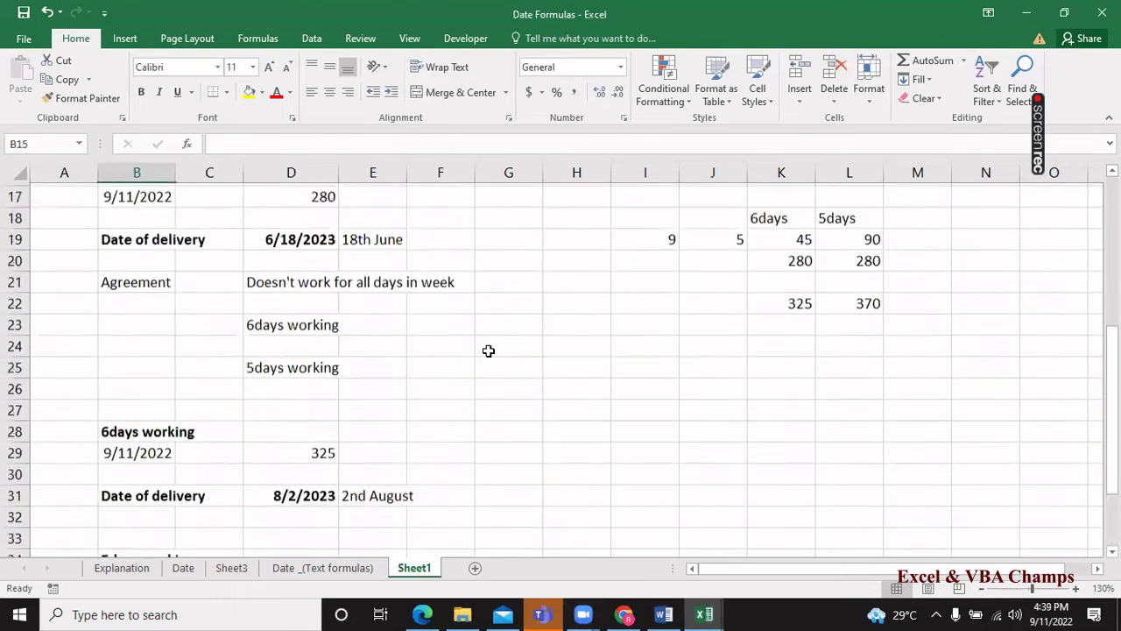
Copy the B17:E19 block holding Today, 280 days and the delivery date.
{"action": "key", "text": "Up"}
{"action": "key", "text": "Up"}
{"action": "key", "text": "Up"}
{"action": "key", "text": "Up"}
{"action": "key", "text": "Up"}
{"action": "key", "text": "Up"}
{"action": "key", "text": "Up"}
{"action": "key", "text": "Up"}
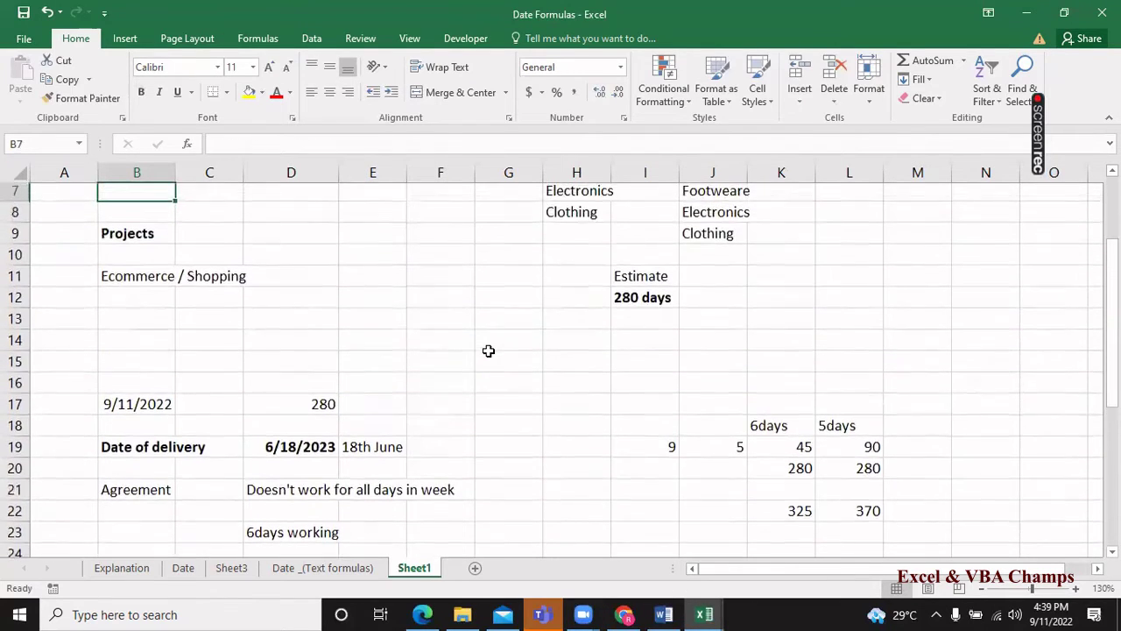
{"action": "key", "text": "Up"}
{"action": "key", "text": "Up"}
{"action": "key", "text": "Up"}
{"action": "key", "text": "Up"}
{"action": "key", "text": "Up"}
{"action": "key", "text": "Up"}
{"action": "key", "text": "Down"}
{"action": "key", "text": "Down"}
{"action": "key", "text": "Down"}
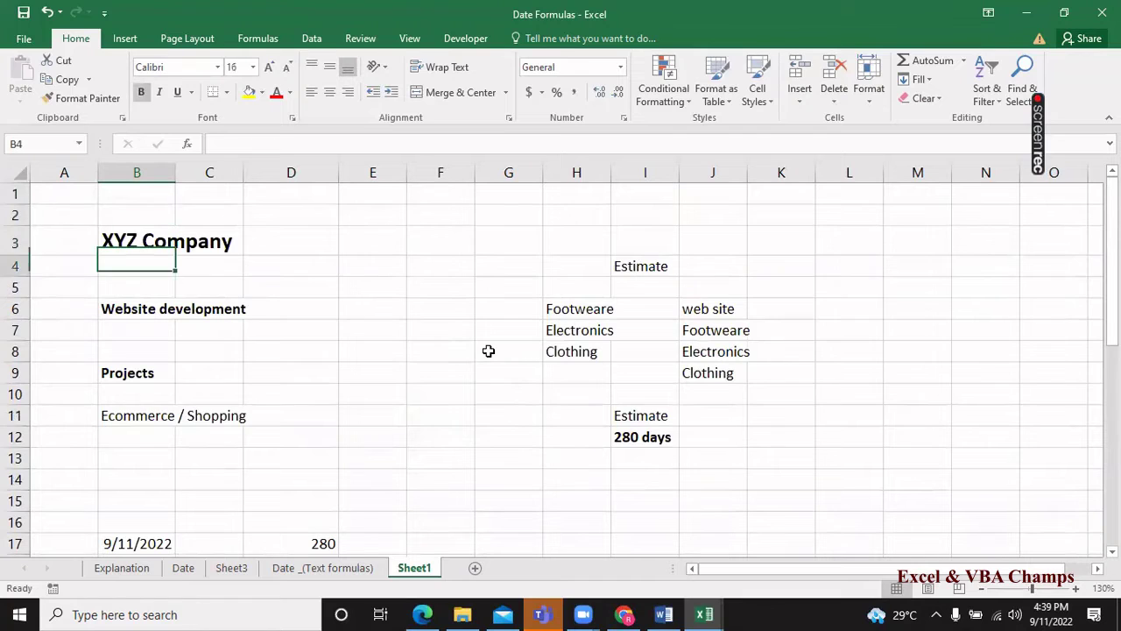
{"action": "key", "text": "Down"}
{"action": "key", "text": "Down"}
{"action": "key", "text": "Down"}
{"action": "key", "text": "Down"}
{"action": "key", "text": "Down"}
{"action": "key", "text": "Down"}
{"action": "key", "text": "Up"}
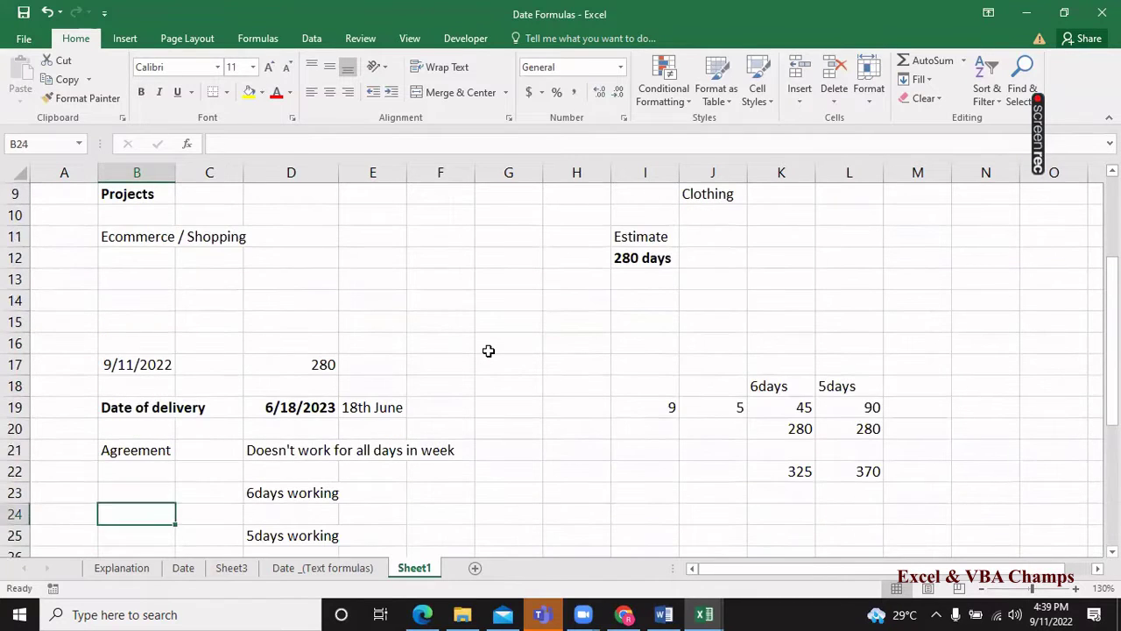
{"action": "key", "text": "Up"}
{"action": "key", "text": "Up"}
{"action": "key", "text": "Up"}
{"action": "key", "text": "Up"}
{"action": "key", "text": "Up"}
{"action": "key", "text": "Up"}
{"action": "key", "text": "Up"}
{"action": "key", "text": "shift+Down"}
{"action": "key", "text": "shift+Down"}
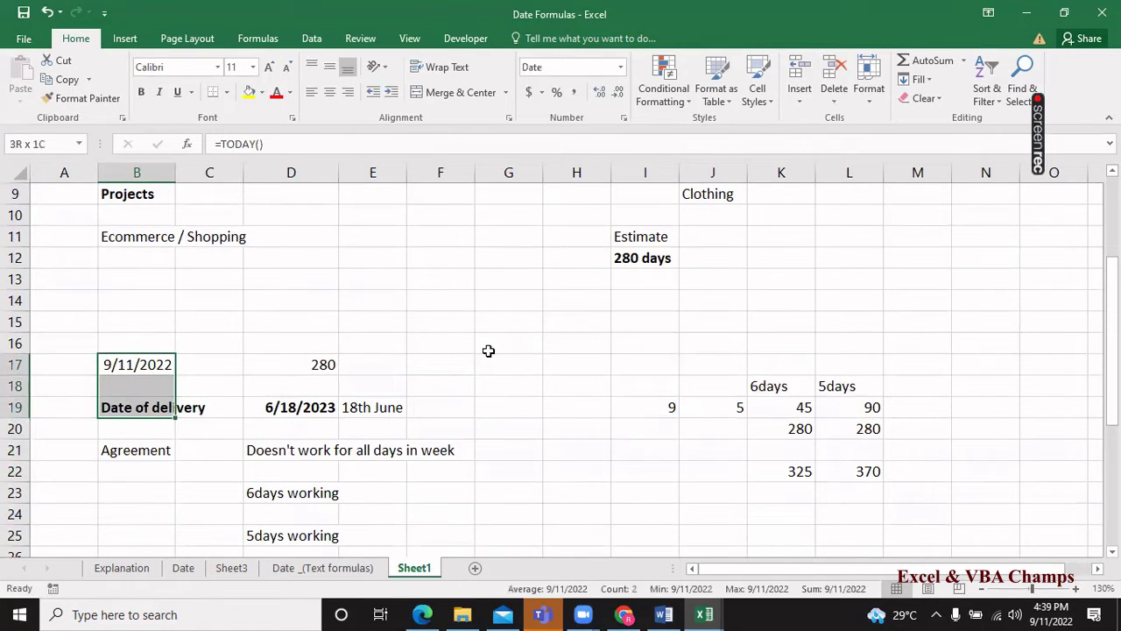
{"action": "key", "text": "shift+Right"}
{"action": "key", "text": "shift+Right"}
{"action": "key", "text": "shift+Right"}
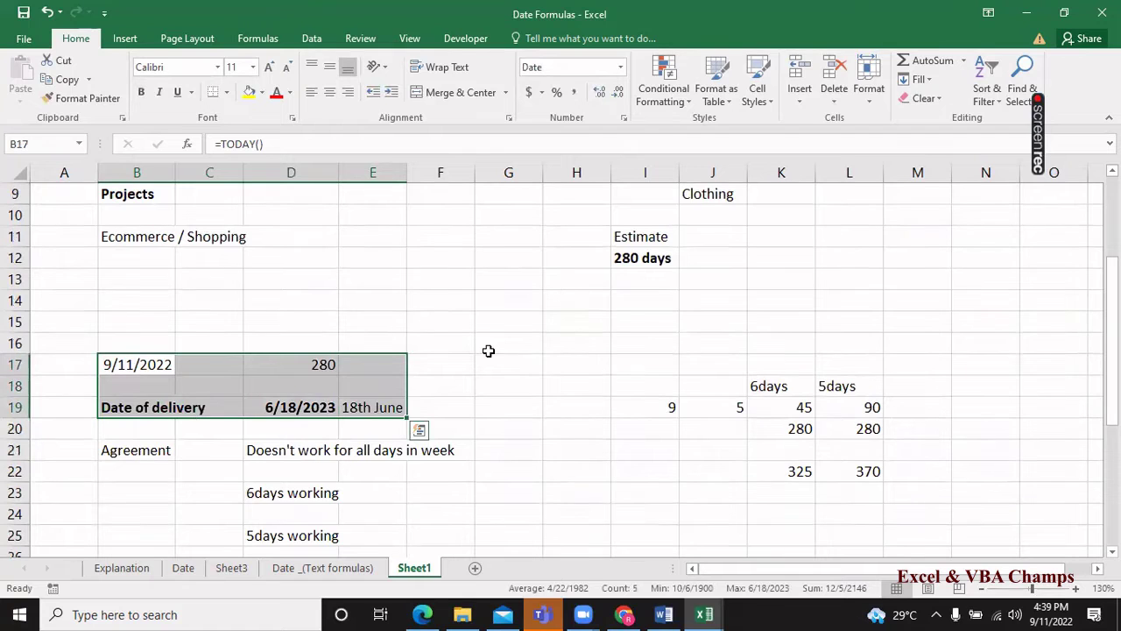
{"action": "key", "text": "ctrl+c"}
{"action": "key", "text": "Down"}
{"action": "key", "text": "Down"}
{"action": "key", "text": "Down"}
{"action": "key", "text": "Down"}
{"action": "key", "text": "Down"}
{"action": "key", "text": "Down"}
{"action": "key", "text": "Down"}
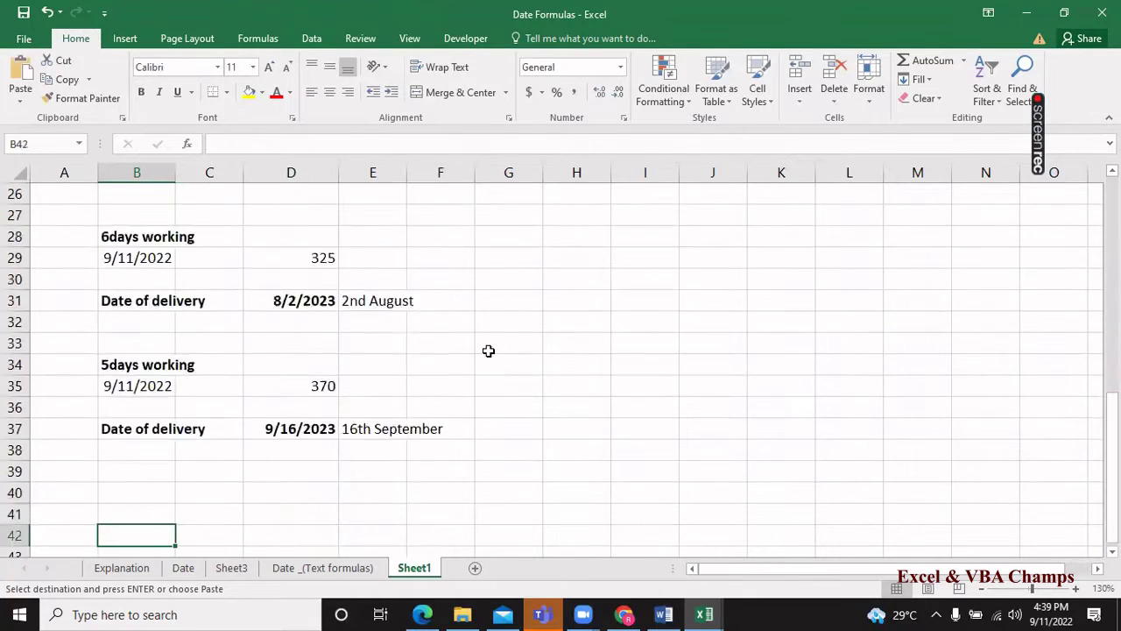
{"action": "key", "text": "Down"}
{"action": "key", "text": "Down"}
{"action": "key", "text": "Down"}
{"action": "key", "text": "Down"}
{"action": "key", "text": "Up"}
{"action": "key", "text": "Up"}
{"action": "key", "text": "Up"}
{"action": "key", "text": "Up"}
{"action": "key", "text": "Up"}
{"action": "key", "text": "Up"}
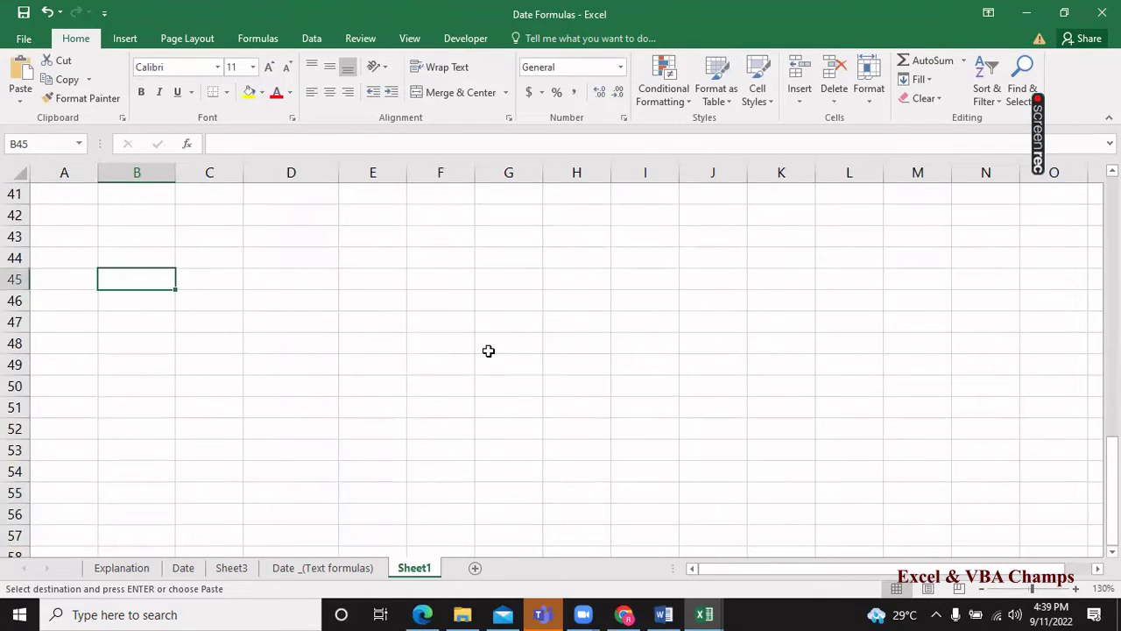
Add Sheet2, zoom in, paste the block at B4 and autofit column B.
{"action": "left_click", "coordinate": [475, 574]}
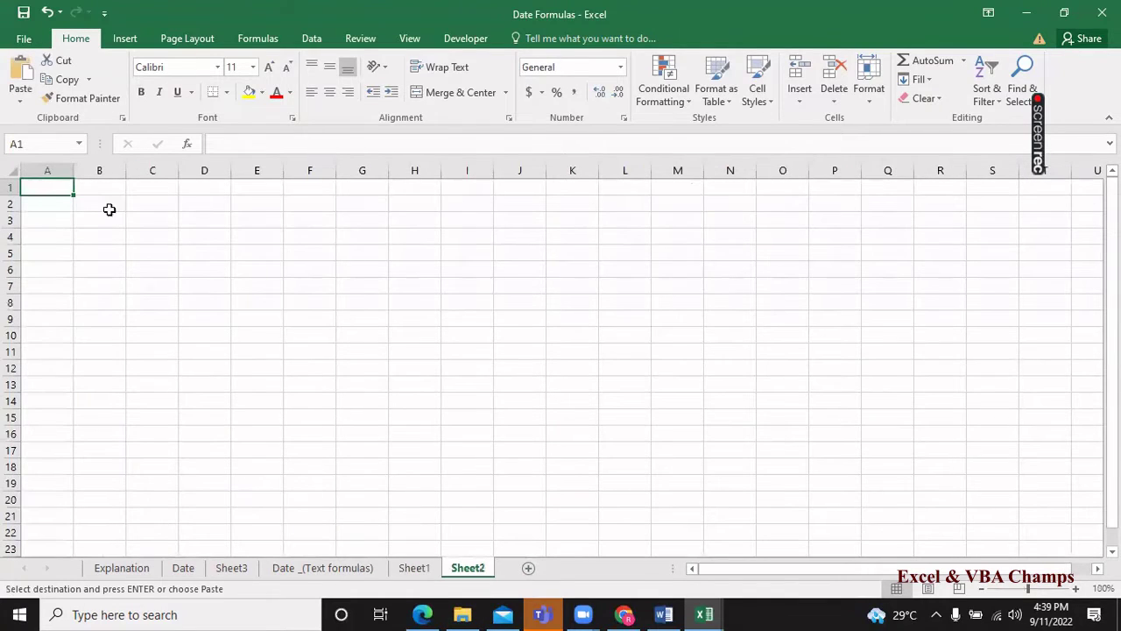
{"action": "left_click", "coordinate": [1076, 589]}
{"action": "left_click", "coordinate": [1076, 589]}
{"action": "left_click", "coordinate": [1076, 588]}
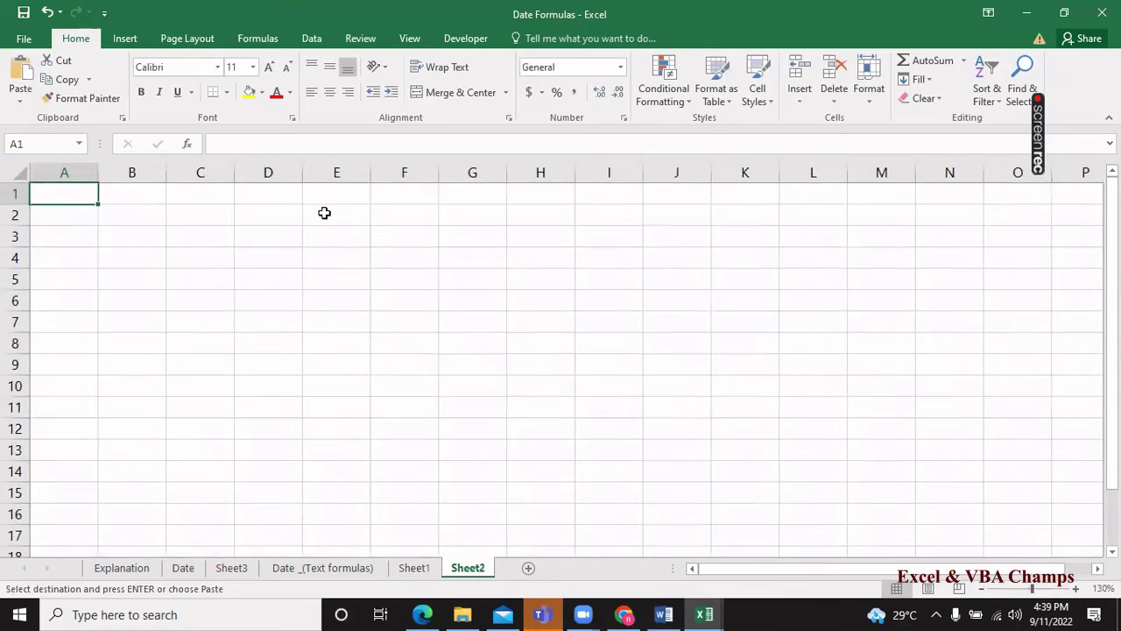
{"action": "left_click", "coordinate": [156, 256]}
{"action": "key", "text": "ctrl+v"}
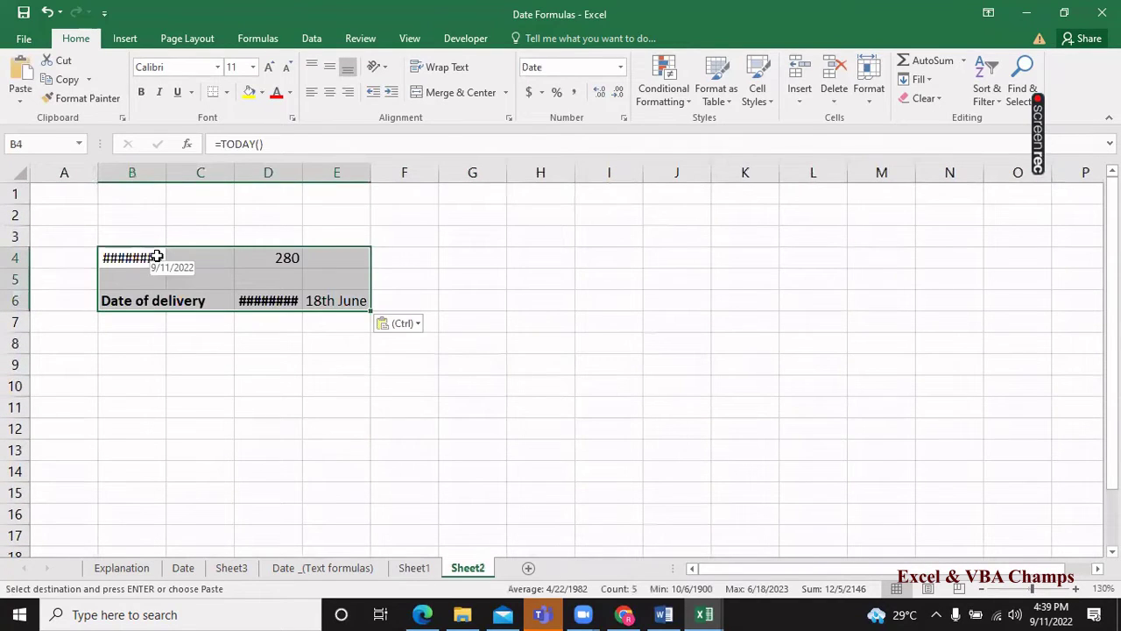
{"action": "double_click", "coordinate": [166, 172]}
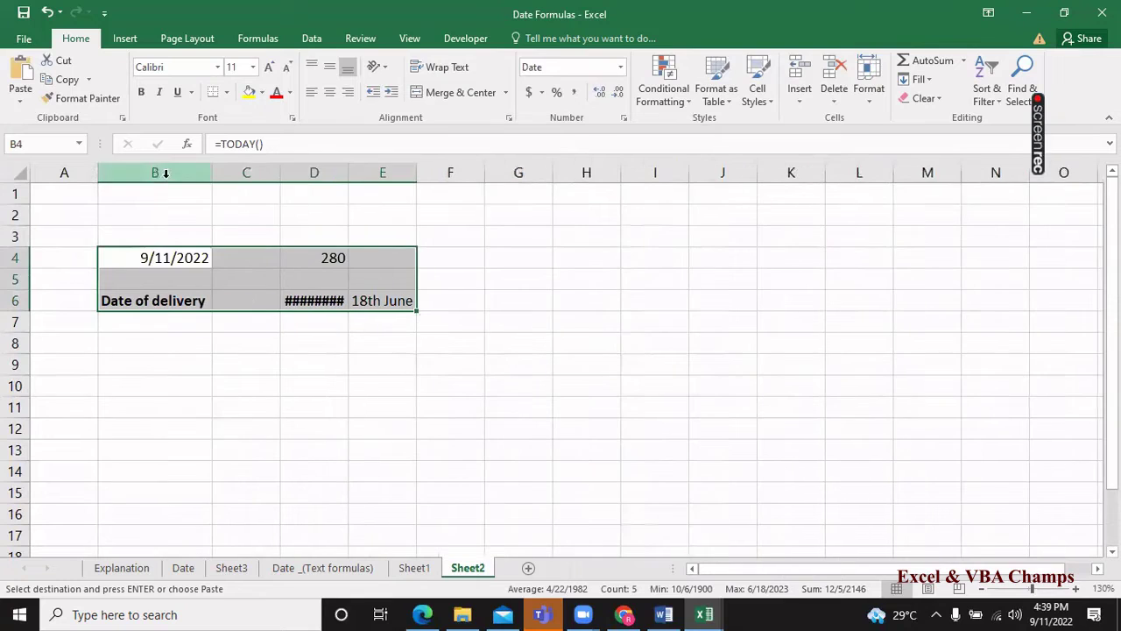
{"action": "left_click", "coordinate": [159, 254]}
Label B3 'Today' and D3 'Days of effort'.
{"action": "key", "text": "Up"}
{"action": "type", "text": "T"}
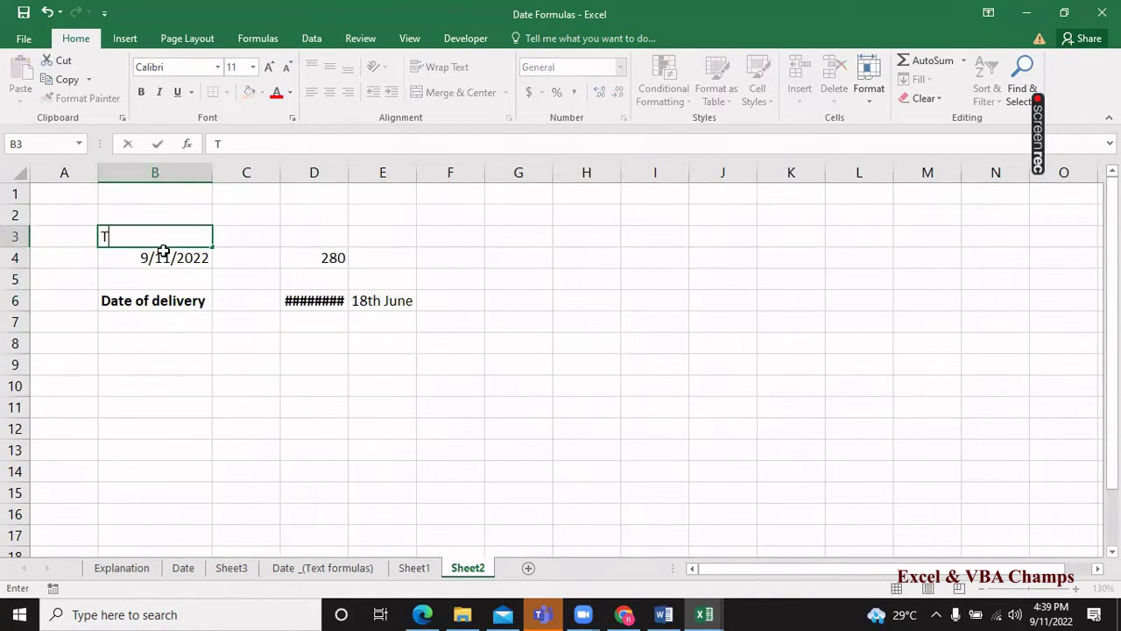
{"action": "type", "text": "oday"}
{"action": "key", "text": "Return"}
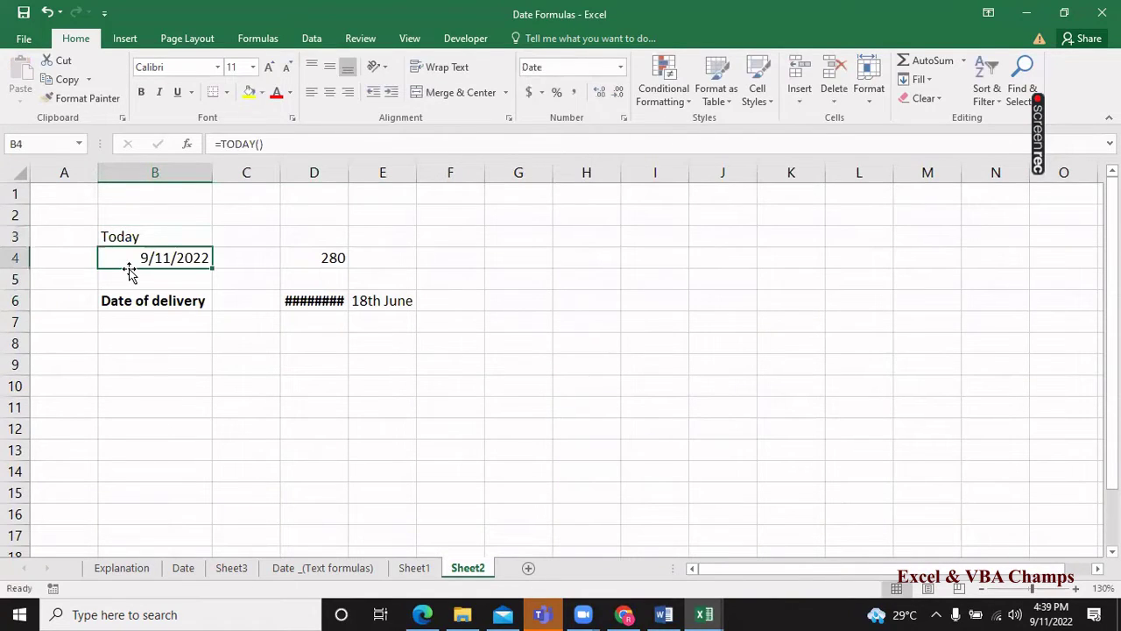
{"action": "key", "text": "Right"}
{"action": "key", "text": "Right"}
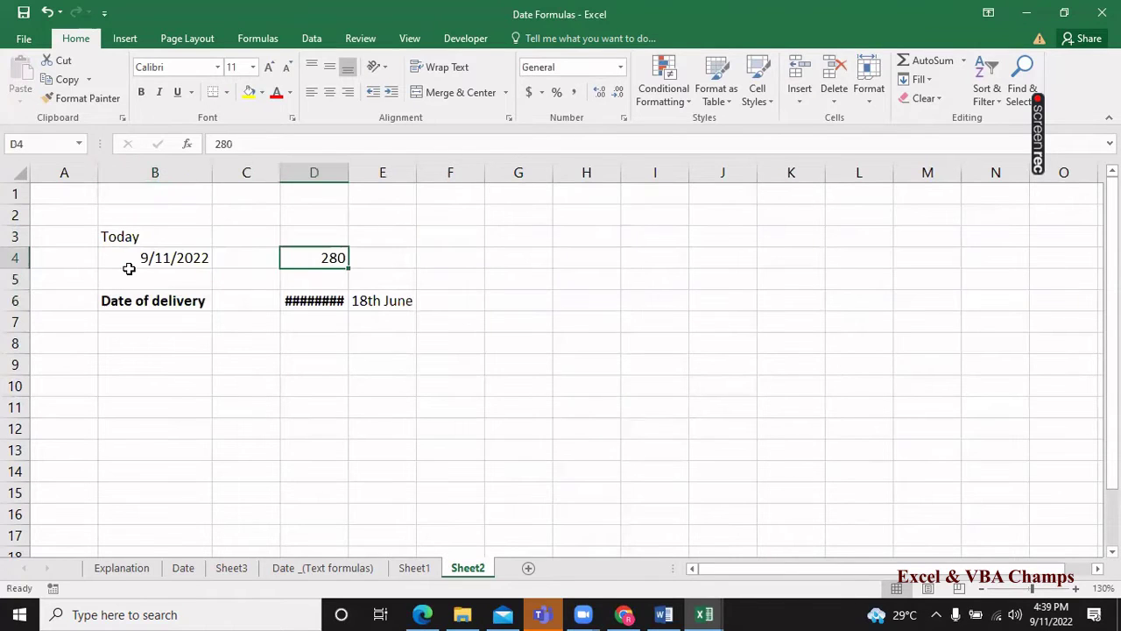
{"action": "key", "text": "Up"}
{"action": "type", "text": "T"}
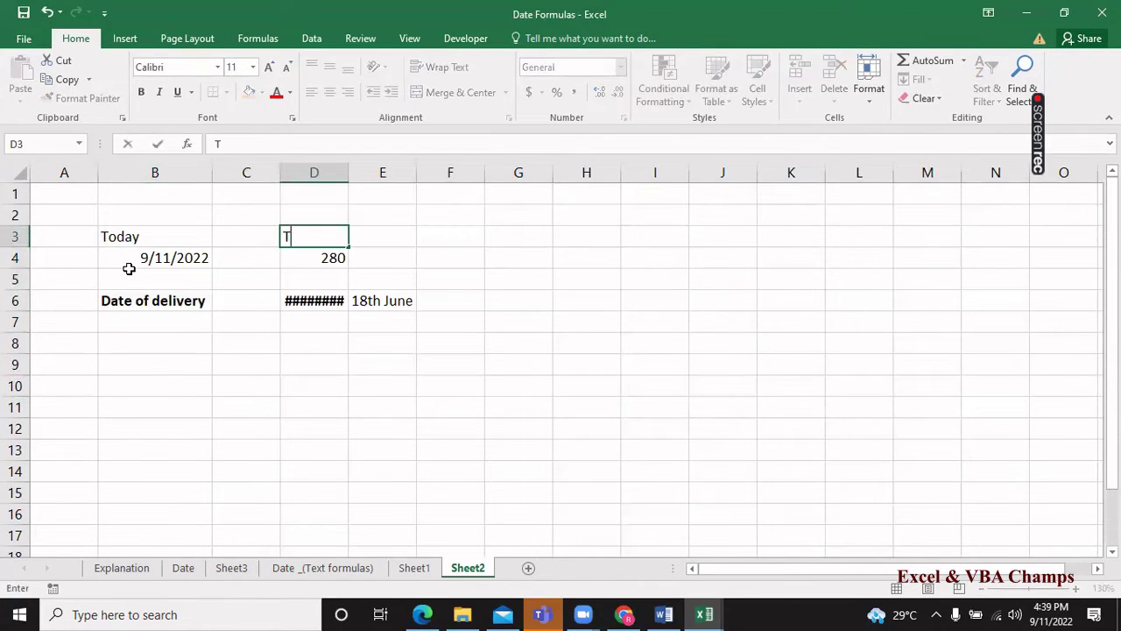
{"action": "type", "text": "otal numb"}
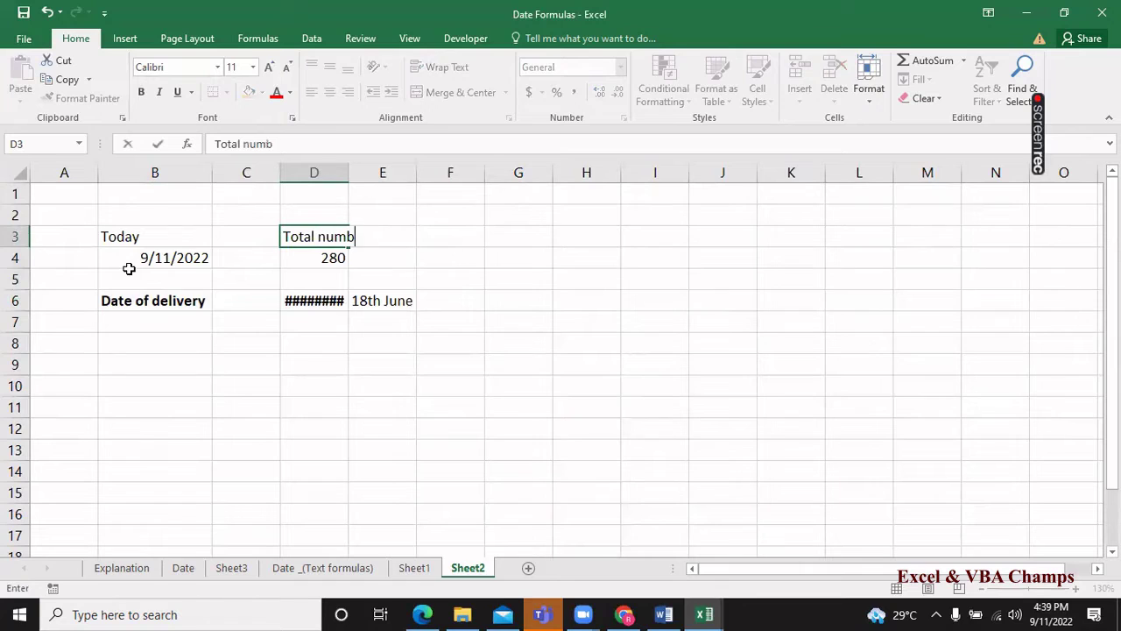
{"action": "type", "text": "er of"}
{"action": "key", "text": "BackSpace"}
{"action": "key", "text": "BackSpace"}
{"action": "key", "text": "BackSpace"}
{"action": "key", "text": "BackSpace"}
{"action": "key", "text": "BackSpace"}
{"action": "key", "text": "BackSpace"}
{"action": "key", "text": "BackSpace"}
{"action": "type", "text": "H"}
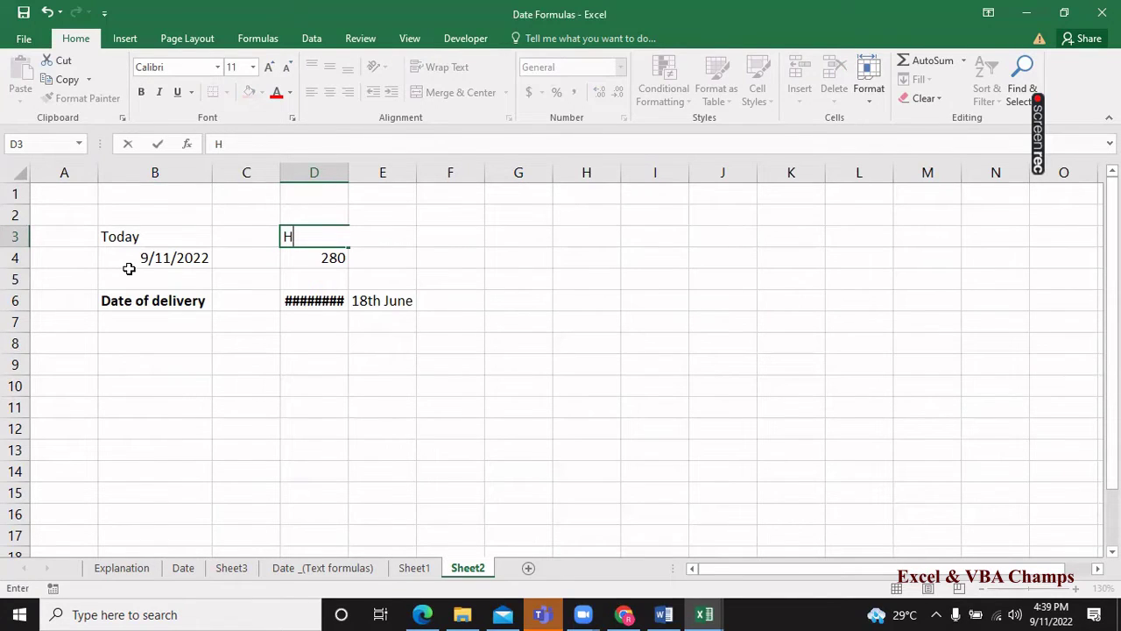
{"action": "key", "text": "BackSpace"}
{"action": "type", "text": "d"}
{"action": "key", "text": "BackSpace"}
{"action": "type", "text": "D"}
{"action": "type", "text": "ays of"}
{"action": "type", "text": " effort"}
{"action": "key", "text": "Return"}
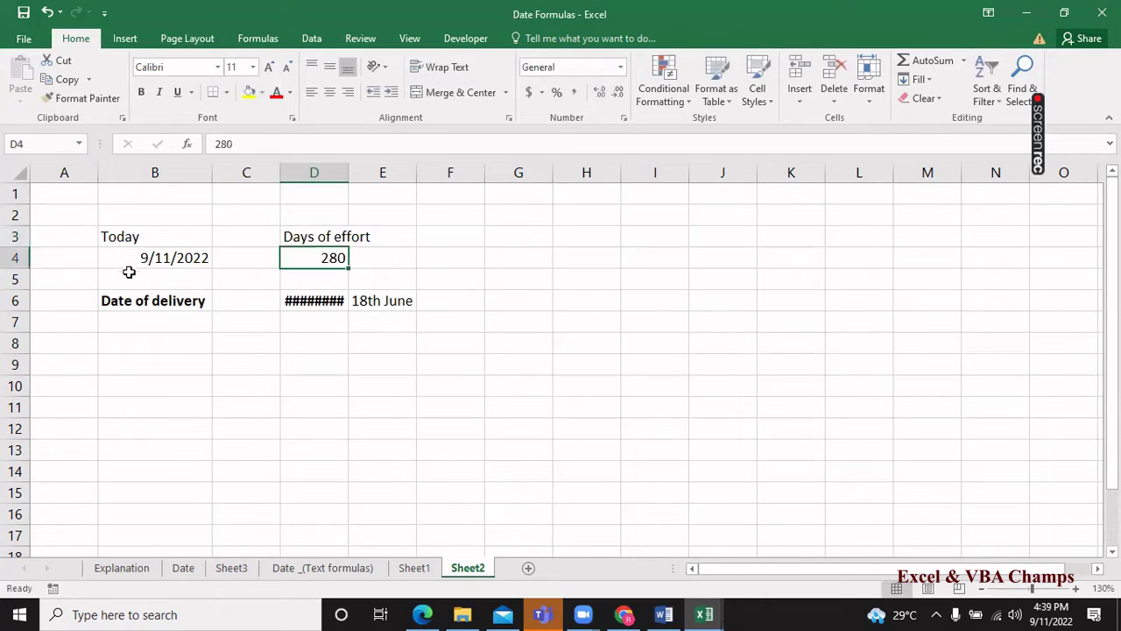
Widen column D and clear the delivery date in D6 and its note in E6.
{"action": "left_click_drag", "start_coordinate": [353, 171], "coordinate": [402, 172]}
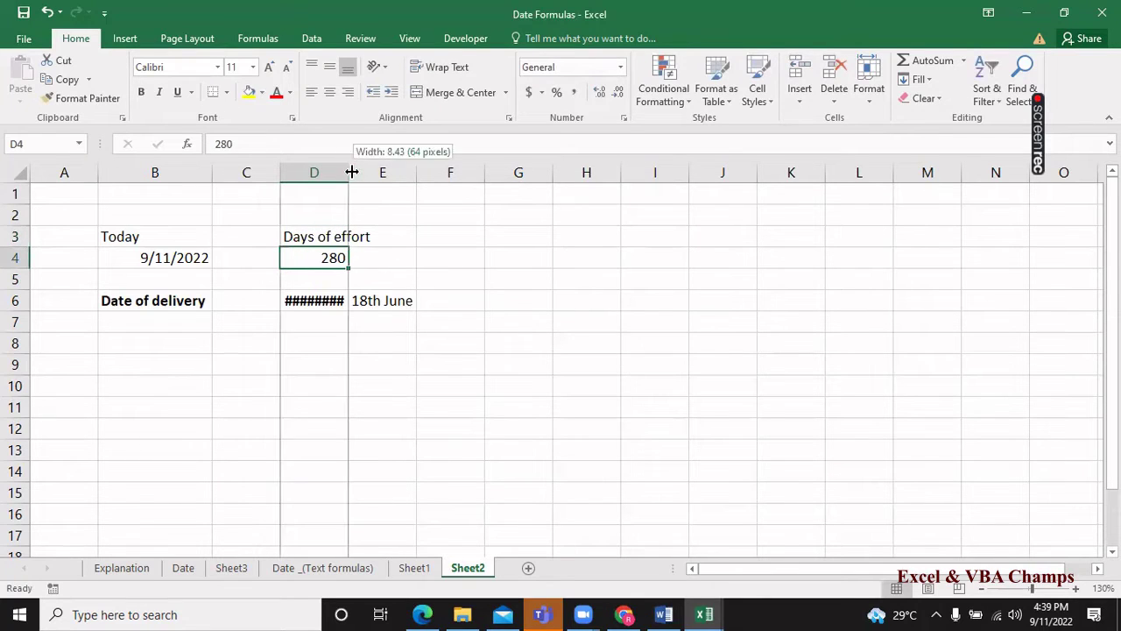
{"action": "key", "text": "Down"}
{"action": "key", "text": "Down"}
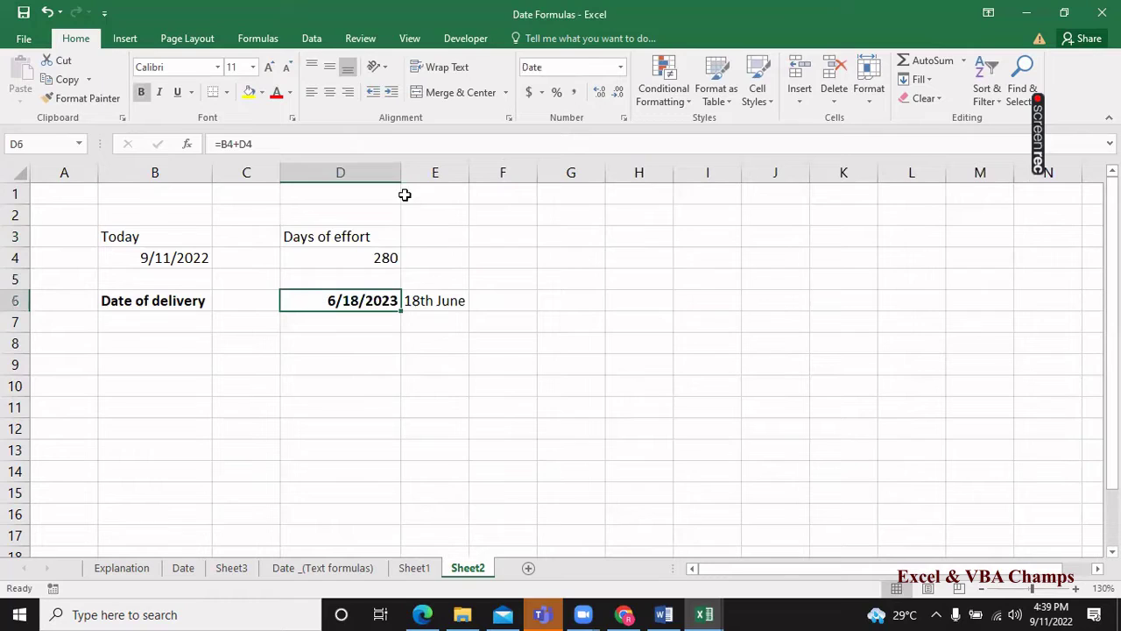
{"action": "key", "text": "Delete"}
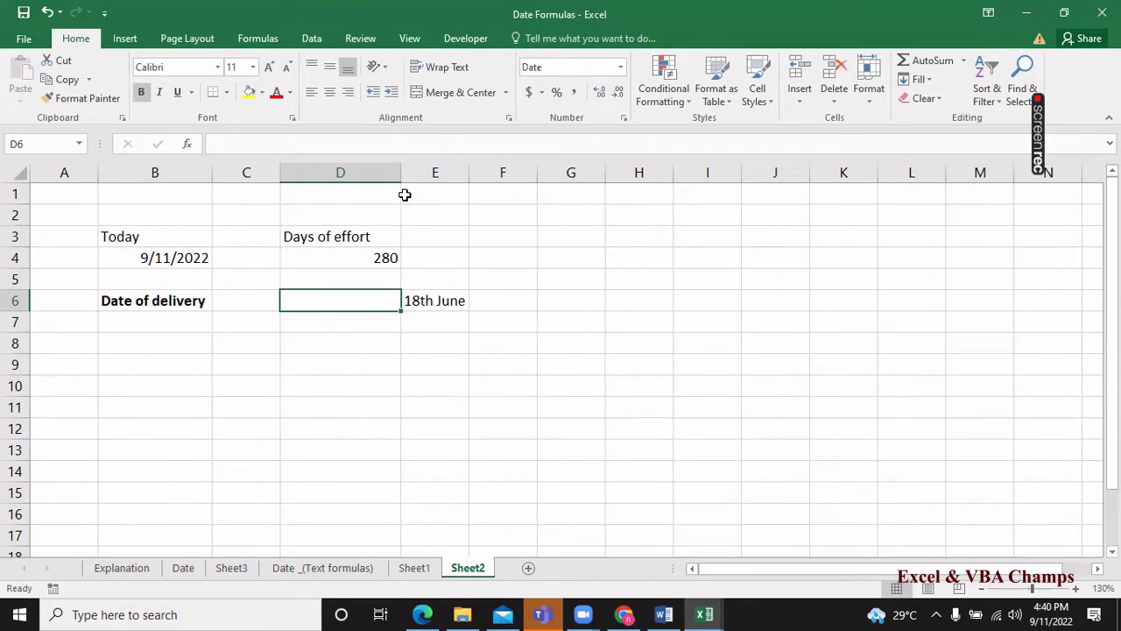
{"action": "key", "text": "Right"}
{"action": "key", "text": "Delete"}
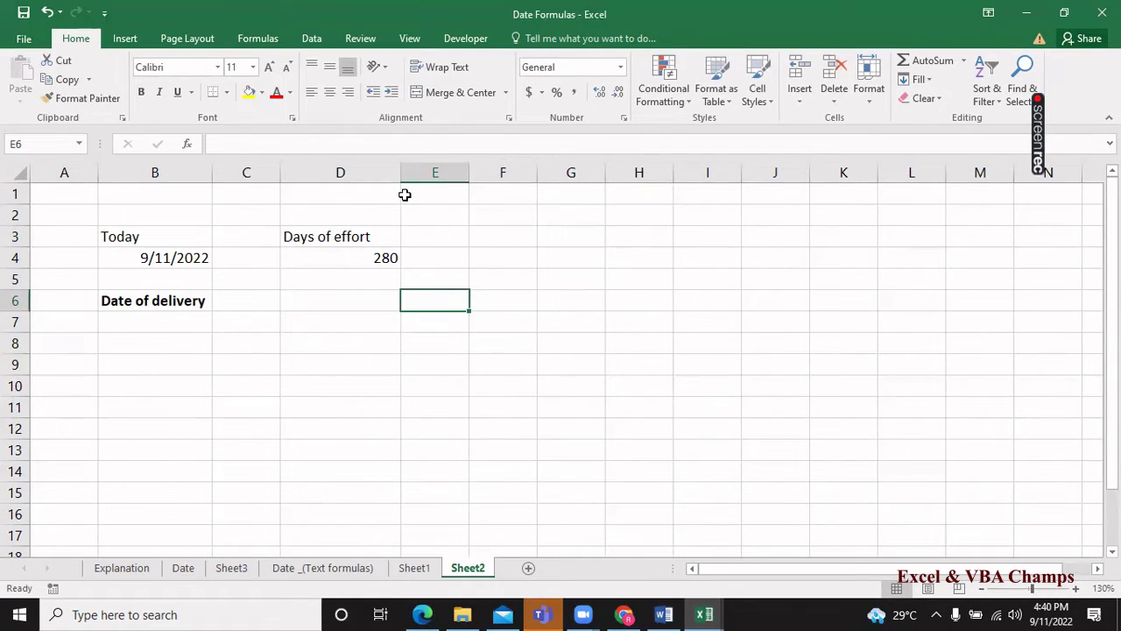
{"action": "key", "text": "Left"}
Re-enter =B4+D4 in D6, clear it again, and open the Windows calendar.
{"action": "type", "text": "="}
{"action": "key", "text": "Up"}
{"action": "key", "text": "Left"}
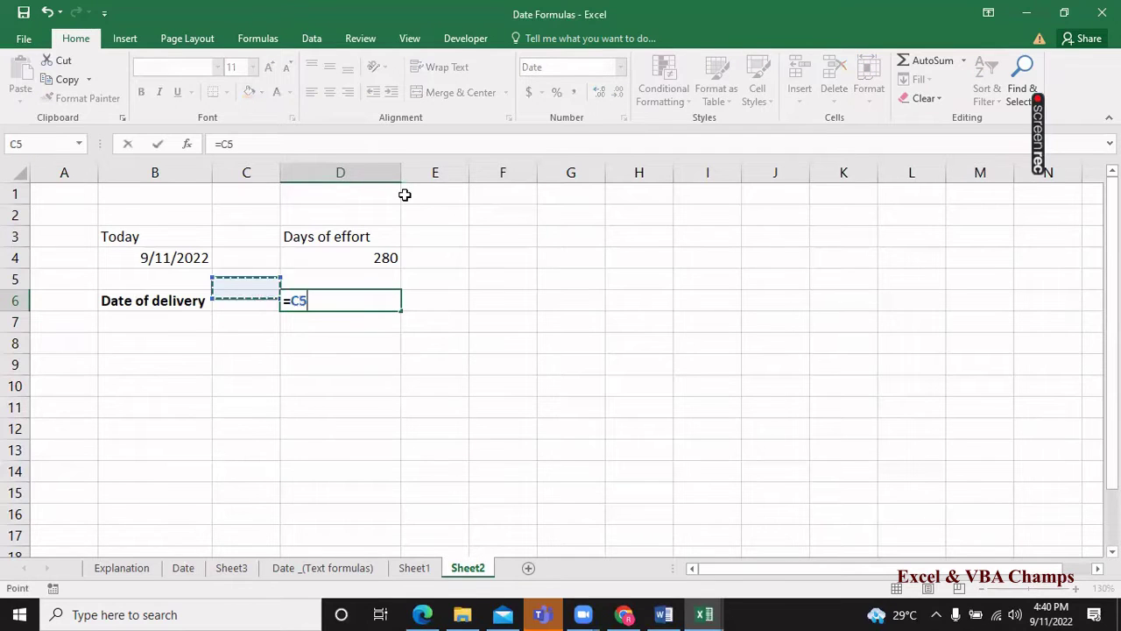
{"action": "key", "text": "Up"}
{"action": "key", "text": "Left"}
{"action": "type", "text": "+"}
{"action": "key", "text": "Up"}
{"action": "key", "text": "Up"}
{"action": "key", "text": "Return"}
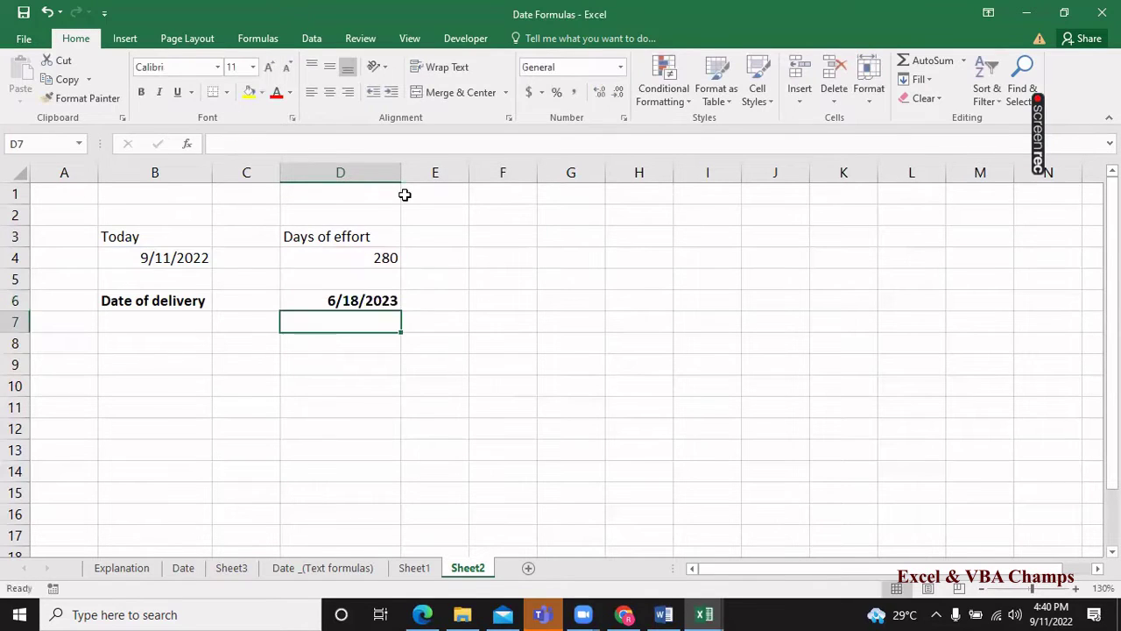
{"action": "key", "text": "Up"}
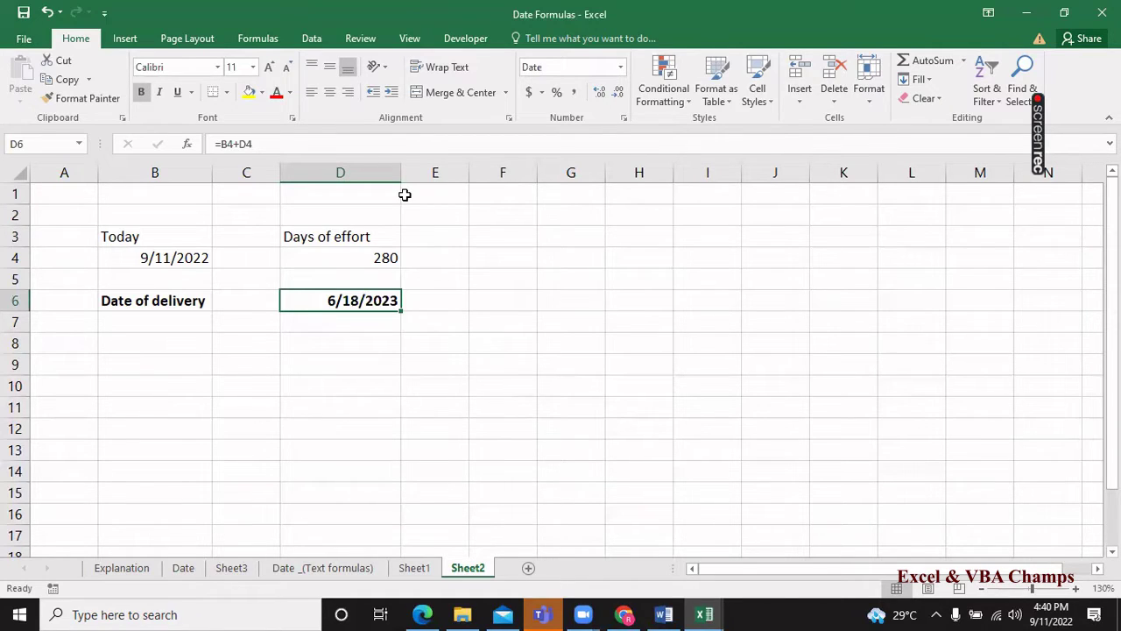
{"action": "key", "text": "Delete"}
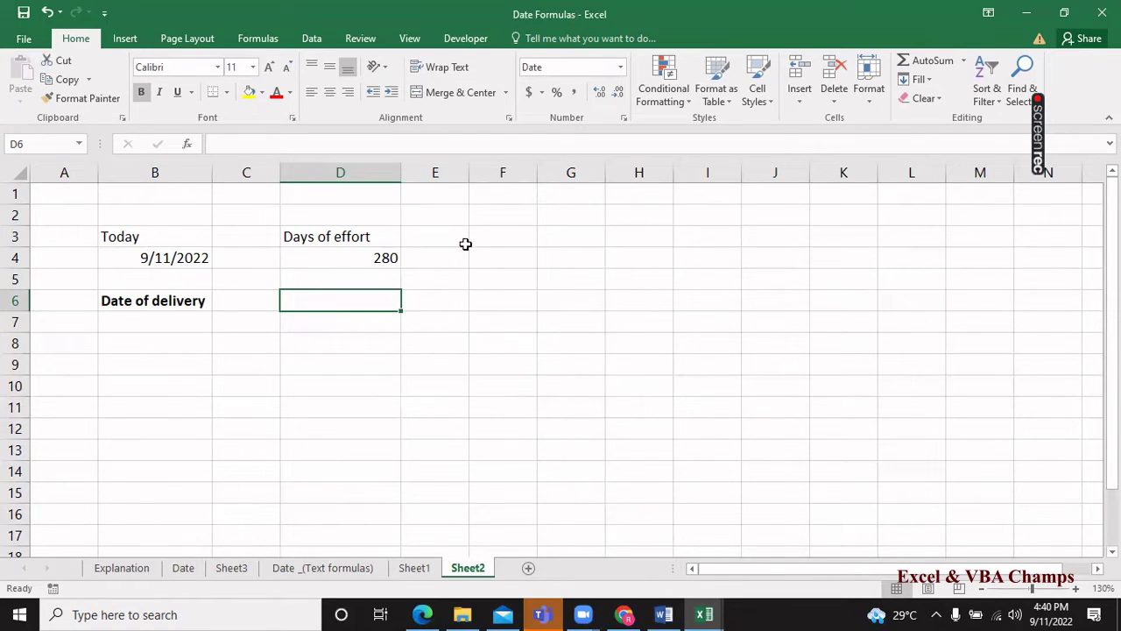
{"action": "left_click", "coordinate": [1060, 613]}
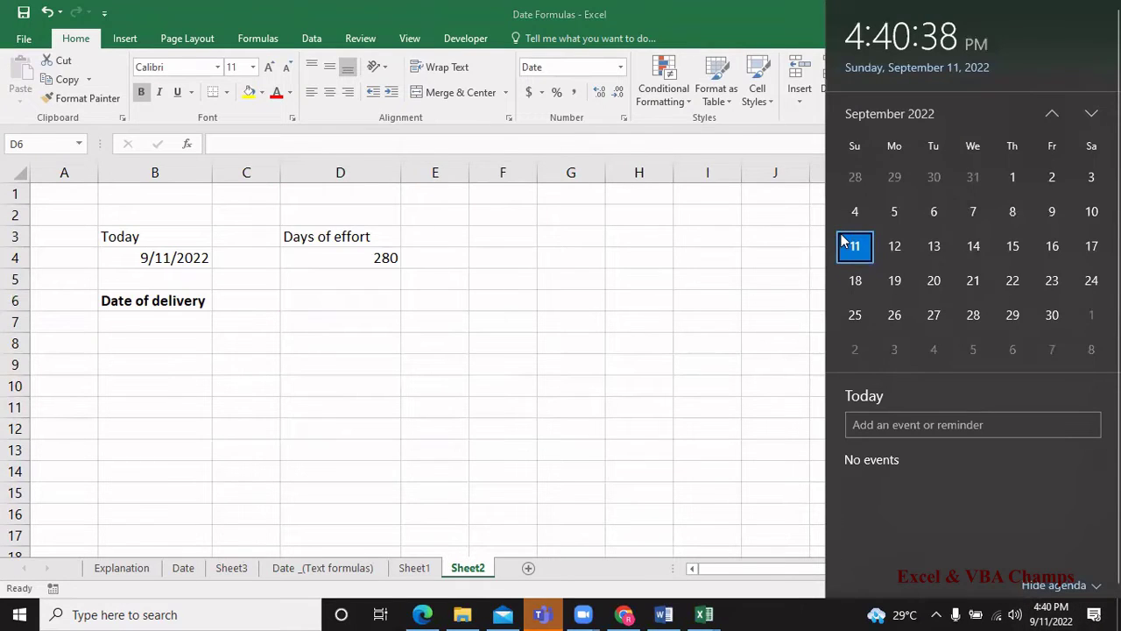
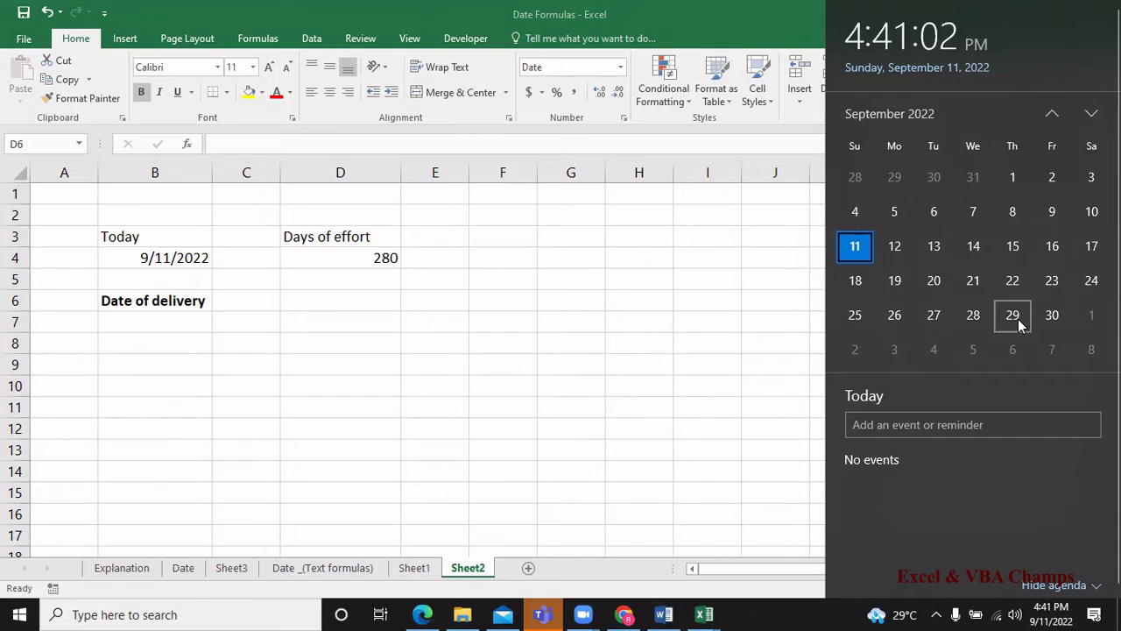
Page the taskbar calendar ahead to January 2023, then dismiss it back to Sheet2.
{"action": "left_click", "coordinate": [1091, 113]}
{"action": "left_click", "coordinate": [1091, 113]}
{"action": "left_click", "coordinate": [1091, 113]}
{"action": "left_click", "coordinate": [1091, 113]}
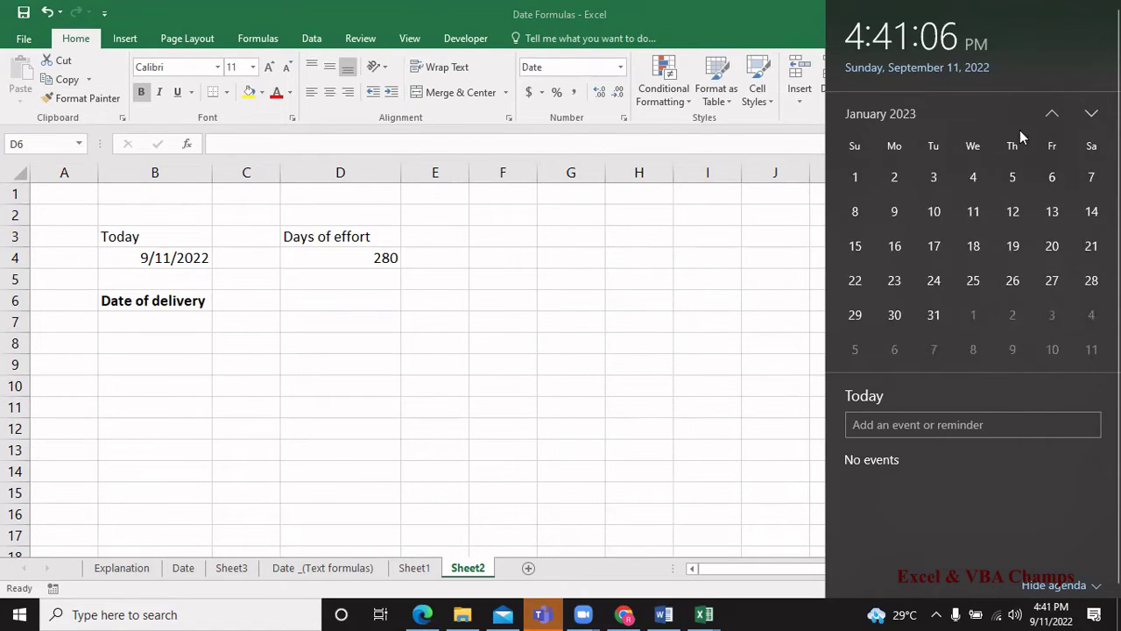
{"action": "left_click", "coordinate": [525, 269]}
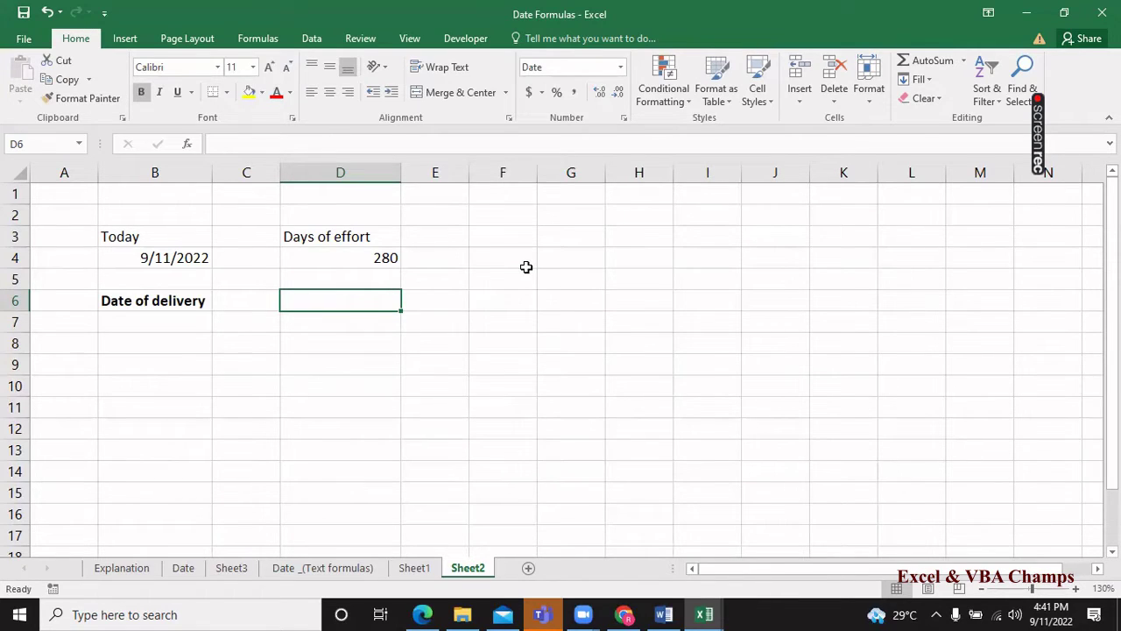
Start a WORKDAY formula in F6, then abandon it and return to D6.
{"action": "key", "text": "Right"}
{"action": "key", "text": "Right"}
{"action": "type", "text": "=wor"}
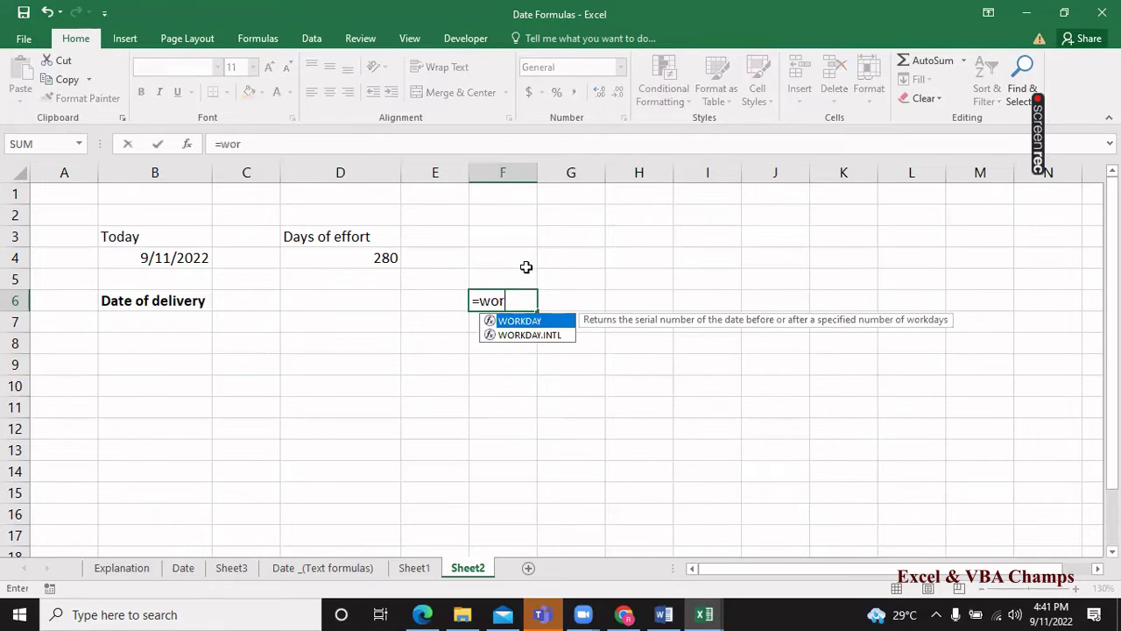
{"action": "key", "text": "Tab"}
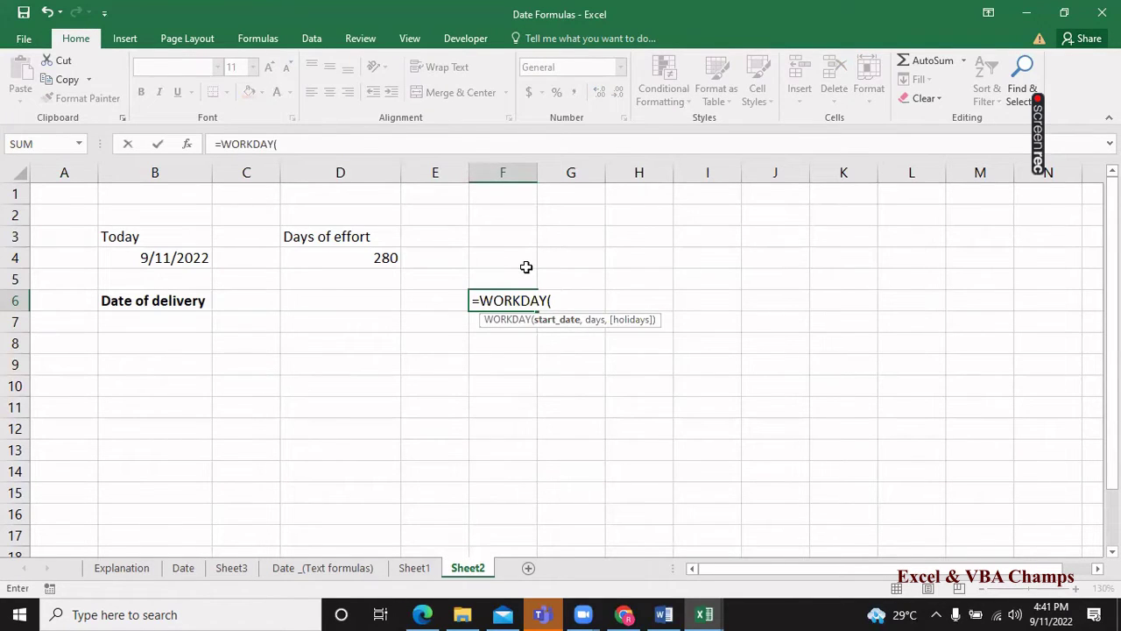
{"action": "key", "text": "Escape"}
{"action": "key", "text": "Left"}
{"action": "key", "text": "Left"}
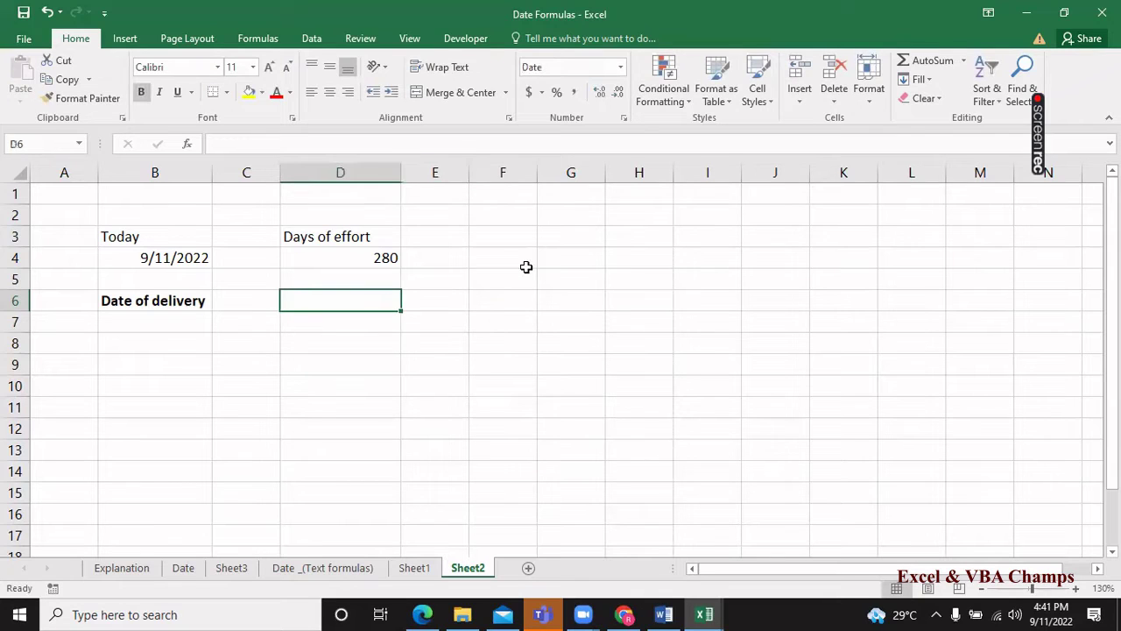
Enter =WORKDAY(B4,D4) in D6, giving a delivery date of 10/6/2023.
{"action": "type", "text": "="}
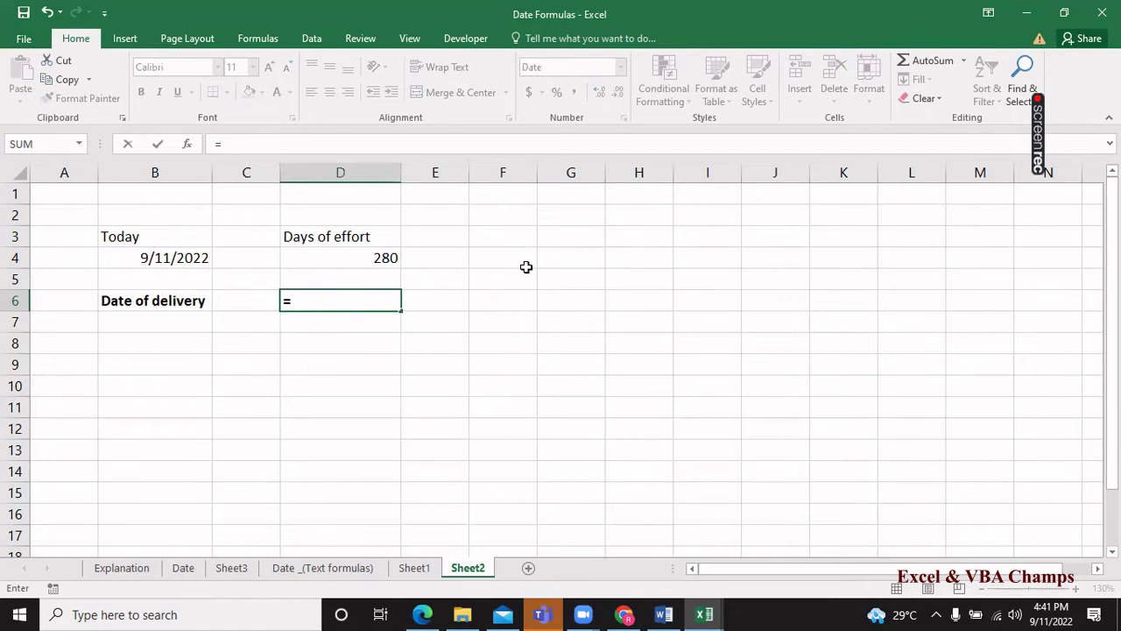
{"action": "type", "text": "work"}
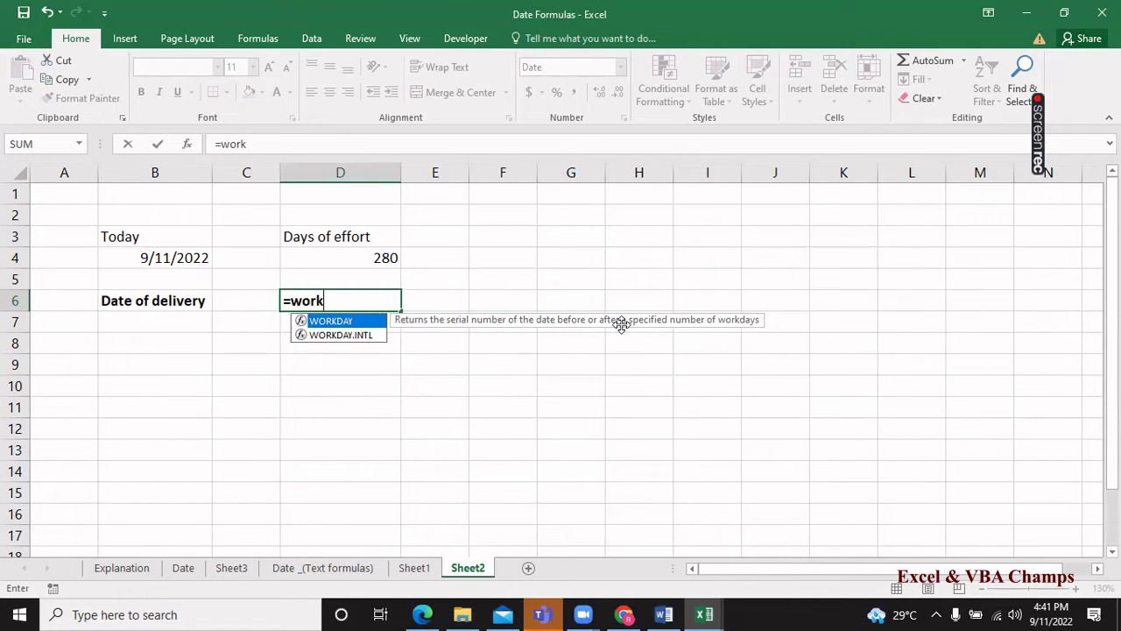
{"action": "key", "text": "Tab"}
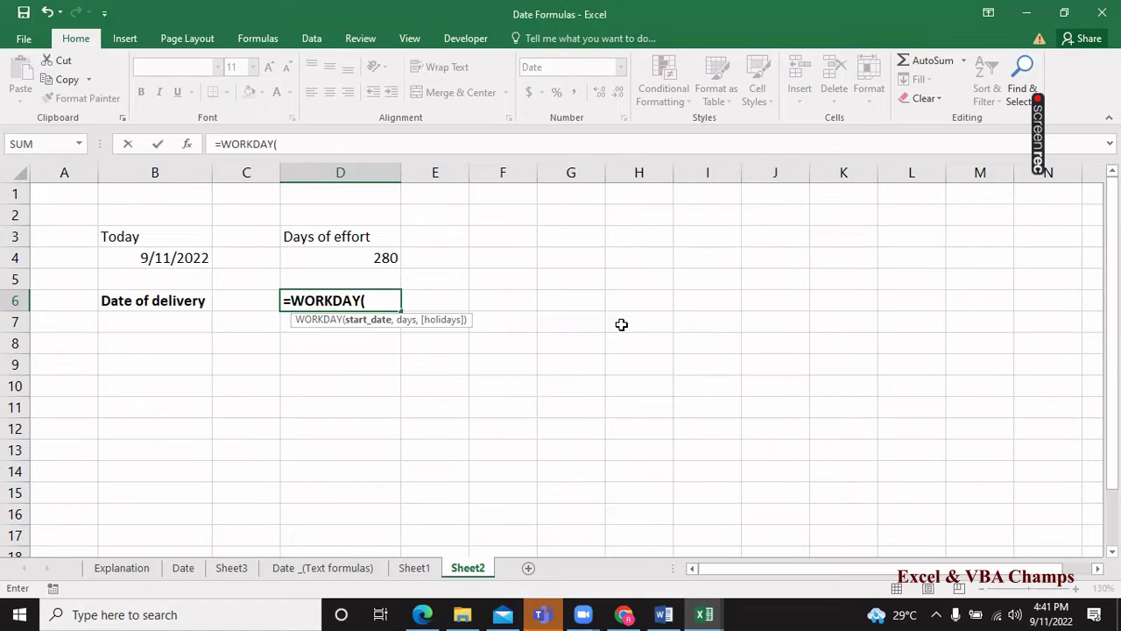
{"action": "key", "text": "Left"}
{"action": "key", "text": "Left"}
{"action": "key", "text": "Up"}
{"action": "key", "text": "Up"}
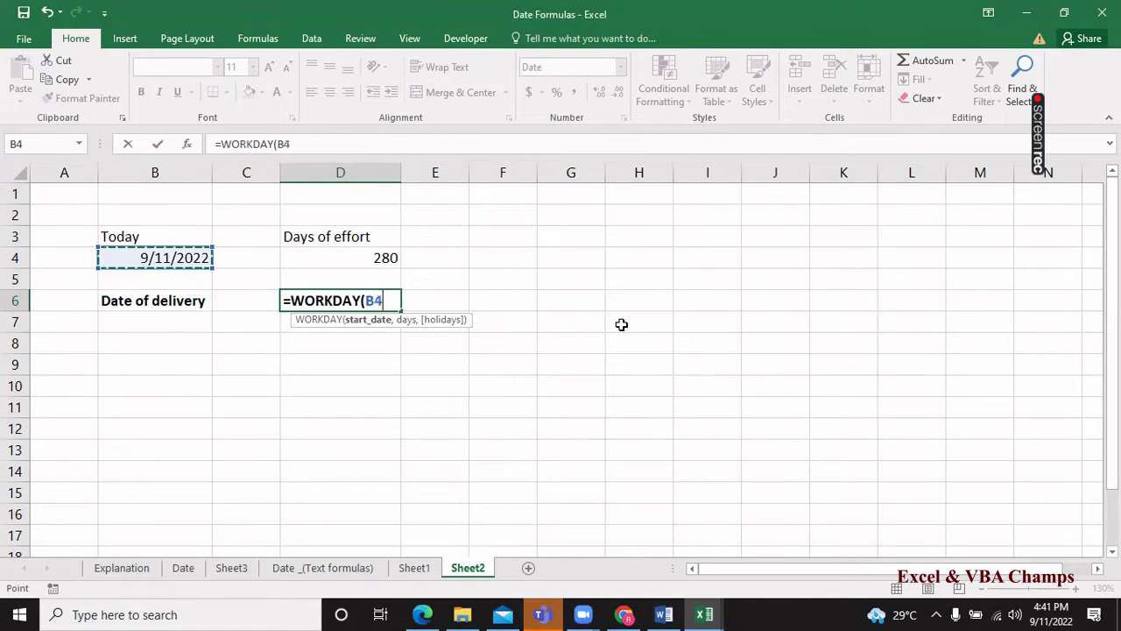
{"action": "type", "text": ","}
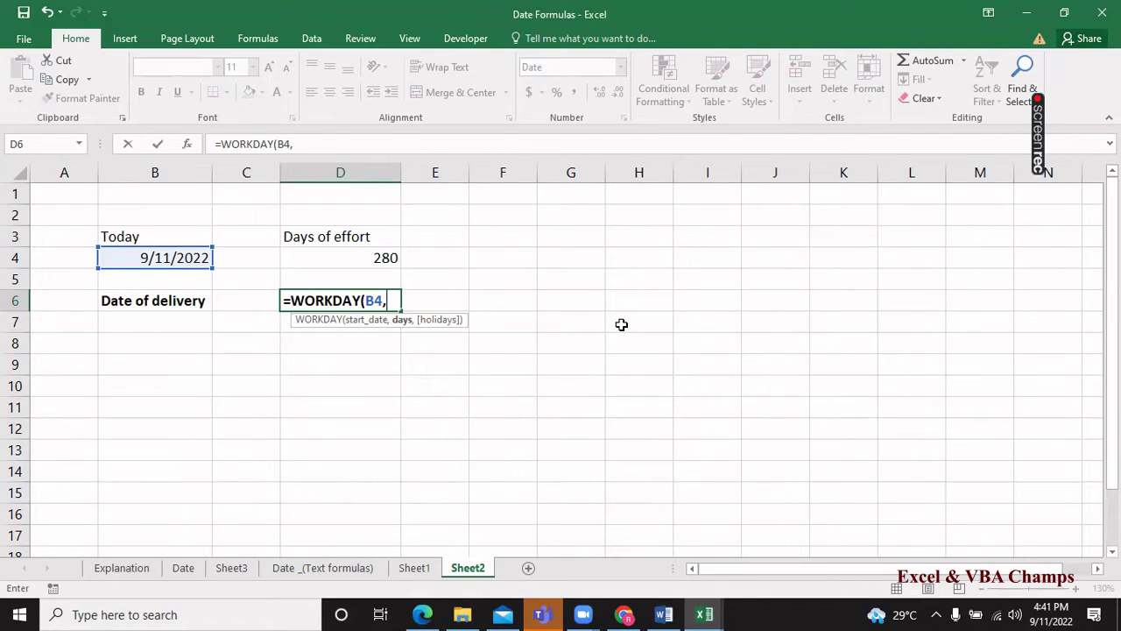
{"action": "key", "text": "Up"}
{"action": "key", "text": "Up"}
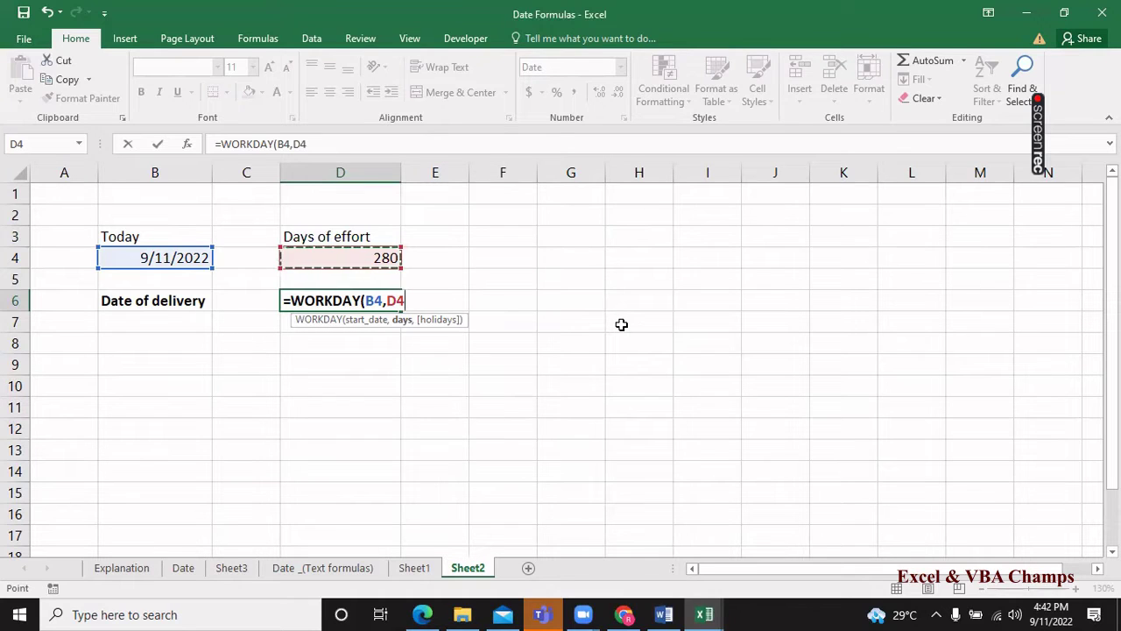
{"action": "type", "text": ","}
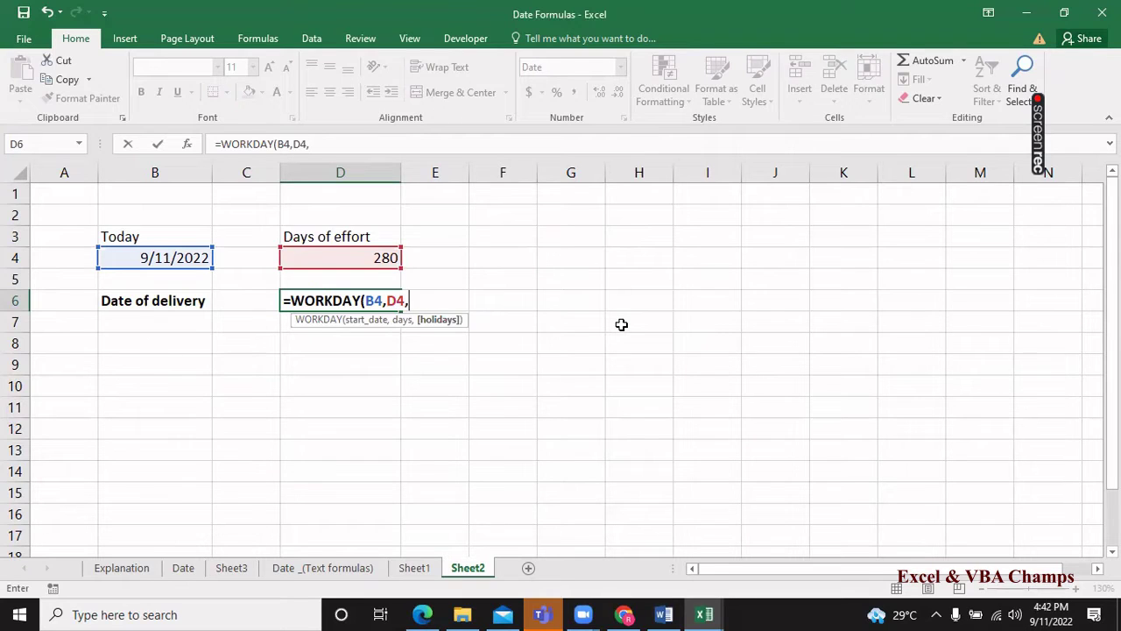
{"action": "key", "text": "BackSpace"}
{"action": "type", "text": ")"}
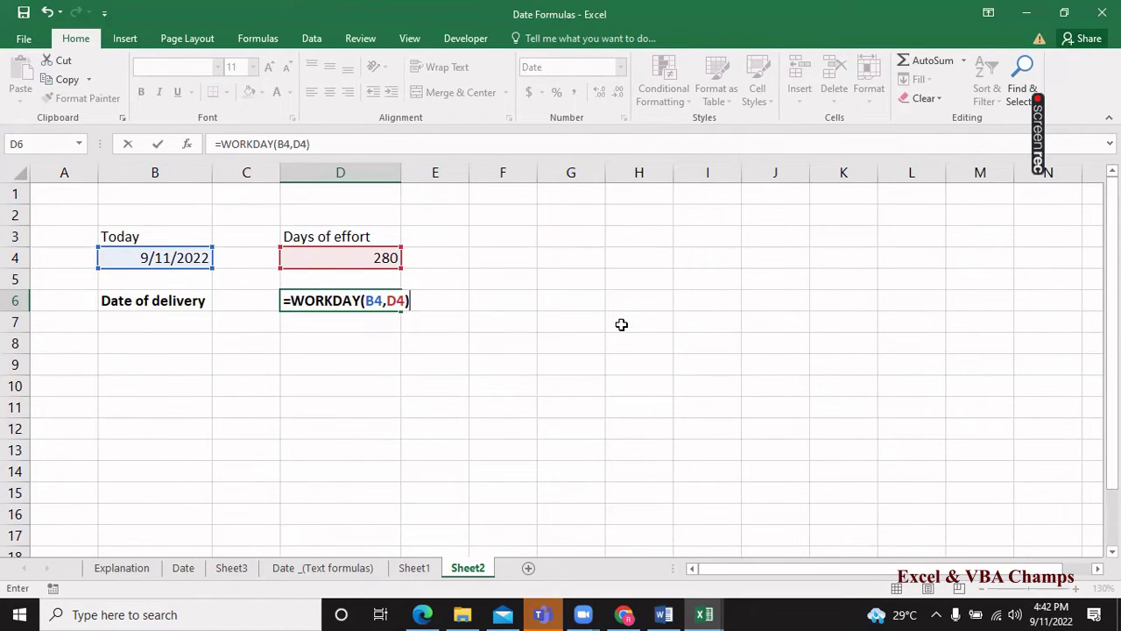
{"action": "key", "text": "Return"}
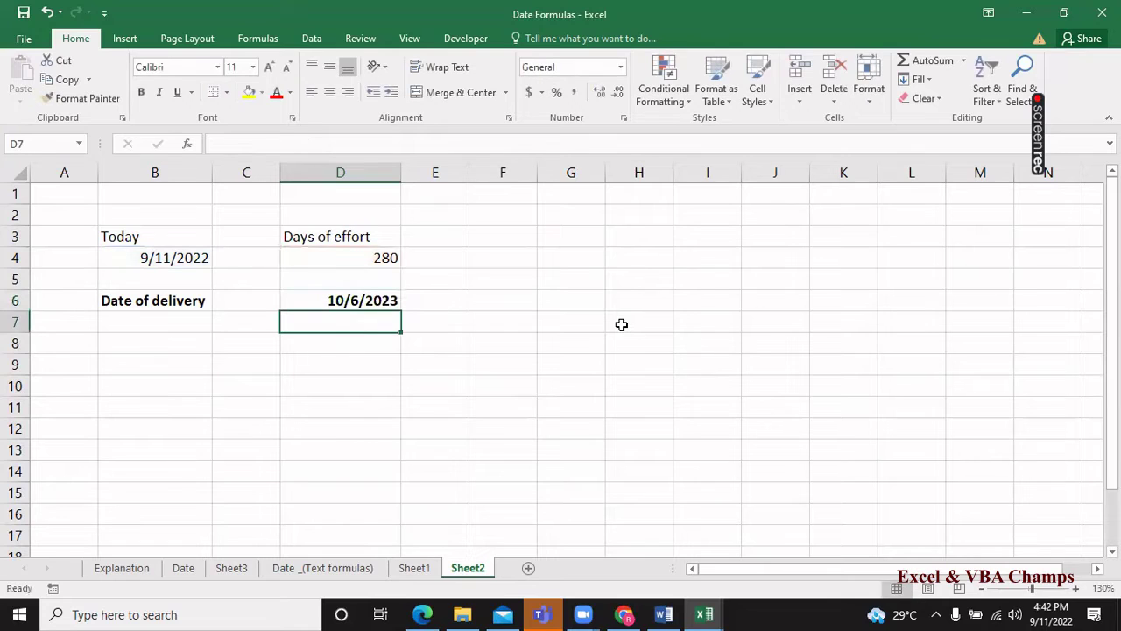
Fill Sheet1's 6/18/2023 delivery date in D19 with yellow.
{"action": "key", "text": "Up"}
{"action": "key", "text": "Up"}
{"action": "key", "text": "Up"}
{"action": "key", "text": "Up"}
{"action": "key", "text": "Up"}
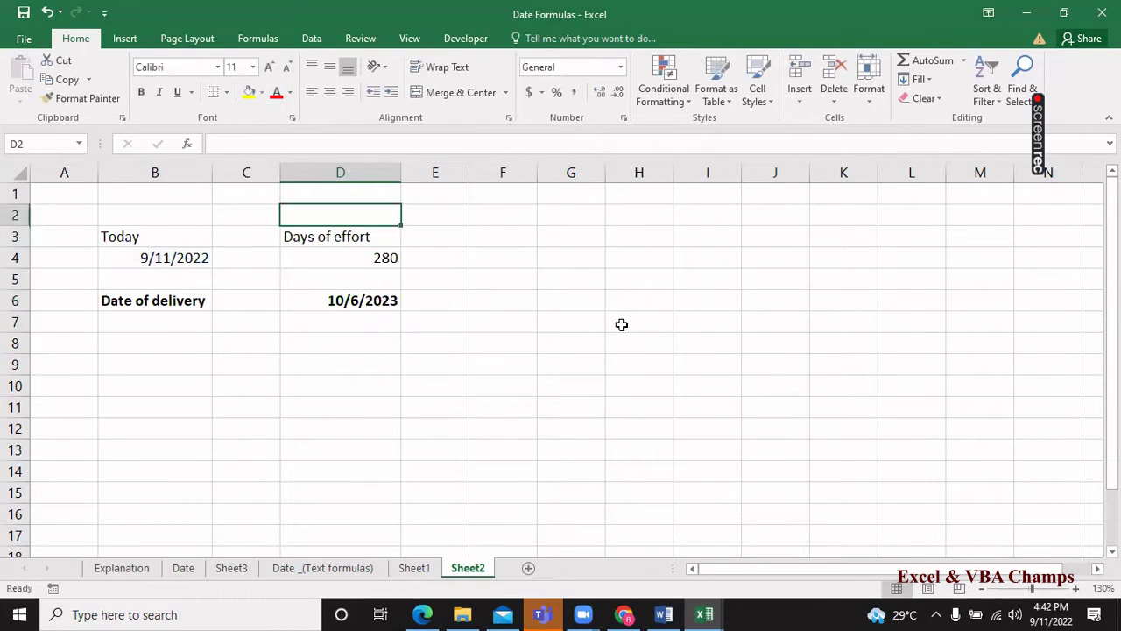
{"action": "key", "text": "Up"}
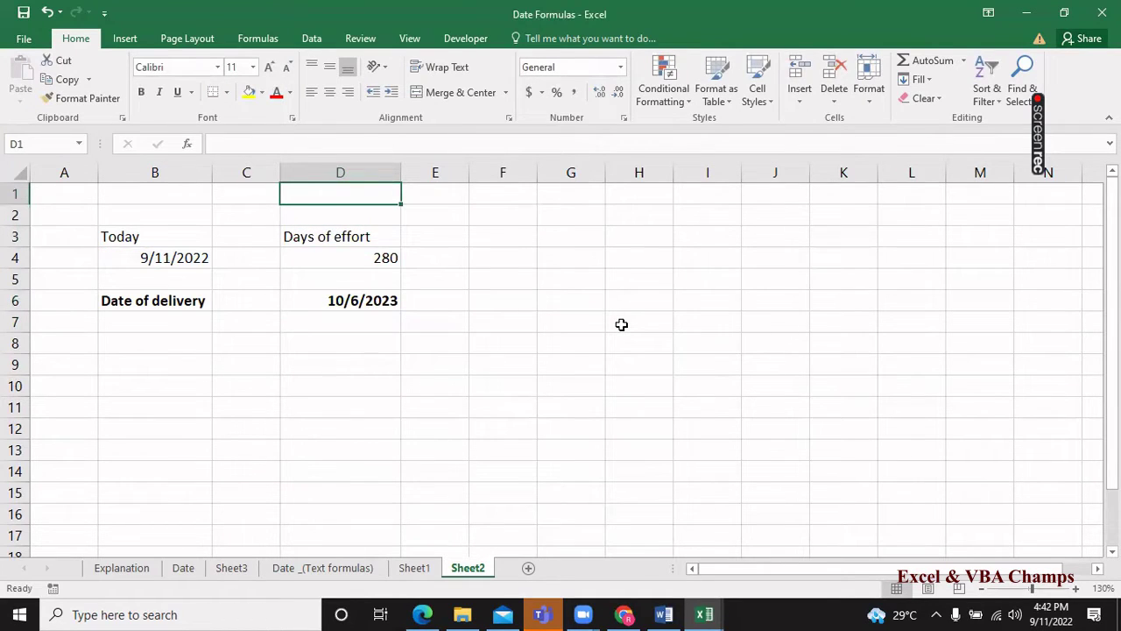
{"action": "key", "text": "ctrl+Page_Up"}
{"action": "key", "text": "Up"}
{"action": "key", "text": "Up"}
{"action": "key", "text": "Up"}
{"action": "key", "text": "Up"}
{"action": "key", "text": "Up"}
{"action": "key", "text": "Up"}
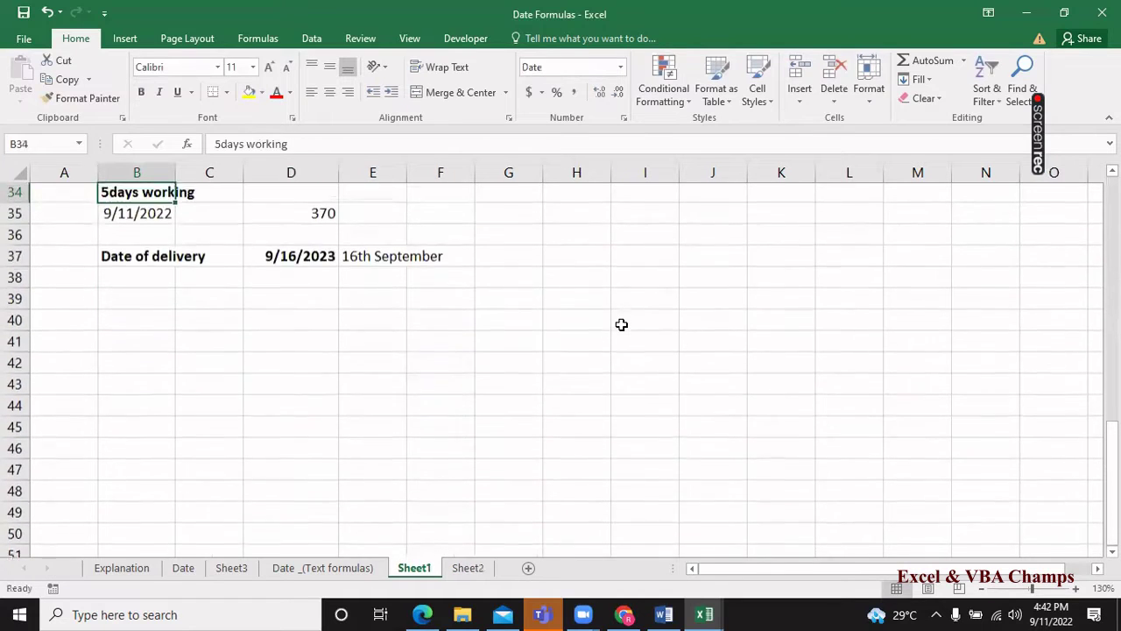
{"action": "key", "text": "Up"}
{"action": "key", "text": "Up"}
{"action": "key", "text": "Up"}
{"action": "key", "text": "Up"}
{"action": "key", "text": "Up"}
{"action": "key", "text": "Up"}
{"action": "key", "text": "Down"}
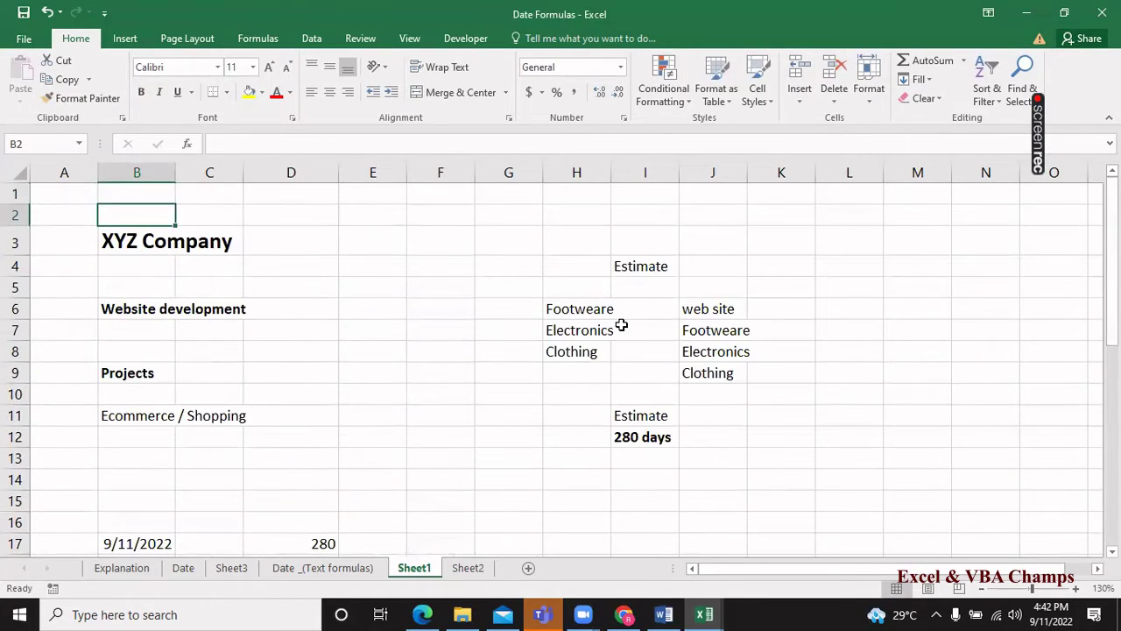
{"action": "key", "text": "Down"}
{"action": "key", "text": "Down"}
{"action": "key", "text": "Down"}
{"action": "key", "text": "Down"}
{"action": "key", "text": "Down"}
{"action": "key", "text": "Down"}
{"action": "key", "text": "Right"}
{"action": "key", "text": "Up"}
{"action": "key", "text": "Up"}
{"action": "key", "text": "Up"}
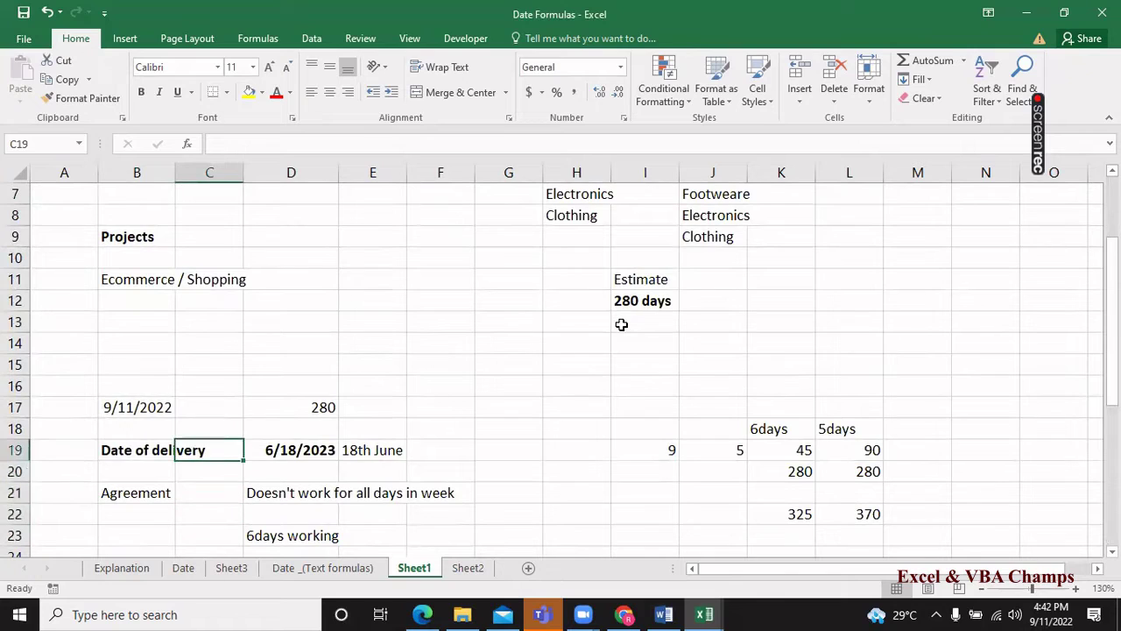
{"action": "key", "text": "Right"}
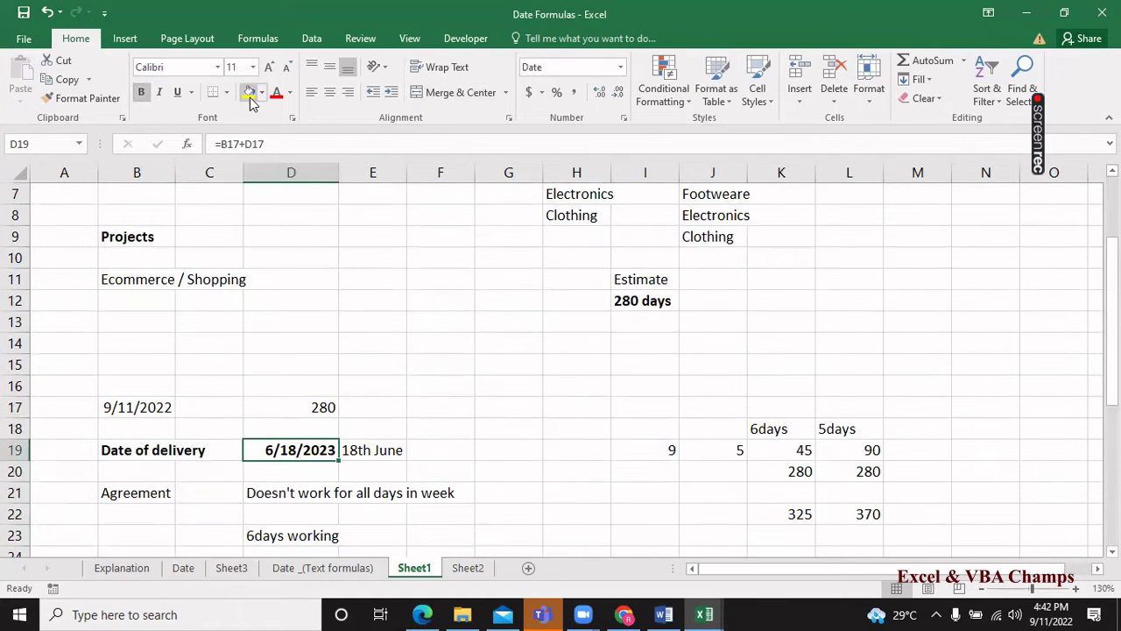
{"action": "left_click", "coordinate": [250, 92]}
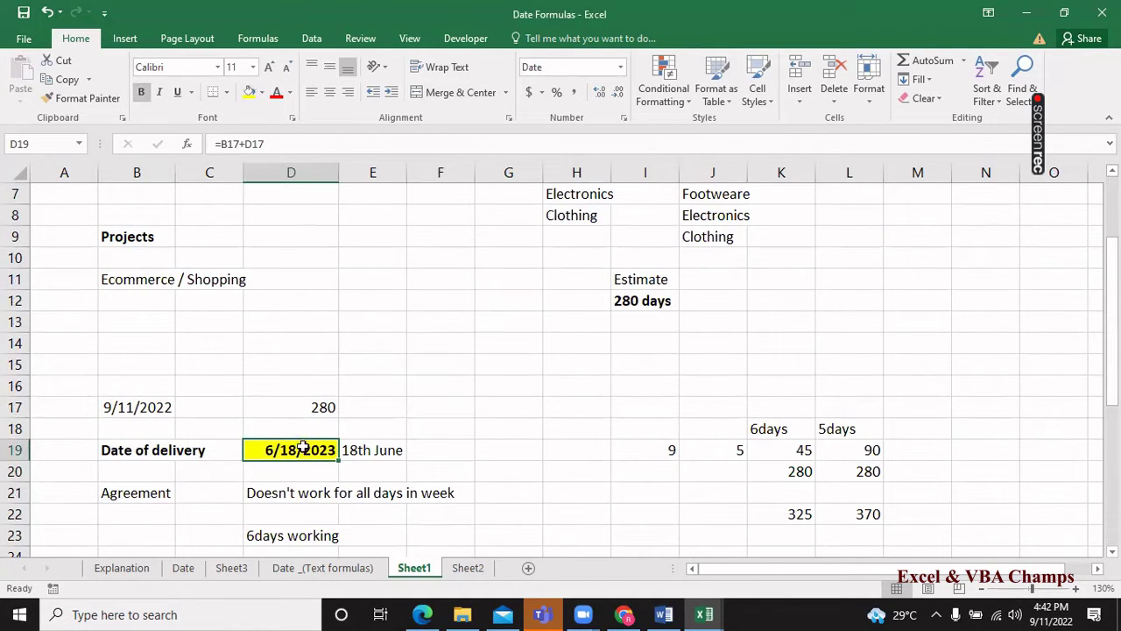
Fill Sheet2's 10/6/2023 delivery date in D6 yellow, then copy Sheet1's D19 date.
{"action": "left_click", "coordinate": [482, 568]}
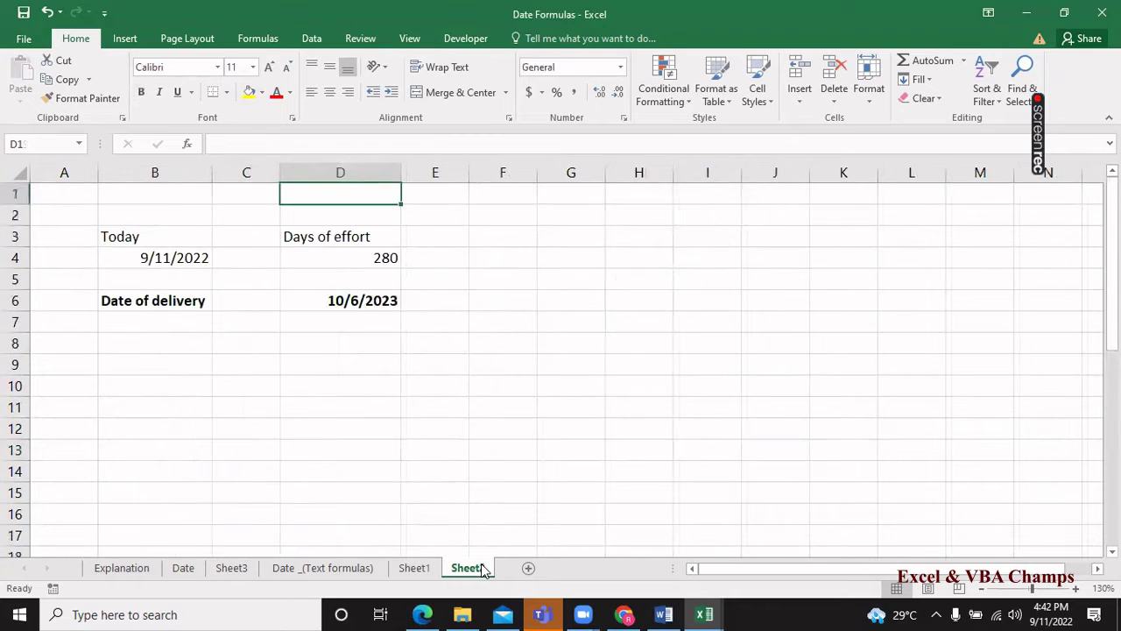
{"action": "left_click", "coordinate": [363, 297]}
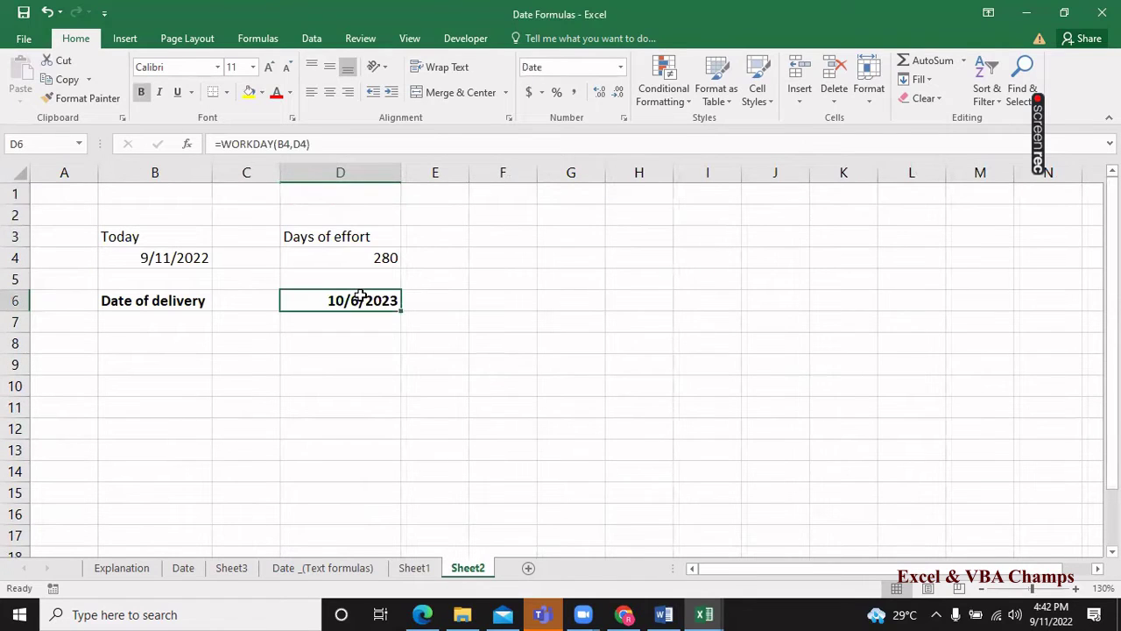
{"action": "left_click", "coordinate": [248, 92]}
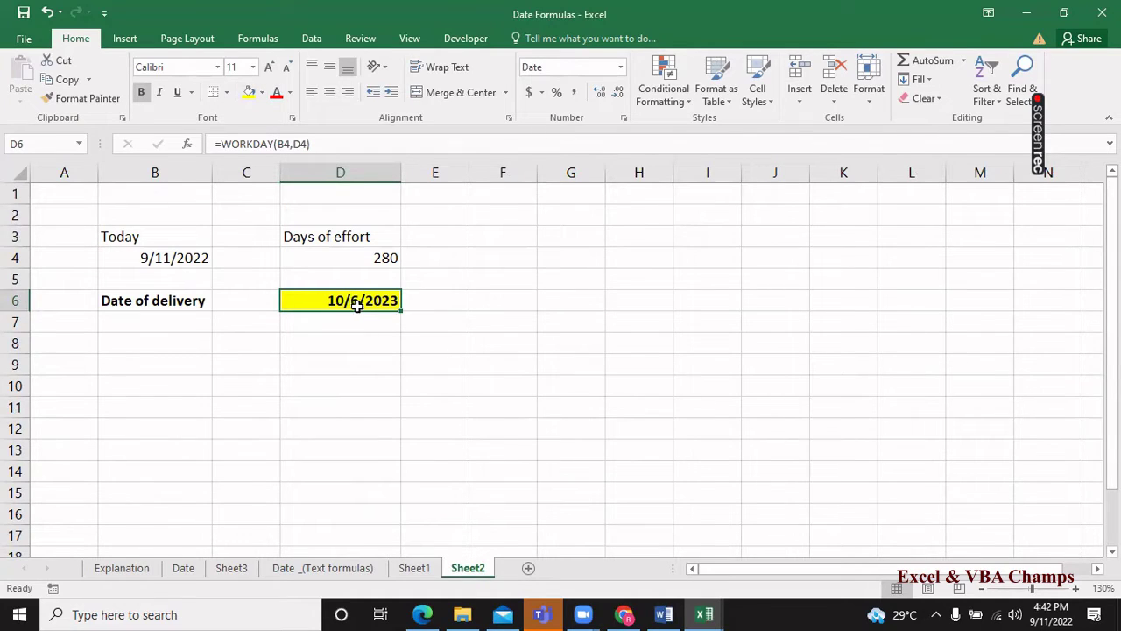
{"action": "left_click", "coordinate": [414, 569]}
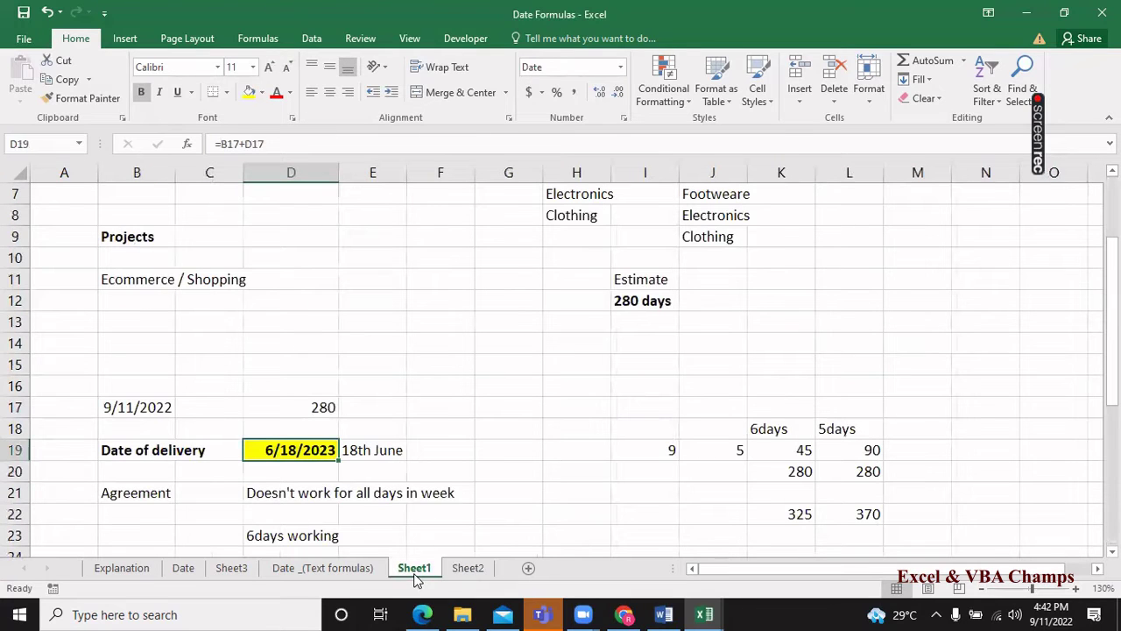
{"action": "key", "text": "ctrl+c"}
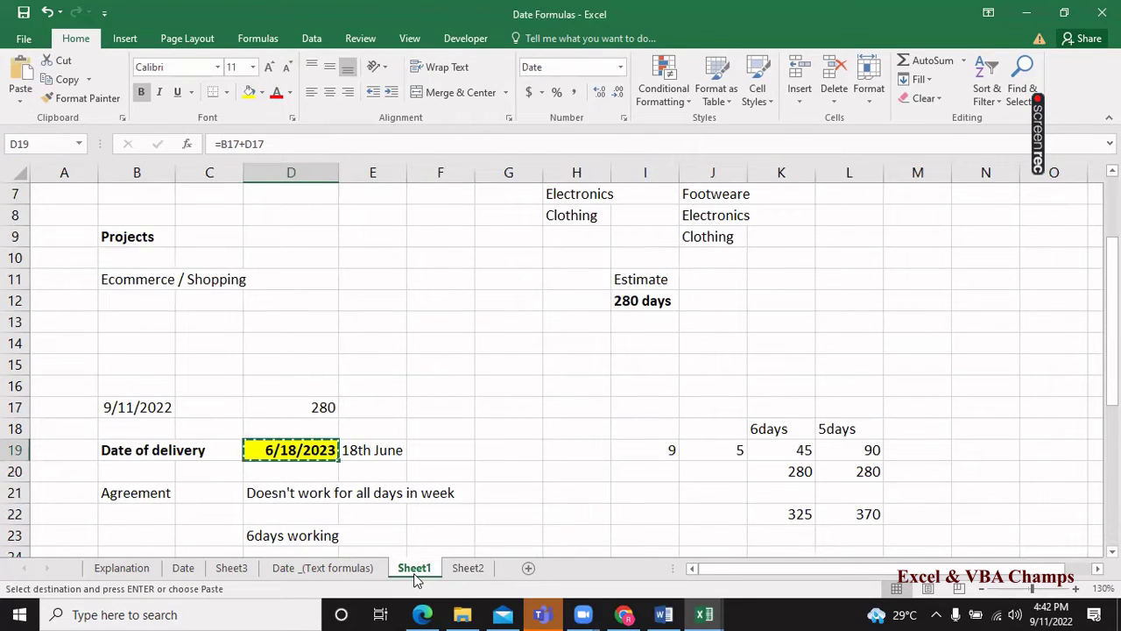
Paste the copied date into F6 and show it as a yellow Short Date, 6/18/2023.
{"action": "left_click", "coordinate": [473, 568]}
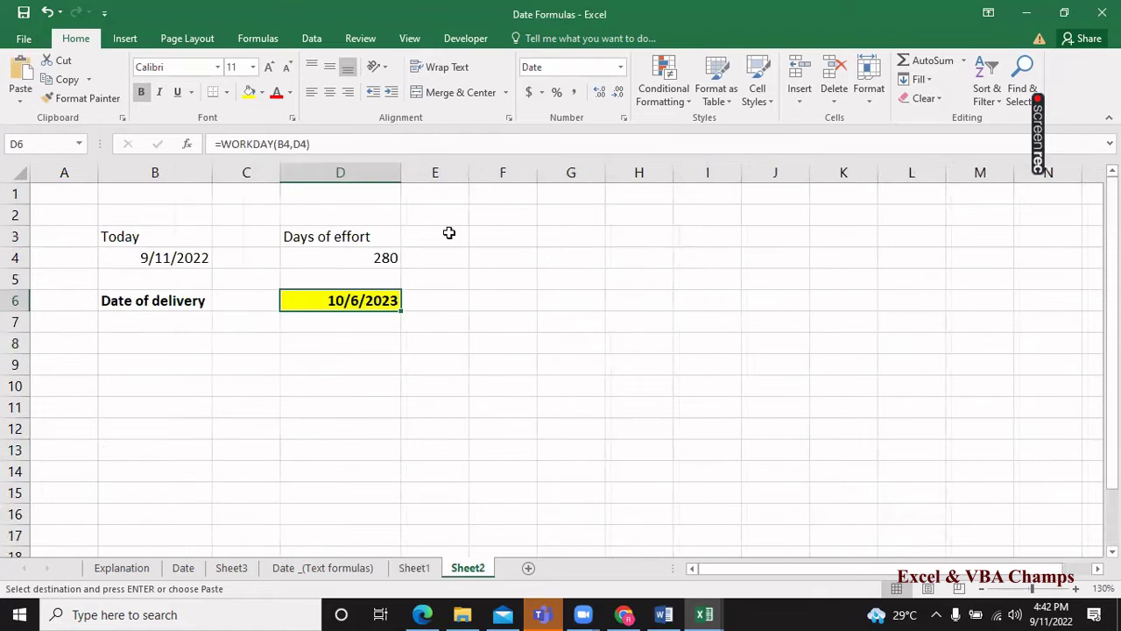
{"action": "left_click", "coordinate": [485, 292]}
{"action": "right_click", "coordinate": [490, 295]}
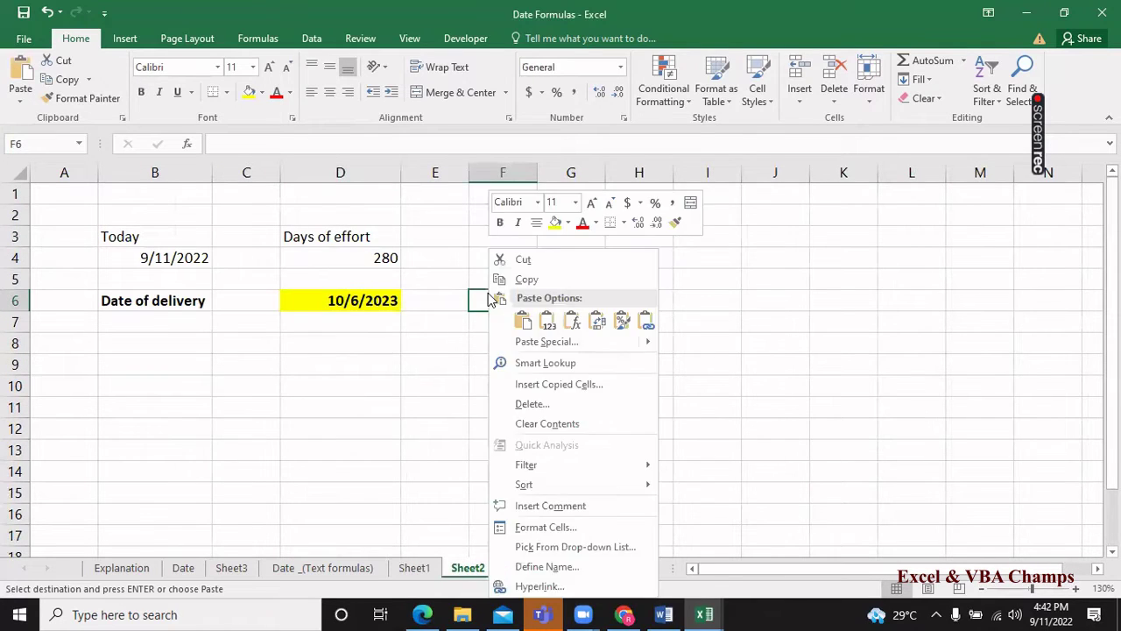
{"action": "key", "text": "v"}
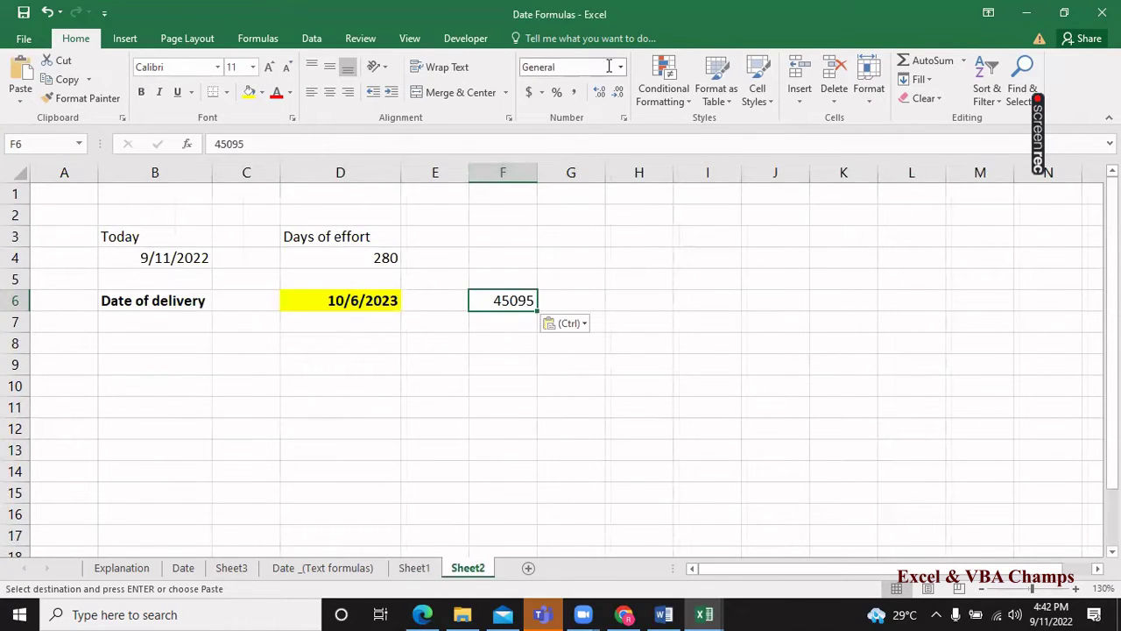
{"action": "left_click", "coordinate": [621, 68]}
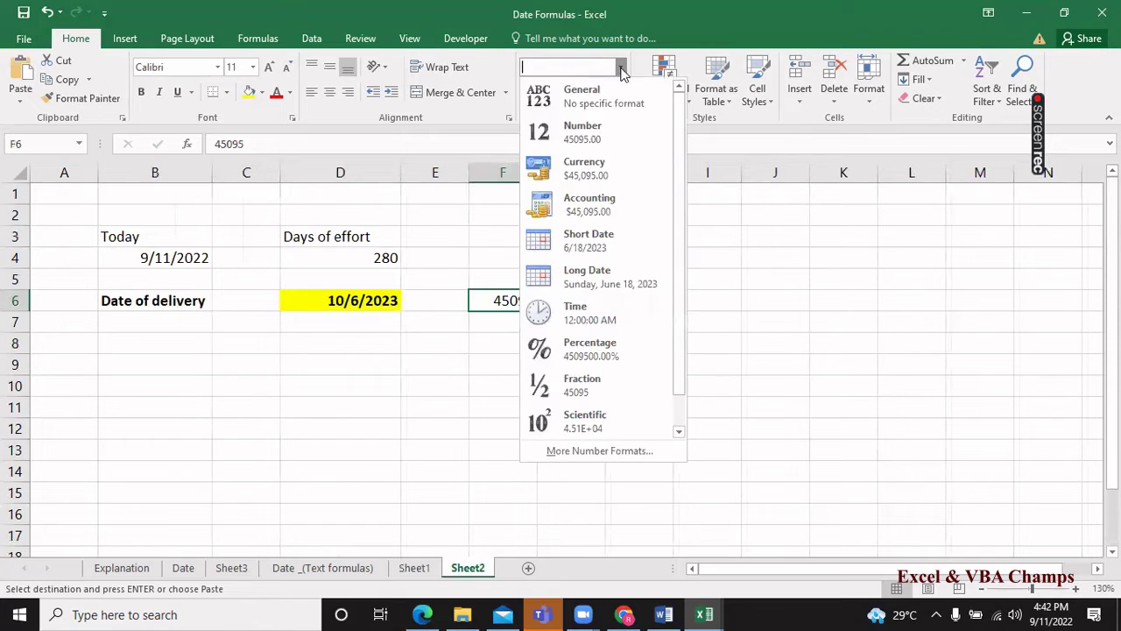
{"action": "left_click", "coordinate": [570, 235]}
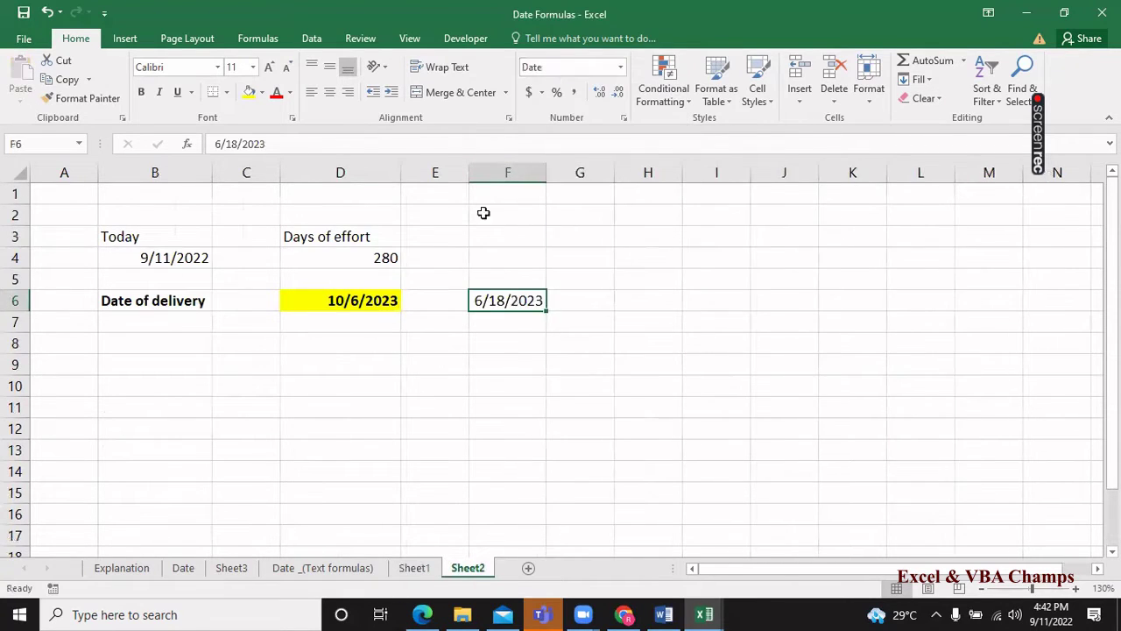
{"action": "left_click", "coordinate": [250, 93]}
Enter =D6-F6 in H6, showing the 110-day gap between the two dates.
{"action": "key", "text": "Return"}
{"action": "key", "text": "Up"}
{"action": "key", "text": "Left"}
{"action": "key", "text": "Left"}
{"action": "key", "text": "Right"}
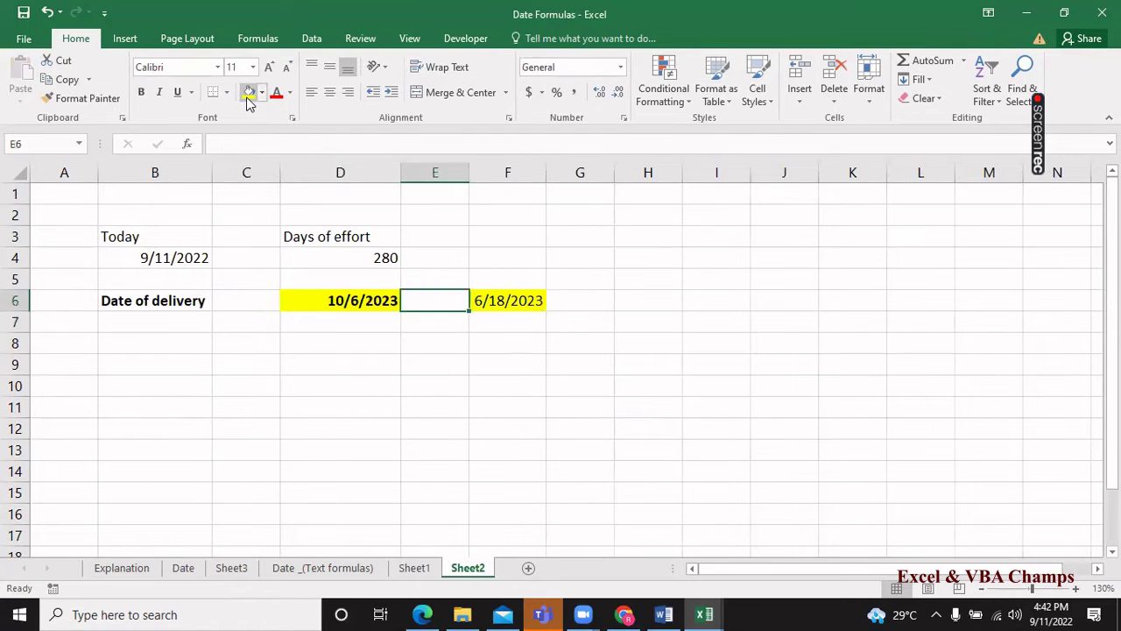
{"action": "key", "text": "Right"}
{"action": "key", "text": "Right"}
{"action": "key", "text": "Right"}
{"action": "type", "text": "="}
{"action": "key", "text": "Left"}
{"action": "key", "text": "Left"}
{"action": "key", "text": "Left"}
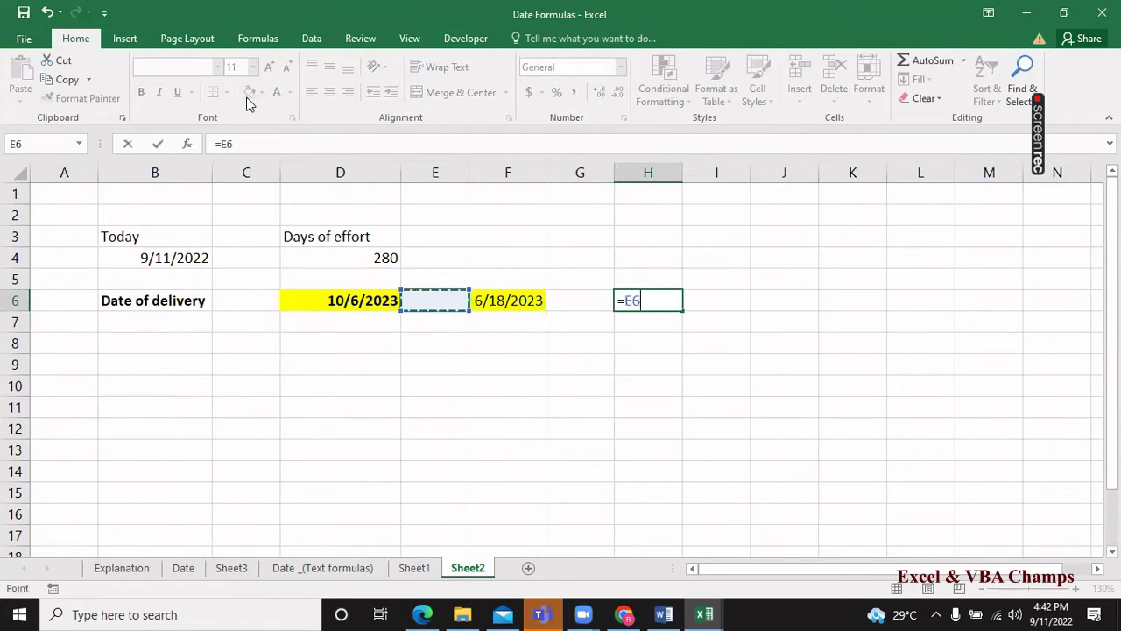
{"action": "key", "text": "Left"}
{"action": "type", "text": "-"}
{"action": "key", "text": "Left"}
{"action": "key", "text": "Left"}
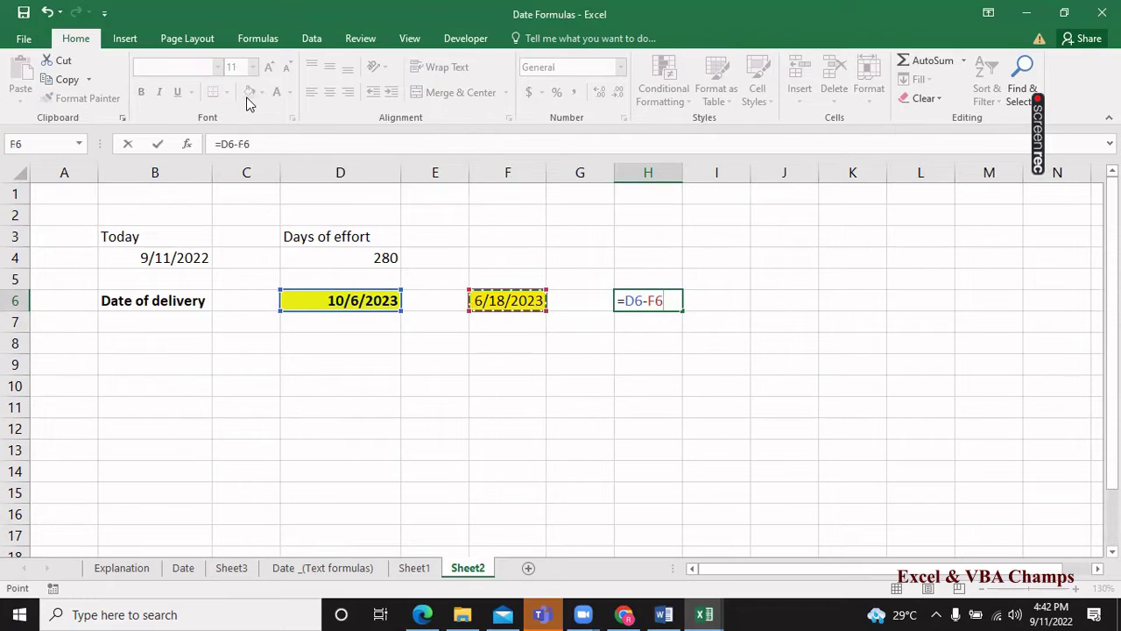
{"action": "key", "text": "Return"}
{"action": "key", "text": "Up"}
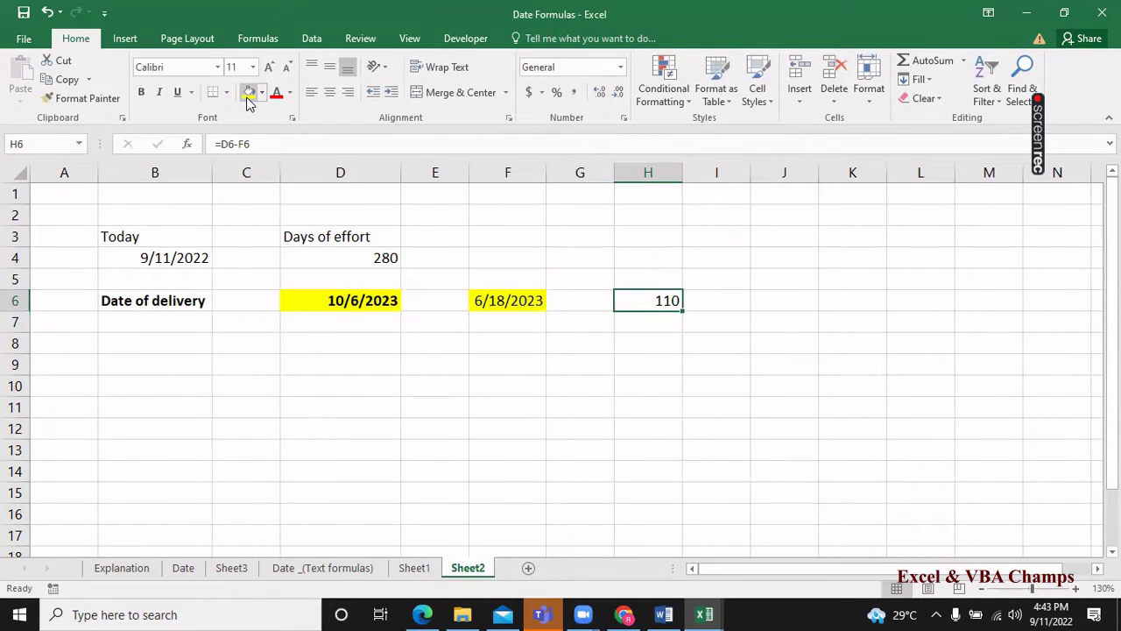
Select the block F5:H7 around the compared dates.
{"action": "key", "text": "Left"}
{"action": "key", "text": "Left"}
{"action": "key", "text": "Left"}
{"action": "key", "text": "Left"}
{"action": "key", "text": "Right"}
{"action": "key", "text": "Right"}
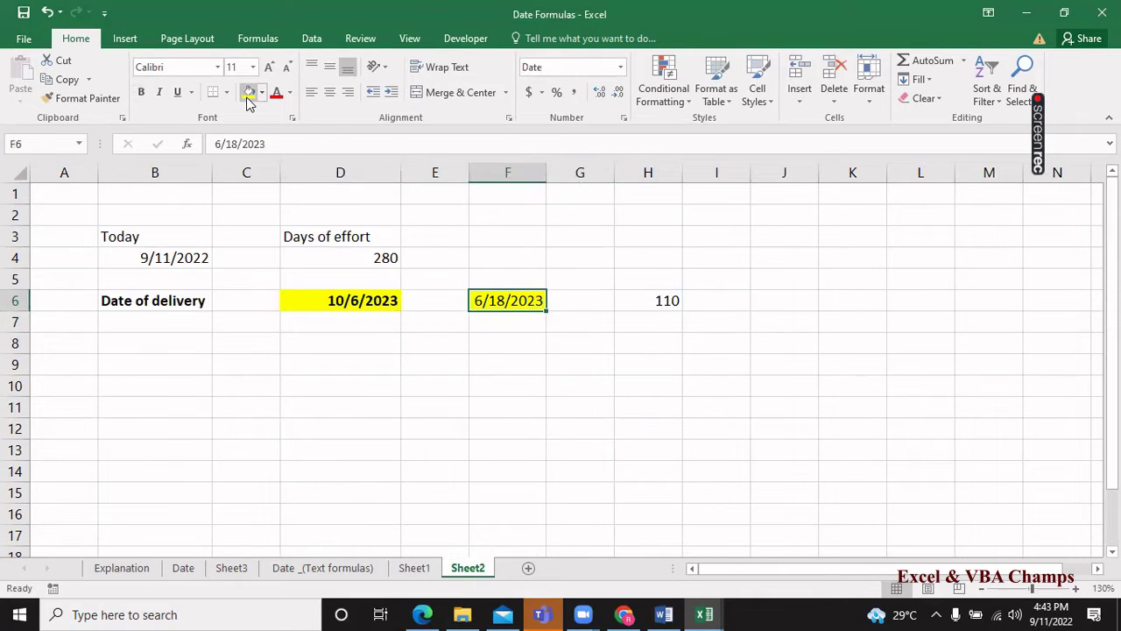
{"action": "key", "text": "shift+Right"}
{"action": "key", "text": "shift+Right"}
{"action": "key", "text": "shift+Right"}
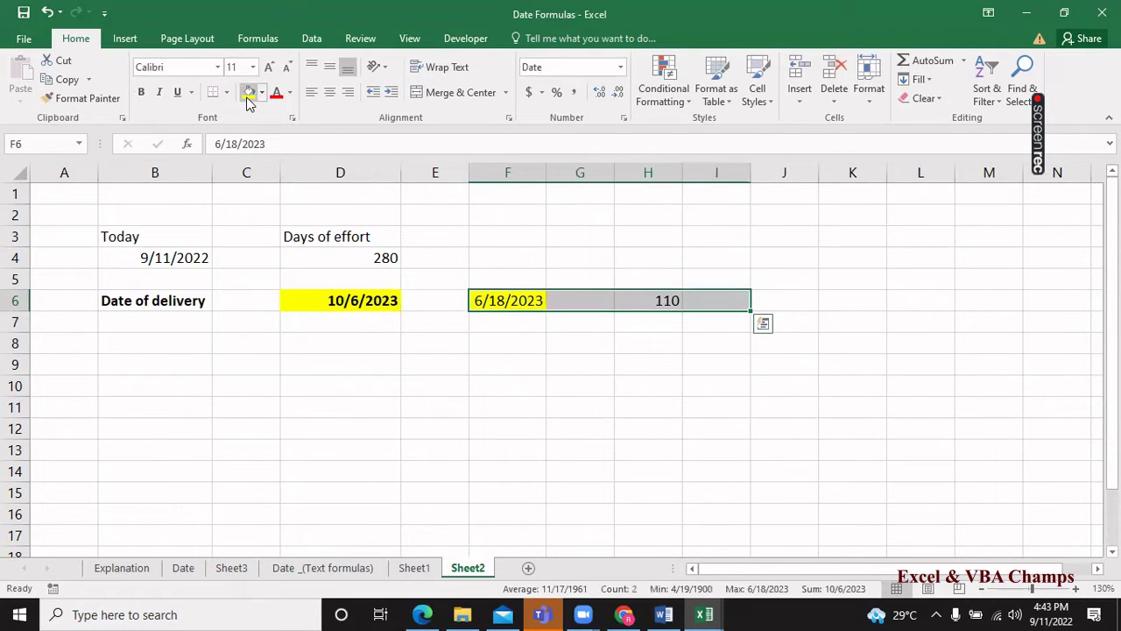
{"action": "key", "text": "Left"}
{"action": "key", "text": "Left"}
{"action": "key", "text": "Up"}
{"action": "key", "text": "Up"}
{"action": "key", "text": "Right"}
{"action": "key", "text": "Right"}
{"action": "key", "text": "Down"}
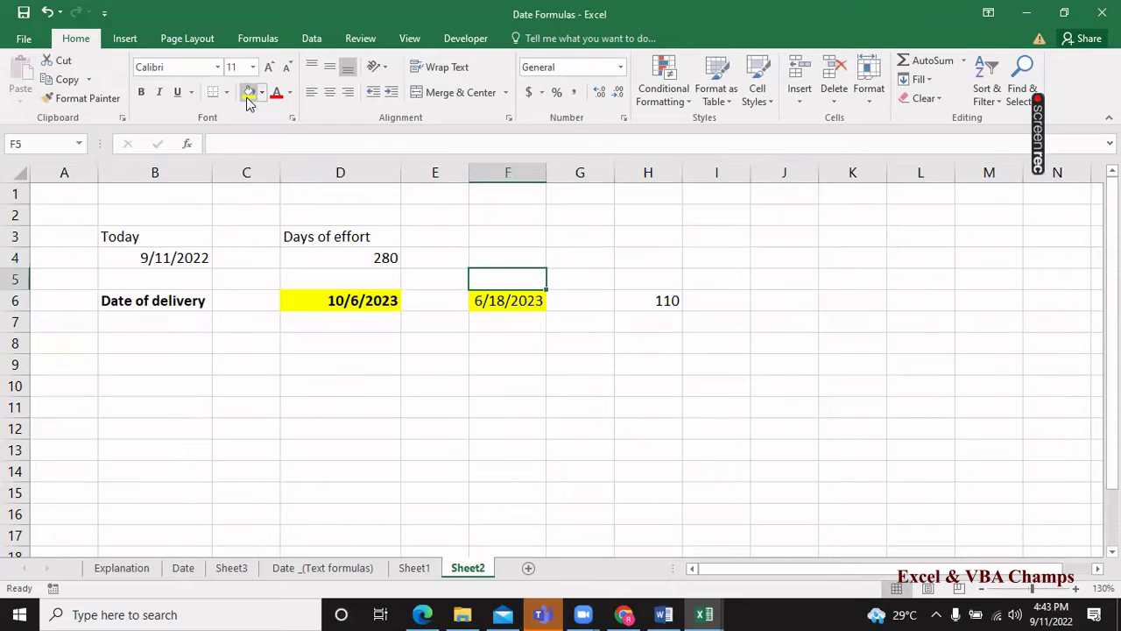
{"action": "key", "text": "shift+Down"}
{"action": "key", "text": "shift+Down"}
{"action": "key", "text": "shift+Right"}
{"action": "key", "text": "shift+Right"}
Clear the 110 result from H6.
{"action": "key", "text": "Right"}
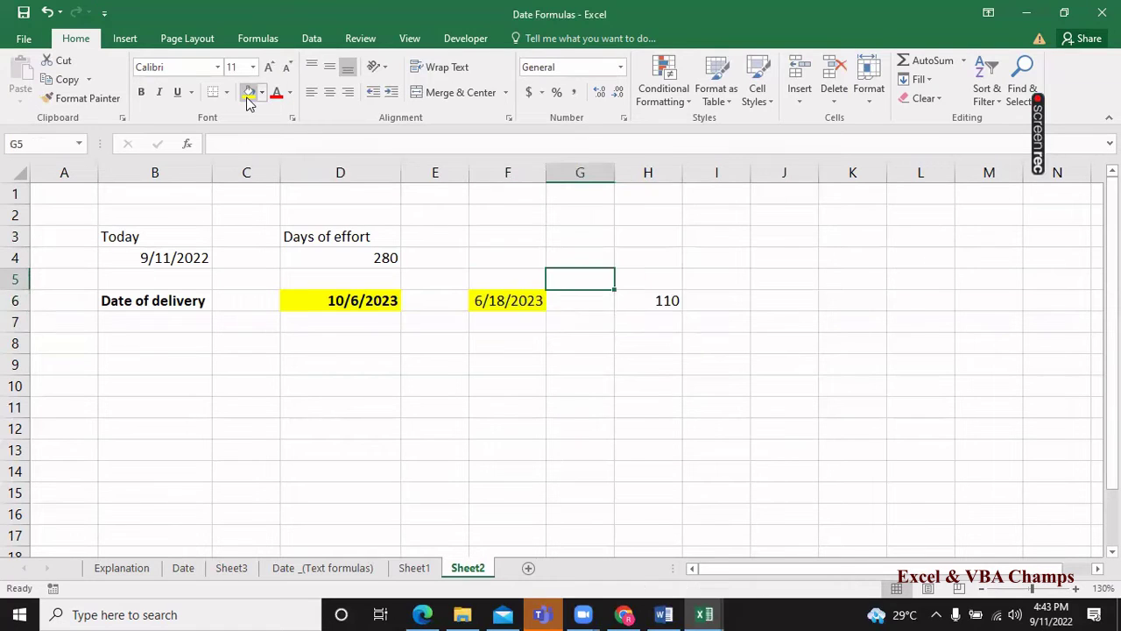
{"action": "key", "text": "Down"}
{"action": "key", "text": "Right"}
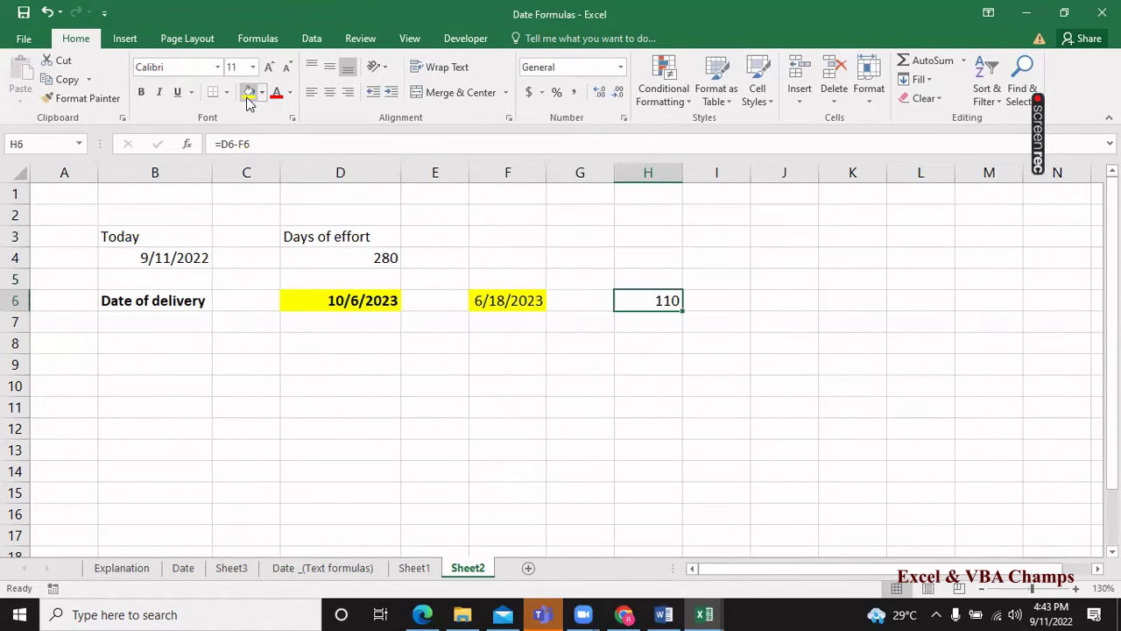
{"action": "key", "text": "Delete"}
{"action": "key", "text": "Left"}
{"action": "key", "text": "Left"}
{"action": "key", "text": "Left"}
{"action": "key", "text": "Left"}
Copy the 280 days from D4 into I4 and type 4 developer in I6.
{"action": "key", "text": "Up"}
{"action": "key", "text": "Up"}
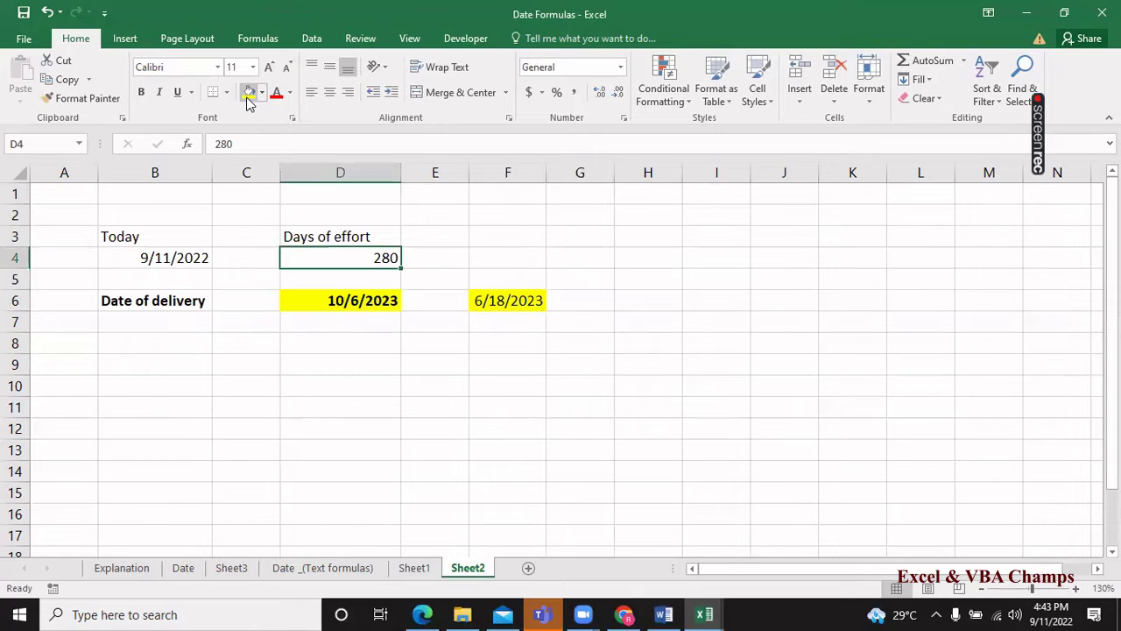
{"action": "key", "text": "ctrl+c"}
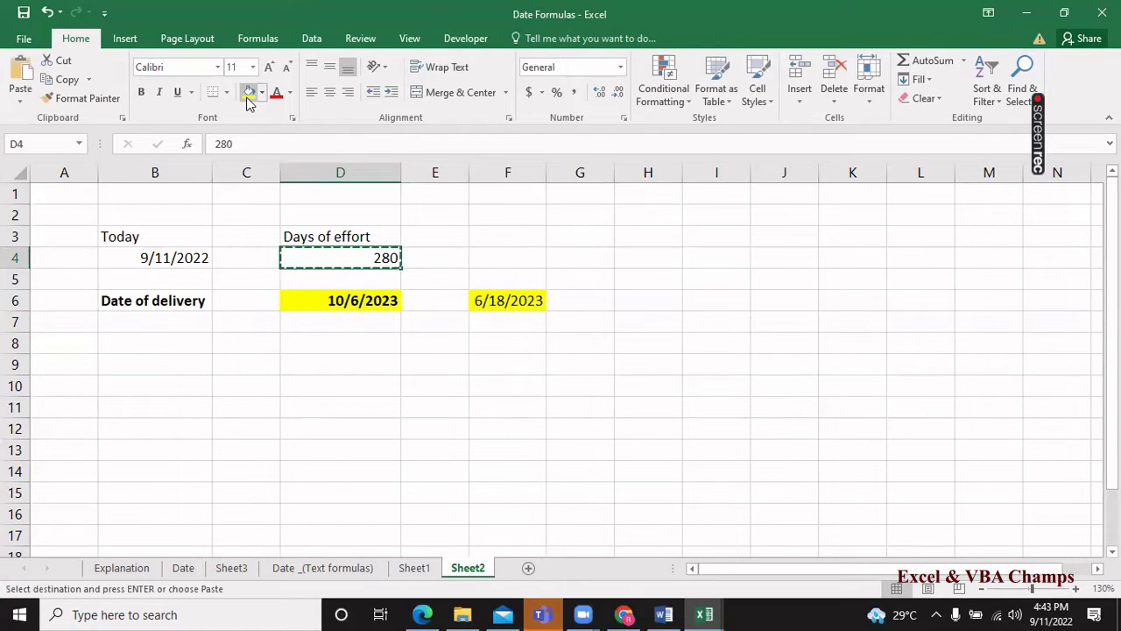
{"action": "key", "text": "Right"}
{"action": "key", "text": "Right"}
{"action": "key", "text": "Right"}
{"action": "key", "text": "Right"}
{"action": "key", "text": "Right"}
{"action": "key", "text": "ctrl+v"}
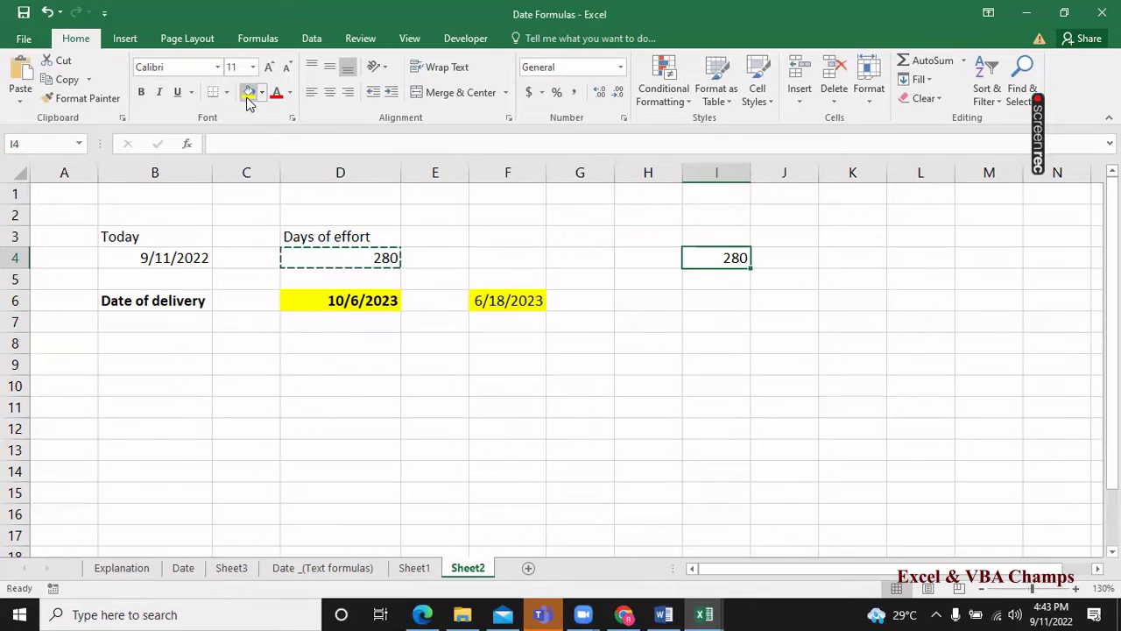
{"action": "key", "text": "Down"}
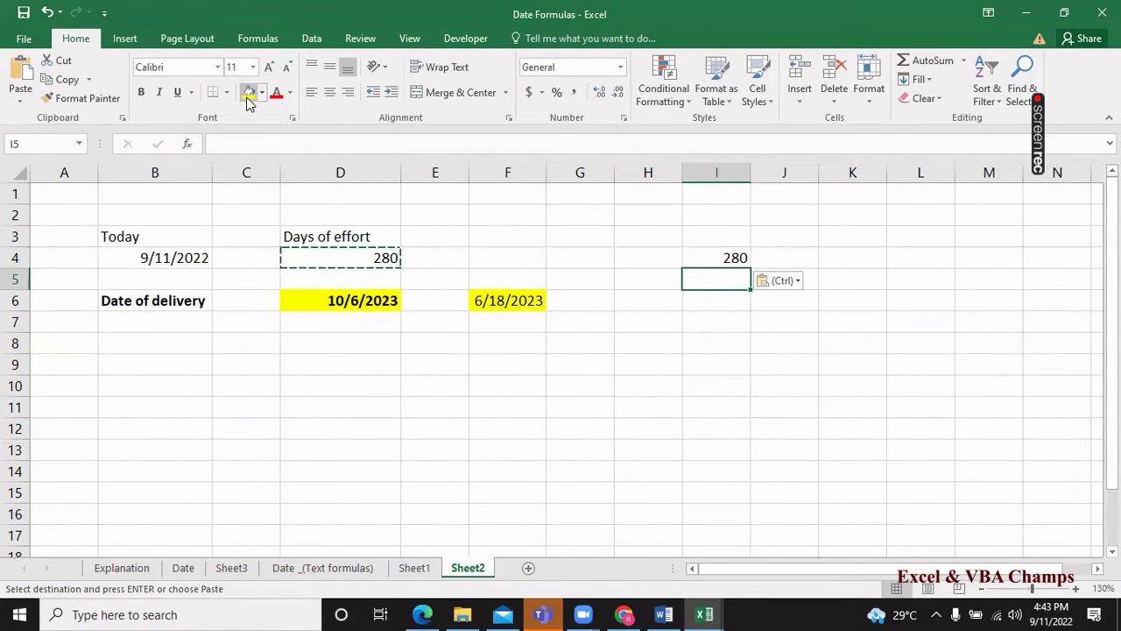
{"action": "key", "text": "Down"}
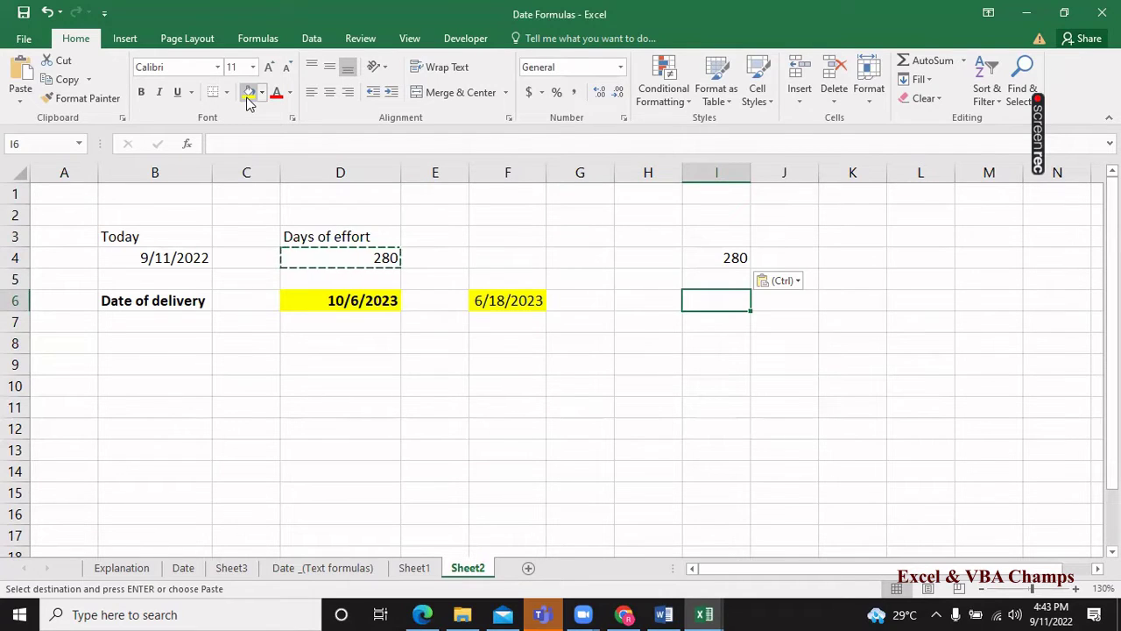
{"action": "type", "text": "4"}
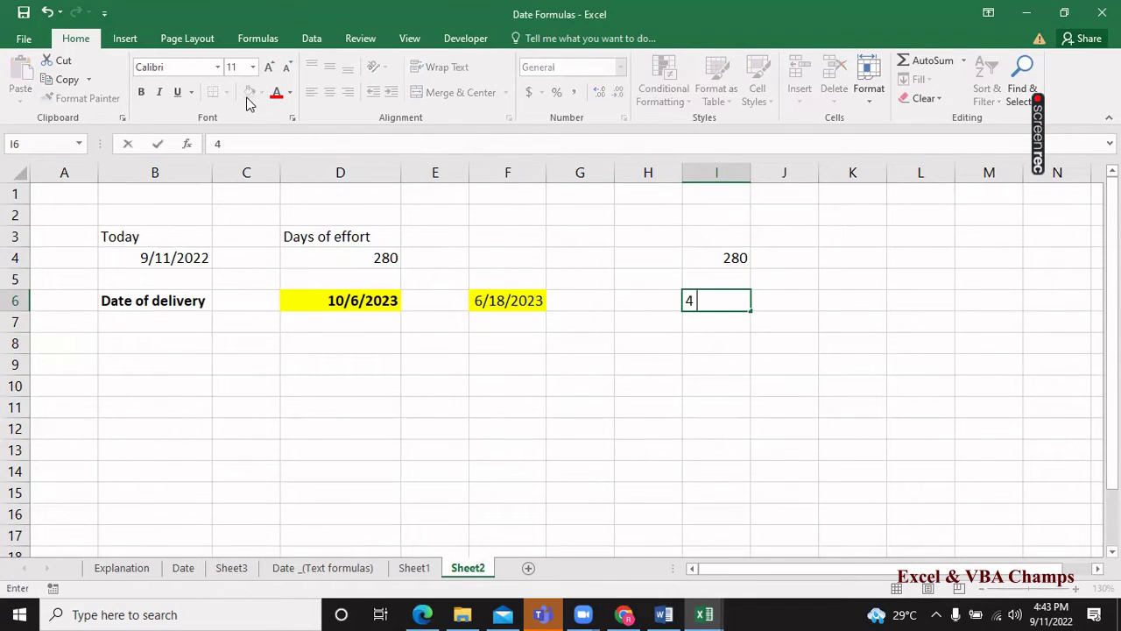
{"action": "type", "text": " developer"}
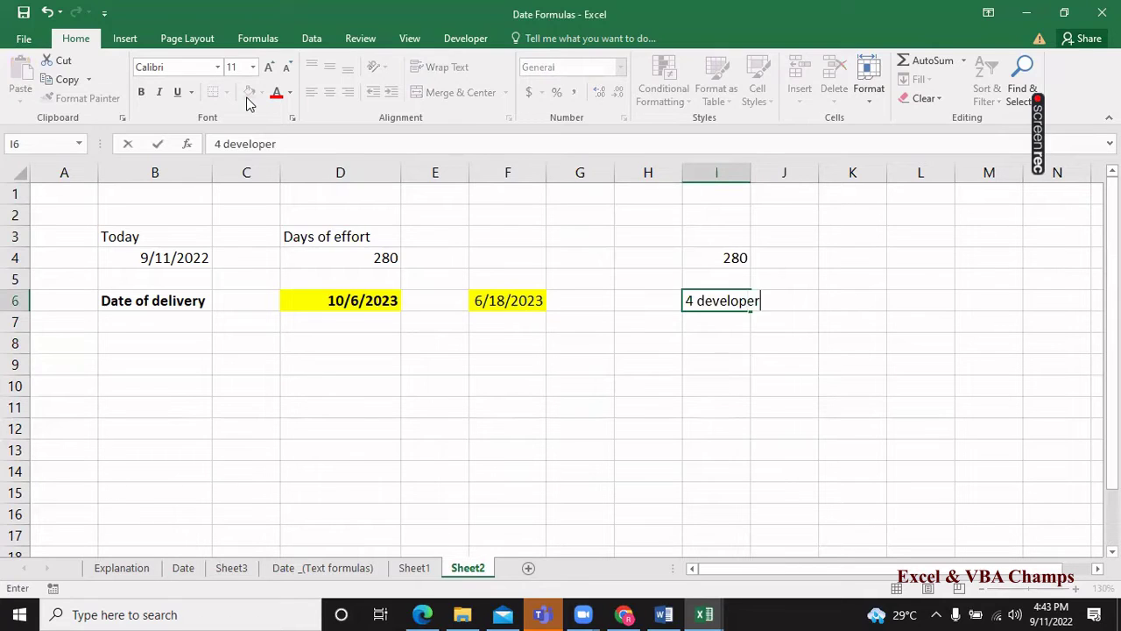
Add 1 tester in I7 and dba in I8 below 4 developer.
{"action": "key", "text": "Return"}
{"action": "type", "text": "1"}
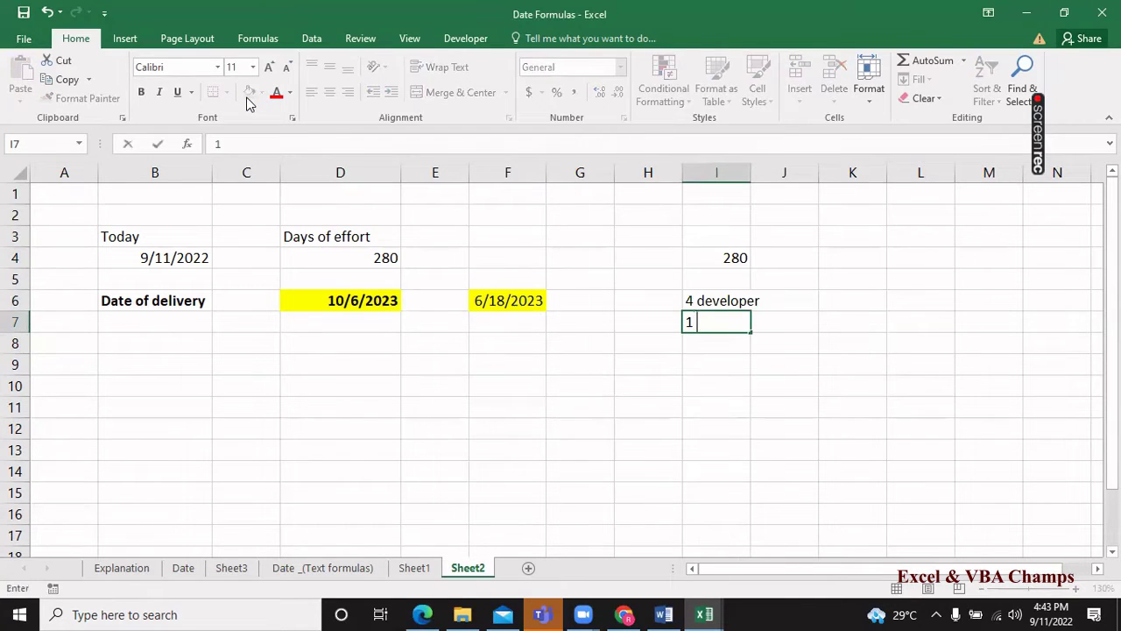
{"action": "type", "text": " tester"}
{"action": "key", "text": "Return"}
{"action": "type", "text": "d"}
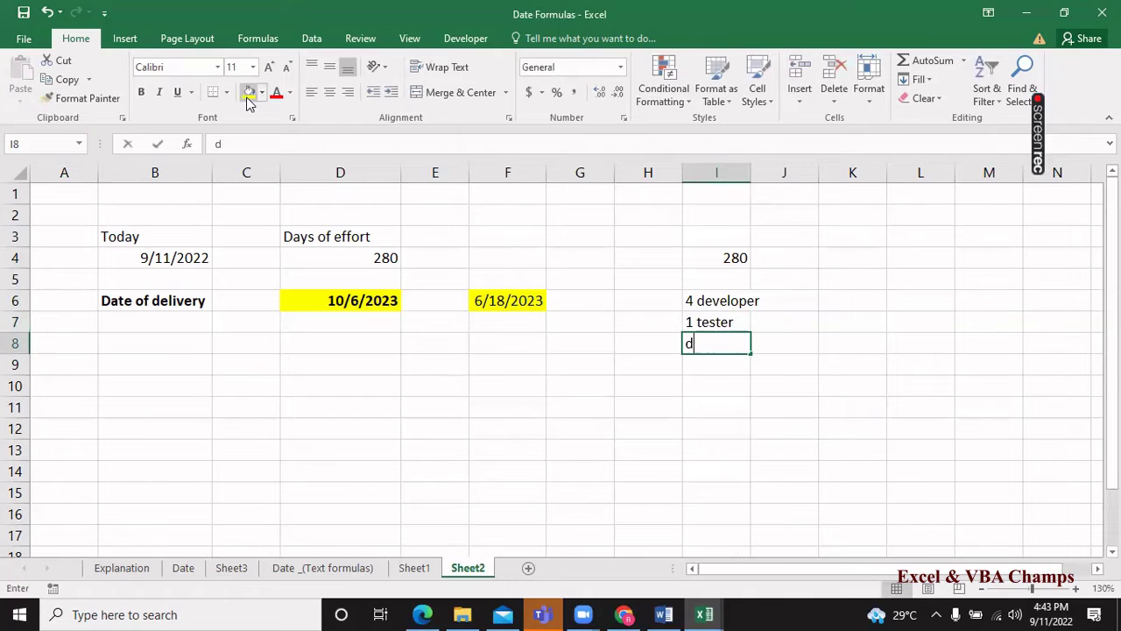
{"action": "type", "text": "ba"}
{"action": "key", "text": "Return"}
{"action": "key", "text": "Up"}
{"action": "key", "text": "Up"}
{"action": "key", "text": "Up"}
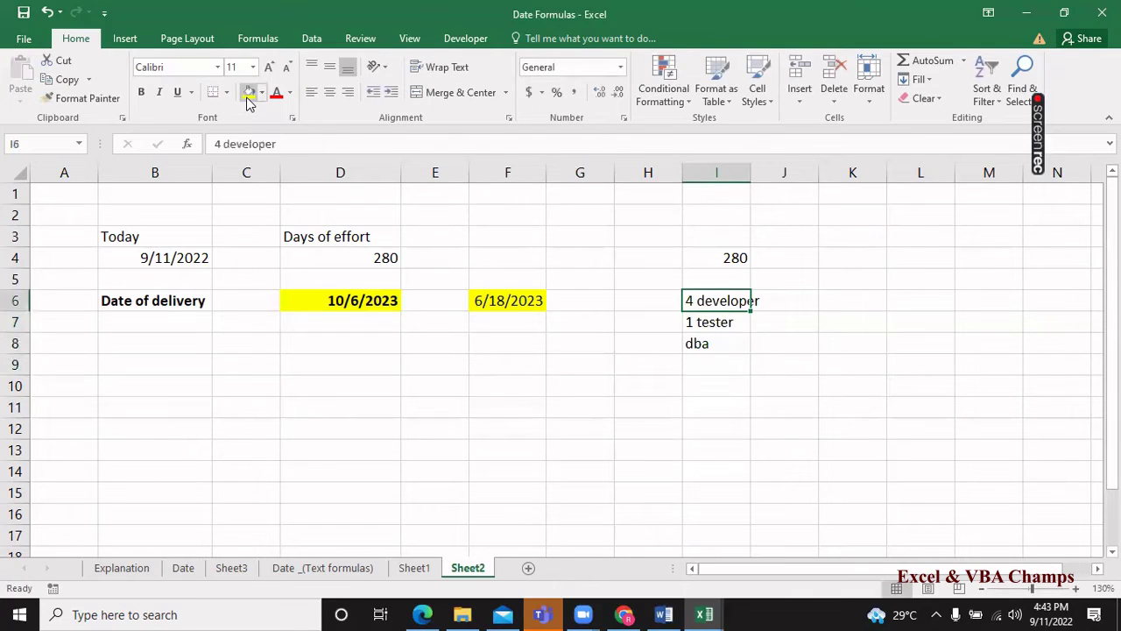
{"action": "key", "text": "Down"}
{"action": "key", "text": "Down"}
{"action": "key", "text": "Up"}
{"action": "key", "text": "Up"}
{"action": "key", "text": "Right"}
{"action": "key", "text": "Right"}
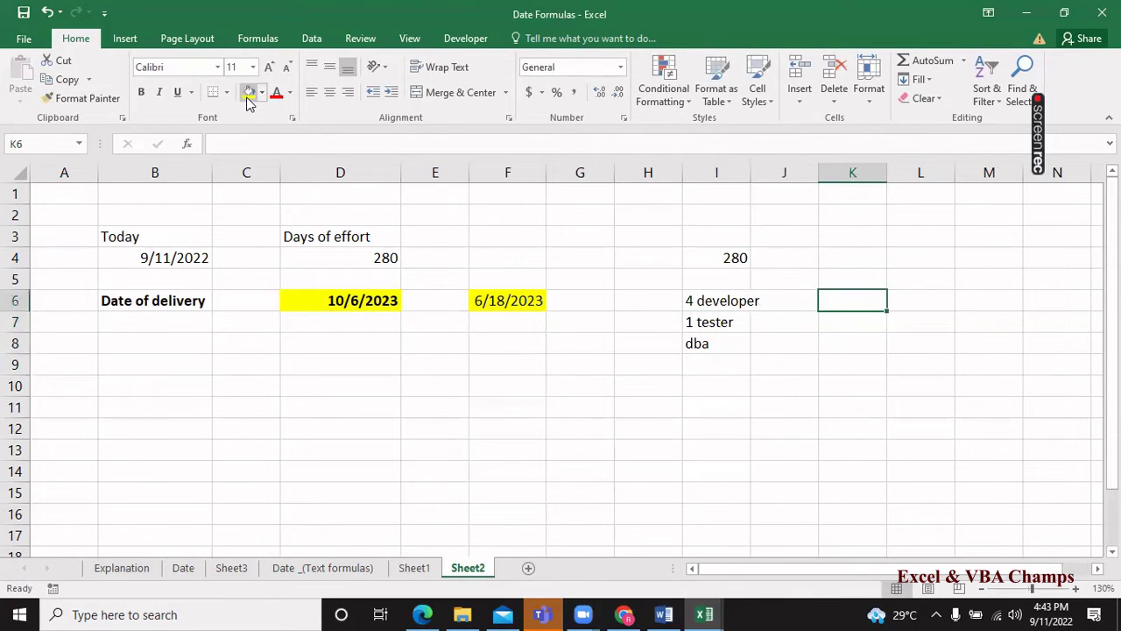
{"action": "key", "text": "Left"}
{"action": "key", "text": "Right"}
{"action": "key", "text": "Left"}
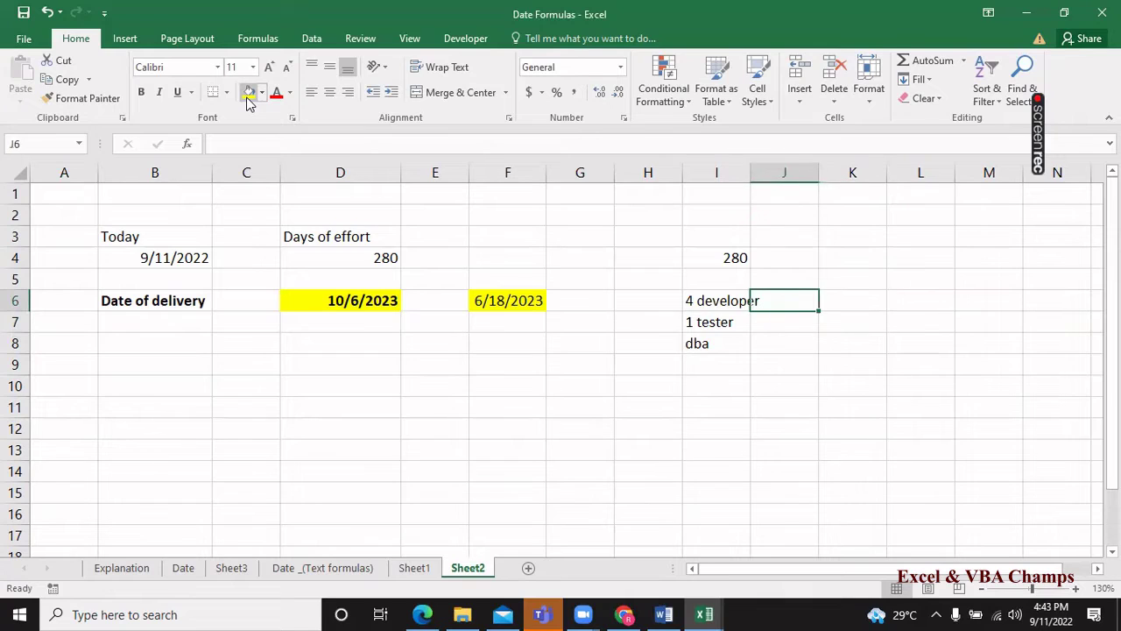
{"action": "key", "text": "Right"}
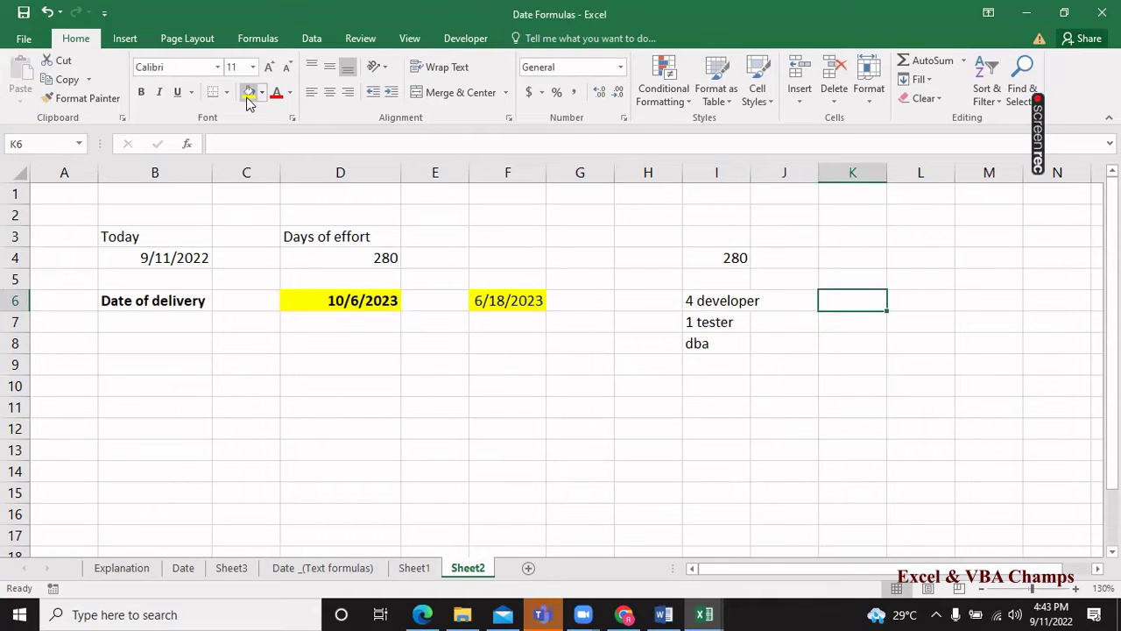
Enter the developer cost 4000 in K6 and the tester cost 800 in K7.
{"action": "type", "text": "100"}
{"action": "key", "text": "ctrl+Return"}
{"action": "type", "text": "4000"}
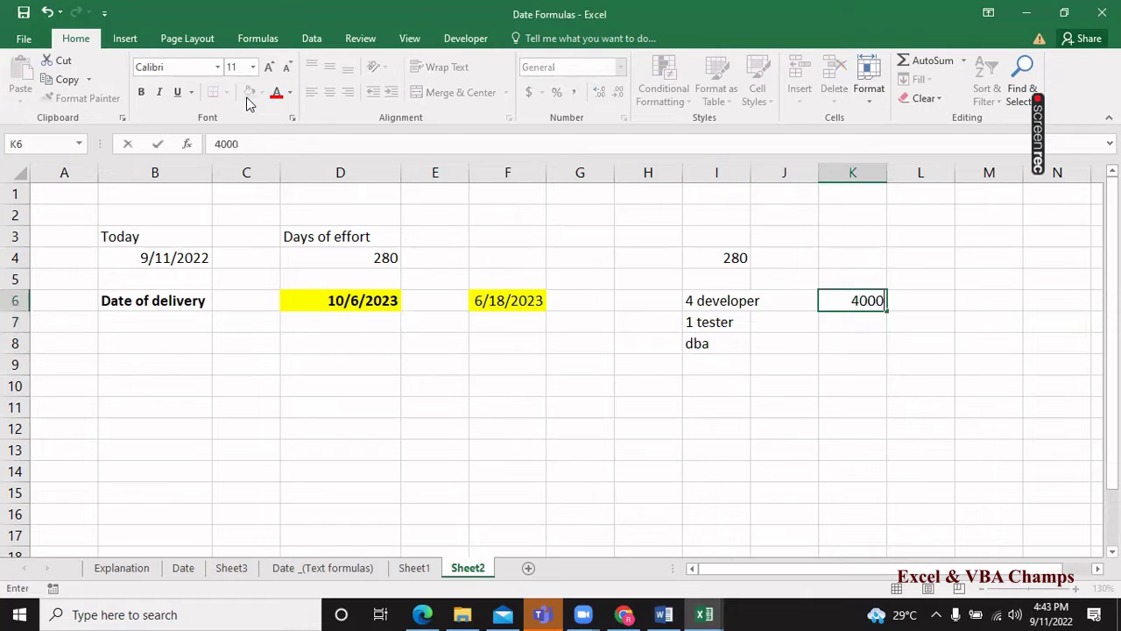
{"action": "key", "text": "Return"}
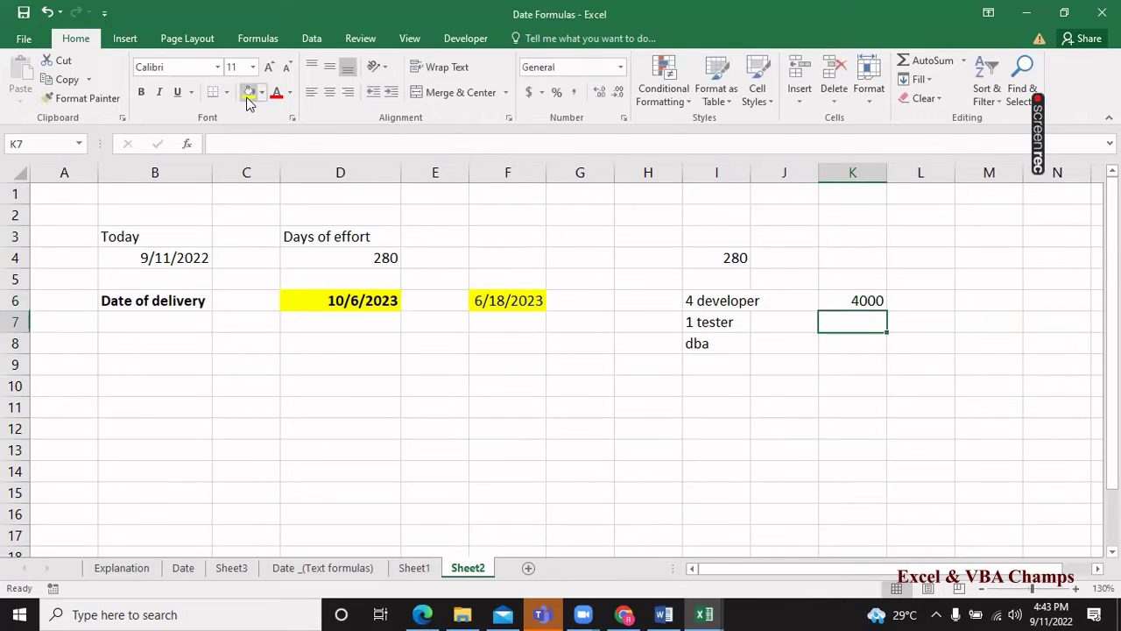
{"action": "key", "text": "Up"}
{"action": "key", "text": "Down"}
{"action": "type", "text": "80"}
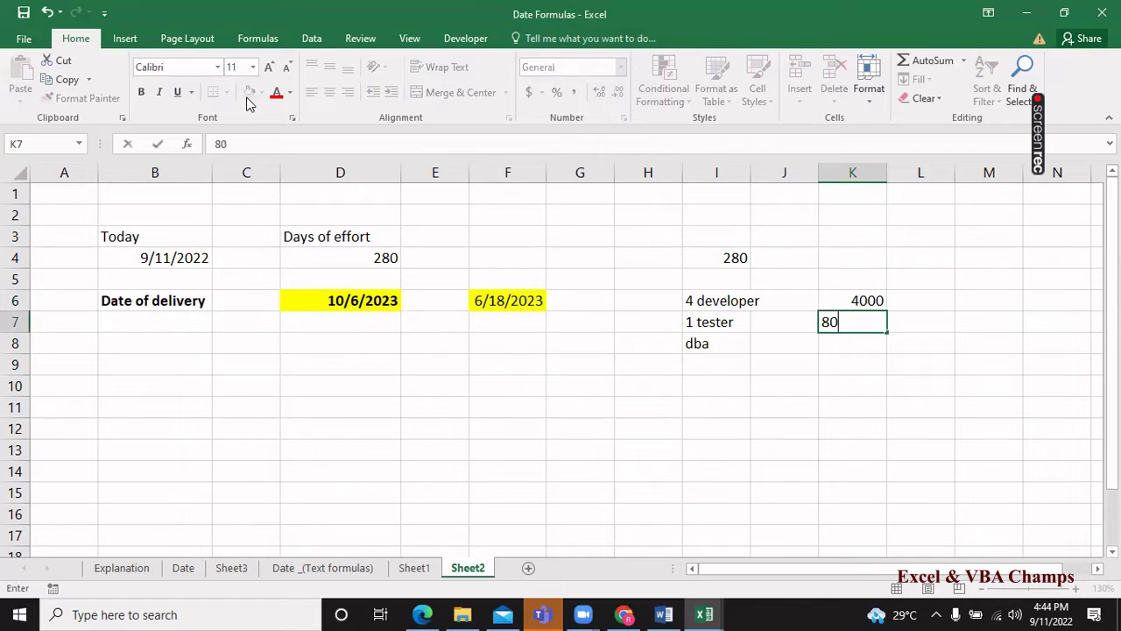
{"action": "type", "text": "0"}
{"action": "key", "text": "Return"}
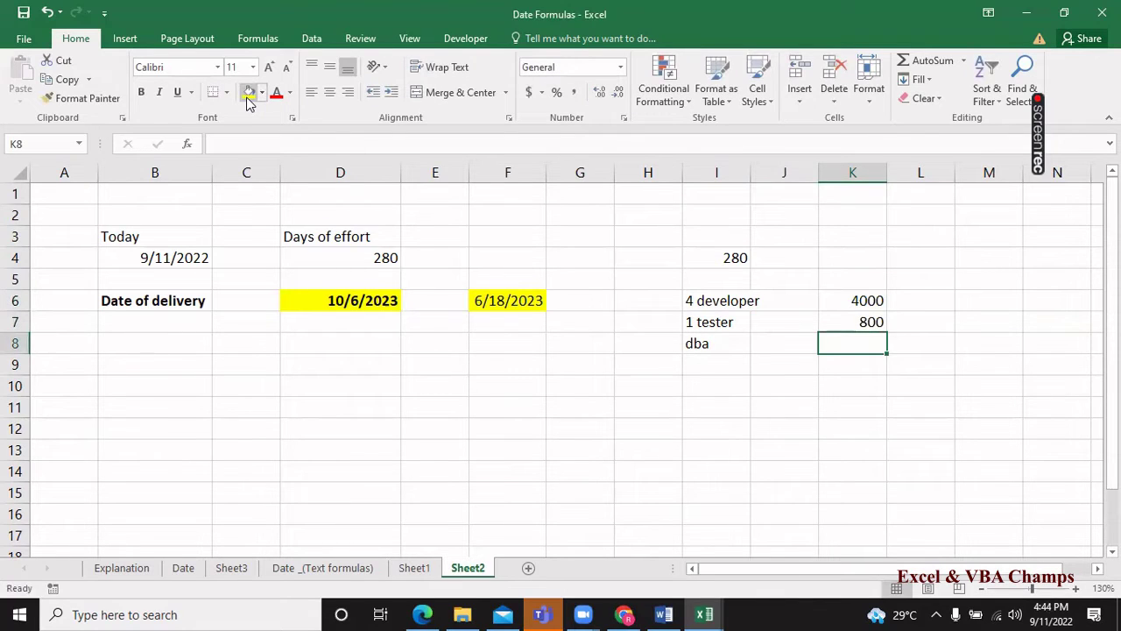
Set the dba cost in K8 to 1000, correcting an initial 100.
{"action": "type", "text": "100"}
{"action": "key", "text": "Return"}
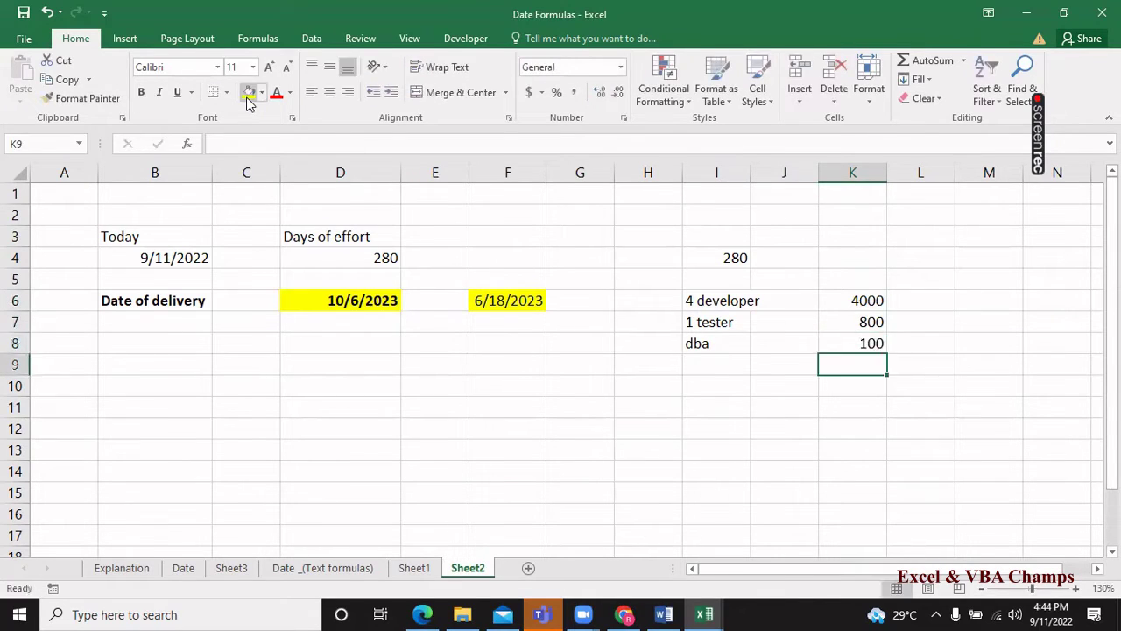
{"action": "key", "text": "Up"}
{"action": "type", "text": "1000"}
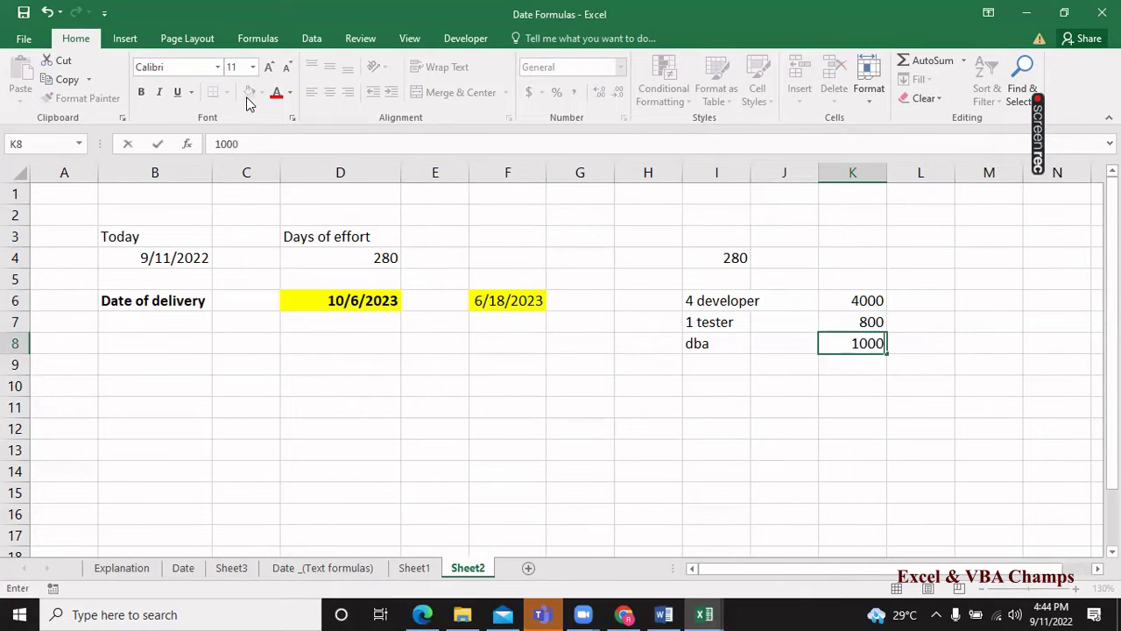
{"action": "key", "text": "Return"}
Relabel I8 from dba to 1 dba.
{"action": "key", "text": "Up"}
{"action": "key", "text": "Left"}
{"action": "key", "text": "Left"}
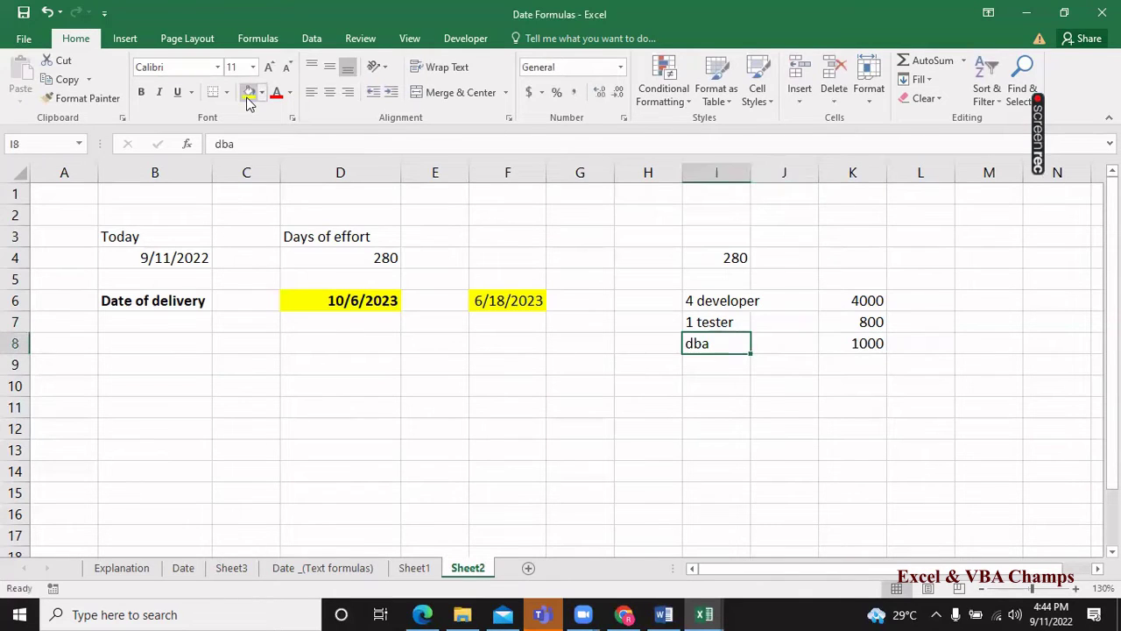
{"action": "key", "text": "XF86AudioRaiseVolume"}
{"action": "key", "text": "Left"}
{"action": "key", "text": "Right"}
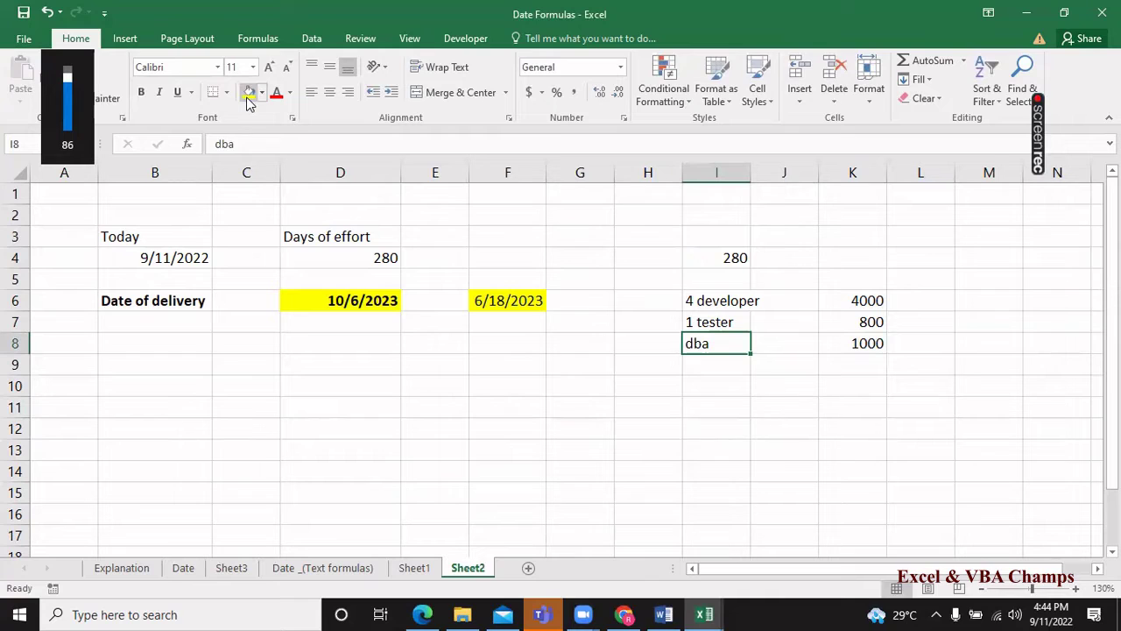
{"action": "key", "text": "F2"}
{"action": "key", "text": "Home"}
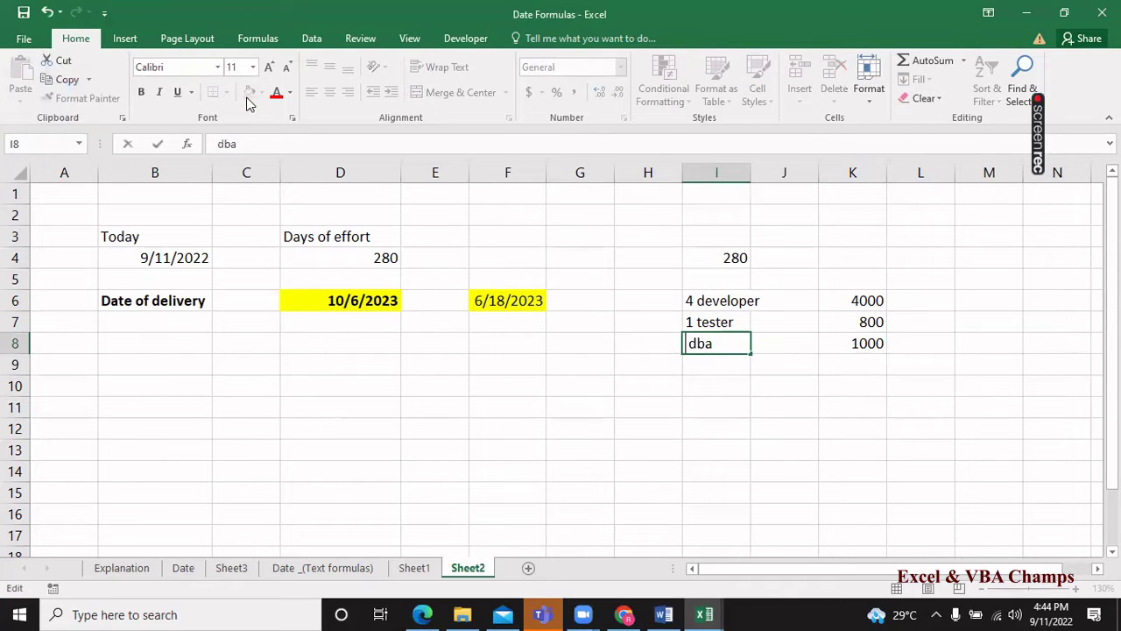
{"action": "type", "text": "1"}
{"action": "key", "text": "Tab"}
{"action": "key", "text": "Tab"}
Add a Manger row in I9 with a cost of 2000 in K9.
{"action": "key", "text": "Up"}
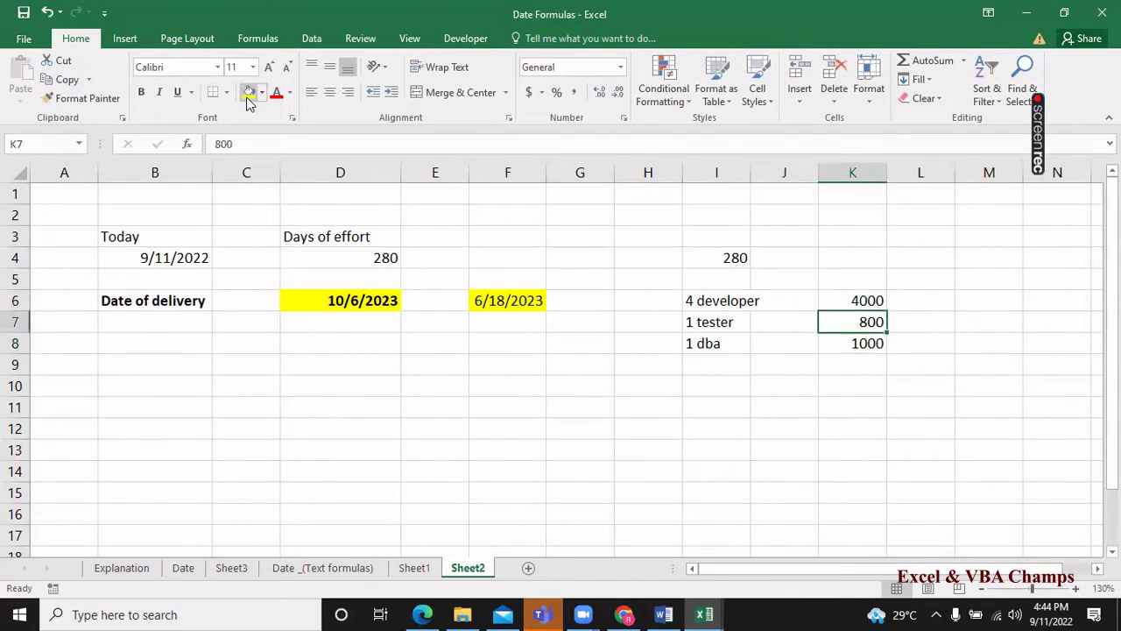
{"action": "key", "text": "Down"}
{"action": "key", "text": "Down"}
{"action": "key", "text": "Left"}
{"action": "key", "text": "Left"}
{"action": "key", "text": "Left"}
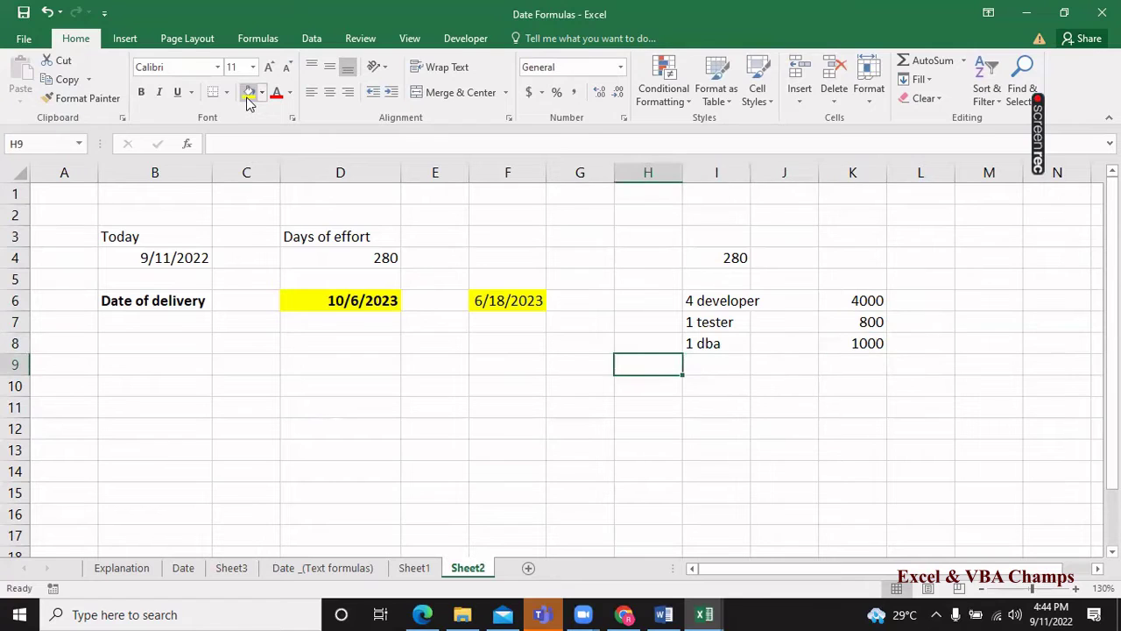
{"action": "key", "text": "Right"}
{"action": "type", "text": "m"}
{"action": "key", "text": "BackSpace"}
{"action": "type", "text": "M"}
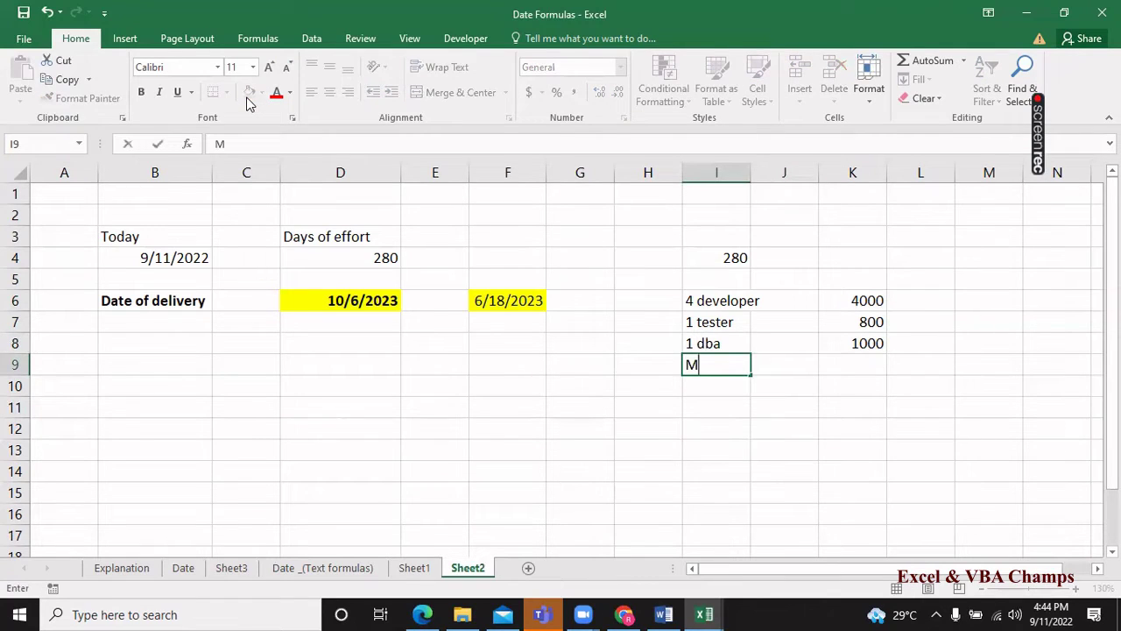
{"action": "type", "text": "angar"}
{"action": "key", "text": "BackSpace"}
{"action": "key", "text": "BackSpace"}
{"action": "type", "text": "er"}
{"action": "key", "text": "Right"}
{"action": "key", "text": "Right"}
{"action": "type", "text": "2"}
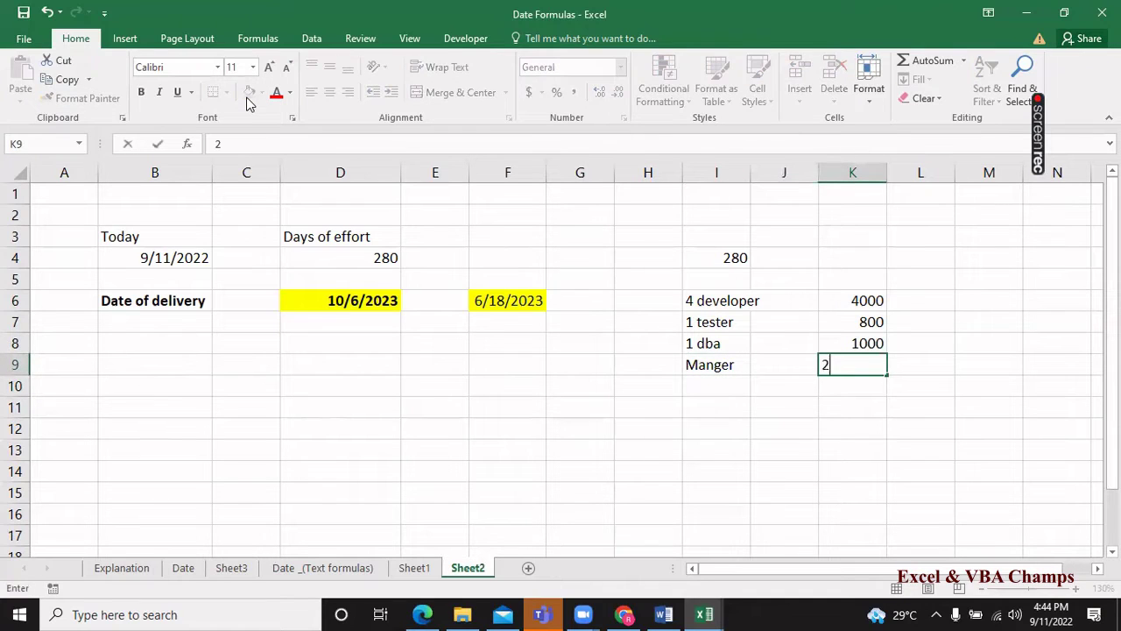
{"action": "type", "text": "000"}
{"action": "key", "text": "Return"}
{"action": "key", "text": "Down"}
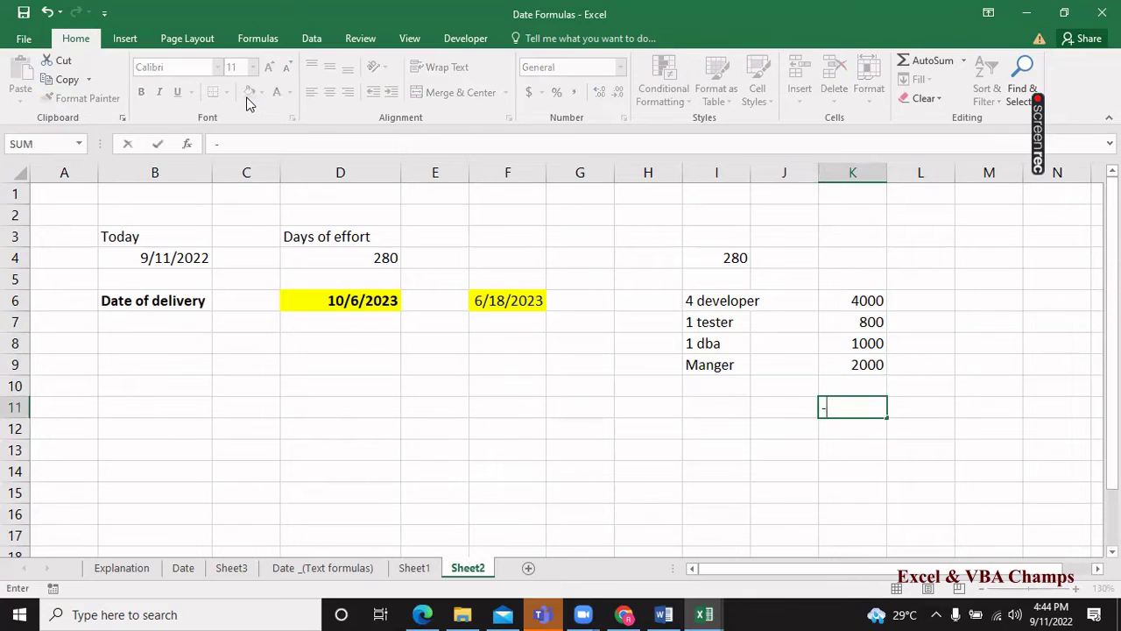
Enter =SUM(K6:K9) in K11 to total the staff costs at 7800.
{"action": "type", "text": "=su"}
{"action": "key", "text": "Down"}
{"action": "key", "text": "Down"}
{"action": "key", "text": "Tab"}
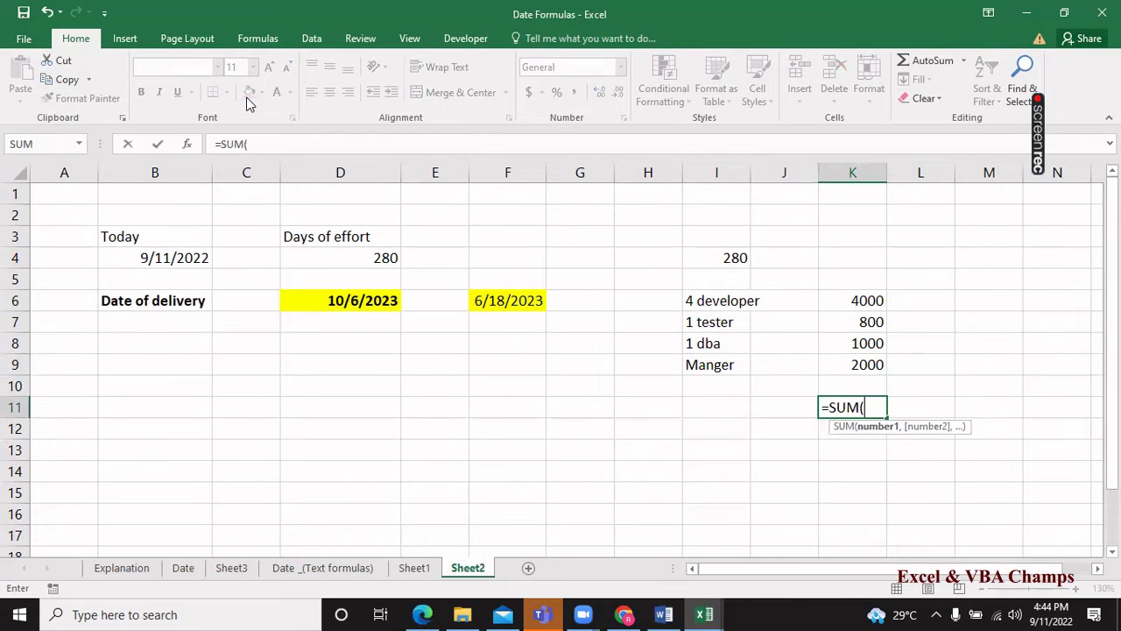
{"action": "key", "text": "Up"}
{"action": "key", "text": "Up"}
{"action": "key", "text": "shift+Up"}
{"action": "key", "text": "shift+Up"}
{"action": "key", "text": "shift+Up"}
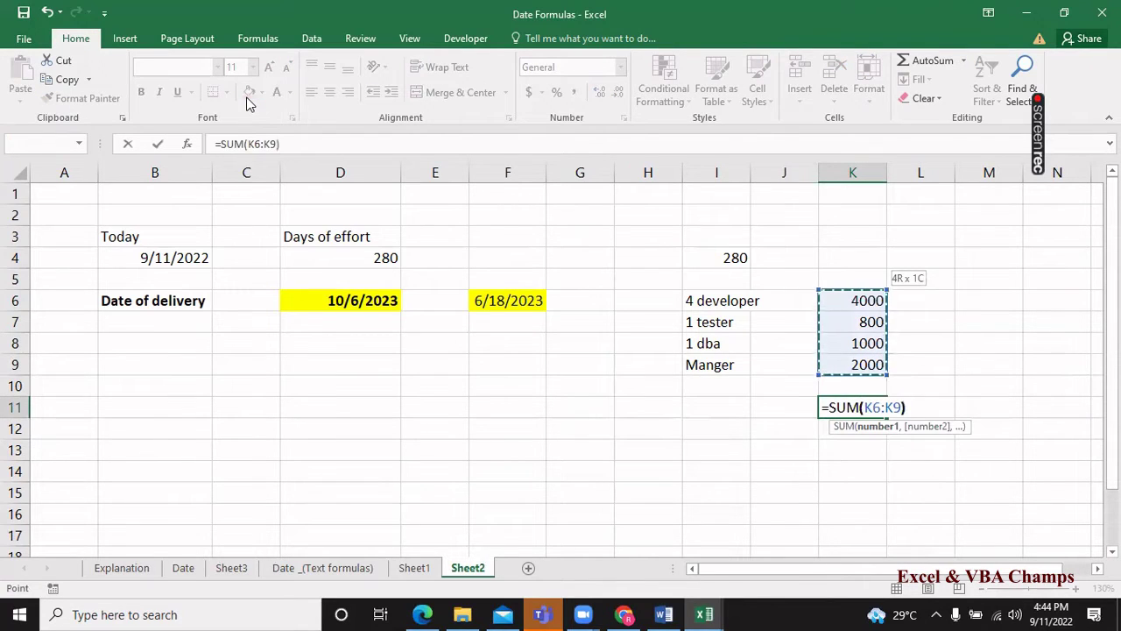
{"action": "key", "text": "Return"}
{"action": "key", "text": "Up"}
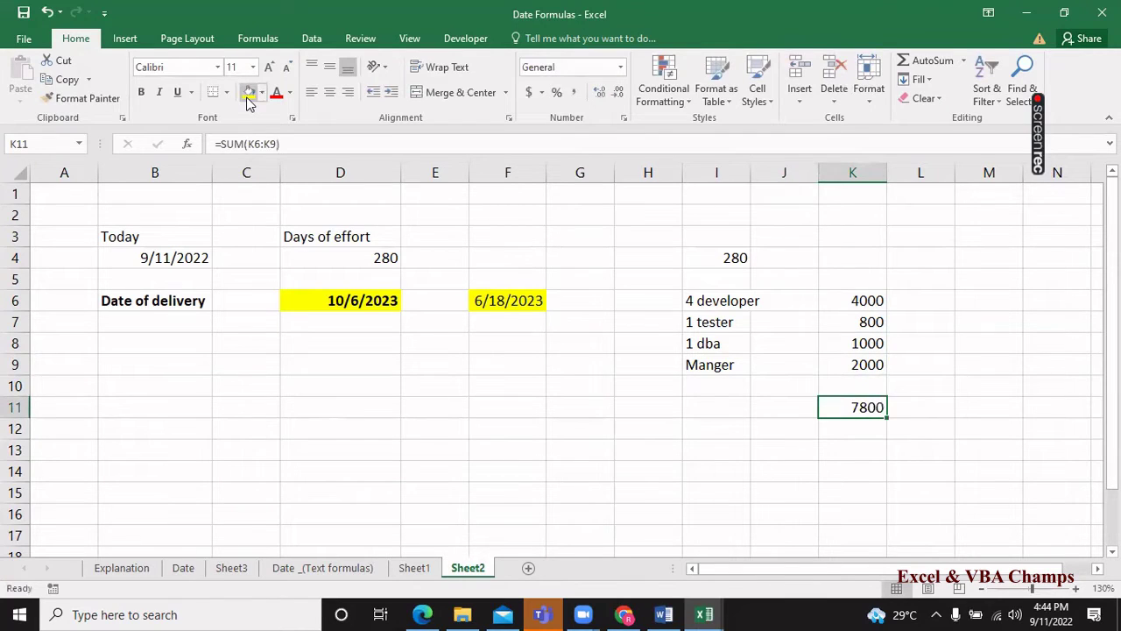
Label the total Cost per day in I11 and make the 7800 in K11 bold.
{"action": "key", "text": "Left"}
{"action": "key", "text": "Left"}
{"action": "type", "text": "Cost "}
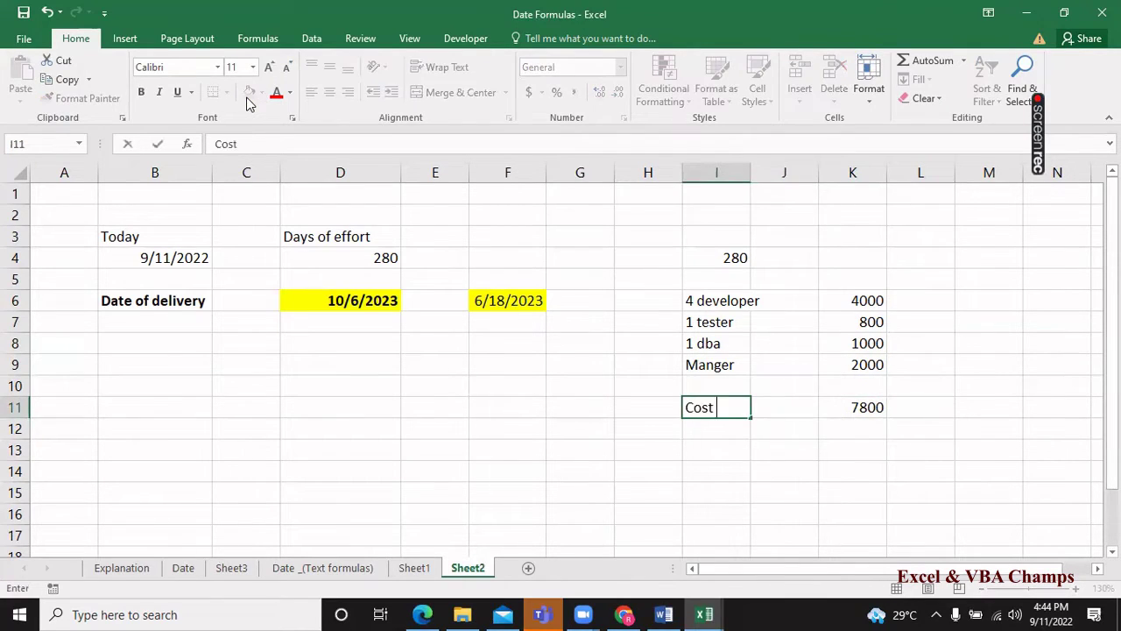
{"action": "type", "text": "per day"}
{"action": "key", "text": "Return"}
{"action": "key", "text": "Up"}
{"action": "key", "text": "Right"}
{"action": "key", "text": "Right"}
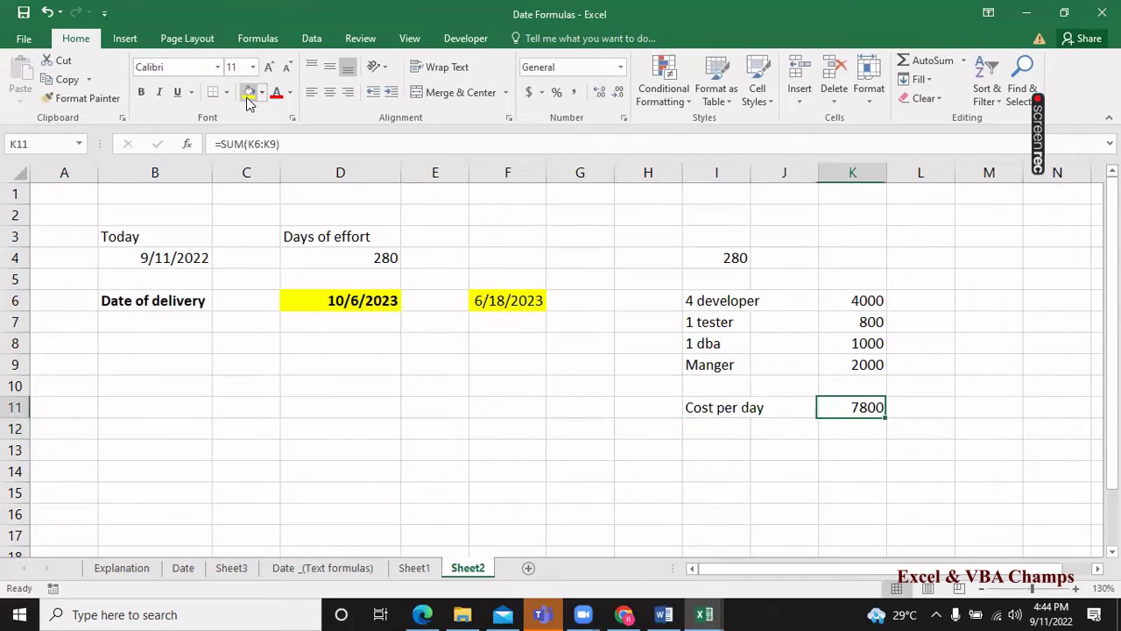
{"action": "key", "text": "ctrl+b"}
{"action": "key", "text": "Down"}
{"action": "key", "text": "Down"}
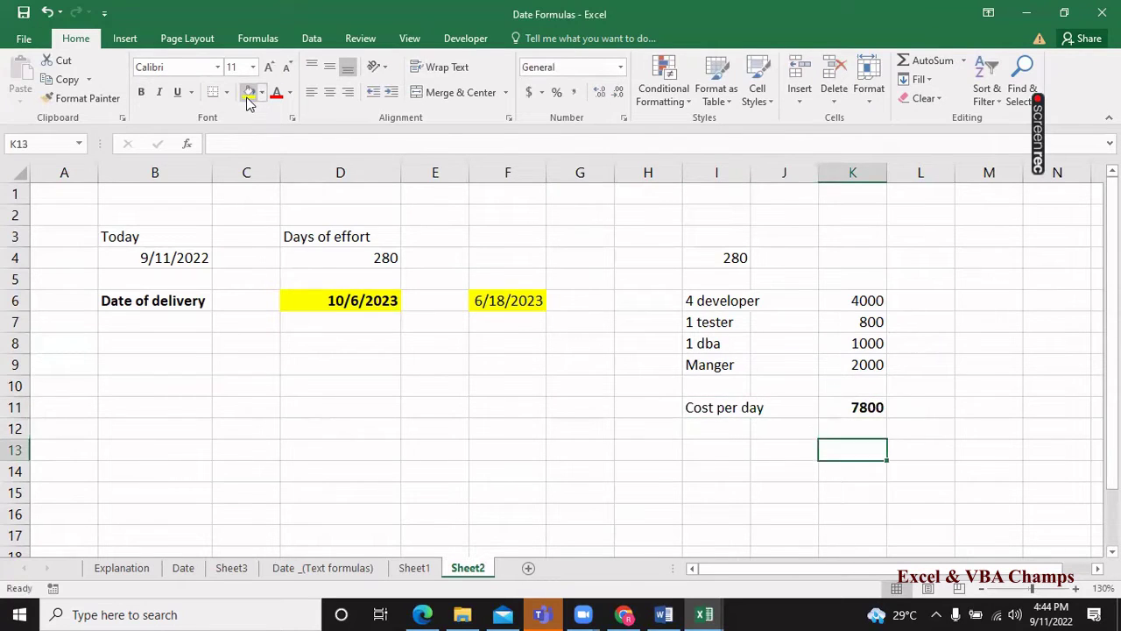
{"action": "key", "text": "Left"}
{"action": "key", "text": "Left"}
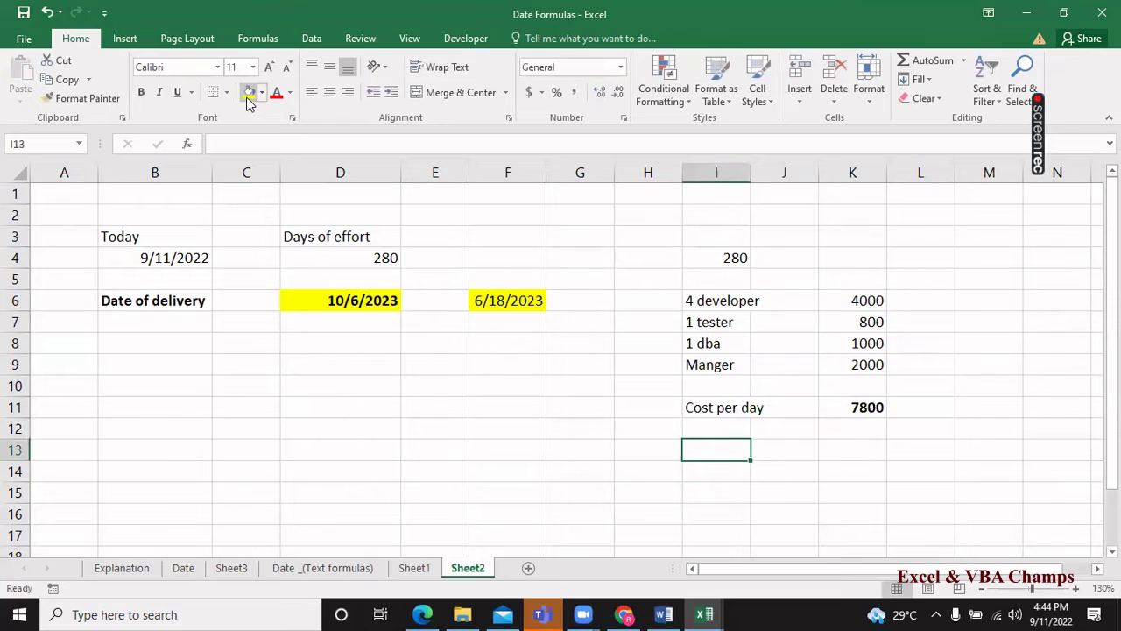
Enter the 'Days of effort' label with the value 280 in row 13.
{"action": "type", "text": "Days o"}
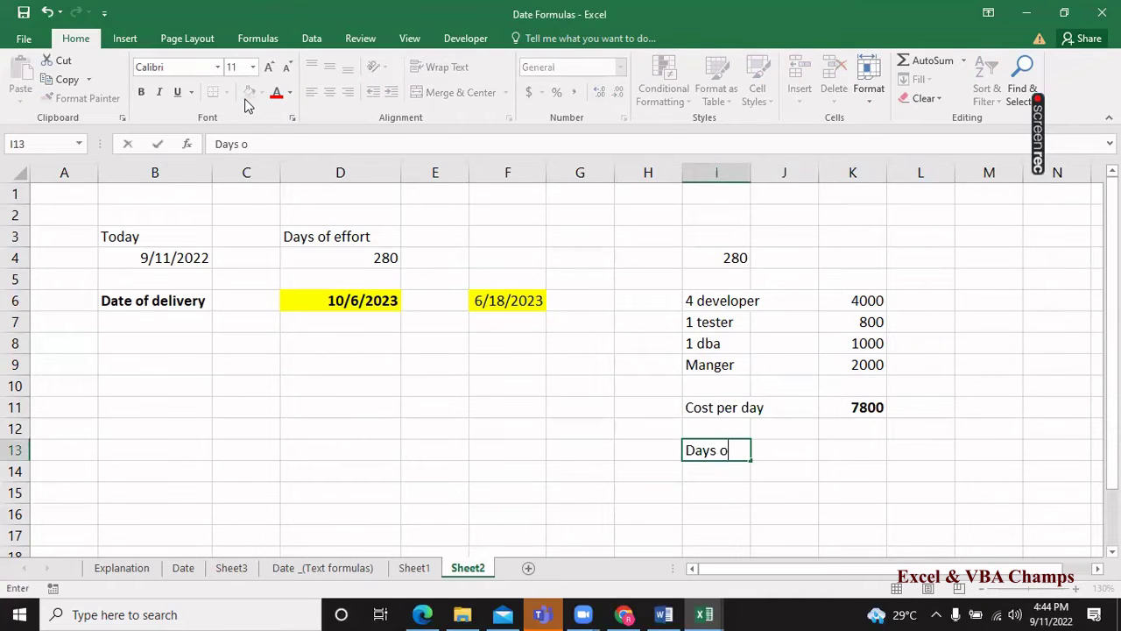
{"action": "type", "text": "f effort"}
{"action": "key", "text": "Return"}
{"action": "key", "text": "Up"}
{"action": "key", "text": "Right"}
{"action": "key", "text": "Right"}
{"action": "type", "text": "280"}
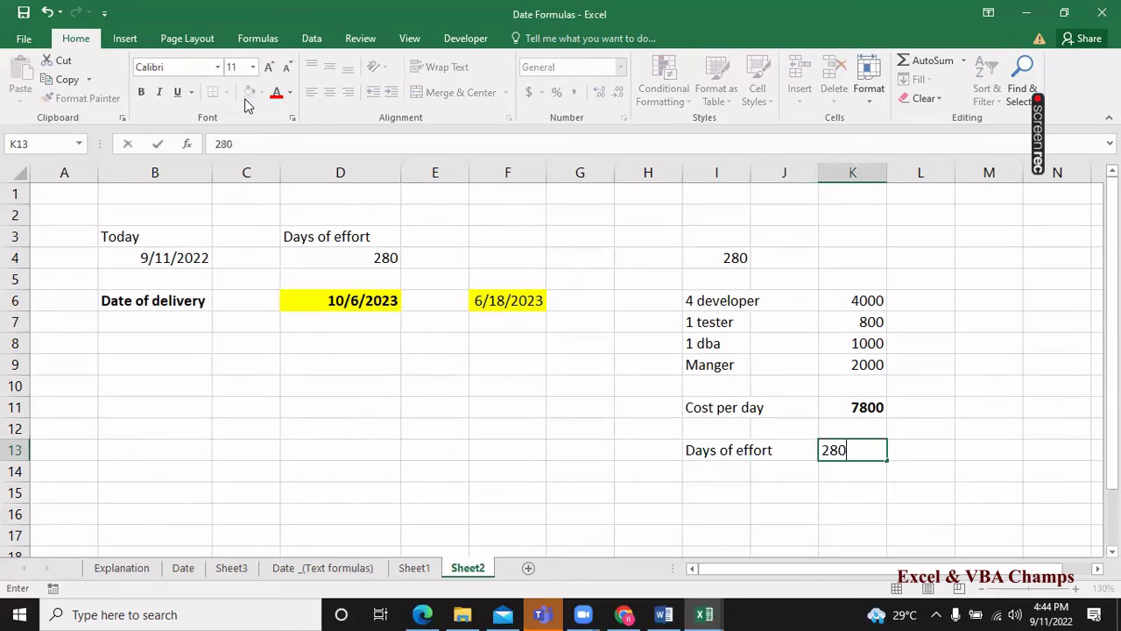
{"action": "key", "text": "Return"}
Add a 'Total cost' row with =K11*K13 giving 2184000, and make it bold.
{"action": "key", "text": "Down"}
{"action": "key", "text": "Left"}
{"action": "key", "text": "Left"}
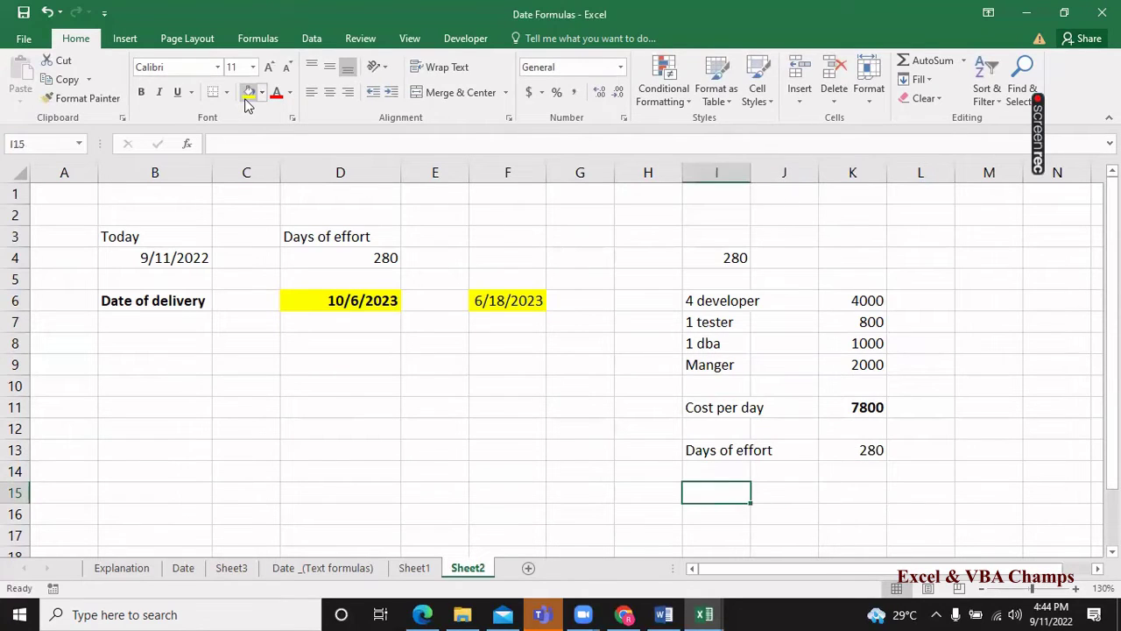
{"action": "type", "text": "Total "}
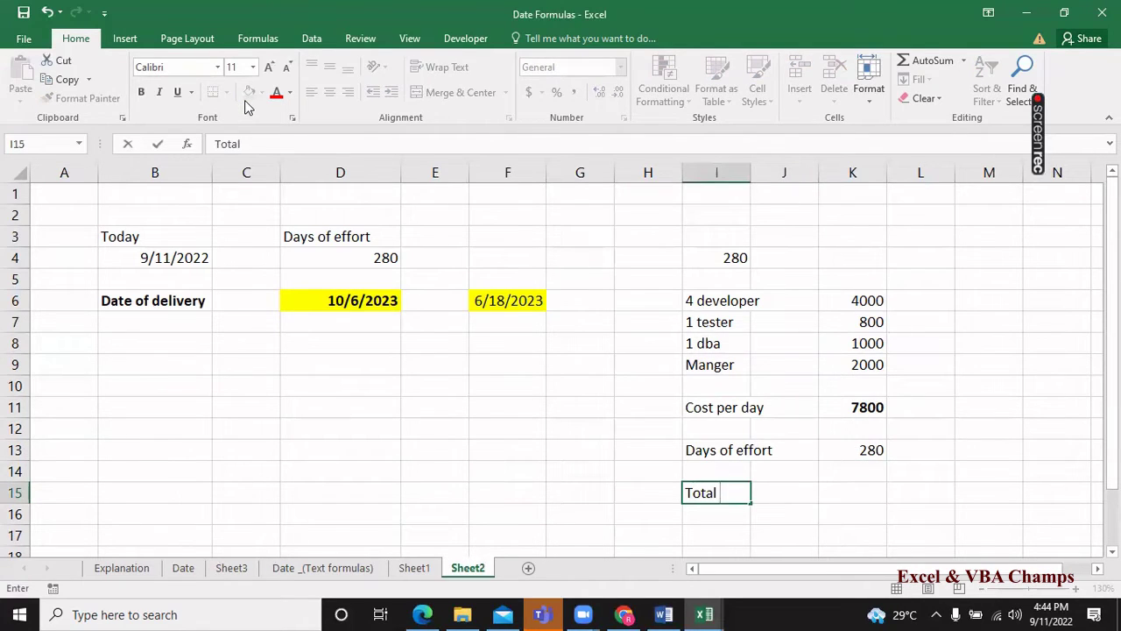
{"action": "type", "text": "cost"}
{"action": "key", "text": "Return"}
{"action": "key", "text": "Up"}
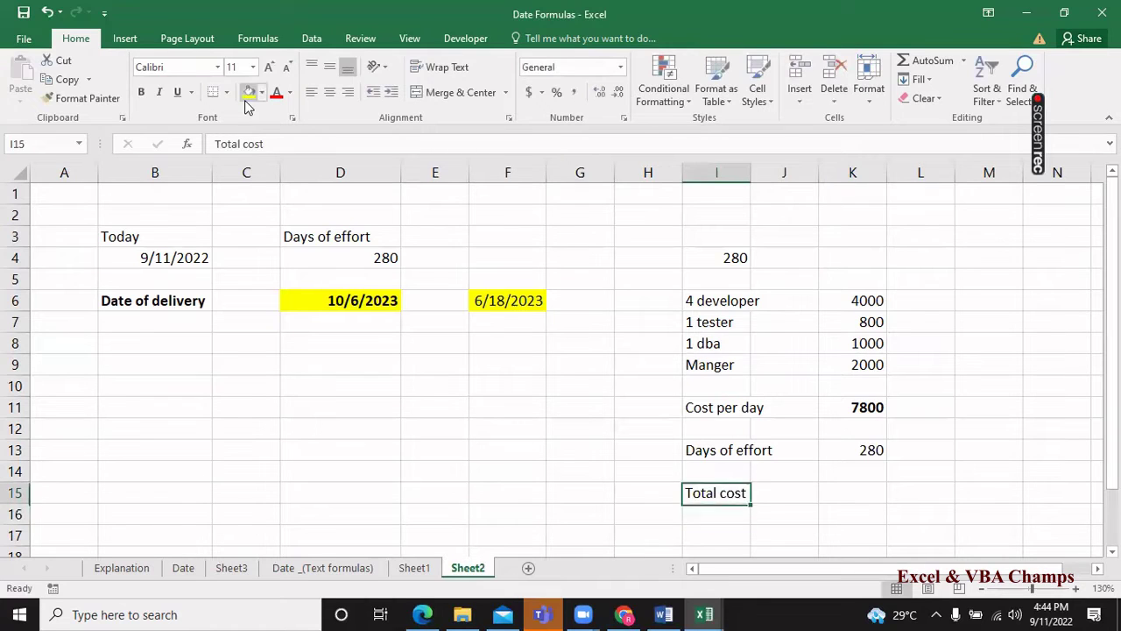
{"action": "key", "text": "Right"}
{"action": "key", "text": "Right"}
{"action": "type", "text": "="}
{"action": "key", "text": "Up"}
{"action": "key", "text": "Up"}
{"action": "key", "text": "Up"}
{"action": "key", "text": "Up"}
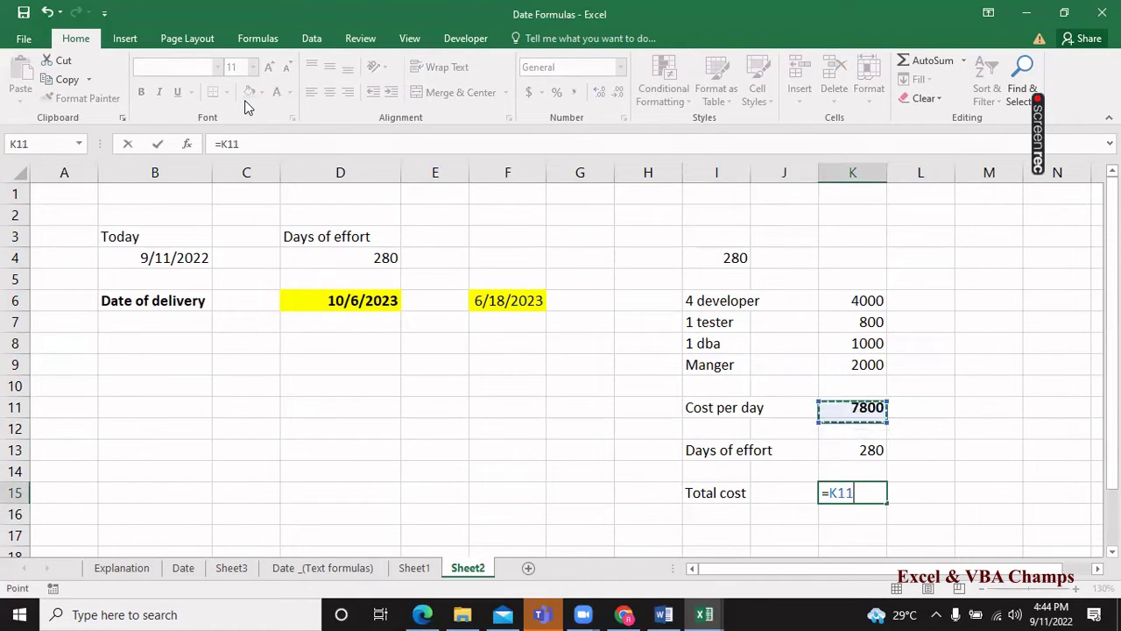
{"action": "type", "text": "*"}
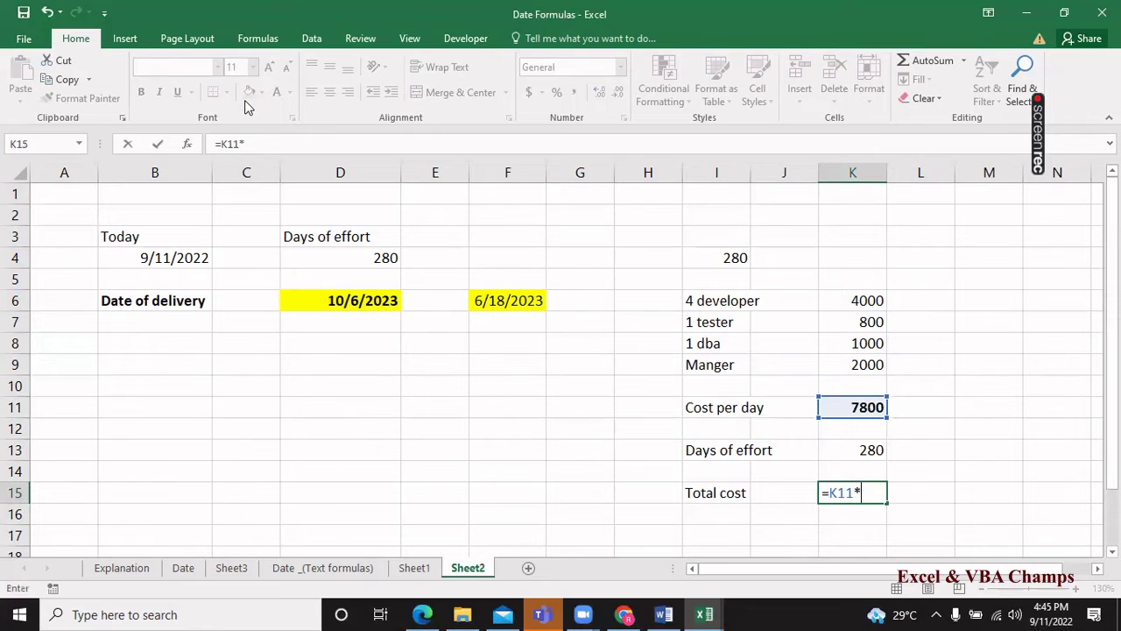
{"action": "key", "text": "Up"}
{"action": "key", "text": "Up"}
{"action": "key", "text": "Return"}
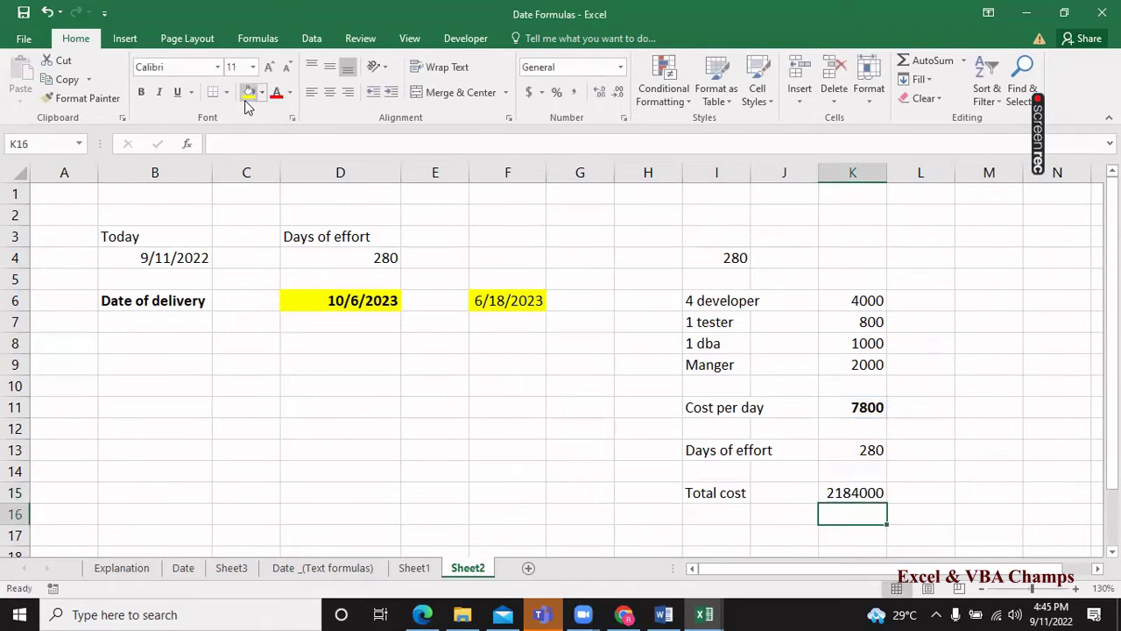
{"action": "key", "text": "Up"}
{"action": "key", "text": "ctrl+b"}
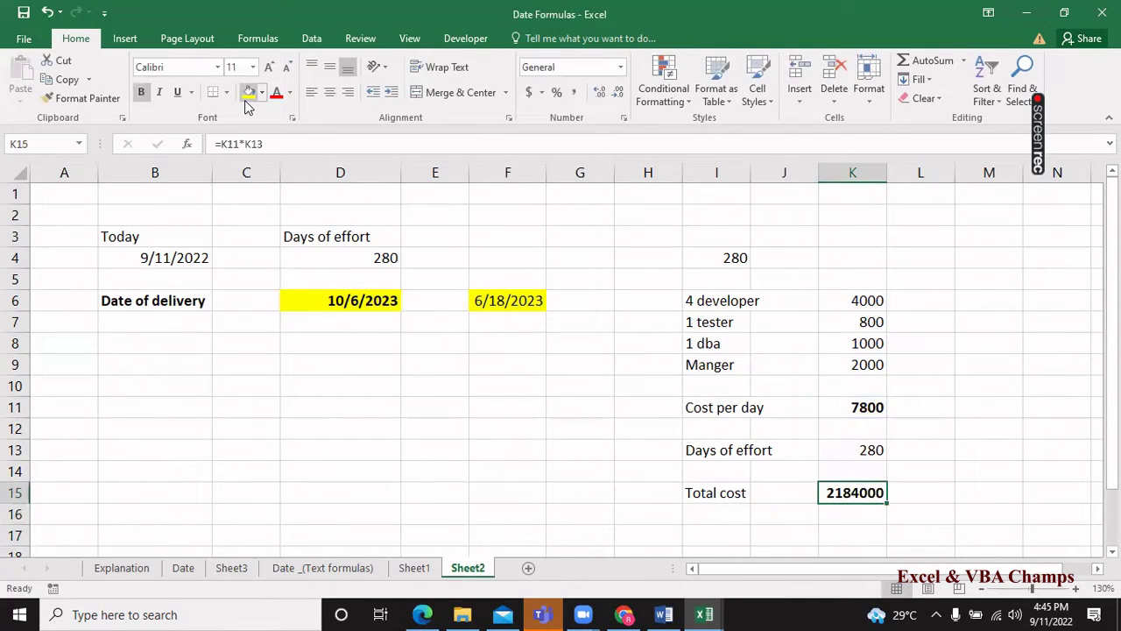
{"action": "key", "text": "Left"}
{"action": "key", "text": "Left"}
{"action": "key", "text": "Right"}
{"action": "key", "text": "Right"}
{"action": "key", "text": "Right"}
{"action": "key", "text": "Right"}
Add a 'Quotation' label beside the 2184000 total cost.
{"action": "type", "text": "Q"}
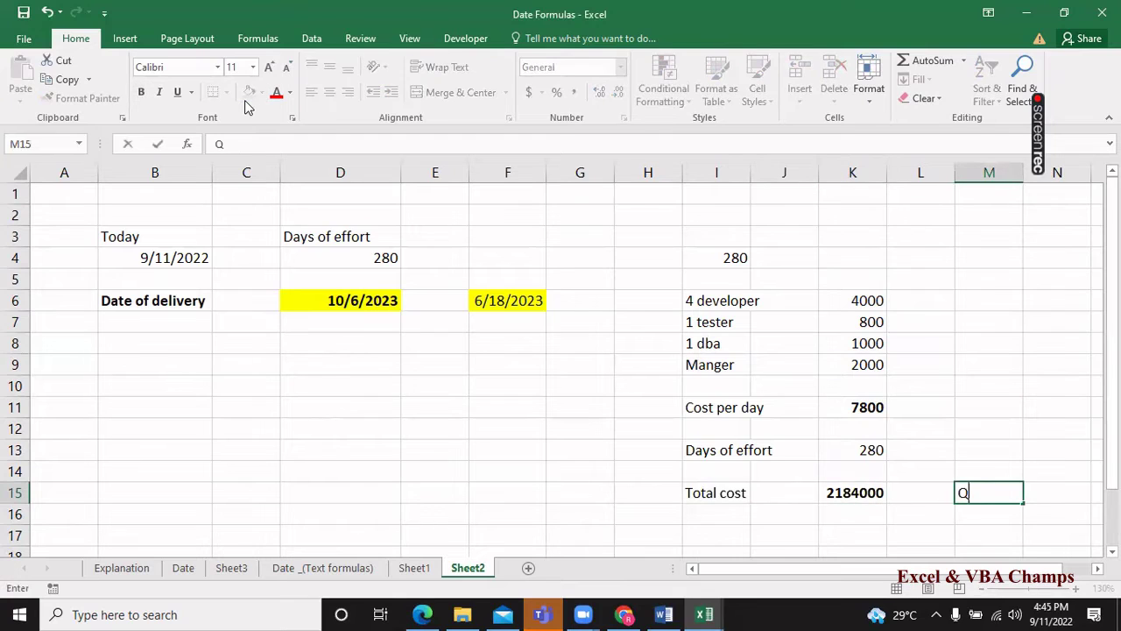
{"action": "type", "text": "uotatio"}
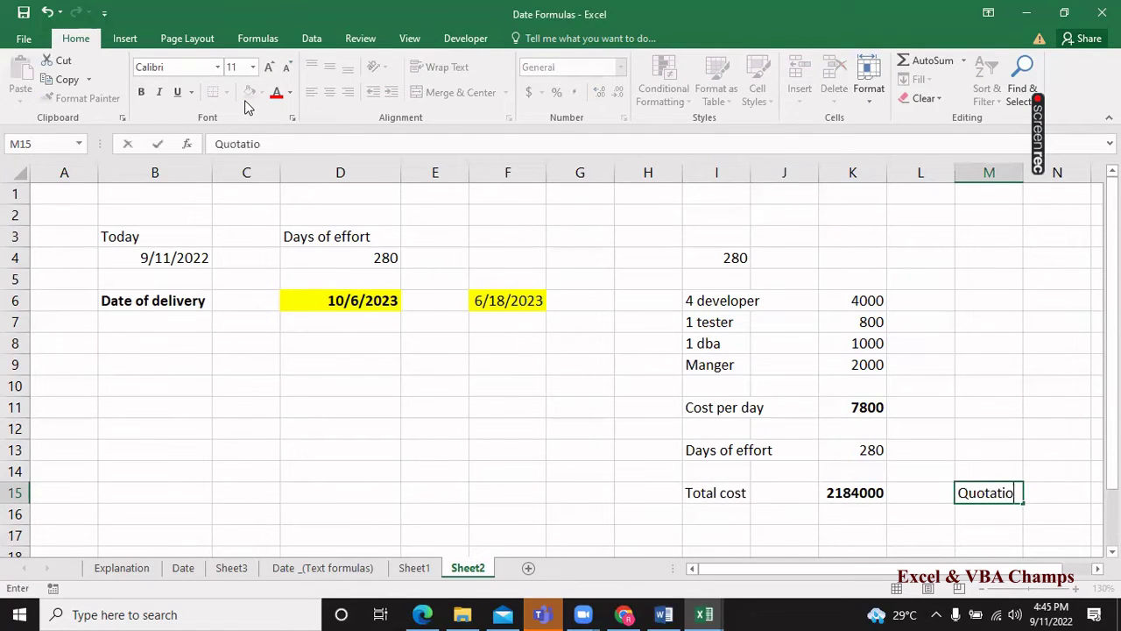
{"action": "type", "text": "n"}
{"action": "key", "text": "Return"}
{"action": "key", "text": "Left"}
{"action": "key", "text": "Left"}
{"action": "key", "text": "Down"}
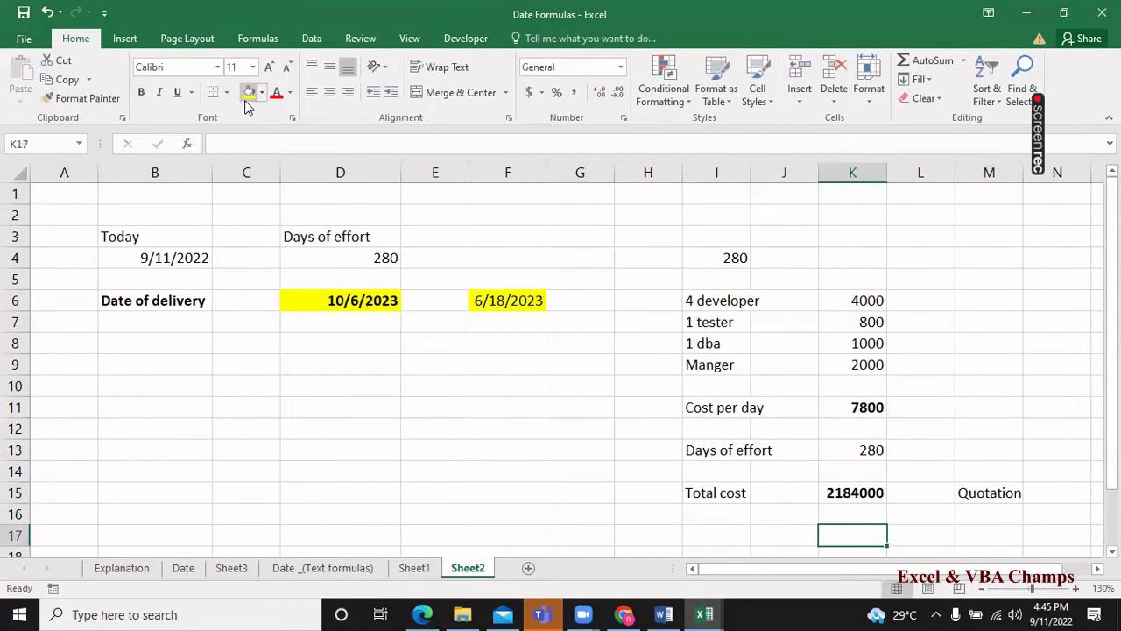
{"action": "key", "text": "Down"}
{"action": "key", "text": "Down"}
{"action": "key", "text": "Up"}
{"action": "key", "text": "Up"}
{"action": "key", "text": "Up"}
Enter a test value 1 in K17, then clear it.
{"action": "key", "text": "Down"}
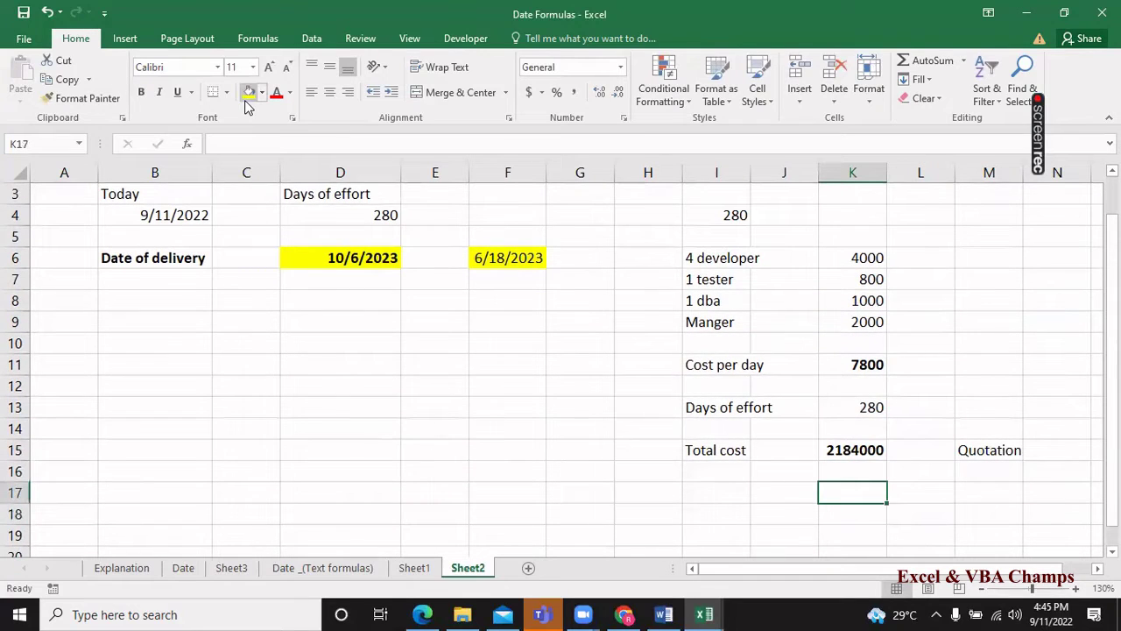
{"action": "type", "text": "1"}
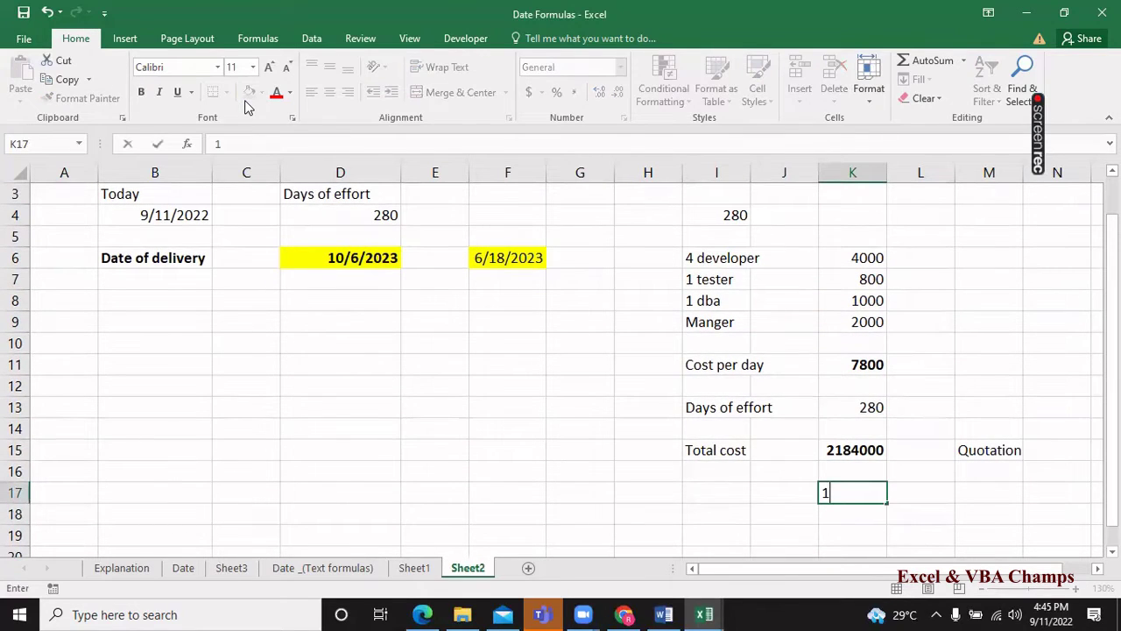
{"action": "key", "text": "Left"}
{"action": "key", "text": "Right"}
{"action": "key", "text": "Delete"}
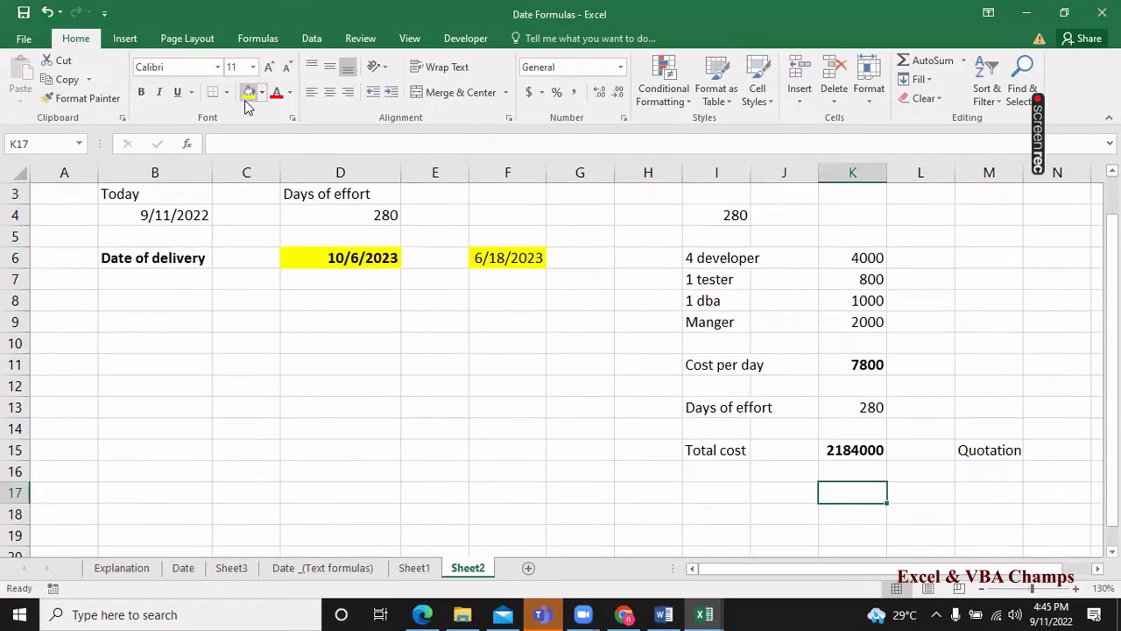
Copy the Days of effort value 280 from D4.
{"action": "key", "text": "Up"}
{"action": "key", "text": "Up"}
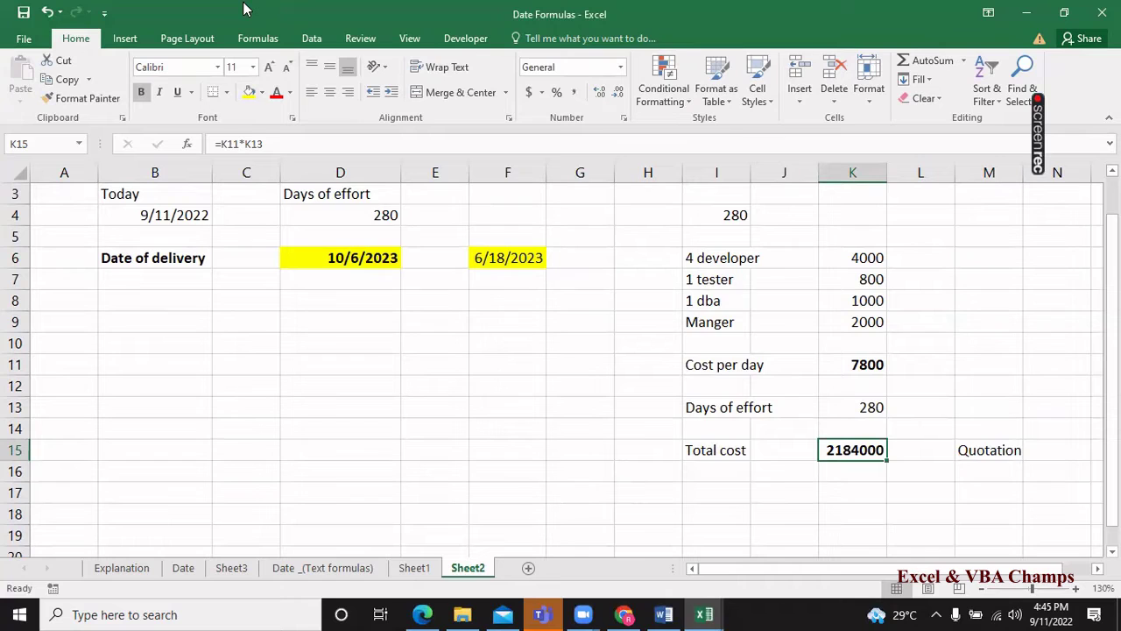
{"action": "key", "text": "Left"}
{"action": "key", "text": "Left"}
{"action": "key", "text": "Left"}
{"action": "key", "text": "Left"}
{"action": "key", "text": "Up"}
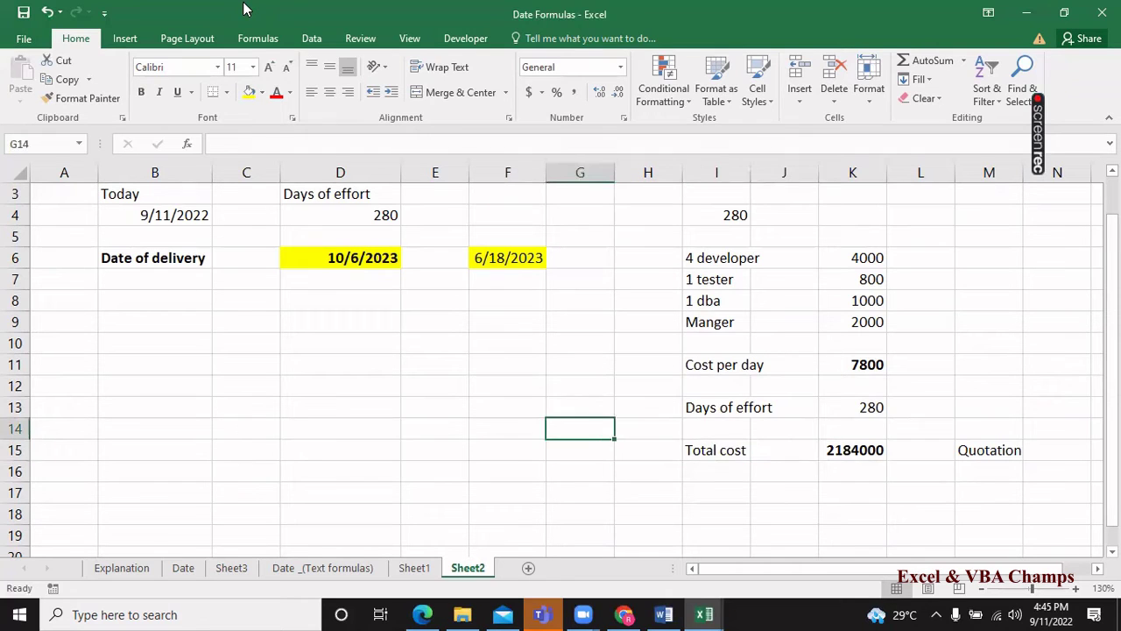
{"action": "key", "text": "Right"}
{"action": "scroll", "coordinate": [245, 7], "scroll_direction": "up", "scroll_amount": 1}
{"action": "key", "text": "Up"}
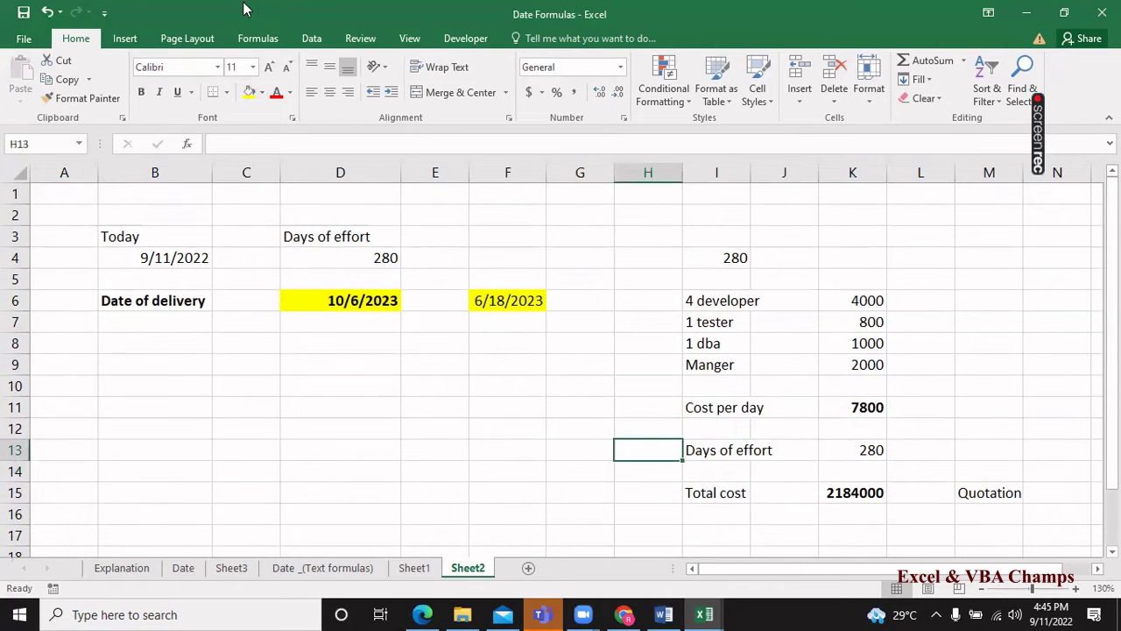
{"action": "key", "text": "ctrl+Up"}
{"action": "key", "text": "Down"}
{"action": "key", "text": "Down"}
{"action": "key", "text": "Down"}
{"action": "key", "text": "Down"}
{"action": "key", "text": "Down"}
{"action": "key", "text": "Down"}
{"action": "key", "text": "Down"}
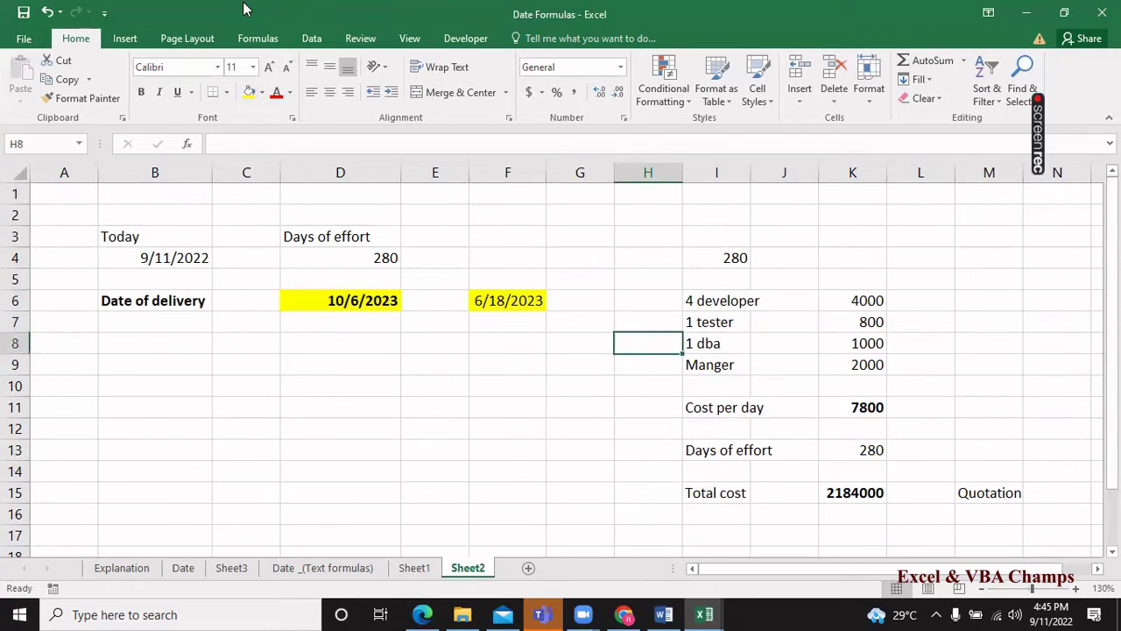
{"action": "key", "text": "Down"}
{"action": "key", "text": "Down"}
{"action": "key", "text": "Down"}
{"action": "key", "text": "Left"}
{"action": "key", "text": "Left"}
{"action": "key", "text": "Left"}
{"action": "key", "text": "Left"}
{"action": "key", "text": "Up"}
{"action": "key", "text": "Up"}
{"action": "key", "text": "Up"}
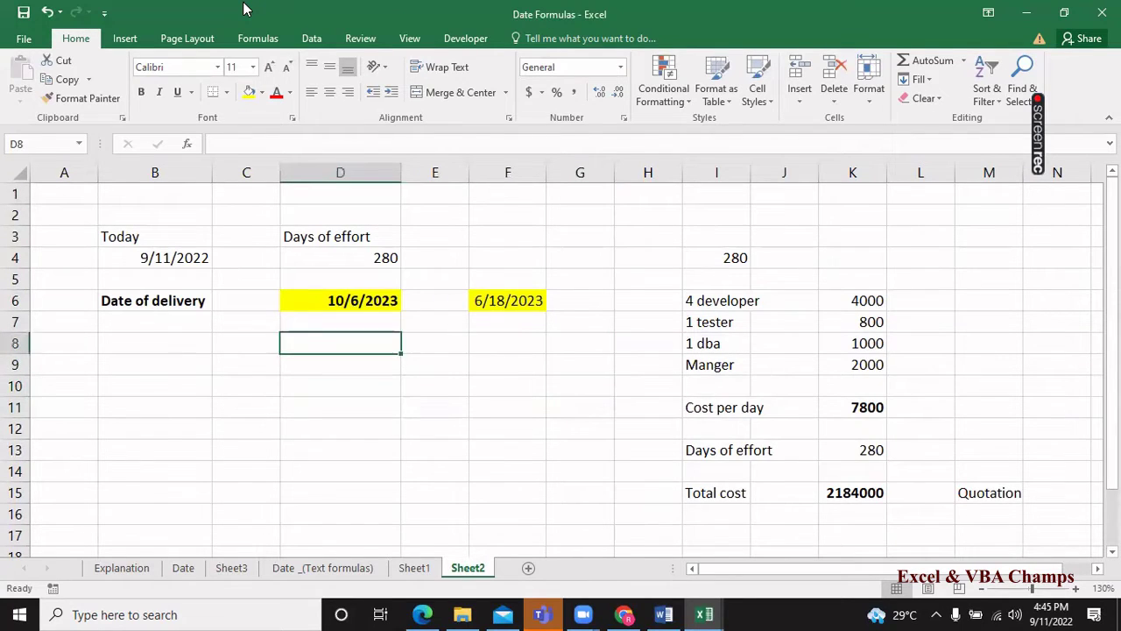
{"action": "key", "text": "Up"}
{"action": "key", "text": "Up"}
{"action": "key", "text": "Up"}
{"action": "key", "text": "Up"}
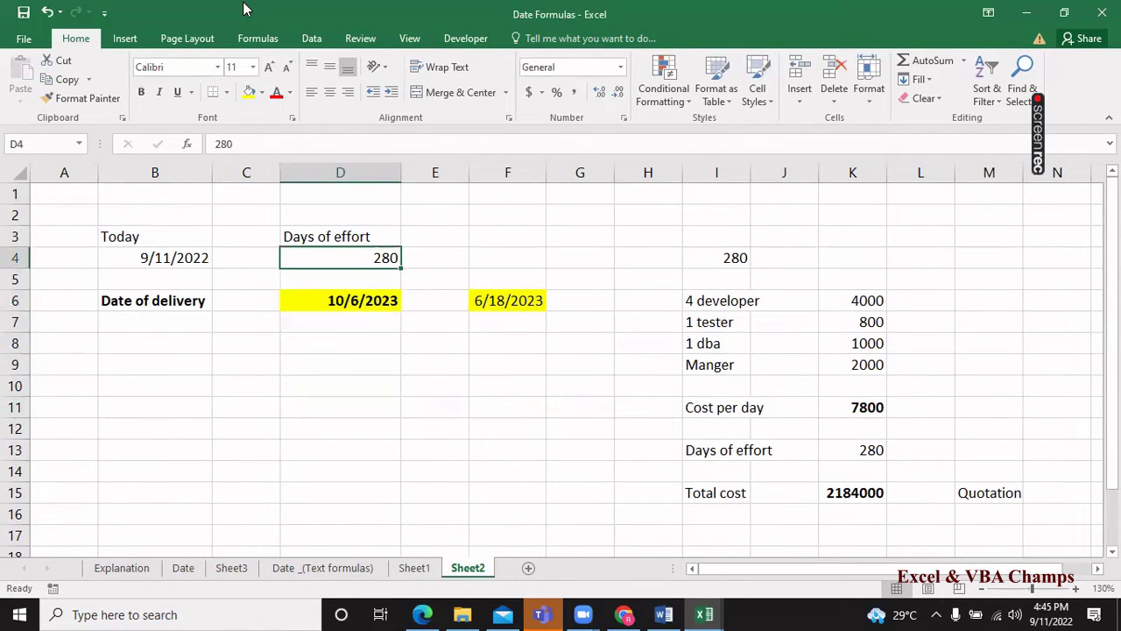
{"action": "key", "text": "ctrl+c"}
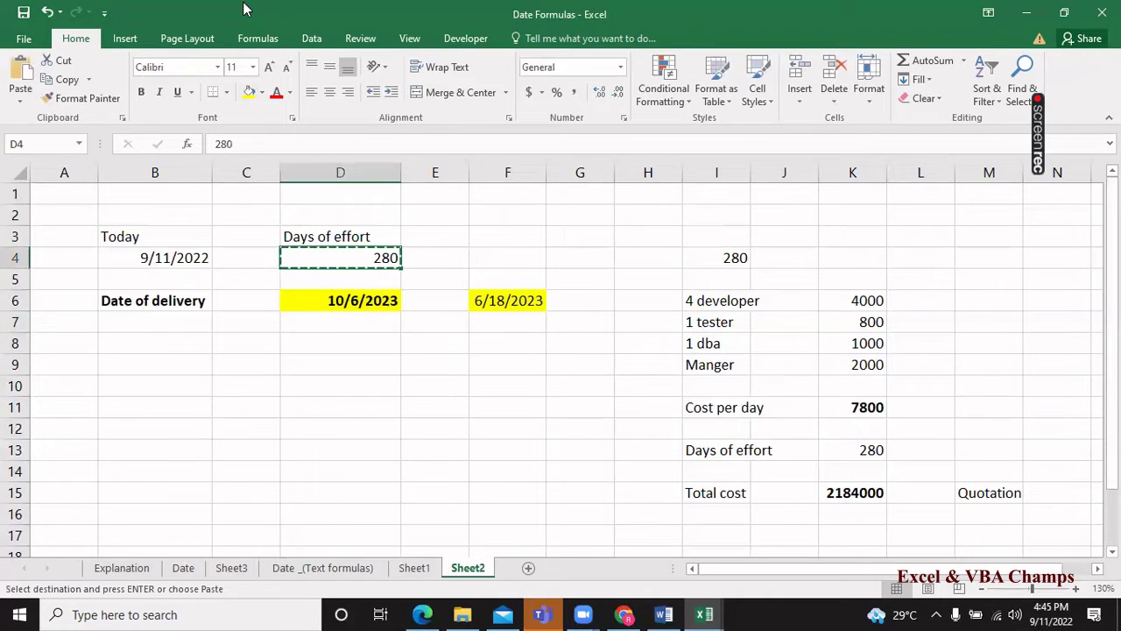
Review the Days of effort row and delivery dates, ending on the empty cell D9.
{"action": "key", "text": "Down"}
{"action": "key", "text": "Down"}
{"action": "key", "text": "Down"}
{"action": "key", "text": "Down"}
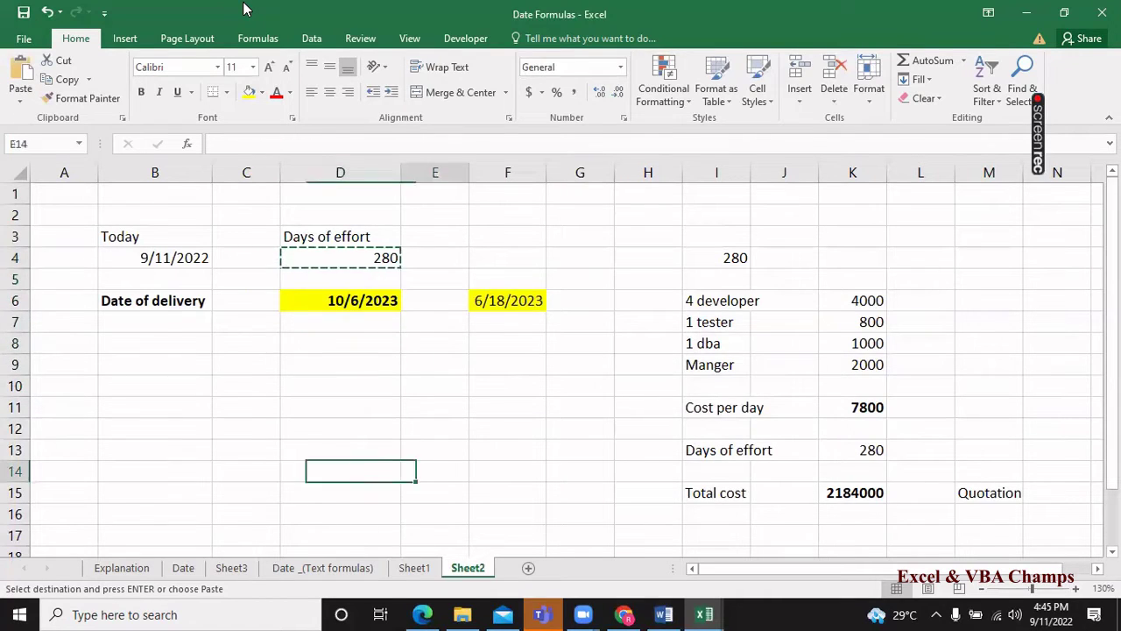
{"action": "key", "text": "Right"}
{"action": "key", "text": "Right"}
{"action": "key", "text": "Right"}
{"action": "key", "text": "Right"}
{"action": "key", "text": "Right"}
{"action": "key", "text": "Right"}
{"action": "key", "text": "Up"}
{"action": "key", "text": "Left"}
{"action": "key", "text": "shift+Right"}
{"action": "key", "text": "shift+Right"}
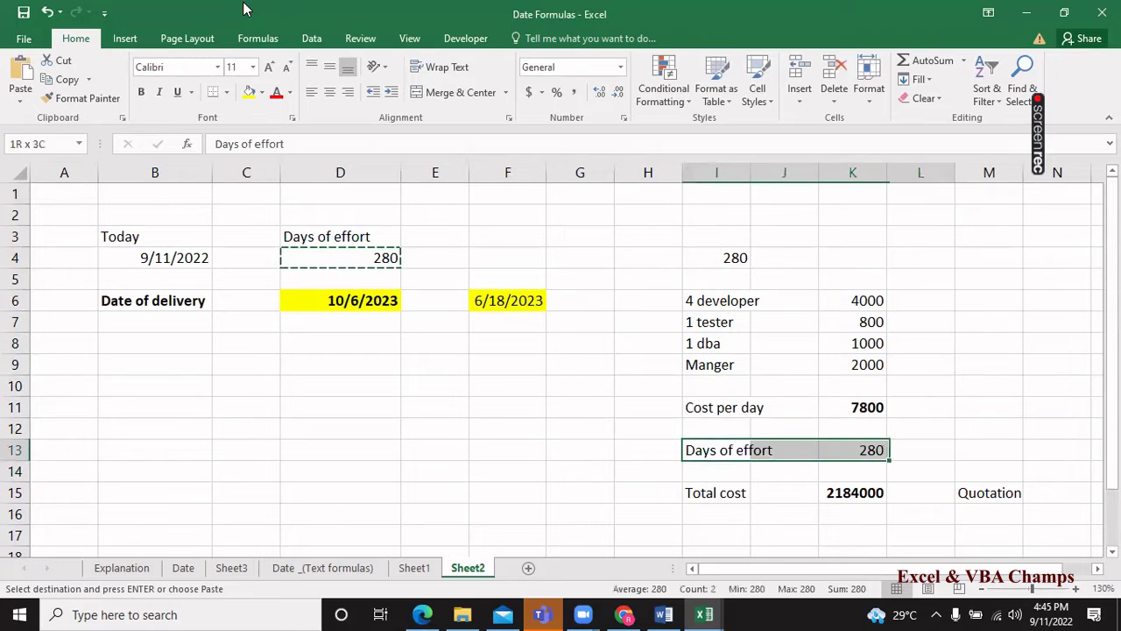
{"action": "key", "text": "shift+Right"}
{"action": "key", "text": "Left"}
{"action": "key", "text": "Right"}
{"action": "key", "text": "Right"}
{"action": "key", "text": "Right"}
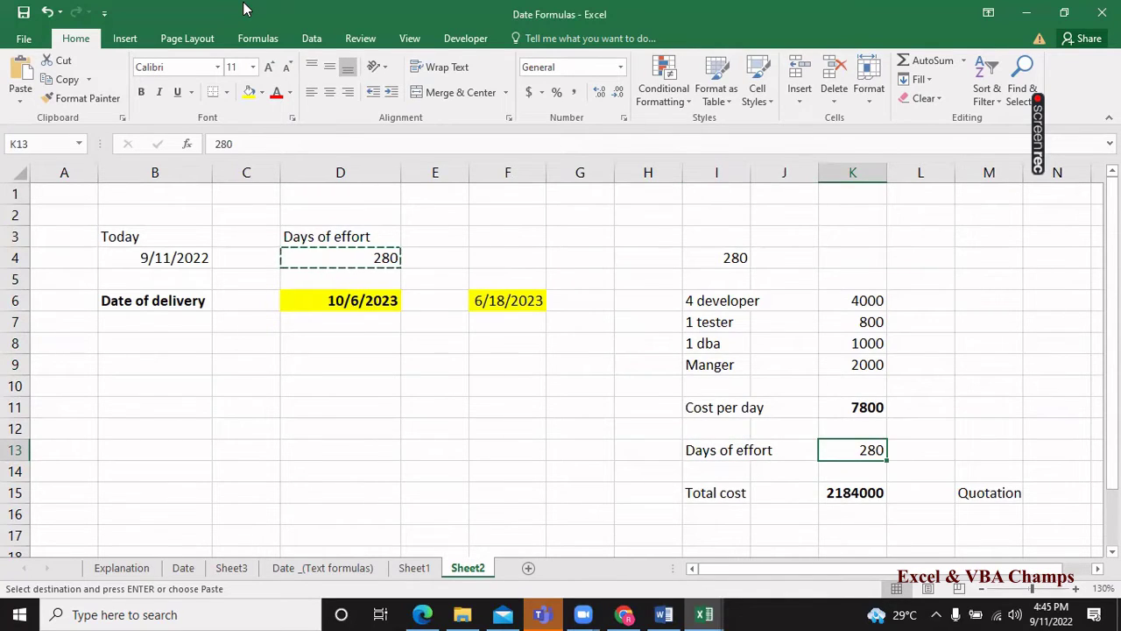
{"action": "key", "text": "Left"}
{"action": "key", "text": "Left"}
{"action": "key", "text": "Left"}
{"action": "key", "text": "Left"}
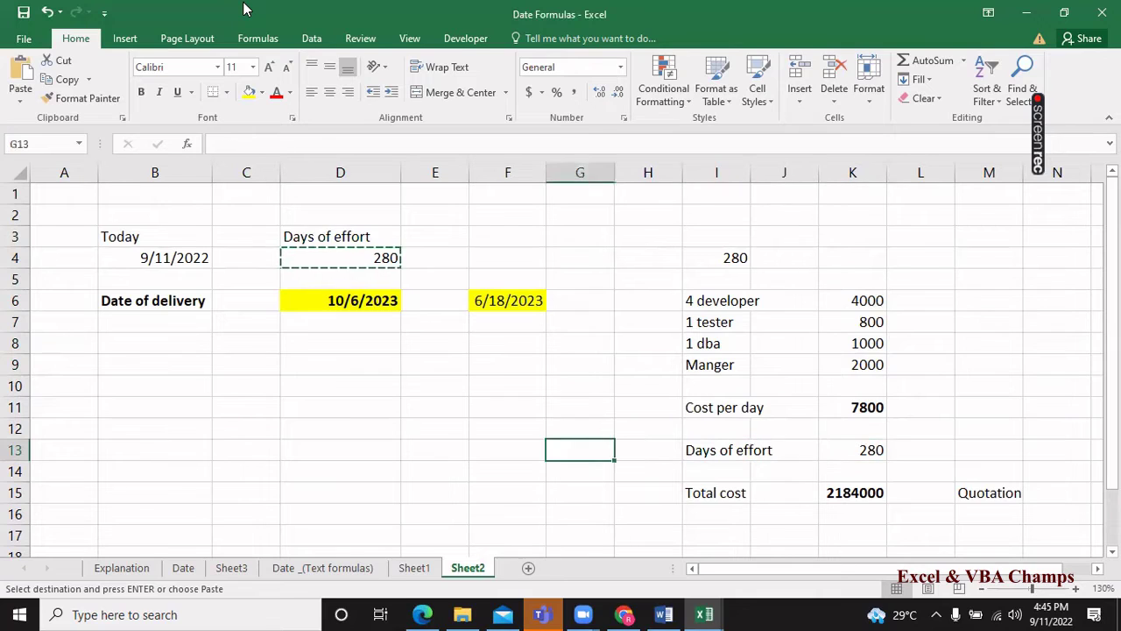
{"action": "key", "text": "Left"}
{"action": "key", "text": "Up"}
{"action": "key", "text": "Up"}
{"action": "key", "text": "Up"}
{"action": "key", "text": "Up"}
{"action": "key", "text": "Up"}
{"action": "key", "text": "Up"}
{"action": "key", "text": "Up"}
{"action": "key", "text": "Left"}
{"action": "key", "text": "Left"}
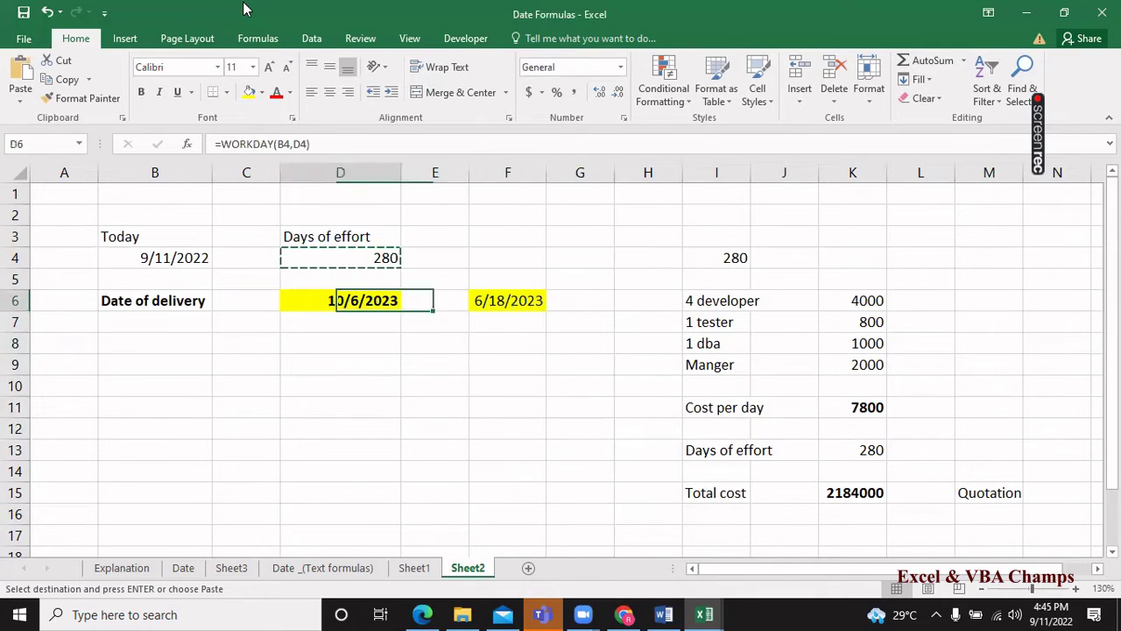
{"action": "key", "text": "Down"}
{"action": "key", "text": "Up"}
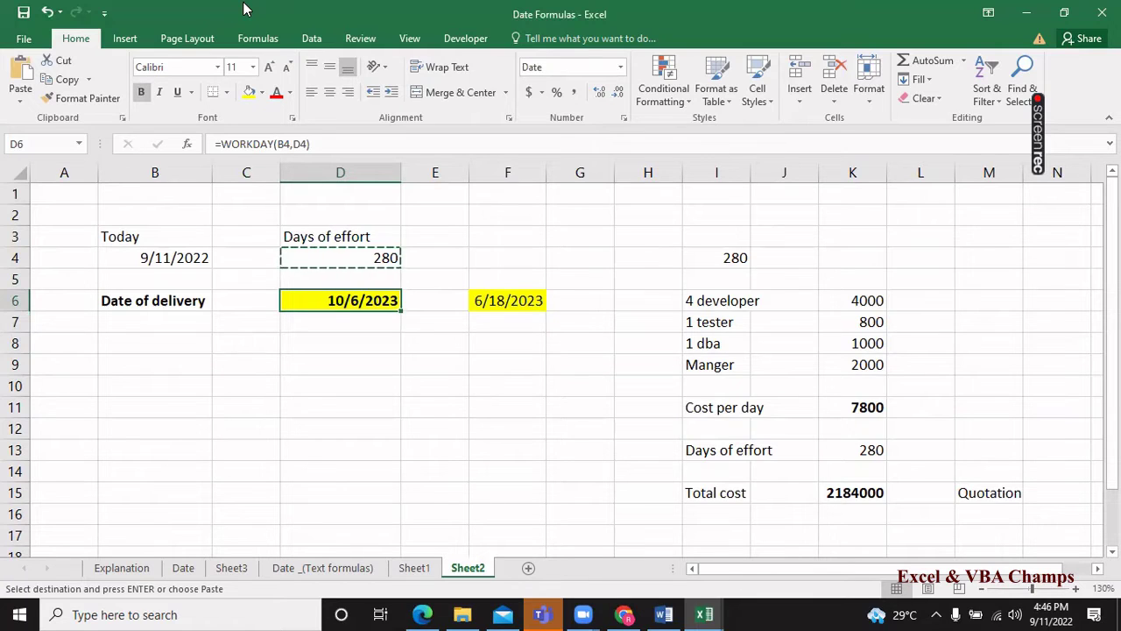
{"action": "key", "text": "Down"}
{"action": "key", "text": "Down"}
{"action": "key", "text": "Down"}
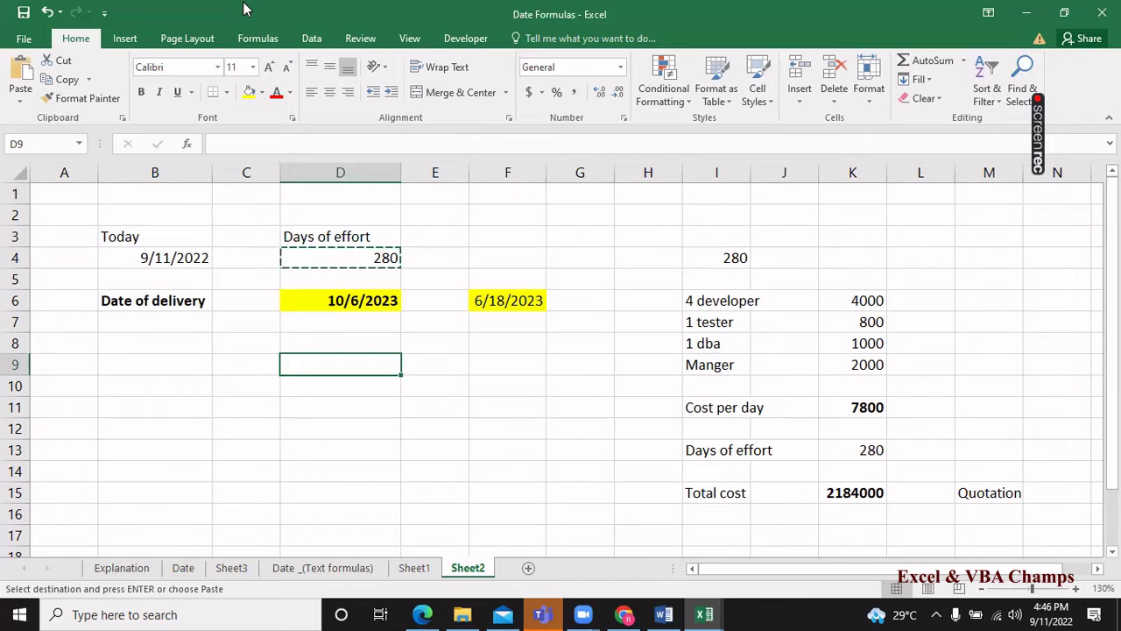
Enter =D6-B4 in D9 to get 390 days until delivery.
{"action": "type", "text": "="}
{"action": "key", "text": "Up"}
{"action": "key", "text": "Up"}
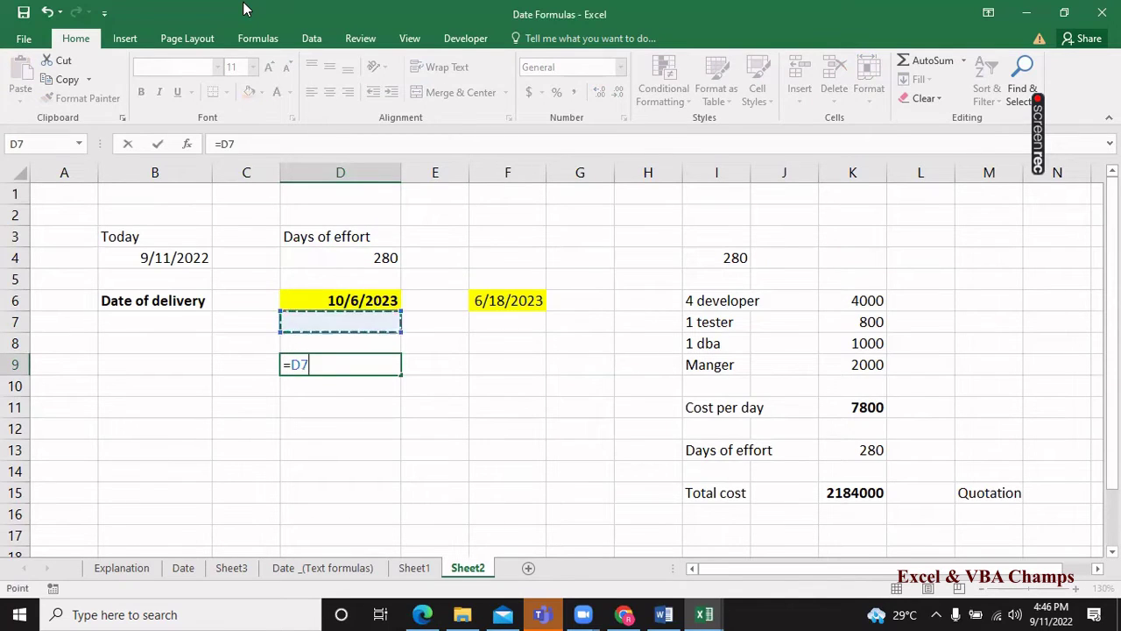
{"action": "key", "text": "Up"}
{"action": "type", "text": "-"}
{"action": "key", "text": "Up"}
{"action": "key", "text": "Up"}
{"action": "key", "text": "Up"}
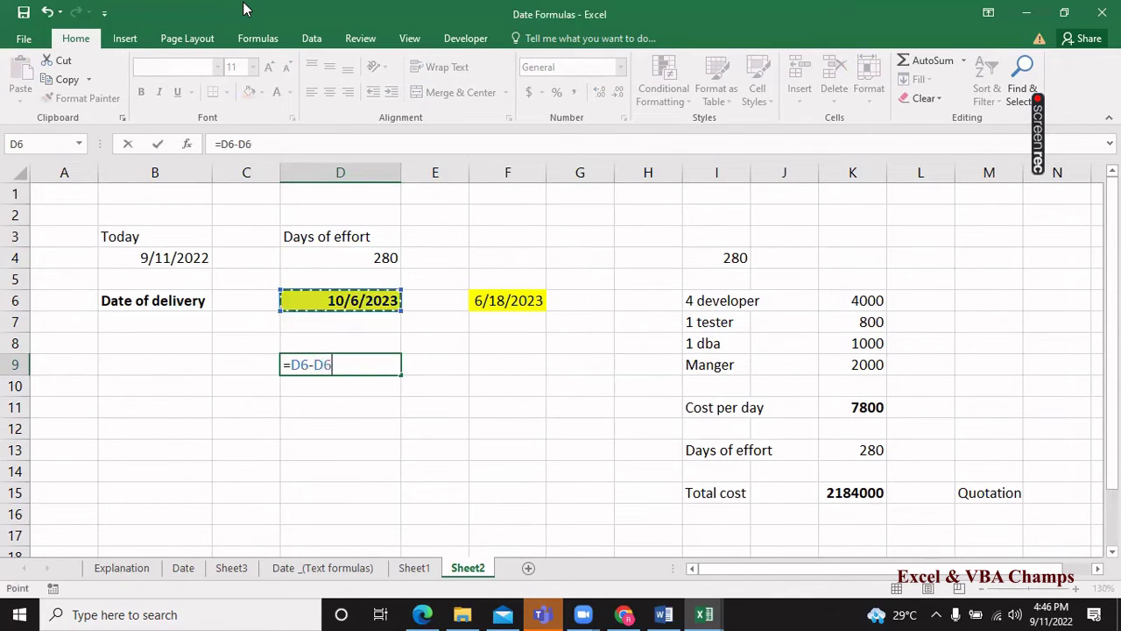
{"action": "key", "text": "Left"}
{"action": "key", "text": "Left"}
{"action": "key", "text": "Up"}
{"action": "key", "text": "Up"}
{"action": "key", "text": "Up"}
{"action": "key", "text": "Down"}
{"action": "key", "text": "Return"}
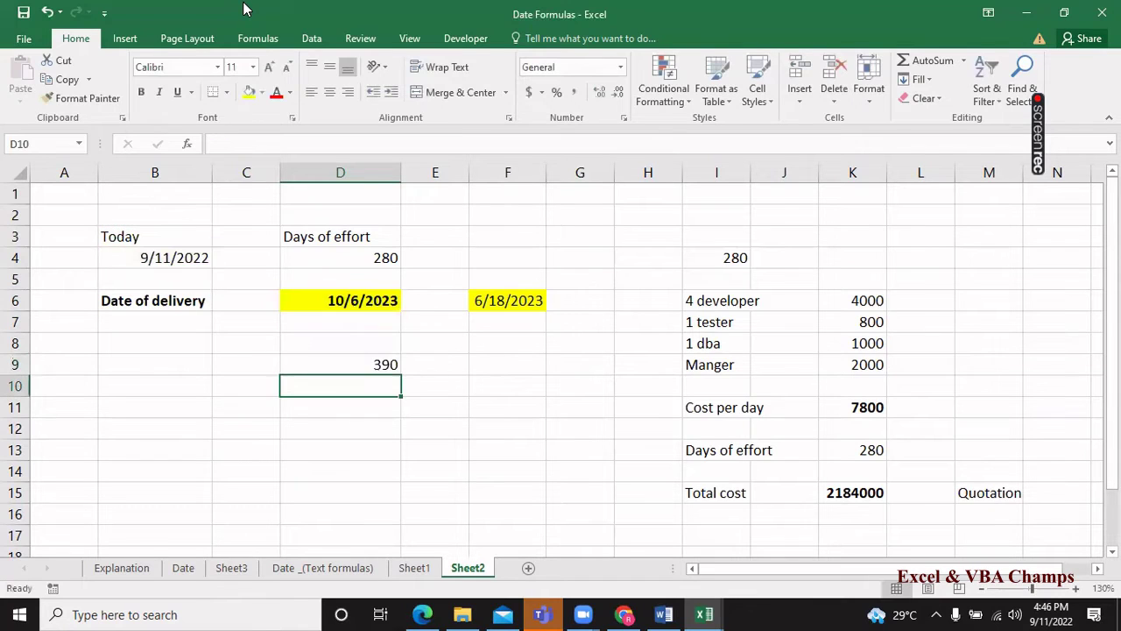
{"action": "key", "text": "Up"}
{"action": "key", "text": "Up"}
{"action": "key", "text": "Up"}
{"action": "key", "text": "Up"}
{"action": "key", "text": "Up"}
{"action": "key", "text": "Up"}
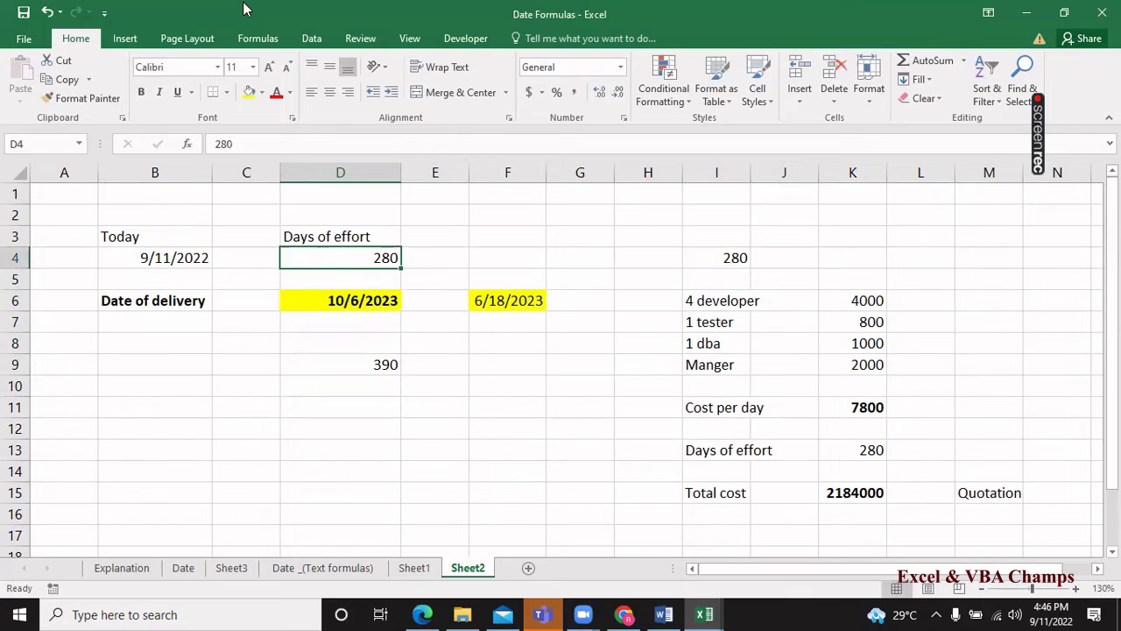
Move the Quotation label from M15 to O15.
{"action": "key", "text": "Down"}
{"action": "key", "text": "Down"}
{"action": "key", "text": "Down"}
{"action": "key", "text": "Down"}
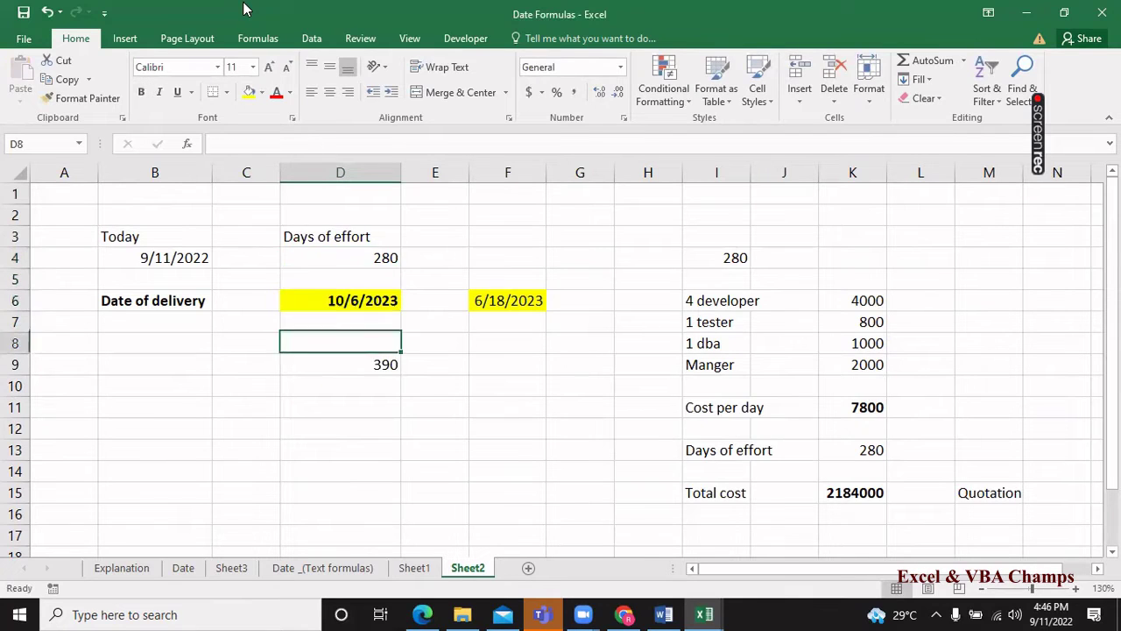
{"action": "key", "text": "Down"}
{"action": "key", "text": "Right"}
{"action": "key", "text": "Right"}
{"action": "key", "text": "Right"}
{"action": "key", "text": "Right"}
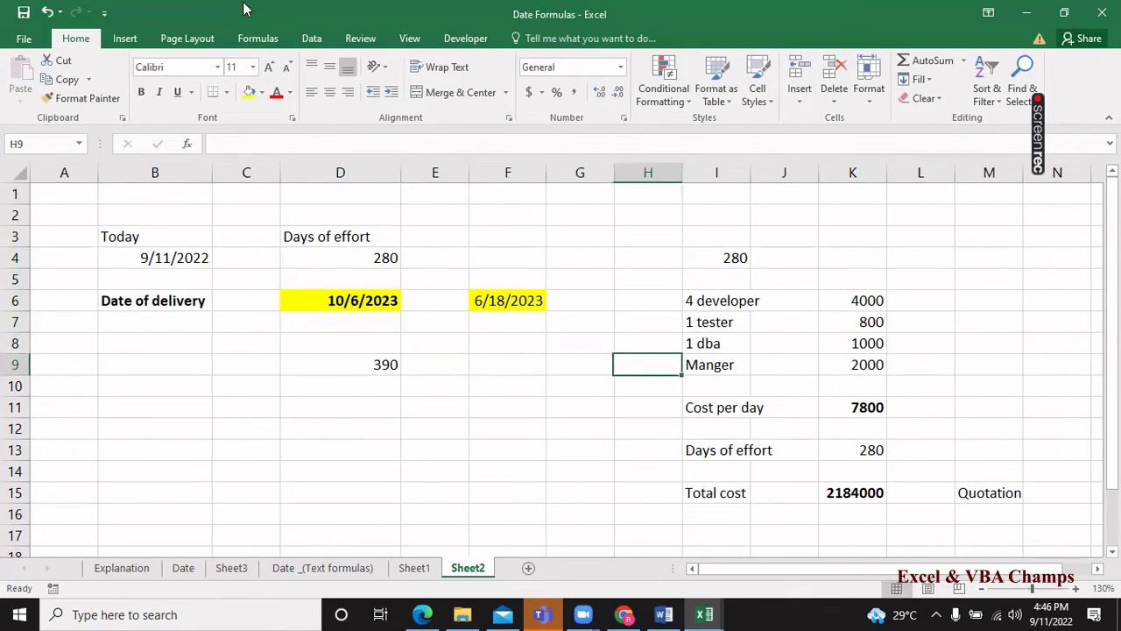
{"action": "key", "text": "Right"}
{"action": "key", "text": "Right"}
{"action": "key", "text": "Right"}
{"action": "key", "text": "Right"}
{"action": "key", "text": "Down"}
{"action": "key", "text": "Down"}
{"action": "key", "text": "Down"}
{"action": "key", "text": "Down"}
{"action": "key", "text": "Down"}
{"action": "key", "text": "Down"}
{"action": "key", "text": "Right"}
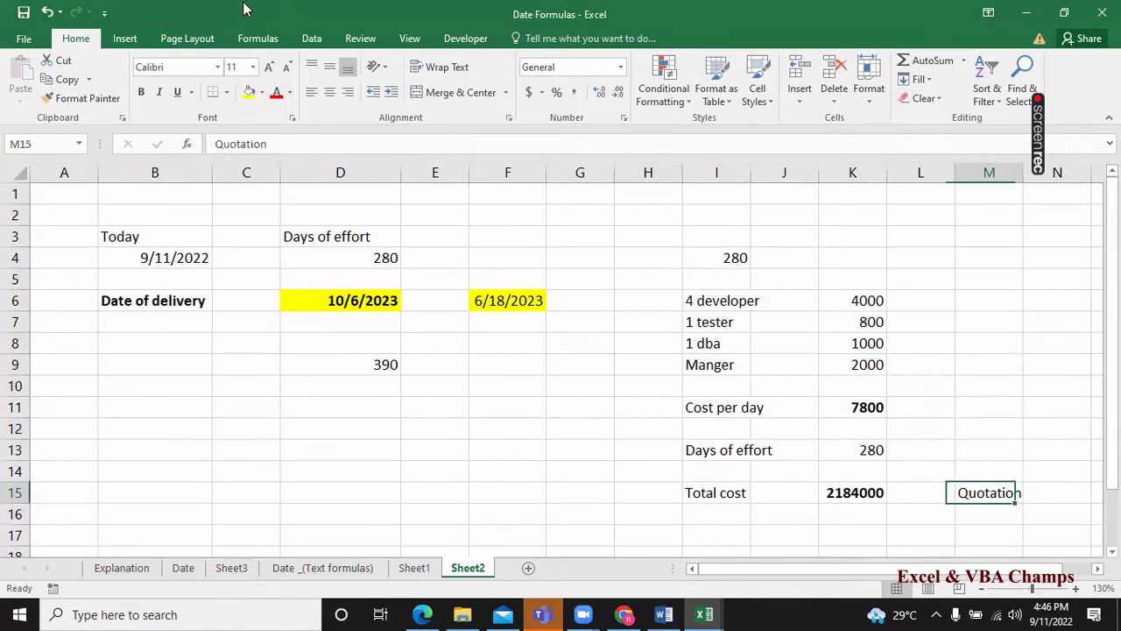
{"action": "key", "text": "ctrl+c"}
{"action": "key", "text": "Right"}
{"action": "key", "text": "Right"}
{"action": "key", "text": "ctrl+v"}
{"action": "key", "text": "Left"}
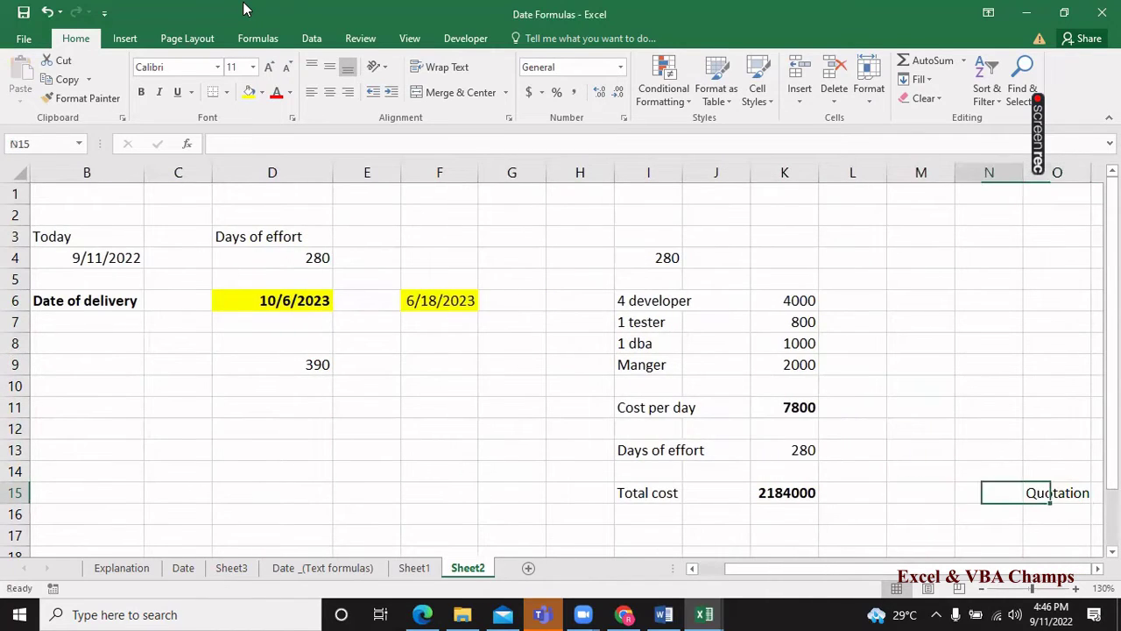
{"action": "key", "text": "Left"}
{"action": "key", "text": "Left"}
Enter 390 days of effort in M13 beside the 280-day value.
{"action": "key", "text": "Up"}
{"action": "key", "text": "Right"}
{"action": "key", "text": "Up"}
{"action": "type", "text": "39"}
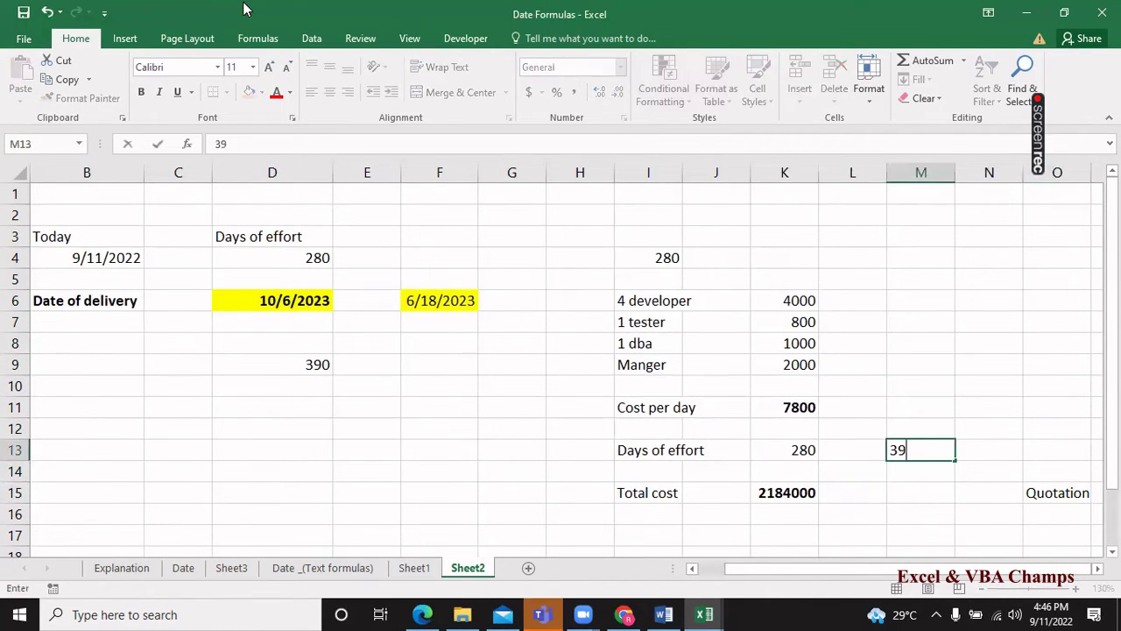
{"action": "type", "text": "0"}
{"action": "key", "text": "Up"}
{"action": "key", "text": "Up"}
{"action": "key", "text": "Left"}
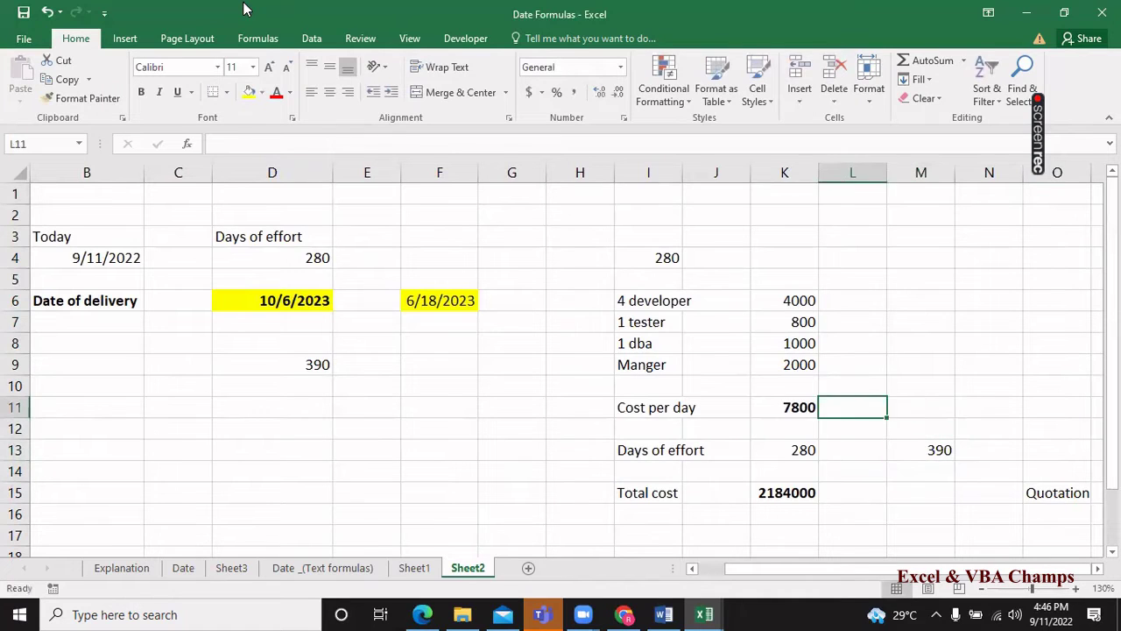
{"action": "key", "text": "Left"}
{"action": "key", "text": "ctrl+c"}
{"action": "key", "text": "Right"}
{"action": "key", "text": "Right"}
{"action": "key", "text": "Down"}
{"action": "key", "text": "Down"}
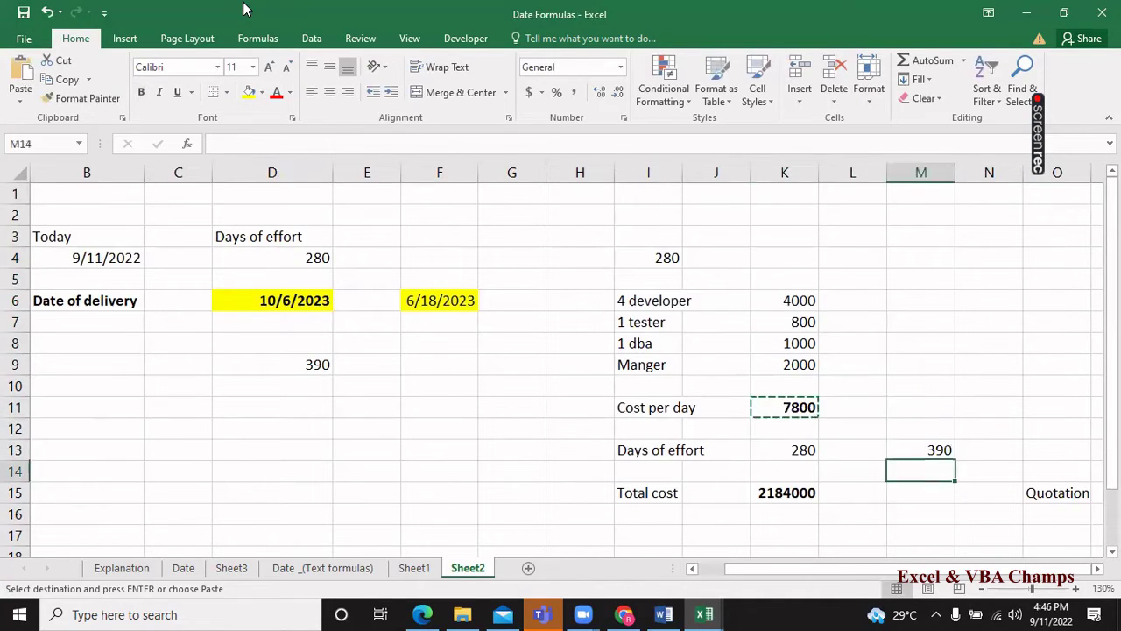
{"action": "key", "text": "Down"}
{"action": "key", "text": "Down"}
Compute the 390-day total cost =K11*M13 (3042000) in M15 and bold it.
{"action": "type", "text": "="}
{"action": "key", "text": "Left"}
{"action": "key", "text": "Up"}
{"action": "key", "text": "Up"}
{"action": "key", "text": "Up"}
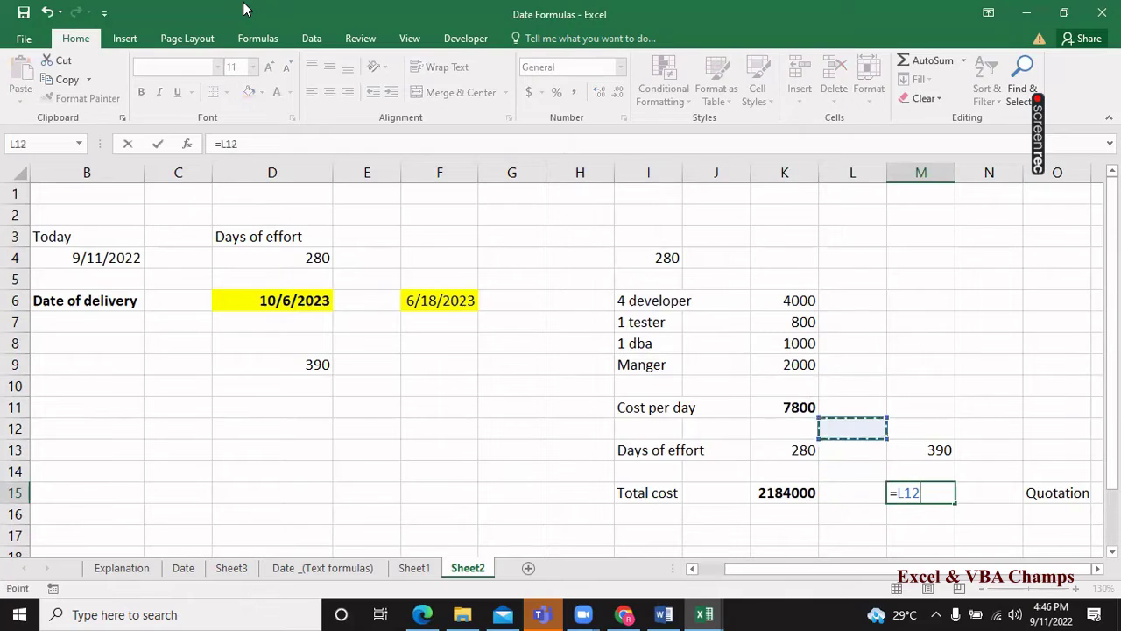
{"action": "key", "text": "Up"}
{"action": "key", "text": "Left"}
{"action": "type", "text": "*"}
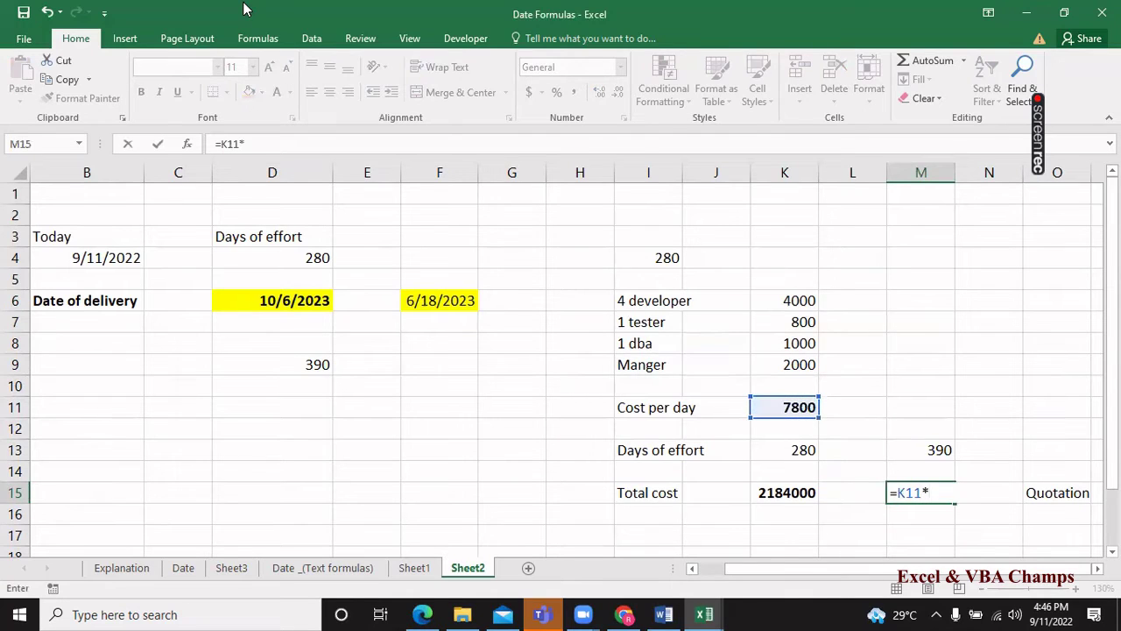
{"action": "key", "text": "Up"}
{"action": "key", "text": "Up"}
{"action": "key", "text": "Return"}
{"action": "key", "text": "Up"}
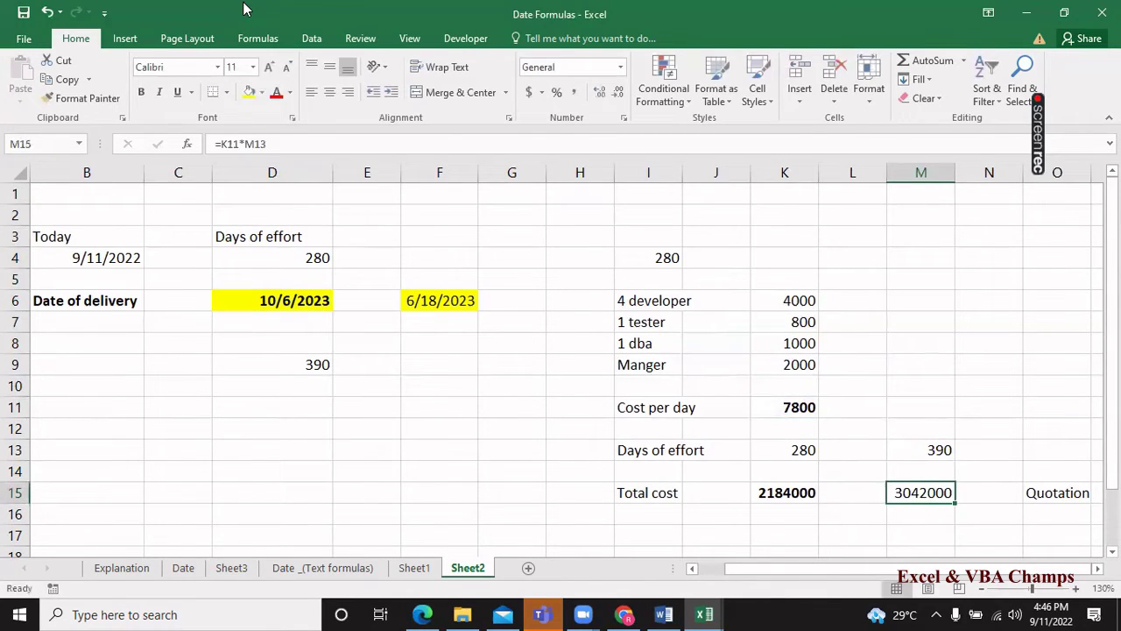
{"action": "key", "text": "ctrl+b"}
Enter =K15-M15 in M17 for the -858000 difference and make it bold.
{"action": "key", "text": "Down"}
{"action": "key", "text": "Down"}
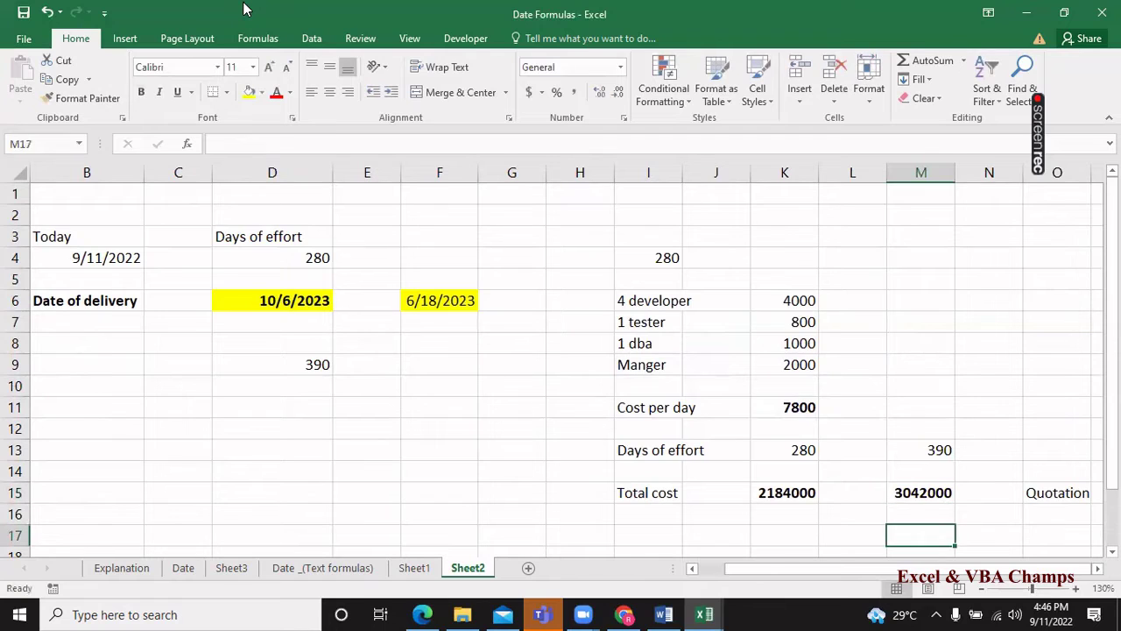
{"action": "type", "text": "="}
{"action": "key", "text": "Up"}
{"action": "key", "text": "Up"}
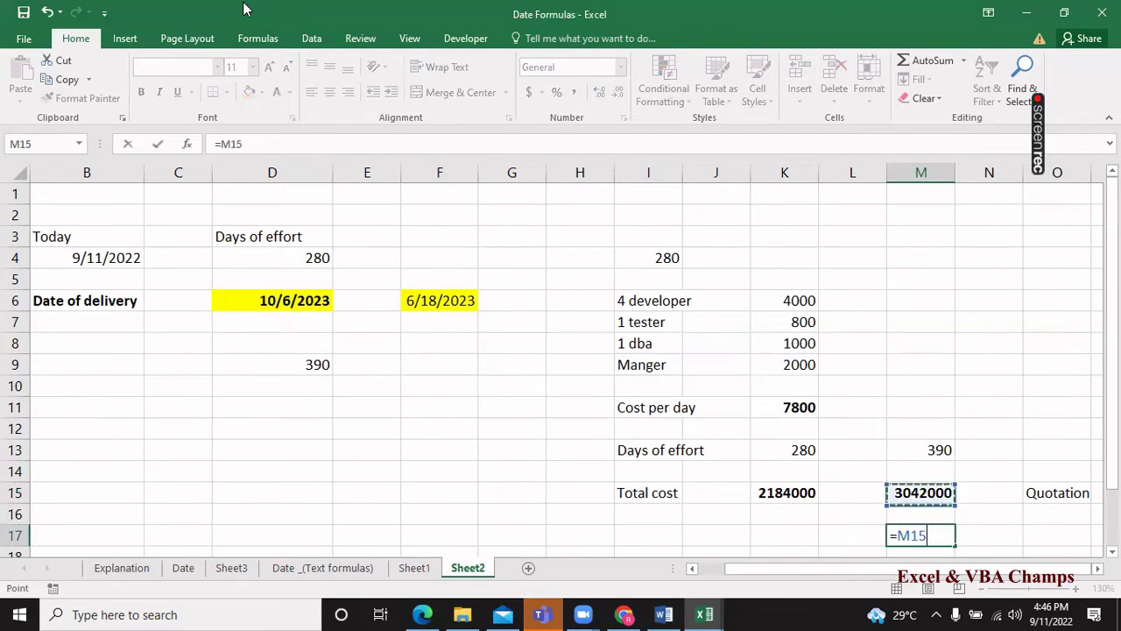
{"action": "key", "text": "Left"}
{"action": "key", "text": "Left"}
{"action": "key", "text": "Right"}
{"action": "key", "text": "Right"}
{"action": "type", "text": "-"}
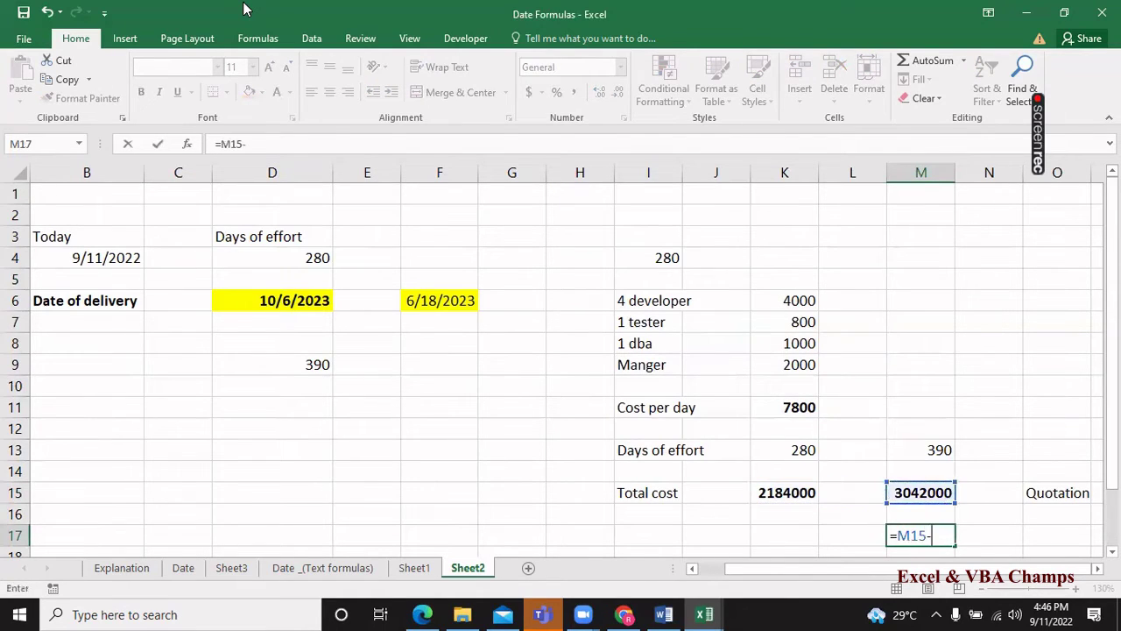
{"action": "key", "text": "Left"}
{"action": "key", "text": "Left"}
{"action": "key", "text": "Up"}
{"action": "key", "text": "Escape"}
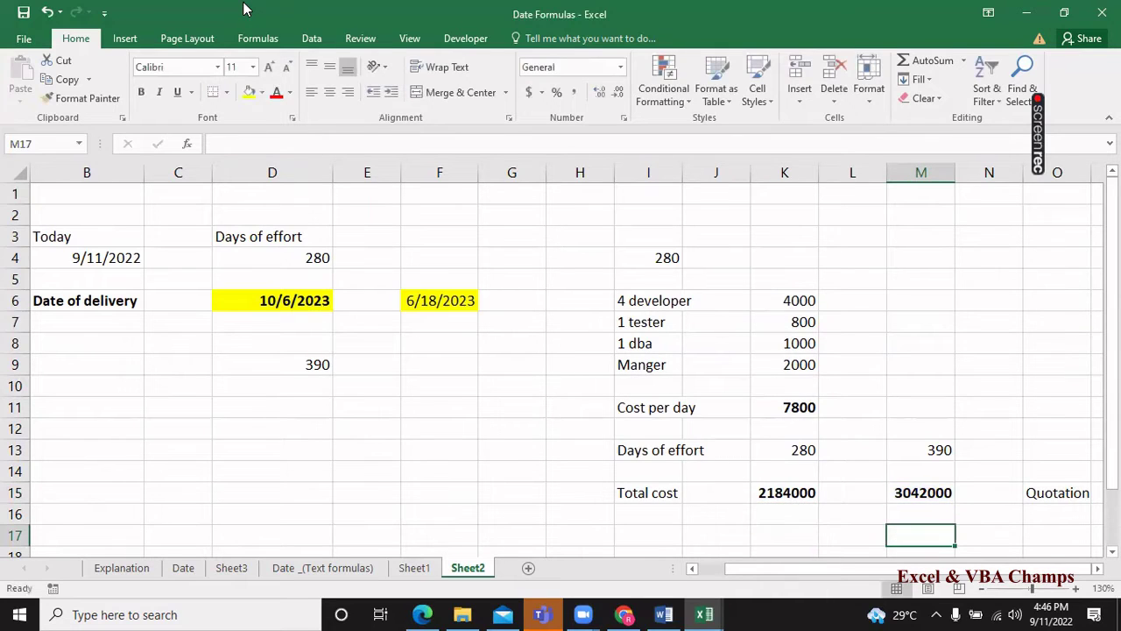
{"action": "type", "text": "="}
{"action": "key", "text": "Up"}
{"action": "key", "text": "Up"}
{"action": "key", "text": "Left"}
{"action": "key", "text": "Left"}
{"action": "type", "text": "-"}
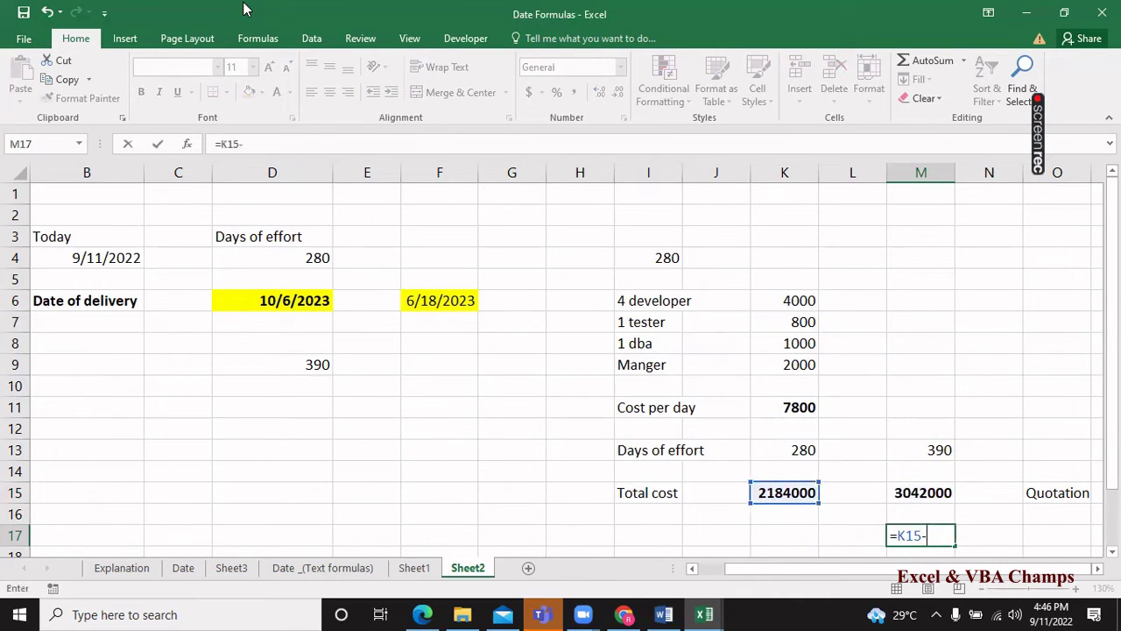
{"action": "key", "text": "Up"}
{"action": "key", "text": "Up"}
{"action": "key", "text": "Return"}
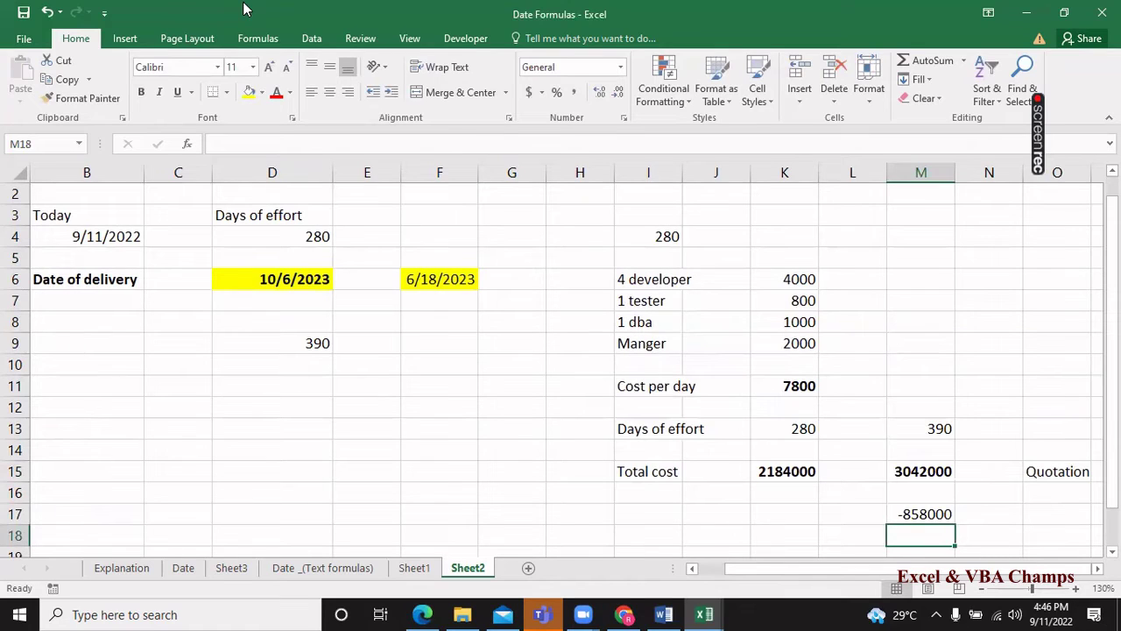
{"action": "key", "text": "Up"}
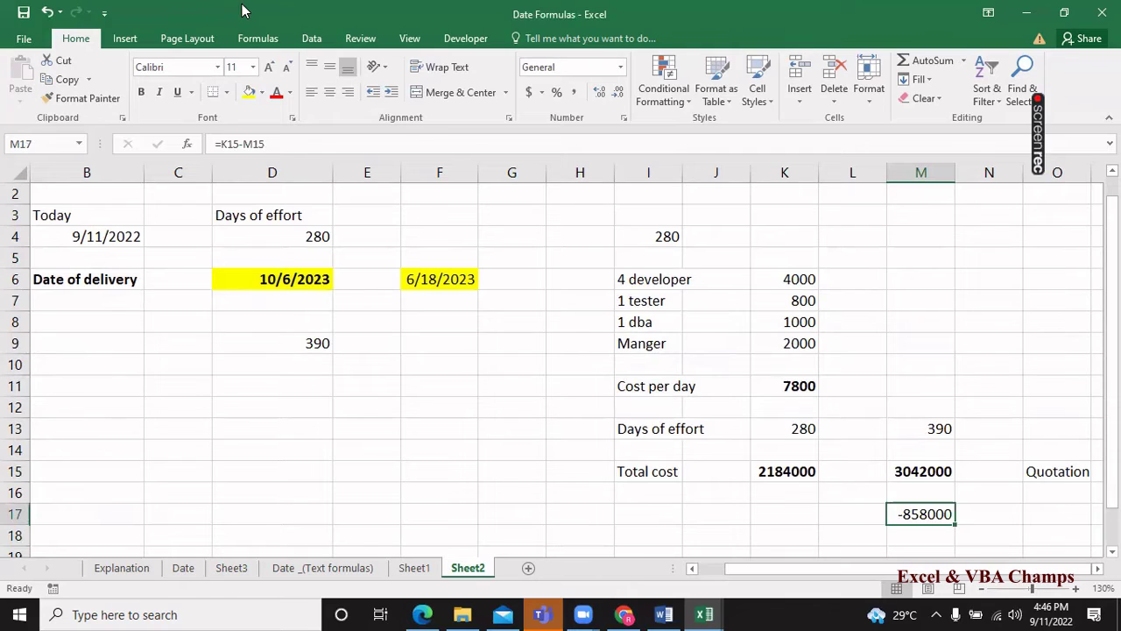
{"action": "key", "text": "ctrl+b"}
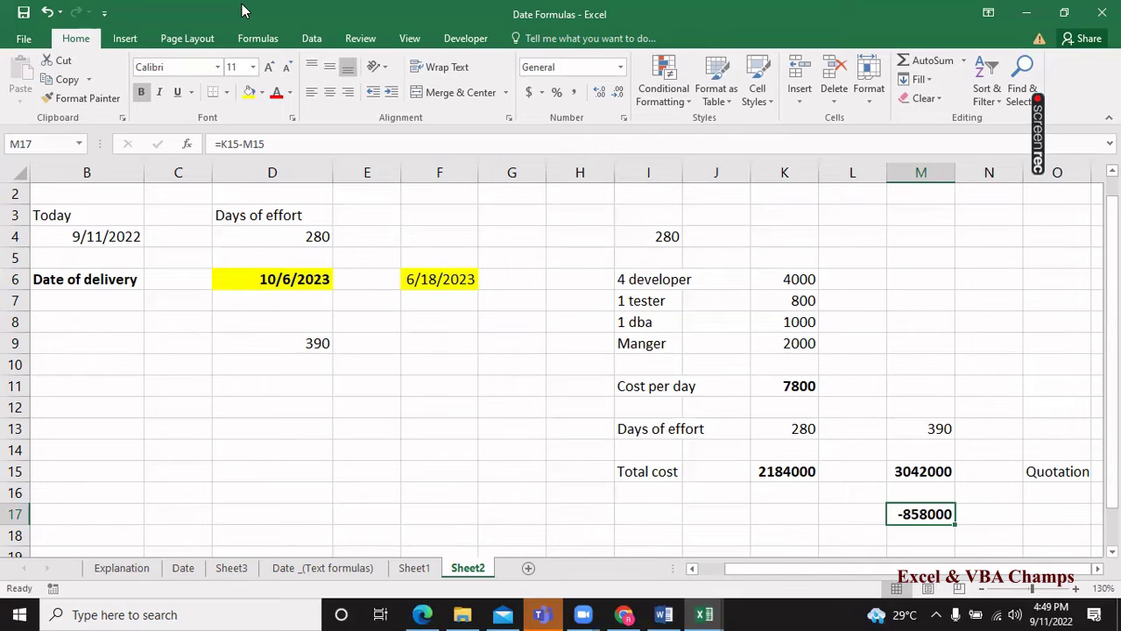
Copy the team cost table, including its Cost per day row, to empty space starting at P6.
{"action": "key", "text": "Up"}
{"action": "key", "text": "Up"}
{"action": "key", "text": "Up"}
{"action": "key", "text": "Up"}
{"action": "key", "text": "Left"}
{"action": "key", "text": "Left"}
{"action": "key", "text": "Up"}
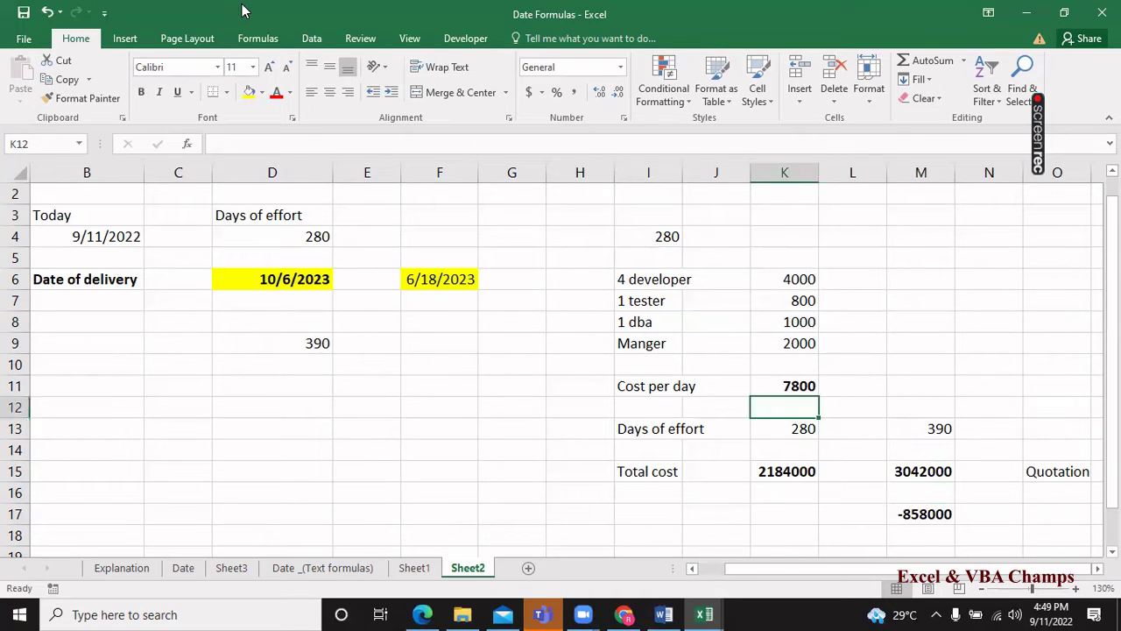
{"action": "key", "text": "Up"}
{"action": "key", "text": "Left"}
{"action": "key", "text": "Left"}
{"action": "key", "text": "Left"}
{"action": "key", "text": "Up"}
{"action": "key", "text": "Up"}
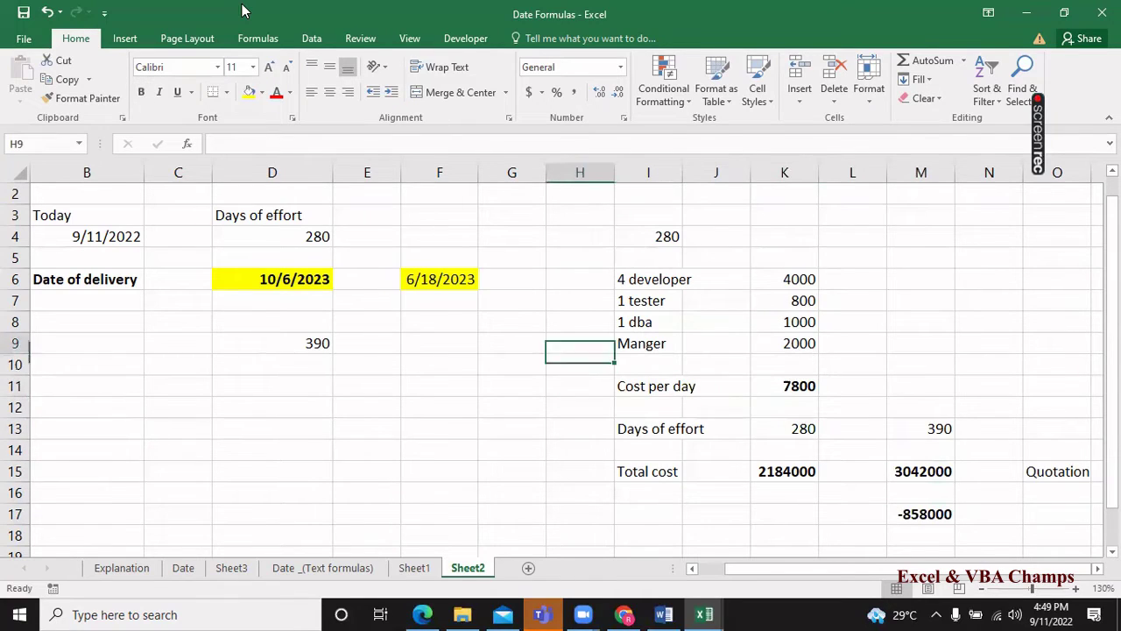
{"action": "key", "text": "Up"}
{"action": "key", "text": "Up"}
{"action": "key", "text": "Right"}
{"action": "key", "text": "Up"}
{"action": "key", "text": "shift+Down"}
{"action": "key", "text": "shift+Down"}
{"action": "key", "text": "shift+Down"}
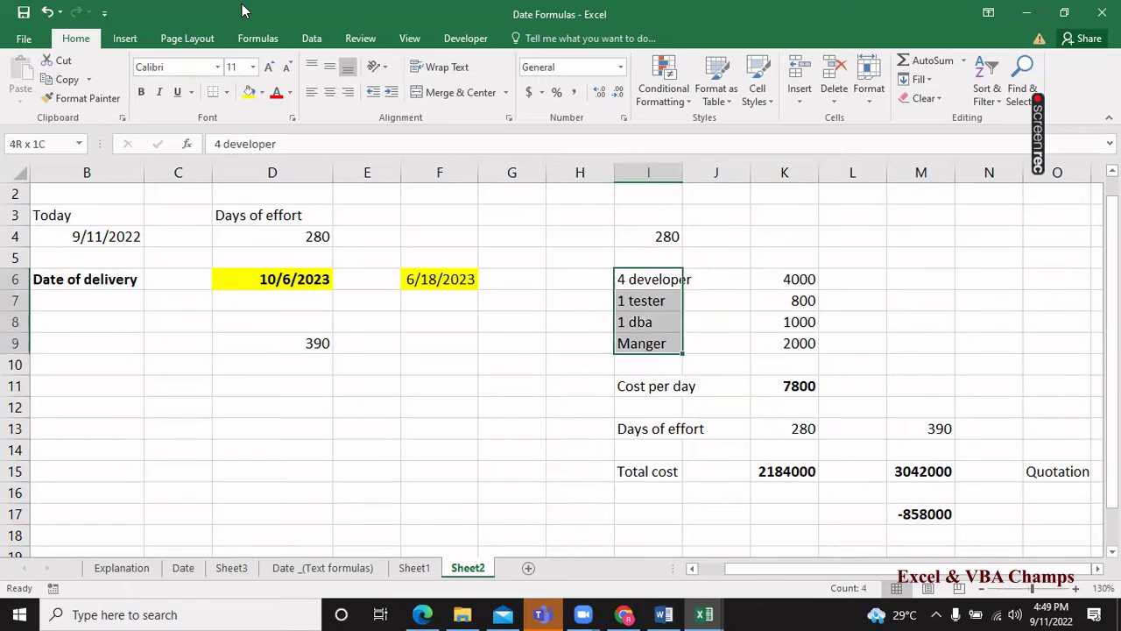
{"action": "key", "text": "shift+Right"}
{"action": "key", "text": "shift+Right"}
{"action": "key", "text": "shift+Down"}
{"action": "key", "text": "shift+Down"}
{"action": "key", "text": "ctrl+c"}
{"action": "key", "text": "Right"}
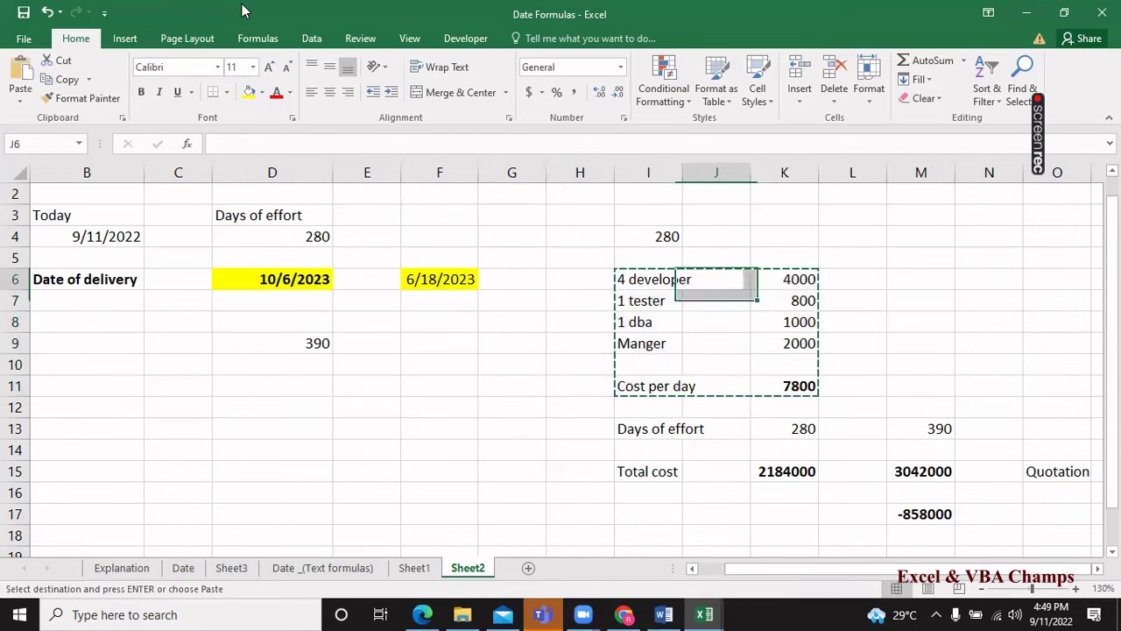
{"action": "key", "text": "Right"}
{"action": "key", "text": "Right"}
{"action": "key", "text": "Right"}
{"action": "key", "text": "Right"}
{"action": "key", "text": "Right"}
{"action": "key", "text": "Right"}
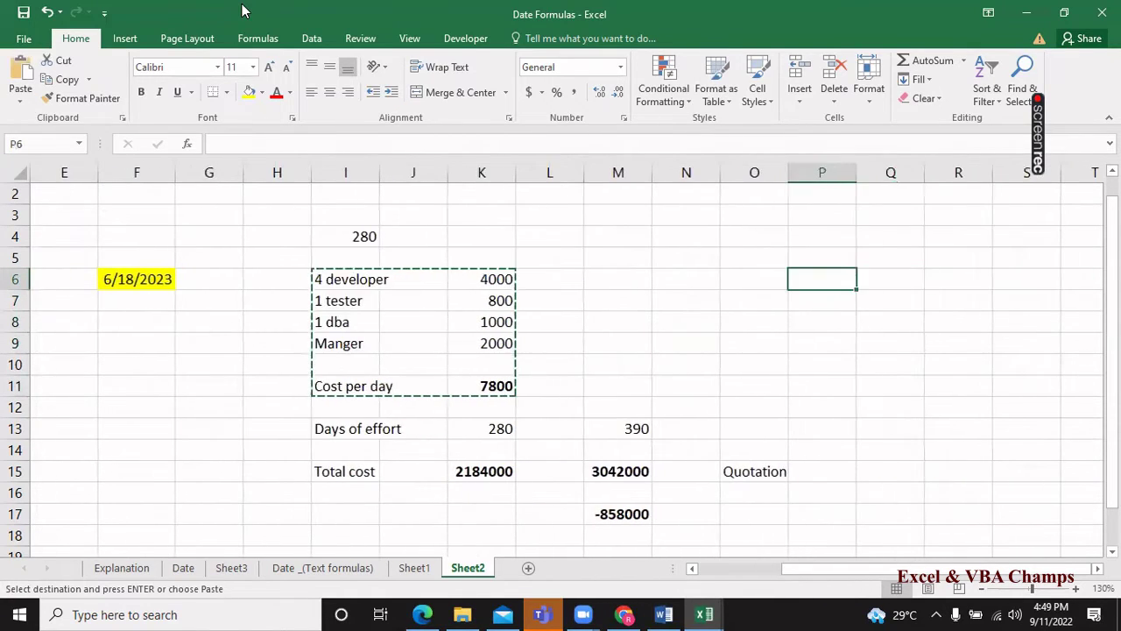
{"action": "key", "text": "ctrl+v"}
{"action": "key", "text": "Down"}
{"action": "key", "text": "Right"}
{"action": "key", "text": "Up"}
{"action": "key", "text": "Left"}
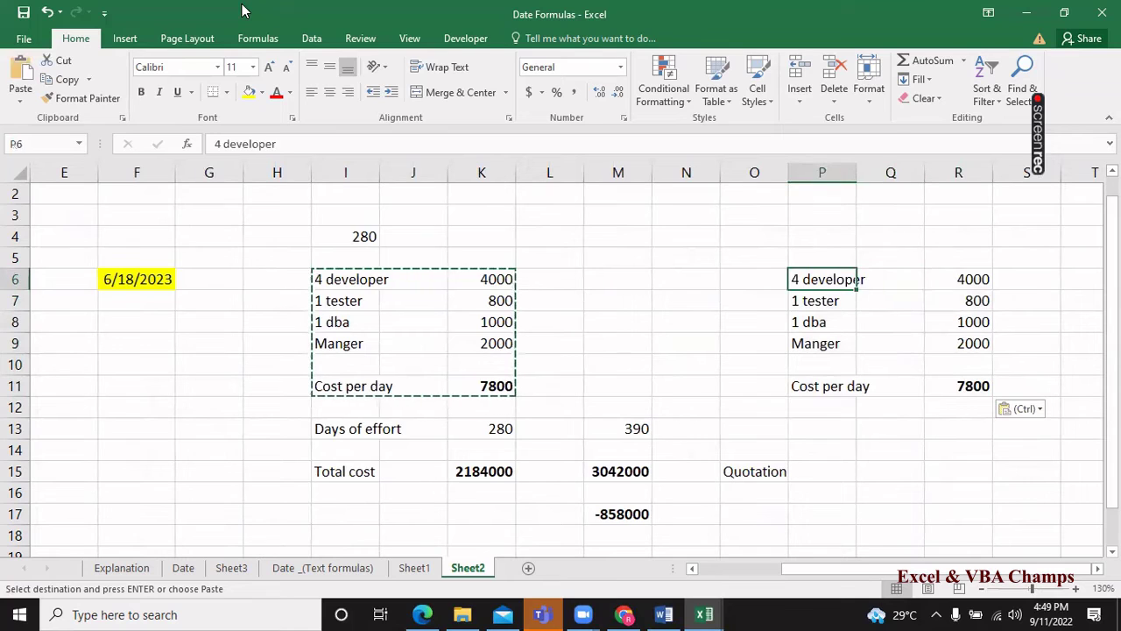
{"action": "key", "text": "super"}
{"action": "key", "text": "super"}
{"action": "key", "text": "super"}
{"action": "key", "text": "super"}
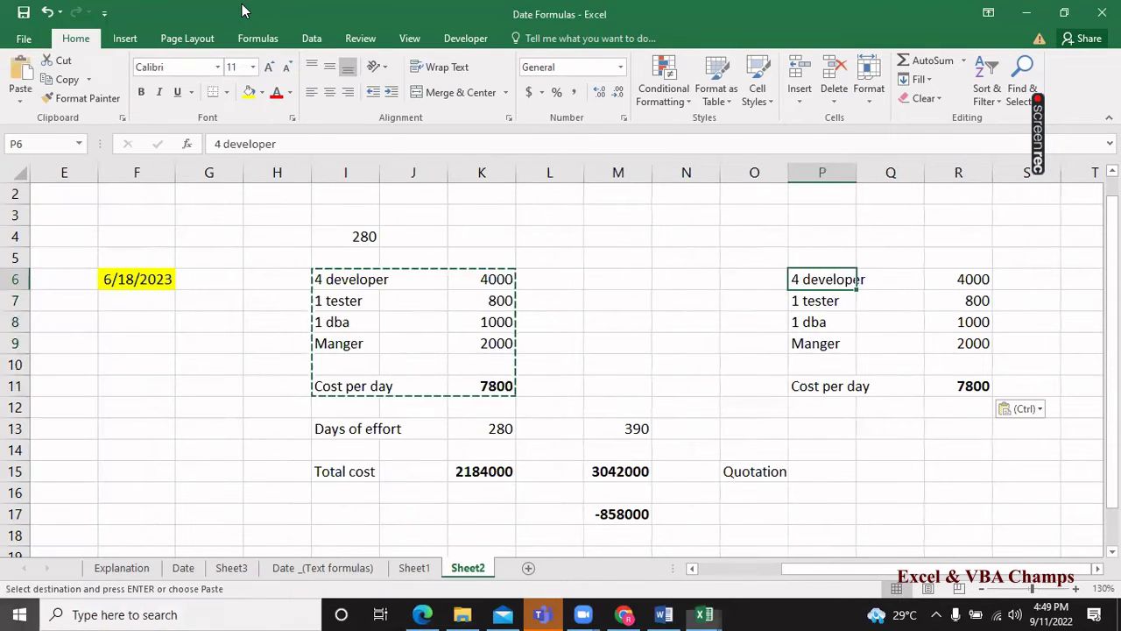
{"action": "key", "text": "XF86AudioRaiseVolume"}
Change the pasted labels to '2 developer' and '2 tester'.
{"action": "key", "text": "Escape"}
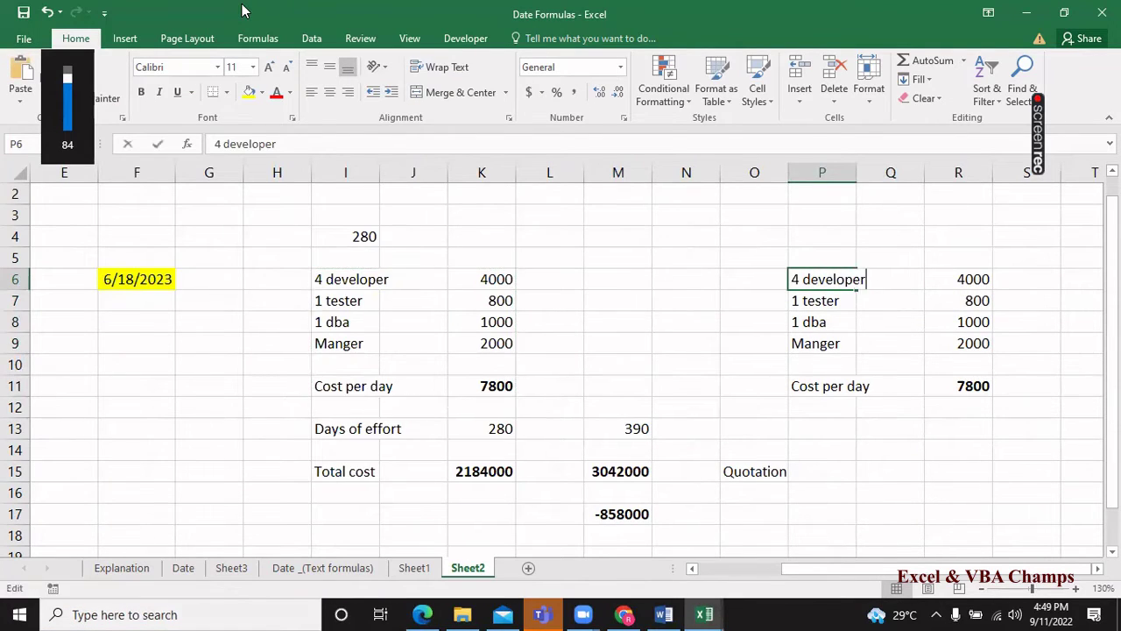
{"action": "key", "text": "F2"}
{"action": "key", "text": "Home"}
{"action": "key", "text": "shift+Right"}
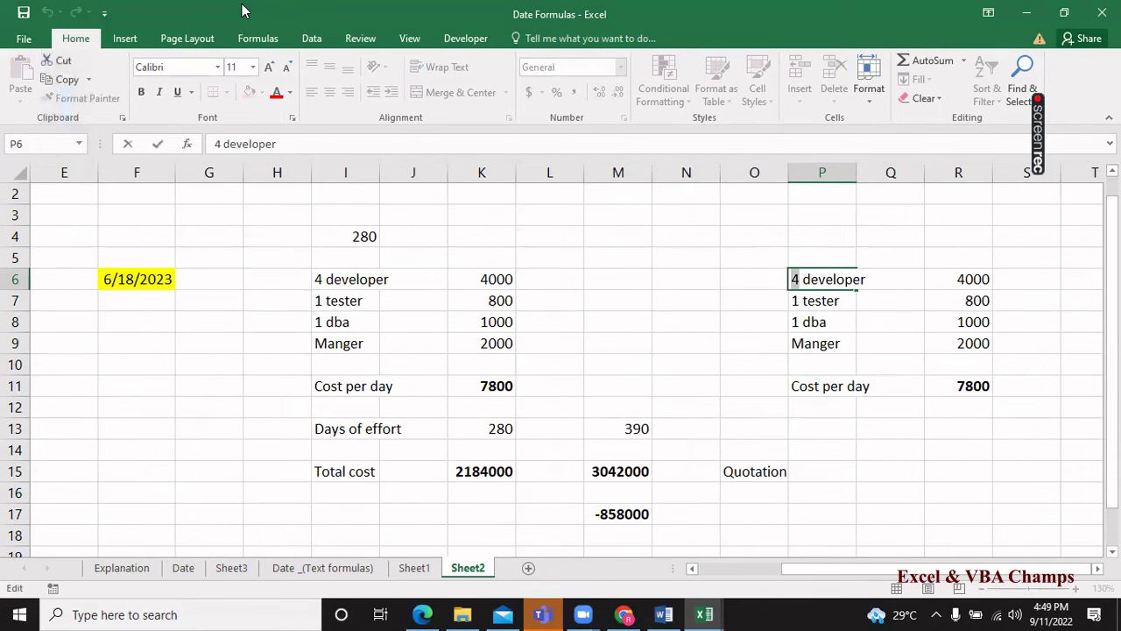
{"action": "type", "text": "2"}
{"action": "key", "text": "Return"}
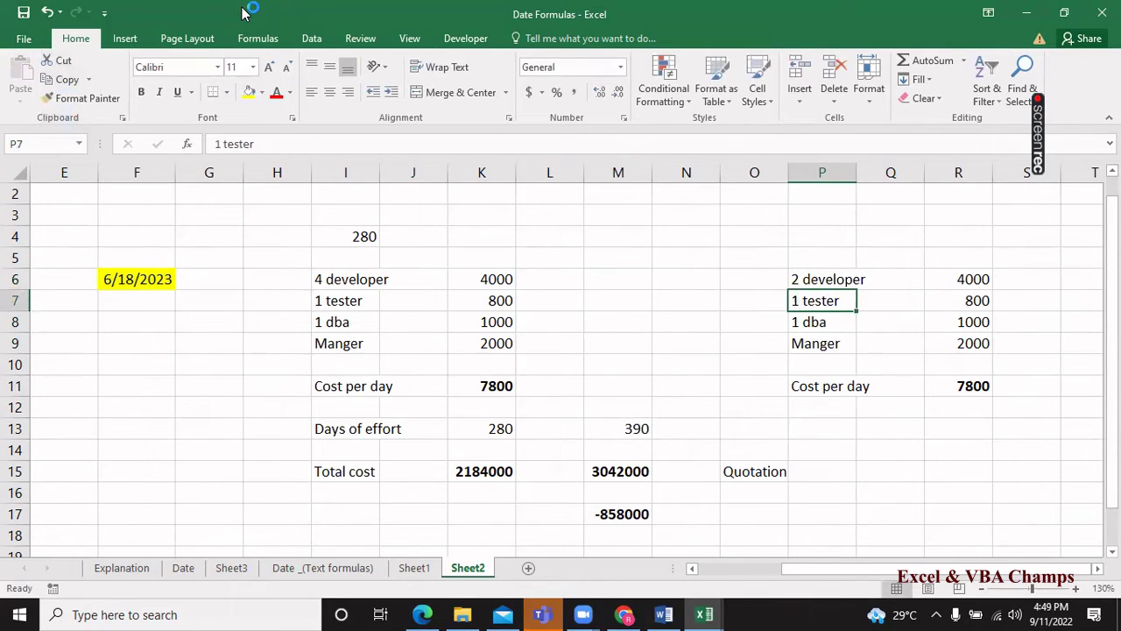
{"action": "key", "text": "Left"}
{"action": "key", "text": "Left"}
{"action": "key", "text": "Right"}
{"action": "key", "text": "Right"}
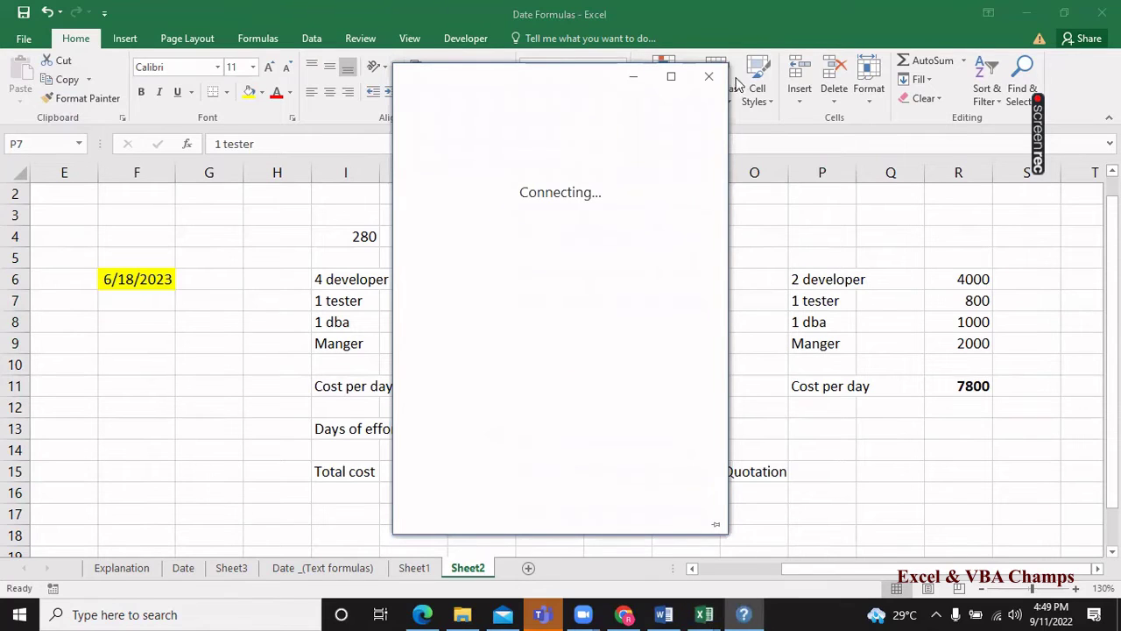
{"action": "left_click", "coordinate": [709, 77]}
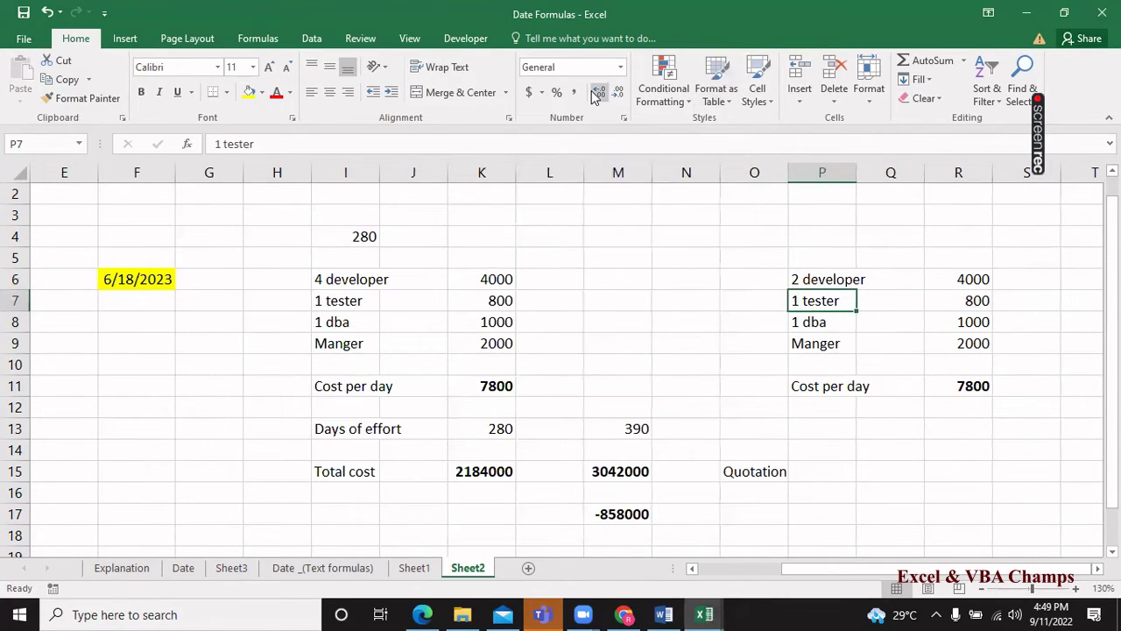
{"action": "key", "text": "F2"}
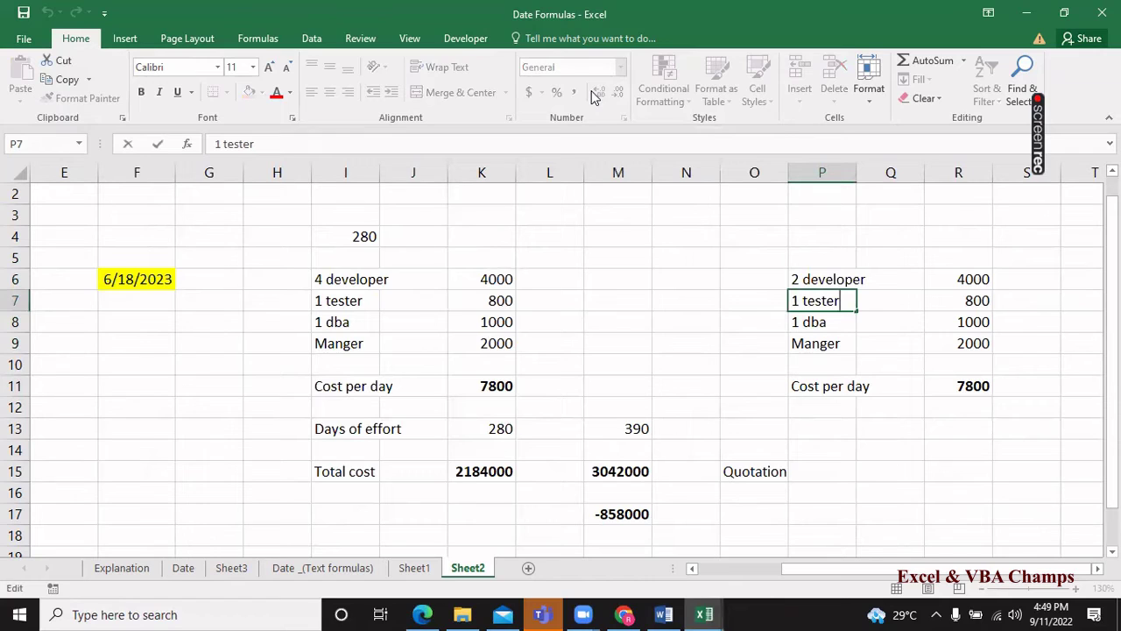
{"action": "key", "text": "ctrl+Left"}
{"action": "key", "text": "ctrl+Left"}
{"action": "key", "text": "shift+Right"}
{"action": "type", "text": "2"}
{"action": "key", "text": "Return"}
Relabel the row '6 developer' with cost 6000, and set the tester cost to 1600.
{"action": "key", "text": "Up"}
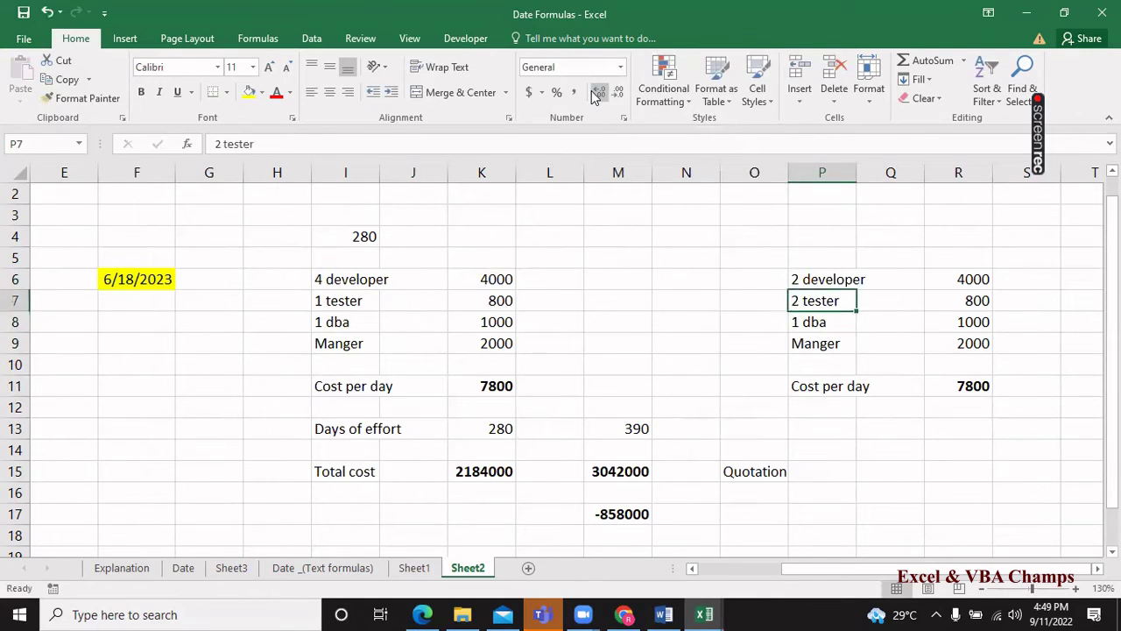
{"action": "key", "text": "Right"}
{"action": "key", "text": "Up"}
{"action": "key", "text": "Right"}
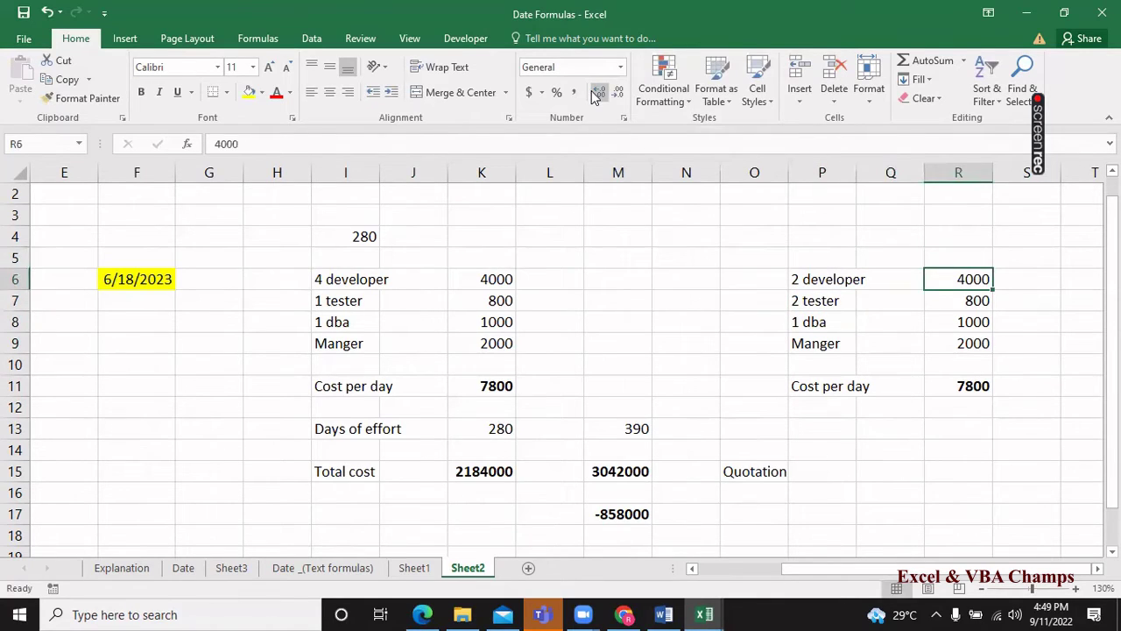
{"action": "key", "text": "Left"}
{"action": "key", "text": "Left"}
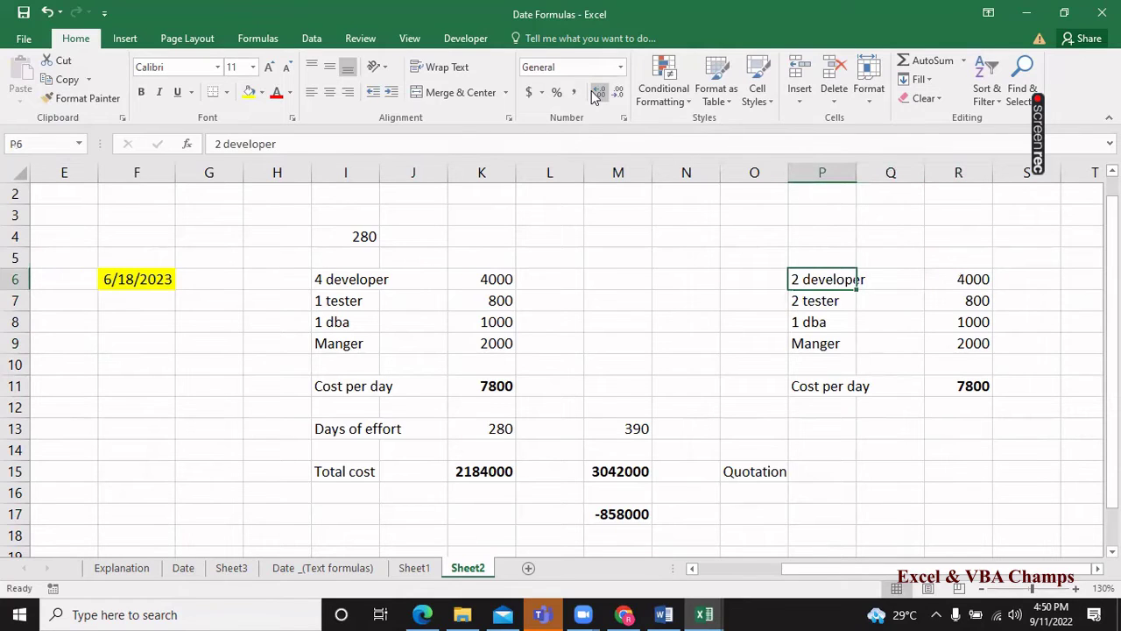
{"action": "key", "text": "F2"}
{"action": "key", "text": "ctrl+Left"}
{"action": "key", "text": "ctrl+Left"}
{"action": "key", "text": "shift+Right"}
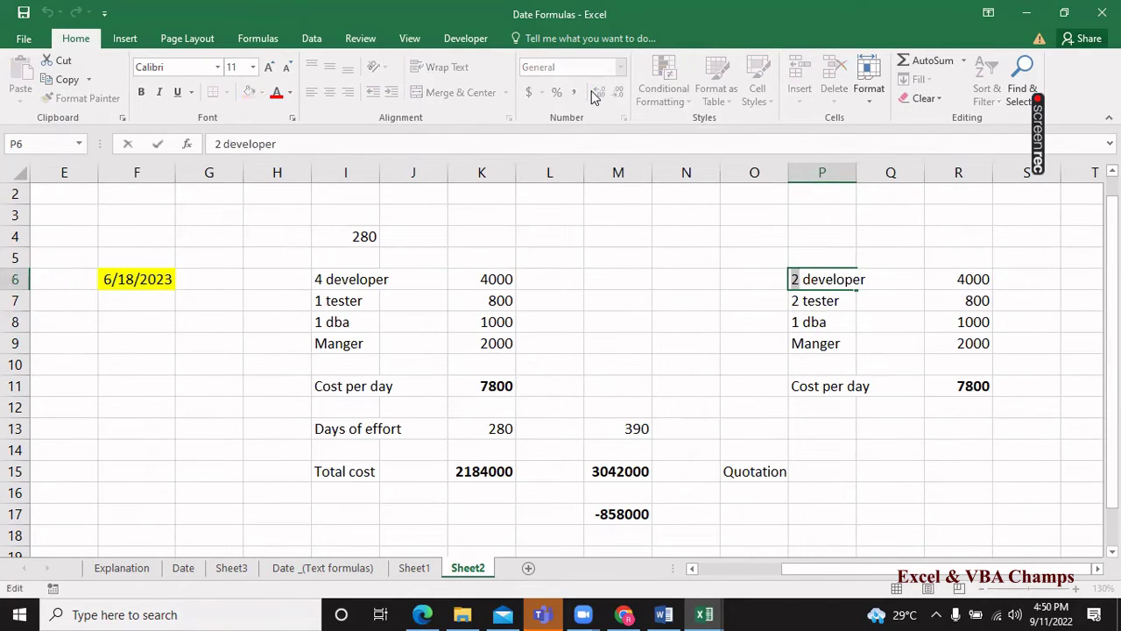
{"action": "type", "text": "6"}
{"action": "key", "text": "Tab"}
{"action": "key", "text": "Tab"}
{"action": "type", "text": "6"}
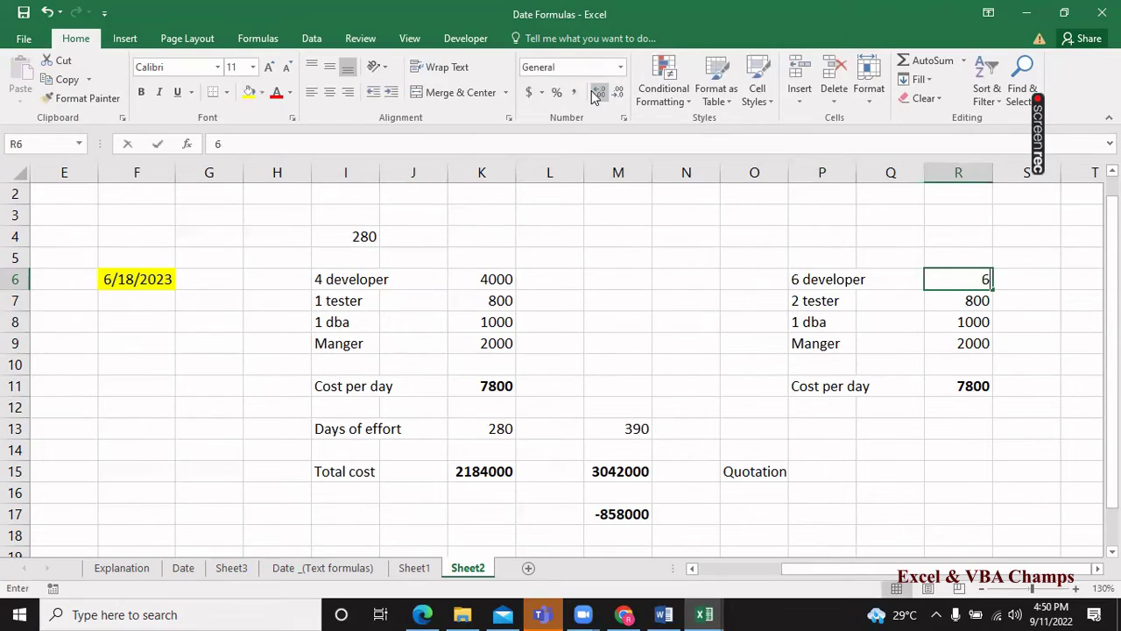
{"action": "type", "text": "000"}
{"action": "key", "text": "Return"}
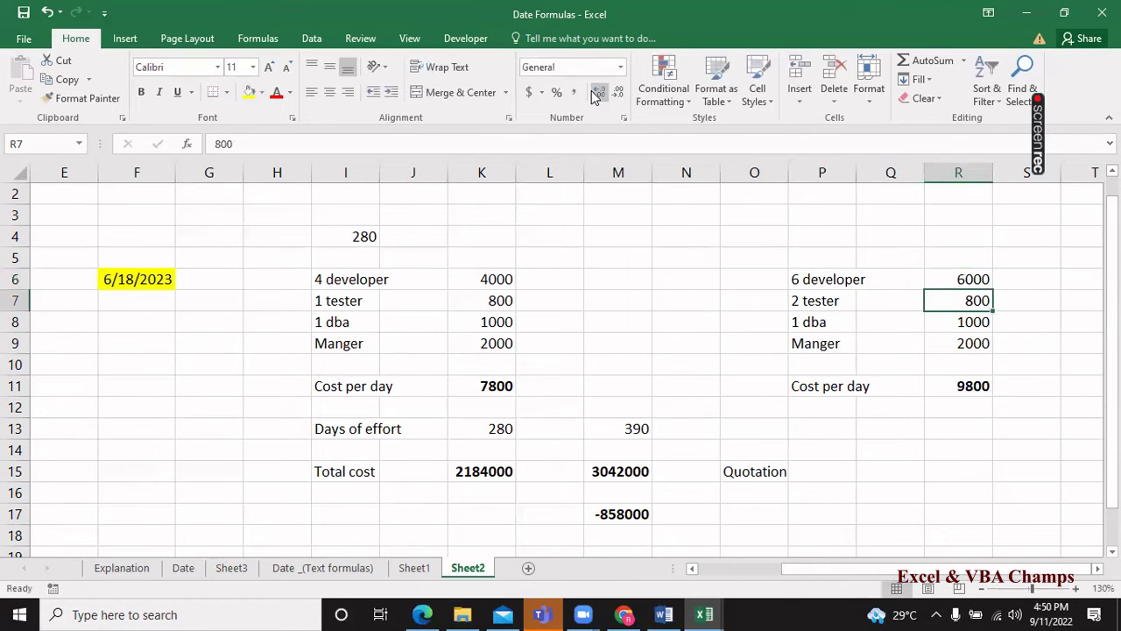
{"action": "type", "text": "160"}
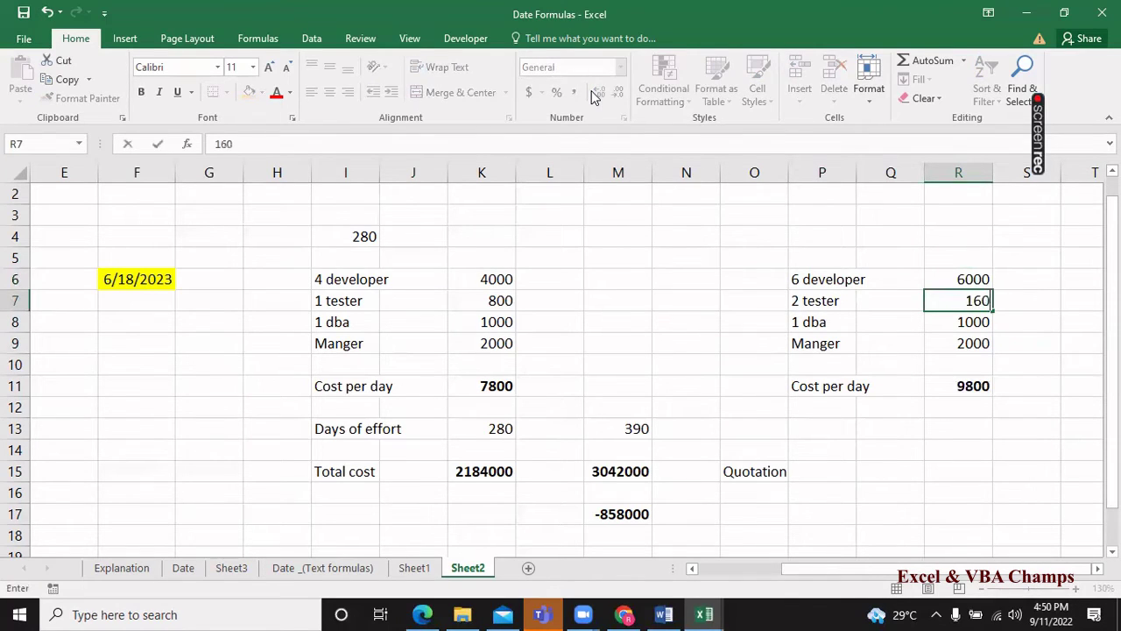
{"action": "type", "text": "0"}
{"action": "key", "text": "Return"}
Check that the second table's cost per day total now reads 10600.
{"action": "key", "text": "Down"}
{"action": "key", "text": "Down"}
{"action": "key", "text": "Down"}
{"action": "key", "text": "Left"}
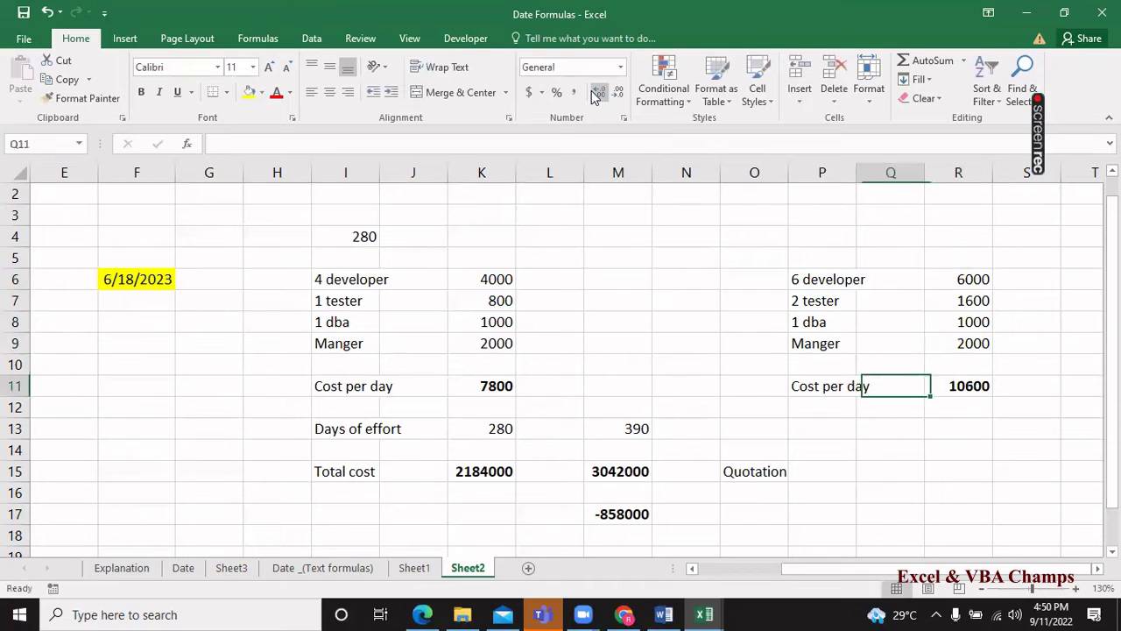
{"action": "key", "text": "Left"}
{"action": "key", "text": "Left"}
{"action": "key", "text": "Left"}
{"action": "key", "text": "Left"}
{"action": "key", "text": "Left"}
{"action": "key", "text": "Left"}
{"action": "key", "text": "Right"}
{"action": "key", "text": "Right"}
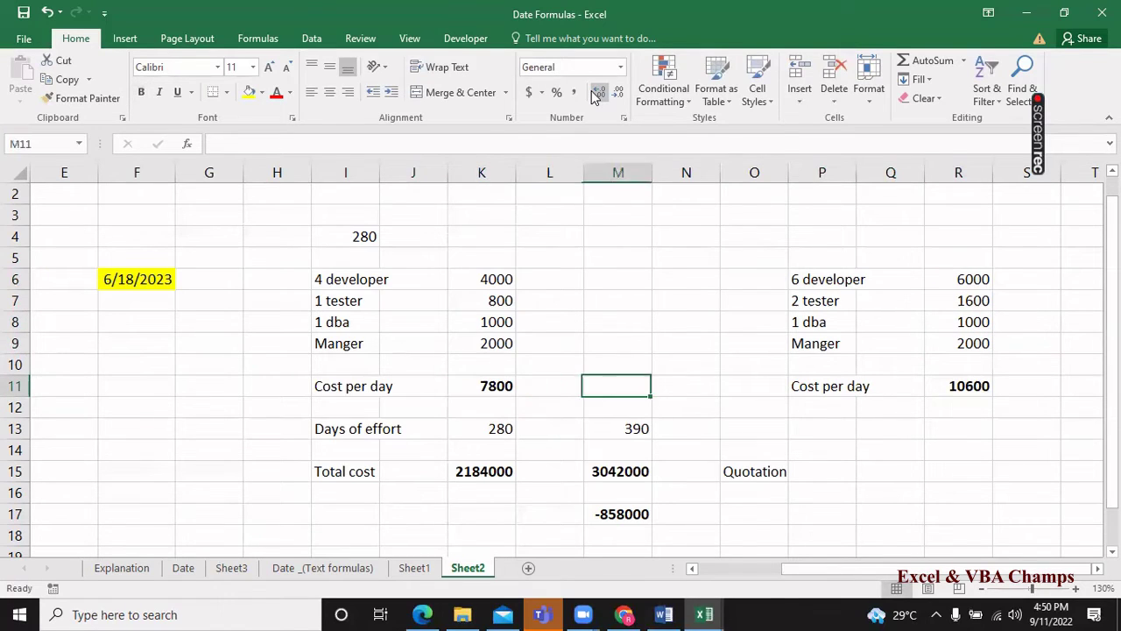
{"action": "key", "text": "Right"}
{"action": "key", "text": "Right"}
{"action": "key", "text": "Right"}
{"action": "key", "text": "Right"}
{"action": "key", "text": "Right"}
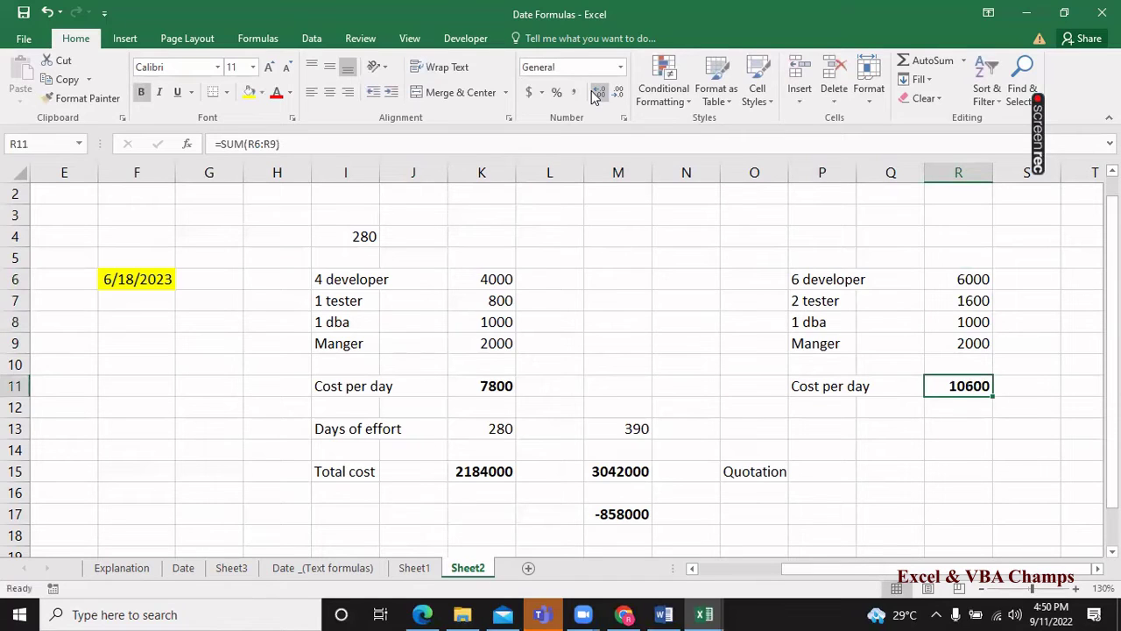
{"action": "key", "text": "Down"}
{"action": "key", "text": "Down"}
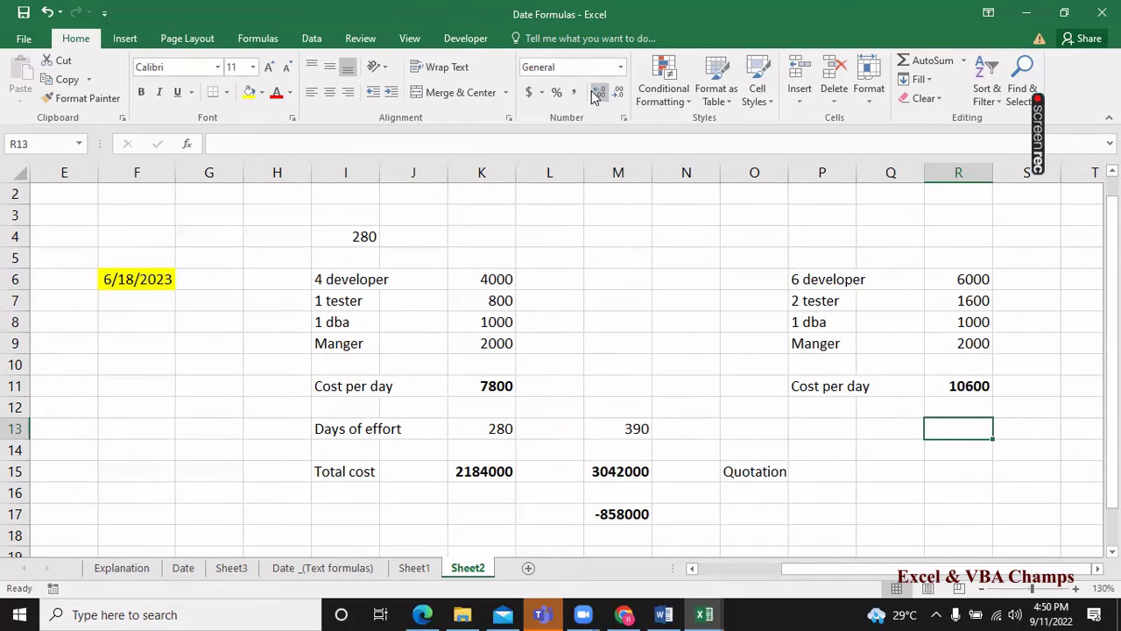
{"action": "left_click", "coordinate": [630, 434]}
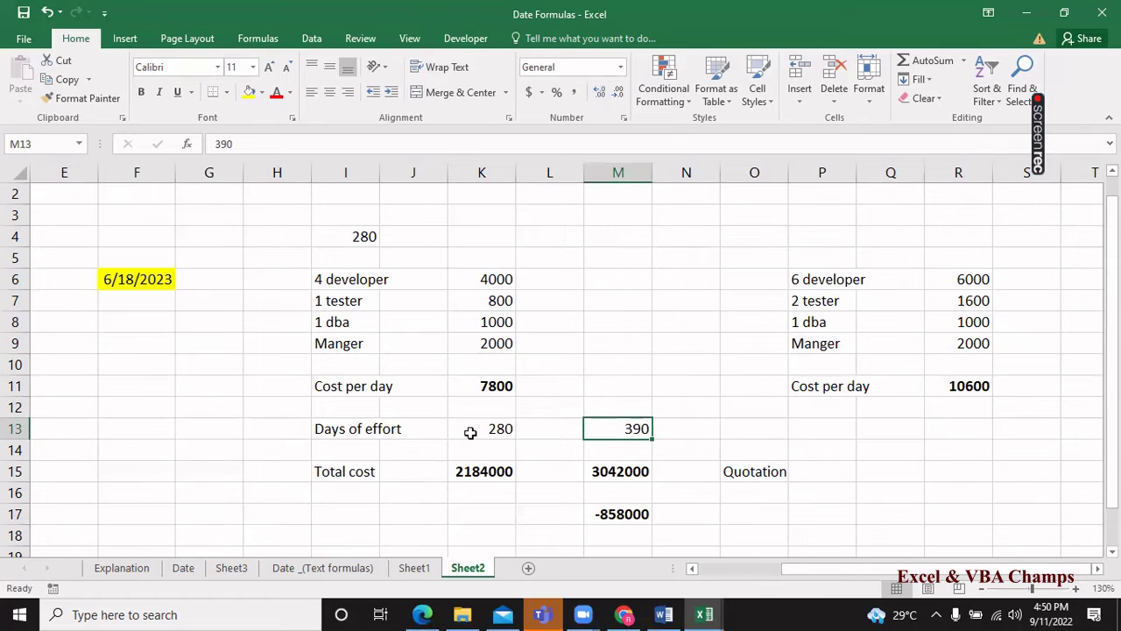
{"action": "left_click", "coordinate": [471, 431]}
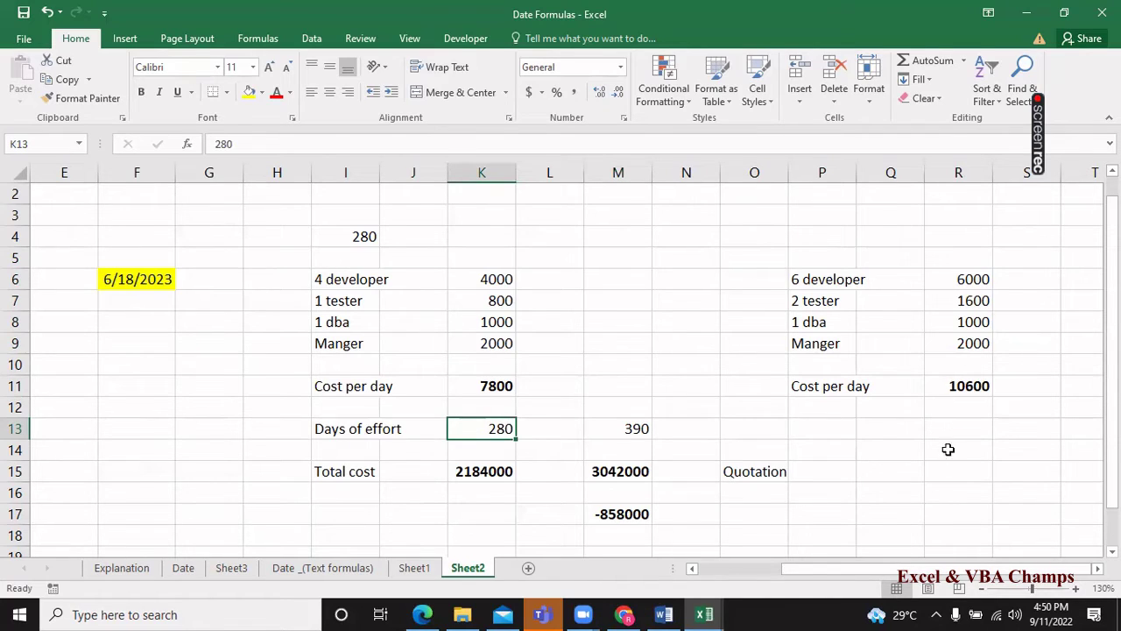
{"action": "left_click", "coordinate": [955, 435]}
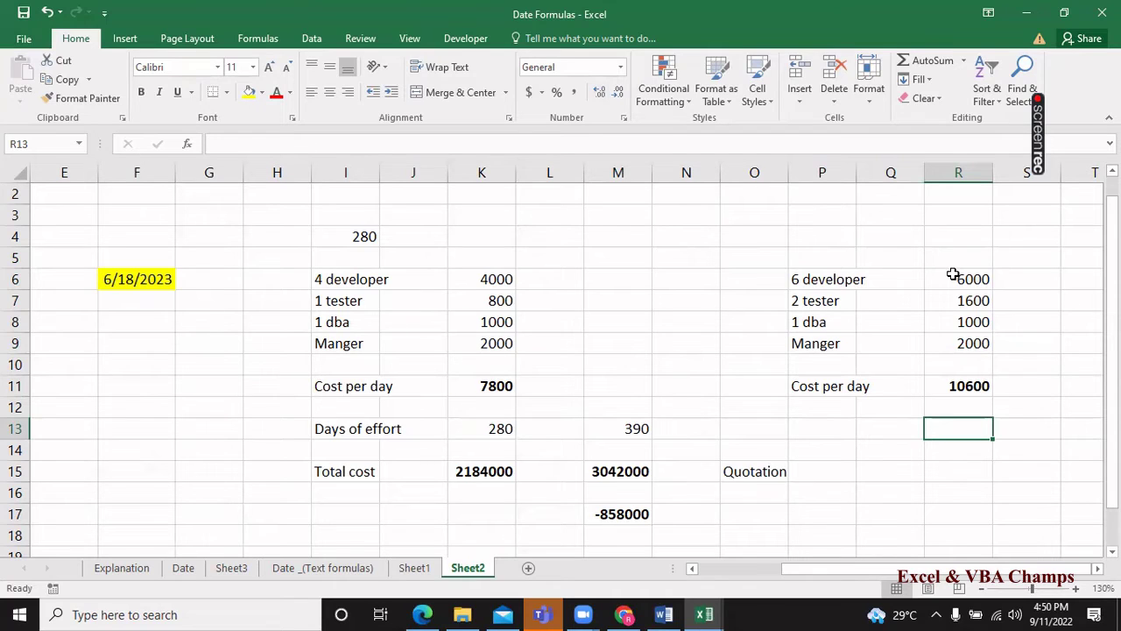
{"action": "left_click_drag", "start_coordinate": [951, 277], "coordinate": [942, 343]}
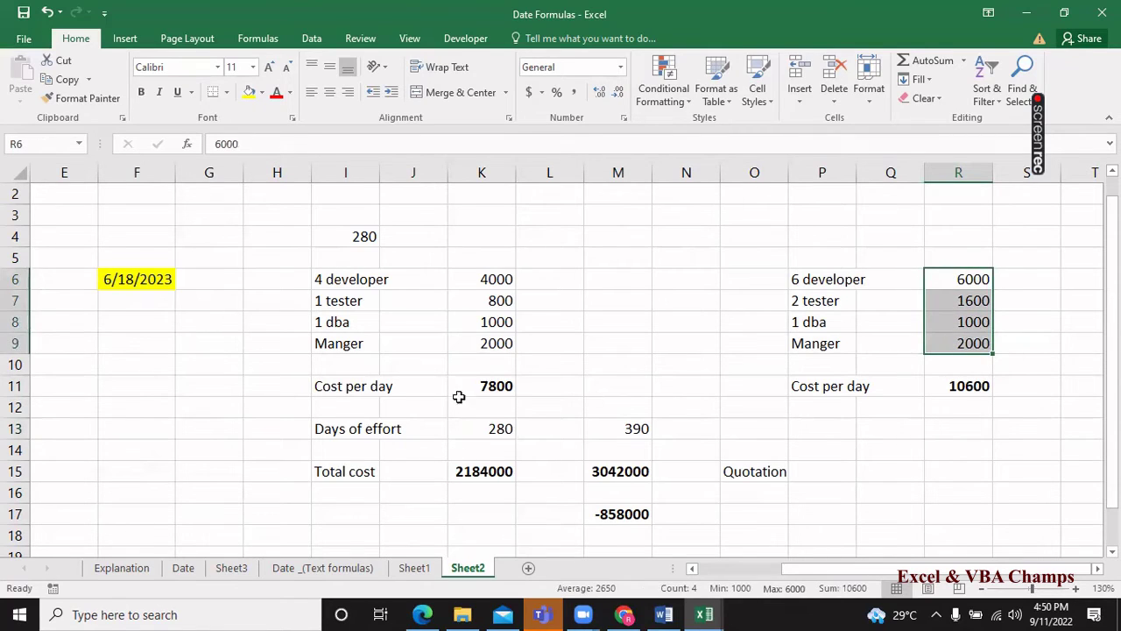
{"action": "left_click", "coordinate": [464, 424]}
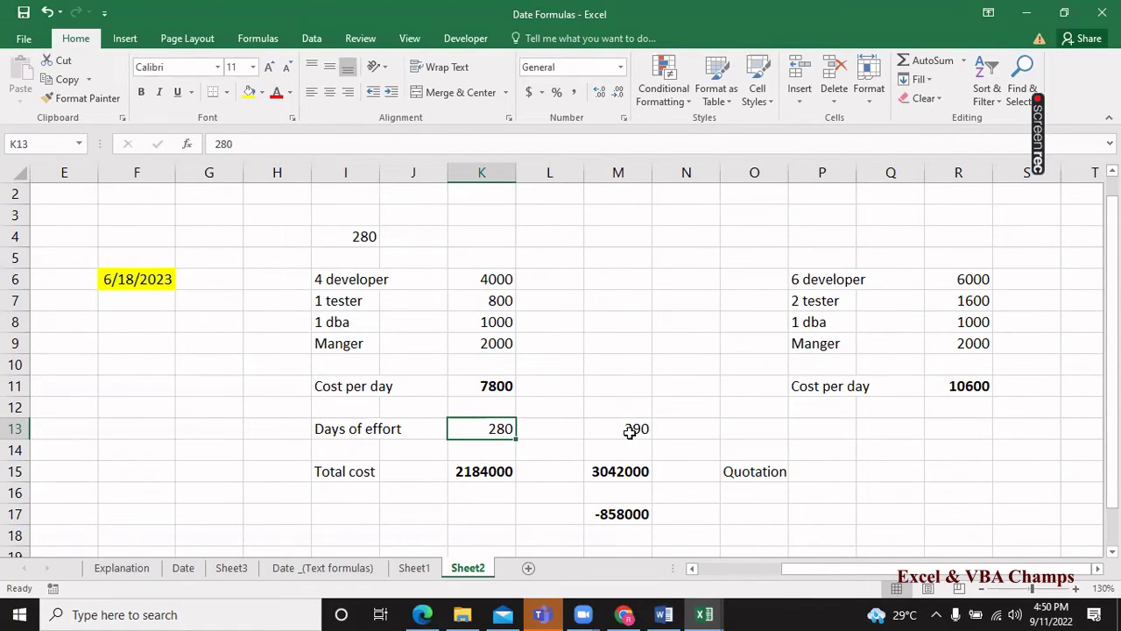
{"action": "left_click", "coordinate": [630, 431]}
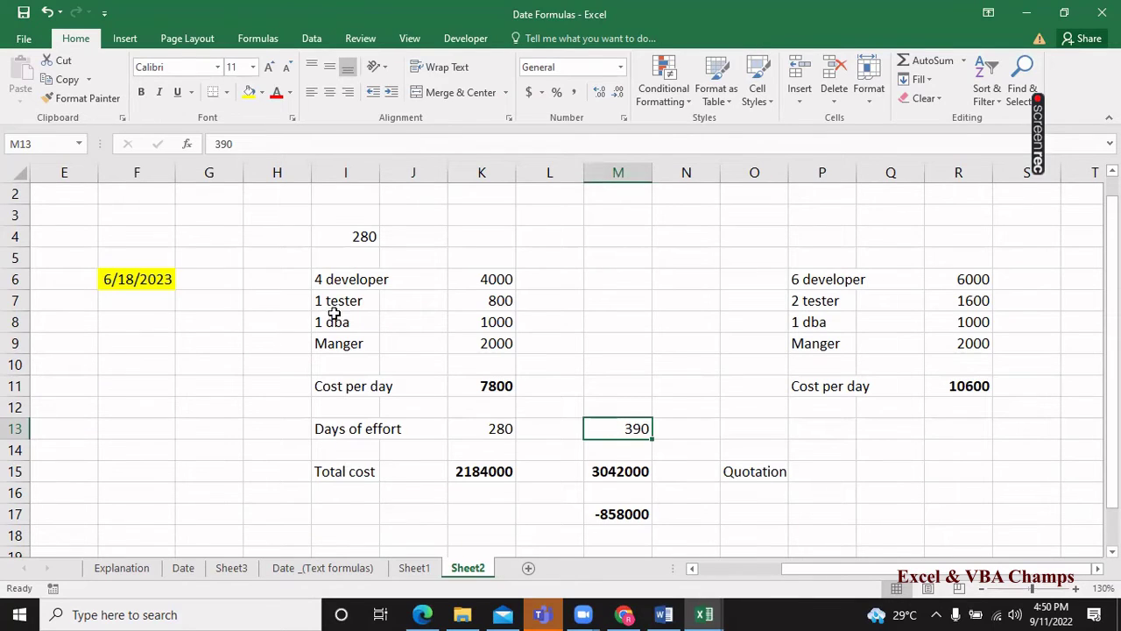
{"action": "left_click_drag", "start_coordinate": [336, 284], "coordinate": [358, 317]}
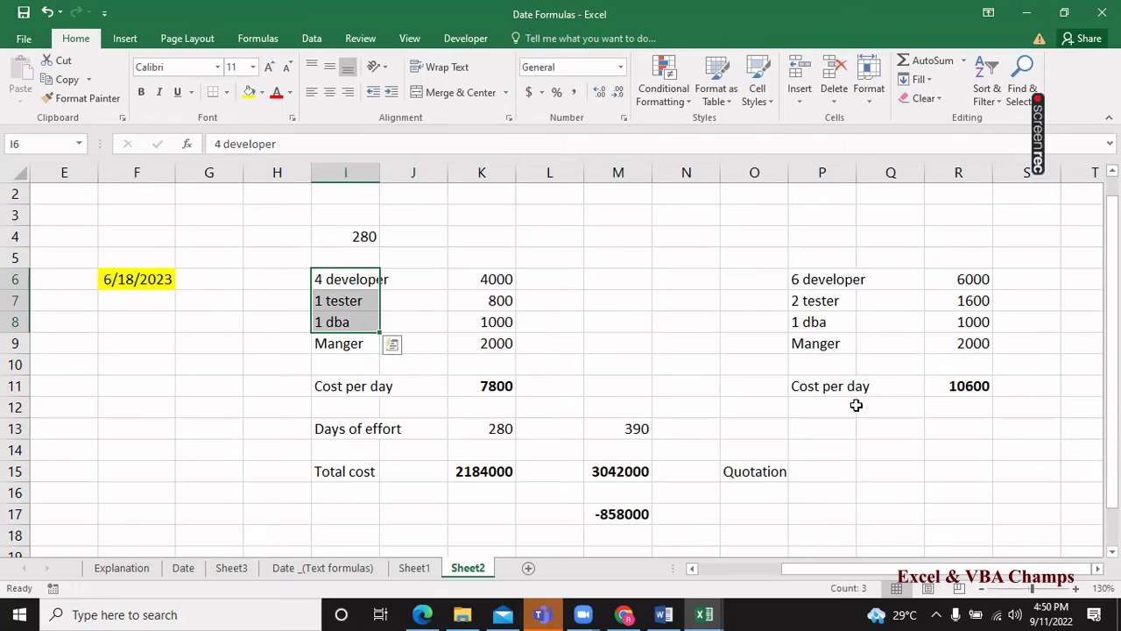
Enter 280 days in R13 and the Quotation =R11*R13 (2968000) in R15.
{"action": "left_click", "coordinate": [956, 430]}
{"action": "type", "text": "280"}
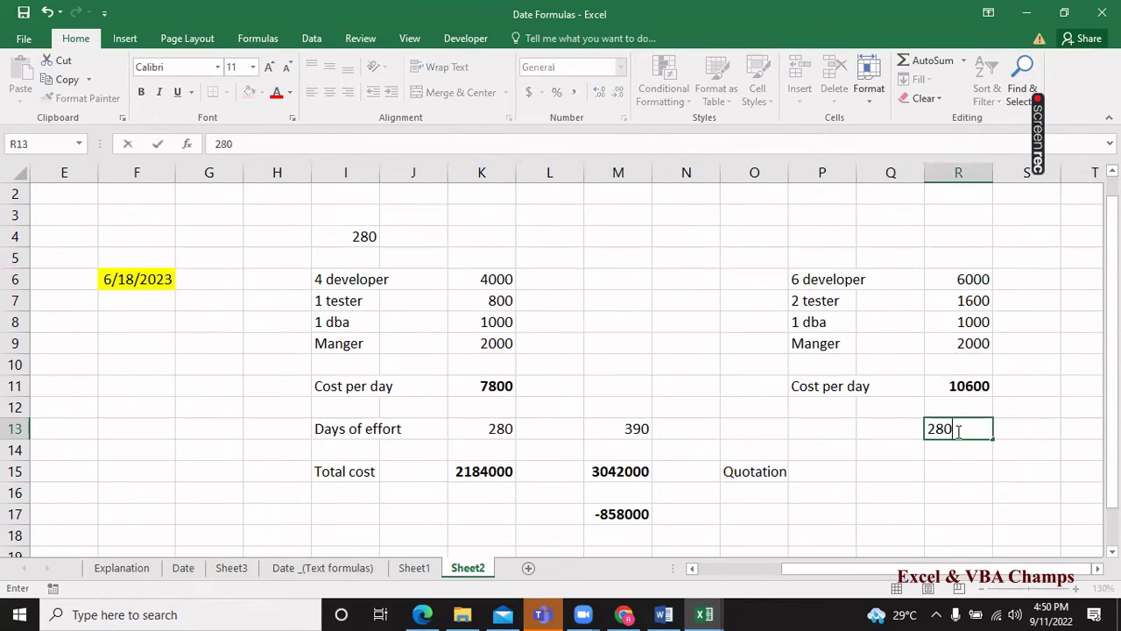
{"action": "key", "text": "Return"}
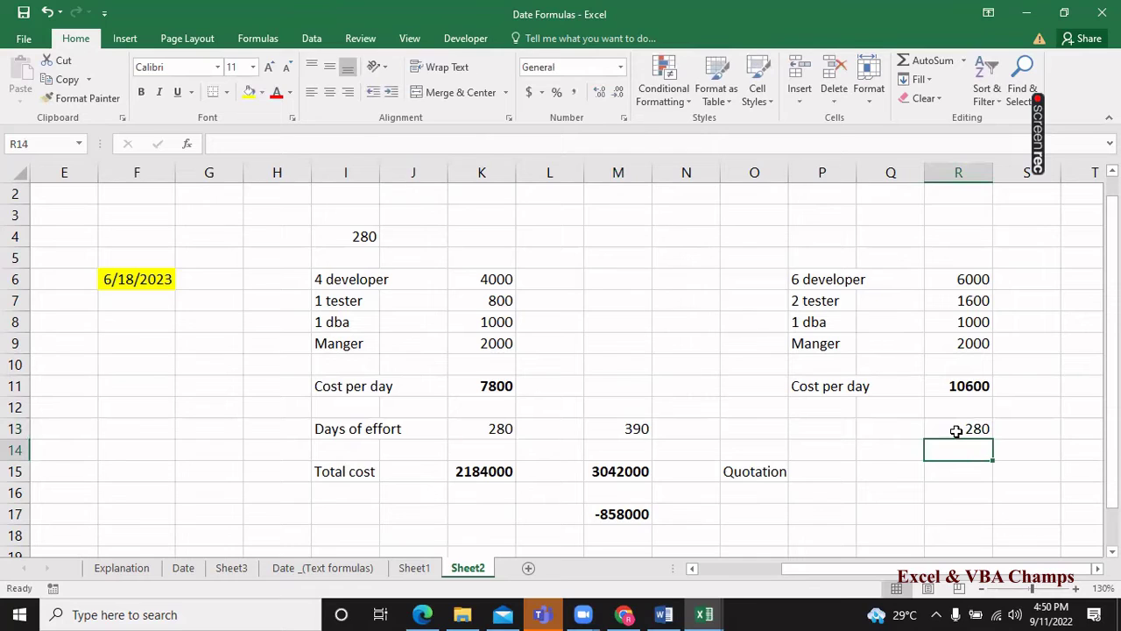
{"action": "key", "text": "Return"}
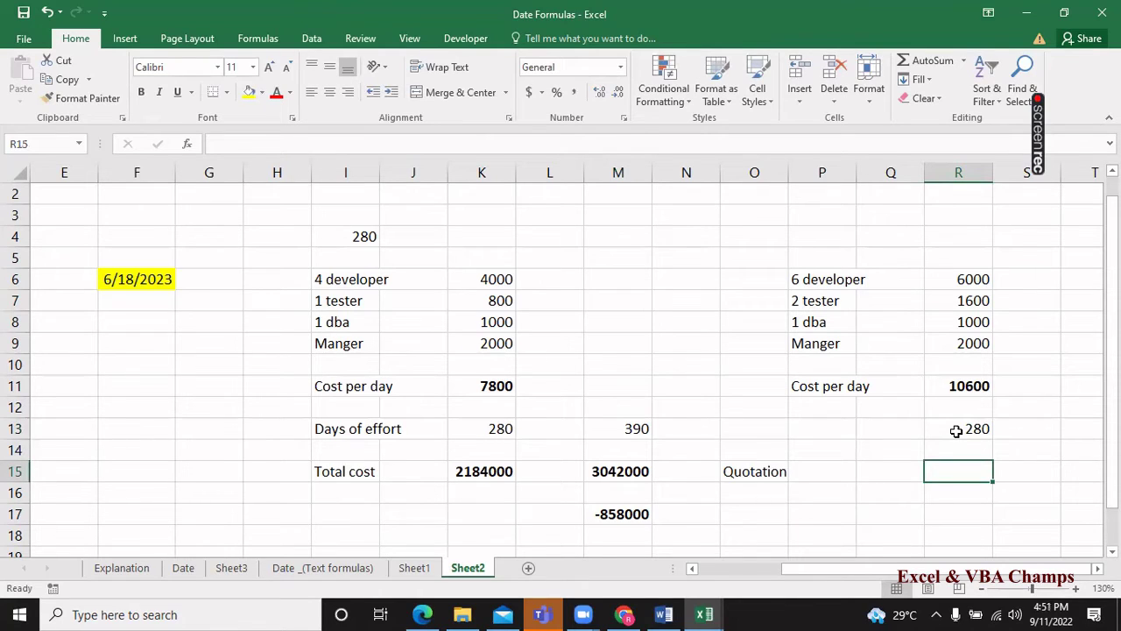
{"action": "type", "text": "="}
{"action": "key", "text": "Up"}
{"action": "key", "text": "Up"}
{"action": "key", "text": "Up"}
{"action": "key", "text": "Up"}
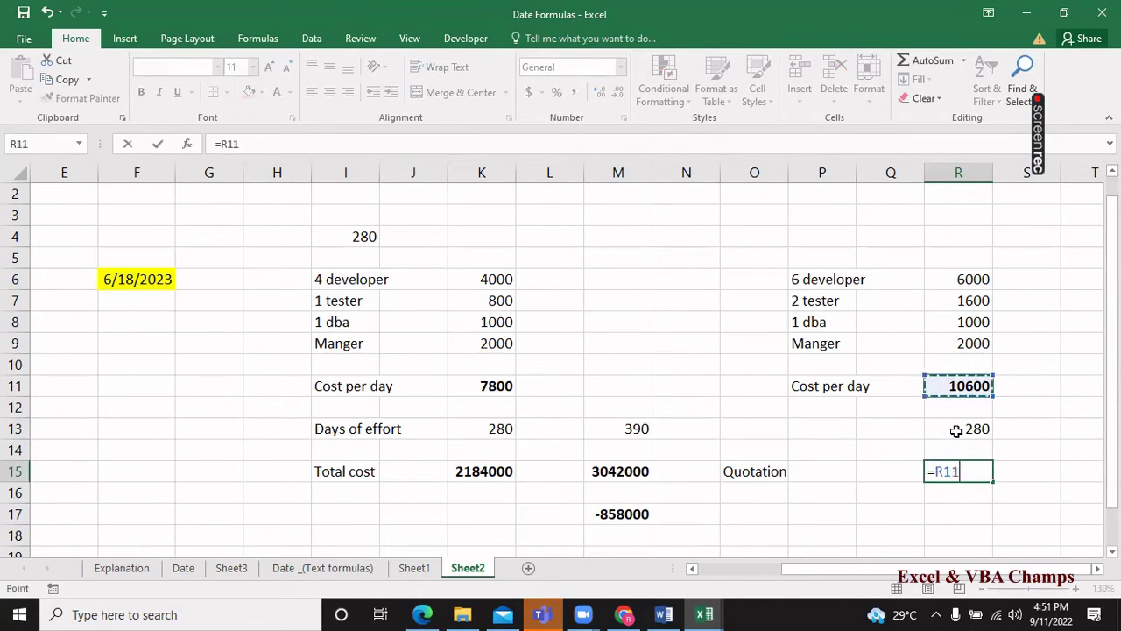
{"action": "type", "text": "*"}
{"action": "key", "text": "Up"}
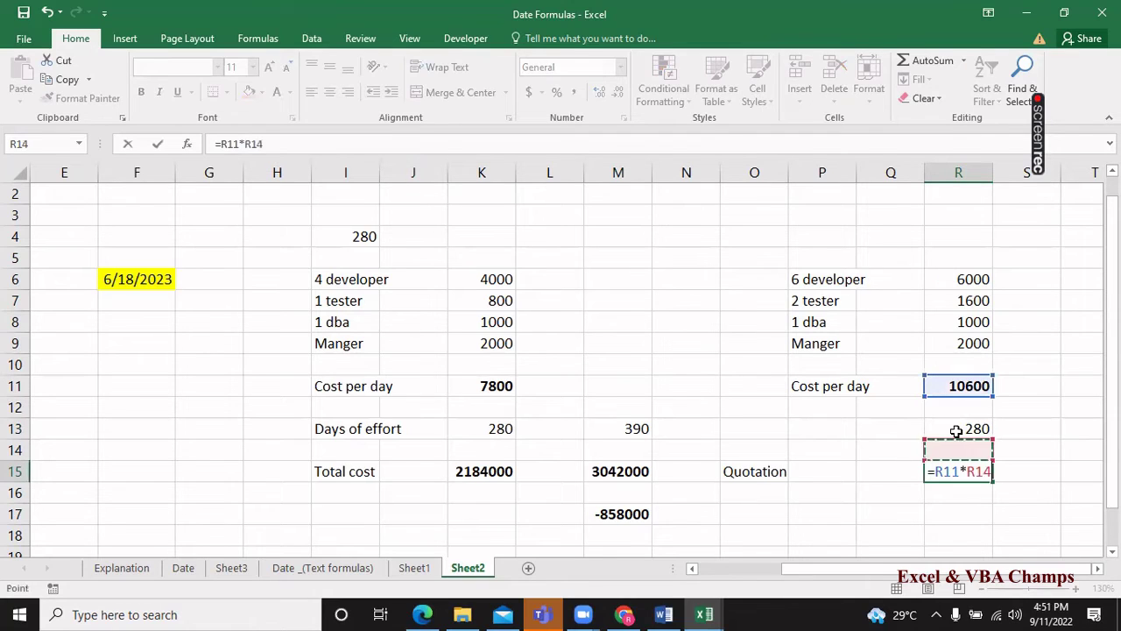
{"action": "key", "text": "Up"}
{"action": "key", "text": "Return"}
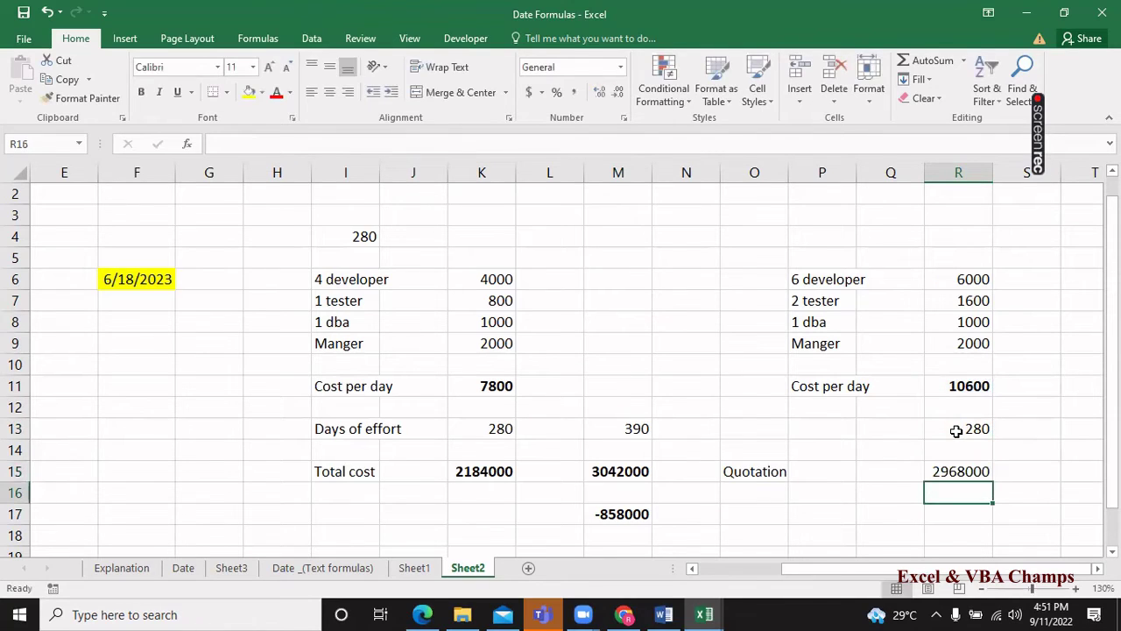
{"action": "left_click", "coordinate": [596, 512]}
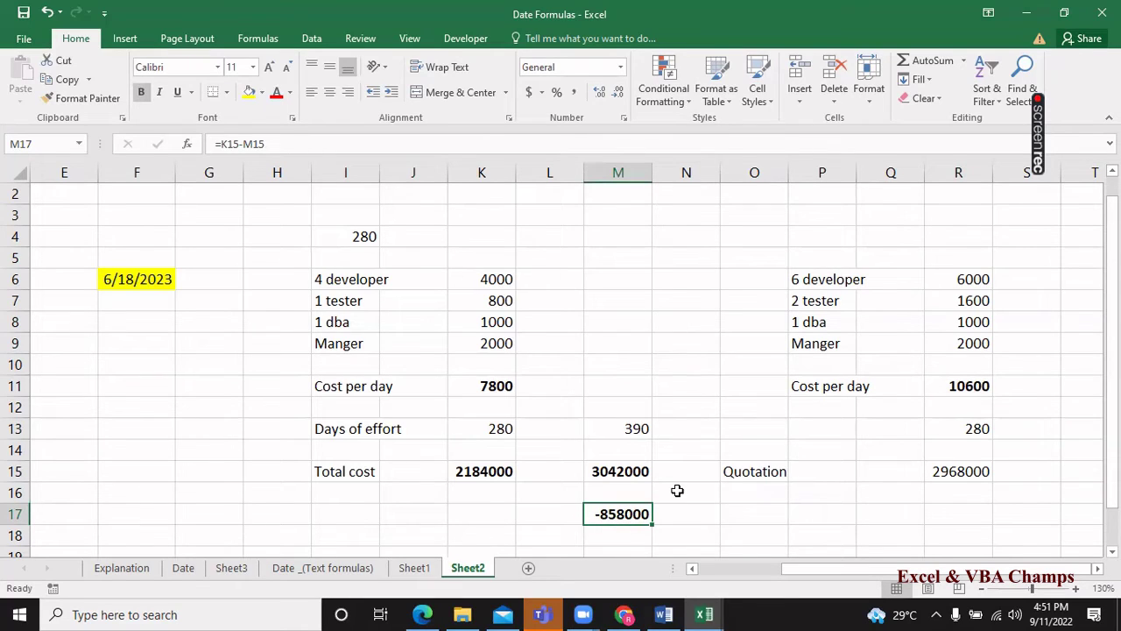
In R17, enter a difference formula subtracting the 2968000 Quotation, giving -784000.
{"action": "left_click", "coordinate": [948, 517]}
{"action": "type", "text": "="}
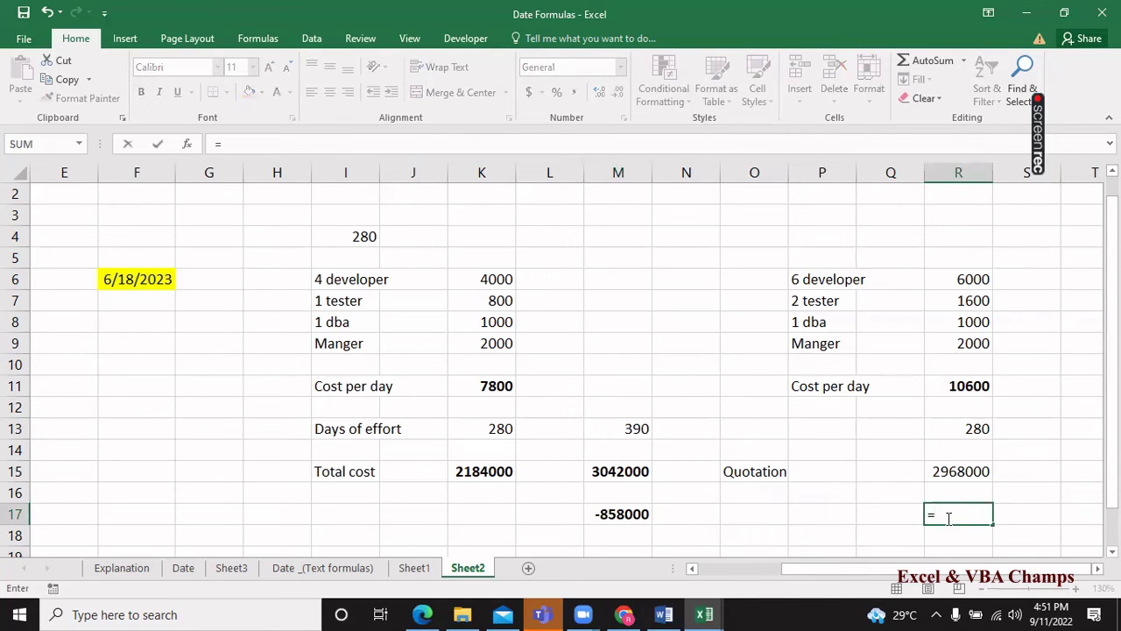
{"action": "key", "text": "Up"}
{"action": "key", "text": "Up"}
{"action": "key", "text": "Left"}
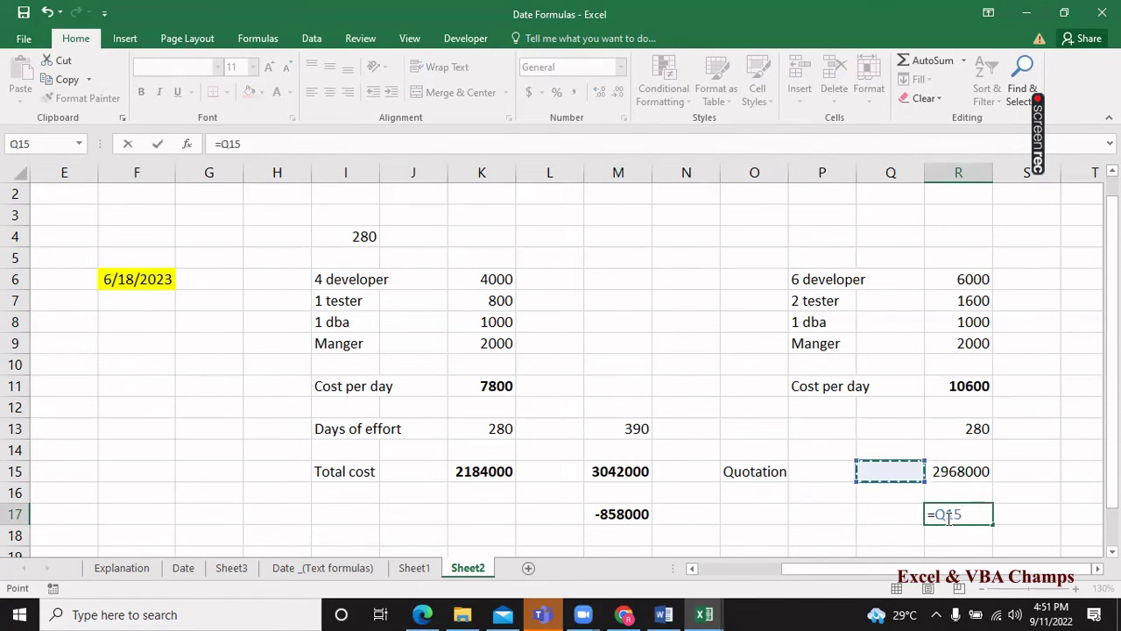
{"action": "key", "text": "Left"}
{"action": "key", "text": "Left"}
{"action": "key", "text": "Left"}
{"action": "key", "text": "Left"}
{"action": "key", "text": "Left"}
{"action": "key", "text": "Left"}
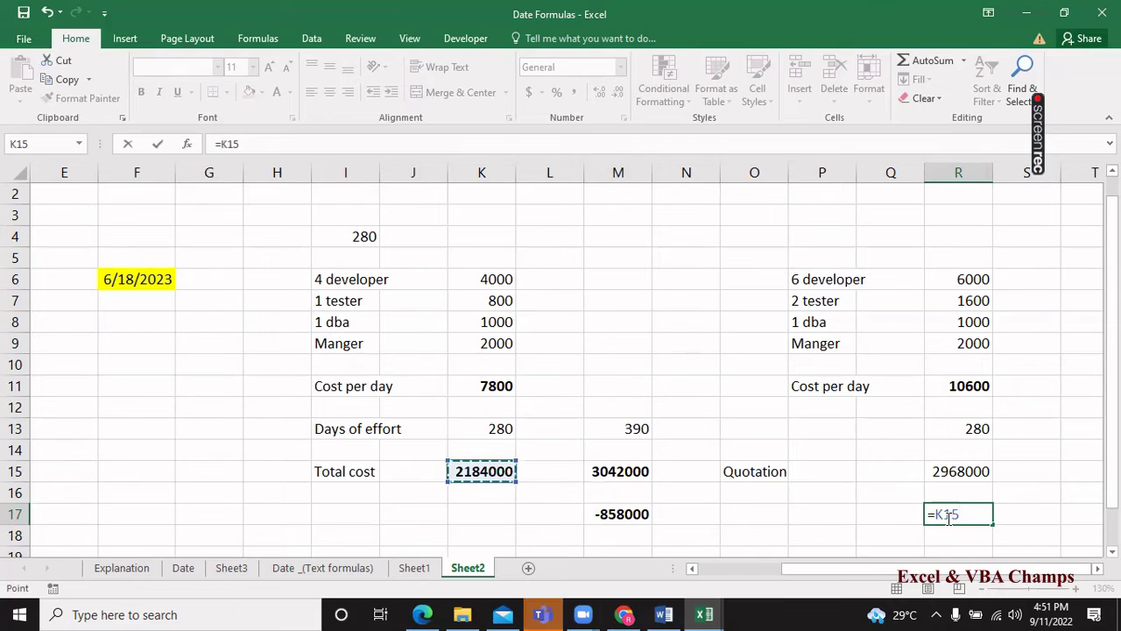
{"action": "type", "text": "-"}
{"action": "key", "text": "Up"}
{"action": "key", "text": "Up"}
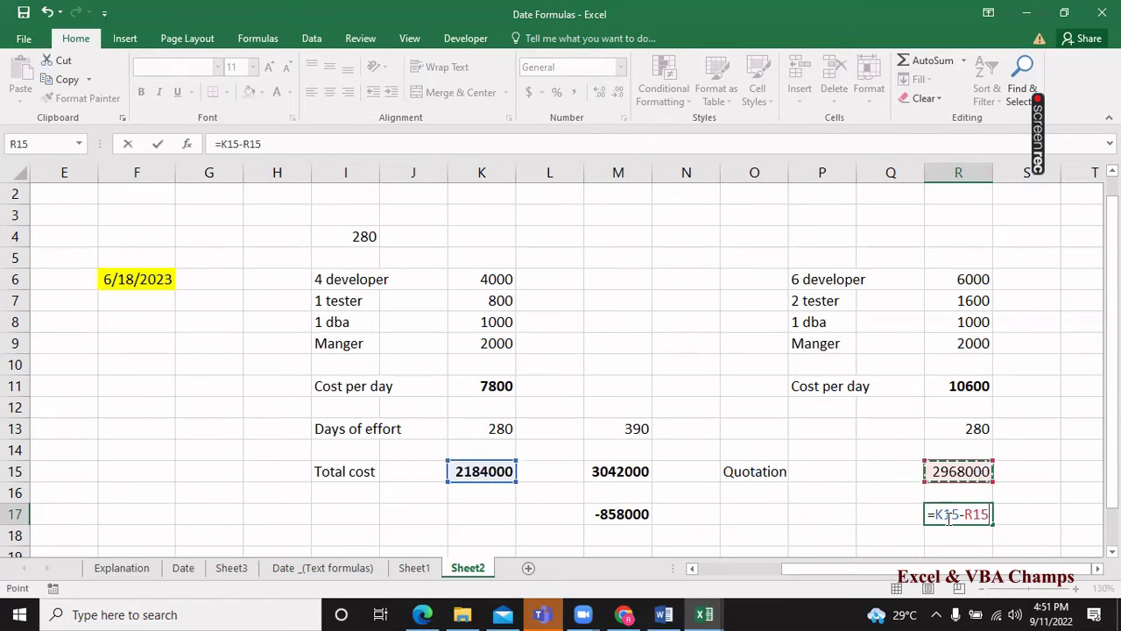
{"action": "key", "text": "Return"}
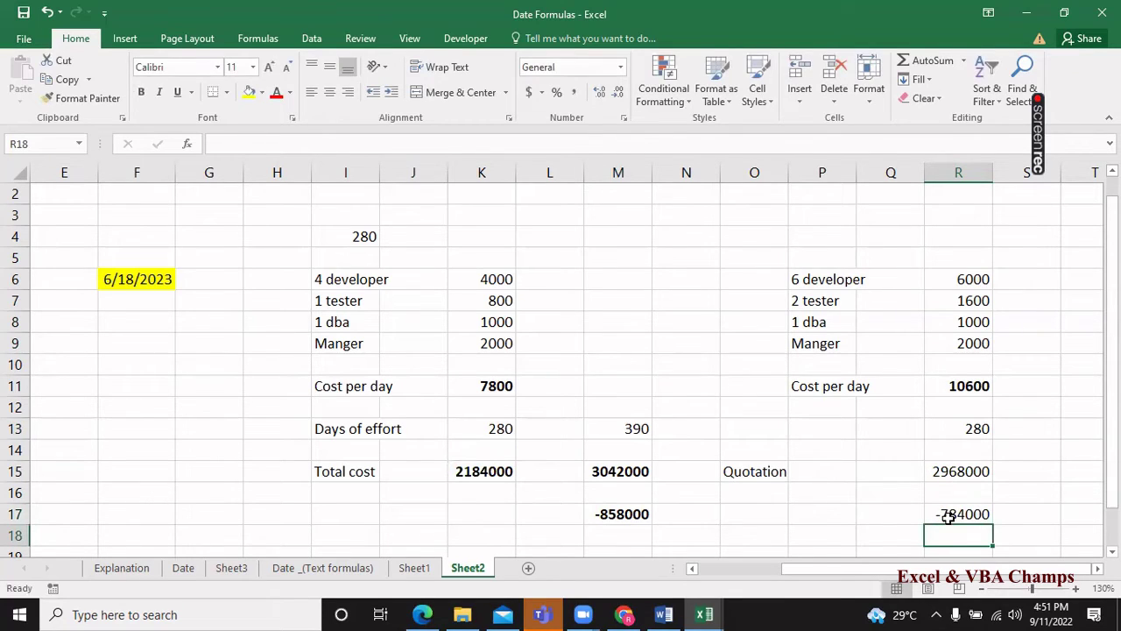
Sum both differences in R19 with =M17+R17 and bold the -1642000 result.
{"action": "key", "text": "Down"}
{"action": "type", "text": "="}
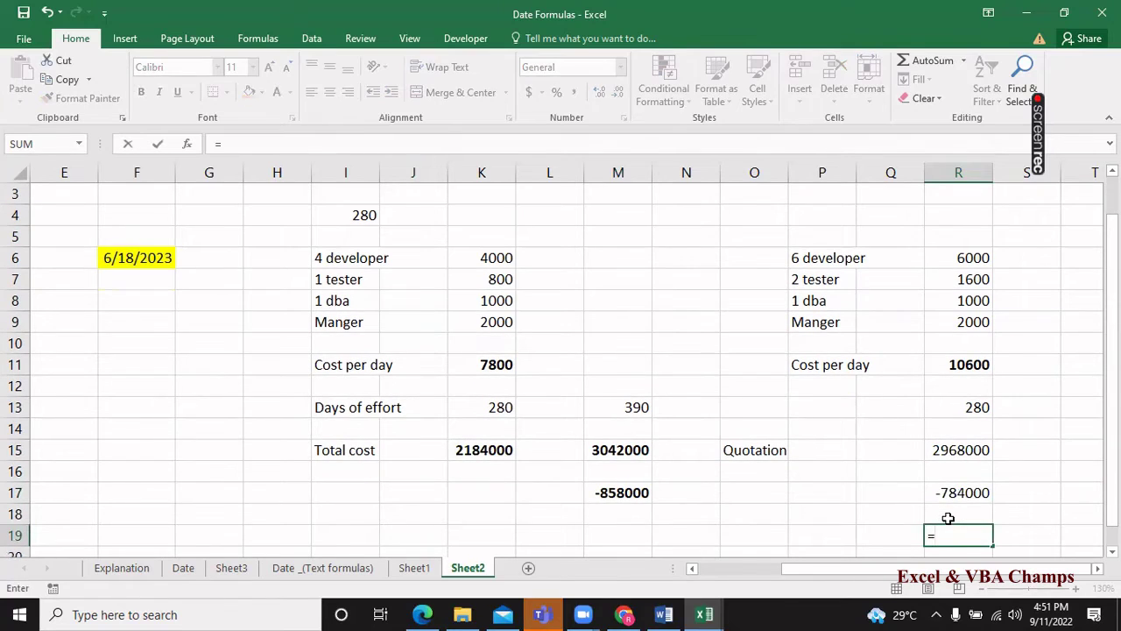
{"action": "key", "text": "Up"}
{"action": "key", "text": "Up"}
{"action": "key", "text": "Left"}
{"action": "key", "text": "Left"}
{"action": "key", "text": "Left"}
{"action": "key", "text": "Left"}
{"action": "key", "text": "Left"}
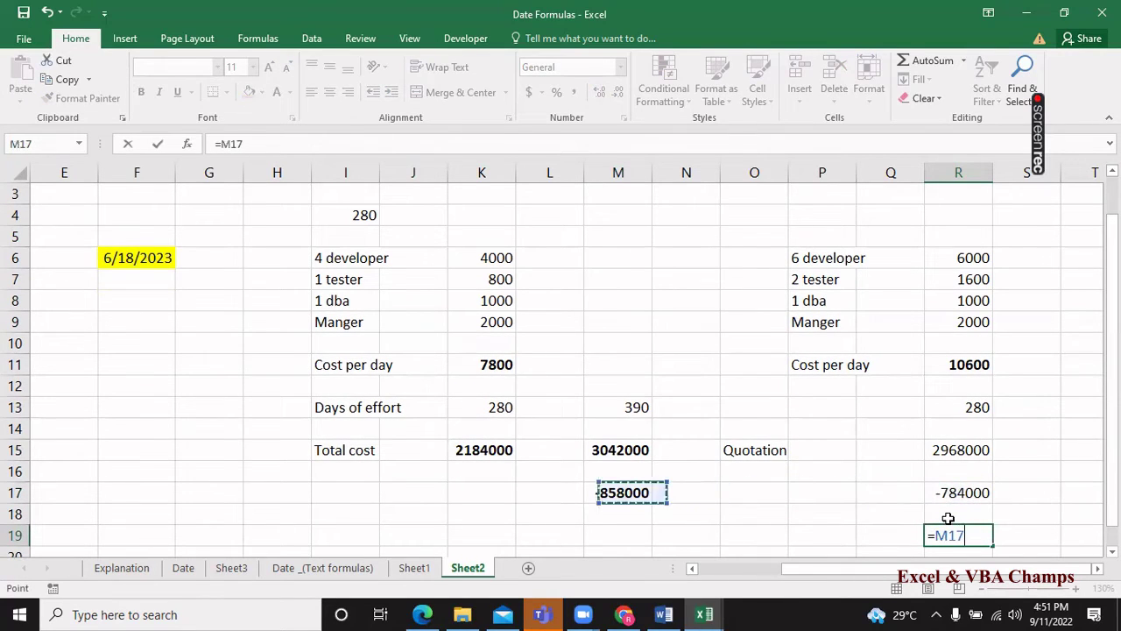
{"action": "type", "text": "+"}
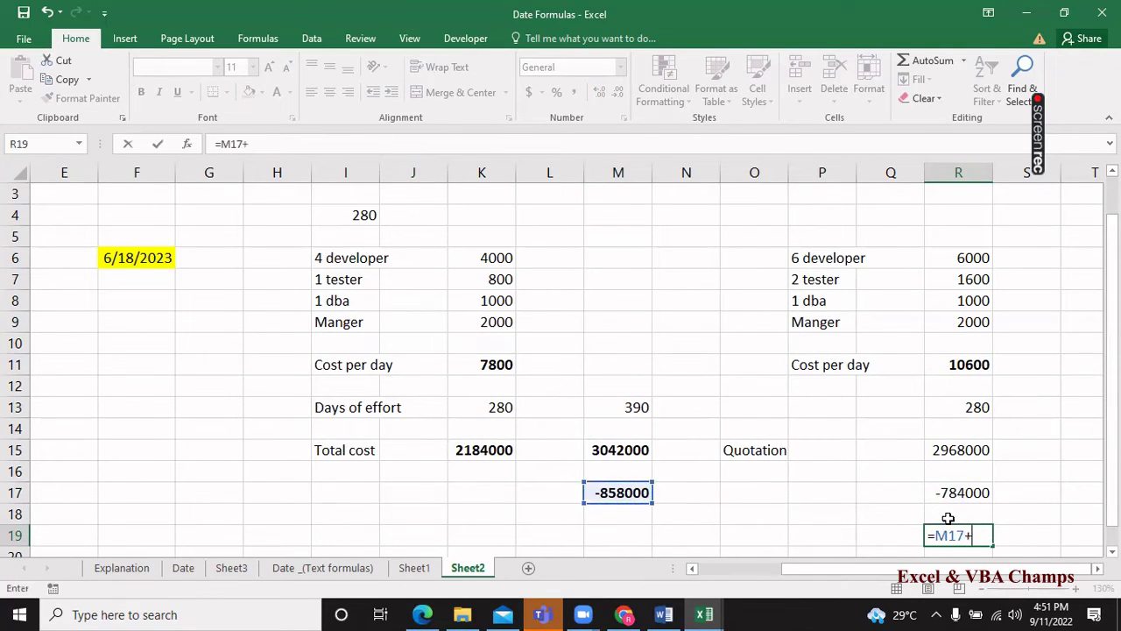
{"action": "key", "text": "Up"}
{"action": "key", "text": "Up"}
{"action": "key", "text": "Up"}
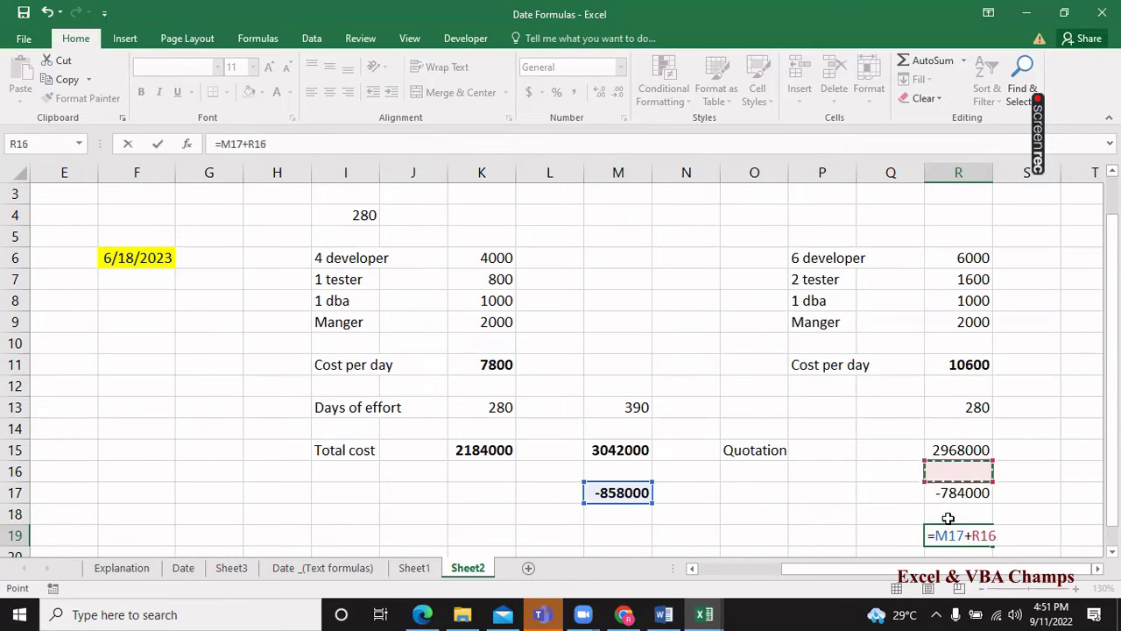
{"action": "key", "text": "Down"}
{"action": "key", "text": "Return"}
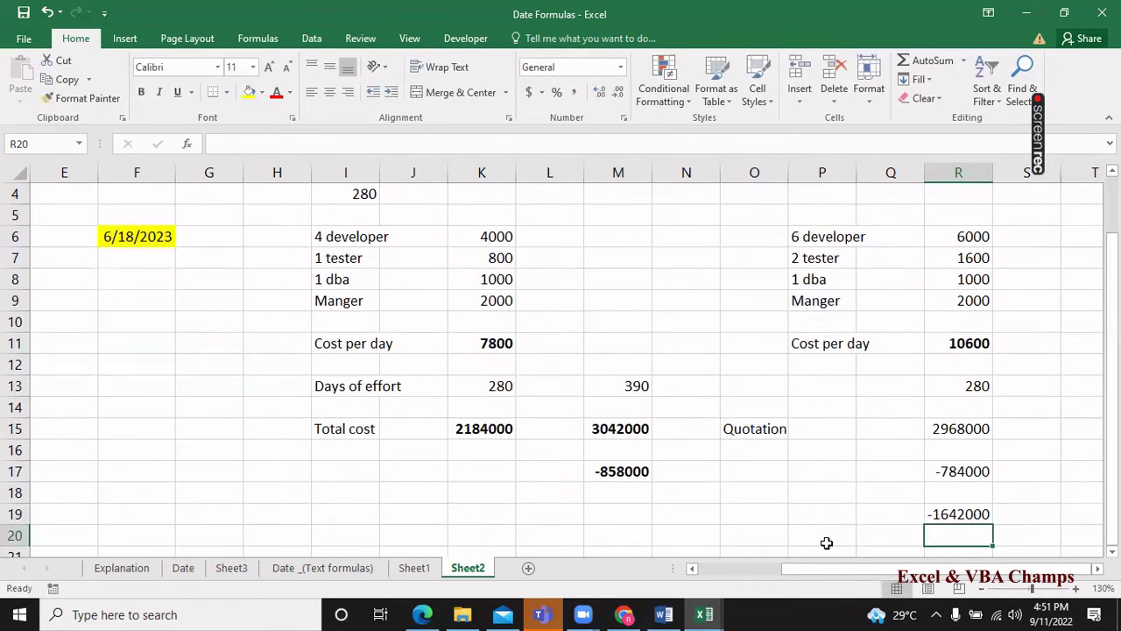
{"action": "left_click", "coordinate": [827, 542]}
{"action": "left_click", "coordinate": [944, 513]}
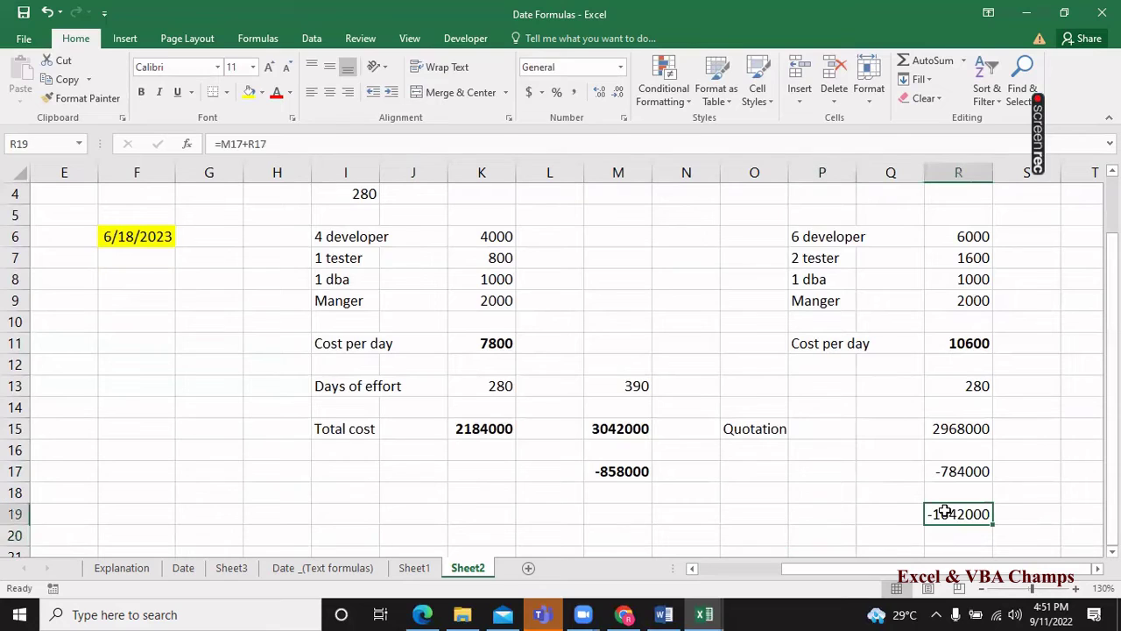
{"action": "key", "text": "ctrl+b"}
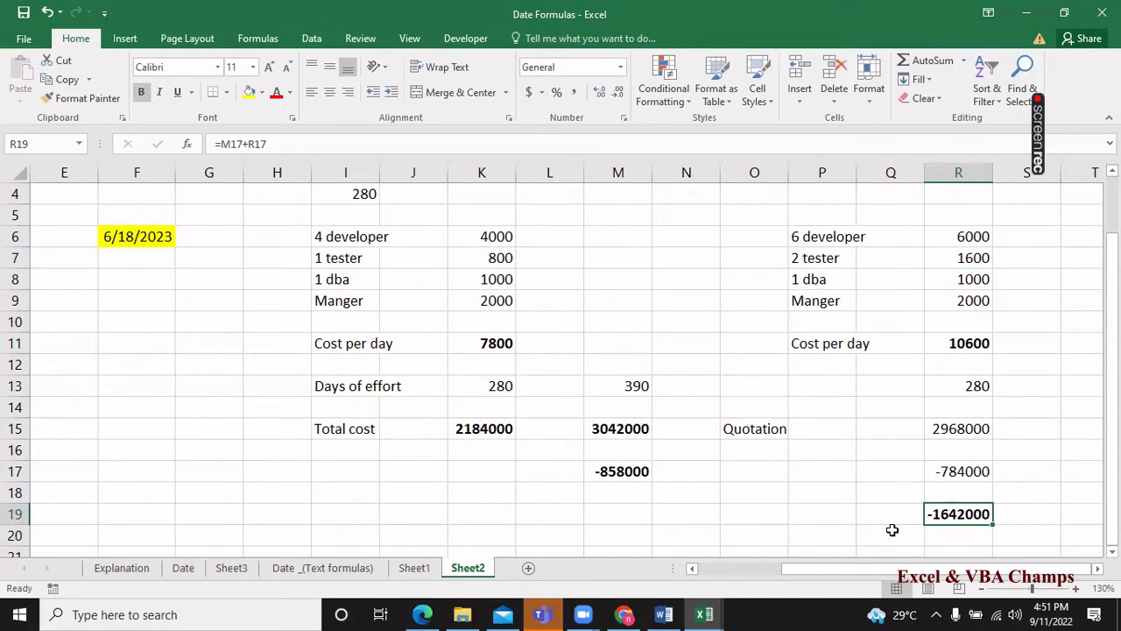
{"action": "left_click", "coordinate": [471, 438]}
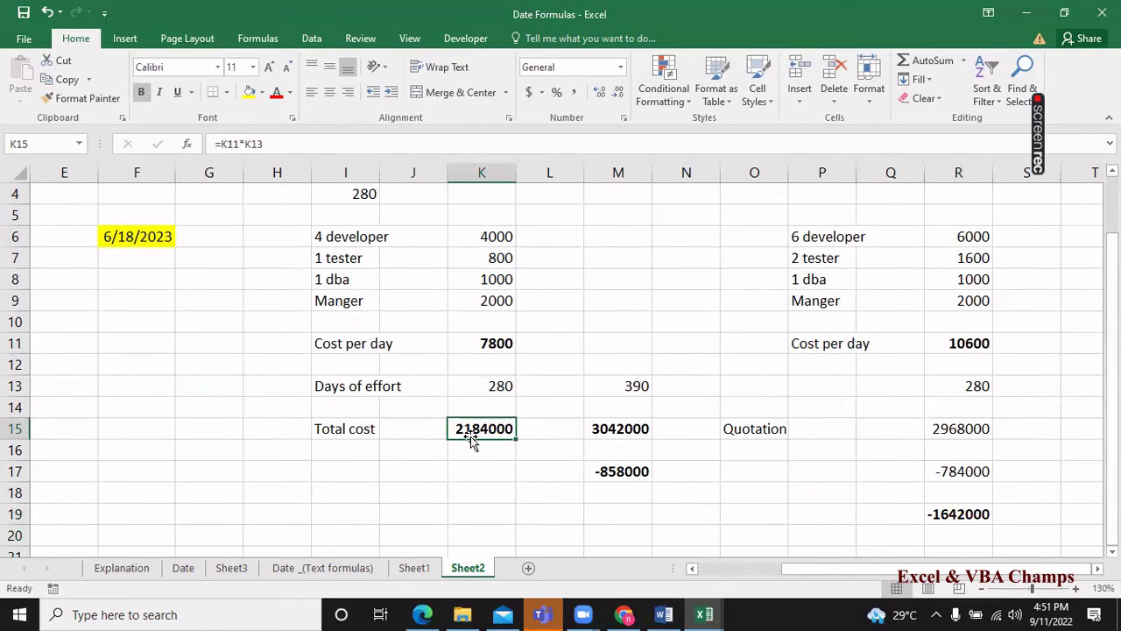
{"action": "left_click", "coordinate": [986, 515]}
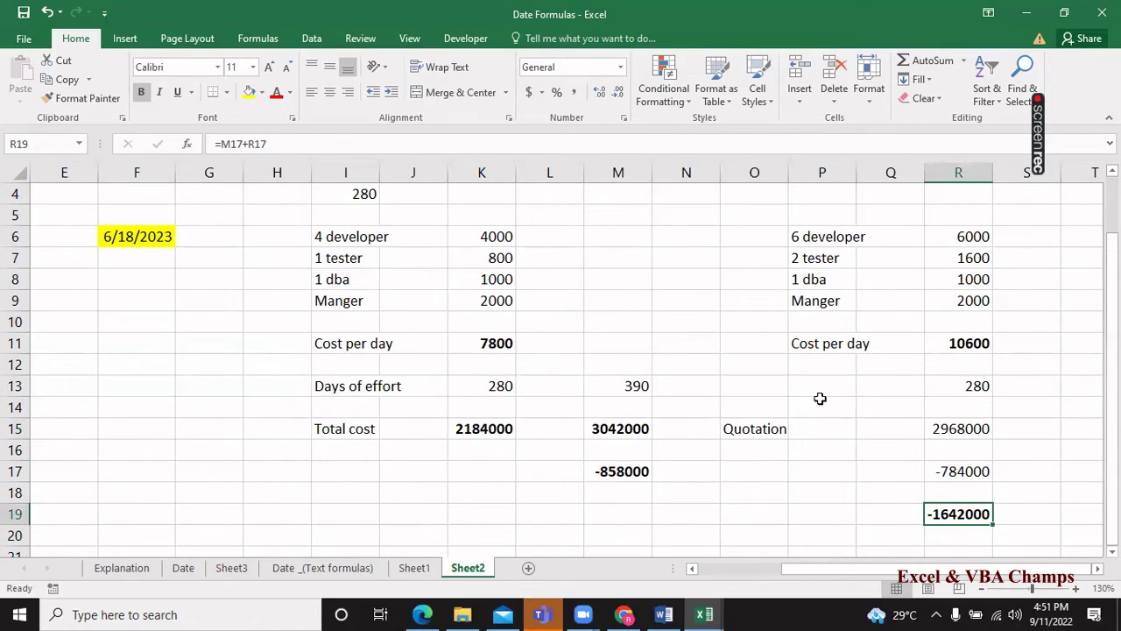
{"action": "left_click", "coordinate": [359, 272]}
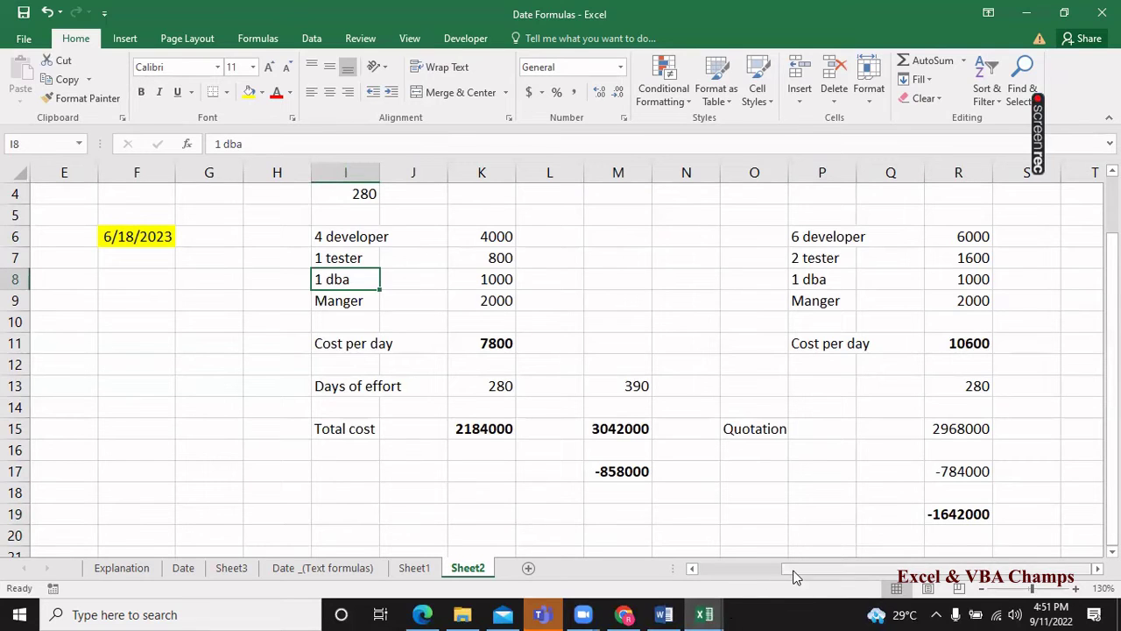
{"action": "left_click_drag", "start_coordinate": [795, 569], "coordinate": [724, 589]}
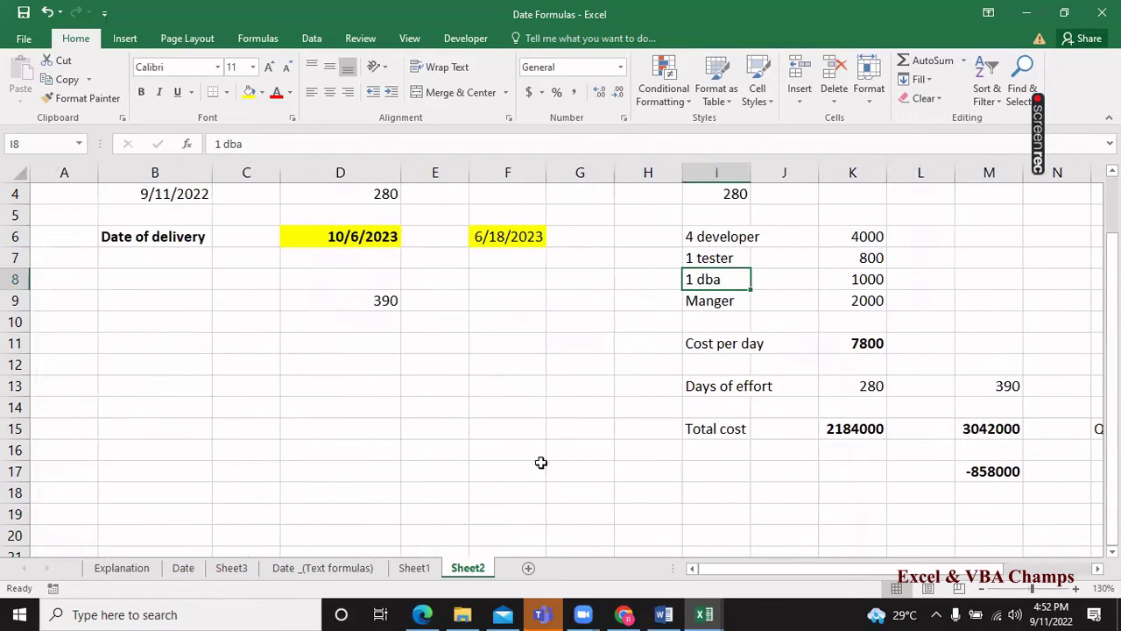
{"action": "left_click", "coordinate": [416, 386]}
{"action": "key", "text": "Right"}
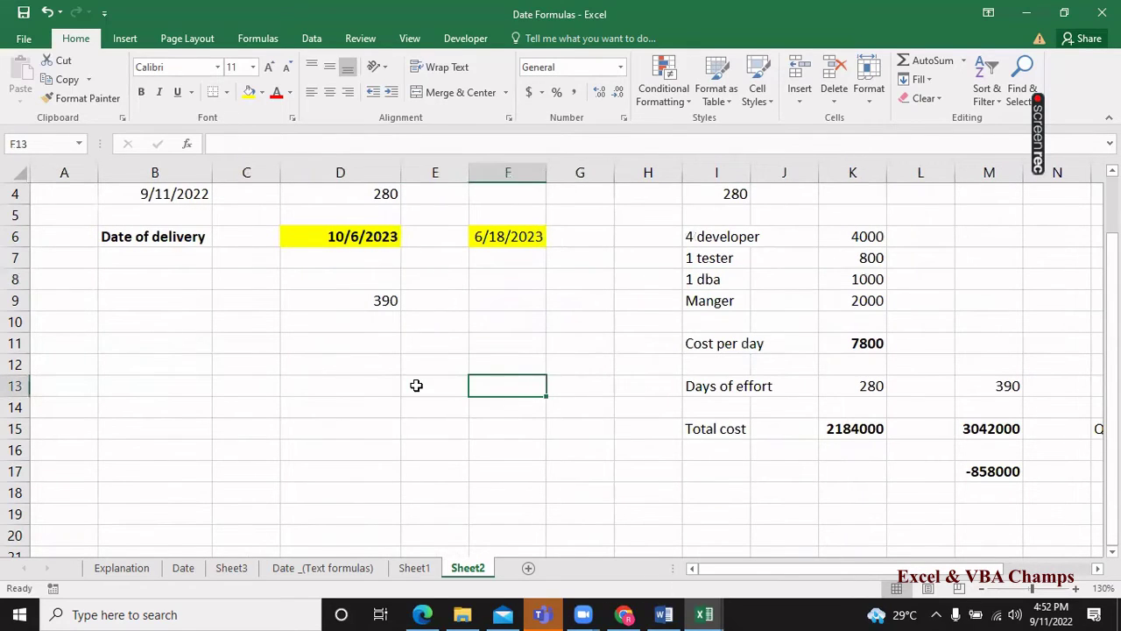
{"action": "left_click", "coordinate": [327, 294]}
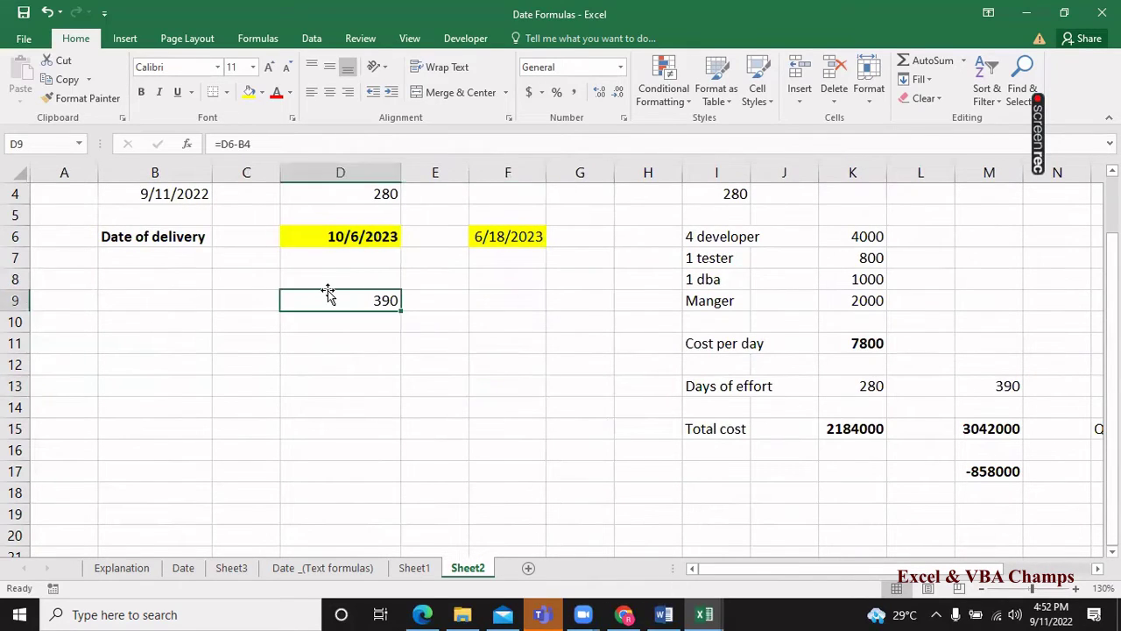
{"action": "key", "text": "Up"}
{"action": "key", "text": "Up"}
{"action": "key", "text": "Up"}
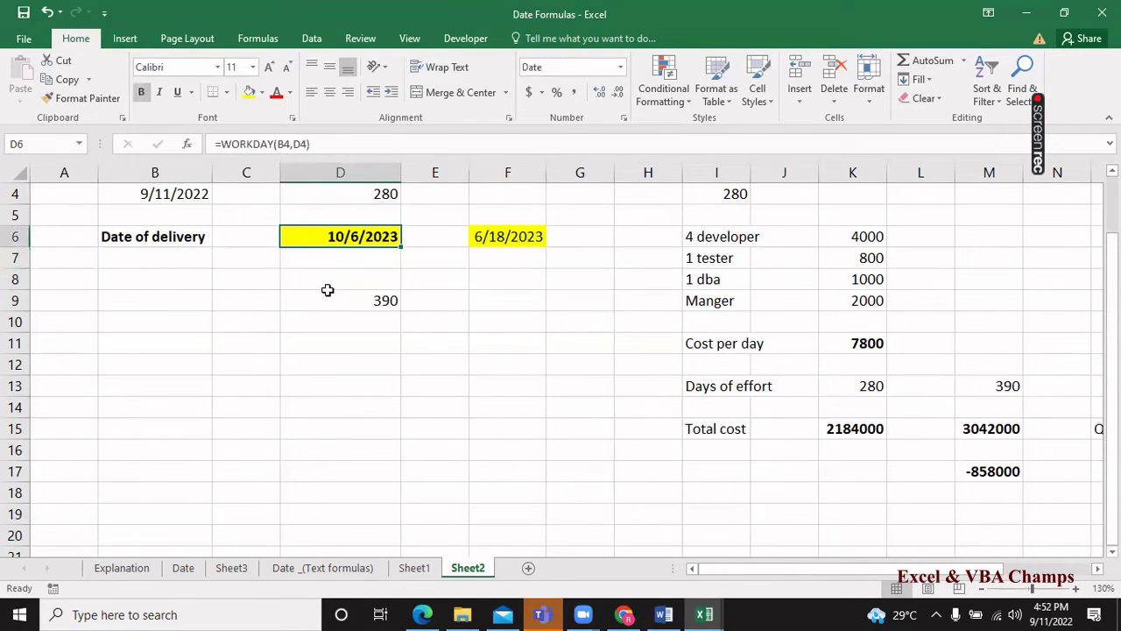
{"action": "key", "text": "F2"}
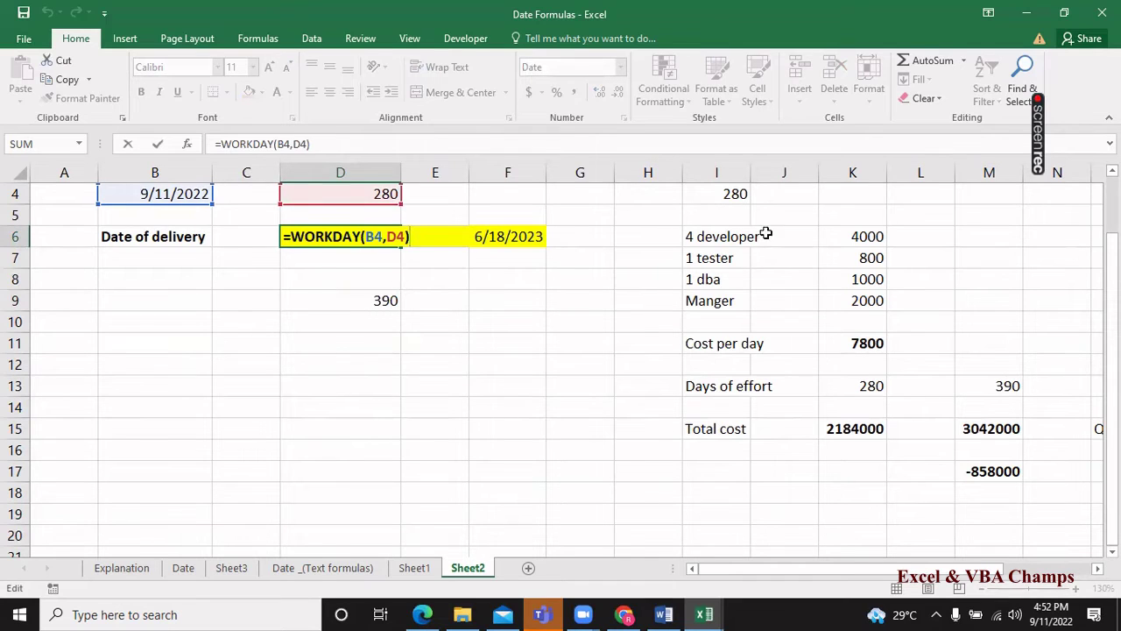
{"action": "scroll", "coordinate": [451, 229], "scroll_direction": "up", "scroll_amount": 1}
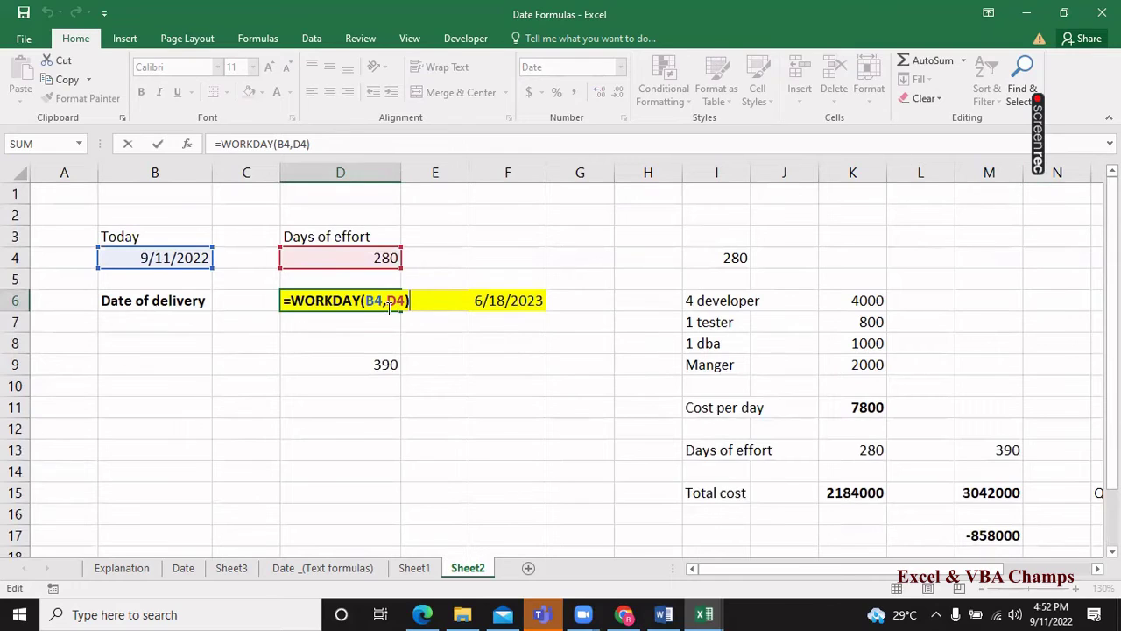
{"action": "left_click", "coordinate": [382, 302]}
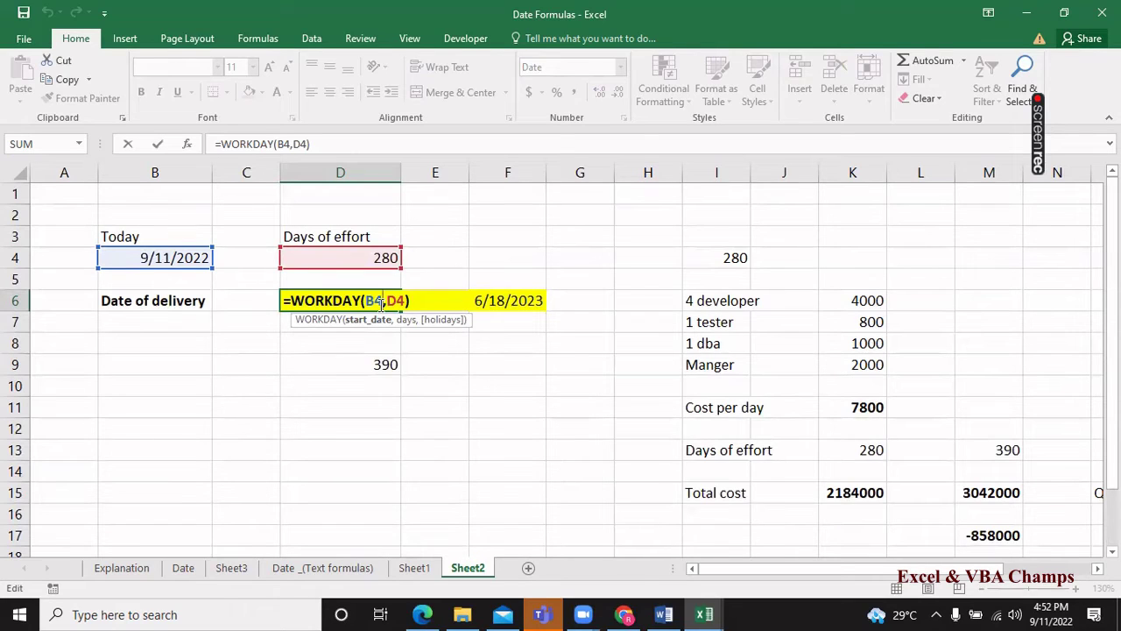
{"action": "left_click", "coordinate": [398, 301]}
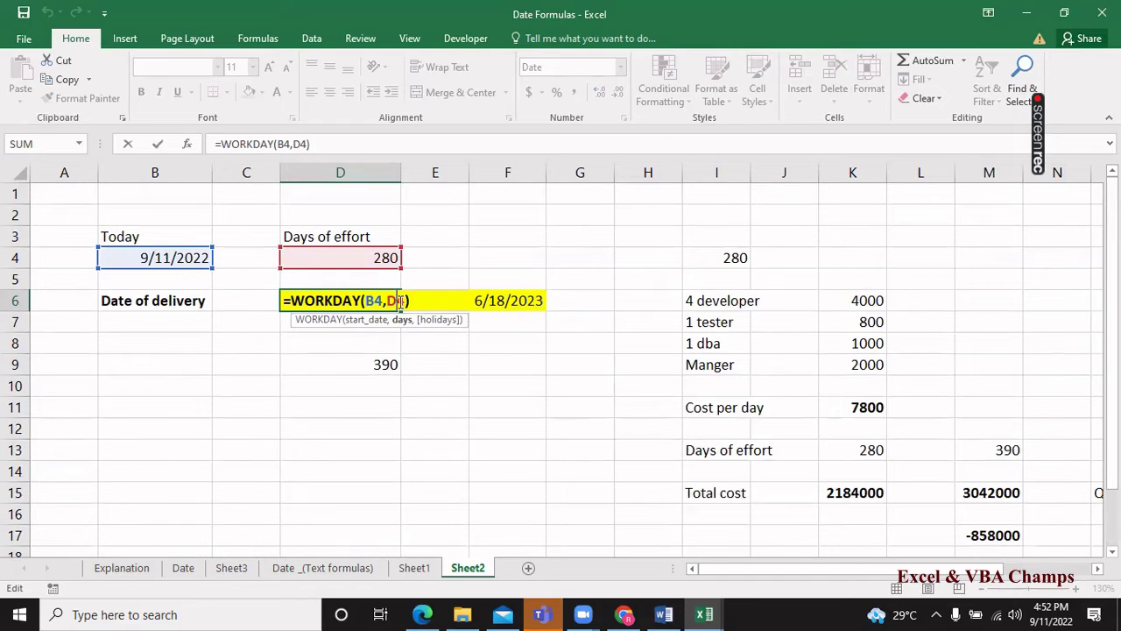
{"action": "key", "text": "Return"}
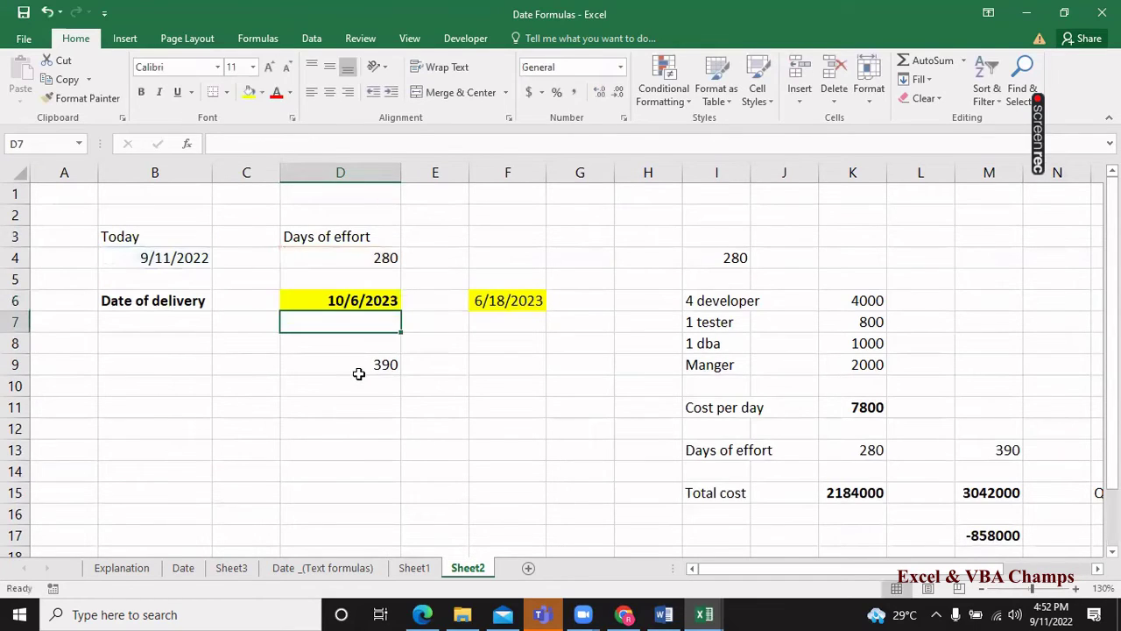
{"action": "left_click", "coordinate": [370, 259]}
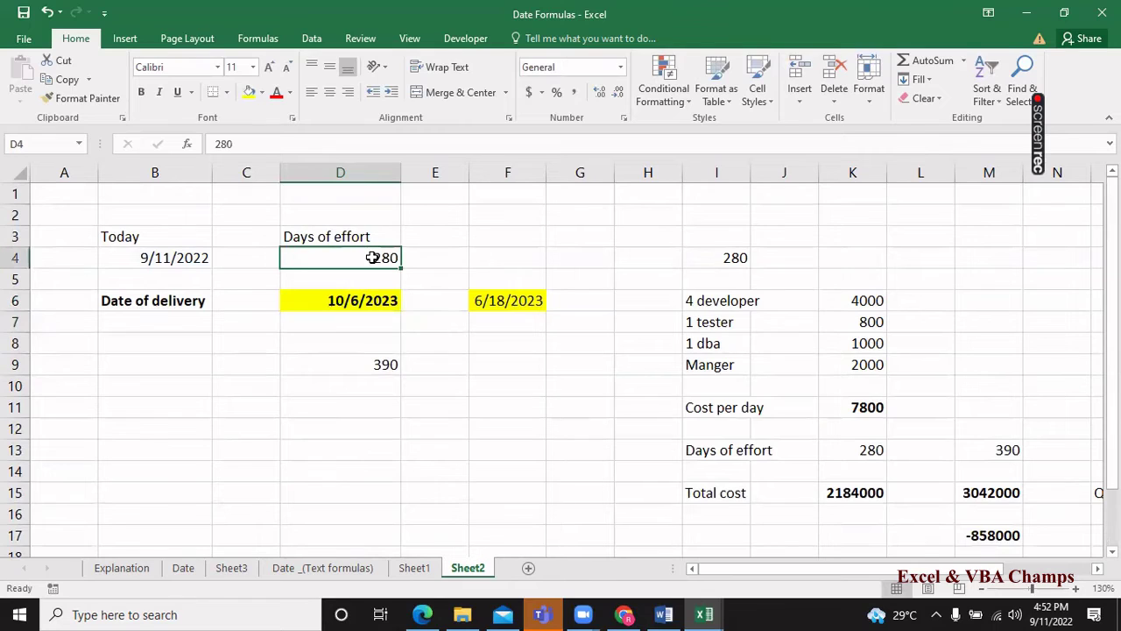
{"action": "left_click", "coordinate": [367, 293]}
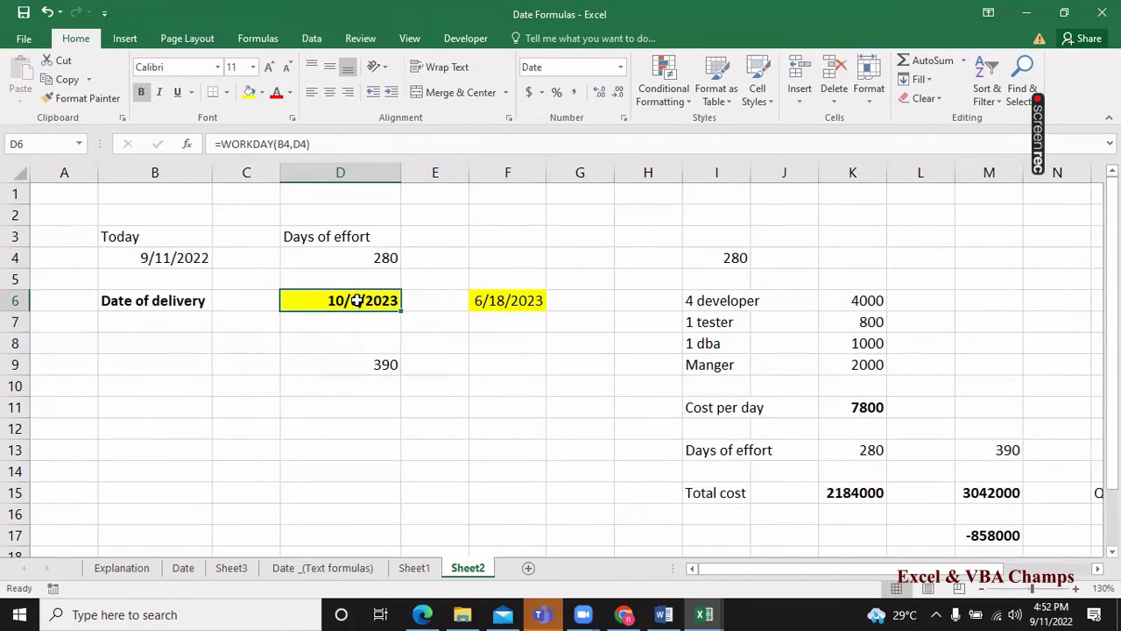
{"action": "key", "text": "Down"}
{"action": "key", "text": "Down"}
{"action": "key", "text": "Down"}
{"action": "key", "text": "Down"}
{"action": "key", "text": "Down"}
{"action": "key", "text": "Down"}
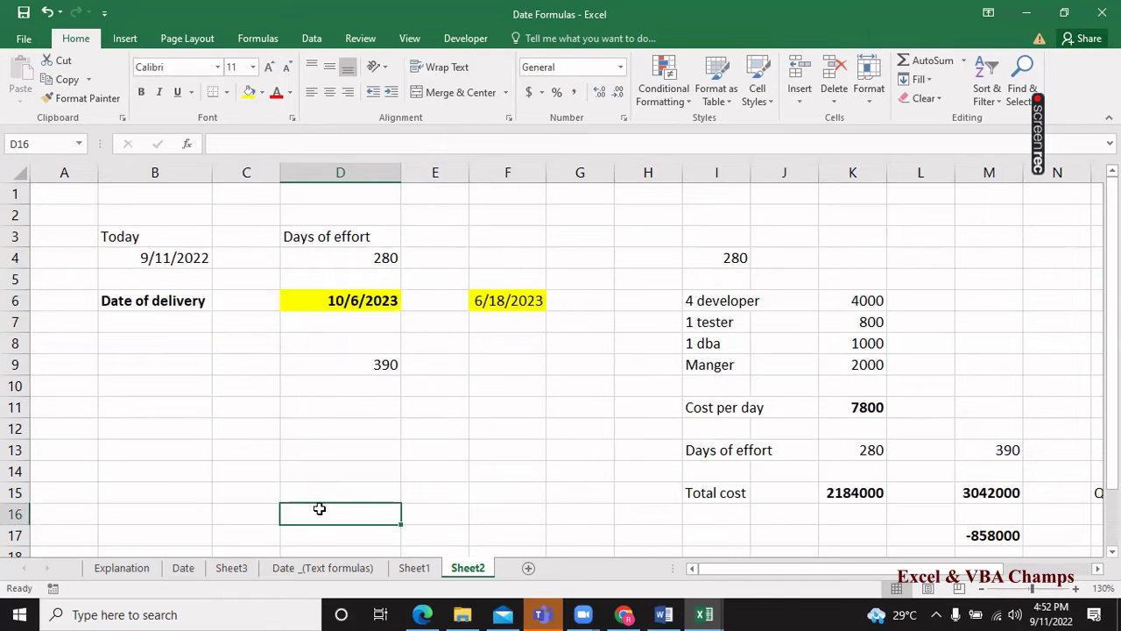
{"action": "key", "text": "Down"}
{"action": "key", "text": "Down"}
{"action": "key", "text": "Down"}
{"action": "key", "text": "Down"}
Enter =TODAY() in B14, showing 9/11/2022, and drag it down column B.
{"action": "key", "text": "Left"}
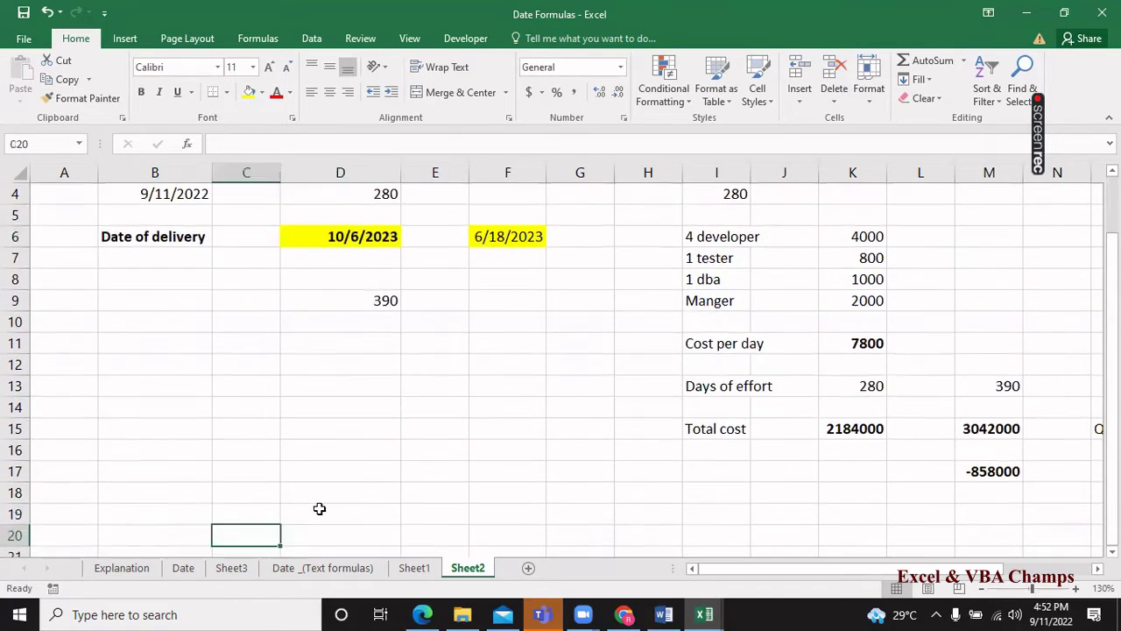
{"action": "key", "text": "Left"}
{"action": "key", "text": "Up"}
{"action": "key", "text": "Up"}
{"action": "key", "text": "Up"}
{"action": "key", "text": "Up"}
{"action": "key", "text": "Up"}
{"action": "key", "text": "Up"}
{"action": "type", "text": "="}
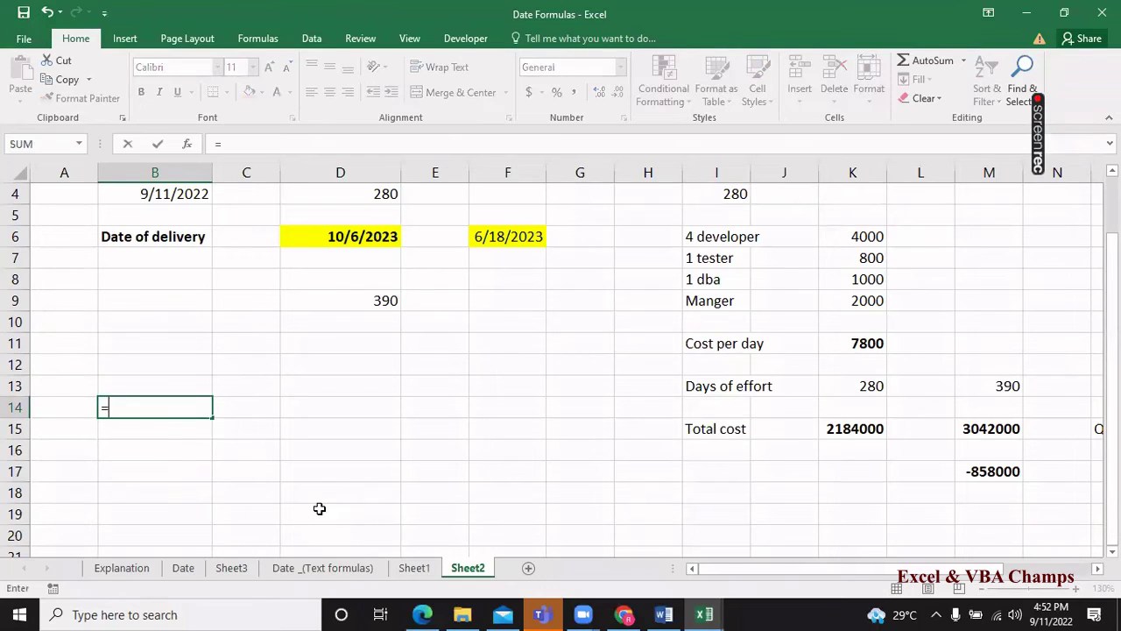
{"action": "type", "text": "tod"}
{"action": "key", "text": "Tab"}
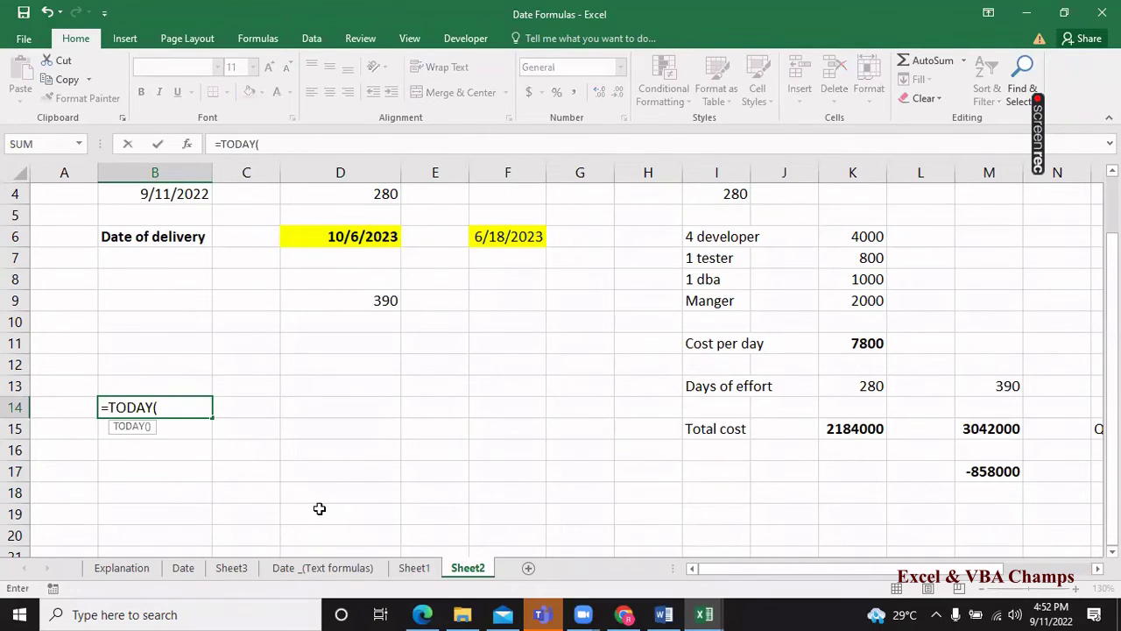
{"action": "key", "text": "Return"}
{"action": "key", "text": "Up"}
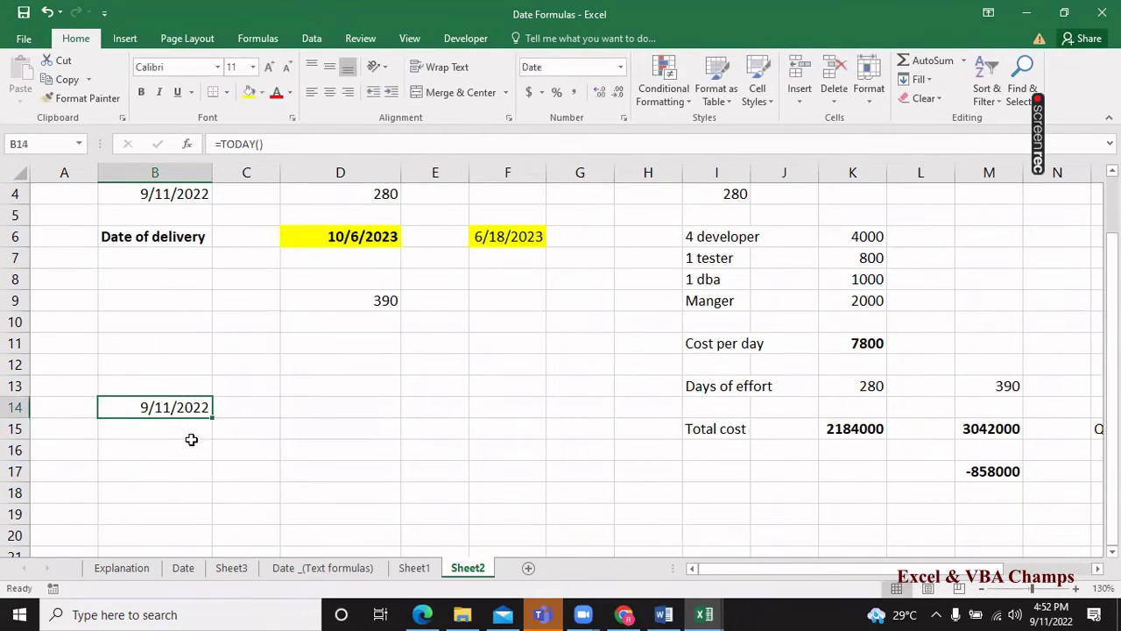
{"action": "left_click_drag", "start_coordinate": [211, 421], "coordinate": [215, 576]}
{"action": "key", "text": "Up"}
{"action": "key", "text": "Up"}
Put the next-day formula =B14+1 in B15 and fill it down to B33.
{"action": "key", "text": "Down"}
{"action": "key", "text": "Down"}
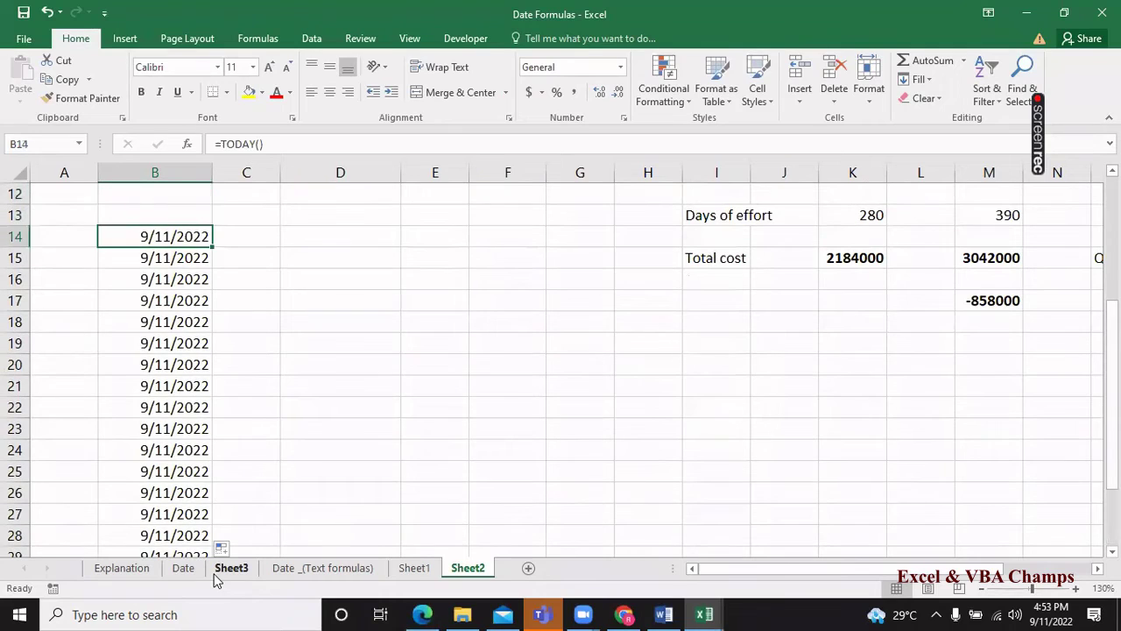
{"action": "key", "text": "Down"}
{"action": "type", "text": "+"}
{"action": "key", "text": "Up"}
{"action": "type", "text": "+"}
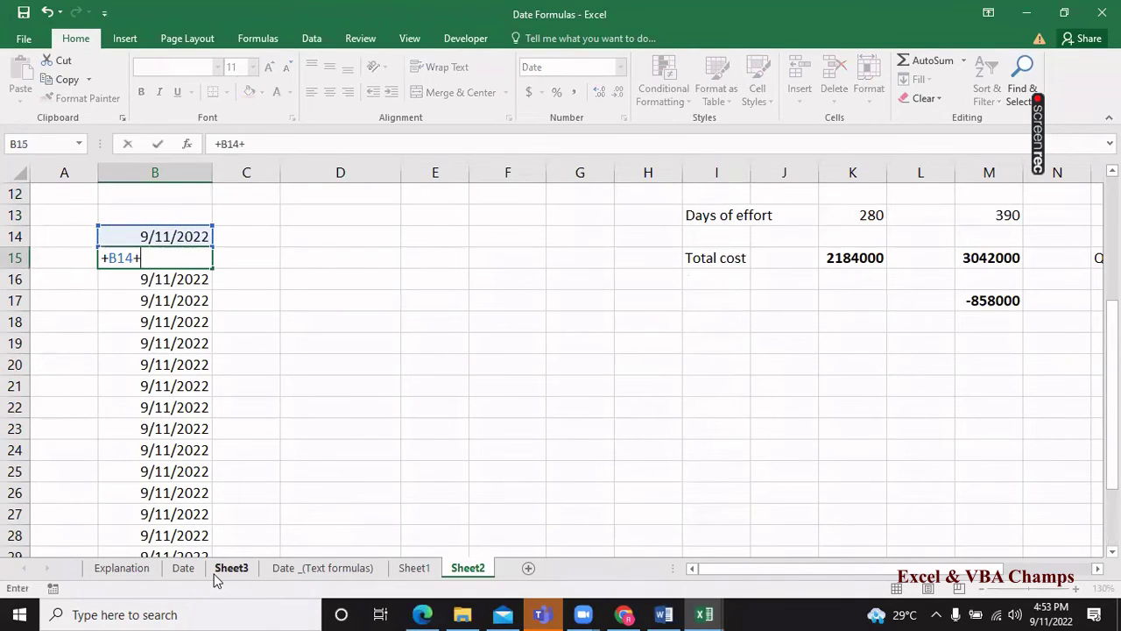
{"action": "type", "text": "1"}
{"action": "key", "text": "Return"}
{"action": "key", "text": "Up"}
{"action": "key", "text": "ctrl+shift+Down"}
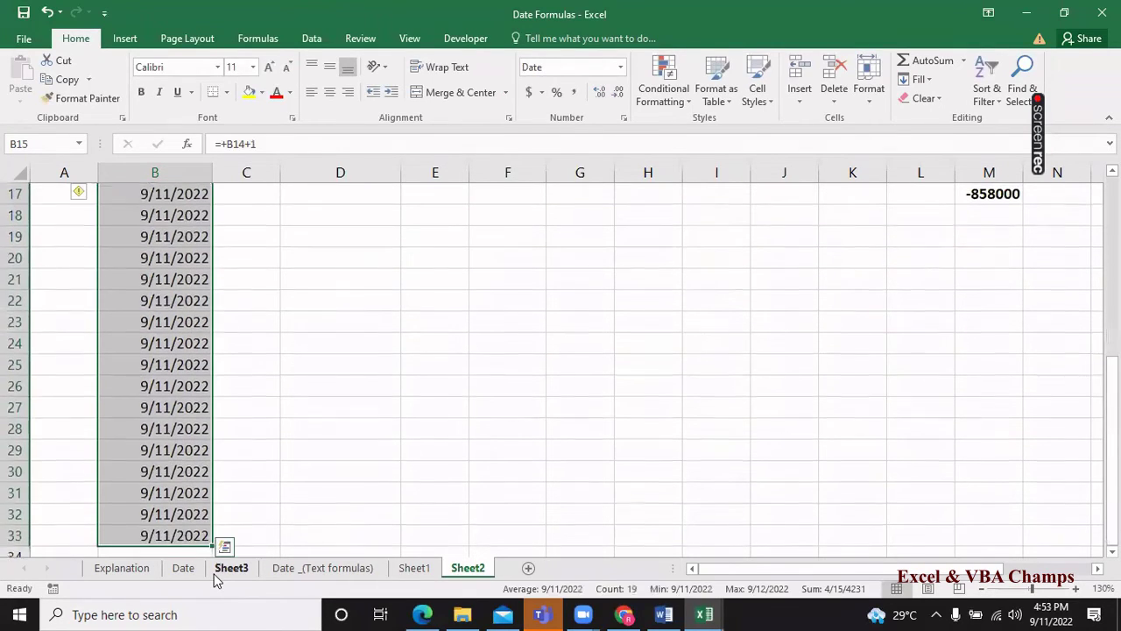
{"action": "key", "text": "ctrl+d"}
{"action": "key", "text": "ctrl+Up"}
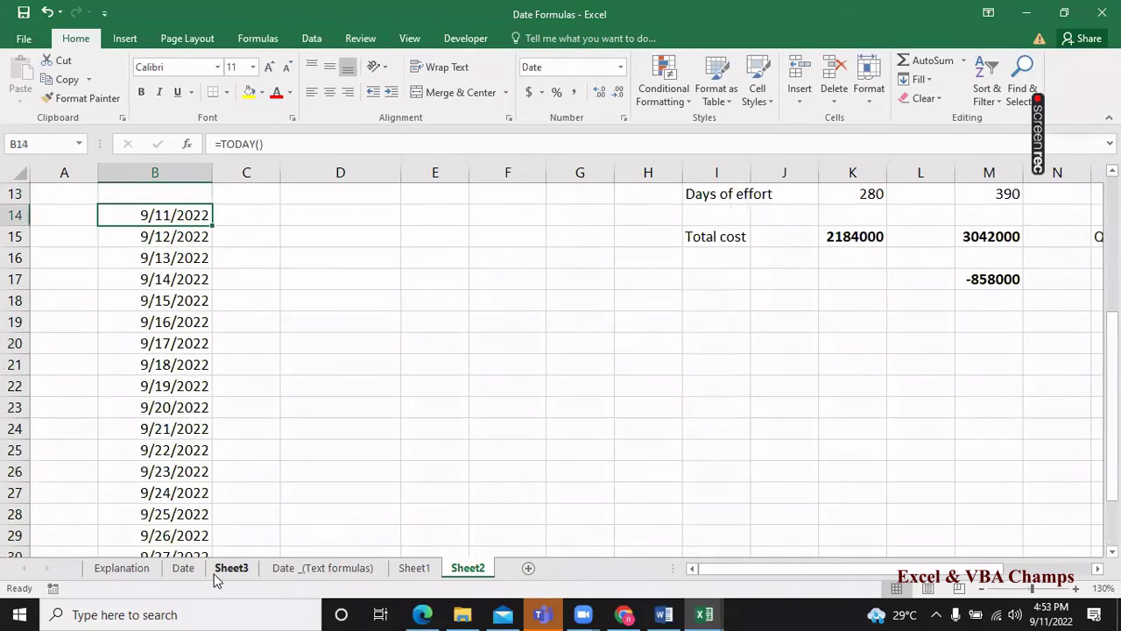
{"action": "key", "text": "Right"}
{"action": "type", "text": "=tex"}
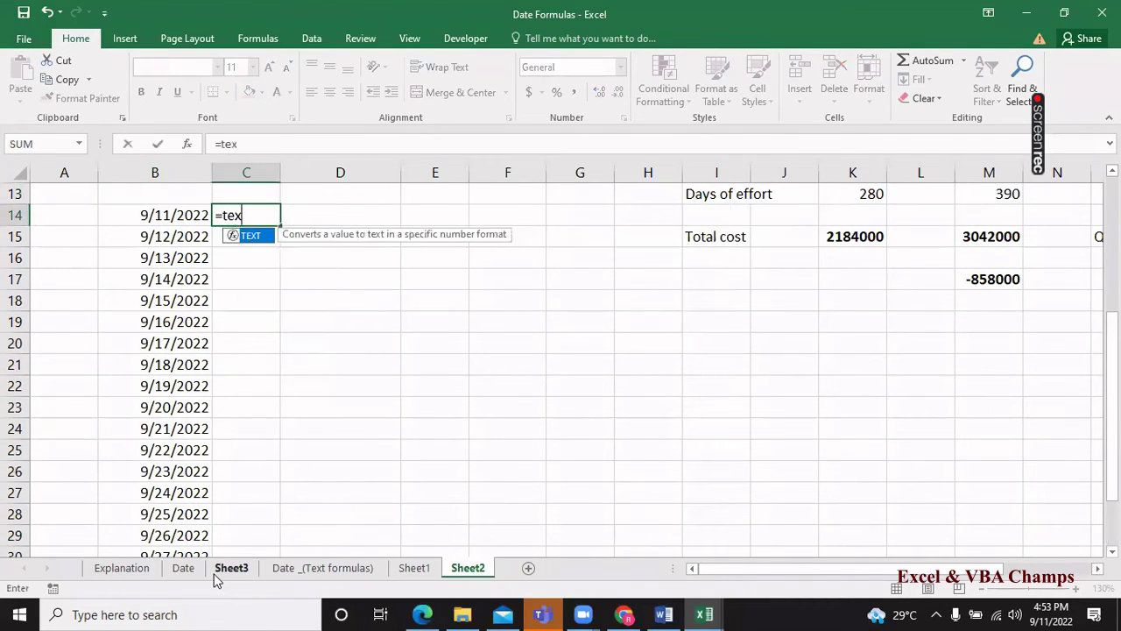
{"action": "key", "text": "Tab"}
{"action": "key", "text": "Left"}
{"action": "type", "text": ","}
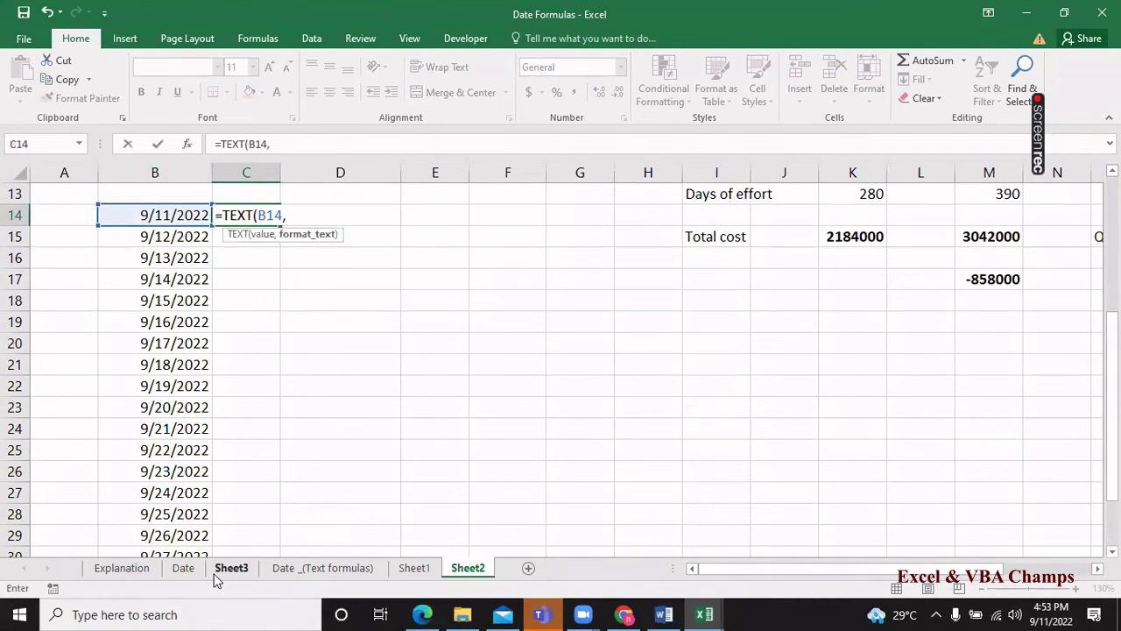
{"action": "type", "text": "\"ddd"}
{"action": "key", "text": "Return"}
{"action": "key", "text": "Left"}
{"action": "key", "text": "ctrl+Down"}
{"action": "key", "text": "Right"}
{"action": "key", "text": "ctrl+shift+Up"}
{"action": "key", "text": "ctrl+d"}
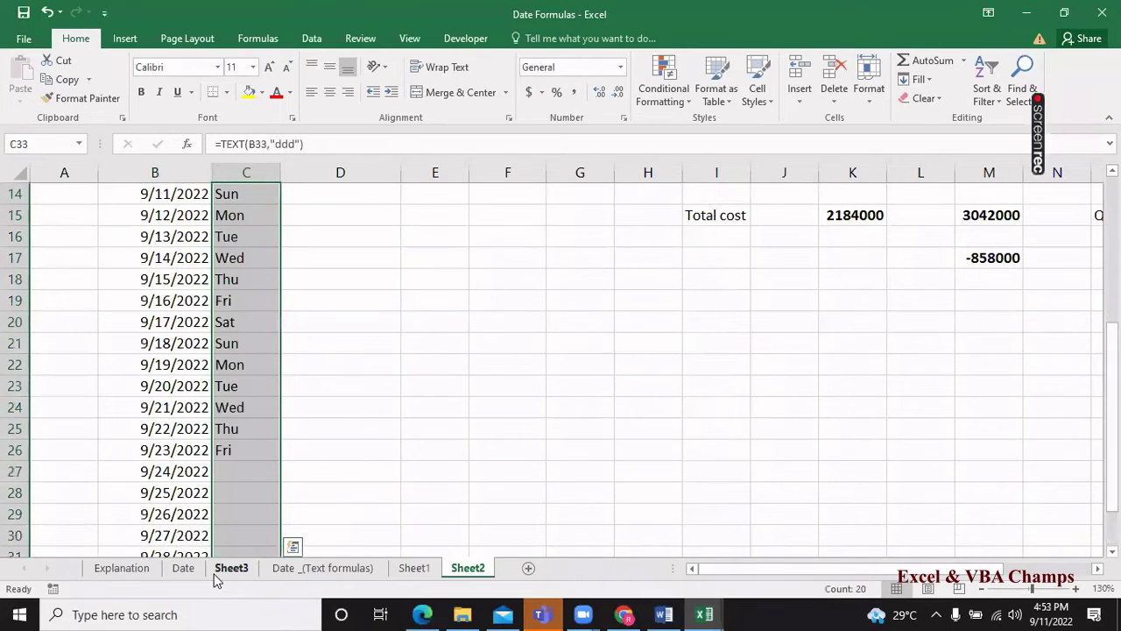
{"action": "key", "text": "Up"}
{"action": "key", "text": "Up"}
{"action": "key", "text": "Up"}
{"action": "key", "text": "ctrl+Up"}
{"action": "key", "text": "Up"}
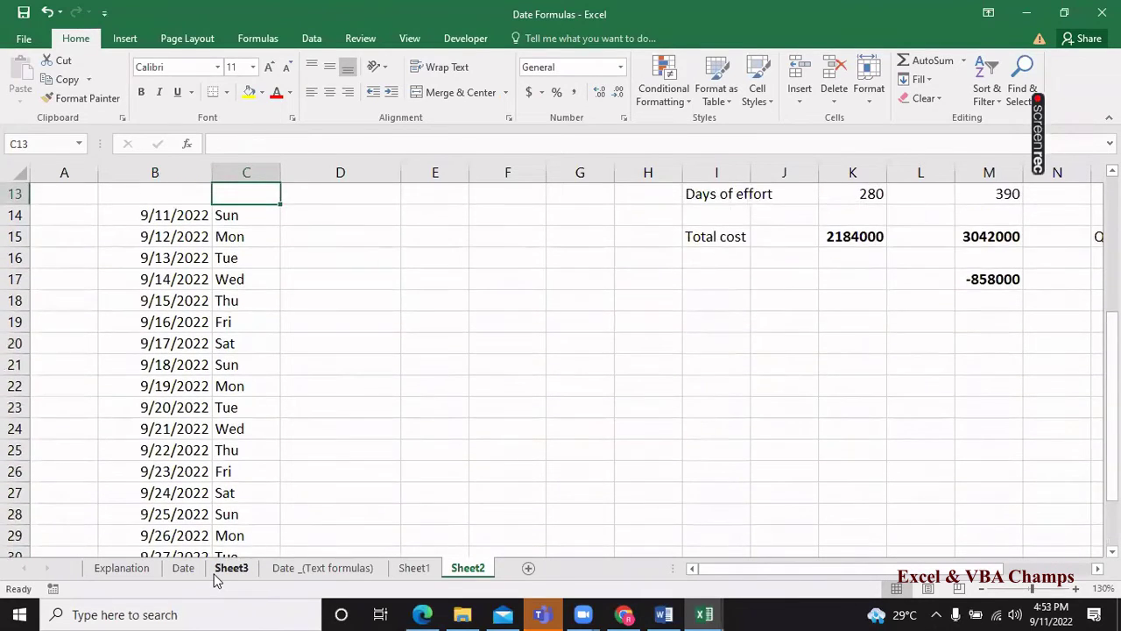
{"action": "key", "text": "Down"}
{"action": "key", "text": "Right"}
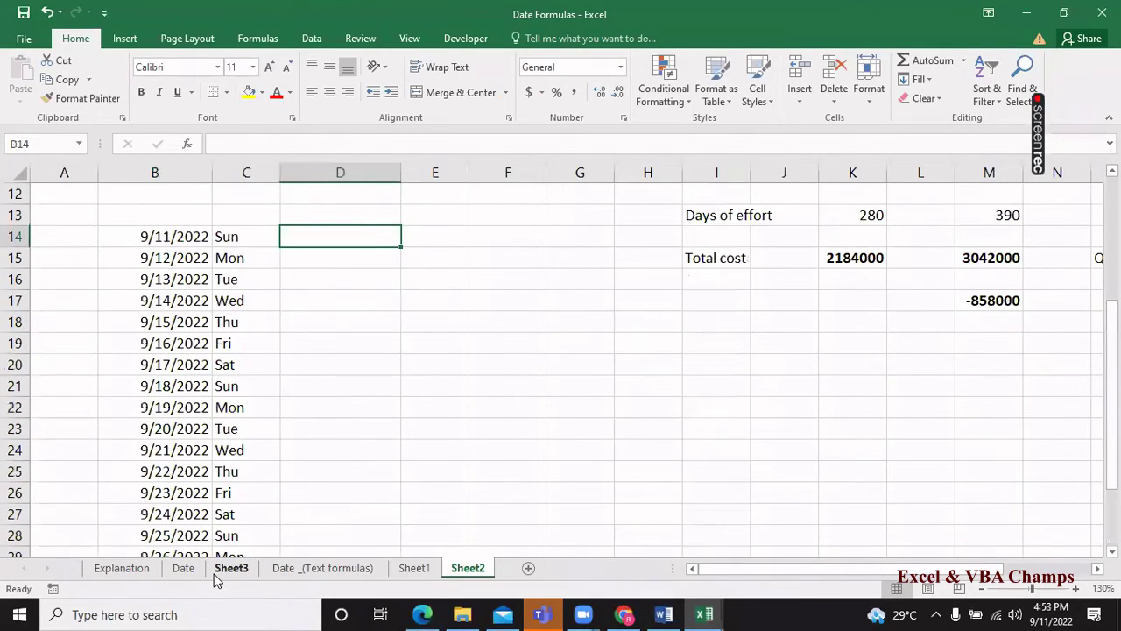
{"action": "key", "text": "Left"}
{"action": "key", "text": "Left"}
{"action": "key", "text": "Right"}
{"action": "key", "text": "Right"}
{"action": "key", "text": "Left"}
{"action": "key", "text": "Right"}
{"action": "key", "text": "Left"}
{"action": "key", "text": "Left"}
{"action": "key", "text": "Left"}
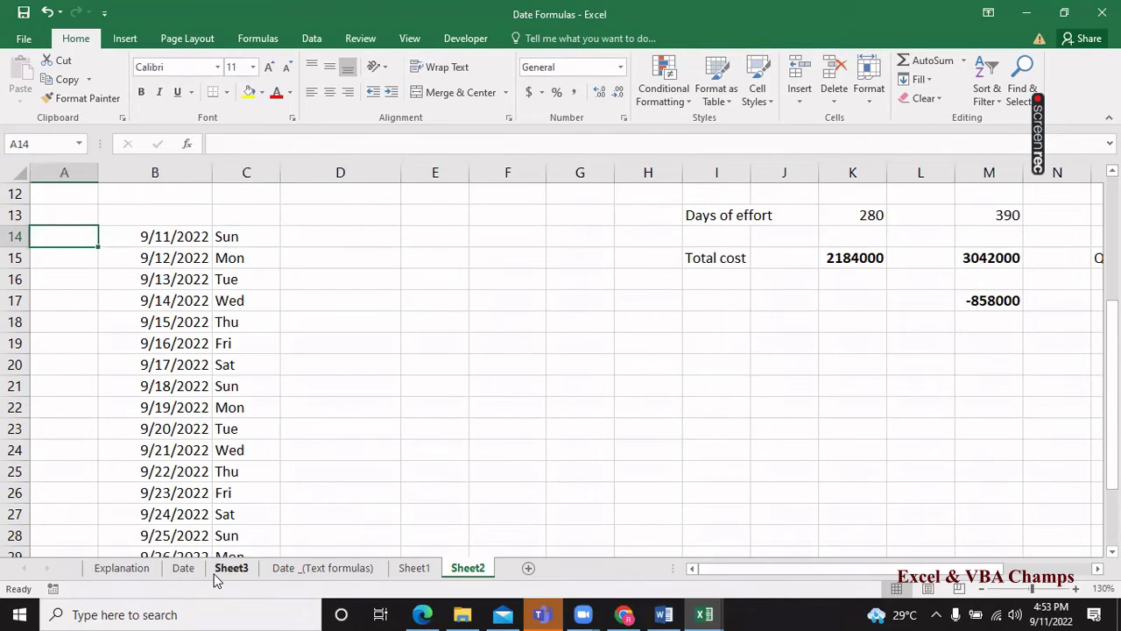
Enter the day numbers 1, 2 and 3 in A14:A16.
{"action": "type", "text": "1"}
{"action": "key", "text": "Return"}
{"action": "type", "text": "2"}
{"action": "key", "text": "Return"}
{"action": "type", "text": "3"}
{"action": "key", "text": "Return"}
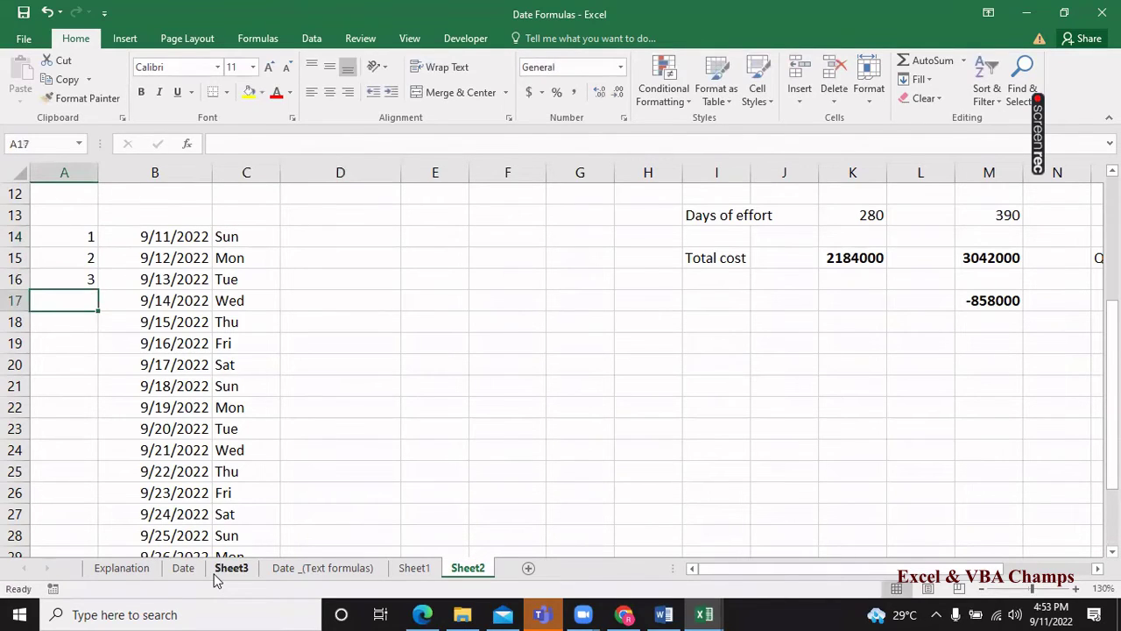
{"action": "type", "text": "6"}
{"action": "key", "text": "Return"}
{"action": "key", "text": "Up"}
{"action": "key", "text": "Up"}
{"action": "key", "text": "Down"}
Put =+A16+1 in A17 and paste it down through A33.
{"action": "type", "text": "+"}
{"action": "key", "text": "Up"}
{"action": "type", "text": "+1"}
{"action": "key", "text": "ctrl+Return"}
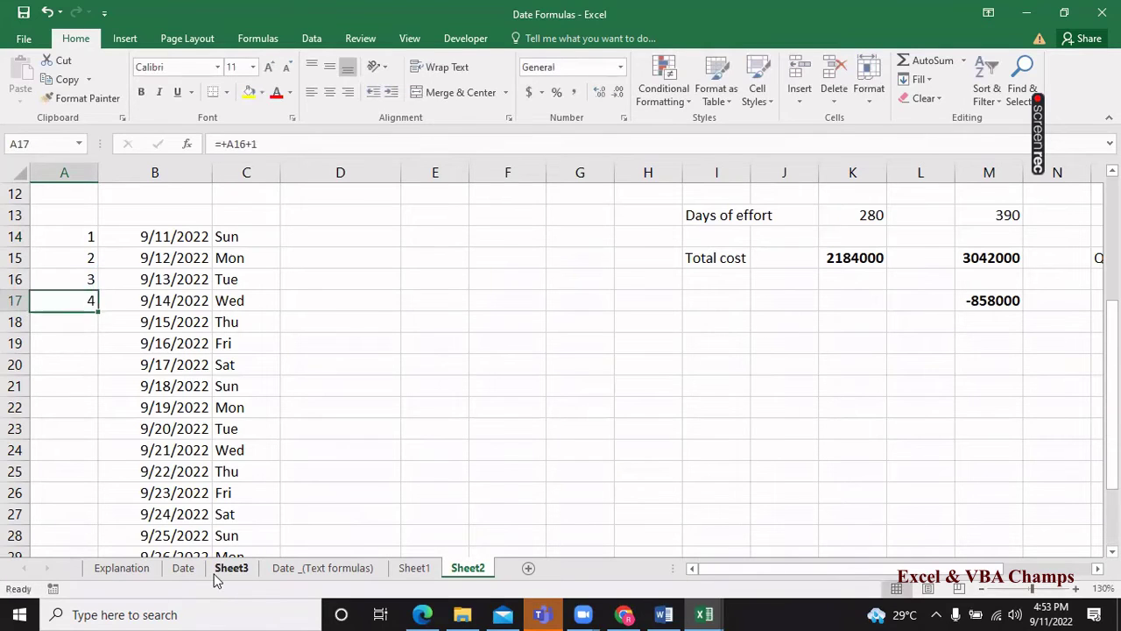
{"action": "key", "text": "ctrl+c"}
{"action": "key", "text": "Down"}
{"action": "key", "text": "shift+Down"}
{"action": "key", "text": "shift+Down"}
{"action": "key", "text": "shift+Down"}
{"action": "key", "text": "shift+Down"}
{"action": "key", "text": "shift+Down"}
{"action": "key", "text": "shift+Down"}
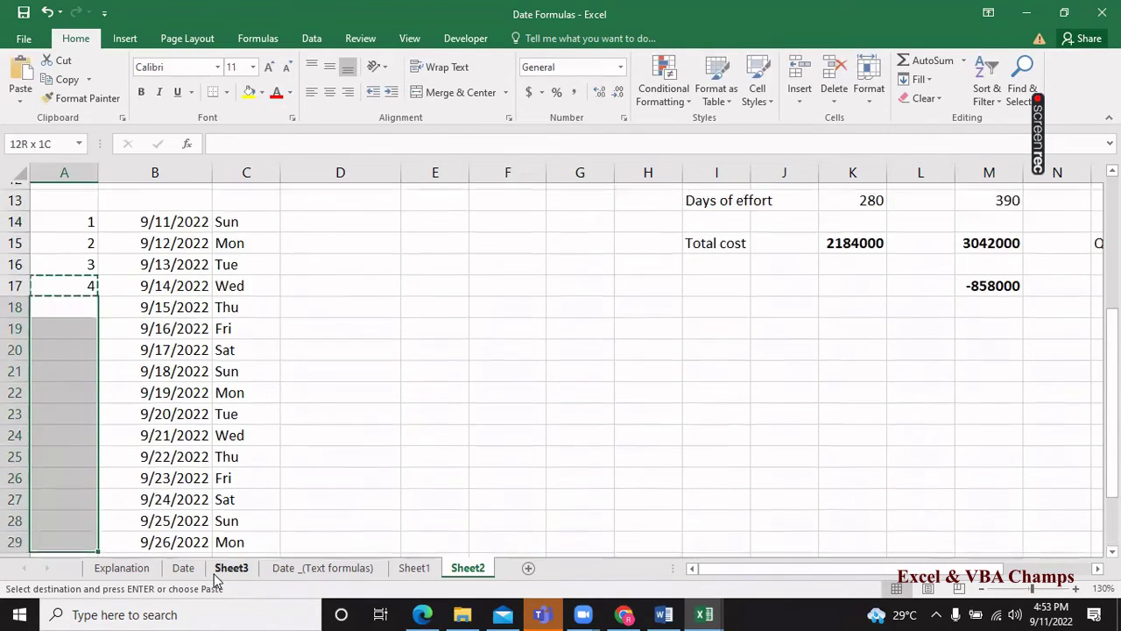
{"action": "key", "text": "shift+Down"}
{"action": "key", "text": "shift+Down"}
{"action": "key", "text": "shift+Down"}
{"action": "key", "text": "shift+Down"}
{"action": "key", "text": "shift+Down"}
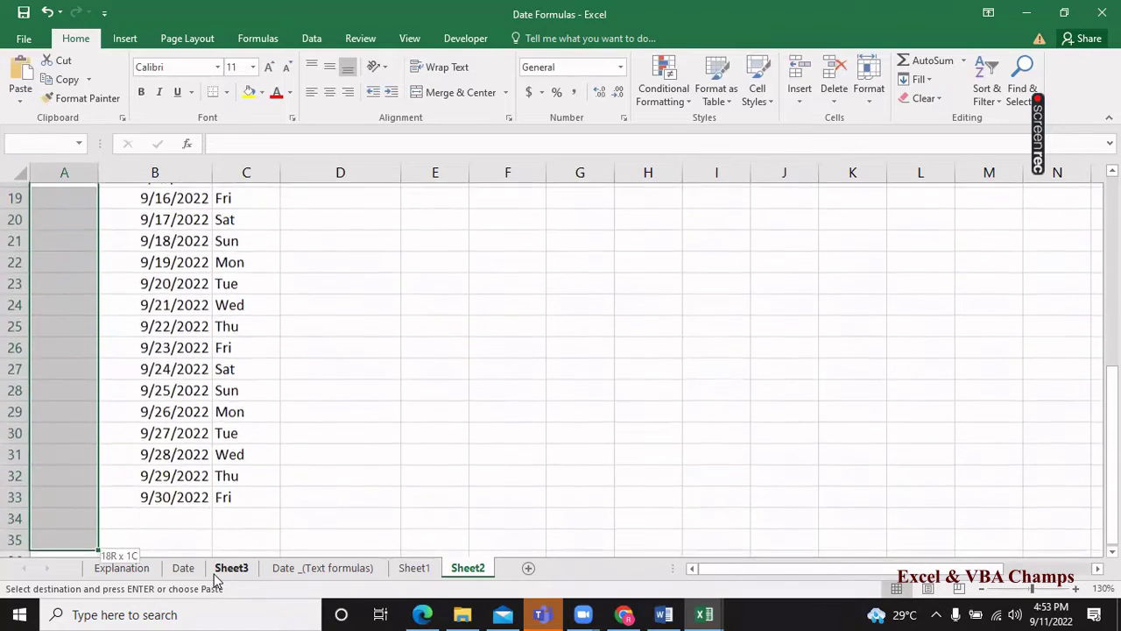
{"action": "key", "text": "ctrl+v"}
{"action": "key", "text": "Up"}
{"action": "key", "text": "Up"}
{"action": "key", "text": "Up"}
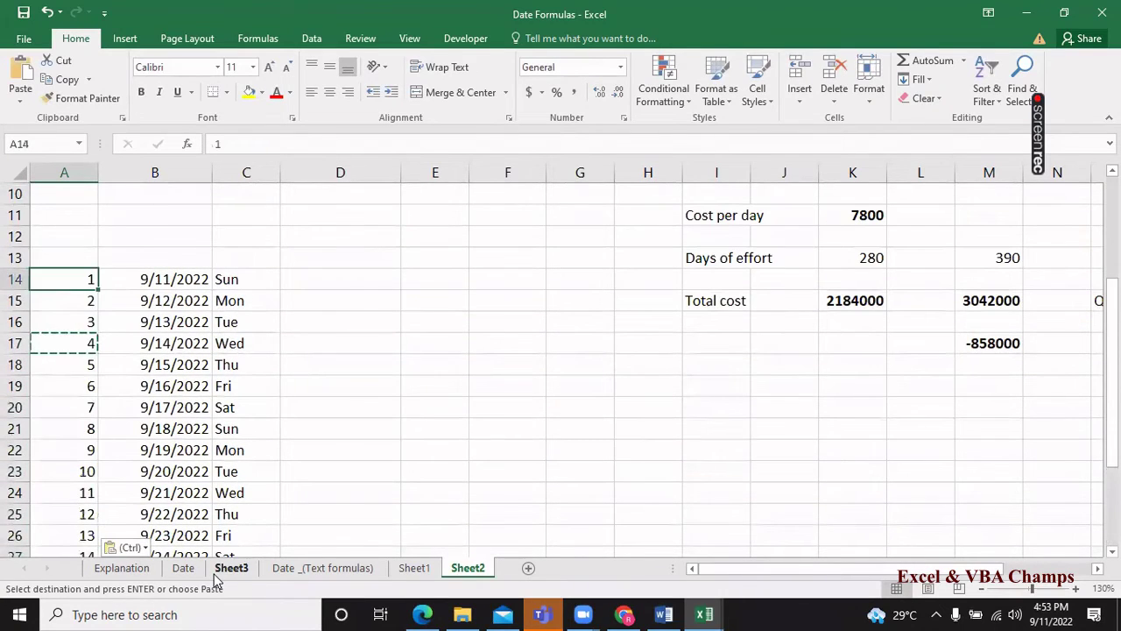
{"action": "key", "text": "shift+Down"}
{"action": "key", "text": "shift+Down"}
{"action": "key", "text": "shift+Down"}
{"action": "key", "text": "shift+Down"}
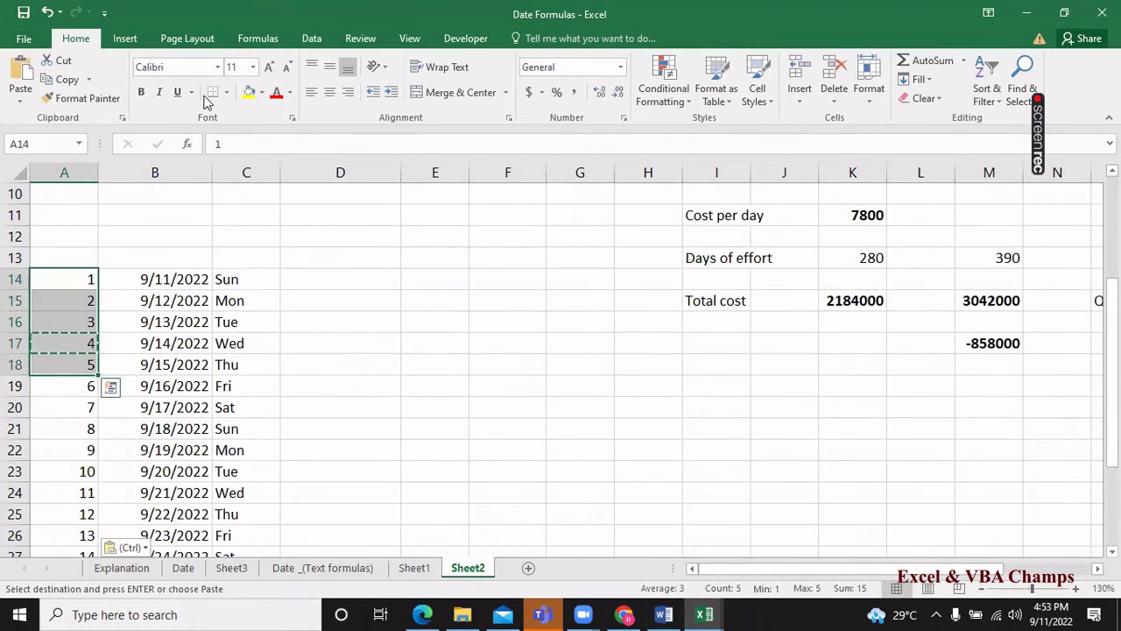
Fill day numbers 1–7 in A14:A20 yellow.
{"action": "left_click", "coordinate": [249, 92]}
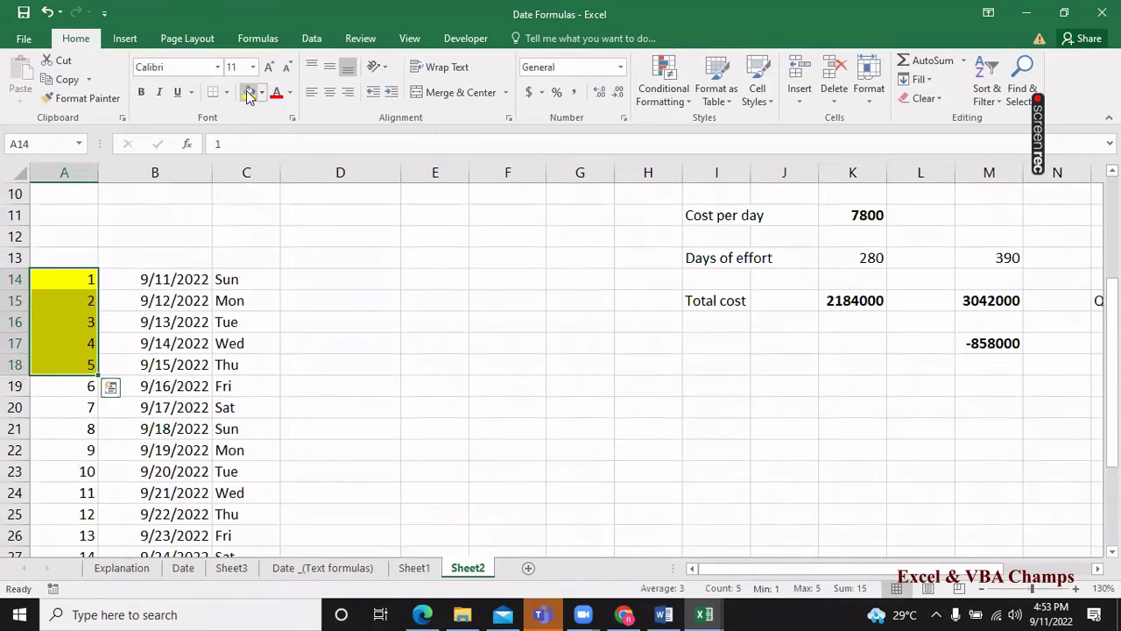
{"action": "key", "text": "Right"}
{"action": "key", "text": "Right"}
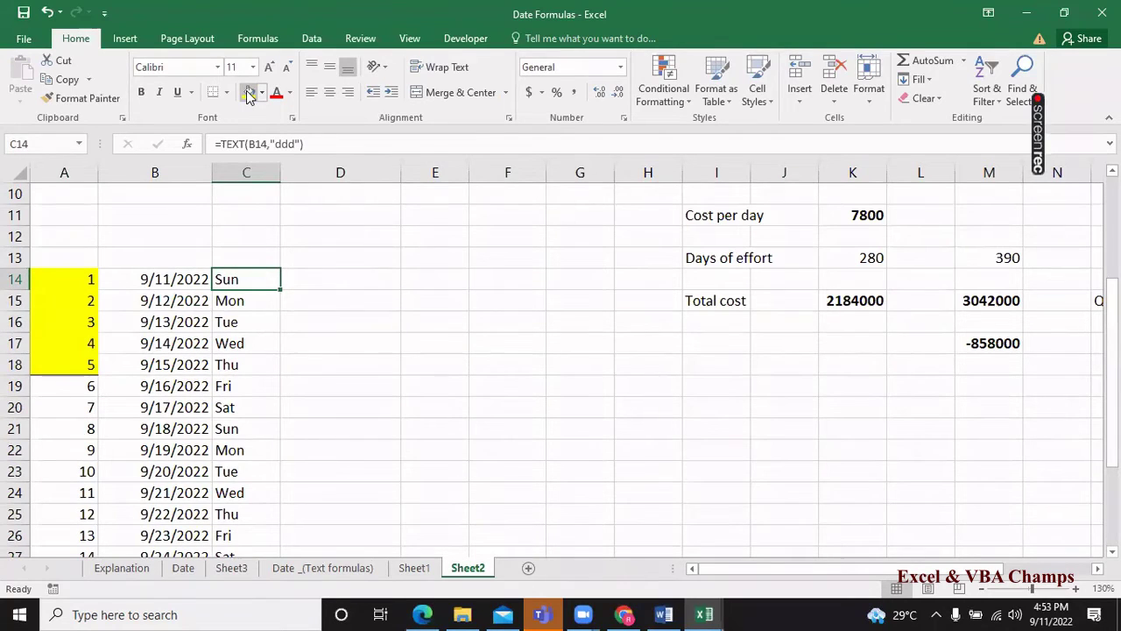
{"action": "key", "text": "Left"}
{"action": "key", "text": "Left"}
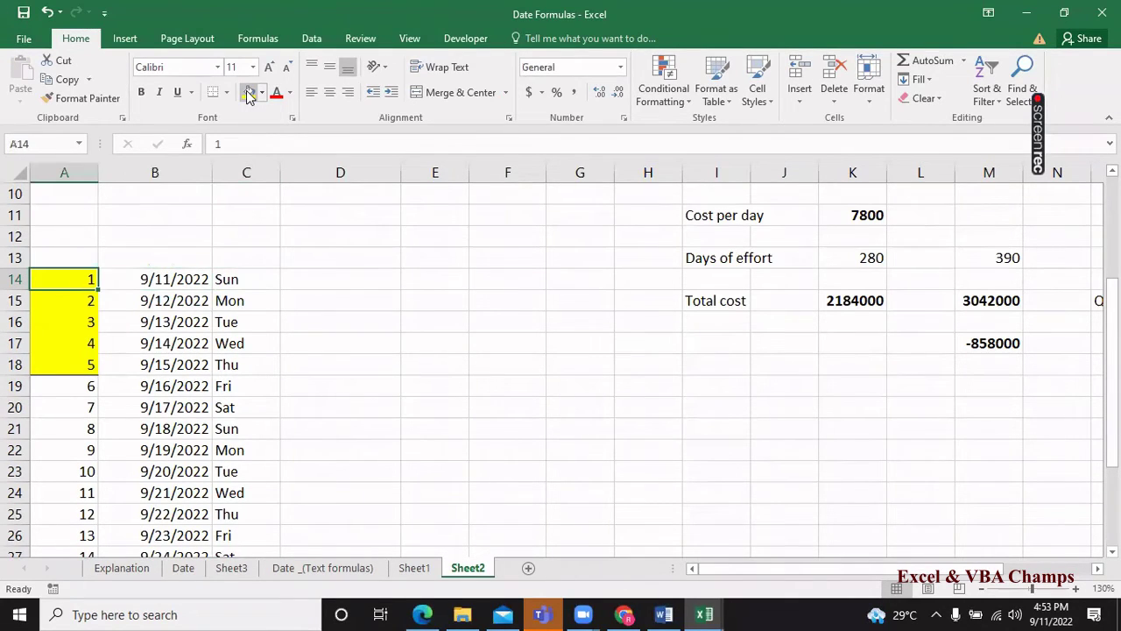
{"action": "key", "text": "shift+Down"}
{"action": "key", "text": "shift+Down"}
{"action": "key", "text": "shift+Down"}
{"action": "key", "text": "shift+Down"}
{"action": "key", "text": "shift+Down"}
{"action": "key", "text": "shift+Down"}
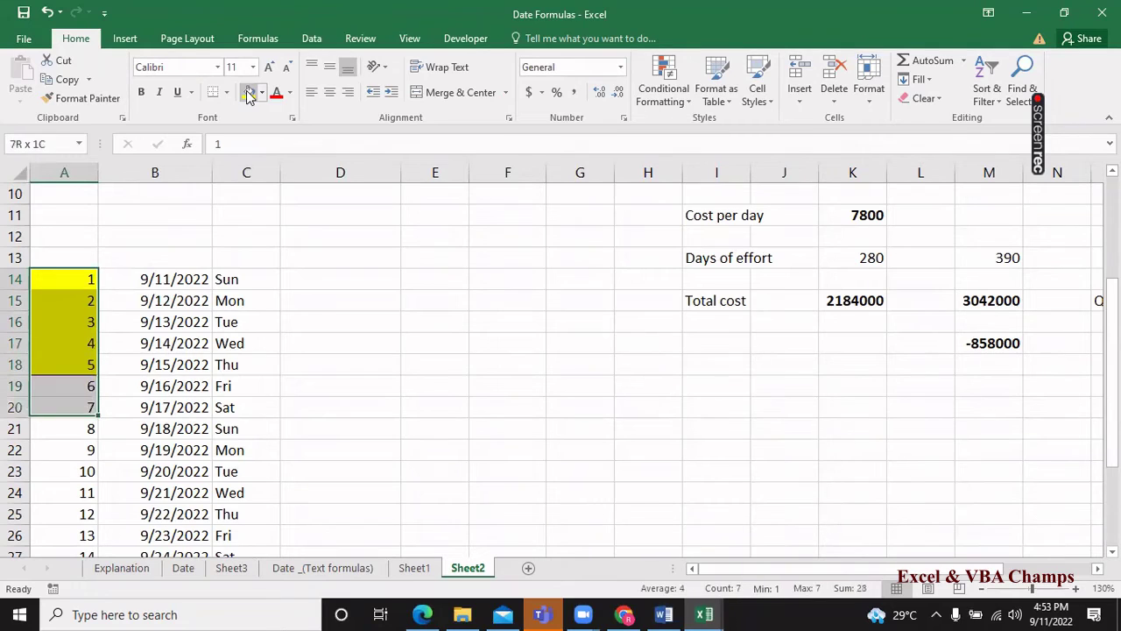
{"action": "left_click", "coordinate": [248, 93]}
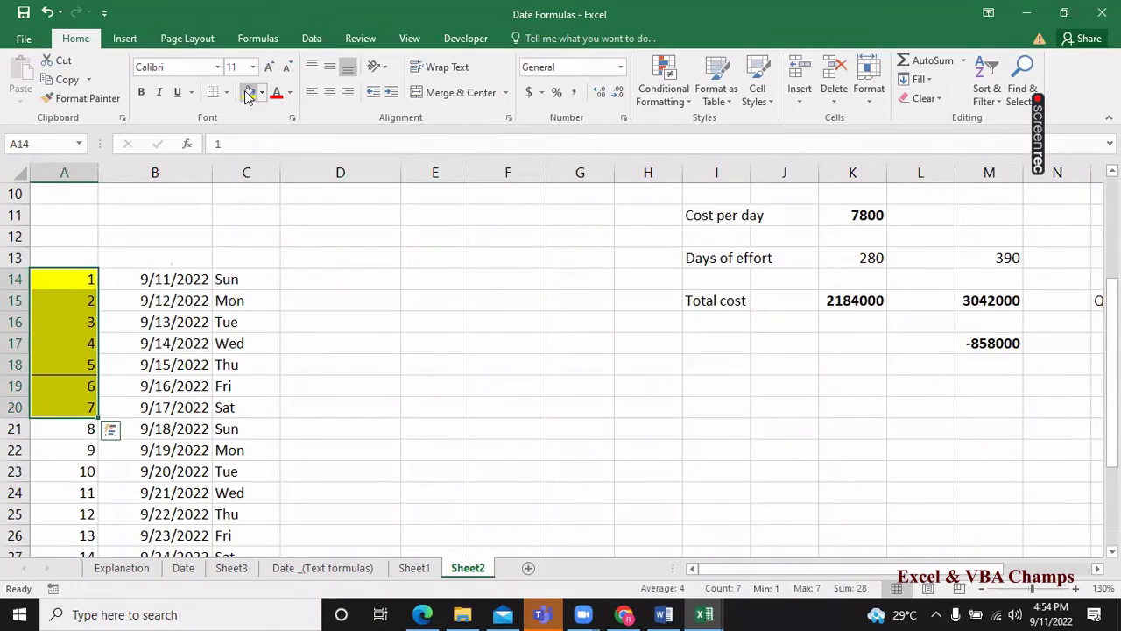
Fill the 9/18/2022 date in B21 Light Green.
{"action": "left_click", "coordinate": [176, 408]}
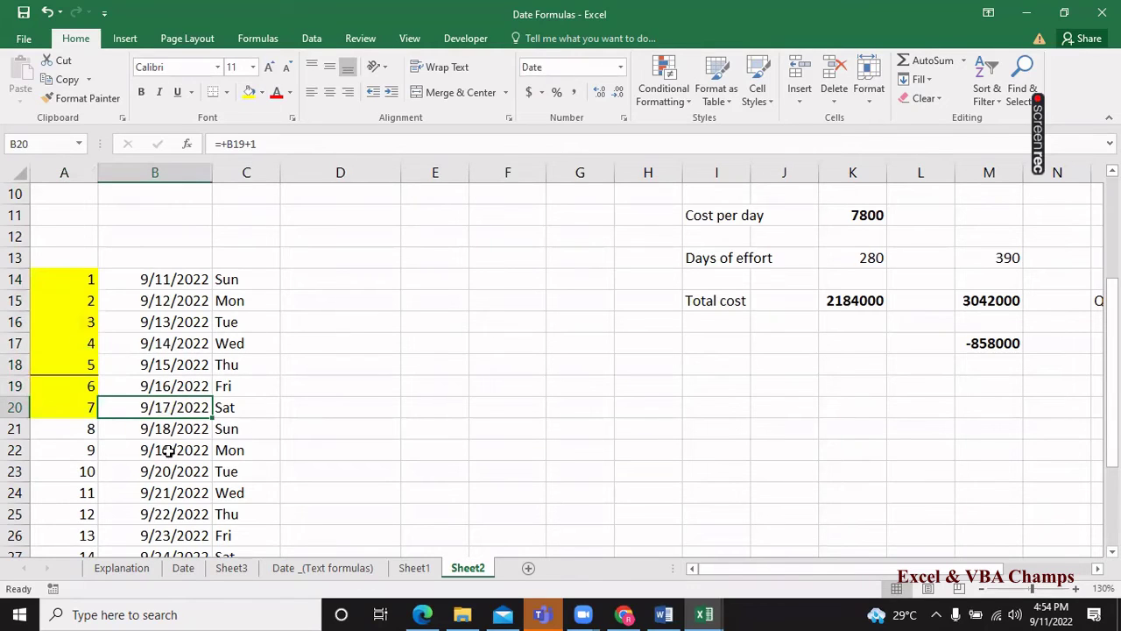
{"action": "left_click", "coordinate": [162, 430]}
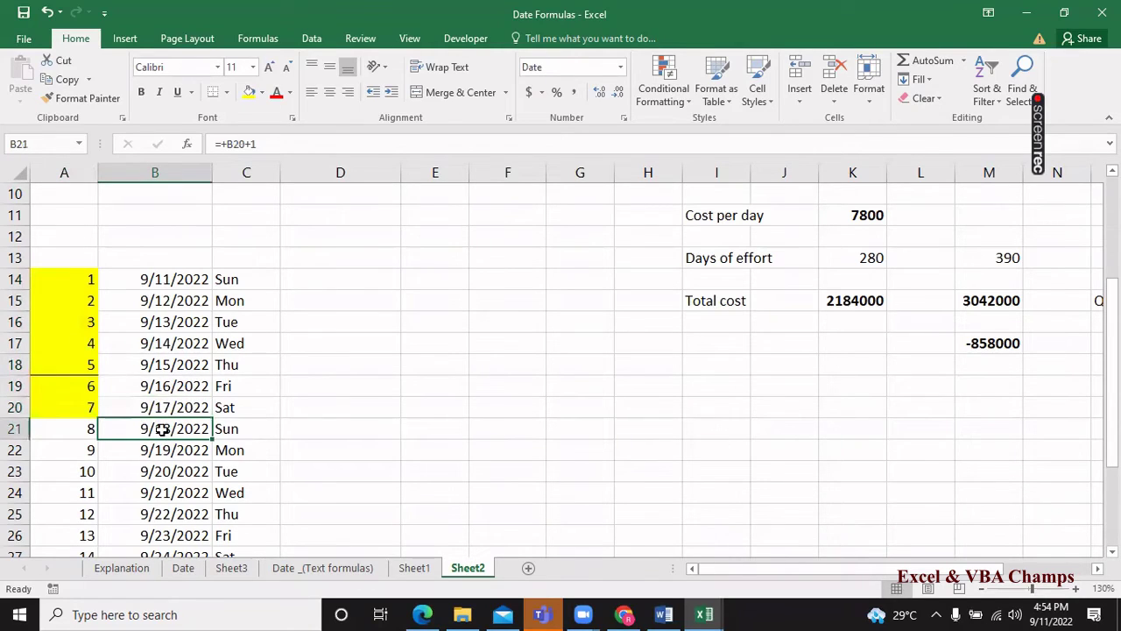
{"action": "left_click", "coordinate": [261, 93]}
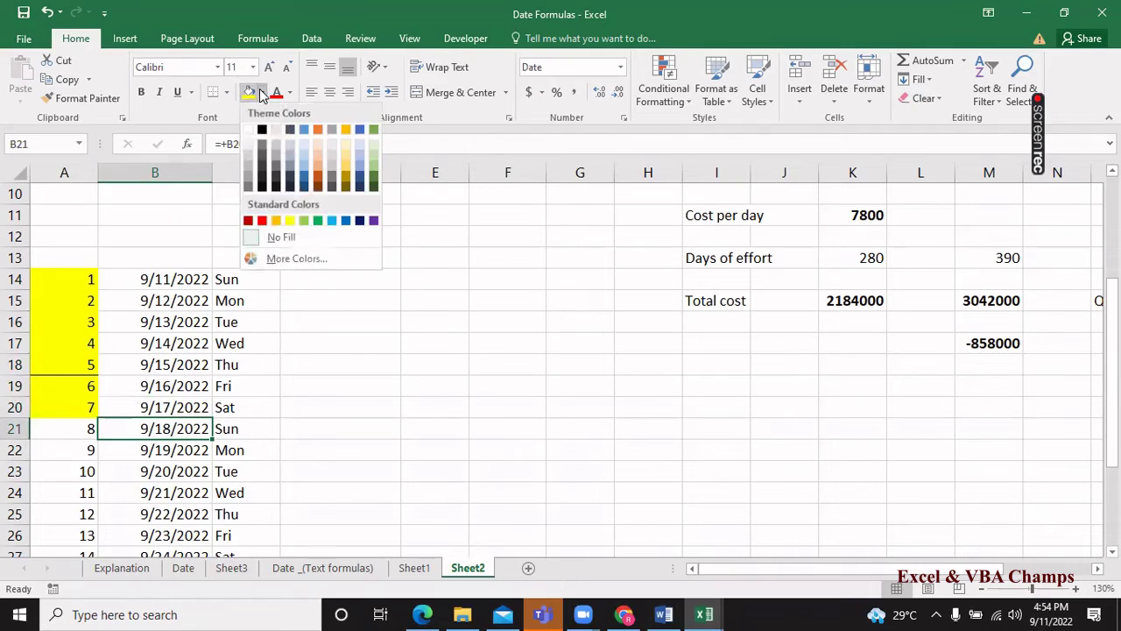
{"action": "left_click", "coordinate": [302, 220]}
{"action": "left_click", "coordinate": [357, 486]}
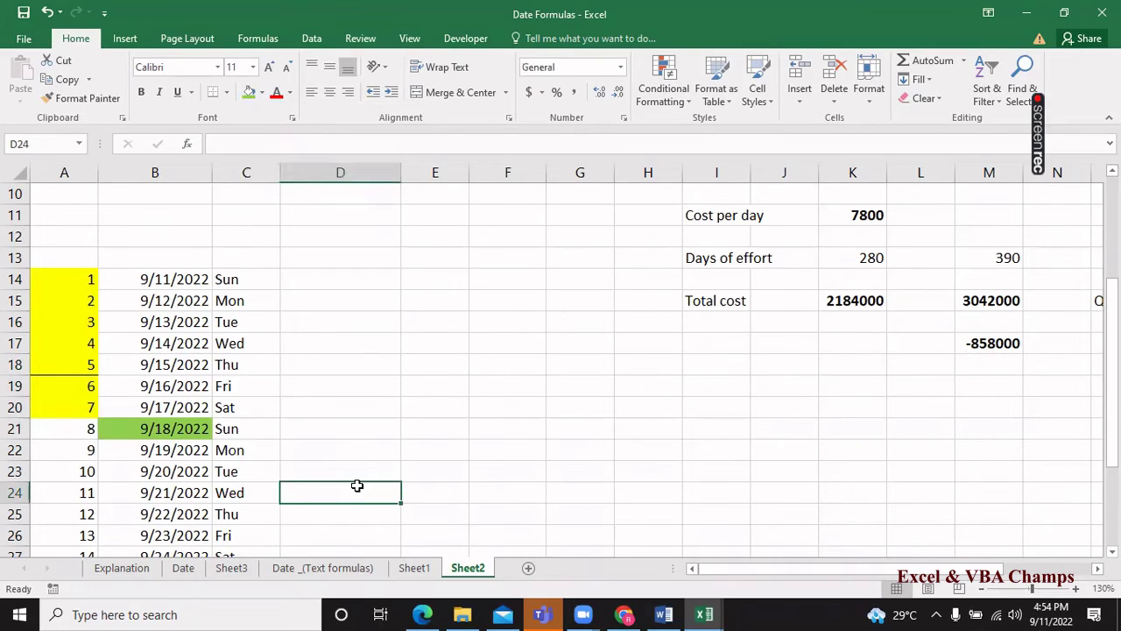
{"action": "left_click", "coordinate": [147, 280]}
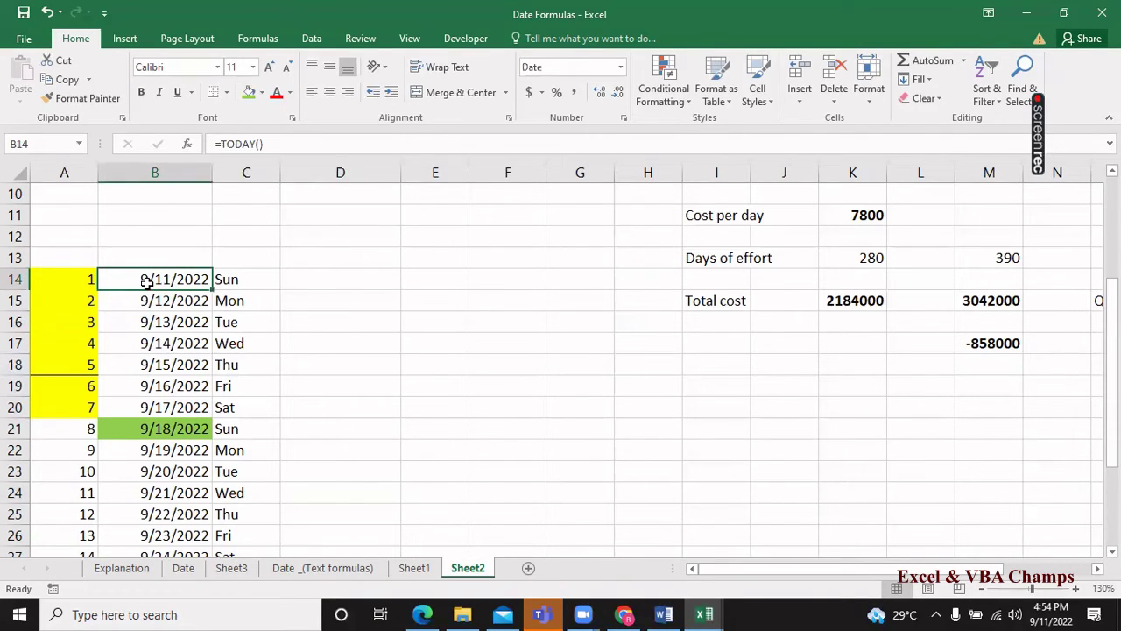
Fill the weekend day names red: Sun in C14 and Sat and Sun in C20:C21.
{"action": "key", "text": "Right"}
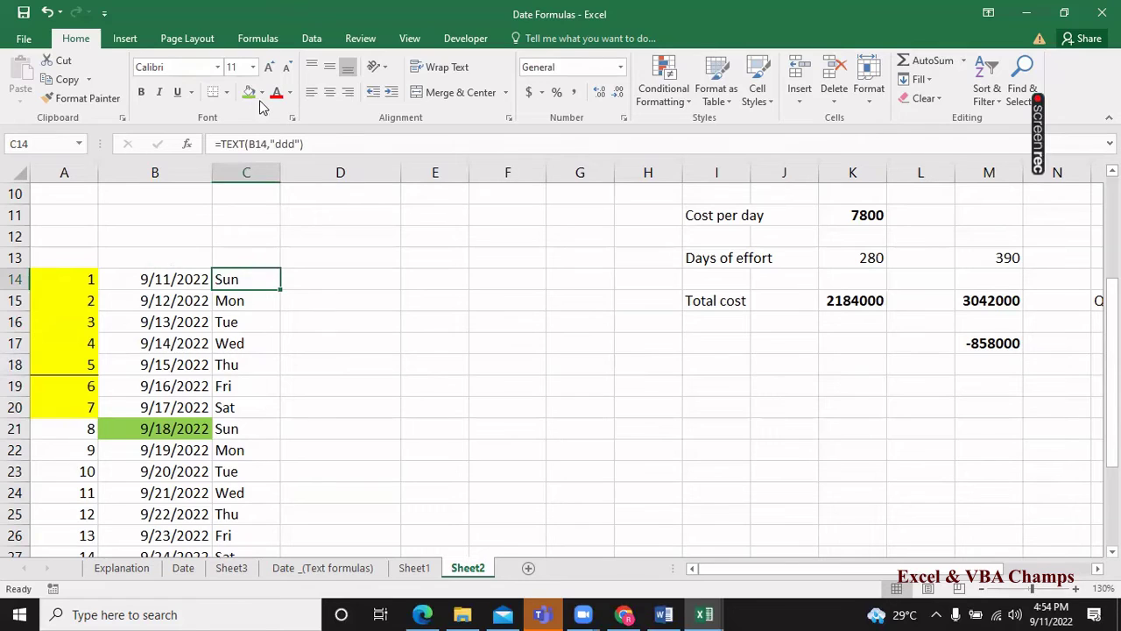
{"action": "left_click", "coordinate": [262, 92]}
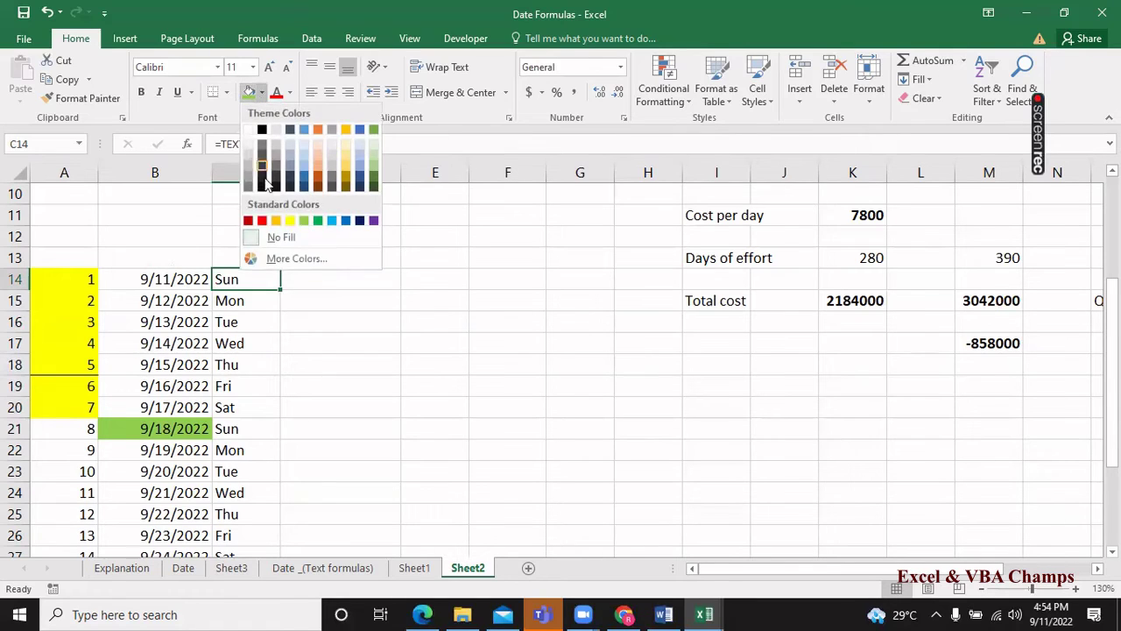
{"action": "left_click", "coordinate": [262, 220]}
{"action": "key", "text": "Down"}
{"action": "key", "text": "Down"}
{"action": "key", "text": "Down"}
{"action": "key", "text": "Down"}
{"action": "key", "text": "Down"}
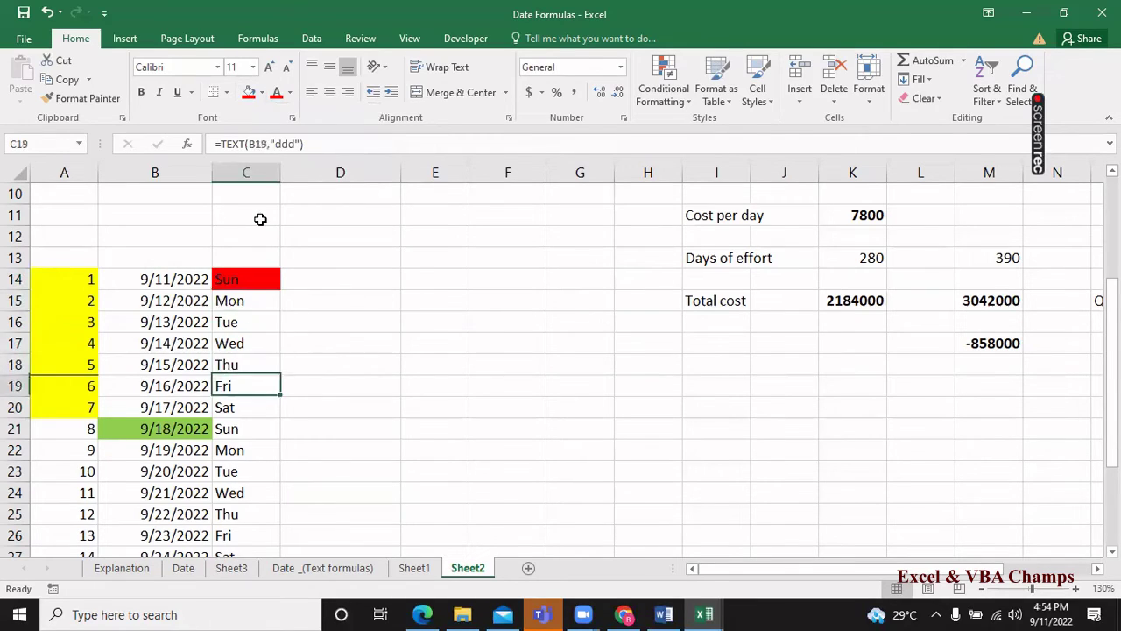
{"action": "key", "text": "Down"}
{"action": "key", "text": "shift+Down"}
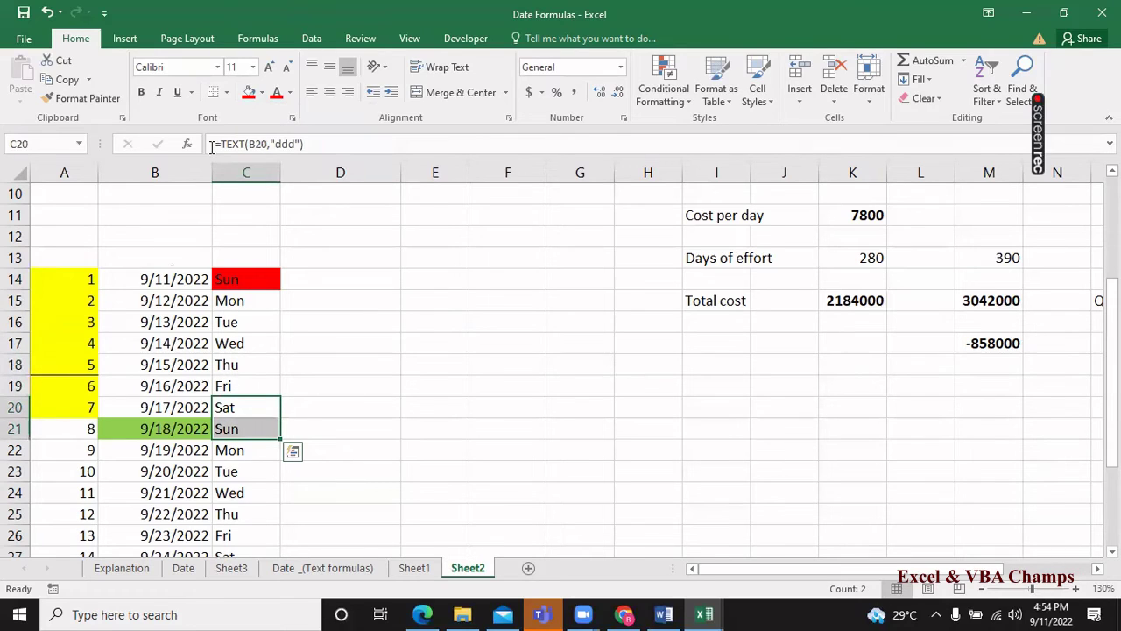
{"action": "left_click", "coordinate": [250, 93]}
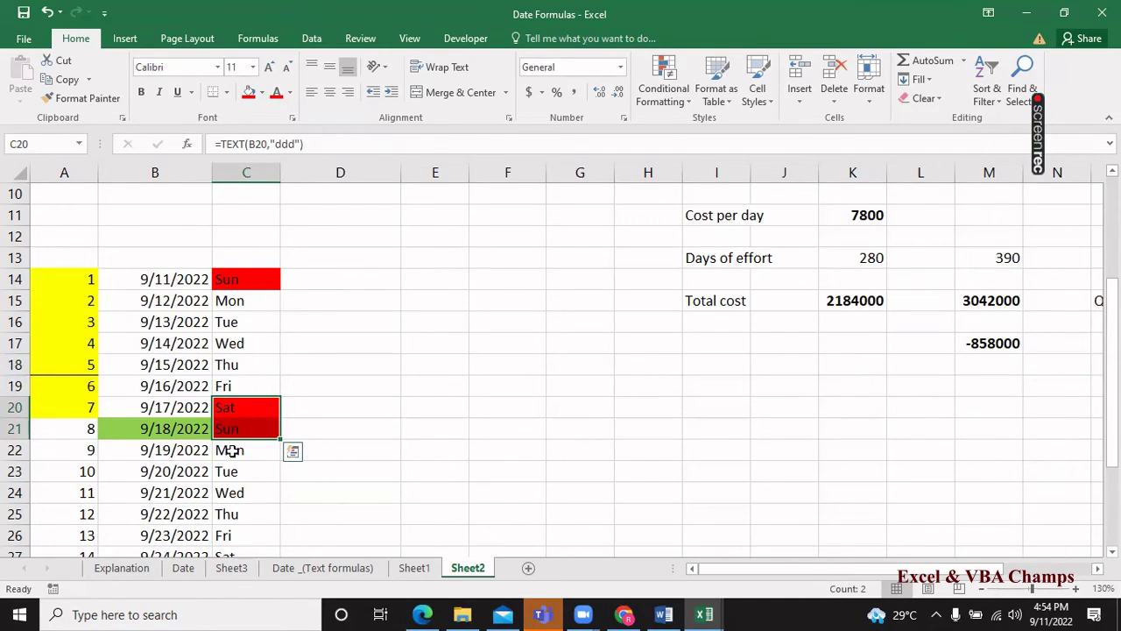
Shade the 9/21/2022 date in B24 light green.
{"action": "left_click", "coordinate": [230, 493]}
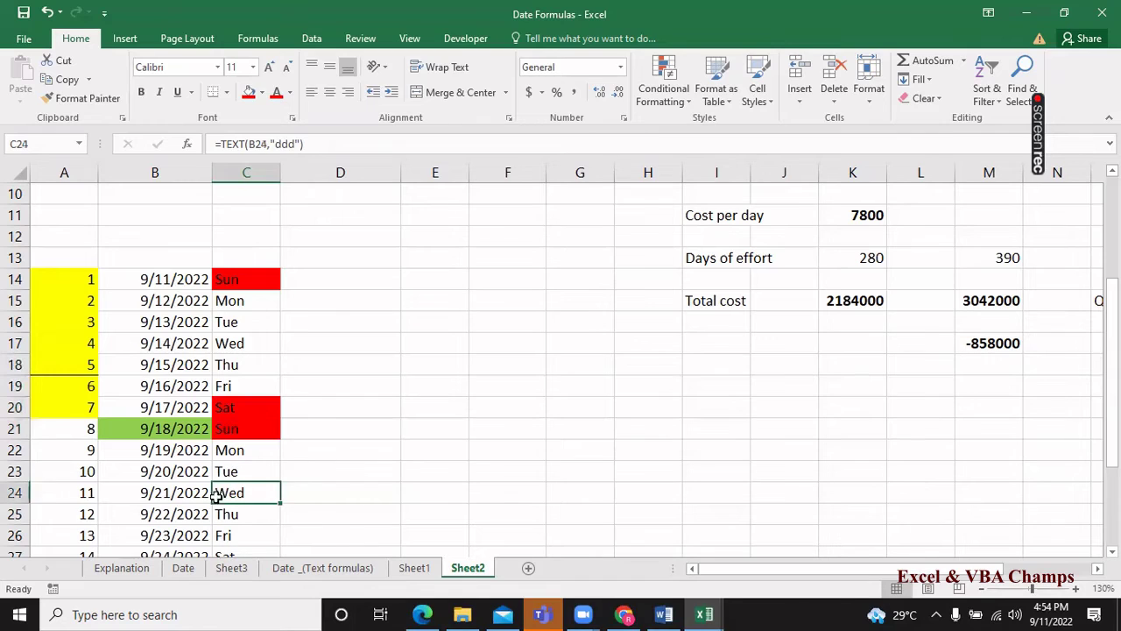
{"action": "left_click", "coordinate": [196, 496]}
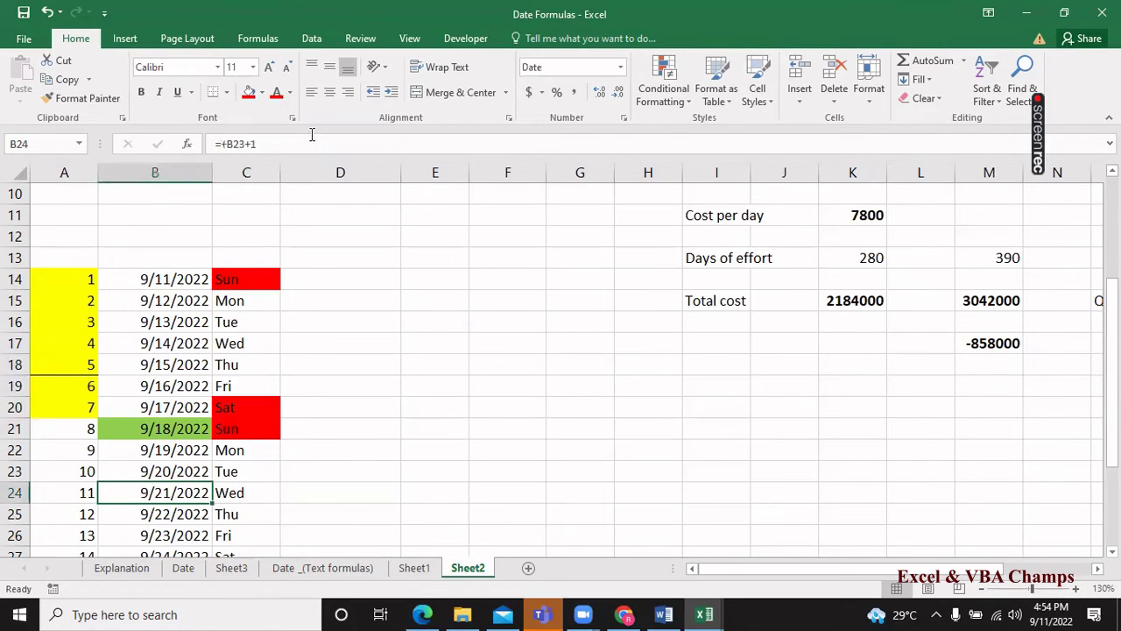
{"action": "left_click", "coordinate": [262, 93]}
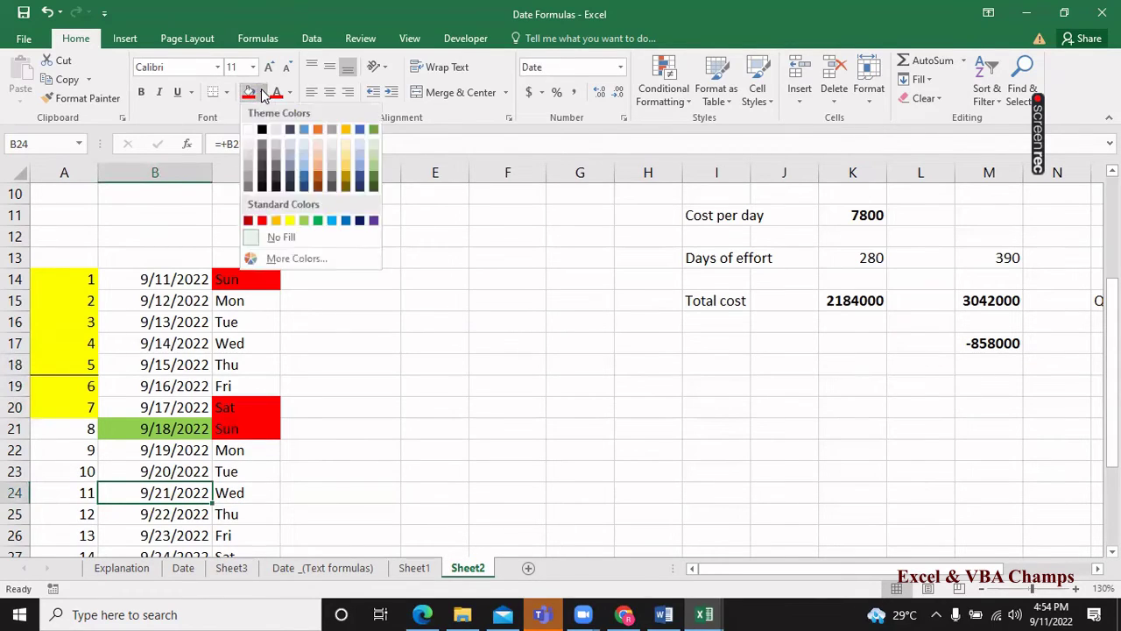
{"action": "left_click", "coordinate": [302, 219]}
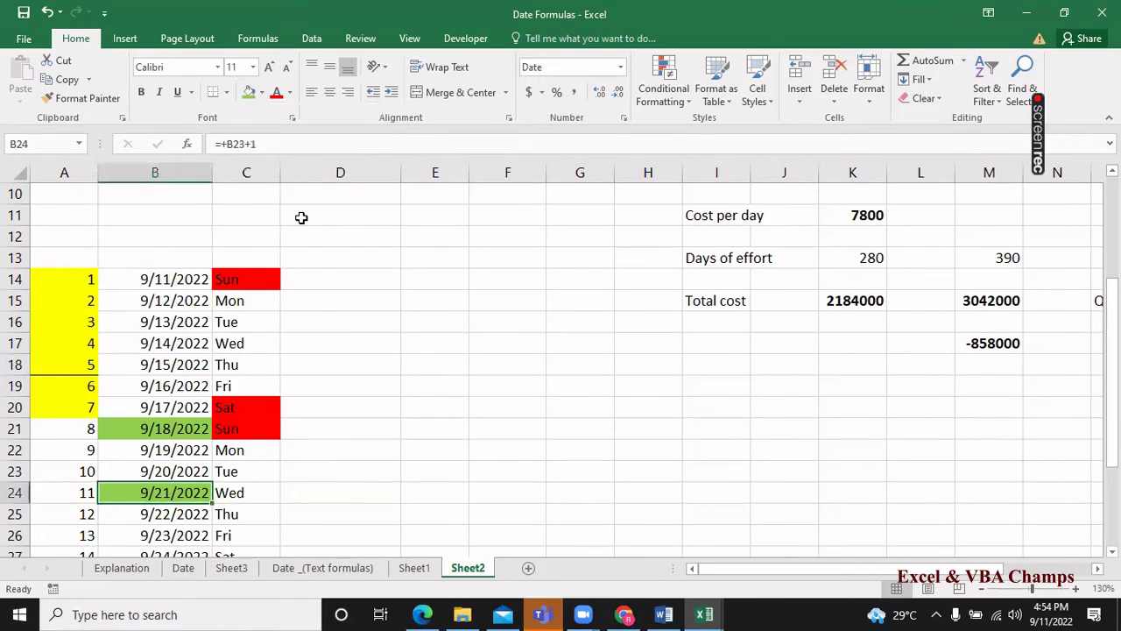
Select the yellow day numbers in column A, then the 9/18/2022 date in B21.
{"action": "left_click", "coordinate": [80, 281]}
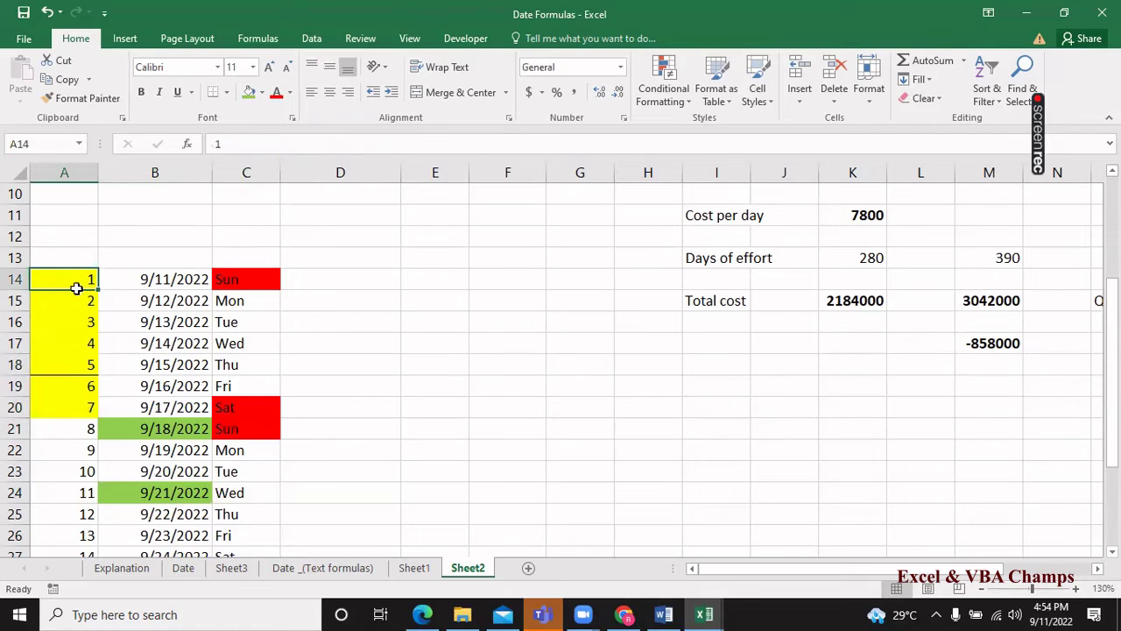
{"action": "left_click_drag", "start_coordinate": [79, 281], "coordinate": [71, 404]}
{"action": "left_click", "coordinate": [151, 429]}
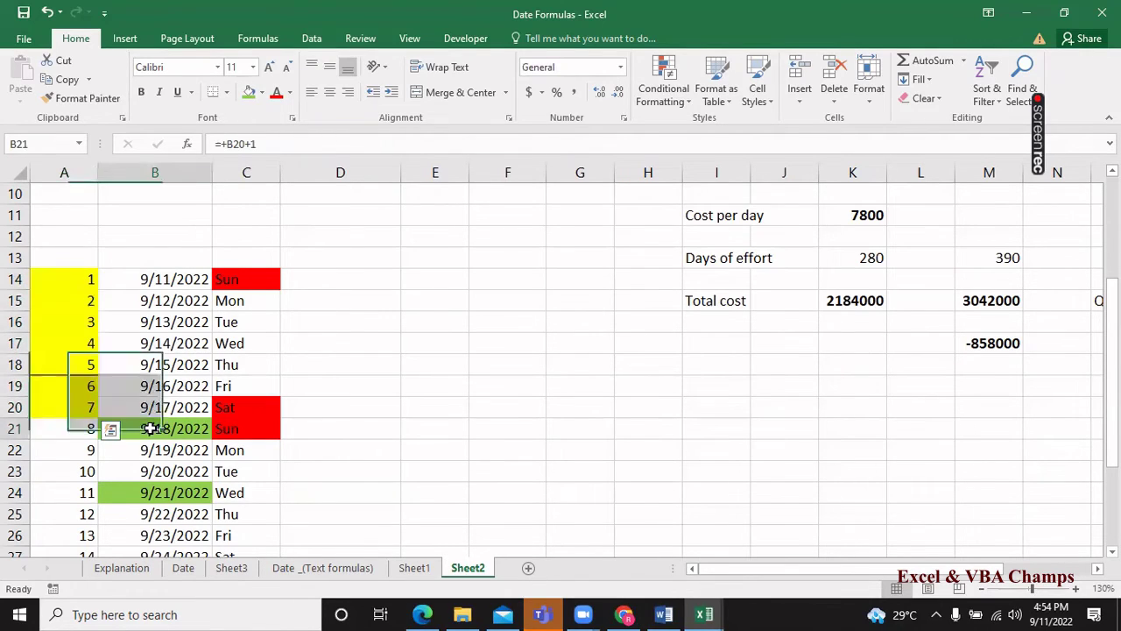
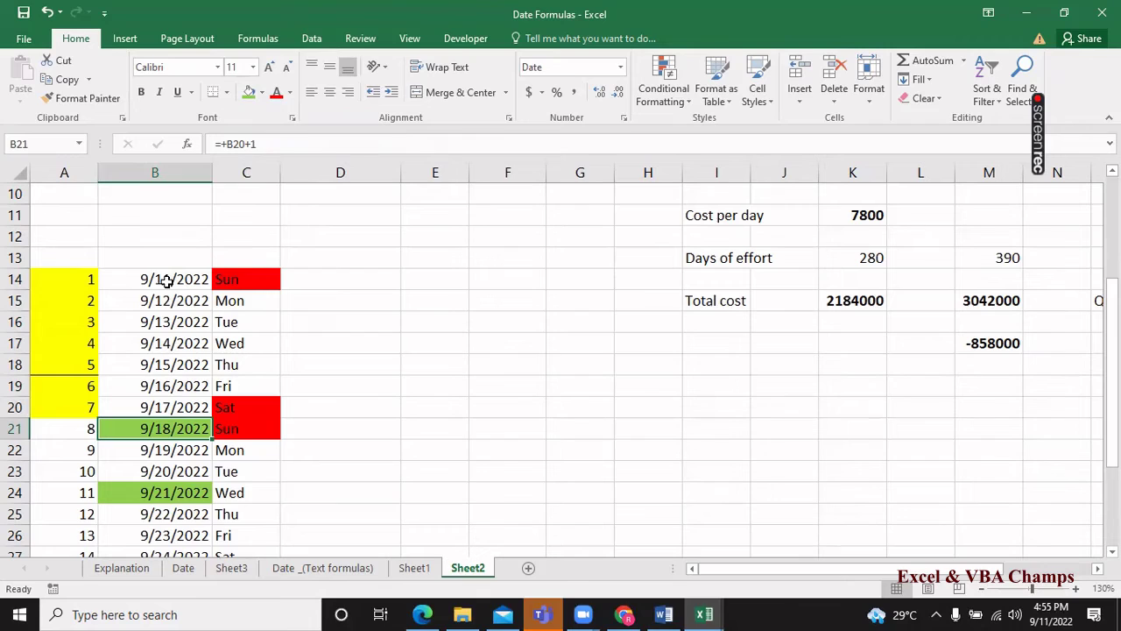
Number the Monday–Friday rows 1 to 5 in D15:D19.
{"action": "left_click", "coordinate": [165, 281]}
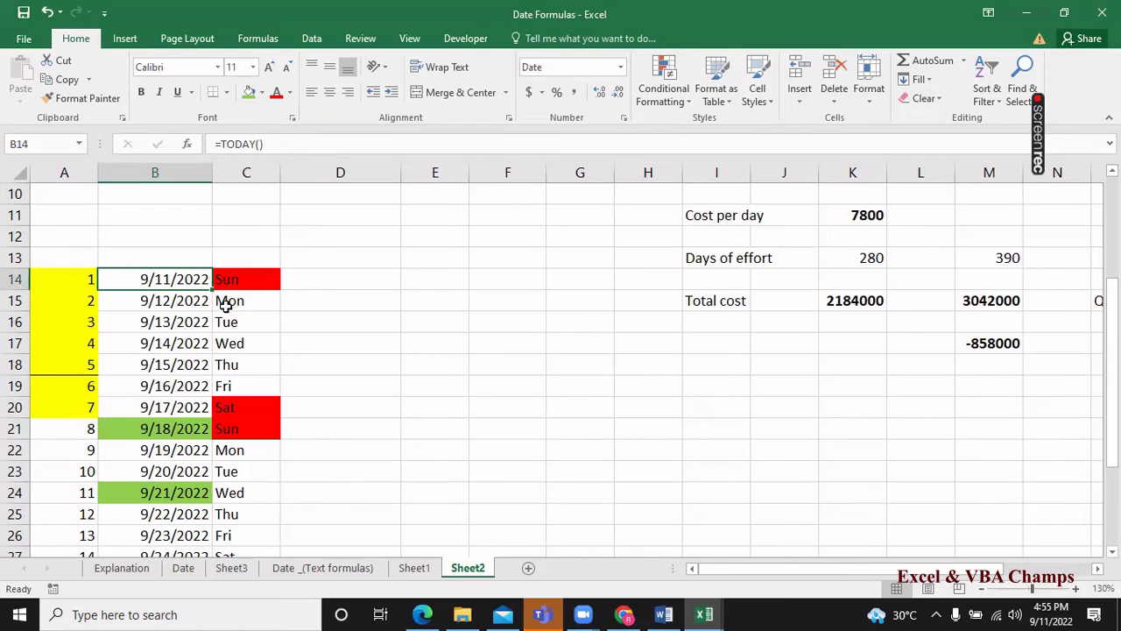
{"action": "left_click", "coordinate": [296, 302]}
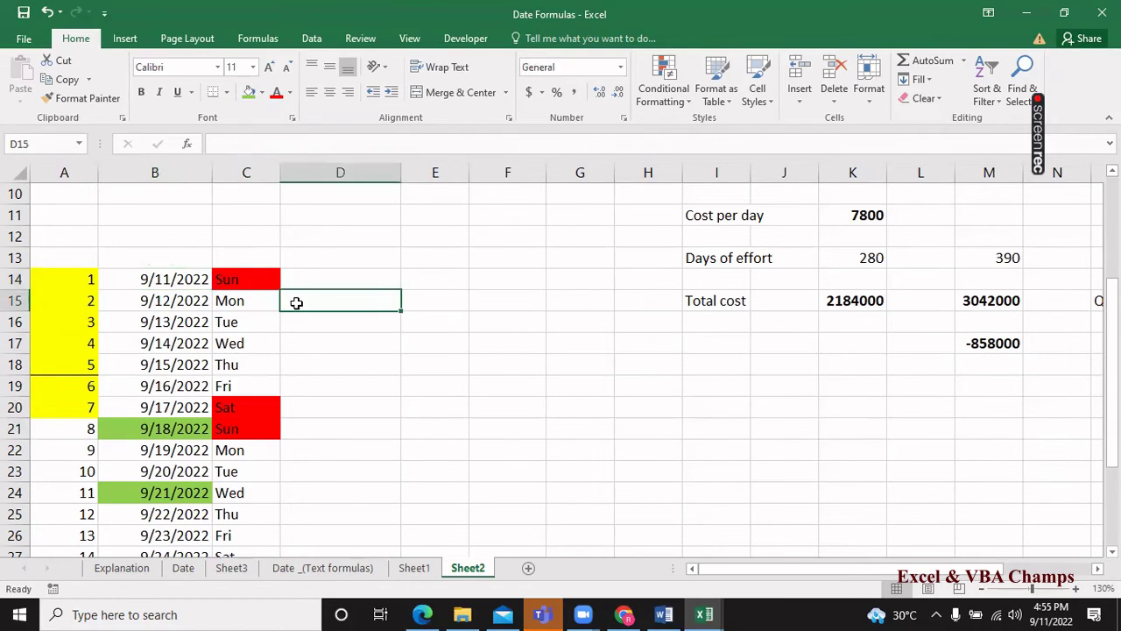
{"action": "type", "text": "1"}
{"action": "key", "text": "Return"}
{"action": "type", "text": "2"}
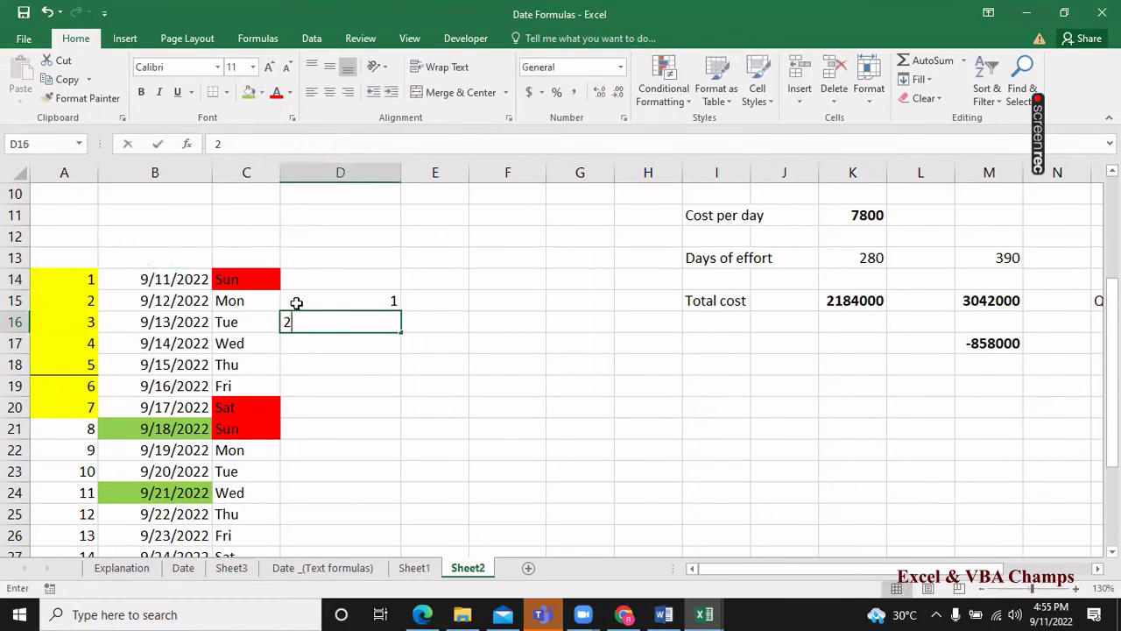
{"action": "key", "text": "Return"}
{"action": "type", "text": "3"}
{"action": "key", "text": "Return"}
{"action": "type", "text": "4 5"}
{"action": "key", "text": "Return"}
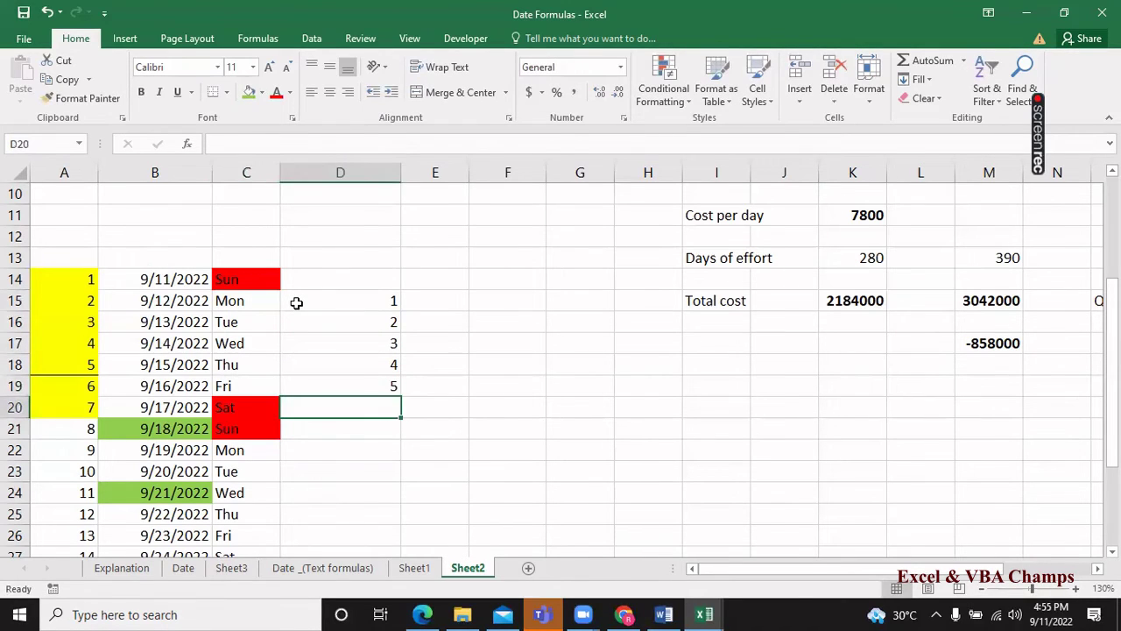
Skip the weekend rows and number the following Monday and Tuesday 6 and 7.
{"action": "key", "text": "Left"}
{"action": "key", "text": "Right"}
{"action": "key", "text": "Down"}
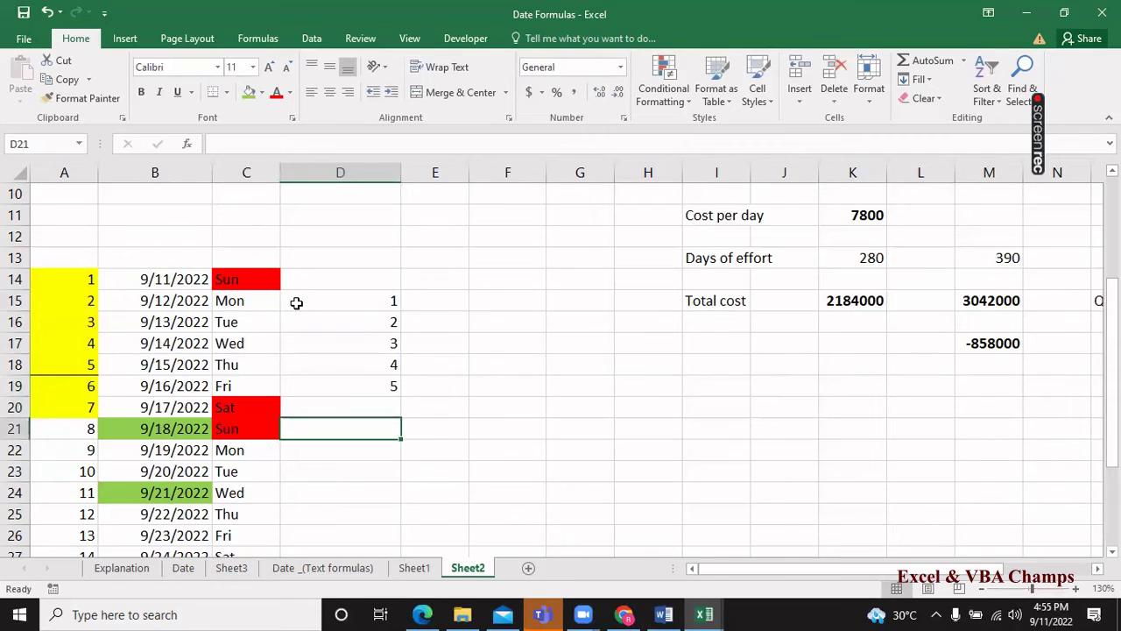
{"action": "key", "text": "Down"}
{"action": "type", "text": "6"}
{"action": "key", "text": "Return"}
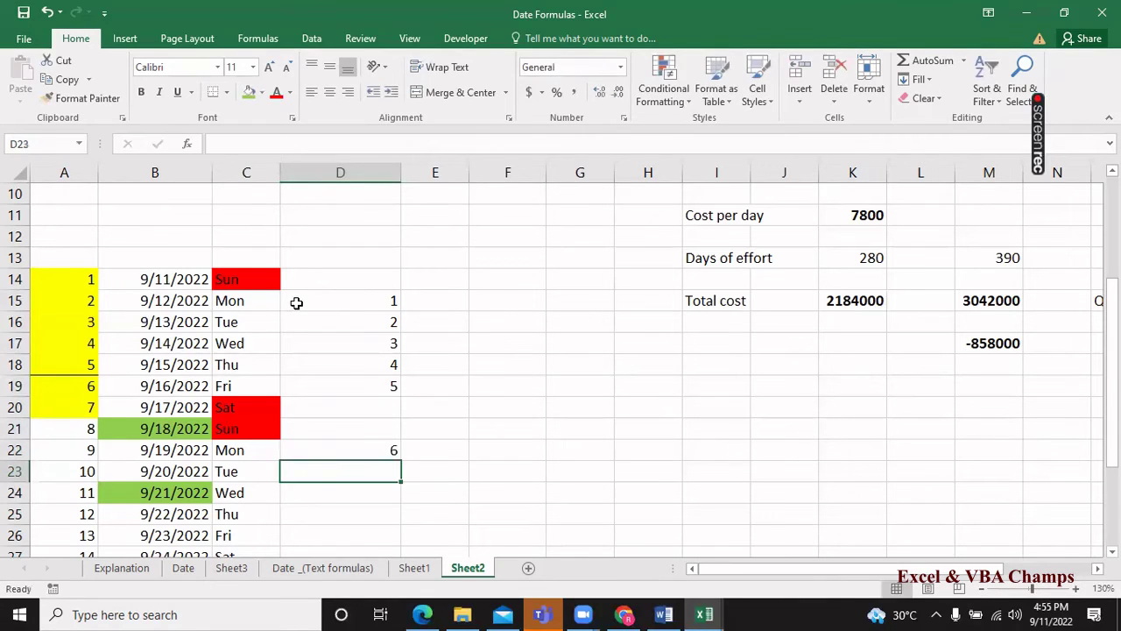
{"action": "type", "text": "7"}
{"action": "key", "text": "Return"}
Check the dates and weekday labels against the numbering, moving back up toward the delivery rows.
{"action": "key", "text": "Left"}
{"action": "key", "text": "Left"}
{"action": "key", "text": "Right"}
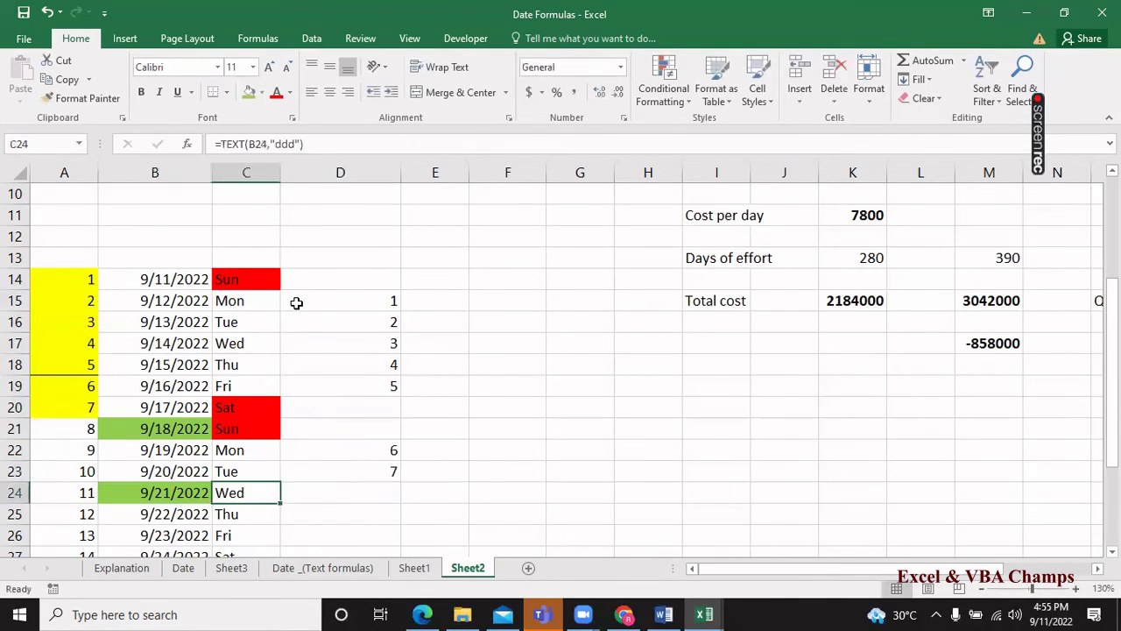
{"action": "key", "text": "Left"}
{"action": "key", "text": "Right"}
{"action": "key", "text": "Left"}
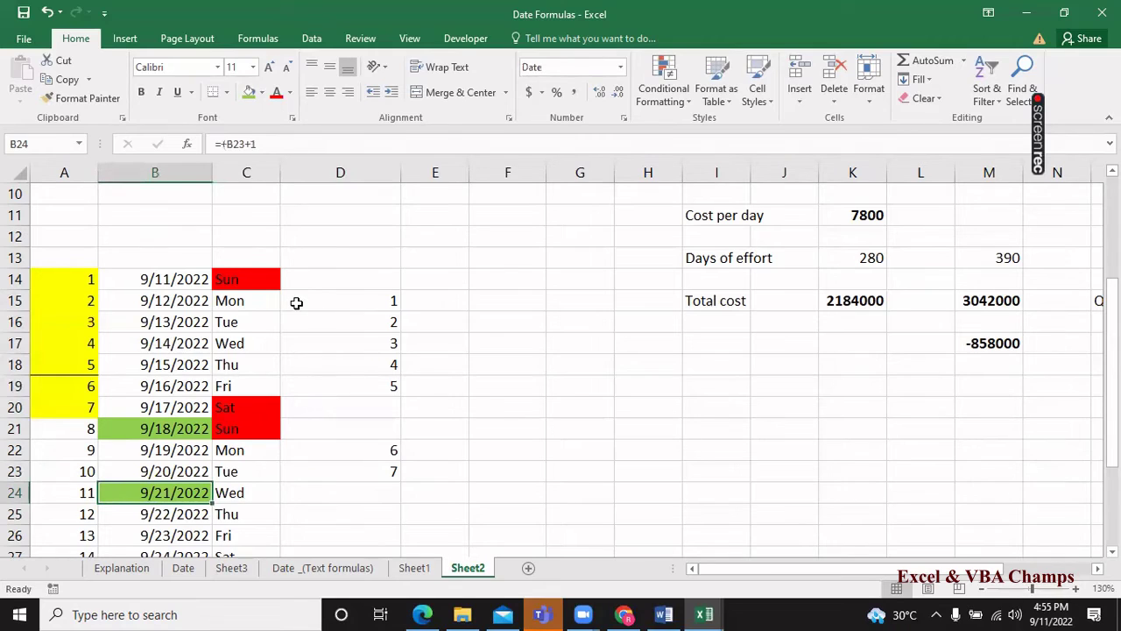
{"action": "key", "text": "Right"}
{"action": "key", "text": "Right"}
{"action": "key", "text": "Left"}
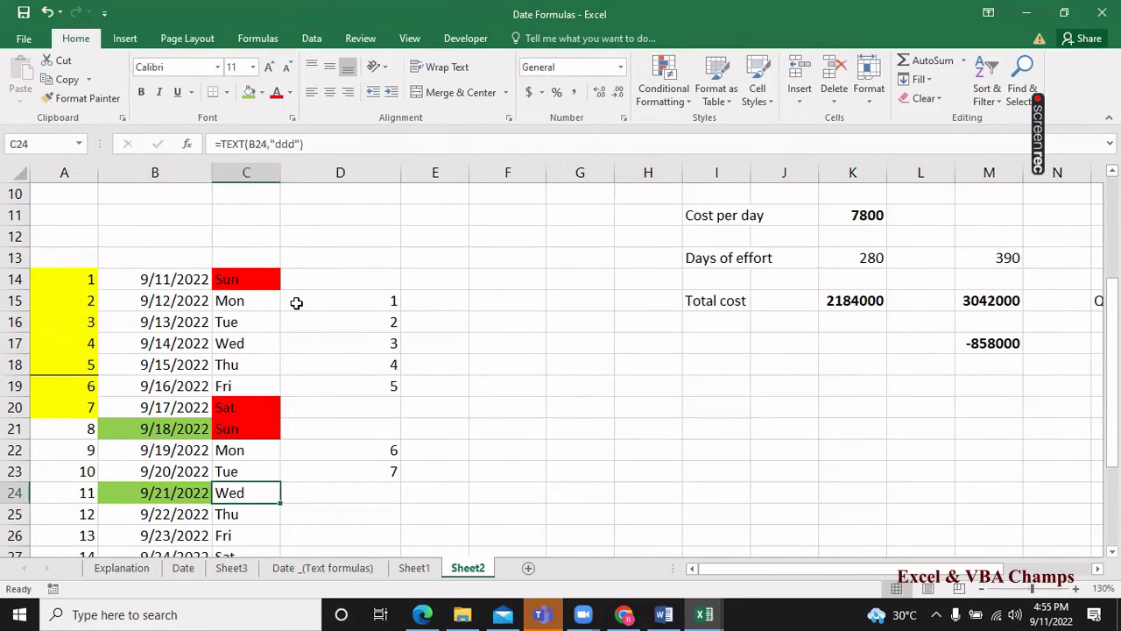
{"action": "key", "text": "Left"}
{"action": "key", "text": "Right"}
{"action": "key", "text": "Up"}
{"action": "key", "text": "Up"}
{"action": "key", "text": "Up"}
{"action": "key", "text": "Up"}
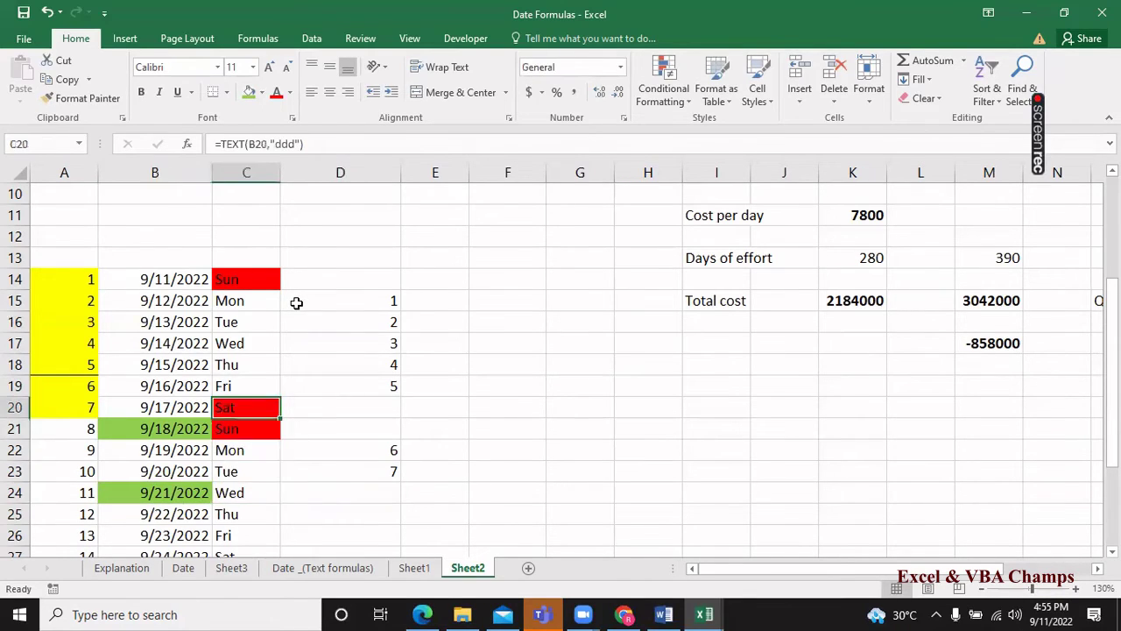
{"action": "key", "text": "Up"}
{"action": "key", "text": "Up"}
{"action": "key", "text": "Up"}
{"action": "key", "text": "Down"}
{"action": "key", "text": "Down"}
{"action": "key", "text": "Down"}
{"action": "key", "text": "Down"}
{"action": "key", "text": "Down"}
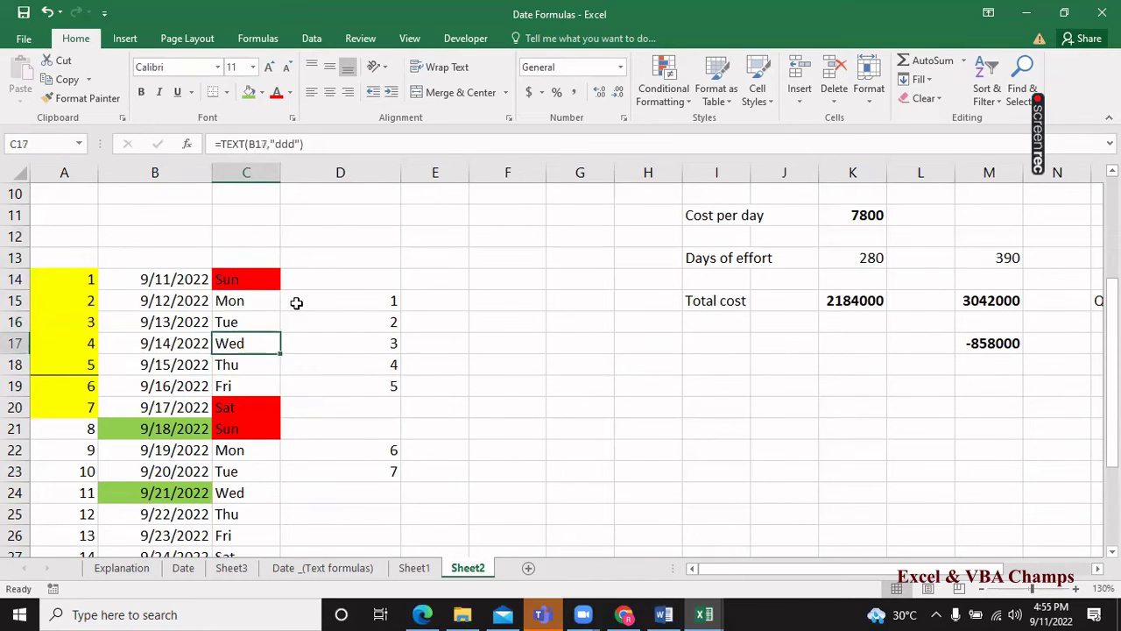
{"action": "key", "text": "Down"}
{"action": "key", "text": "Down"}
{"action": "key", "text": "Up"}
{"action": "key", "text": "Up"}
{"action": "key", "text": "Right"}
{"action": "key", "text": "Right"}
{"action": "key", "text": "Right"}
{"action": "key", "text": "Right"}
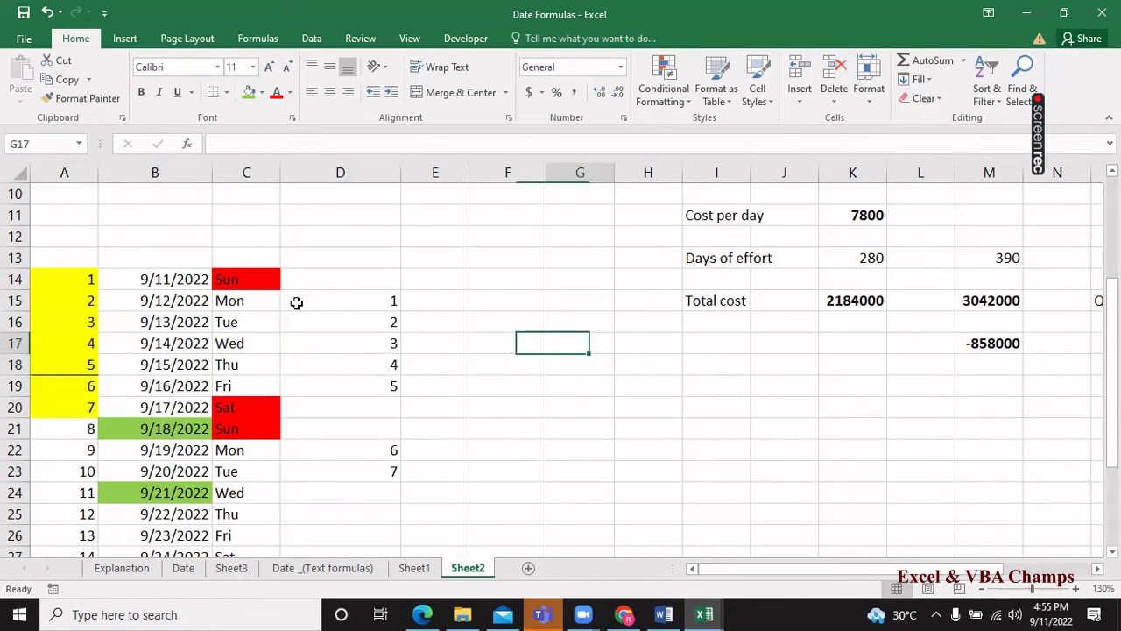
{"action": "key", "text": "Right"}
{"action": "key", "text": "Left"}
{"action": "key", "text": "Left"}
{"action": "key", "text": "Left"}
{"action": "key", "text": "Left"}
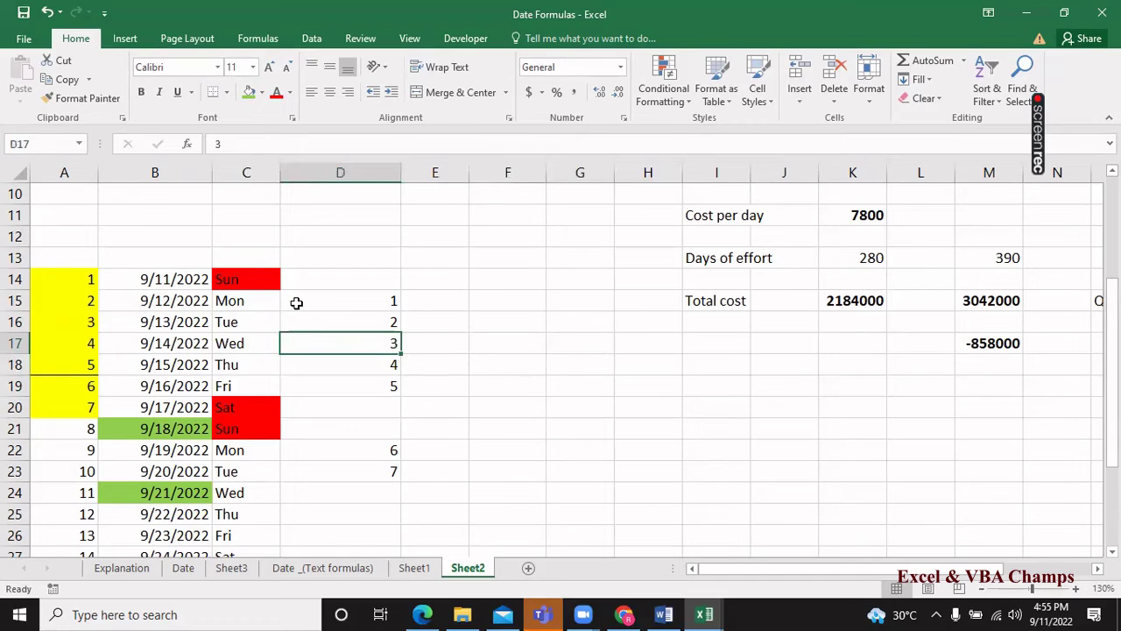
{"action": "key", "text": "Left"}
{"action": "key", "text": "Up"}
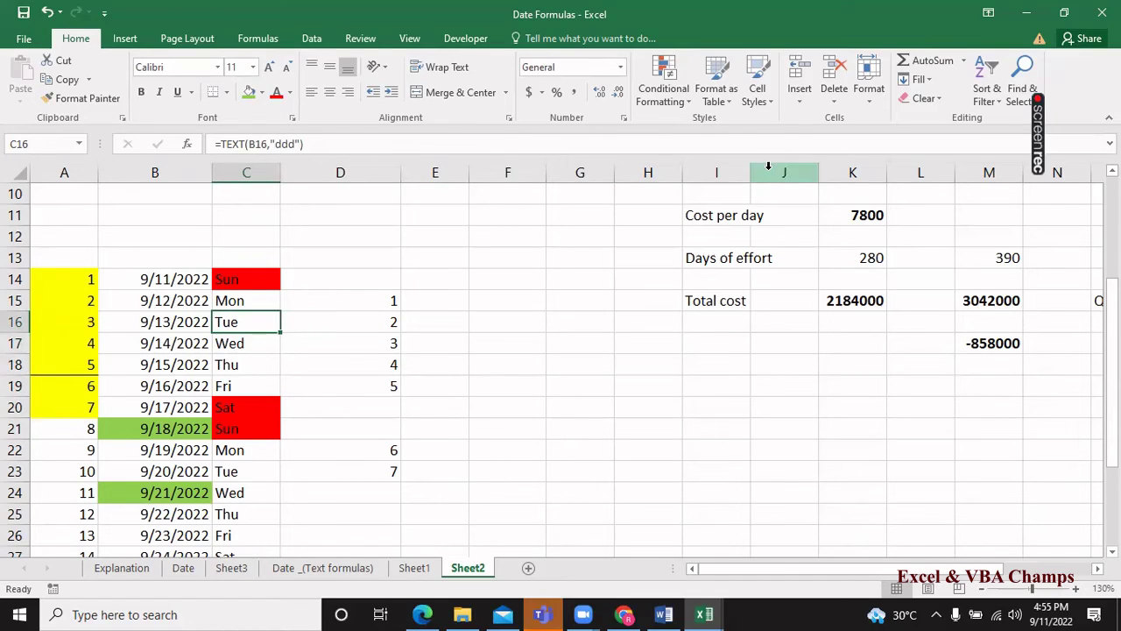
{"action": "key", "text": "Up"}
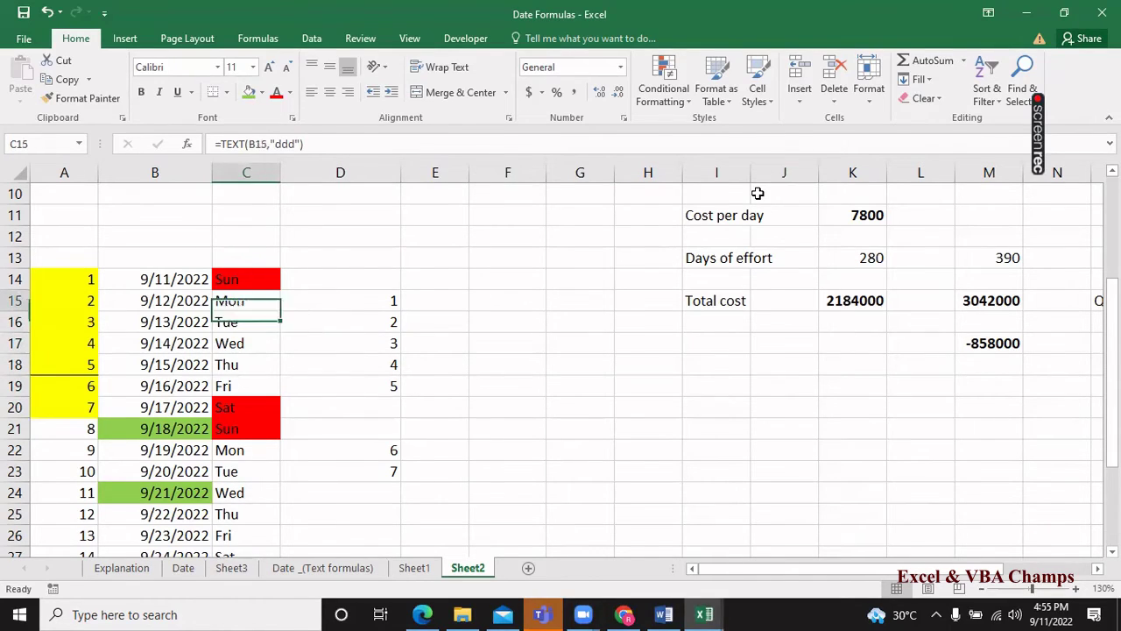
{"action": "key", "text": "Up"}
{"action": "key", "text": "Up"}
{"action": "key", "text": "Up"}
Enter =WORKDAY(B14,7) in D11 to count seven working days from 9/11/2022.
{"action": "key", "text": "Down"}
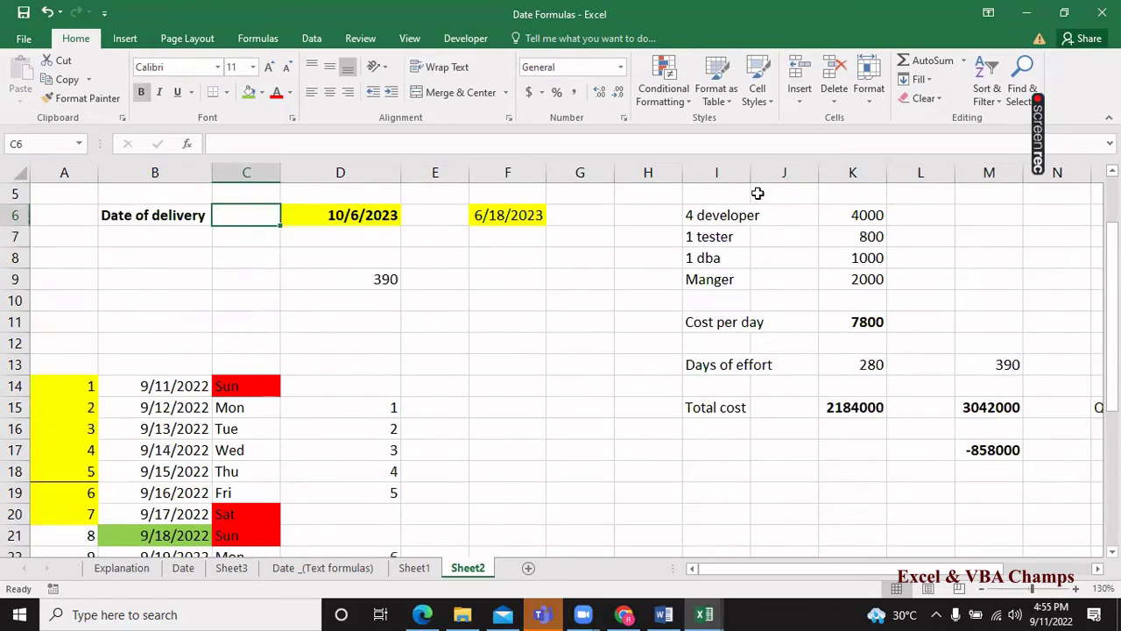
{"action": "key", "text": "Down"}
{"action": "key", "text": "Down"}
{"action": "key", "text": "Down"}
{"action": "key", "text": "Down"}
{"action": "key", "text": "Left"}
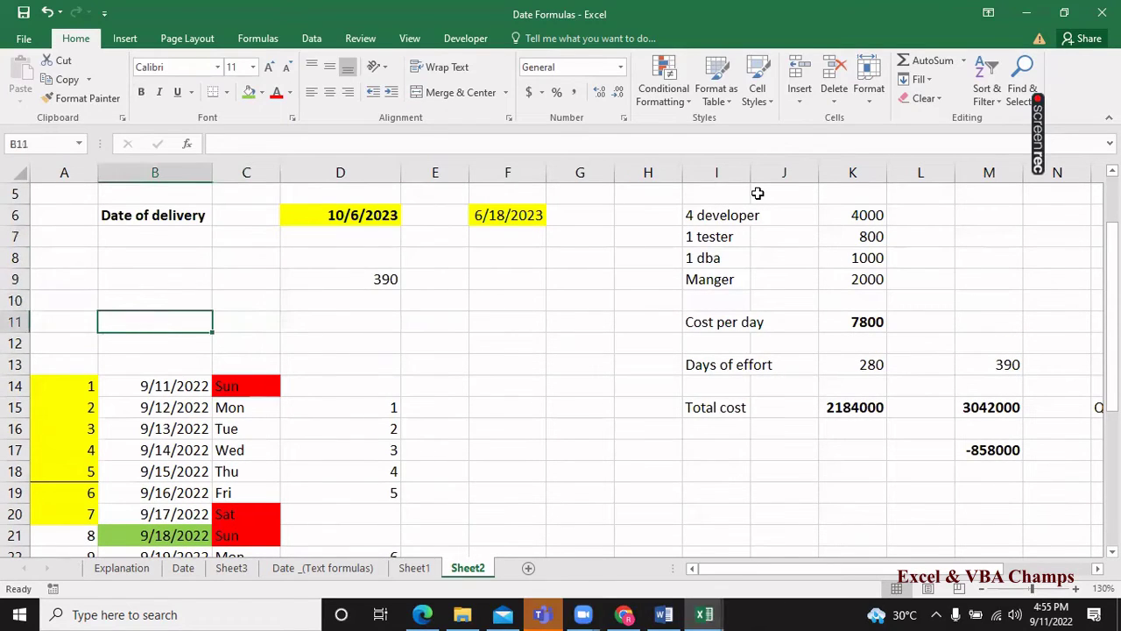
{"action": "key", "text": "Right"}
{"action": "key", "text": "Right"}
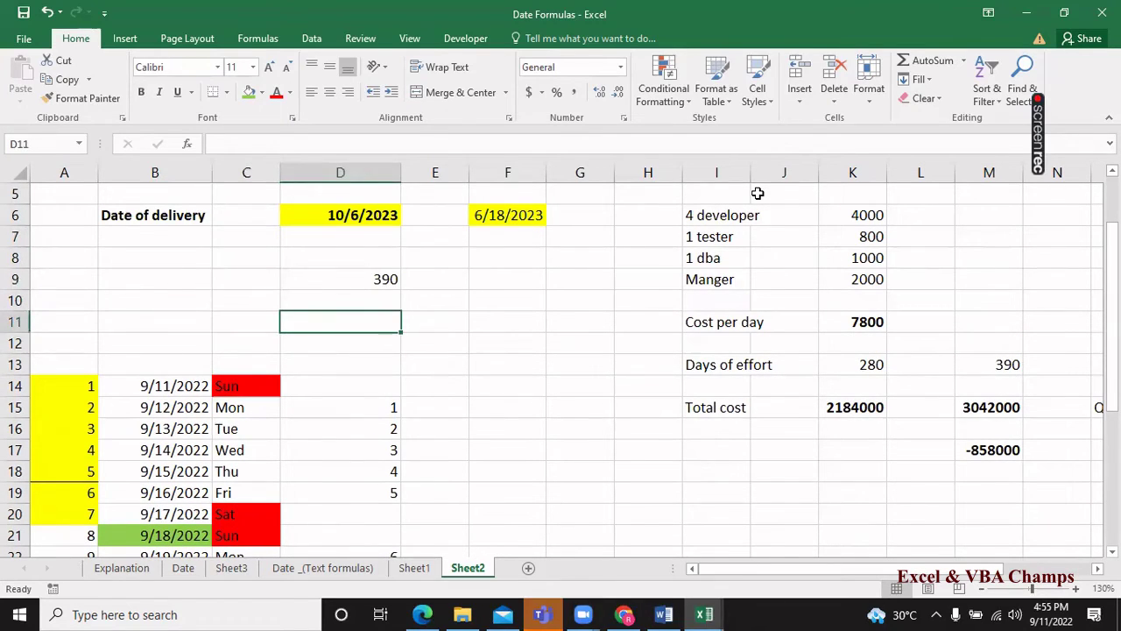
{"action": "type", "text": "=WP"}
{"action": "key", "text": "BackSpace"}
{"action": "type", "text": "O"}
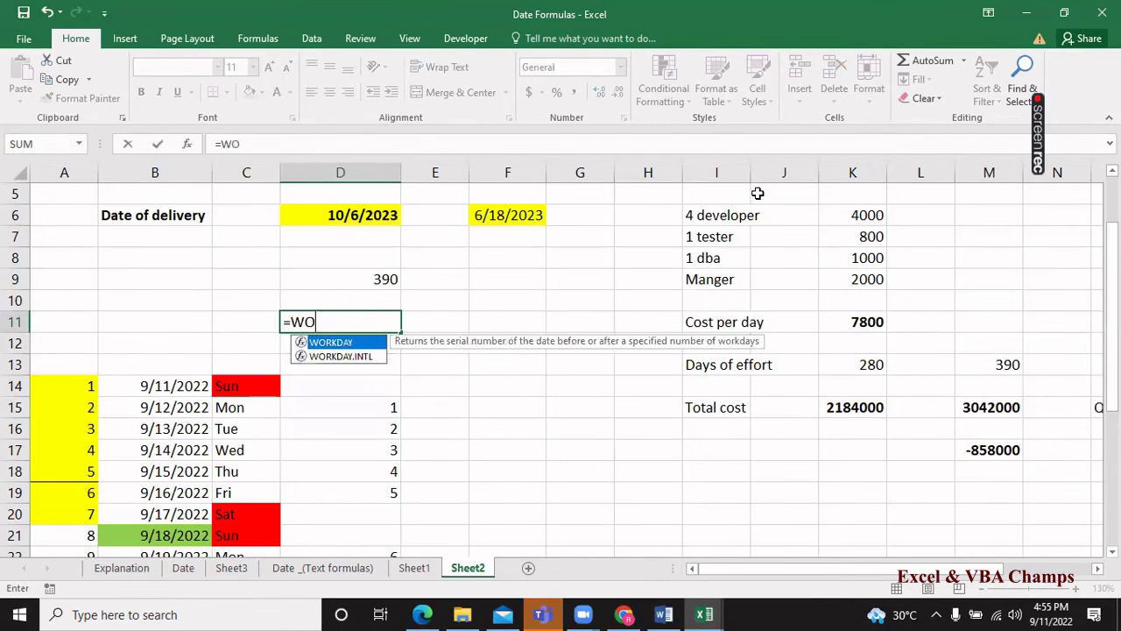
{"action": "type", "text": "R"}
{"action": "key", "text": "Tab"}
{"action": "key", "text": "Down"}
{"action": "key", "text": "Left"}
{"action": "key", "text": "Left"}
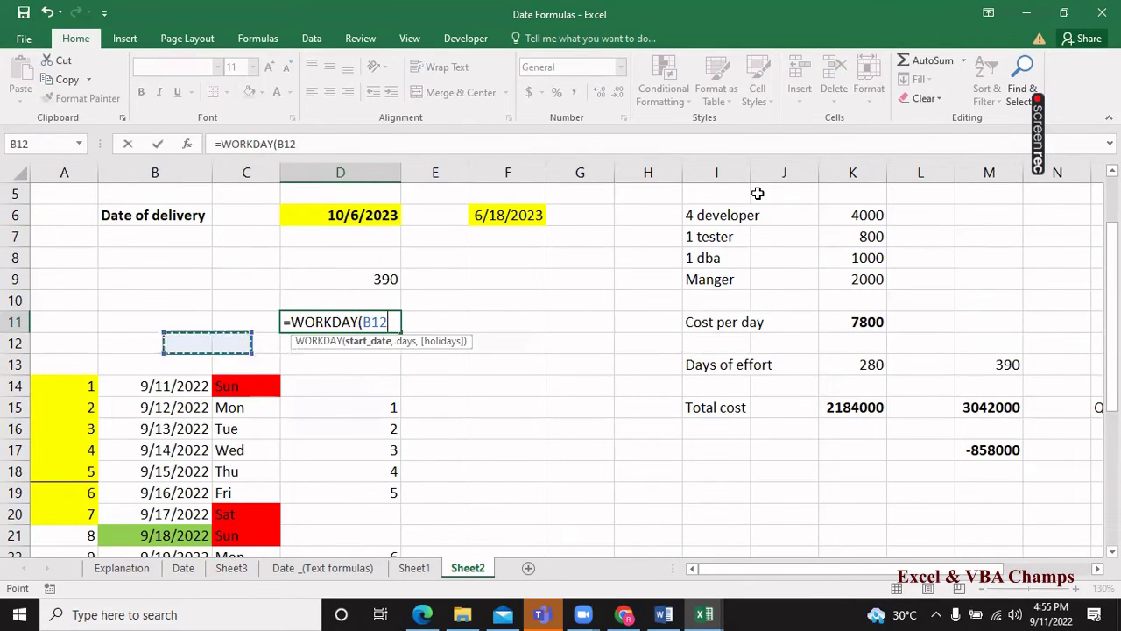
{"action": "key", "text": "Down"}
{"action": "key", "text": "Down"}
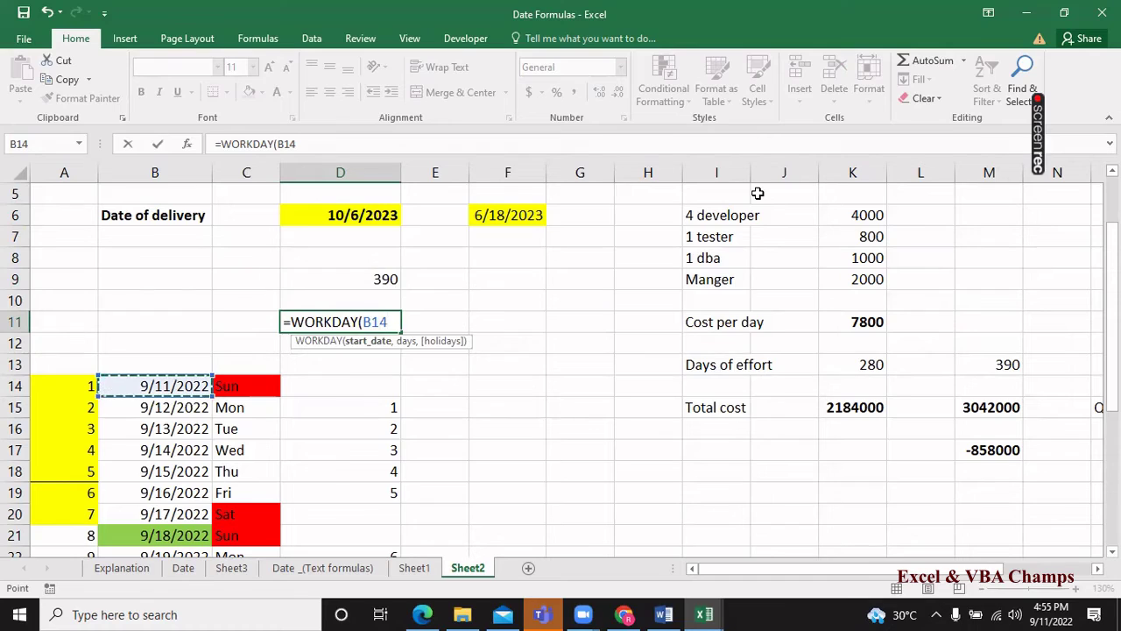
{"action": "type", "text": ","}
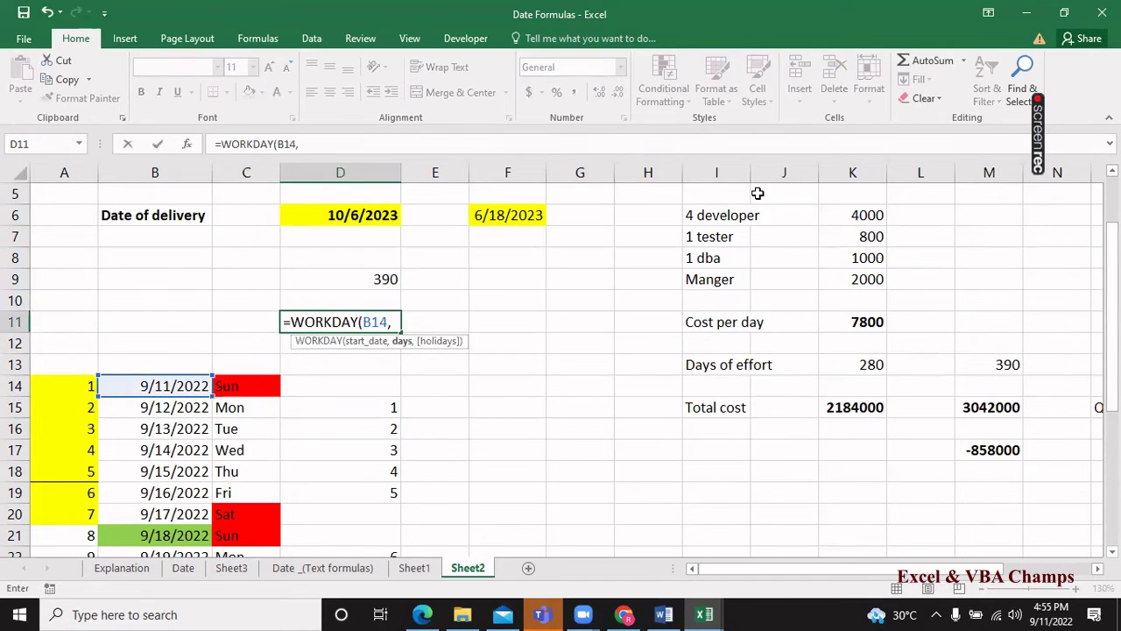
{"action": "type", "text": "7"}
{"action": "type", "text": ")"}
{"action": "key", "text": "Return"}
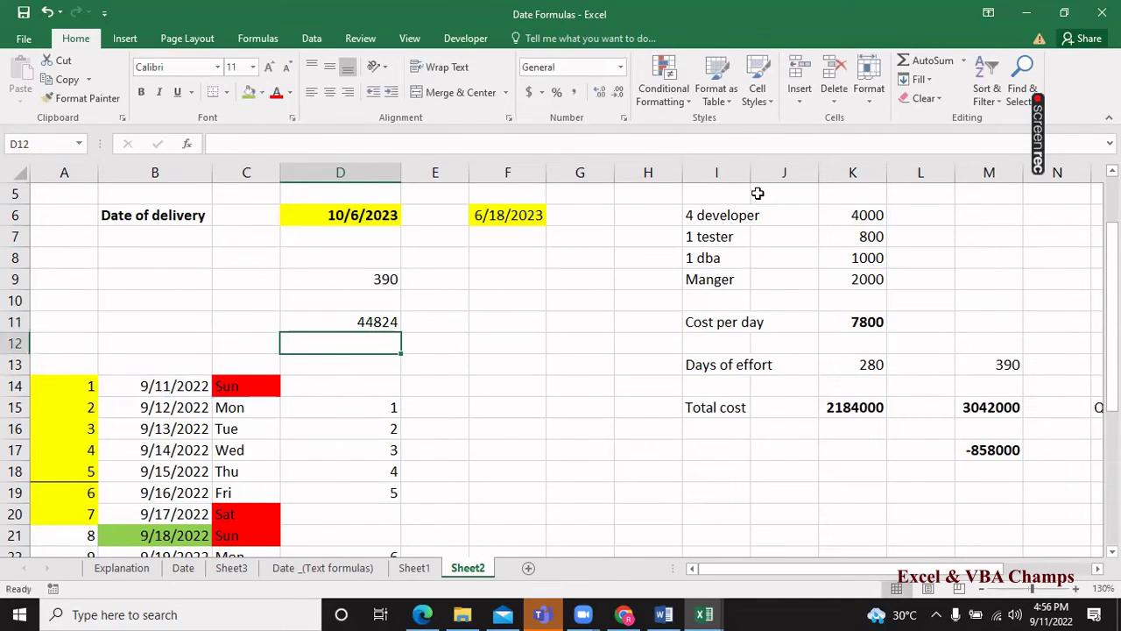
Format D11 as Short Date so it shows 9/20/2022, then find that date in the list.
{"action": "key", "text": "Up"}
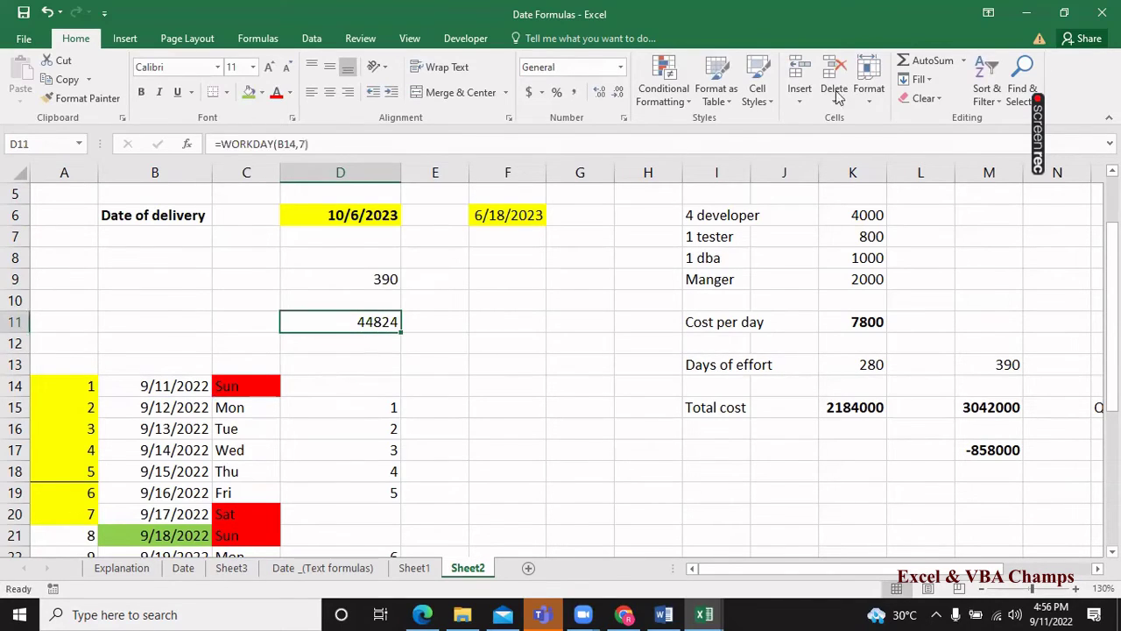
{"action": "left_click", "coordinate": [620, 68]}
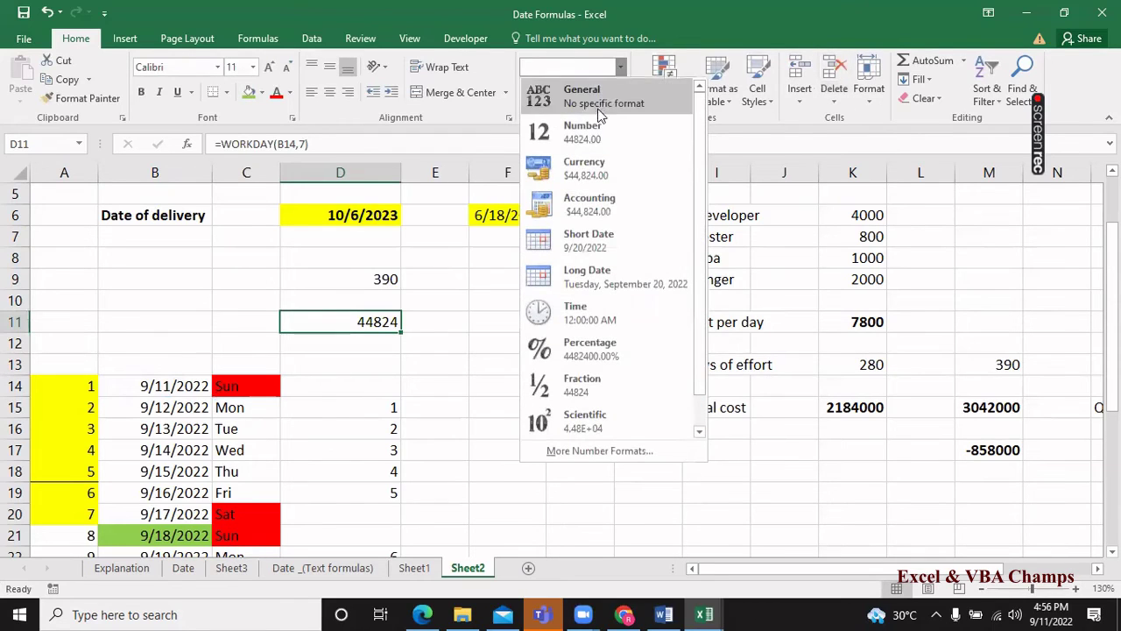
{"action": "left_click", "coordinate": [595, 234]}
{"action": "key", "text": "Down"}
{"action": "key", "text": "Down"}
{"action": "key", "text": "Down"}
{"action": "key", "text": "Down"}
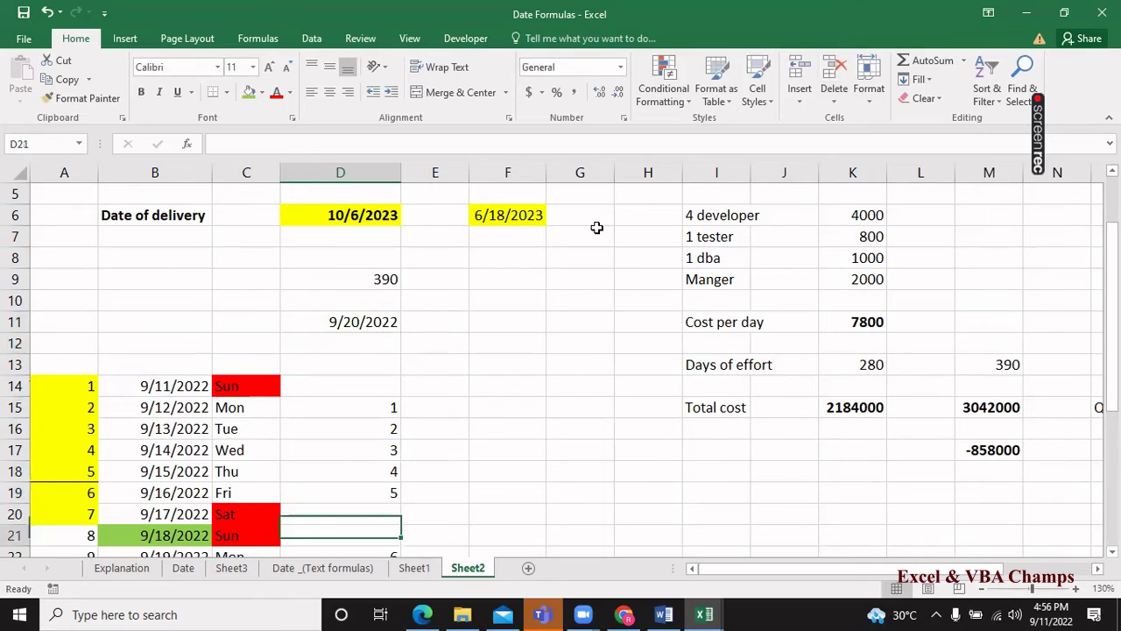
{"action": "key", "text": "Down"}
{"action": "key", "text": "Down"}
{"action": "key", "text": "Down"}
{"action": "key", "text": "Left"}
{"action": "key", "text": "Left"}
{"action": "key", "text": "Up"}
{"action": "key", "text": "Up"}
{"action": "key", "text": "Up"}
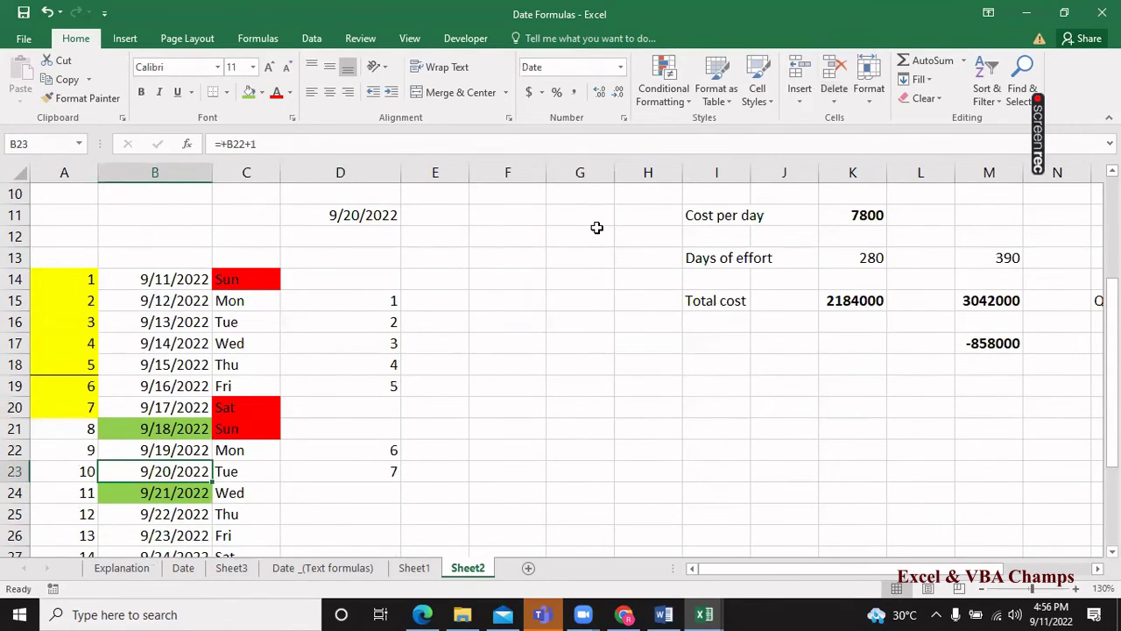
{"action": "key", "text": "Right"}
{"action": "key", "text": "Right"}
{"action": "key", "text": "Right"}
{"action": "key", "text": "Left"}
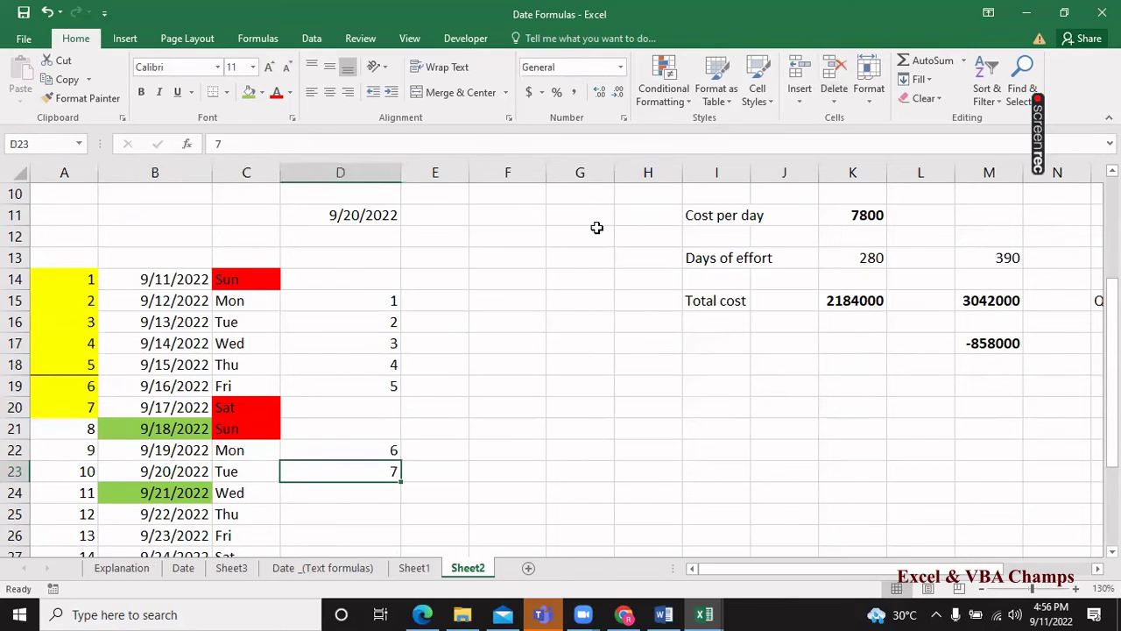
{"action": "key", "text": "Up"}
{"action": "key", "text": "Up"}
{"action": "key", "text": "Up"}
{"action": "key", "text": "Up"}
{"action": "key", "text": "Up"}
{"action": "key", "text": "Up"}
{"action": "key", "text": "Up"}
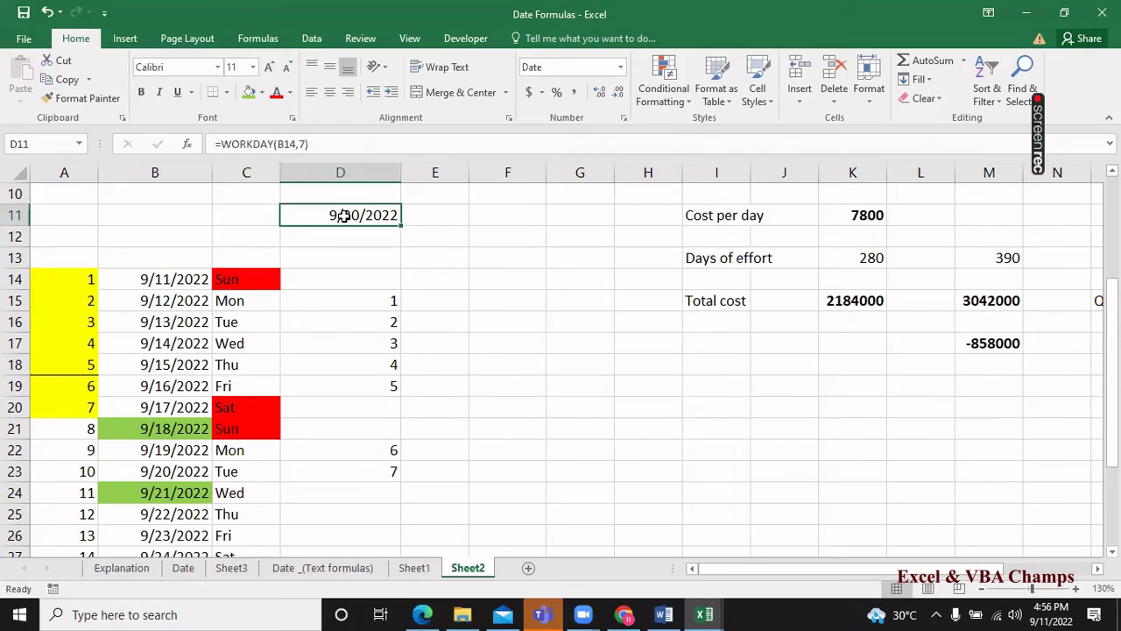
{"action": "key", "text": "Down"}
{"action": "key", "text": "Down"}
{"action": "key", "text": "Down"}
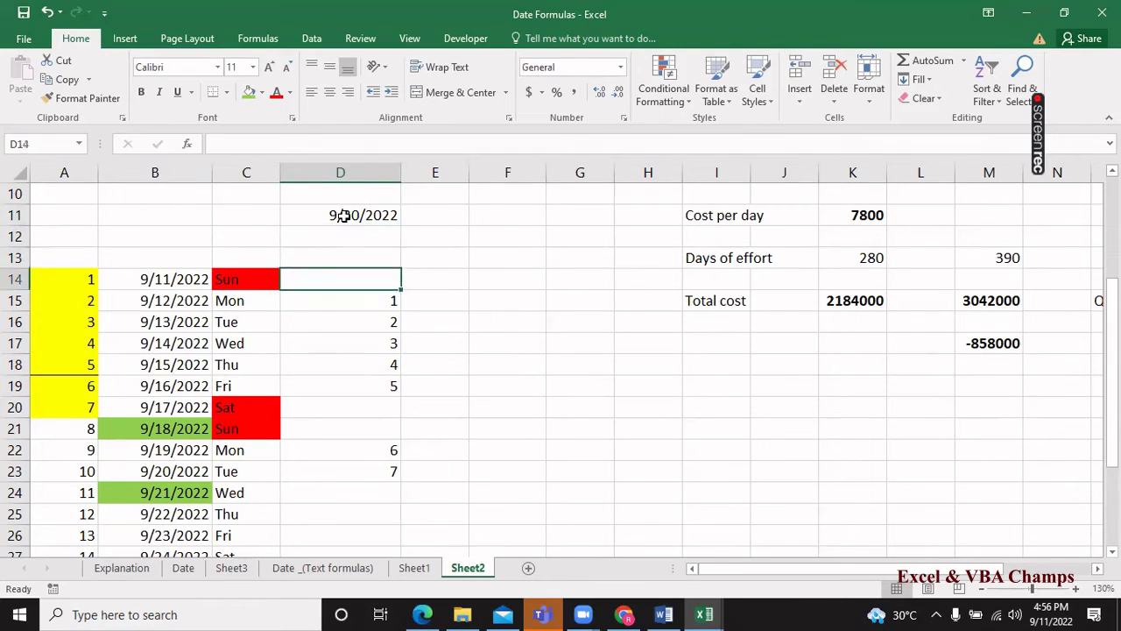
{"action": "key", "text": "Down"}
{"action": "key", "text": "Down"}
{"action": "key", "text": "Left"}
{"action": "key", "text": "Left"}
{"action": "key", "text": "Down"}
{"action": "key", "text": "Down"}
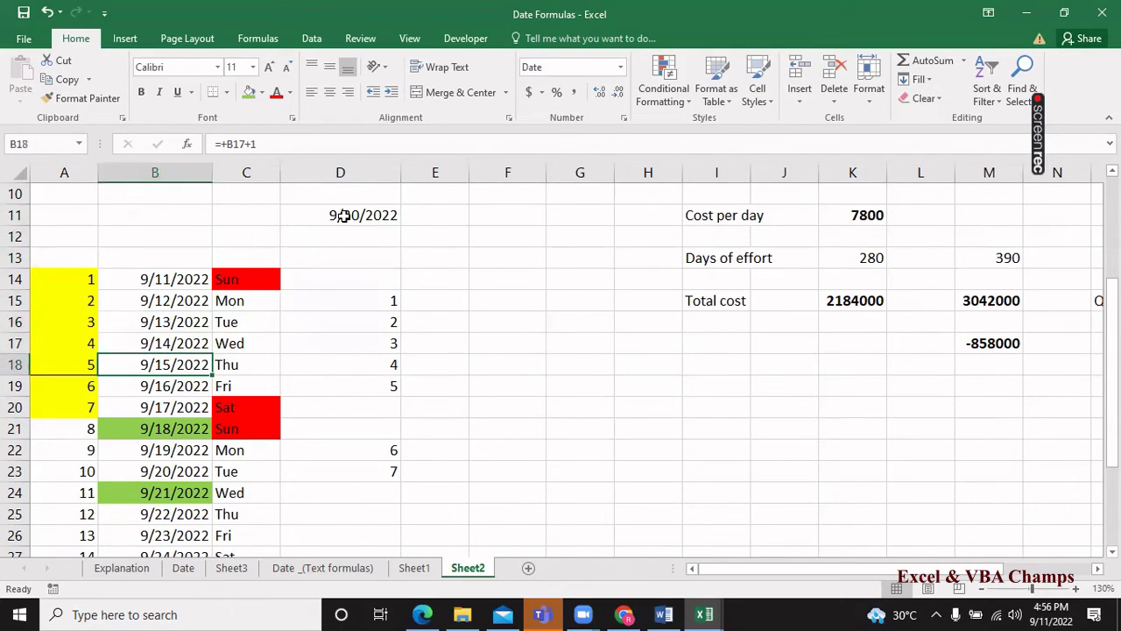
{"action": "key", "text": "Up"}
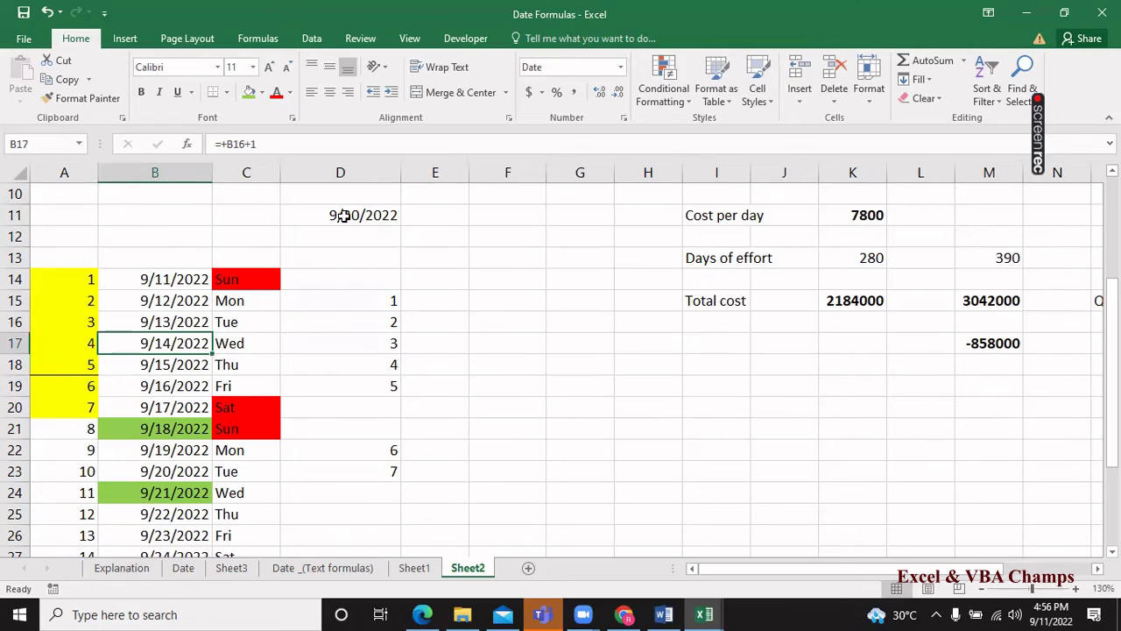
Shade the 9/14/2022 date cell light gold and copy it.
{"action": "left_click", "coordinate": [262, 91]}
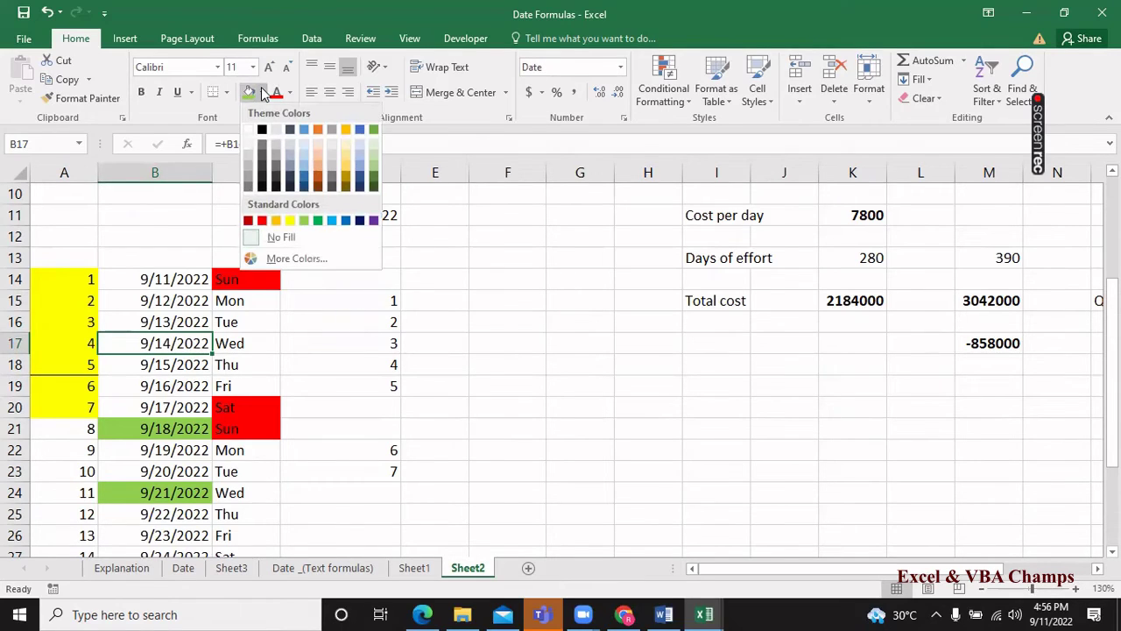
{"action": "left_click", "coordinate": [347, 172]}
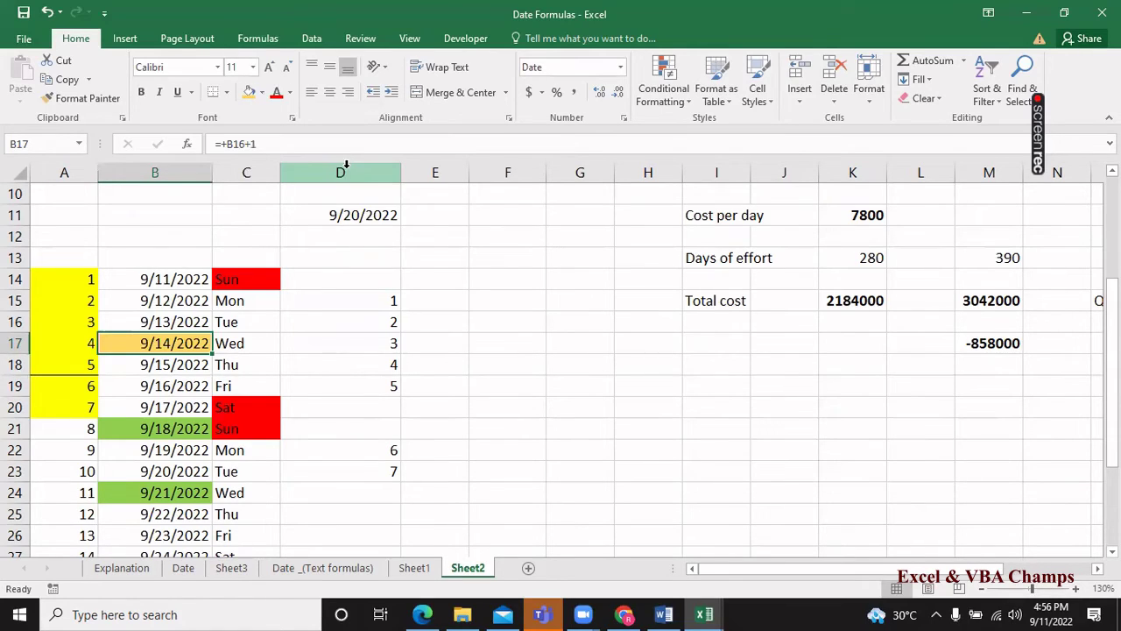
{"action": "key", "text": "ctrl+c"}
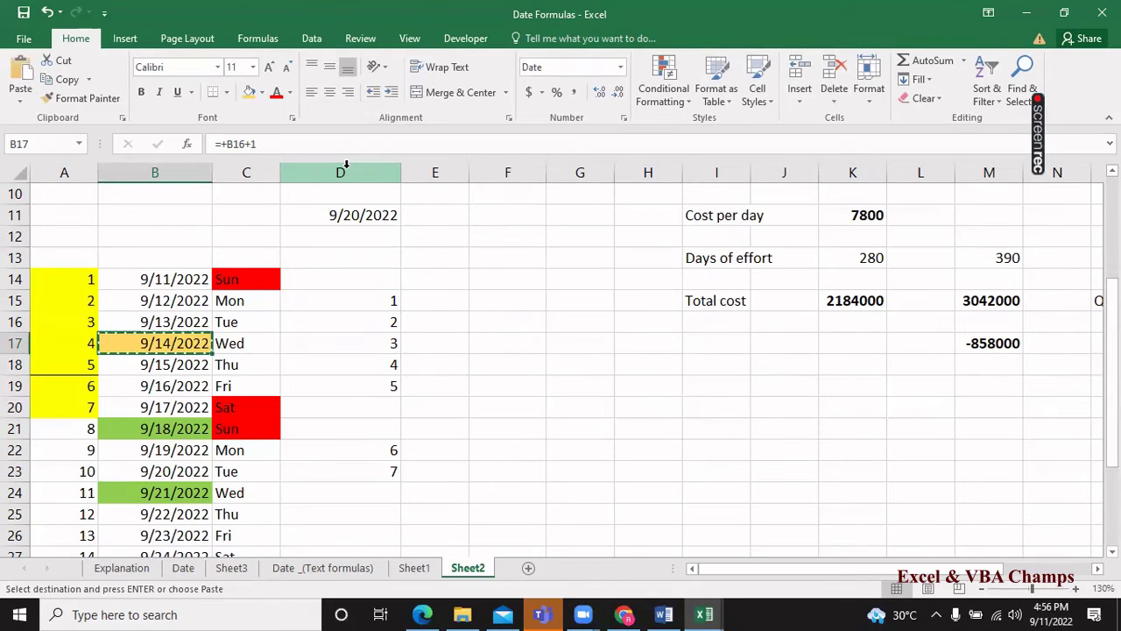
Paste the date's value into F11 and format it as Short Date (9/14/2022).
{"action": "key", "text": "Right"}
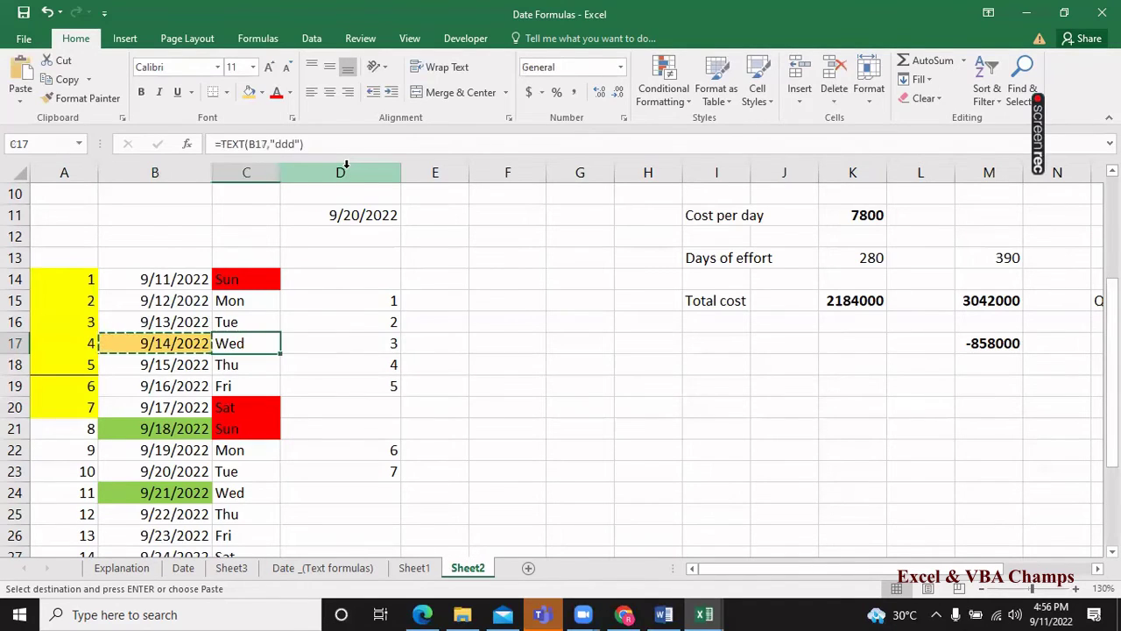
{"action": "key", "text": "Right"}
{"action": "key", "text": "Right"}
{"action": "key", "text": "Up"}
{"action": "key", "text": "Up"}
{"action": "key", "text": "Up"}
{"action": "key", "text": "Up"}
{"action": "key", "text": "Up"}
{"action": "key", "text": "Right"}
{"action": "key", "text": "Up"}
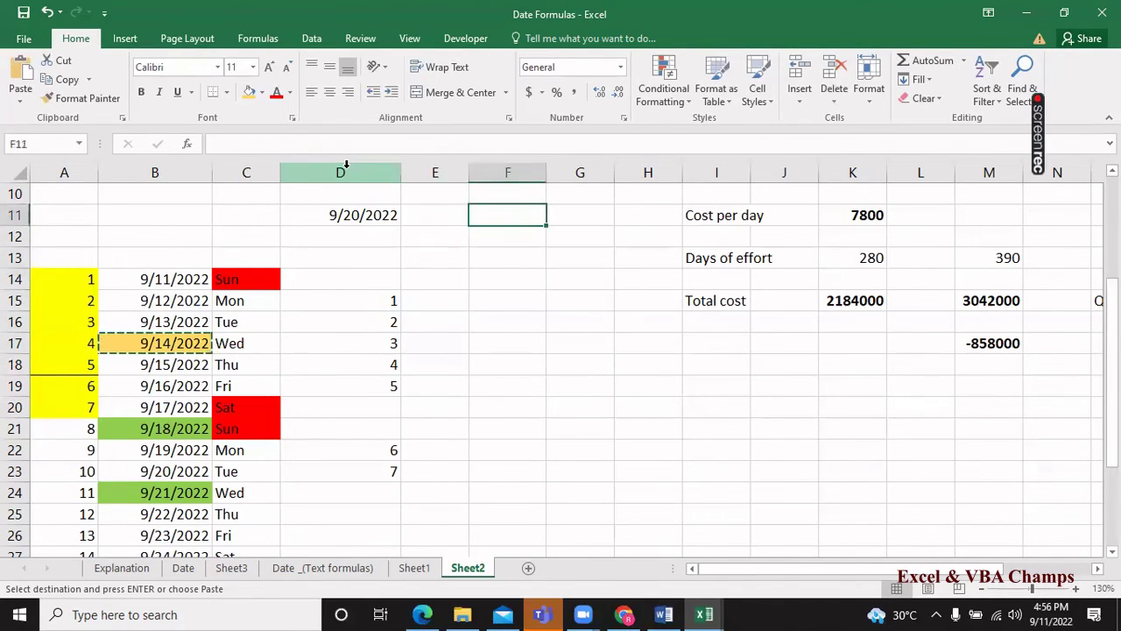
{"action": "right_click", "coordinate": [499, 217]}
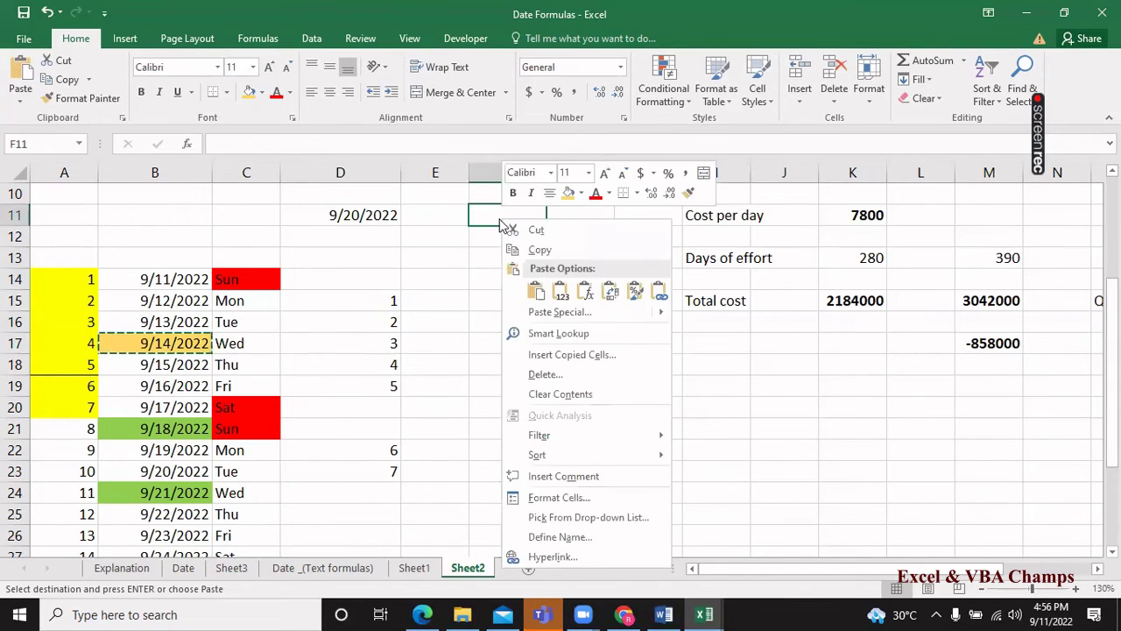
{"action": "key", "text": "v"}
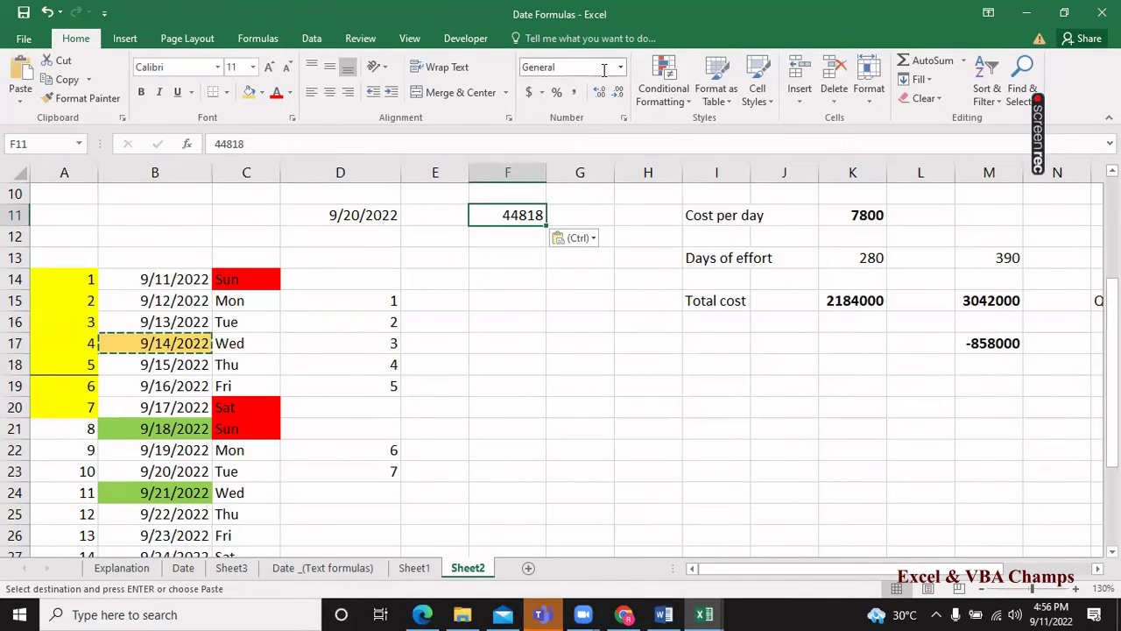
{"action": "left_click", "coordinate": [620, 67]}
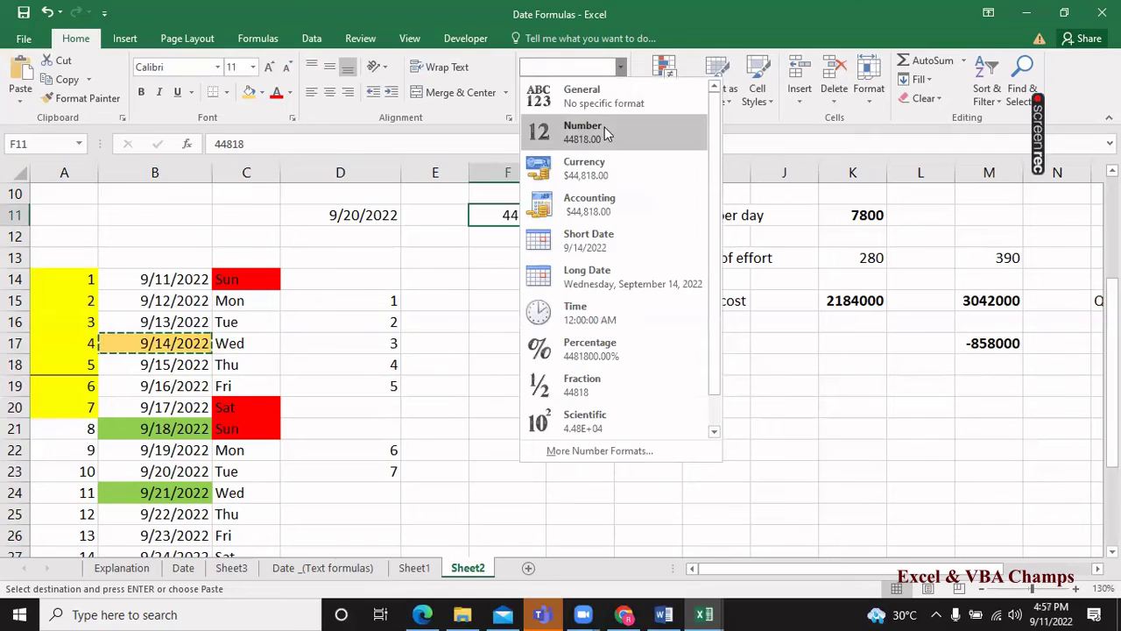
{"action": "left_click", "coordinate": [580, 238]}
{"action": "key", "text": "Left"}
{"action": "key", "text": "Left"}
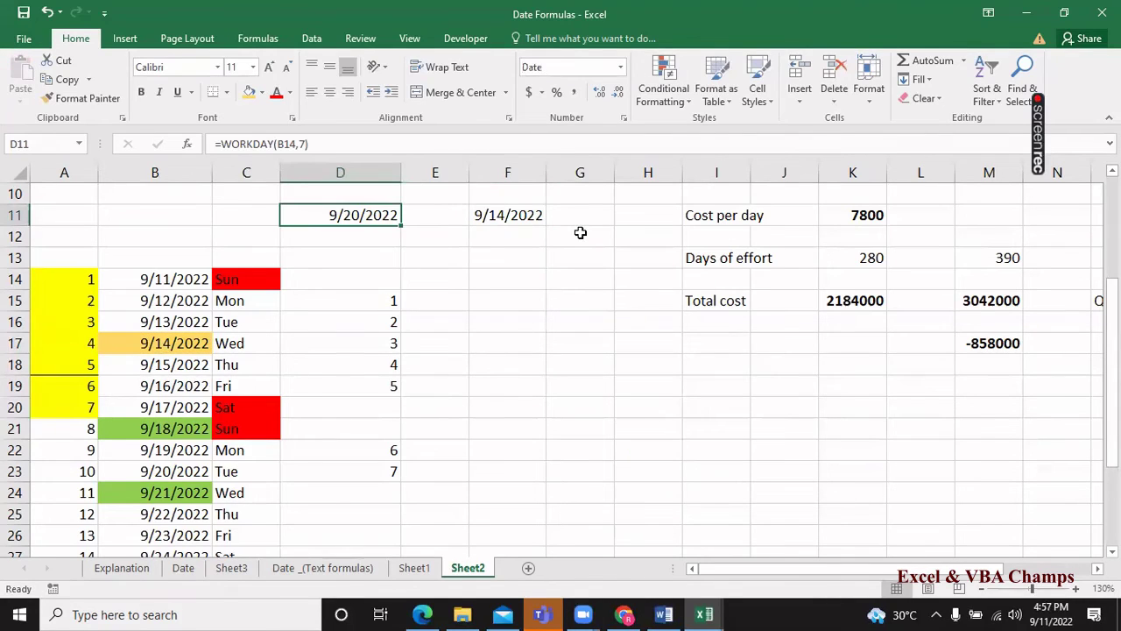
Enter =WORKDAY(B14,7,F11) in D11 so 9/14/2022 is excluded as a holiday.
{"action": "type", "text": "=WO"}
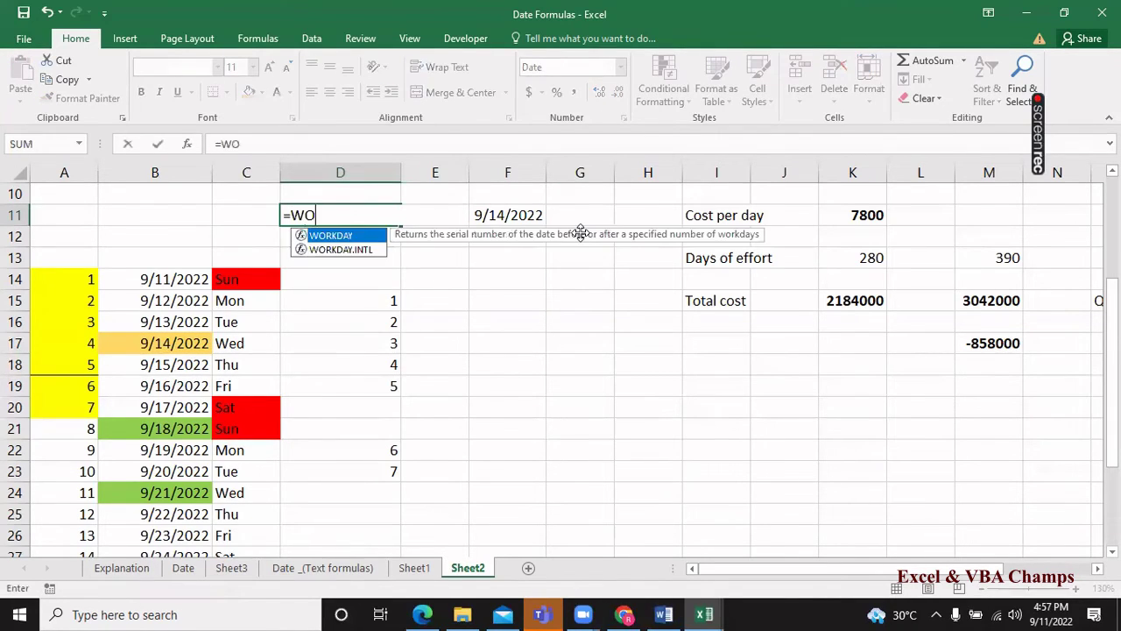
{"action": "type", "text": "RK"}
{"action": "key", "text": "Tab"}
{"action": "key", "text": "Down"}
{"action": "key", "text": "Down"}
{"action": "key", "text": "Left"}
{"action": "key", "text": "Down"}
{"action": "key", "text": "Left"}
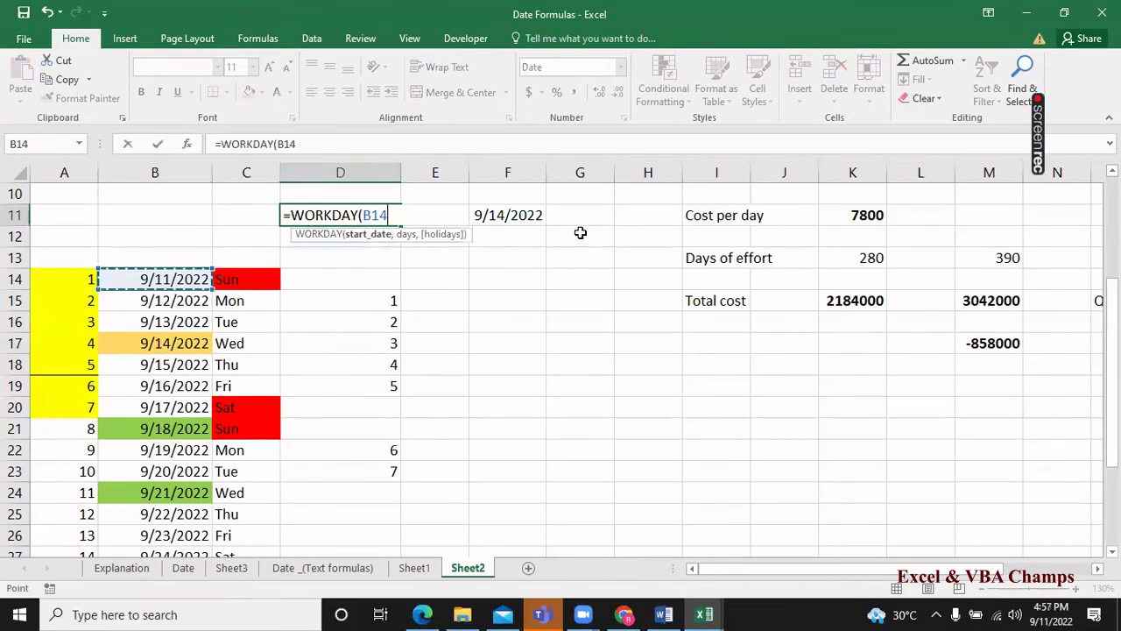
{"action": "type", "text": "M"}
{"action": "type", "text": ","}
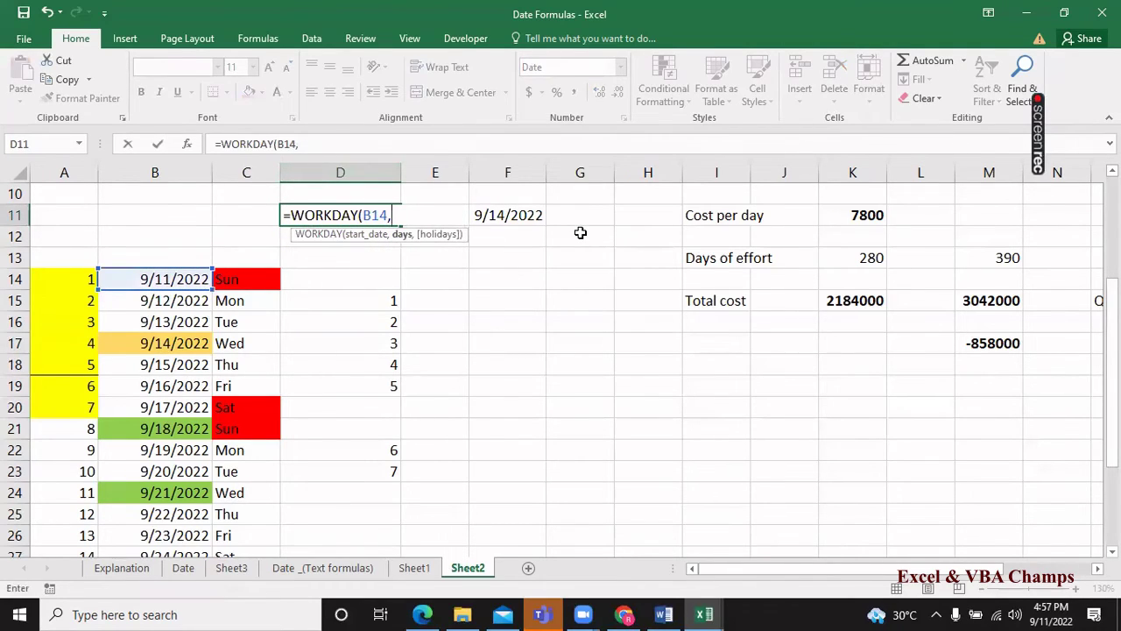
{"action": "type", "text": "7,"}
{"action": "key", "text": "Right"}
{"action": "key", "text": "Right"}
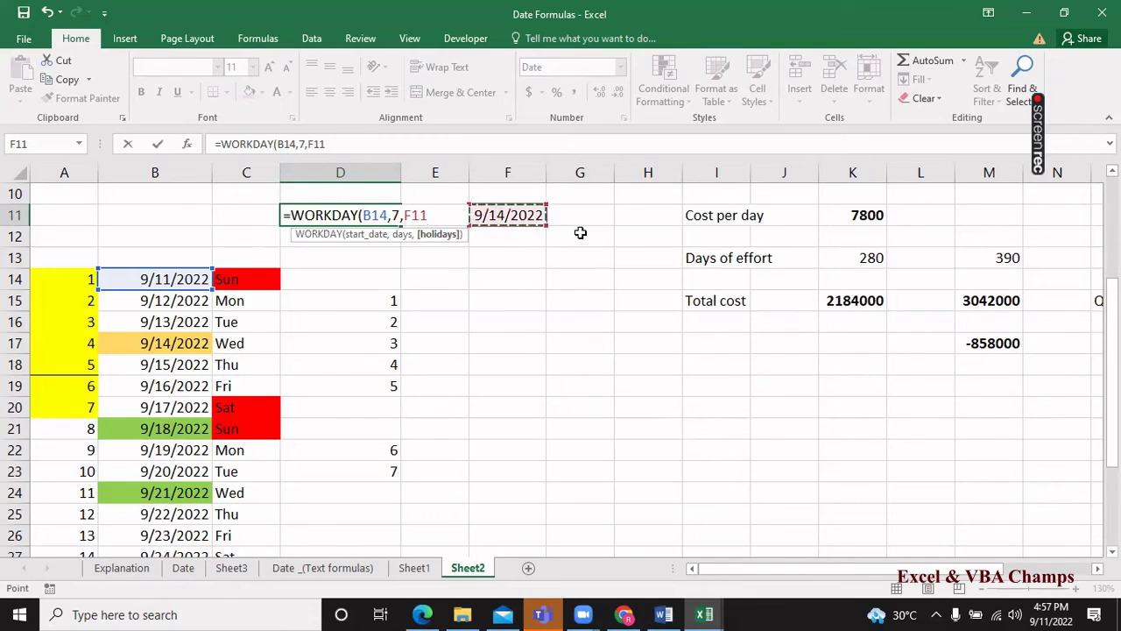
{"action": "key", "text": "shift+Down"}
{"action": "key", "text": "shift+Down"}
{"action": "key", "text": "shift+Down"}
{"action": "key", "text": "shift+Down"}
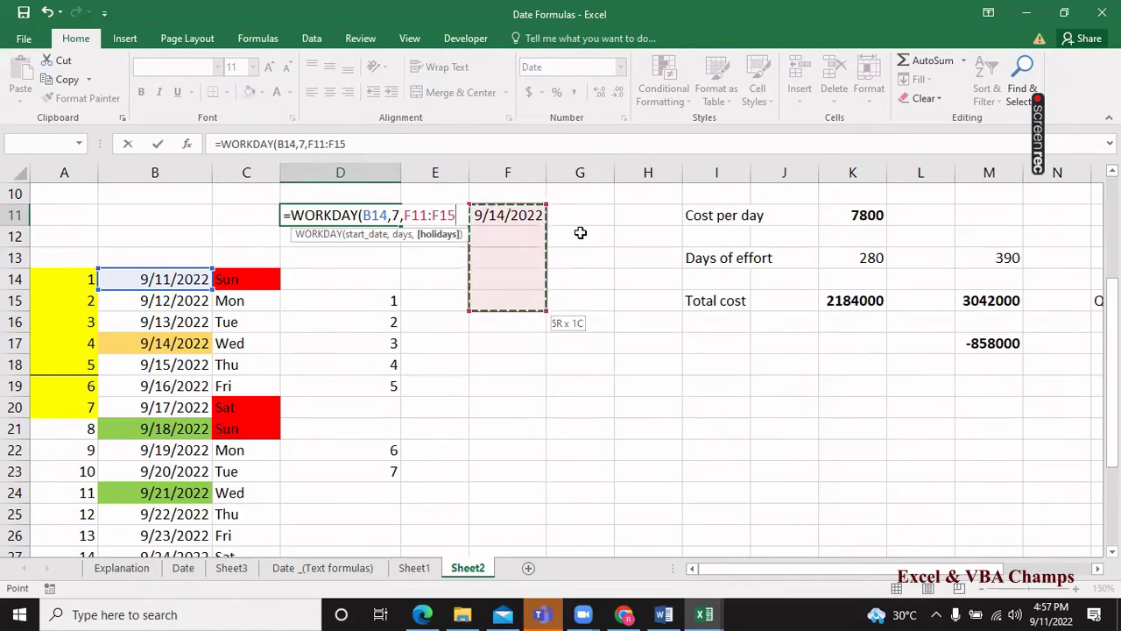
{"action": "key", "text": "shift+Up"}
{"action": "key", "text": "shift+Up"}
{"action": "key", "text": "shift+Up"}
{"action": "key", "text": "shift+Up"}
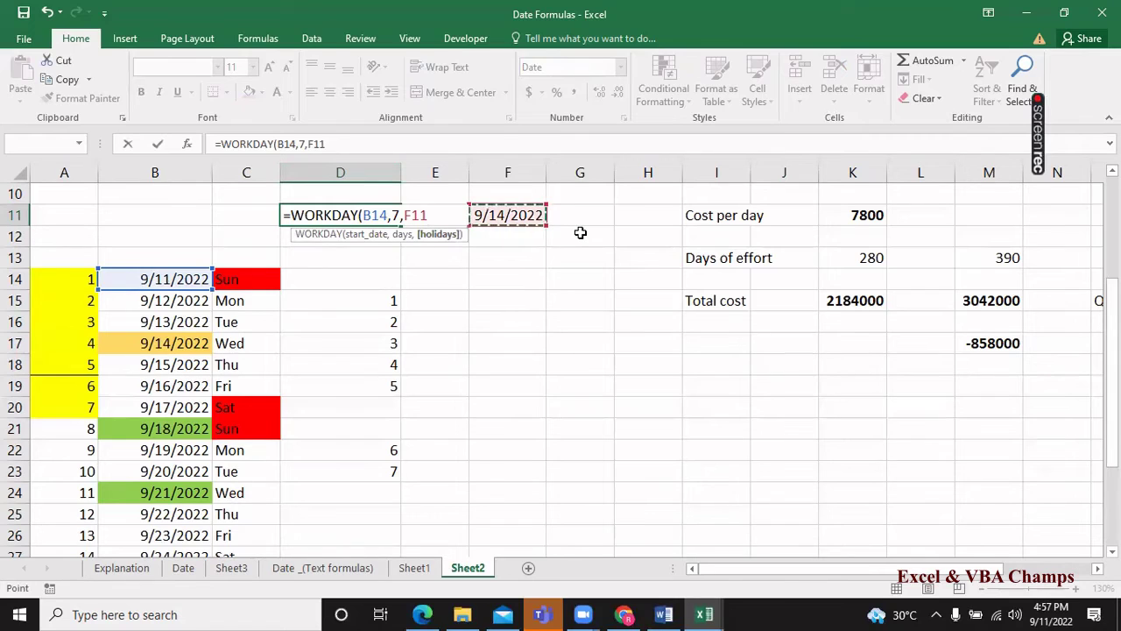
{"action": "type", "text": ")"}
{"action": "key", "text": "Return"}
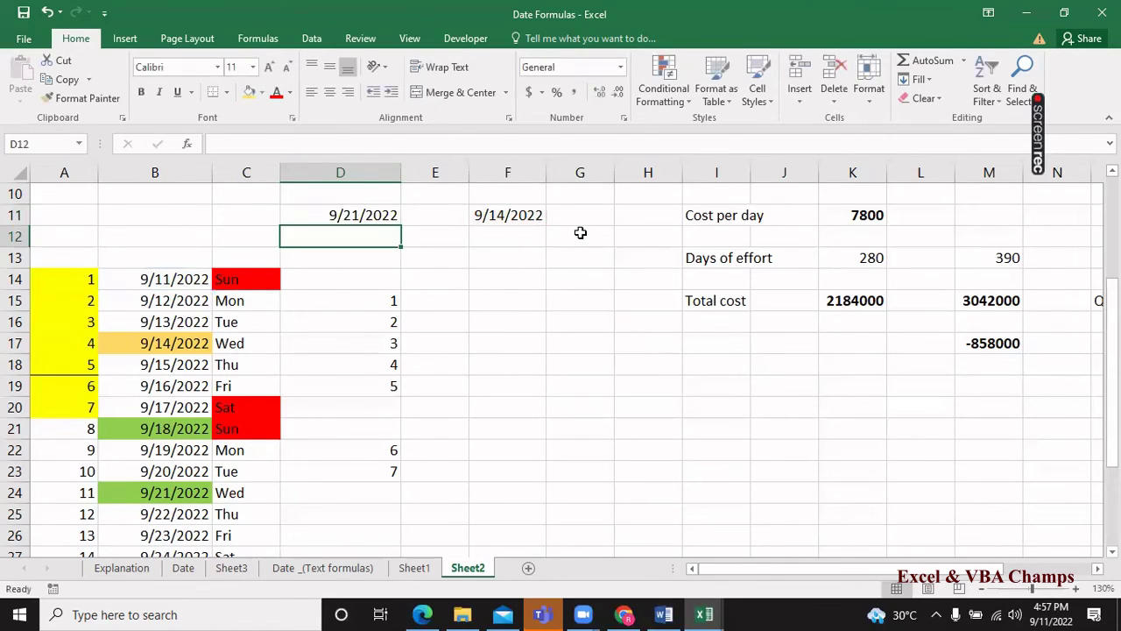
Verify the 9/21/2022 result against the date list's day names, then move to the other sheets.
{"action": "key", "text": "Up"}
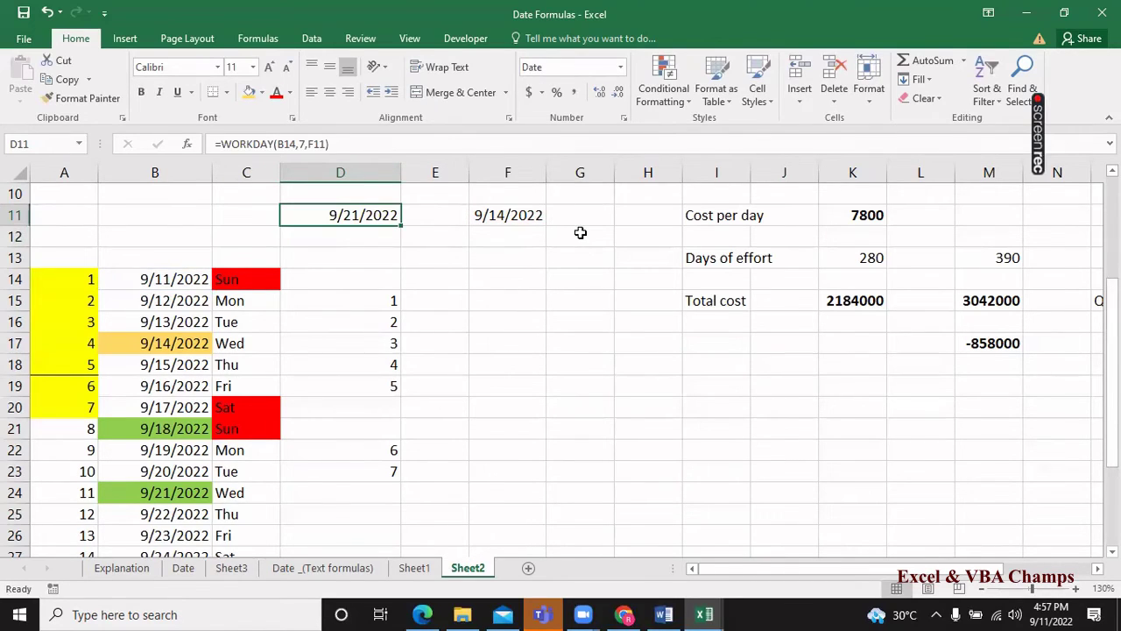
{"action": "key", "text": "Down"}
{"action": "key", "text": "Down"}
{"action": "key", "text": "Down"}
{"action": "key", "text": "Down"}
{"action": "key", "text": "Down"}
{"action": "key", "text": "Down"}
{"action": "key", "text": "Down"}
{"action": "key", "text": "Down"}
{"action": "key", "text": "Down"}
{"action": "key", "text": "Down"}
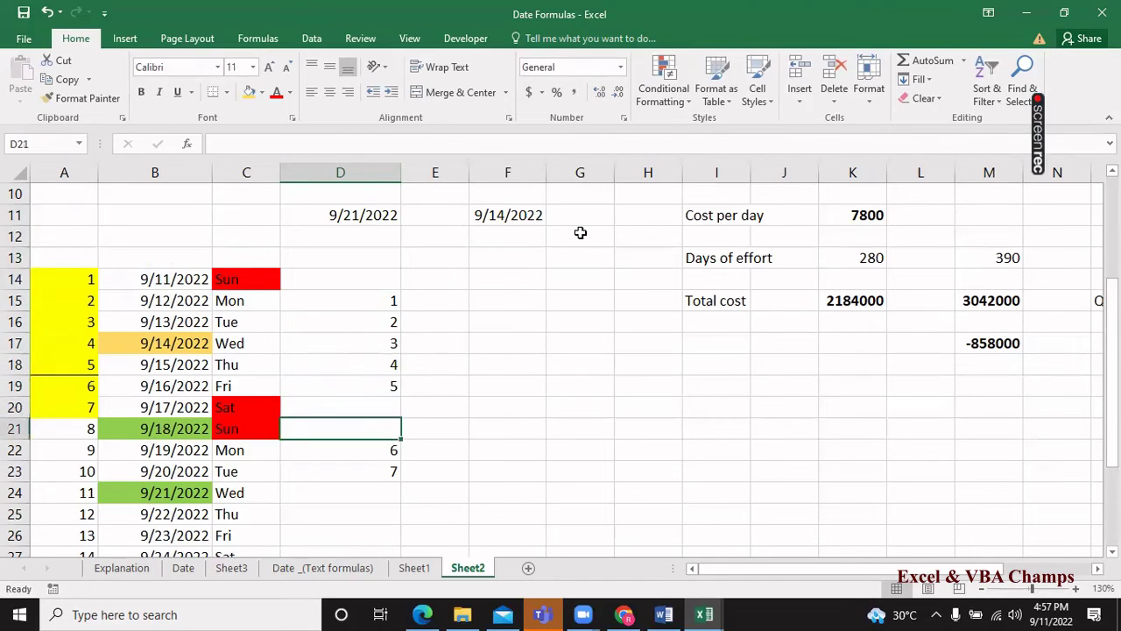
{"action": "key", "text": "Left"}
{"action": "key", "text": "Left"}
{"action": "key", "text": "Down"}
{"action": "key", "text": "Down"}
{"action": "key", "text": "Down"}
{"action": "key", "text": "Right"}
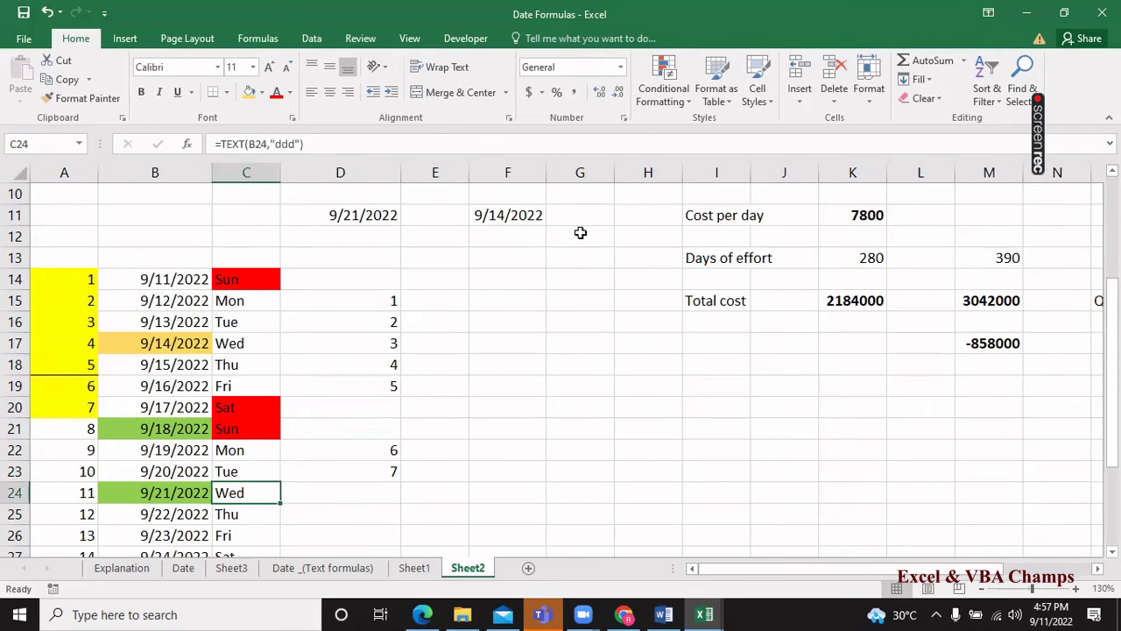
{"action": "key", "text": "ctrl+Page_Up"}
{"action": "key", "text": "ctrl+Page_Up"}
On the Explanation sheet, add a bold WORKDAY label in C39.
{"action": "key", "text": "ctrl+Page_Up"}
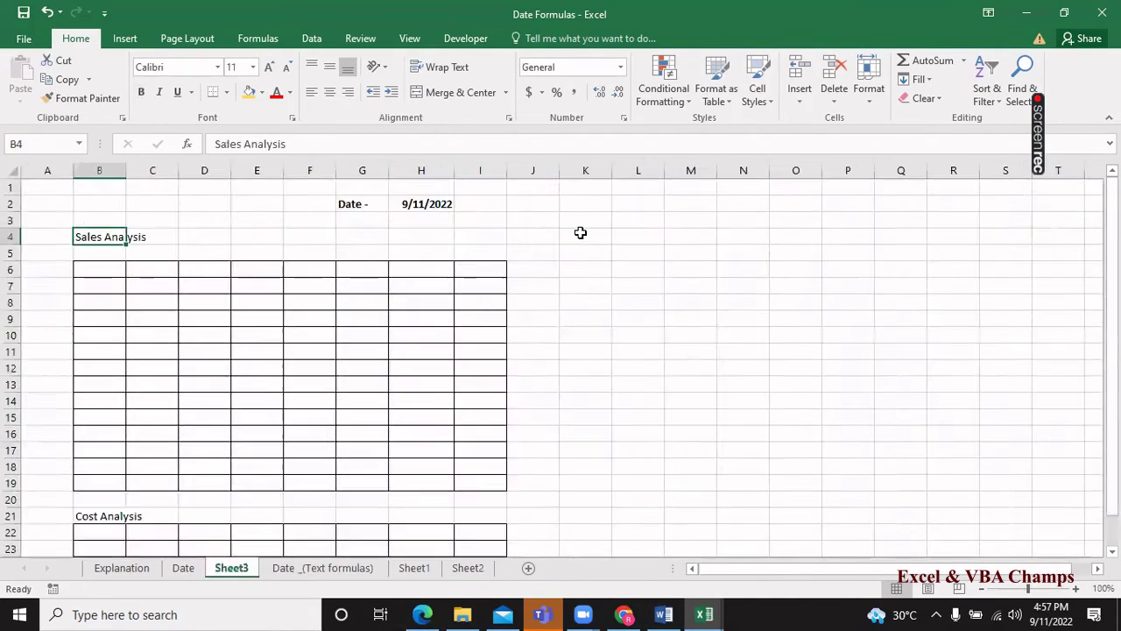
{"action": "key", "text": "ctrl+Page_Up"}
{"action": "key", "text": "ctrl+Page_Up"}
{"action": "key", "text": "Down"}
{"action": "key", "text": "Down"}
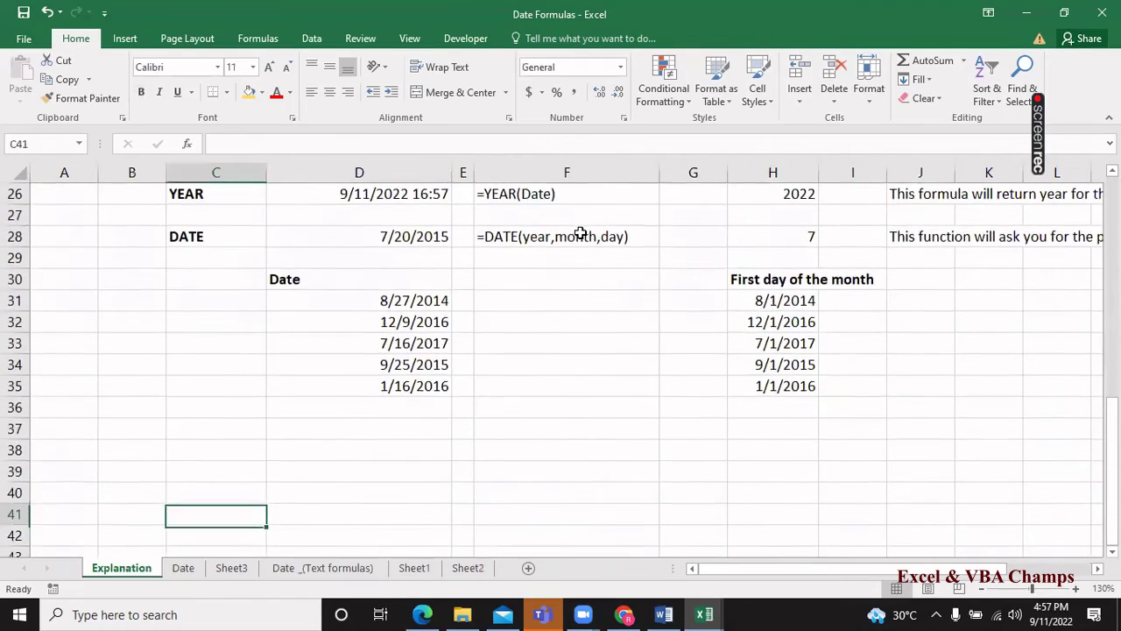
{"action": "key", "text": "Up"}
{"action": "key", "text": "Up"}
{"action": "type", "text": "w"}
{"action": "key", "text": "BackSpace"}
{"action": "type", "text": "WORK"}
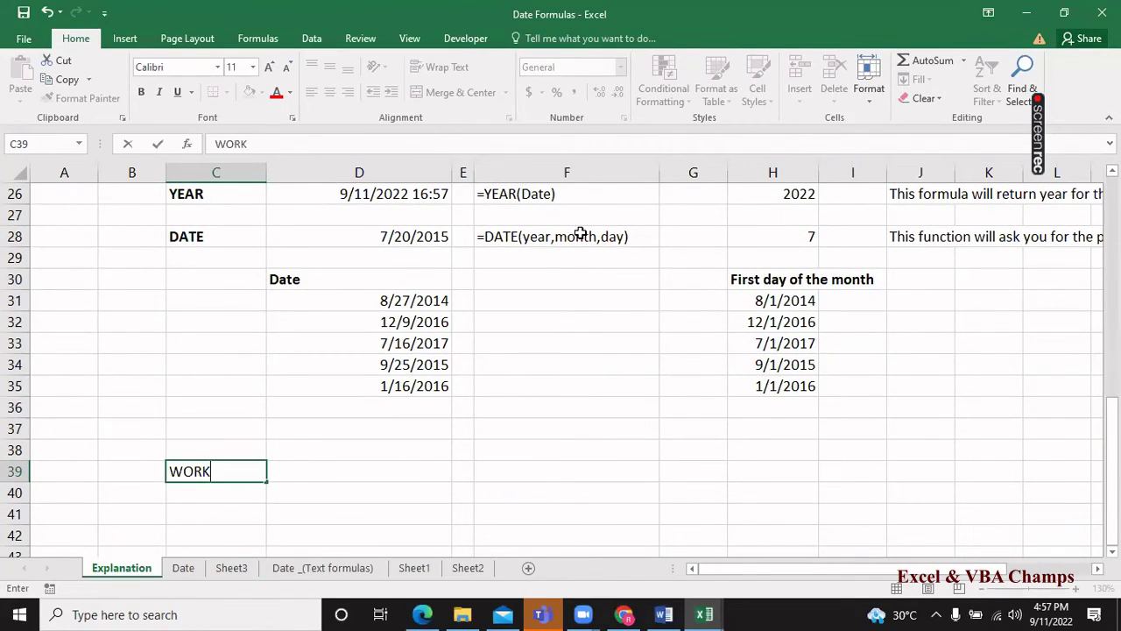
{"action": "type", "text": "DAY"}
{"action": "key", "text": "Return"}
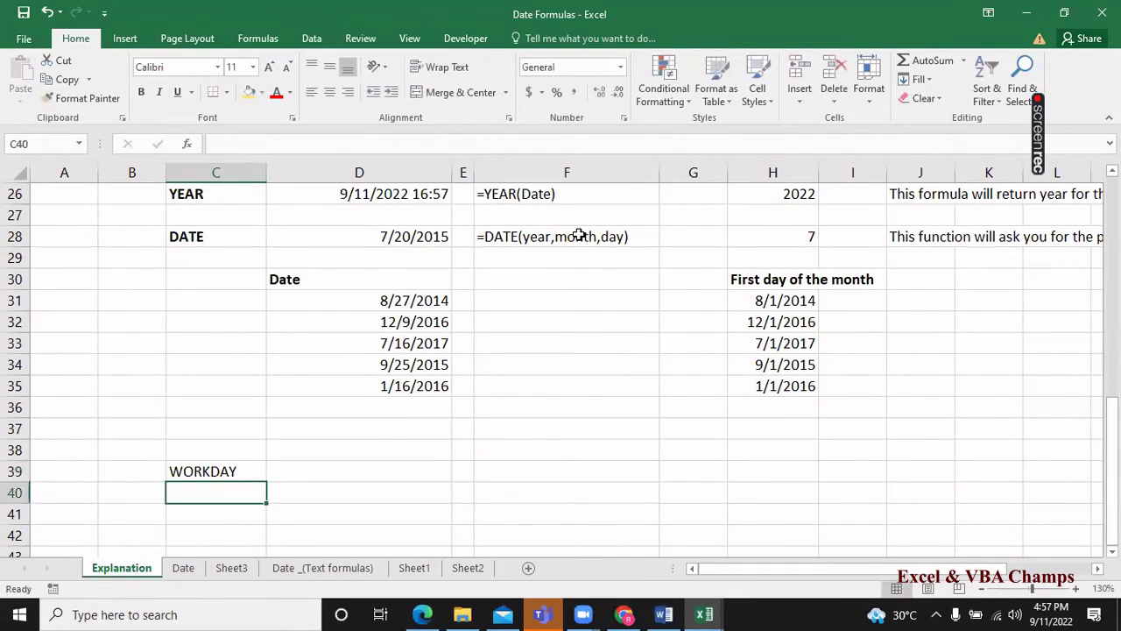
{"action": "key", "text": "Up"}
{"action": "key", "text": "Right"}
{"action": "key", "text": "Left"}
{"action": "key", "text": "ctrl+b"}
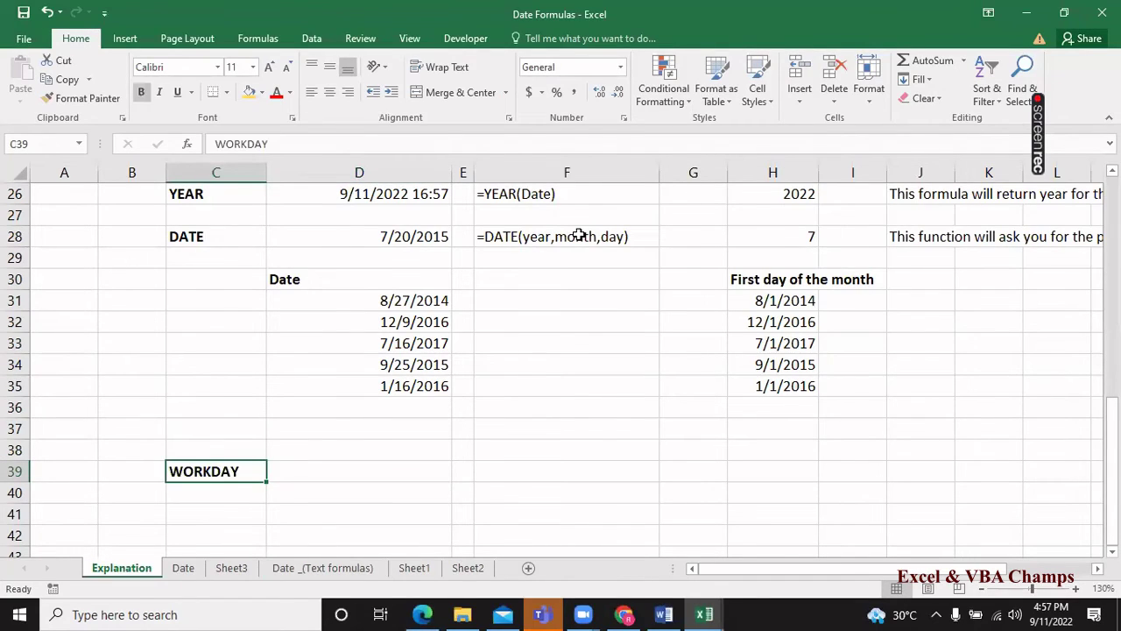
{"action": "key", "text": "Right"}
{"action": "key", "text": "Right"}
{"action": "key", "text": "Right"}
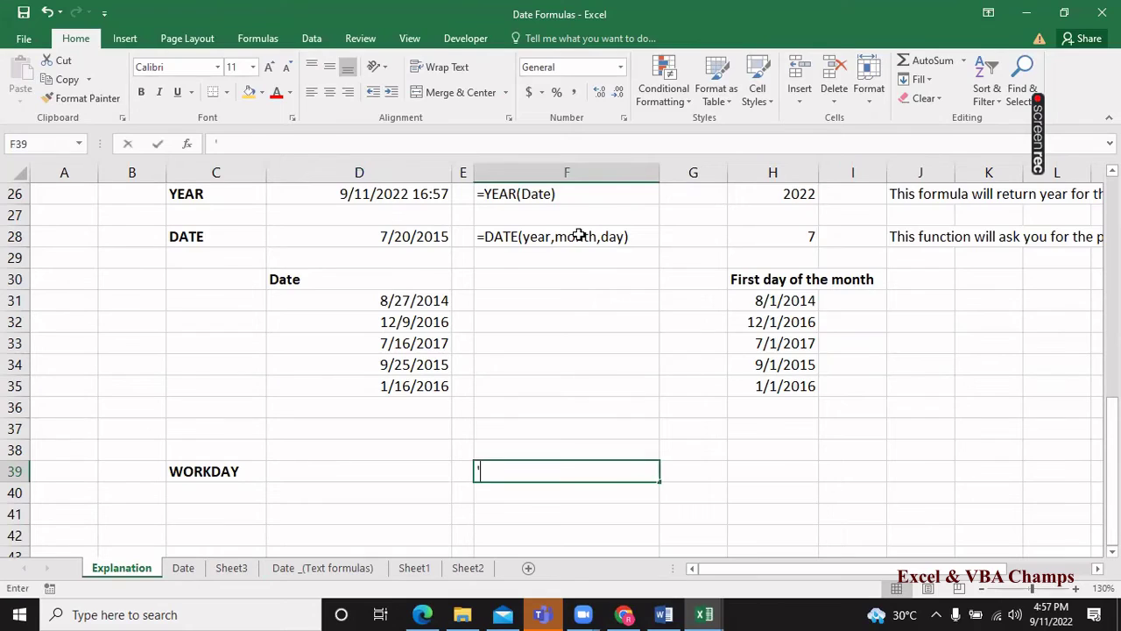
Begin the text '=WORKDAY(start_date, in F39, checking the DATE syntax note in F28 unchanged.
{"action": "type", "text": "'W"}
{"action": "key", "text": "BackSpace"}
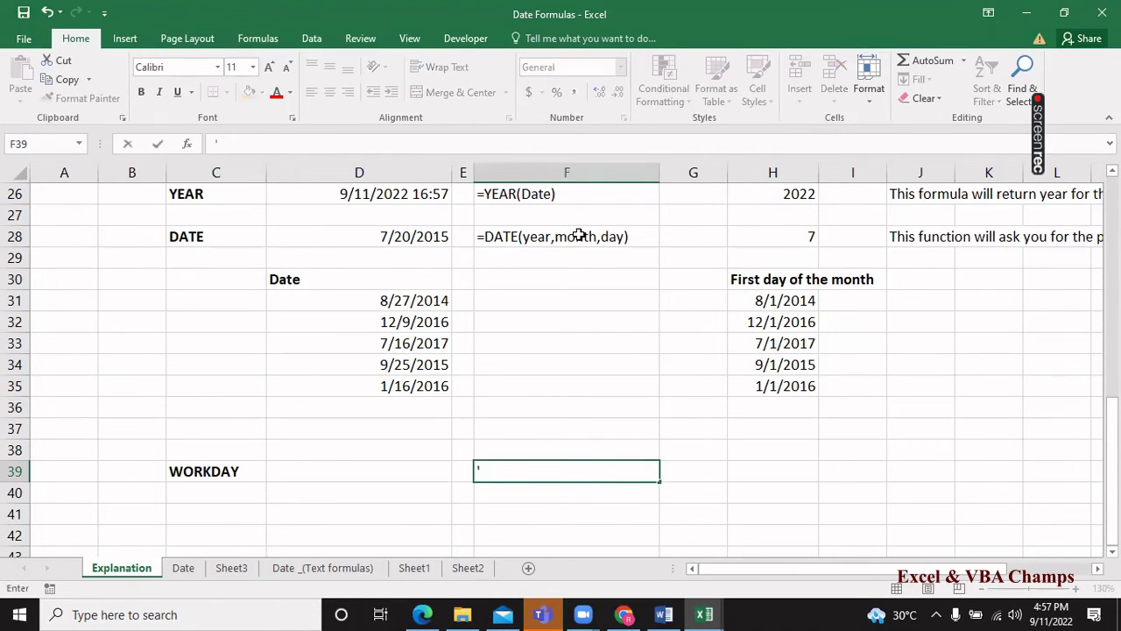
{"action": "type", "text": "=WORKDAY"}
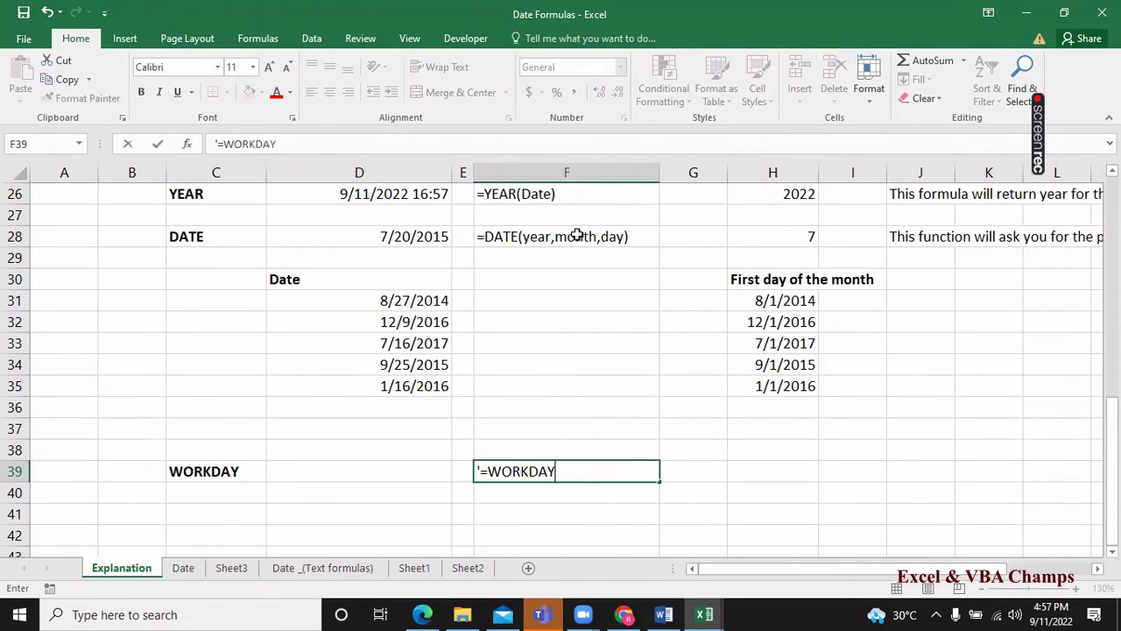
{"action": "type", "text": "("}
{"action": "type", "text": "start"}
{"action": "type", "text": "_date"}
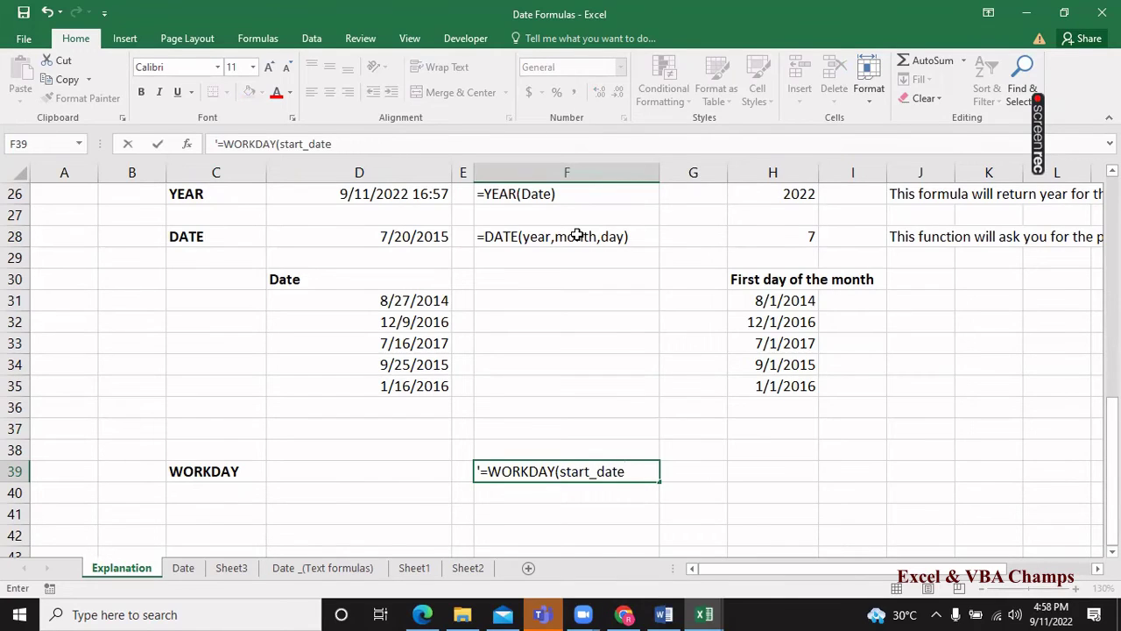
{"action": "type", "text": ","}
{"action": "left_click", "coordinate": [578, 235]}
{"action": "key", "text": "BackSpace"}
{"action": "type", "text": "00"}
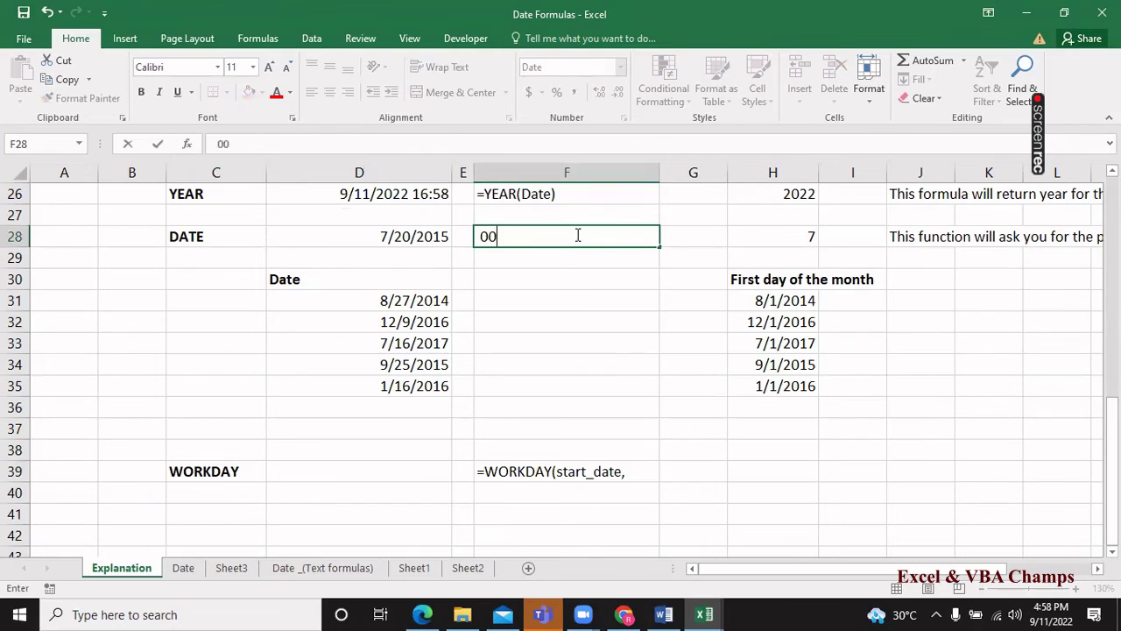
{"action": "key", "text": "BackSpace"}
{"action": "key", "text": "Escape"}
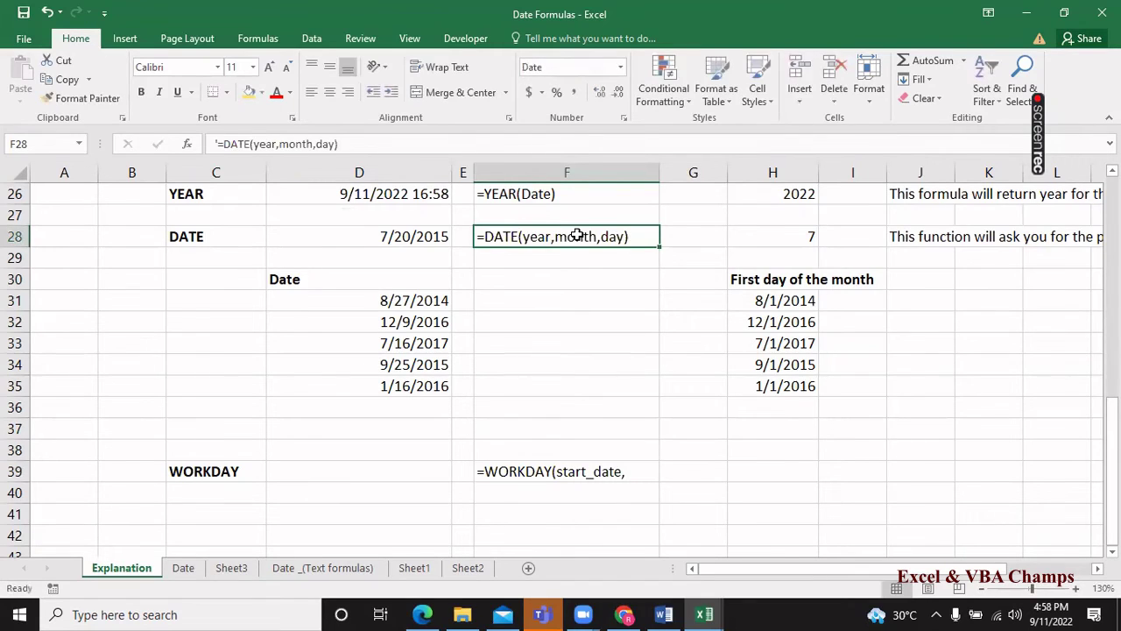
{"action": "key", "text": "Down"}
{"action": "key", "text": "Down"}
{"action": "key", "text": "Down"}
{"action": "key", "text": "Down"}
{"action": "key", "text": "Down"}
{"action": "key", "text": "Down"}
{"action": "key", "text": "Down"}
{"action": "key", "text": "Up"}
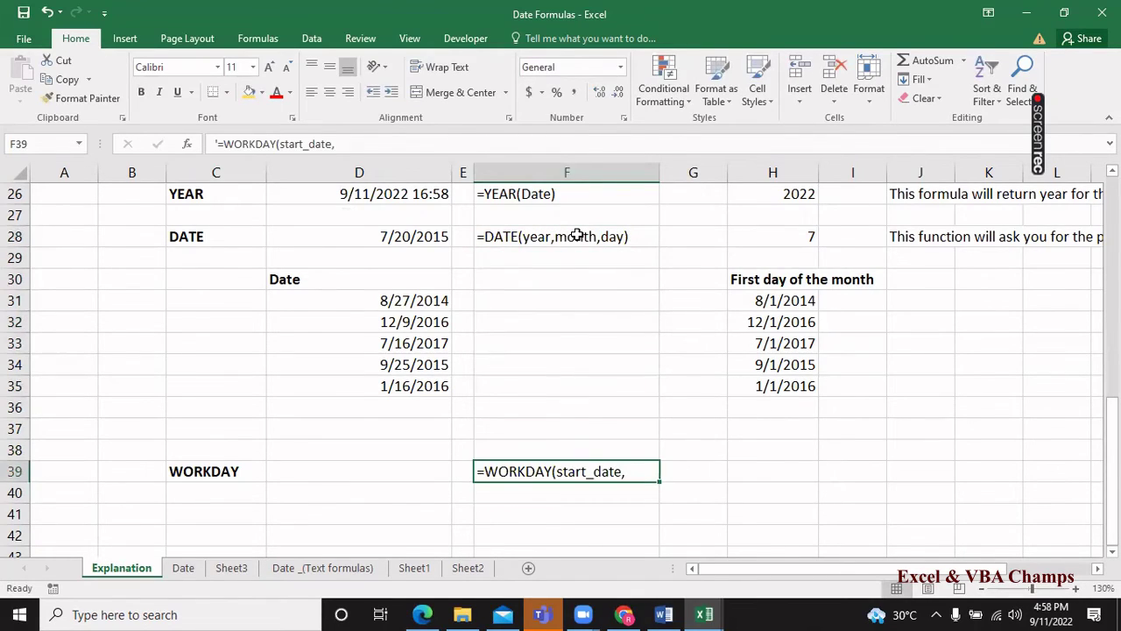
Complete F39 so it reads =WORKDAY(start_date, no of days, [holidays]).
{"action": "key", "text": "F2"}
{"action": "type", "text": "n"}
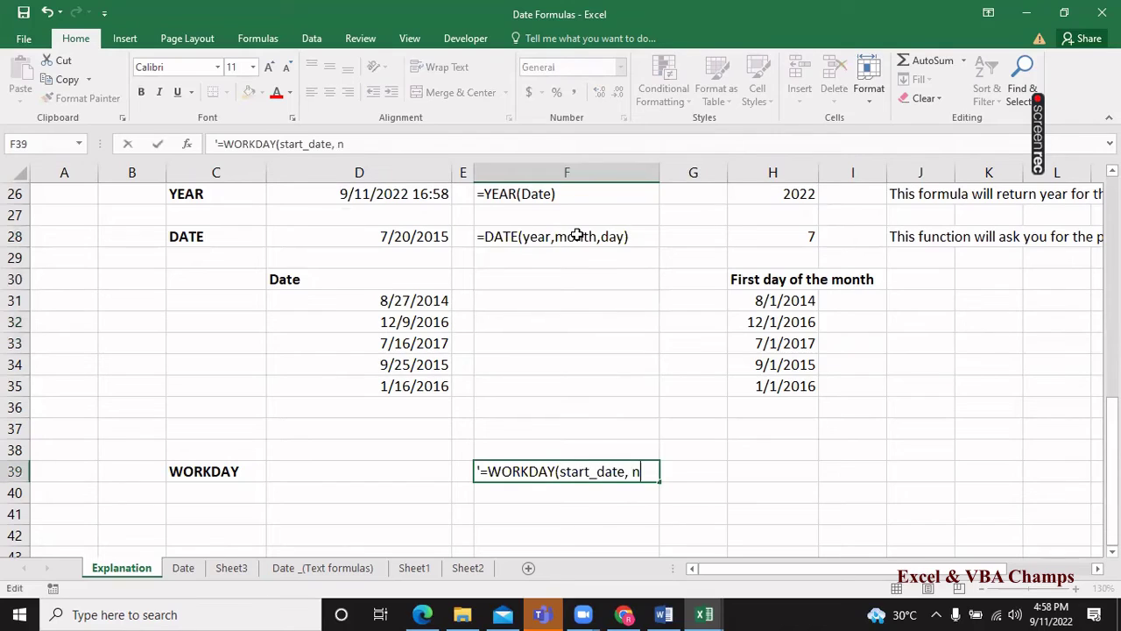
{"action": "type", "text": "o o"}
{"action": "type", "text": "f da"}
{"action": "type", "text": "ys, "}
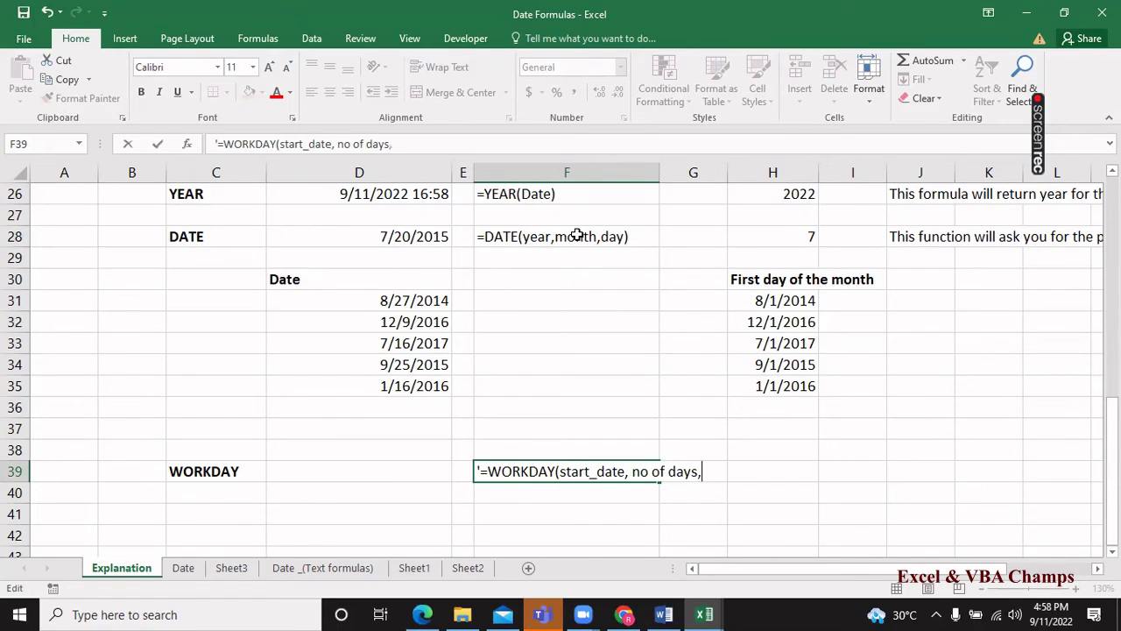
{"action": "type", "text": "["}
{"action": "type", "text": "hol"}
{"action": "type", "text": "iday"}
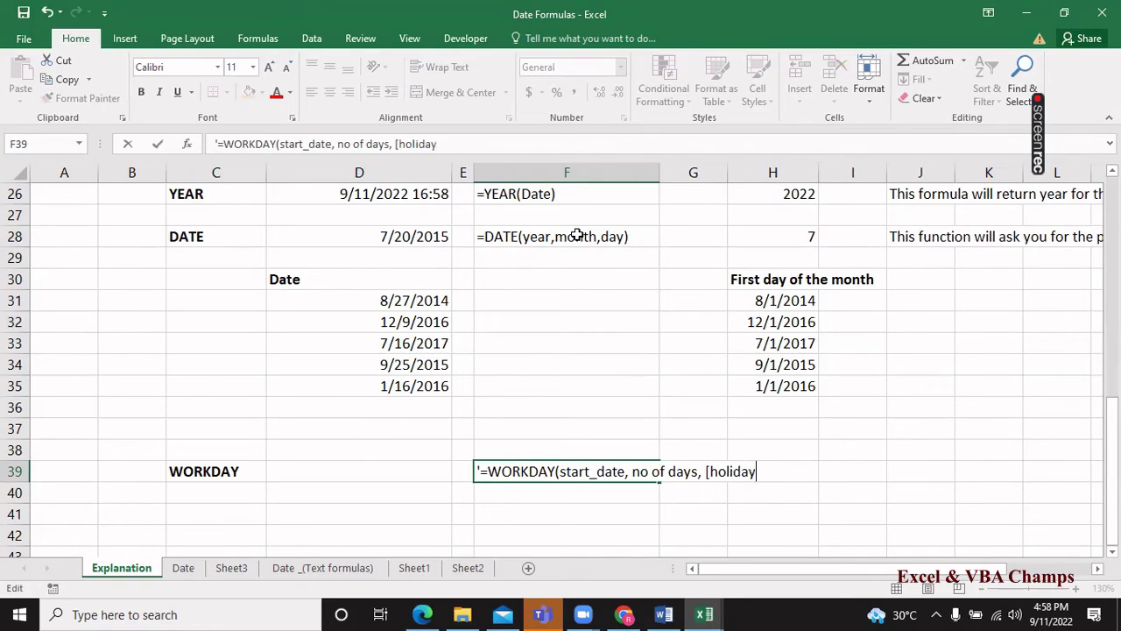
{"action": "type", "text": "s]"}
{"action": "type", "text": ")"}
{"action": "key", "text": "Return"}
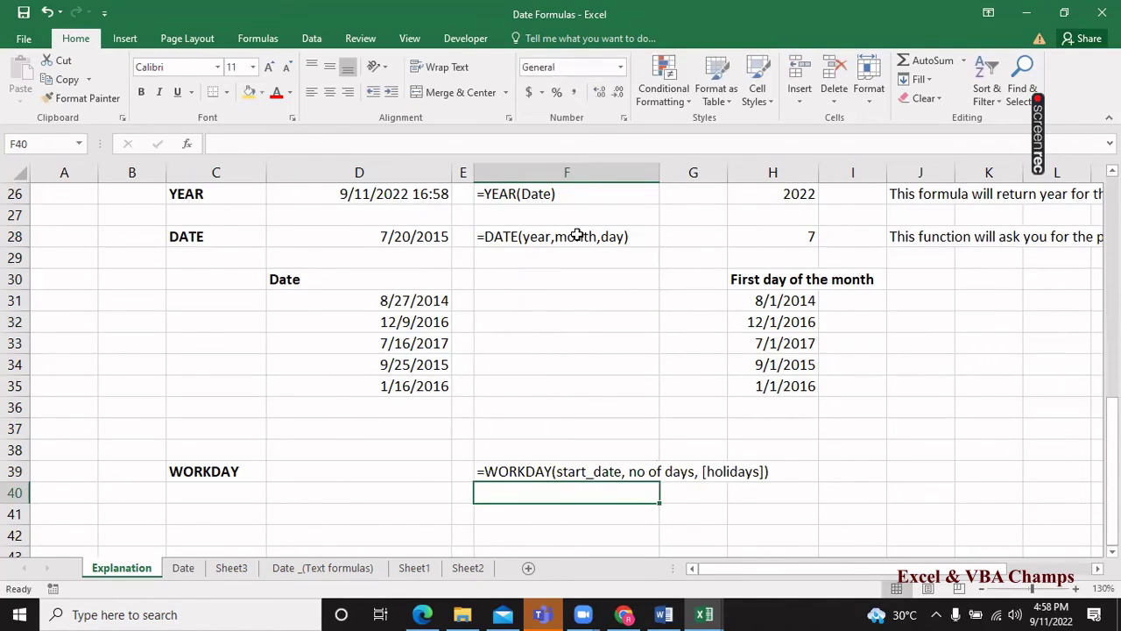
{"action": "key", "text": "Up"}
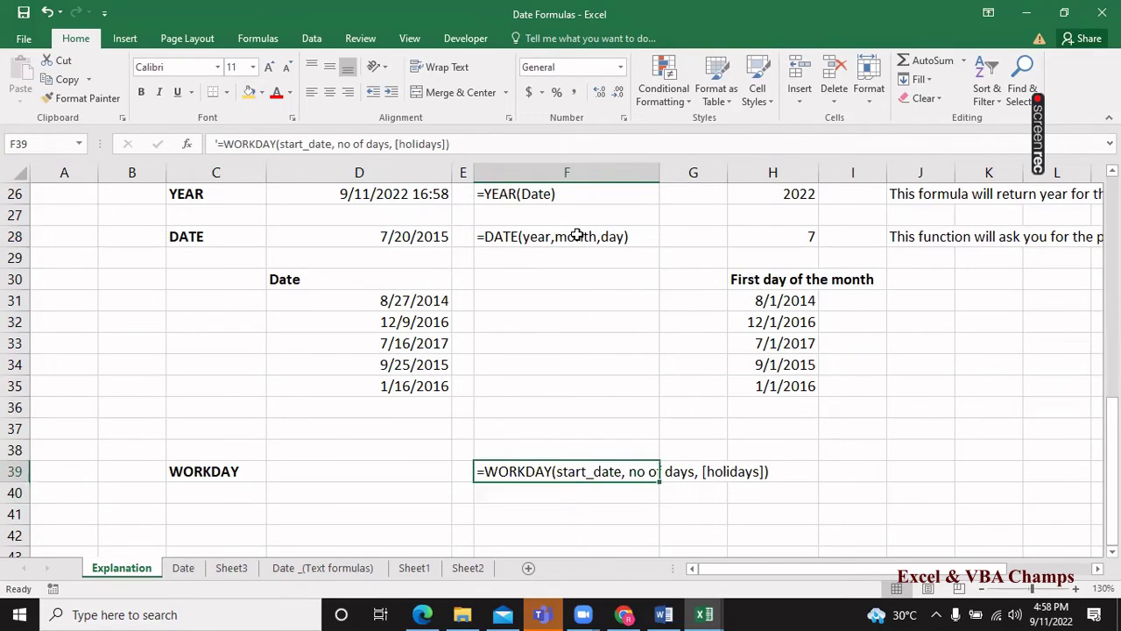
{"action": "key", "text": "Right"}
{"action": "key", "text": "Right"}
{"action": "key", "text": "Right"}
{"action": "key", "text": "Right"}
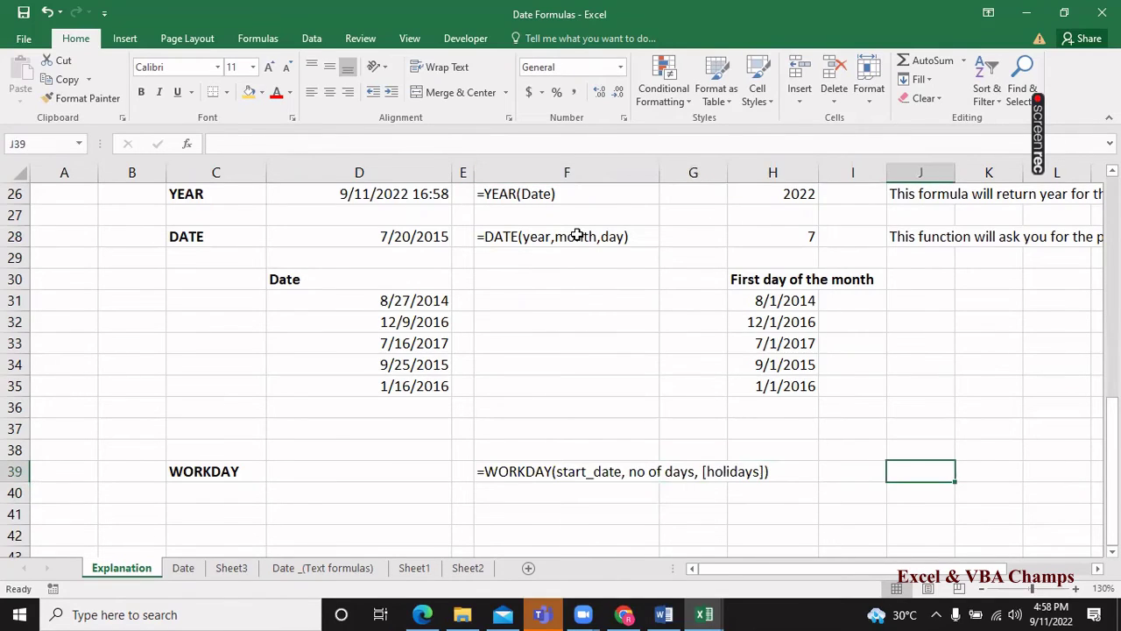
Enter a J39 note: WORKDAY takes a start date and days to add, skipping weekends and holidays.
{"action": "type", "text": "W"}
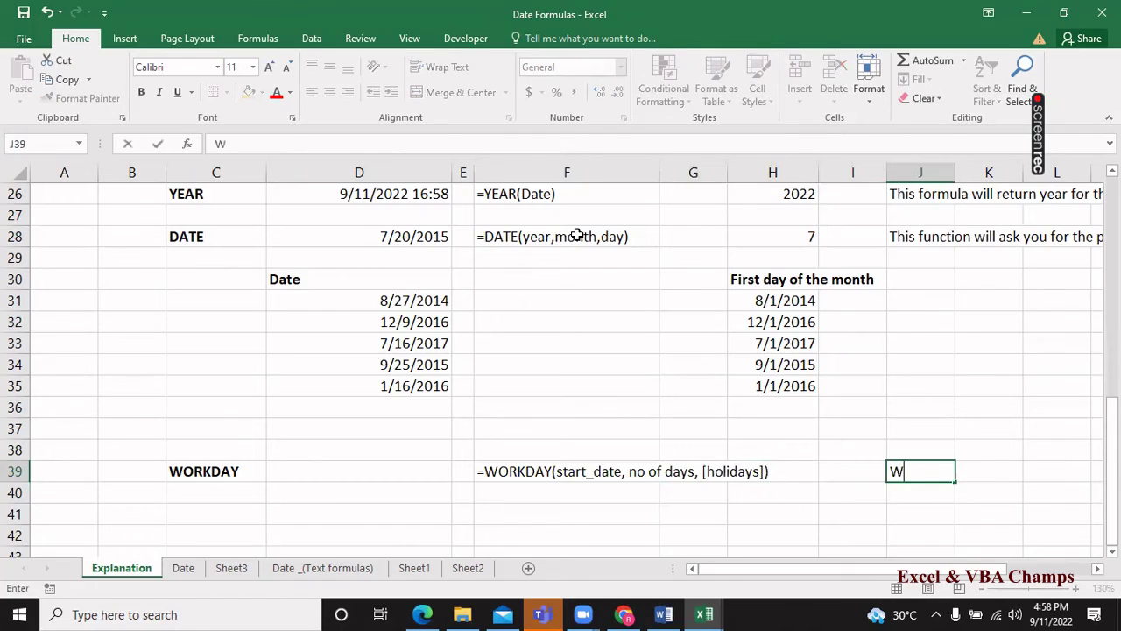
{"action": "type", "text": "ork"}
{"action": "key", "text": "BackSpace"}
{"action": "type", "text": "days fol"}
{"action": "key", "text": "BackSpace"}
{"action": "type", "text": "r"}
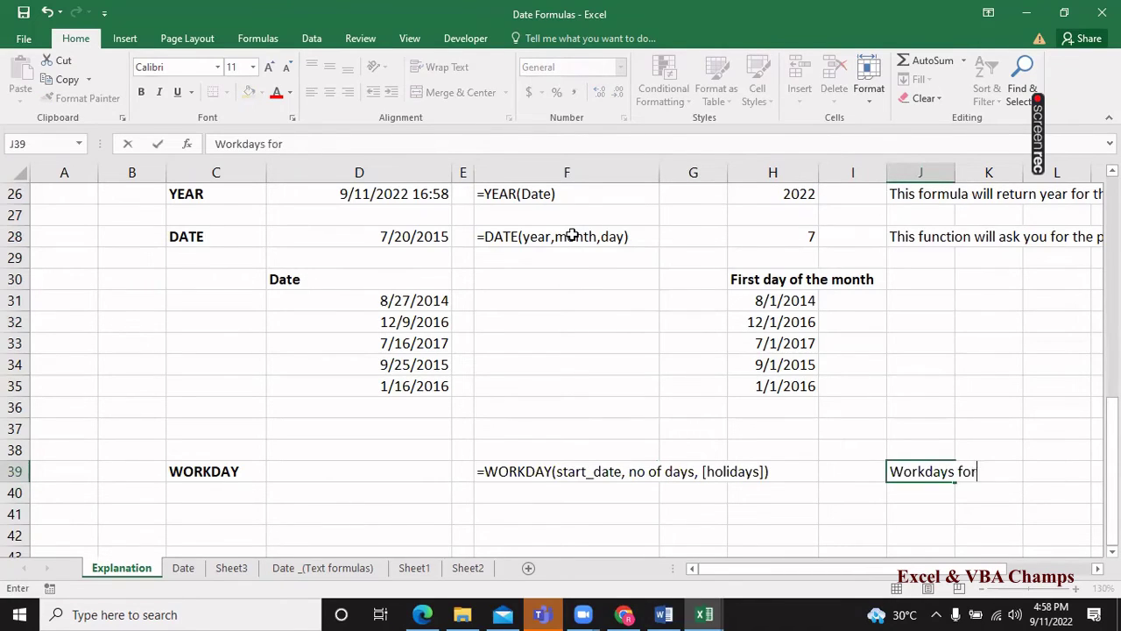
{"action": "type", "text": "mula"}
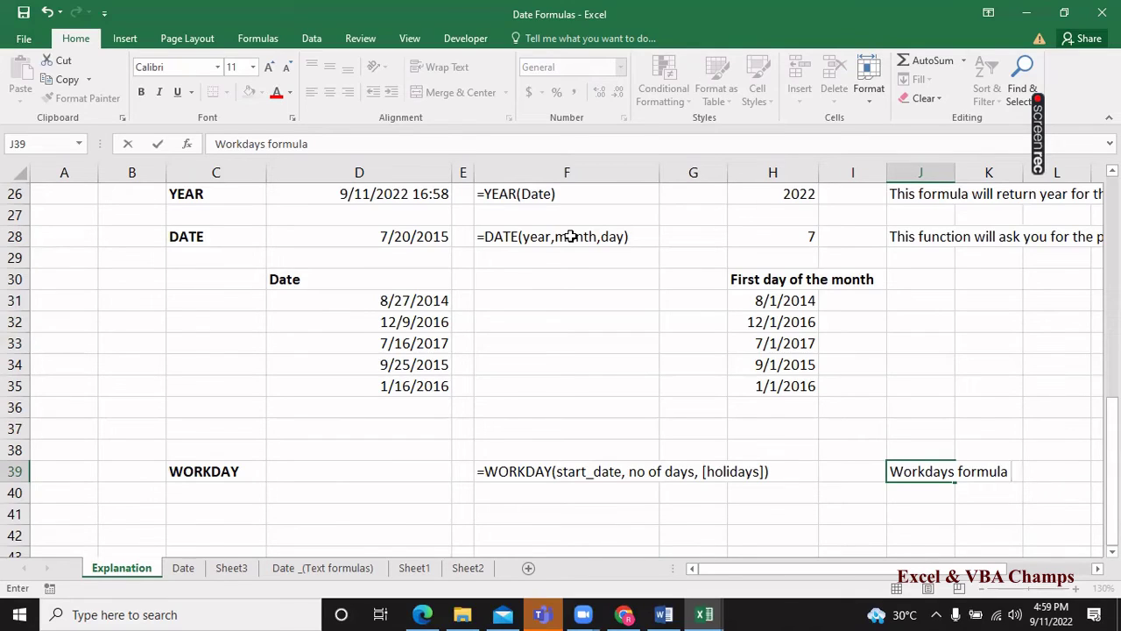
{"action": "type", "text": "will"}
{"action": "type", "text": " ask for the star"}
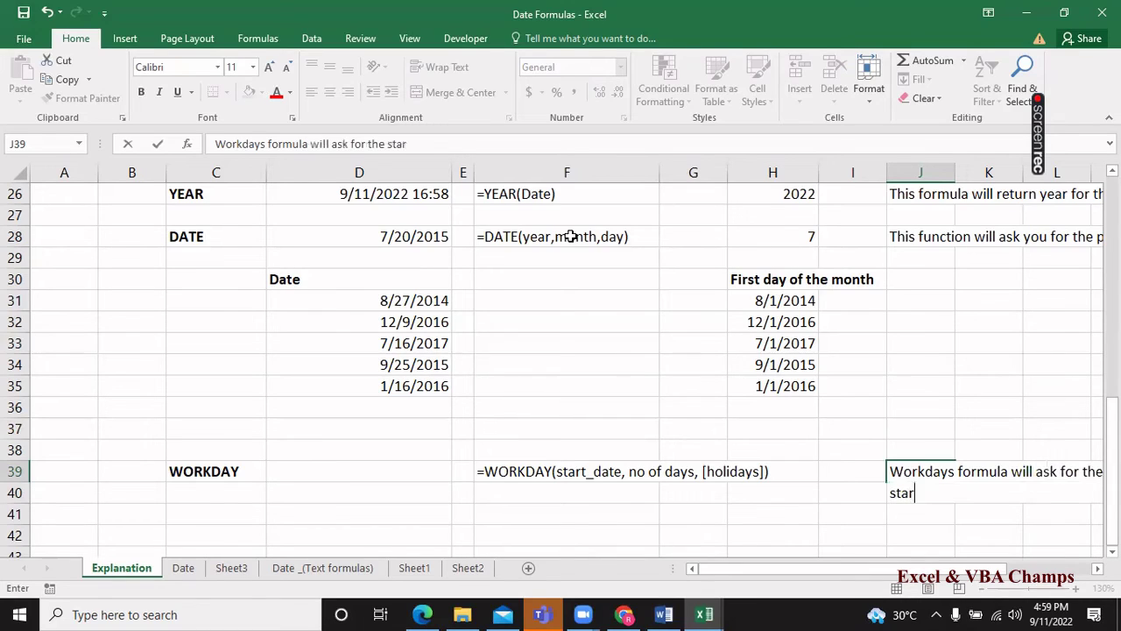
{"action": "type", "text": "t day"}
{"action": "key", "text": "BackSpace"}
{"action": "type", "text": "t"}
{"action": "type", "text": "e and num"}
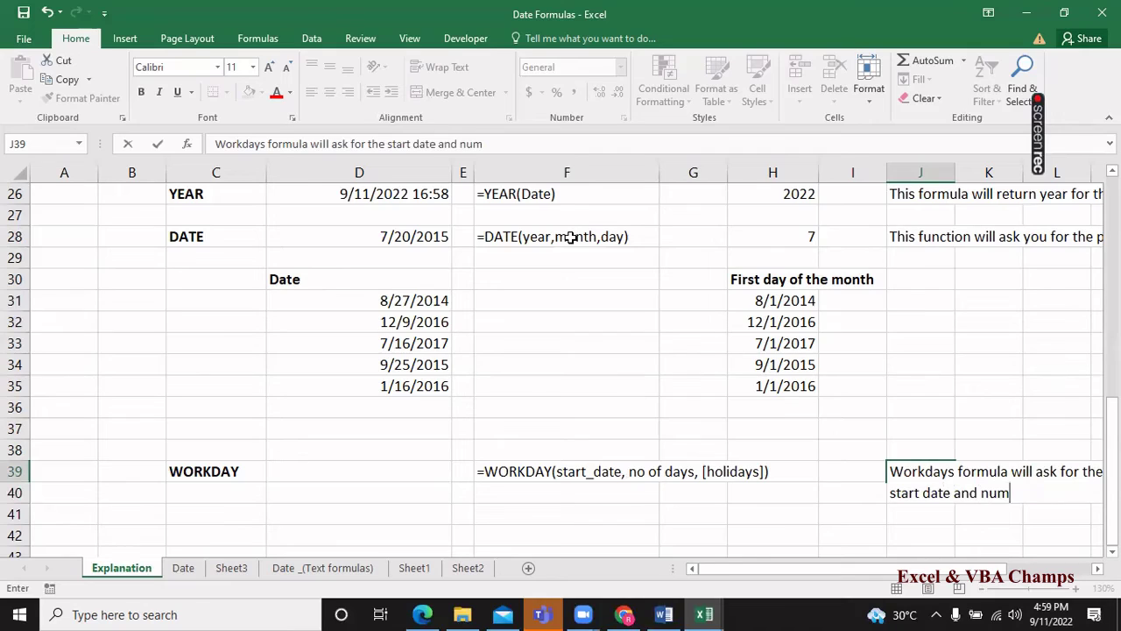
{"action": "type", "text": "ber d"}
{"action": "key", "text": "BackSpace"}
{"action": "type", "text": "fo"}
{"action": "key", "text": "BackSpace"}
{"action": "key", "text": "BackSpace"}
{"action": "type", "text": "of days to"}
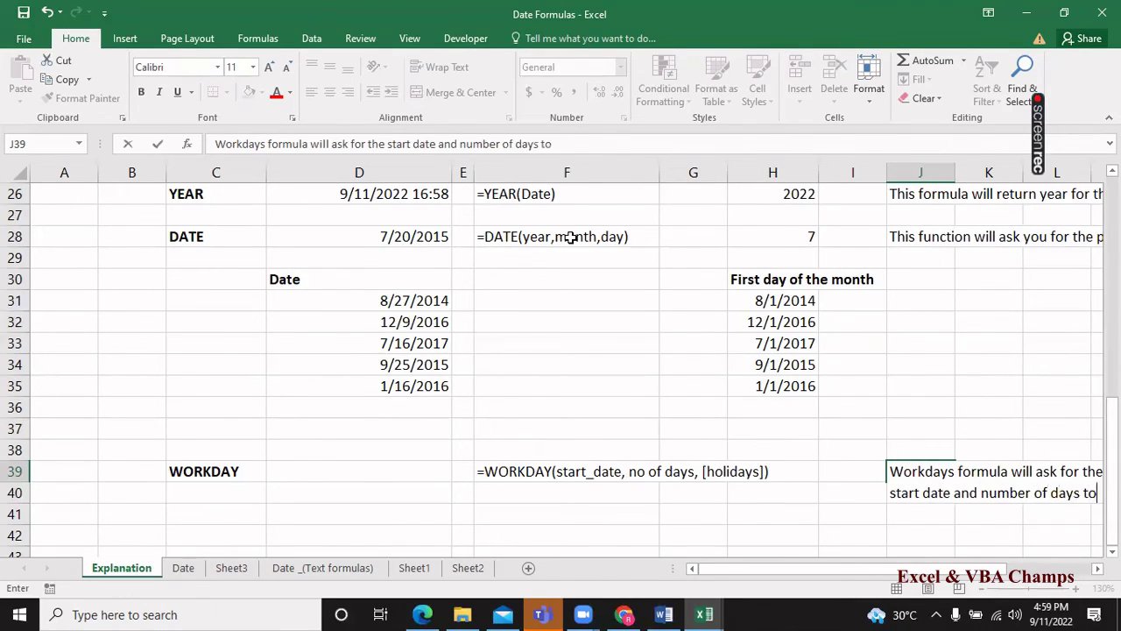
{"action": "type", "text": " add. A"}
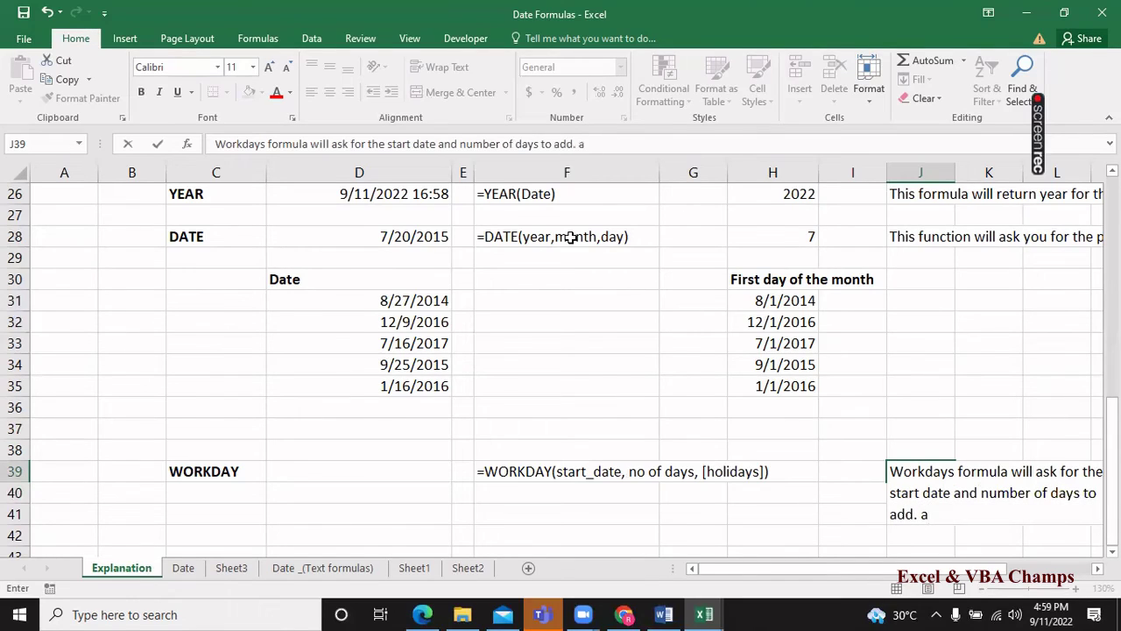
{"action": "type", "text": "nd exlcu"}
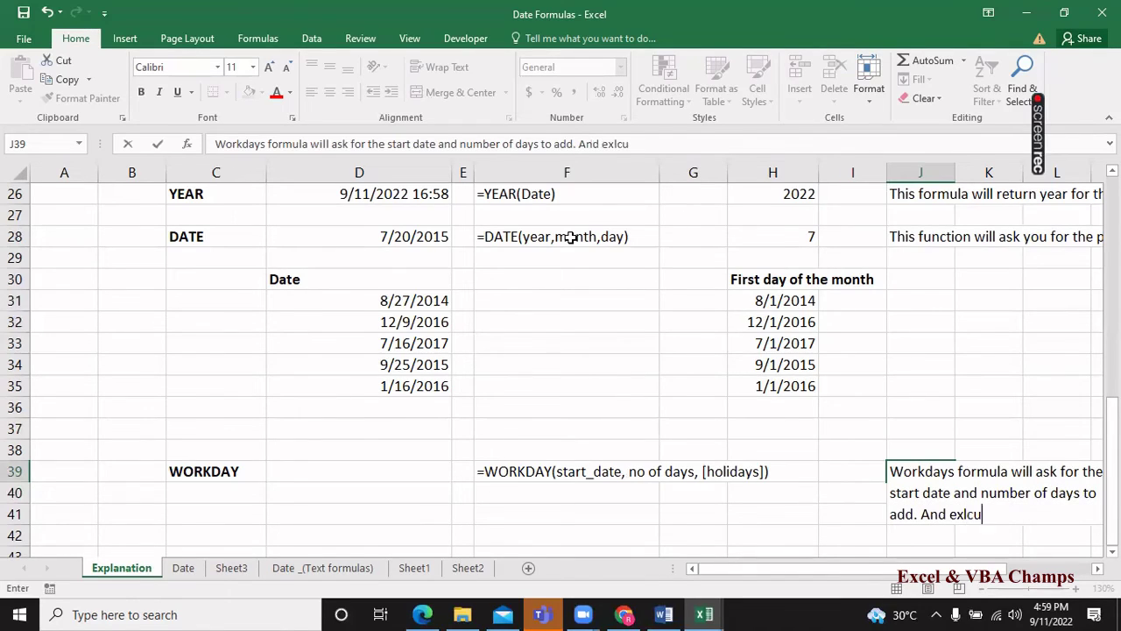
{"action": "type", "text": "ding sat"}
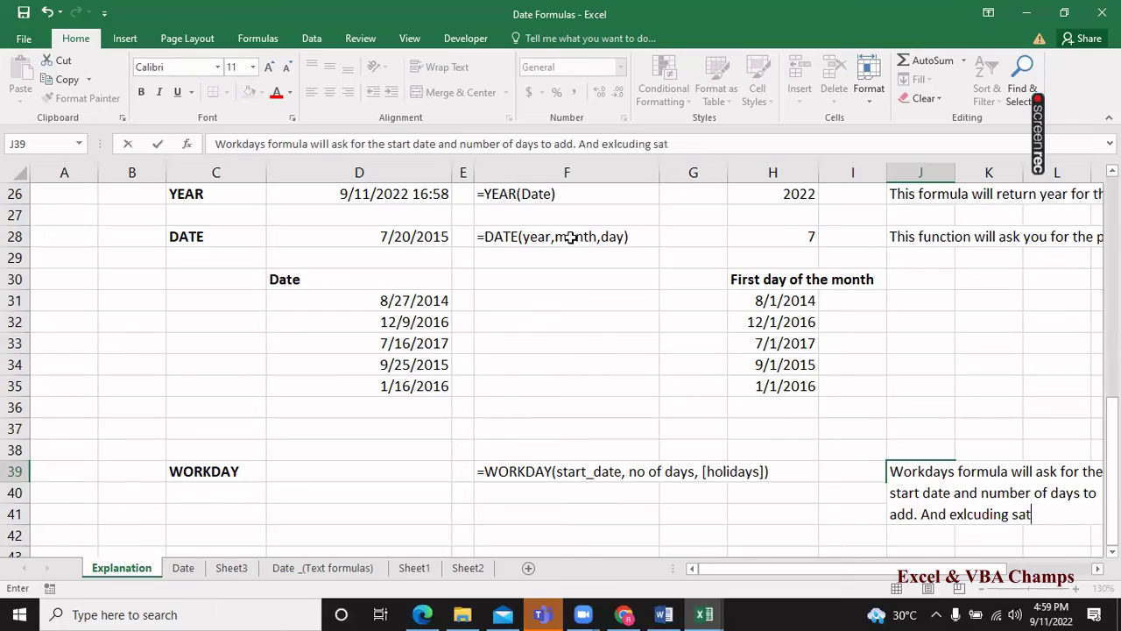
{"action": "type", "text": "urday,"}
{"action": "key", "text": "BackSpace"}
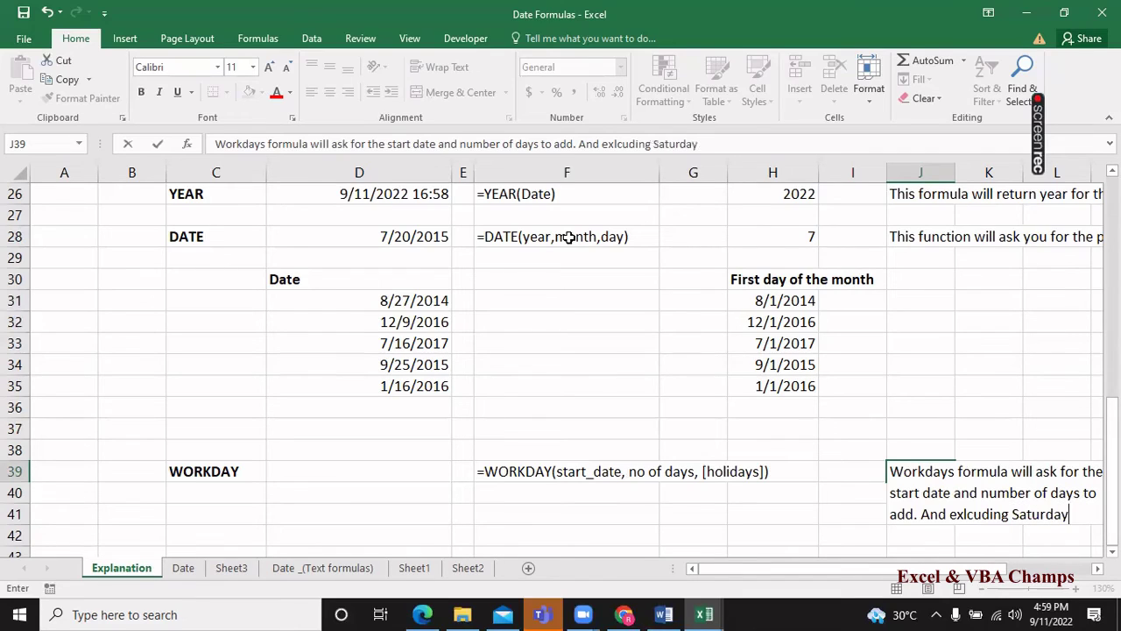
{"action": "key", "text": "BackSpace"}
{"action": "key", "text": "BackSpace"}
{"action": "key", "text": "BackSpace"}
{"action": "key", "text": "BackSpace"}
{"action": "key", "text": "BackSpace"}
{"action": "key", "text": "BackSpace"}
{"action": "key", "text": "BackSpace"}
{"action": "key", "text": "BackSpace"}
{"action": "type", "text": "week"}
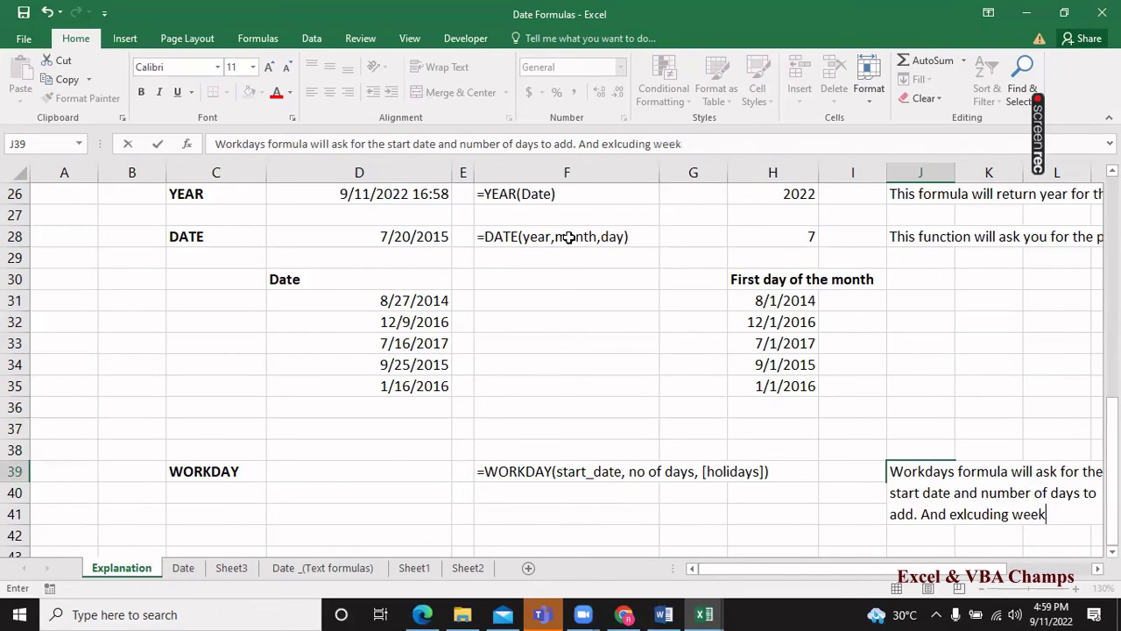
{"action": "type", "text": "ends and hol"}
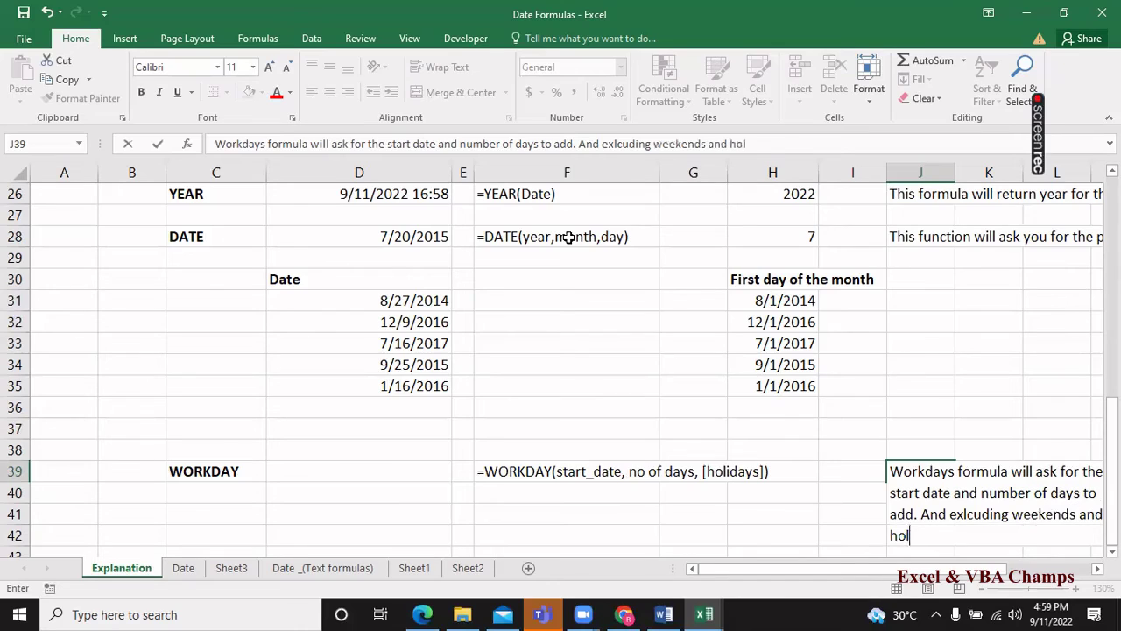
{"action": "type", "text": "idays, it will"}
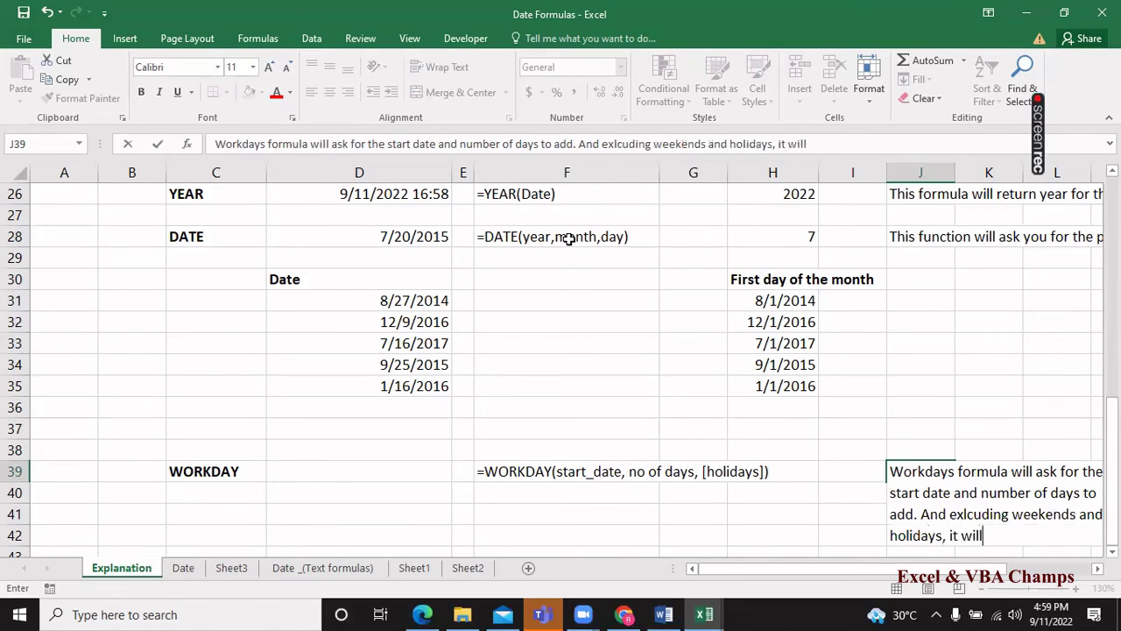
{"action": "type", "text": " give you fut"}
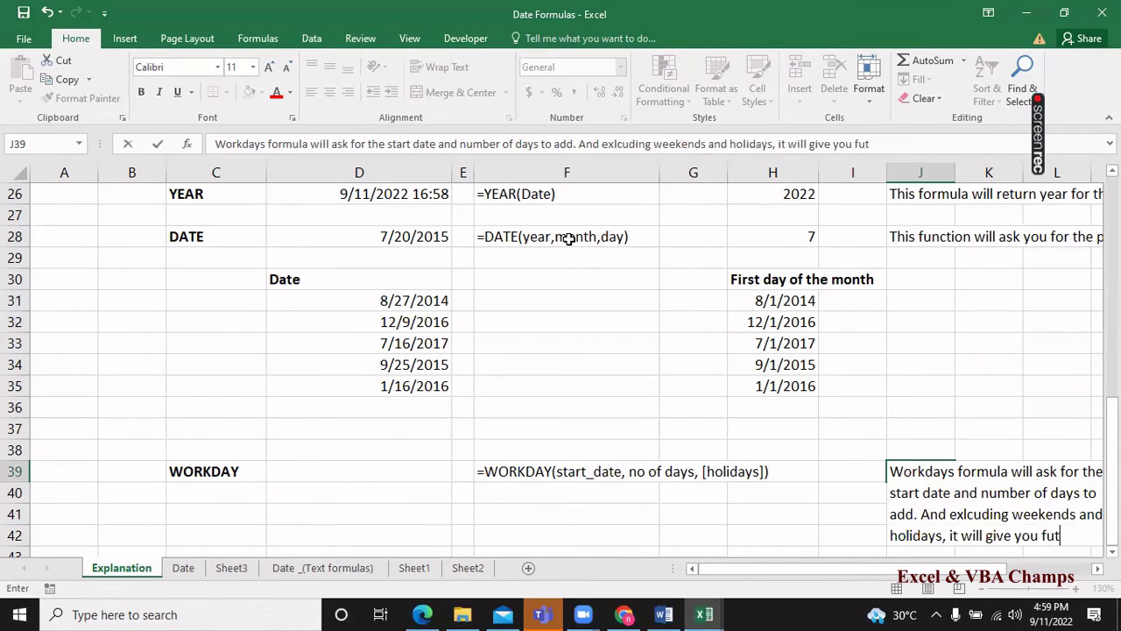
{"action": "type", "text": "ure due date"}
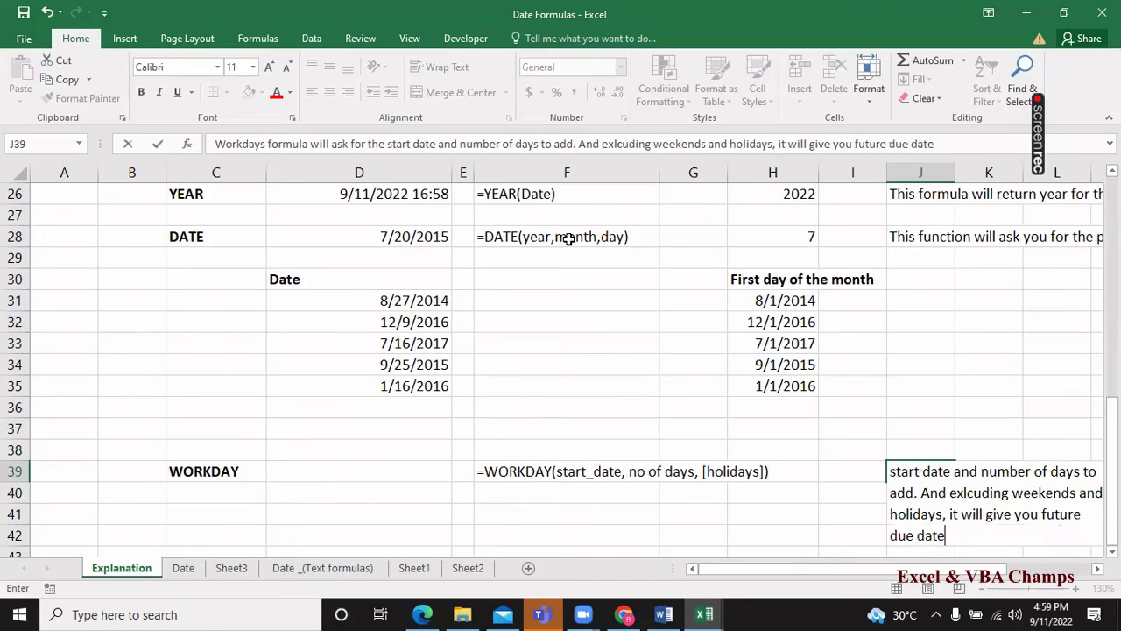
{"action": "key", "text": "Return"}
Merge the note across J39:Q41 and make it wrapped, left-aligned and top-aligned.
{"action": "key", "text": "Right"}
{"action": "key", "text": "Right"}
{"action": "key", "text": "Right"}
{"action": "key", "text": "Right"}
{"action": "key", "text": "Right"}
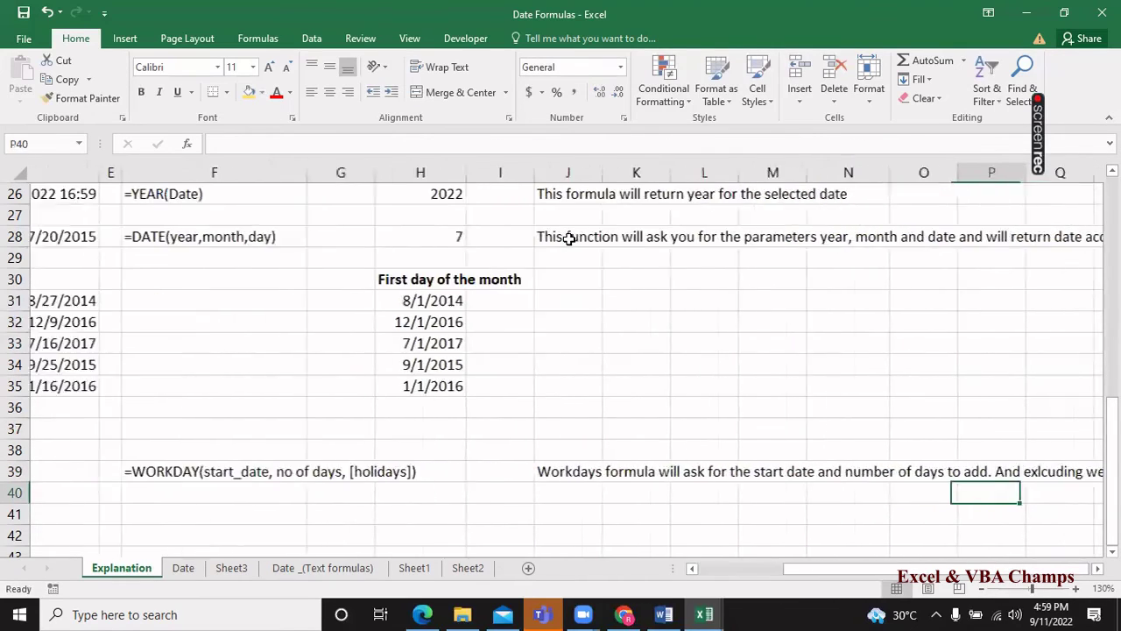
{"action": "key", "text": "Left"}
{"action": "key", "text": "Left"}
{"action": "key", "text": "Left"}
{"action": "key", "text": "Left"}
{"action": "key", "text": "Left"}
{"action": "key", "text": "Left"}
{"action": "key", "text": "Left"}
{"action": "key", "text": "Up"}
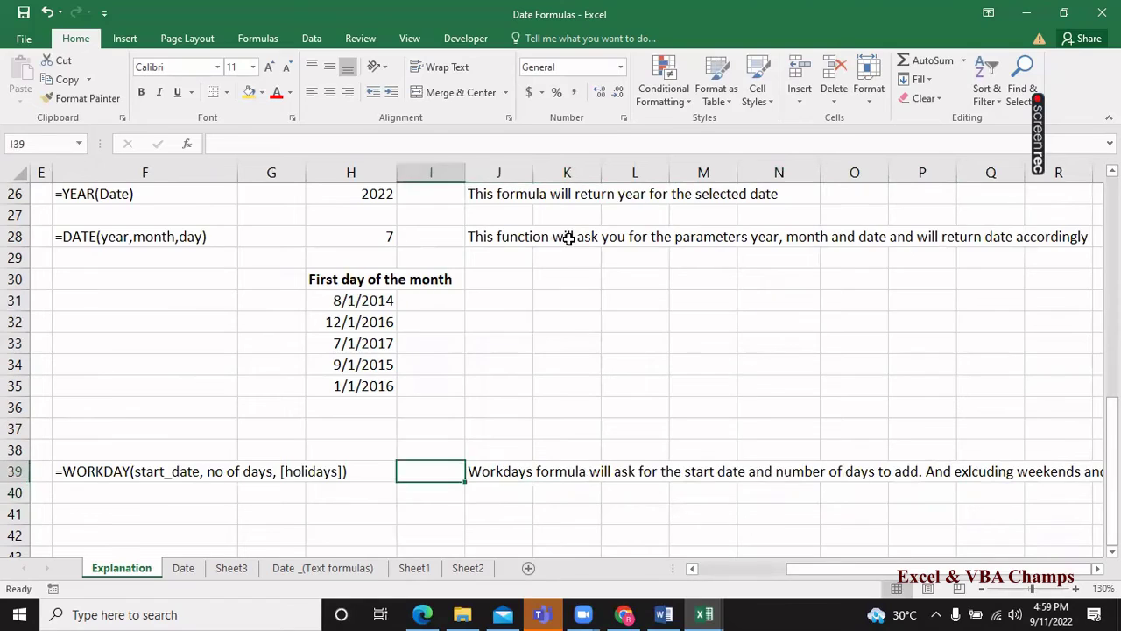
{"action": "key", "text": "Right"}
{"action": "key", "text": "shift+Down"}
{"action": "key", "text": "shift+Down"}
{"action": "key", "text": "shift+Right"}
{"action": "key", "text": "shift+Right"}
{"action": "key", "text": "shift+Right"}
{"action": "key", "text": "shift+Right"}
{"action": "key", "text": "shift+Right"}
{"action": "key", "text": "shift+Right"}
{"action": "key", "text": "shift+Right"}
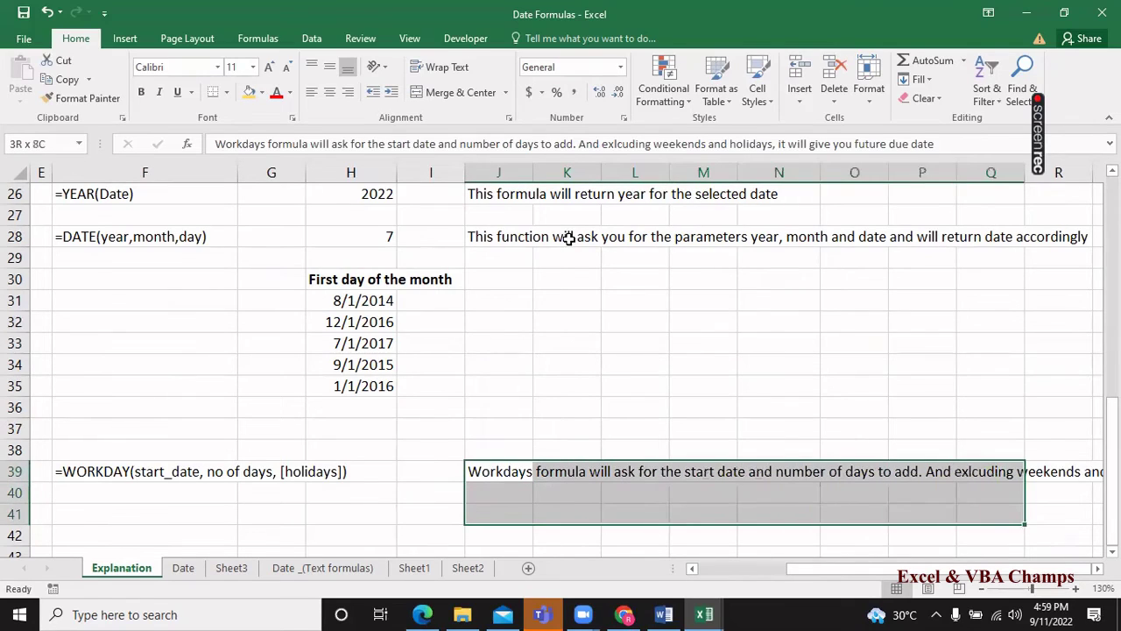
{"action": "left_click", "coordinate": [457, 96]}
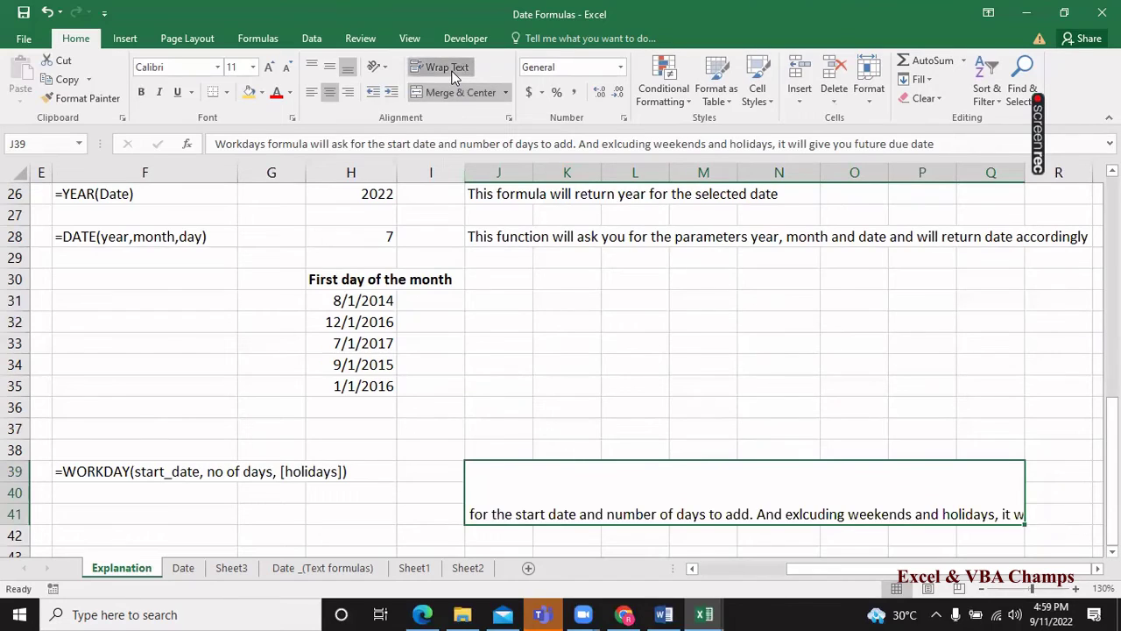
{"action": "left_click", "coordinate": [451, 70]}
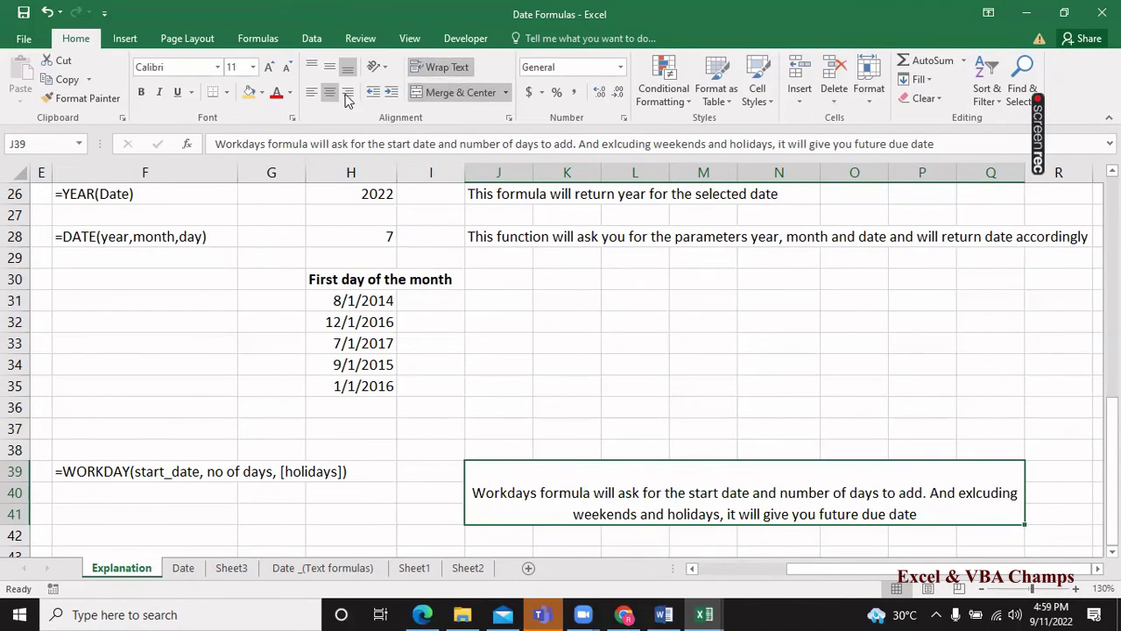
{"action": "left_click", "coordinate": [311, 92]}
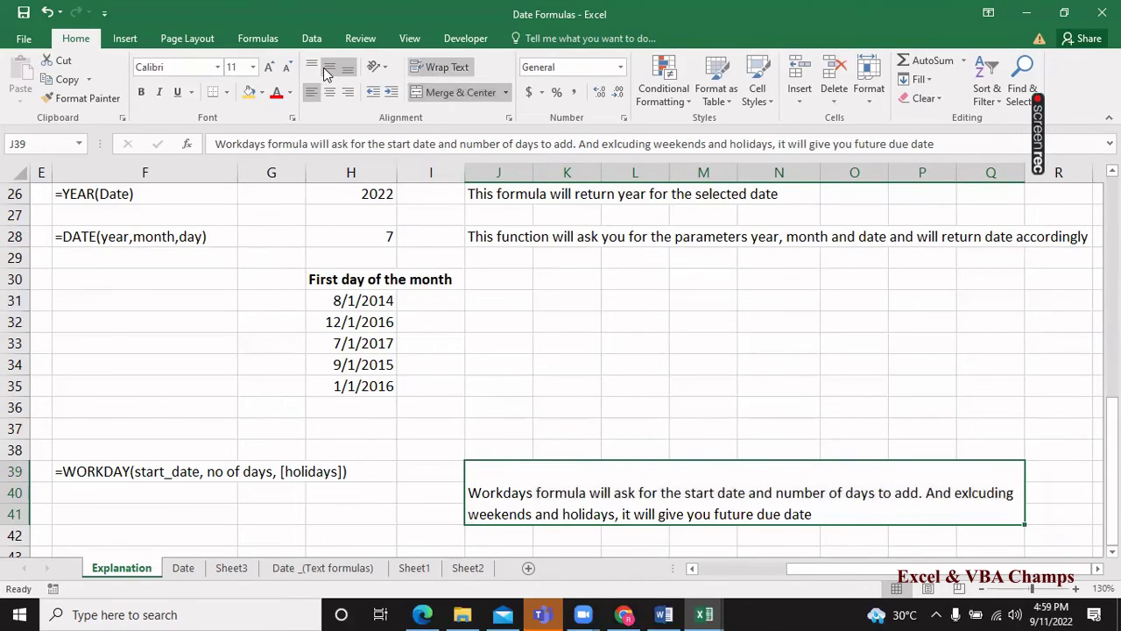
{"action": "left_click", "coordinate": [317, 70]}
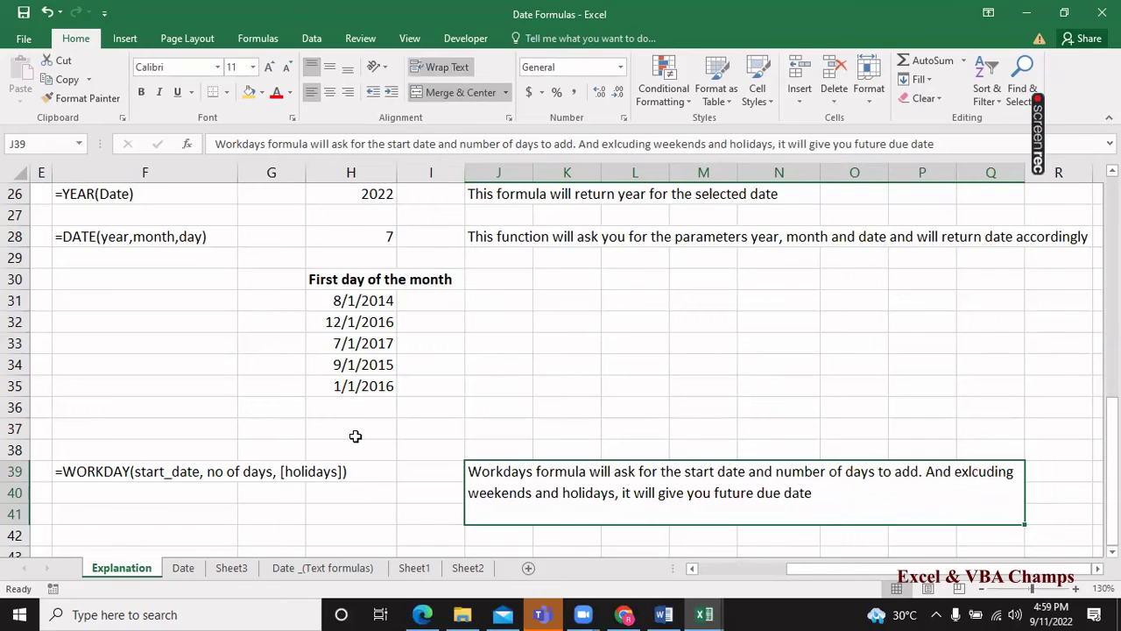
{"action": "key", "text": "Home"}
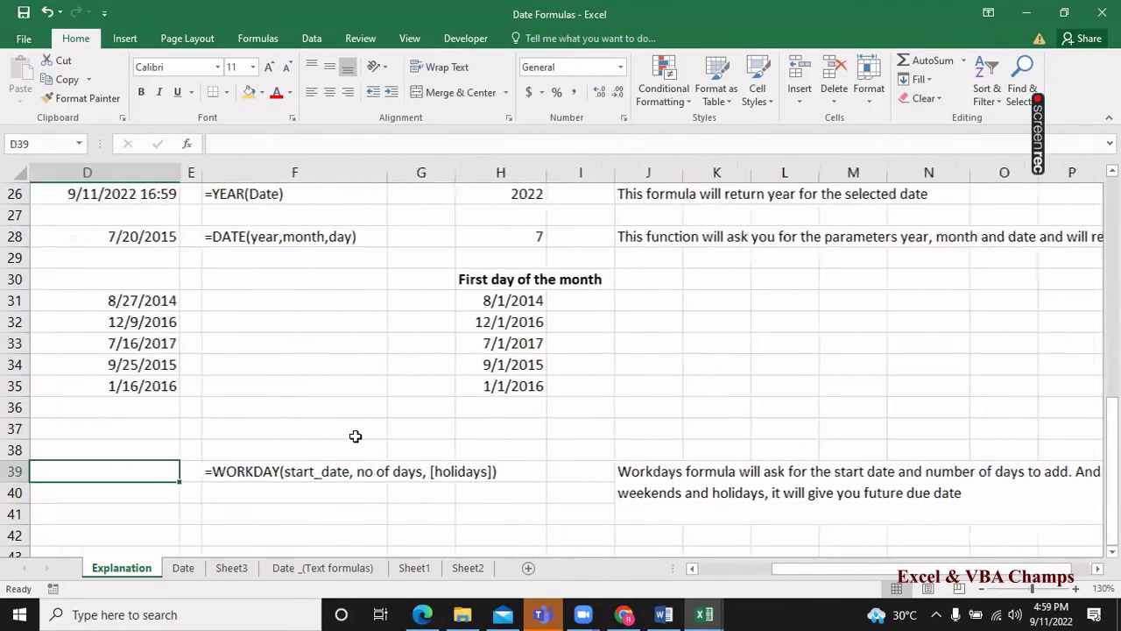
{"action": "key", "text": "Right"}
{"action": "key", "text": "Right"}
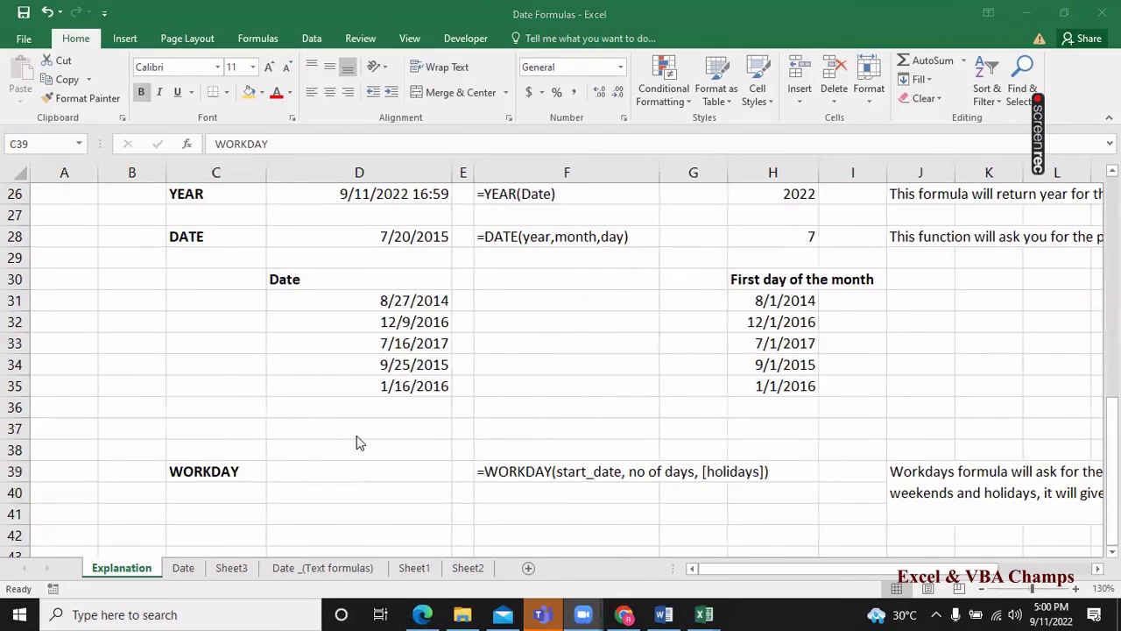
Switch to Sheet2 and review the Days of effort and delivery date cells in column D.
{"action": "key", "text": "alt+Tab"}
{"action": "key", "text": "ctrl+Page_Down"}
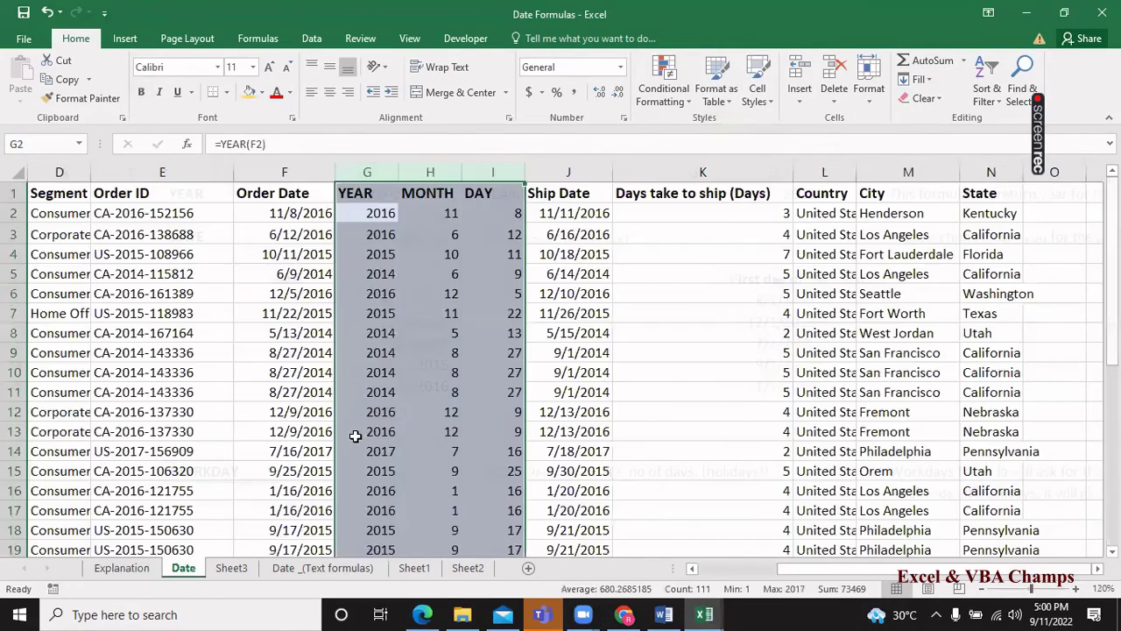
{"action": "key", "text": "ctrl+Page_Down"}
{"action": "key", "text": "ctrl+Page_Down"}
{"action": "key", "text": "ctrl+Page_Down"}
{"action": "key", "text": "ctrl+Page_Down"}
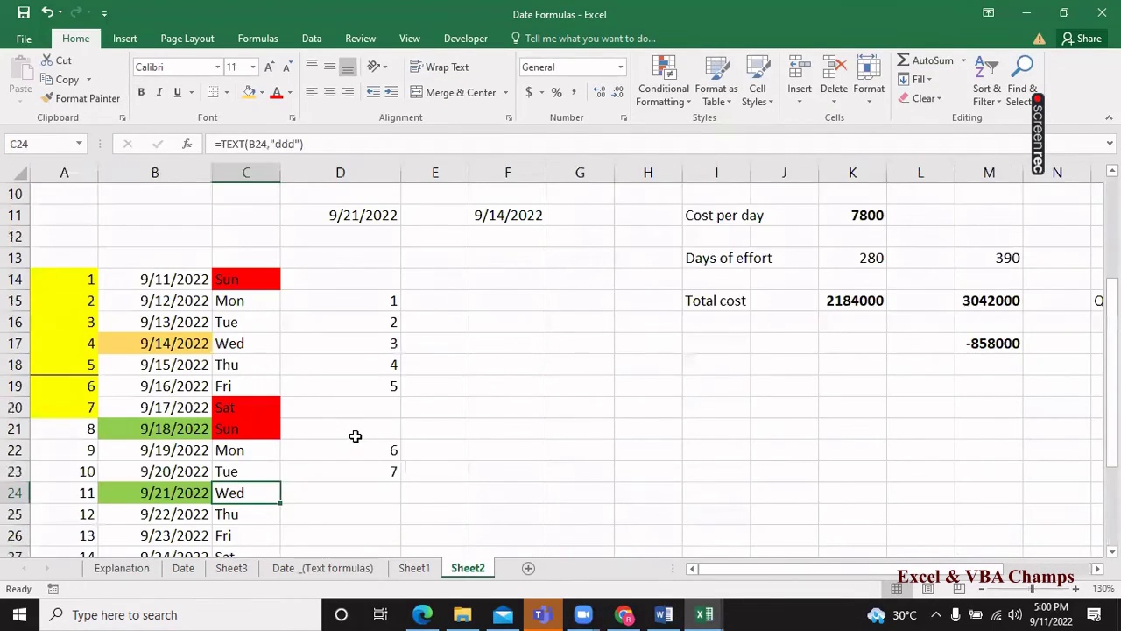
{"action": "key", "text": "Up"}
{"action": "key", "text": "Up"}
{"action": "key", "text": "Up"}
{"action": "key", "text": "Up"}
{"action": "key", "text": "Up"}
{"action": "key", "text": "Up"}
{"action": "key", "text": "Up"}
{"action": "key", "text": "Up"}
{"action": "key", "text": "Up"}
{"action": "key", "text": "Up"}
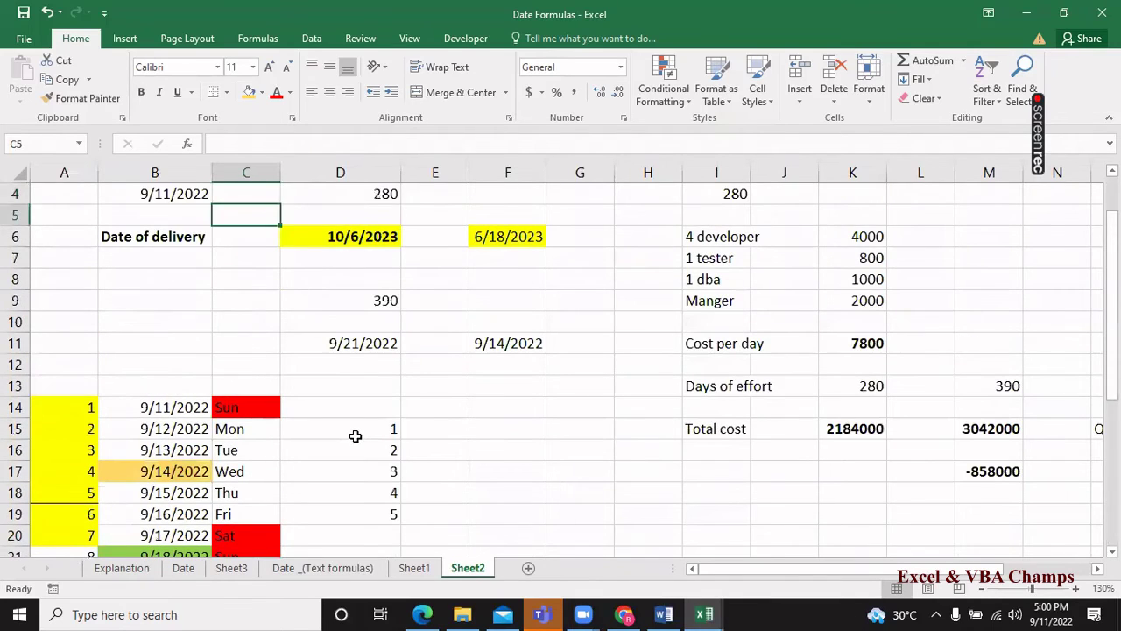
{"action": "key", "text": "Up"}
{"action": "key", "text": "Up"}
{"action": "key", "text": "Up"}
{"action": "key", "text": "Up"}
{"action": "key", "text": "Left"}
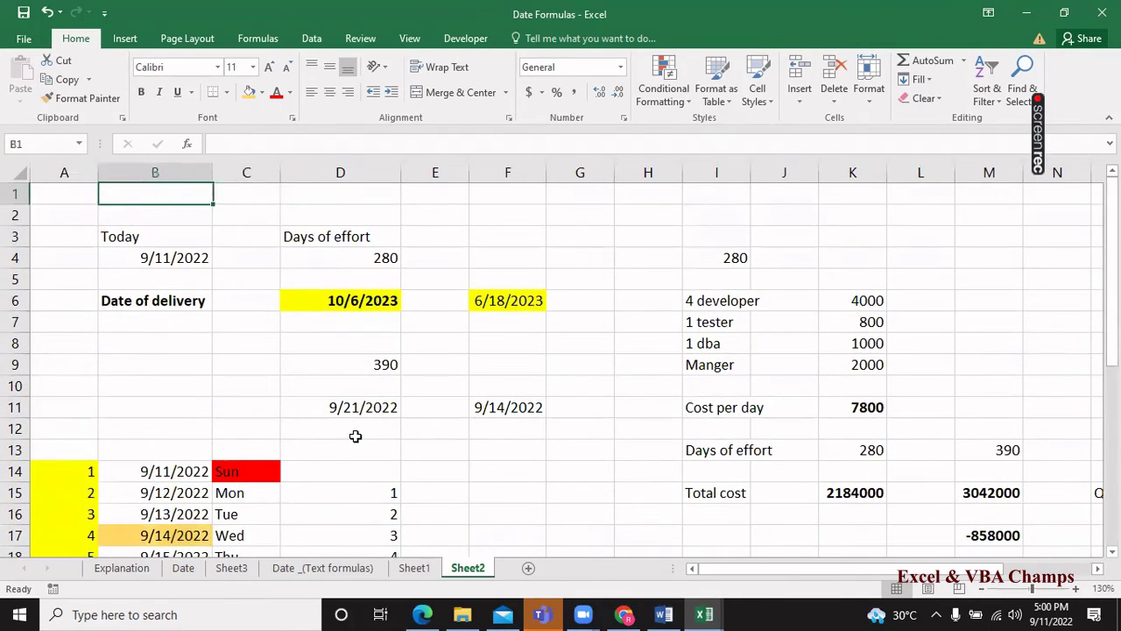
{"action": "key", "text": "Down"}
{"action": "key", "text": "Down"}
{"action": "key", "text": "Down"}
{"action": "key", "text": "Right"}
{"action": "key", "text": "Right"}
{"action": "key", "text": "Down"}
{"action": "key", "text": "Up"}
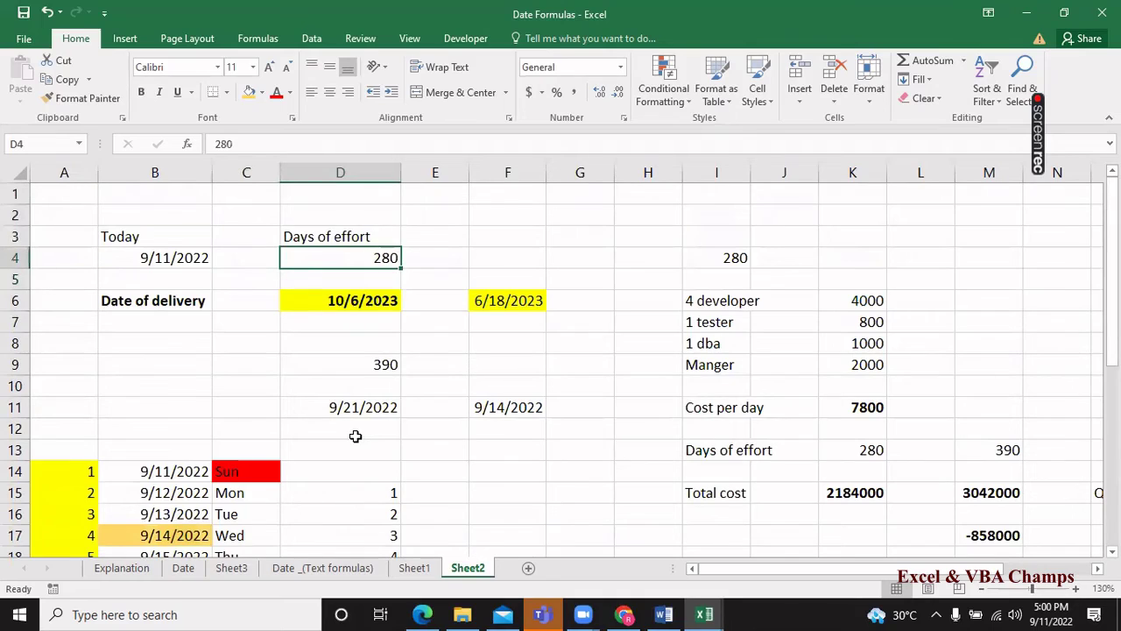
{"action": "key", "text": "Down"}
{"action": "key", "text": "Down"}
{"action": "key", "text": "Down"}
{"action": "key", "text": "Down"}
{"action": "key", "text": "Down"}
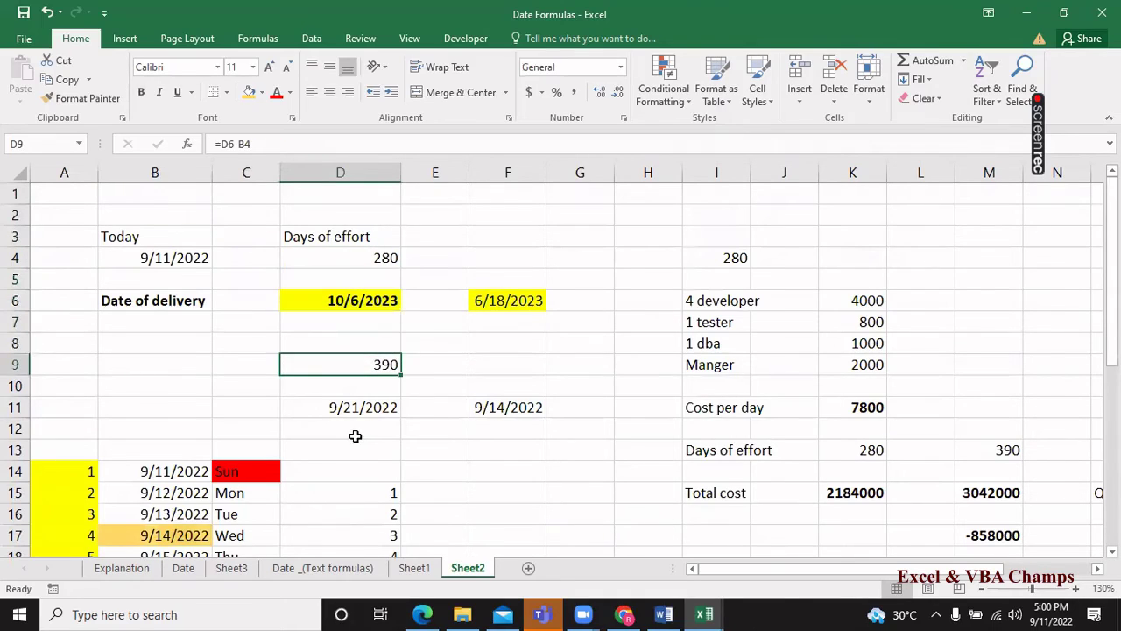
{"action": "key", "text": "Up"}
{"action": "key", "text": "Up"}
{"action": "key", "text": "Up"}
{"action": "key", "text": "Up"}
{"action": "key", "text": "Up"}
{"action": "key", "text": "Down"}
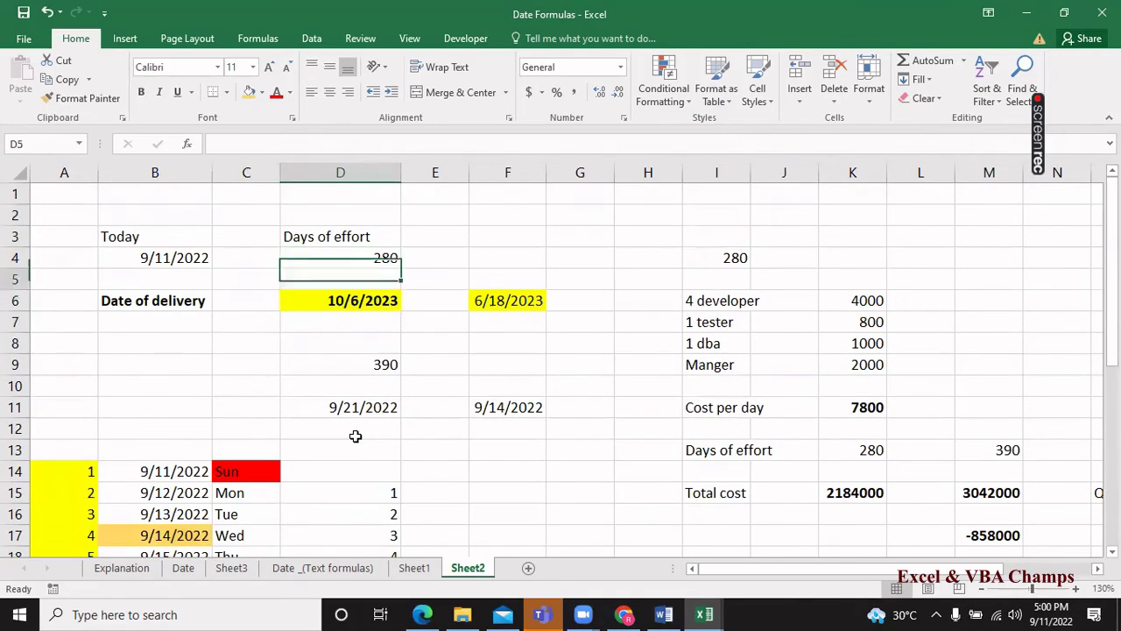
{"action": "key", "text": "Down"}
{"action": "key", "text": "Down"}
{"action": "key", "text": "Down"}
{"action": "key", "text": "Down"}
{"action": "key", "text": "Up"}
{"action": "key", "text": "Up"}
{"action": "key", "text": "Up"}
{"action": "key", "text": "Up"}
{"action": "key", "text": "Up"}
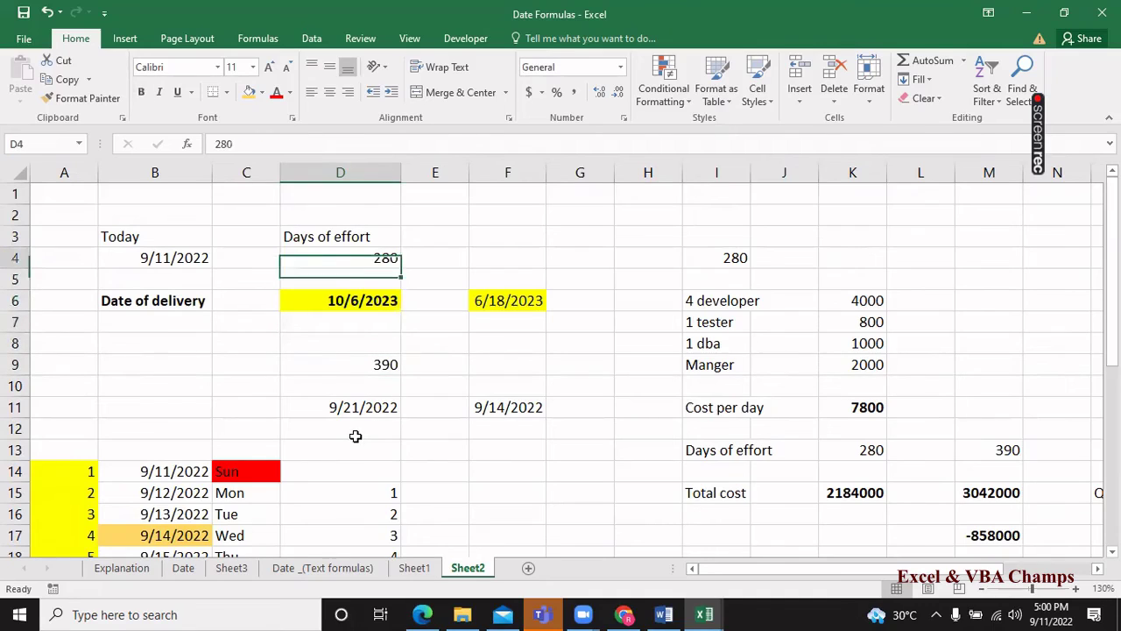
{"action": "key", "text": "Down"}
{"action": "key", "text": "Down"}
{"action": "key", "text": "Up"}
{"action": "key", "text": "Up"}
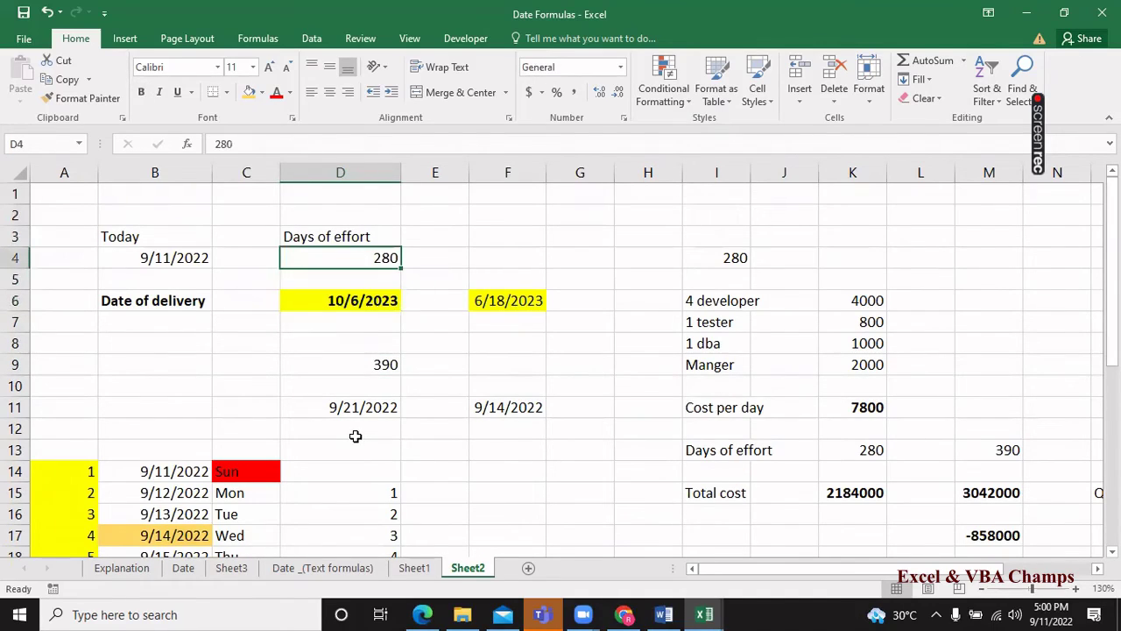
{"action": "key", "text": "Down"}
{"action": "key", "text": "Down"}
{"action": "key", "text": "Up"}
{"action": "key", "text": "Up"}
{"action": "key", "text": "Down"}
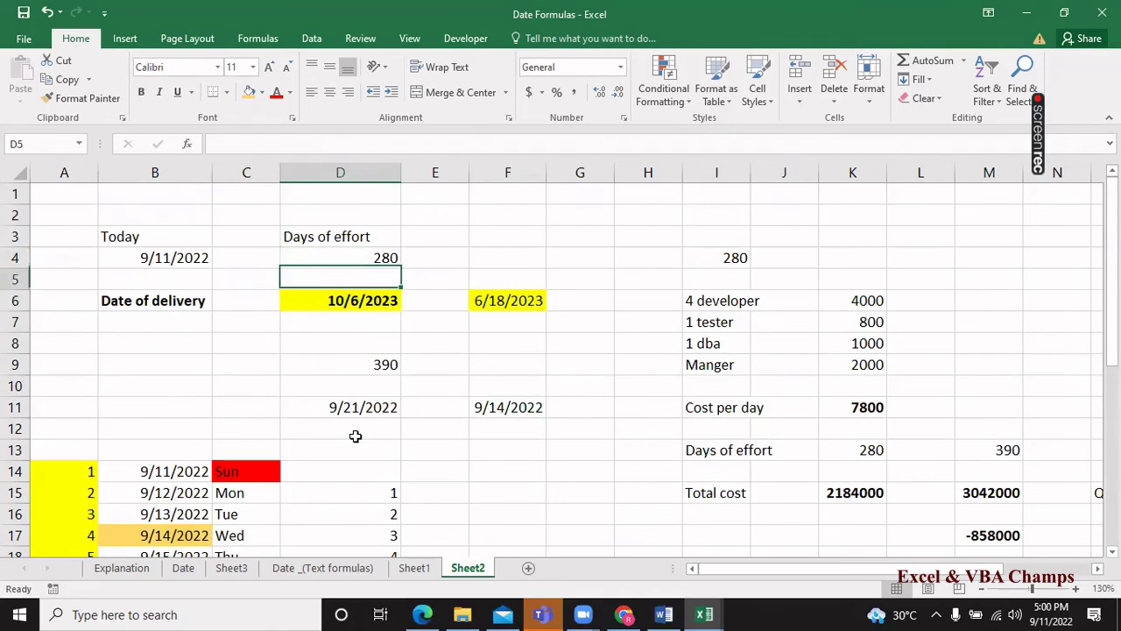
{"action": "key", "text": "Up"}
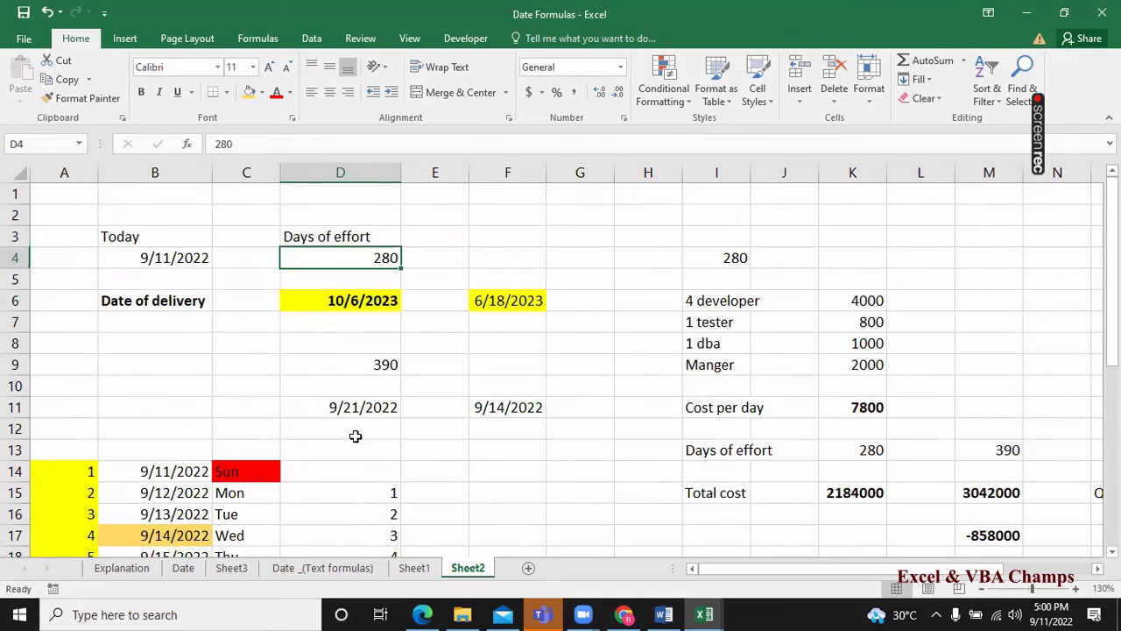
Make the 6/18/2023 result in F6 bold.
{"action": "key", "text": "Down"}
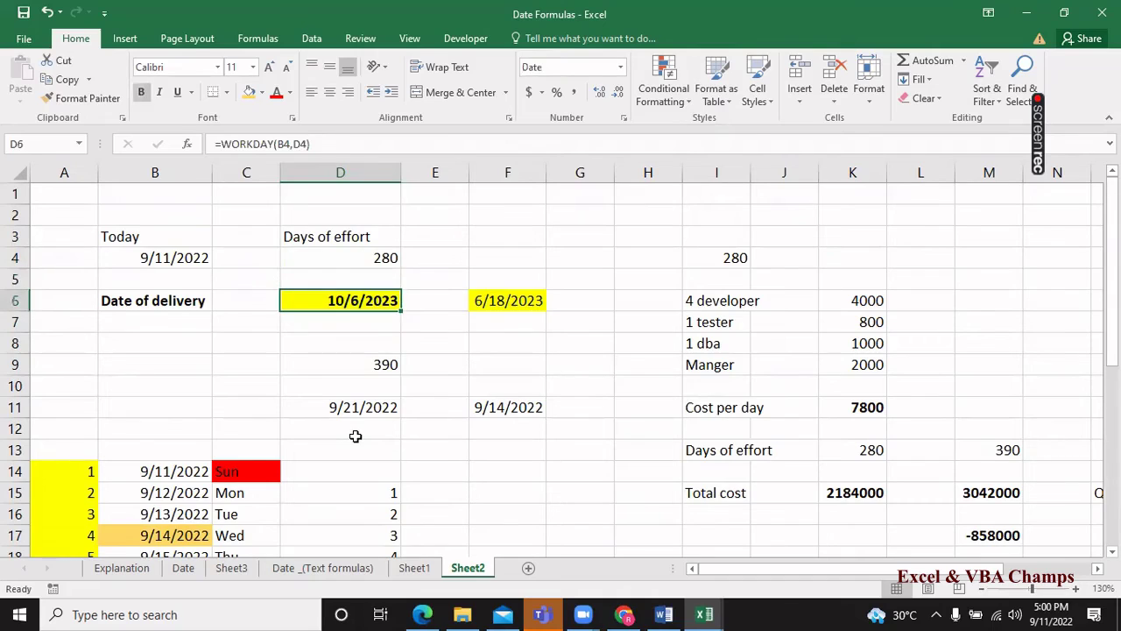
{"action": "key", "text": "Right"}
{"action": "key", "text": "Right"}
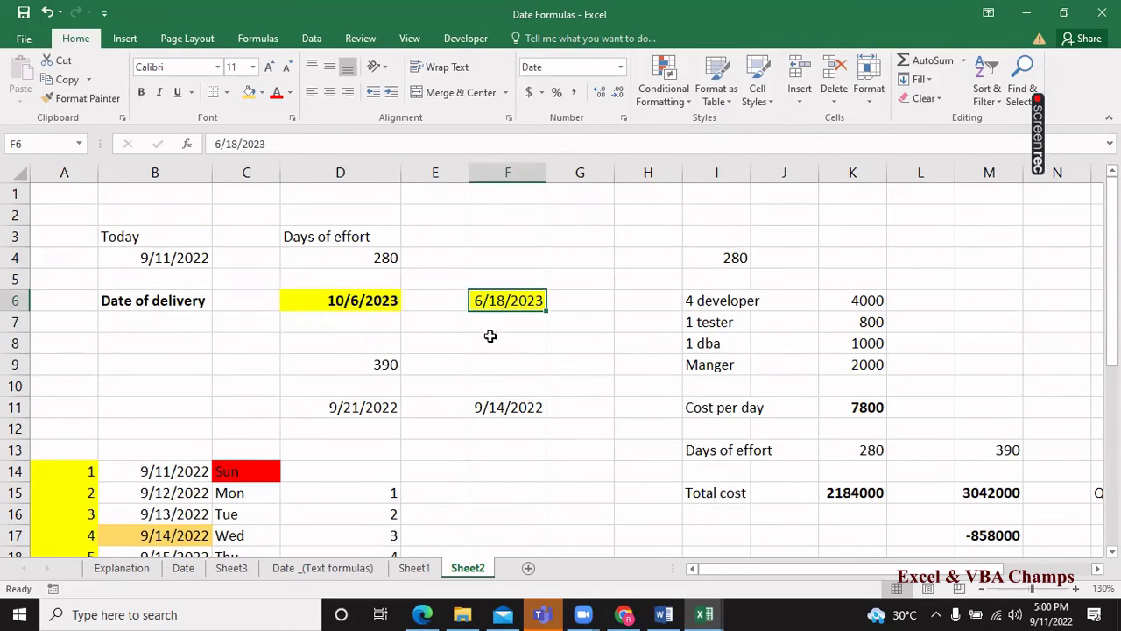
{"action": "left_click", "coordinate": [142, 96]}
{"action": "key", "text": "Left"}
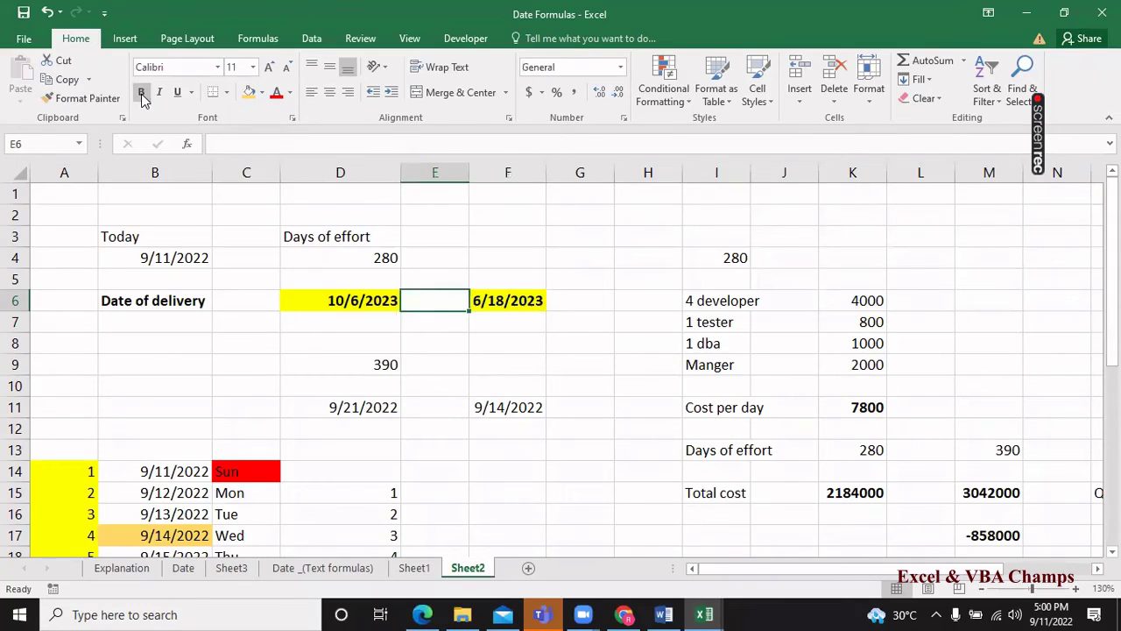
{"action": "key", "text": "Left"}
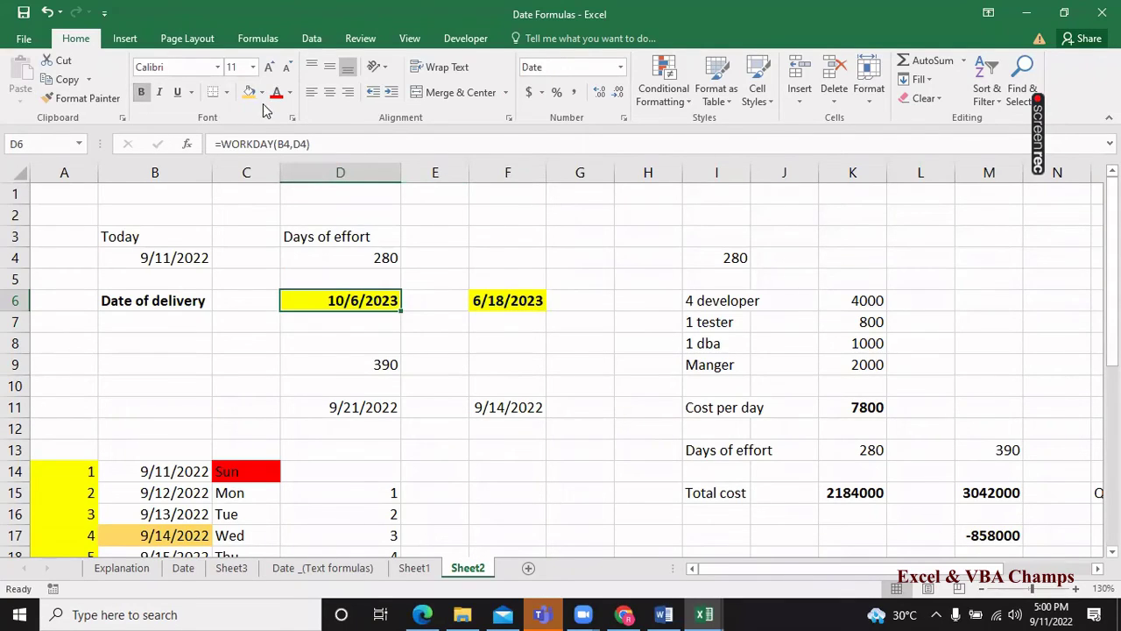
Give the D6 delivery date a light-green fill.
{"action": "left_click", "coordinate": [261, 92]}
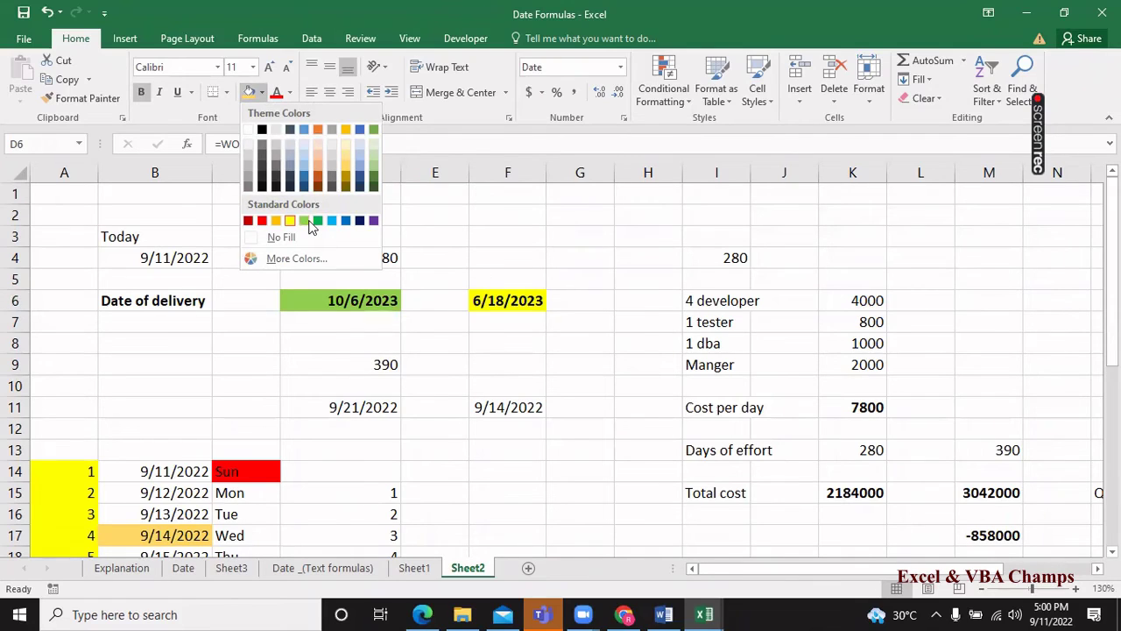
{"action": "left_click", "coordinate": [306, 222]}
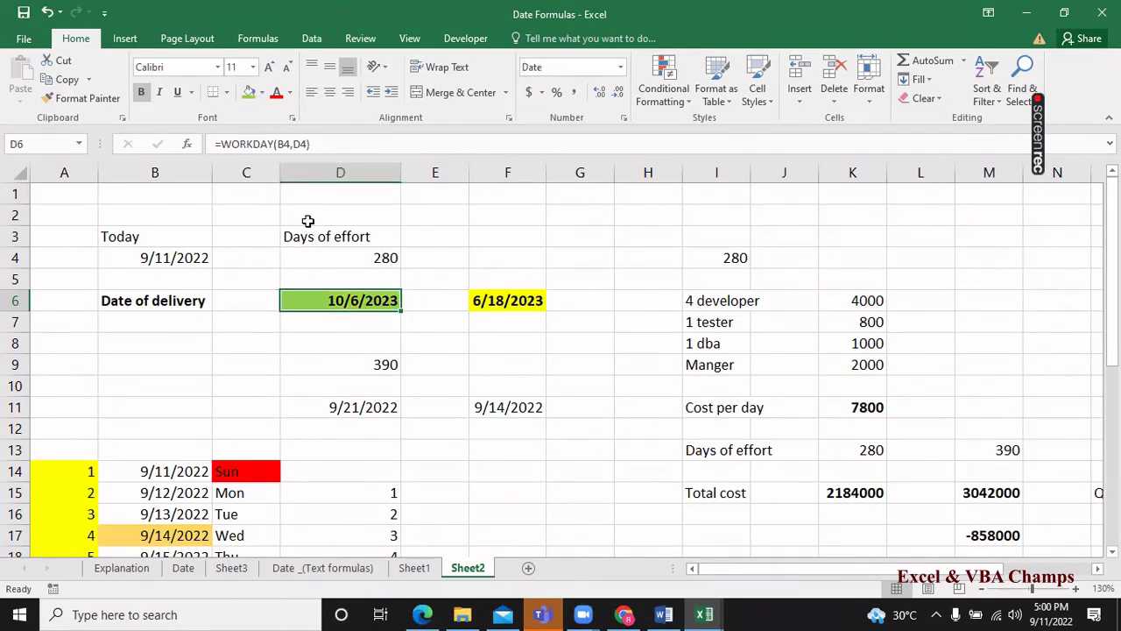
{"action": "left_click", "coordinate": [525, 303]}
{"action": "left_click", "coordinate": [341, 294]}
Delete the 390 in D9 and check the surrounding cells and row 11 dates.
{"action": "key", "text": "Down"}
{"action": "key", "text": "Up"}
{"action": "key", "text": "Down"}
{"action": "key", "text": "Down"}
{"action": "key", "text": "Down"}
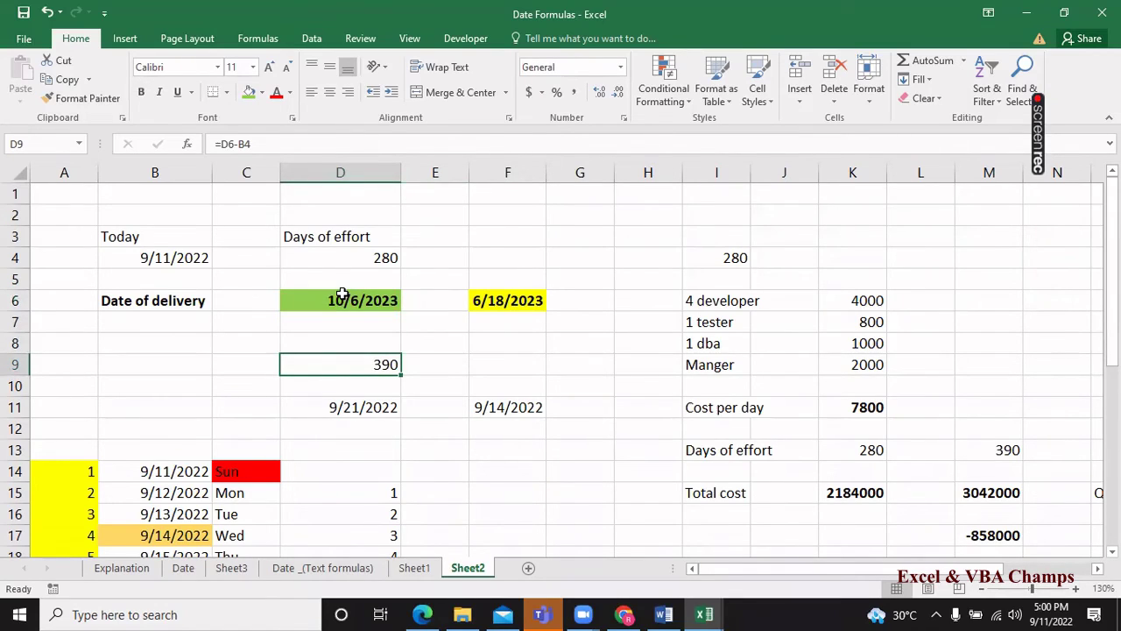
{"action": "key", "text": "Delete"}
{"action": "key", "text": "Right"}
{"action": "key", "text": "Right"}
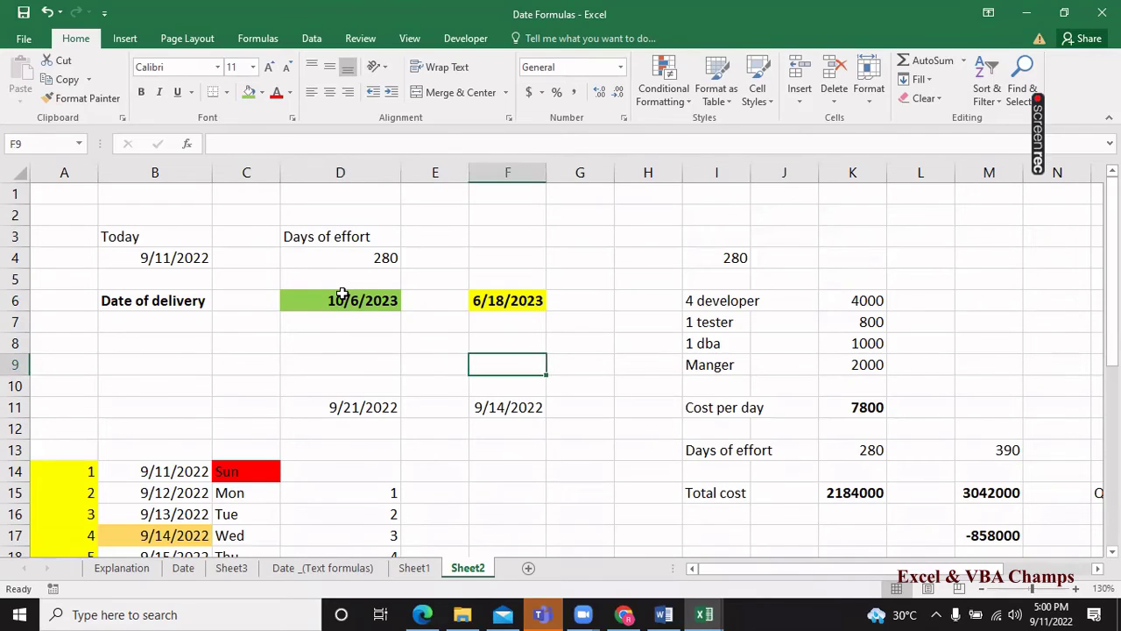
{"action": "key", "text": "Down"}
{"action": "key", "text": "Left"}
{"action": "key", "text": "Down"}
{"action": "key", "text": "Left"}
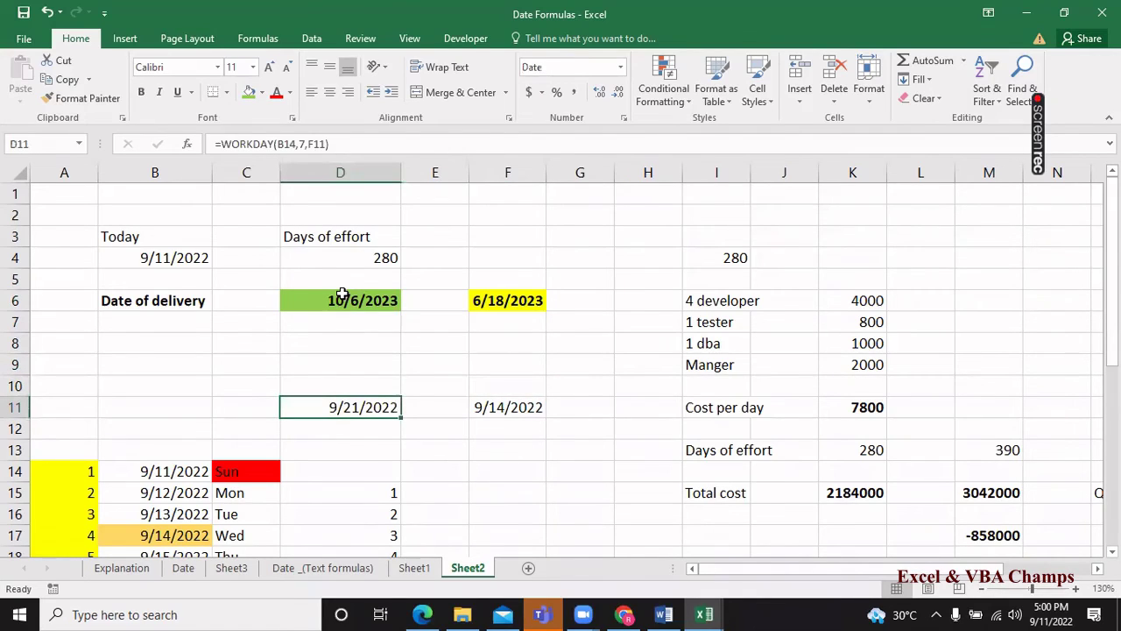
{"action": "key", "text": "Right"}
{"action": "key", "text": "Right"}
{"action": "key", "text": "Right"}
{"action": "key", "text": "Right"}
{"action": "key", "text": "Left"}
{"action": "key", "text": "Left"}
{"action": "key", "text": "Left"}
{"action": "key", "text": "Left"}
{"action": "key", "text": "Left"}
{"action": "key", "text": "Right"}
{"action": "key", "text": "Right"}
{"action": "key", "text": "Right"}
Copy the B3:F6 Today-to-delivery block.
{"action": "key", "text": "Left"}
{"action": "key", "text": "Left"}
{"action": "key", "text": "Left"}
{"action": "key", "text": "Up"}
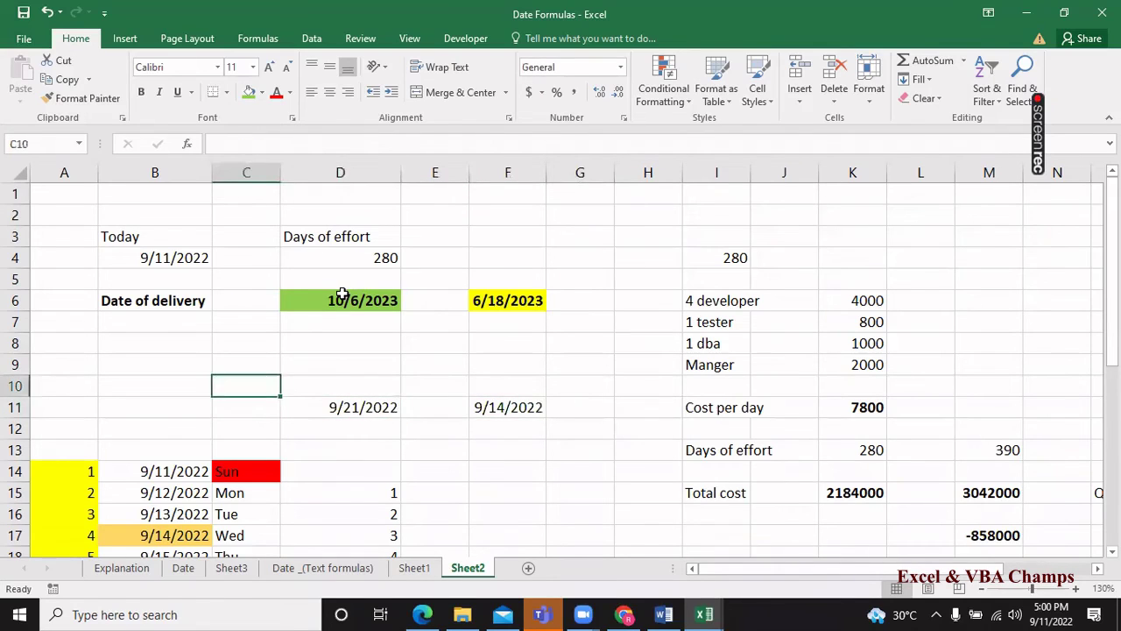
{"action": "key", "text": "Left"}
{"action": "key", "text": "Up"}
{"action": "key", "text": "Up"}
{"action": "key", "text": "Up"}
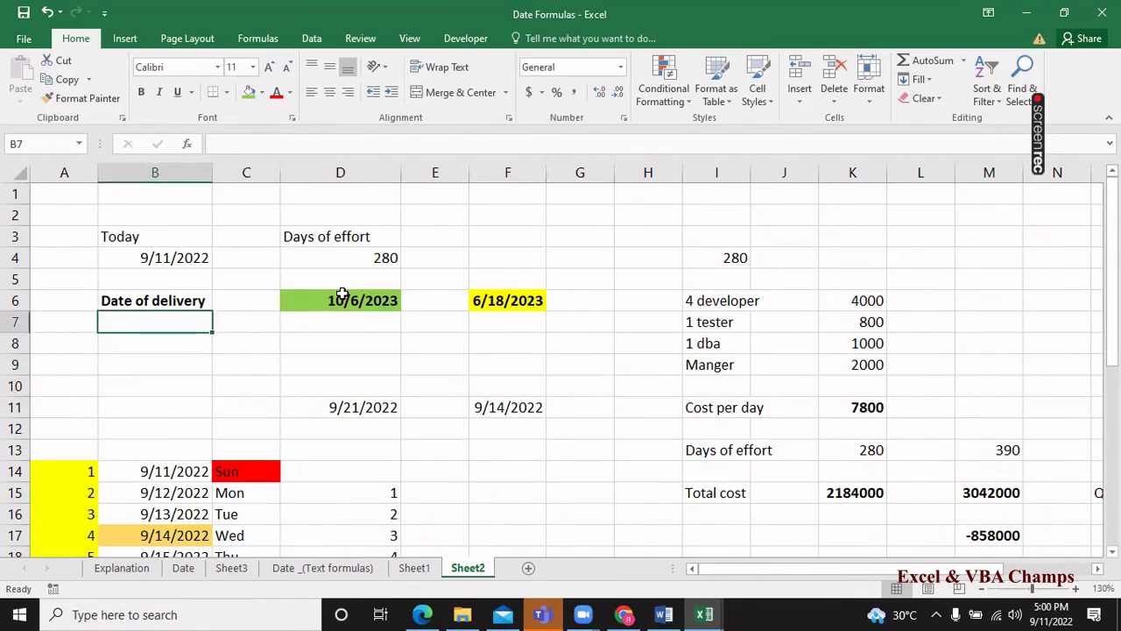
{"action": "key", "text": "Up"}
{"action": "key", "text": "Up"}
{"action": "key", "text": "Up"}
{"action": "key", "text": "Up"}
{"action": "key", "text": "shift+Down"}
{"action": "key", "text": "shift+Down"}
{"action": "key", "text": "shift+Down"}
{"action": "key", "text": "shift+Right"}
{"action": "key", "text": "shift+Right"}
{"action": "key", "text": "shift+Right"}
{"action": "key", "text": "shift+Right"}
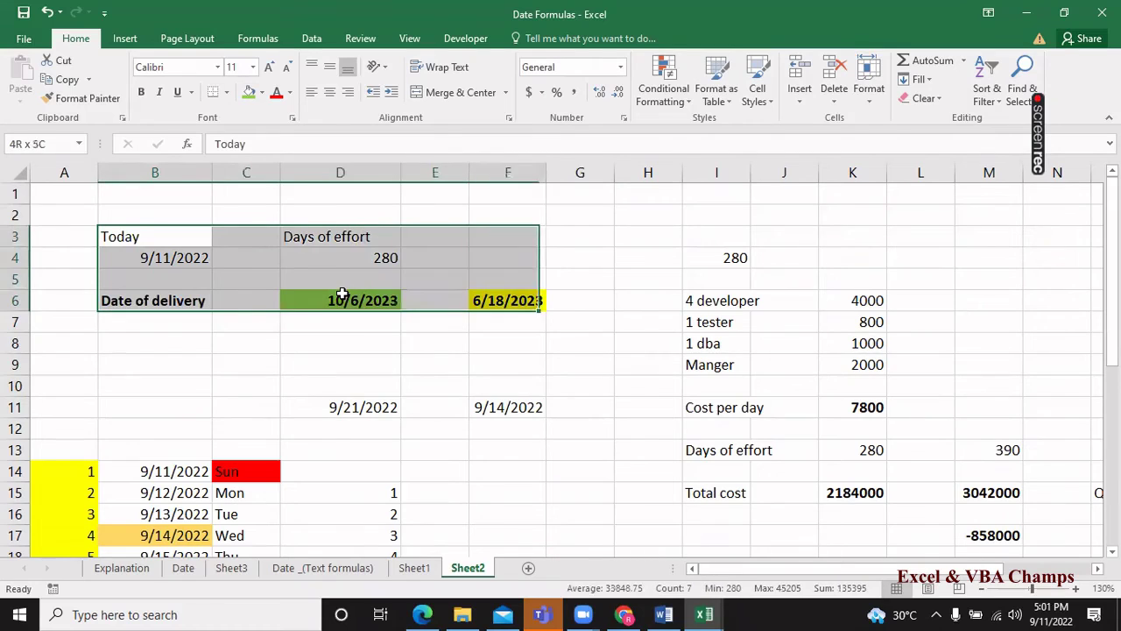
{"action": "key", "text": "ctrl+c"}
{"action": "key", "text": "Down"}
{"action": "key", "text": "Down"}
{"action": "key", "text": "Down"}
{"action": "key", "text": "Down"}
{"action": "key", "text": "Down"}
{"action": "key", "text": "Down"}
{"action": "key", "text": "Down"}
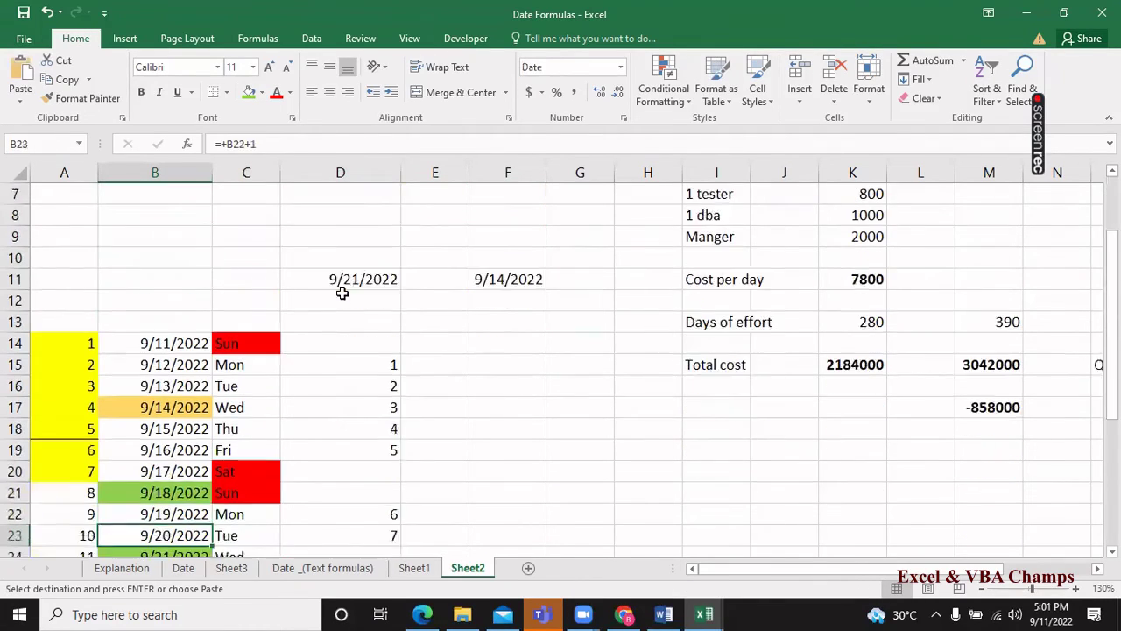
{"action": "key", "text": "Down"}
{"action": "key", "text": "Down"}
{"action": "key", "text": "Down"}
{"action": "key", "text": "Down"}
{"action": "key", "text": "Down"}
{"action": "key", "text": "Down"}
{"action": "key", "text": "Down"}
{"action": "key", "text": "Down"}
{"action": "key", "text": "Down"}
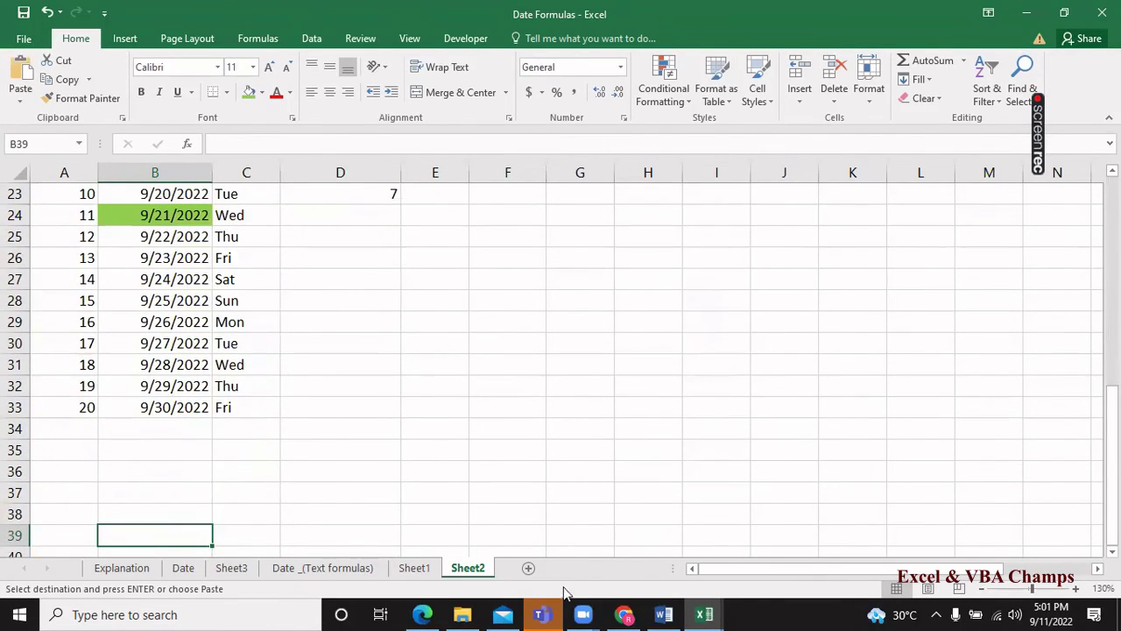
Rename Sheet2 to 'Workday'.
{"action": "right_click", "coordinate": [456, 567]}
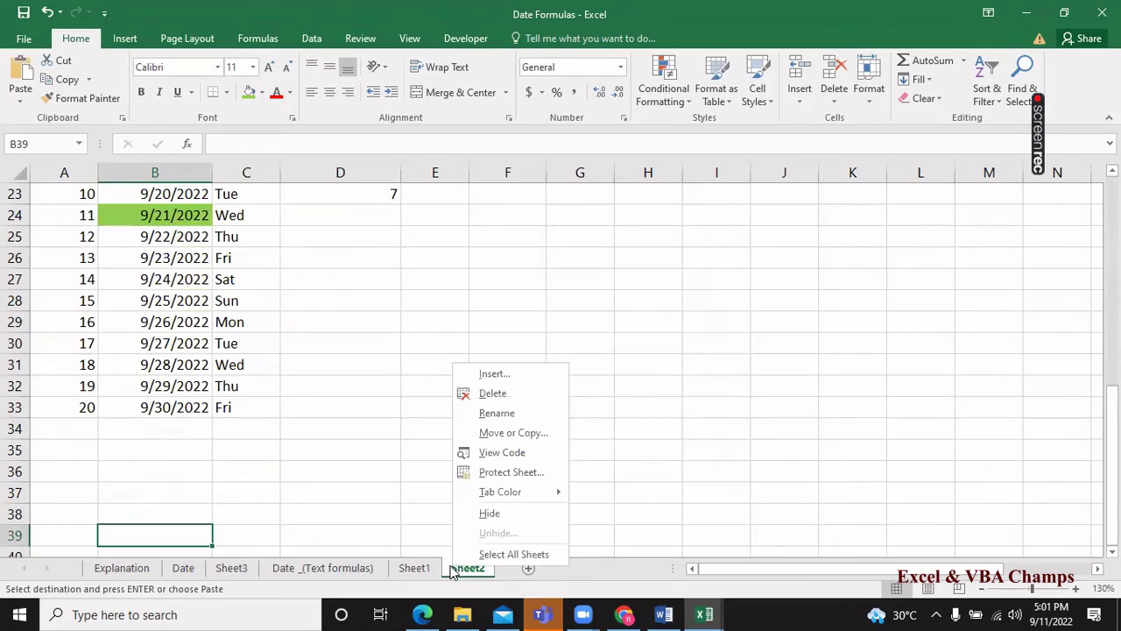
{"action": "left_click", "coordinate": [506, 424]}
{"action": "type", "text": "Work"}
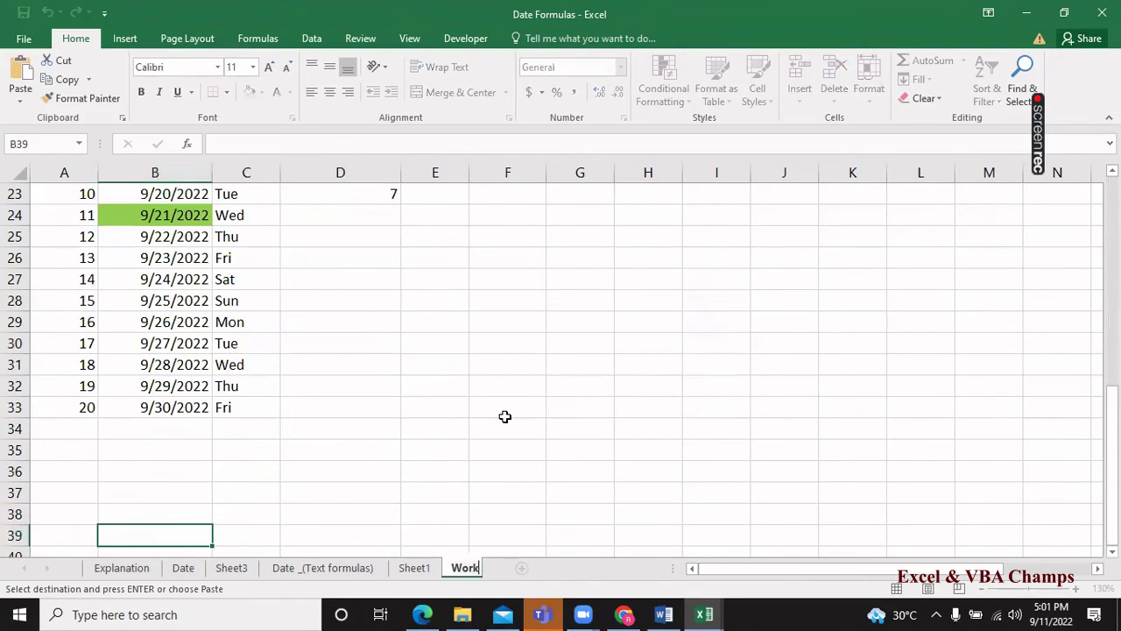
{"action": "type", "text": "day"}
{"action": "key", "text": "Return"}
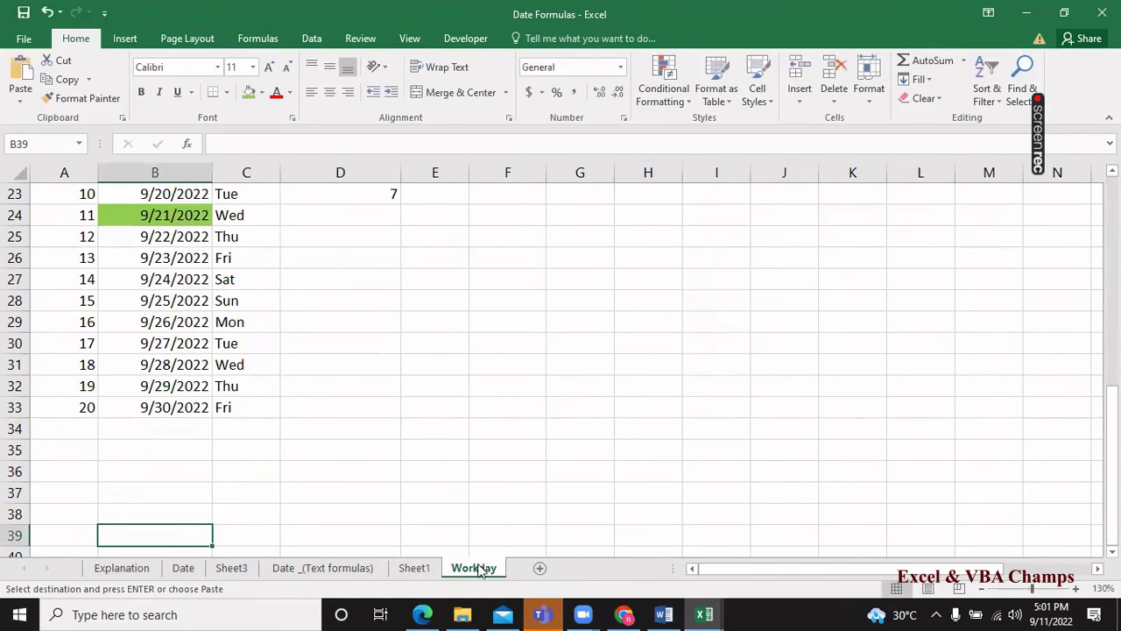
Add a copy of the Workday sheet at the end of the workbook.
{"action": "right_click", "coordinate": [454, 582]}
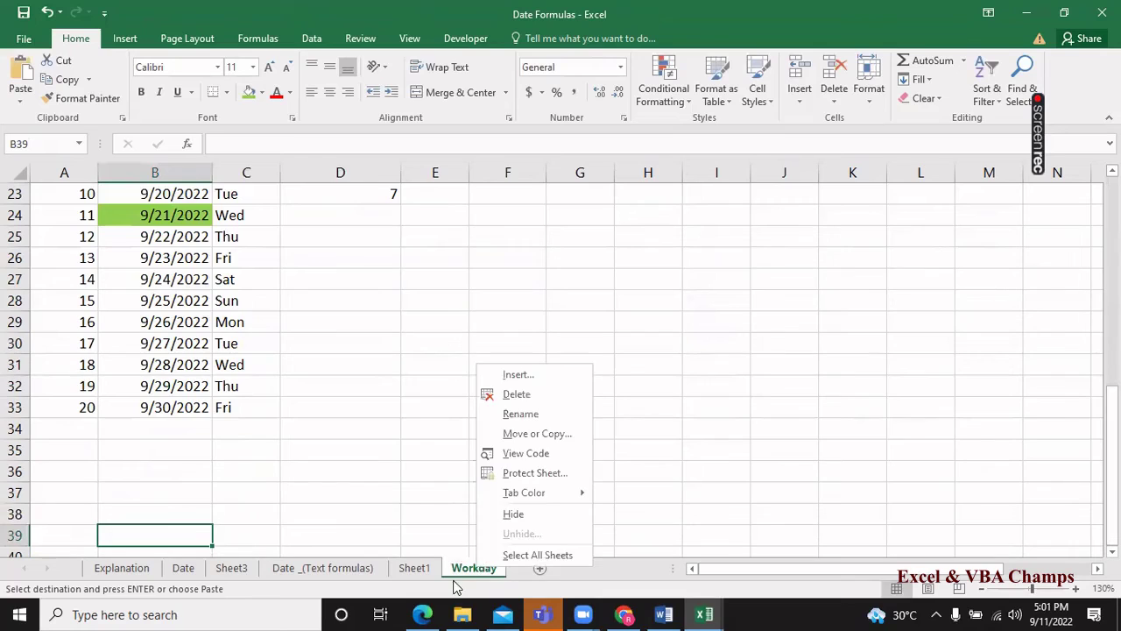
{"action": "left_click", "coordinate": [501, 435]}
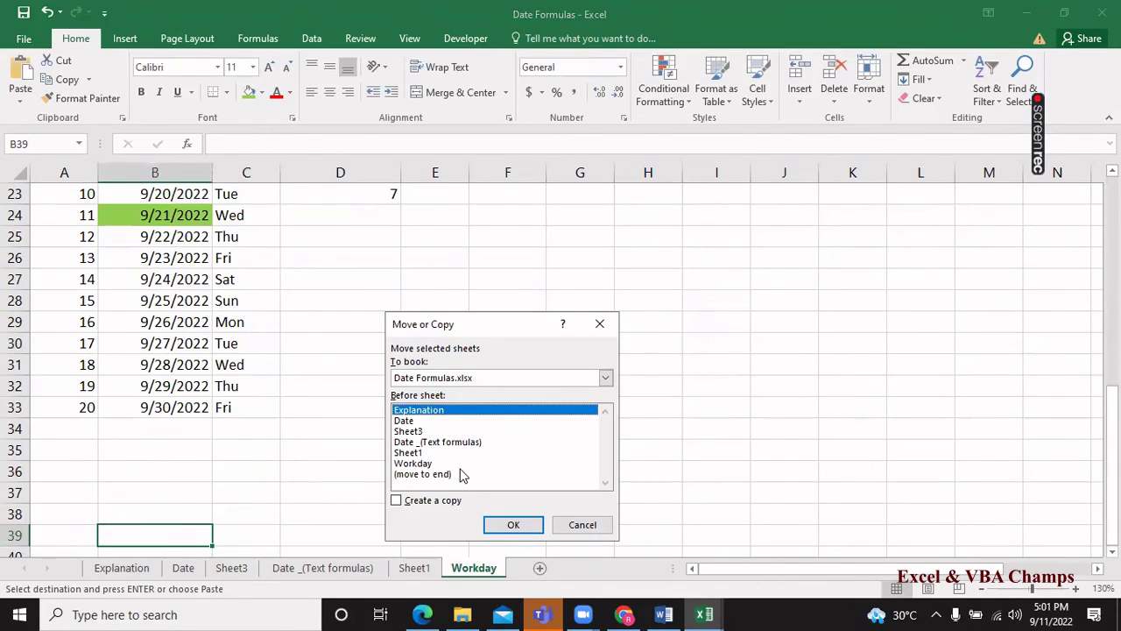
{"action": "left_click", "coordinate": [458, 475]}
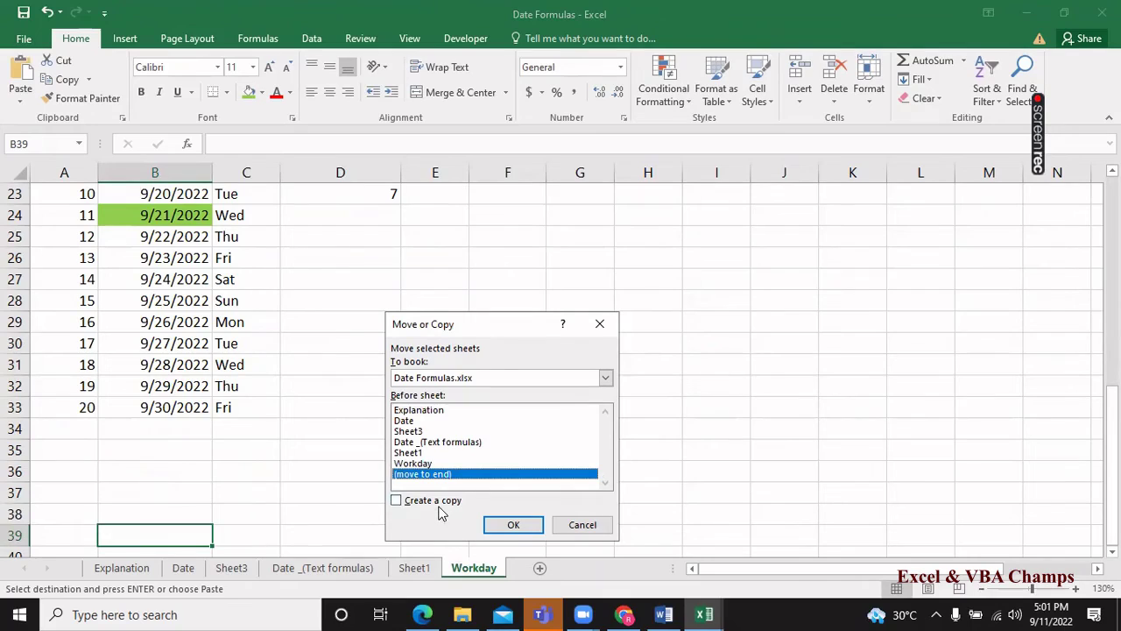
{"action": "left_click", "coordinate": [440, 501]}
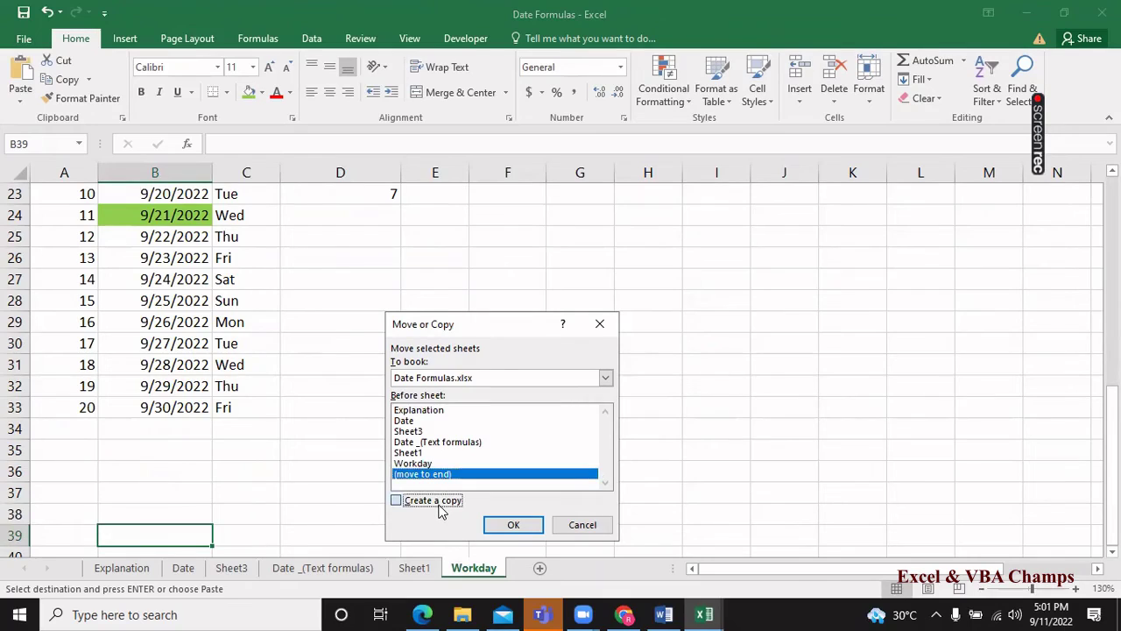
{"action": "left_click", "coordinate": [524, 526]}
{"action": "double_click", "coordinate": [541, 568]}
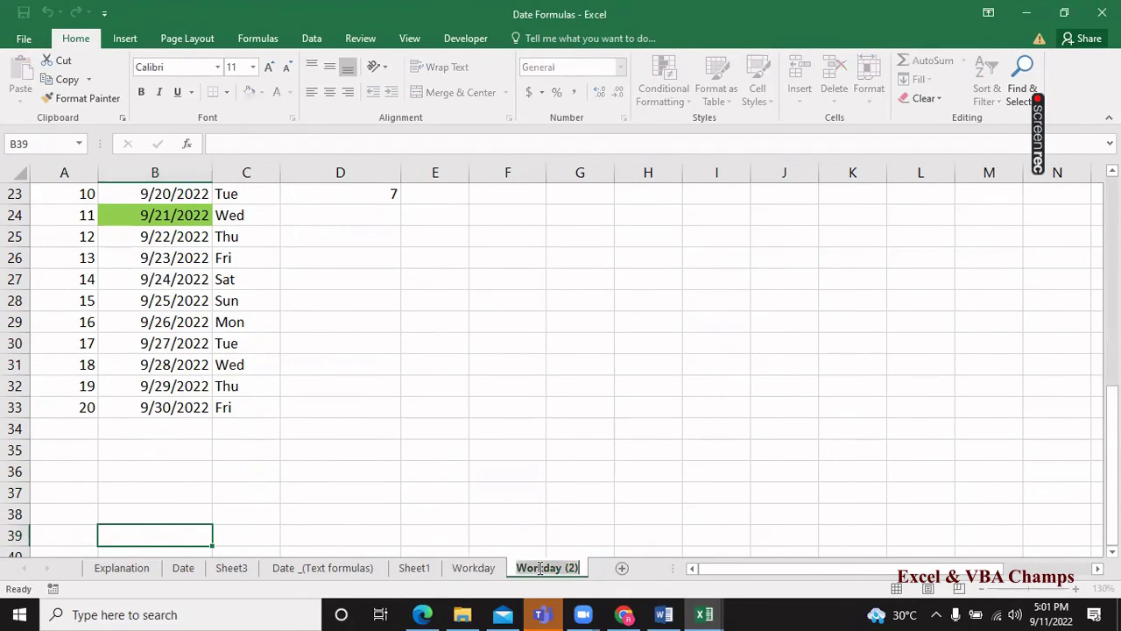
Replace '(2)' in the copied sheet's name so it becomes 'WorkdayINTL'.
{"action": "key", "text": "End"}
{"action": "key", "text": "shift+Left"}
{"action": "key", "text": "shift+Left"}
{"action": "key", "text": "shift+Left"}
{"action": "type", "text": "INTL"}
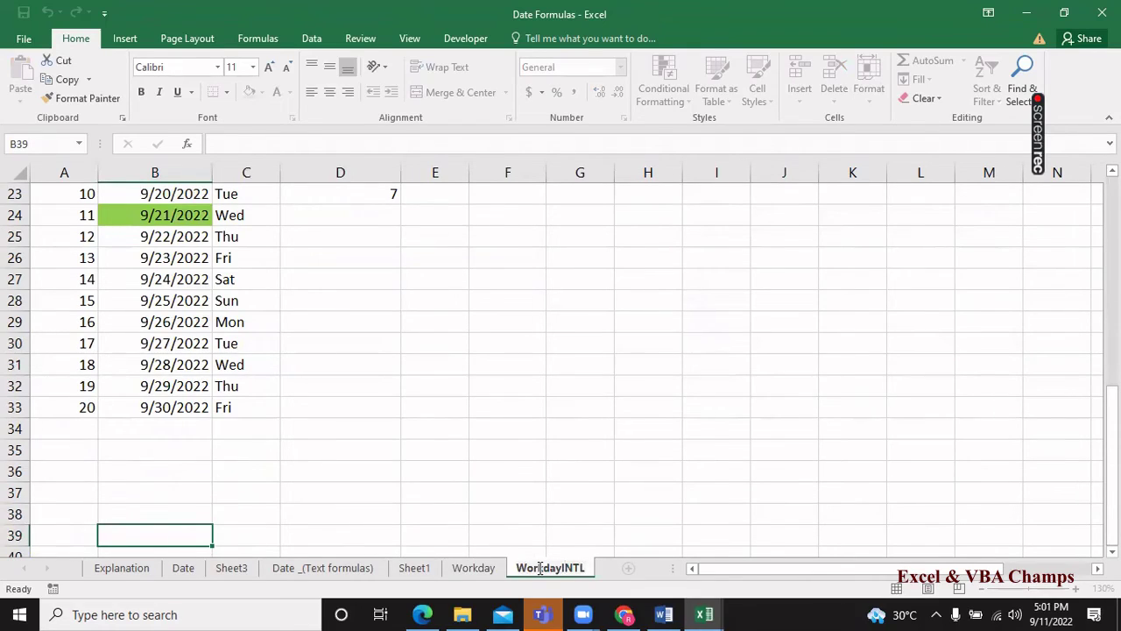
{"action": "left_click", "coordinate": [438, 458]}
{"action": "key", "text": "ctrl+Up"}
Review the WorkdayINTL layout from the top, including the 280 days of effort, and select row 11.
{"action": "key", "text": "Home"}
{"action": "key", "text": "Down"}
{"action": "key", "text": "Down"}
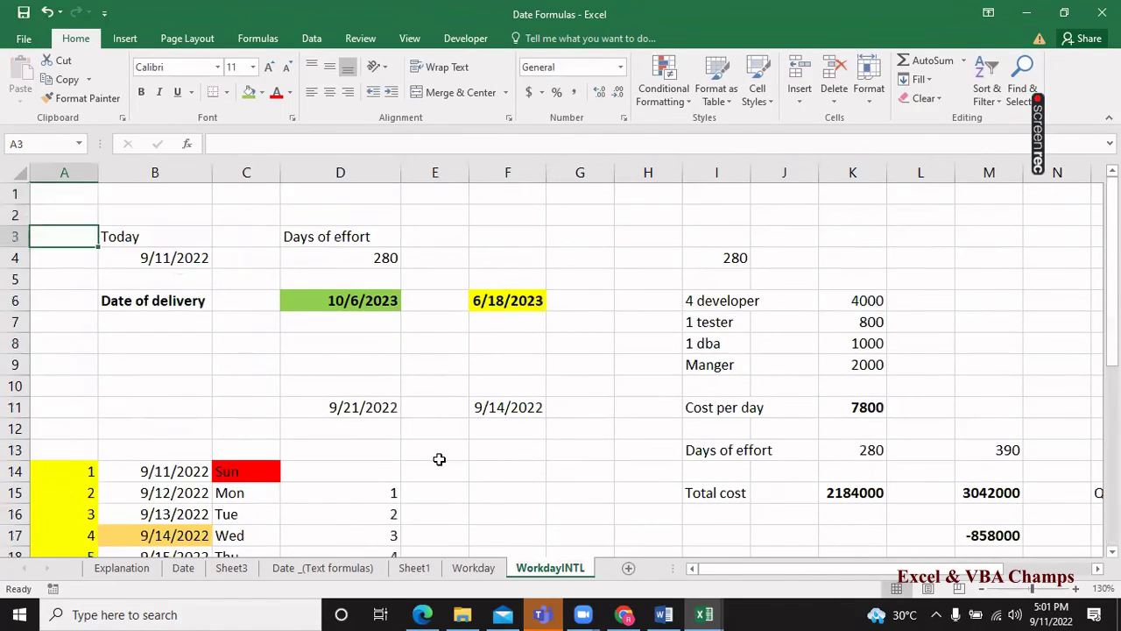
{"action": "key", "text": "Down"}
{"action": "key", "text": "Down"}
{"action": "key", "text": "Right"}
{"action": "key", "text": "Right"}
{"action": "key", "text": "Right"}
{"action": "key", "text": "Up"}
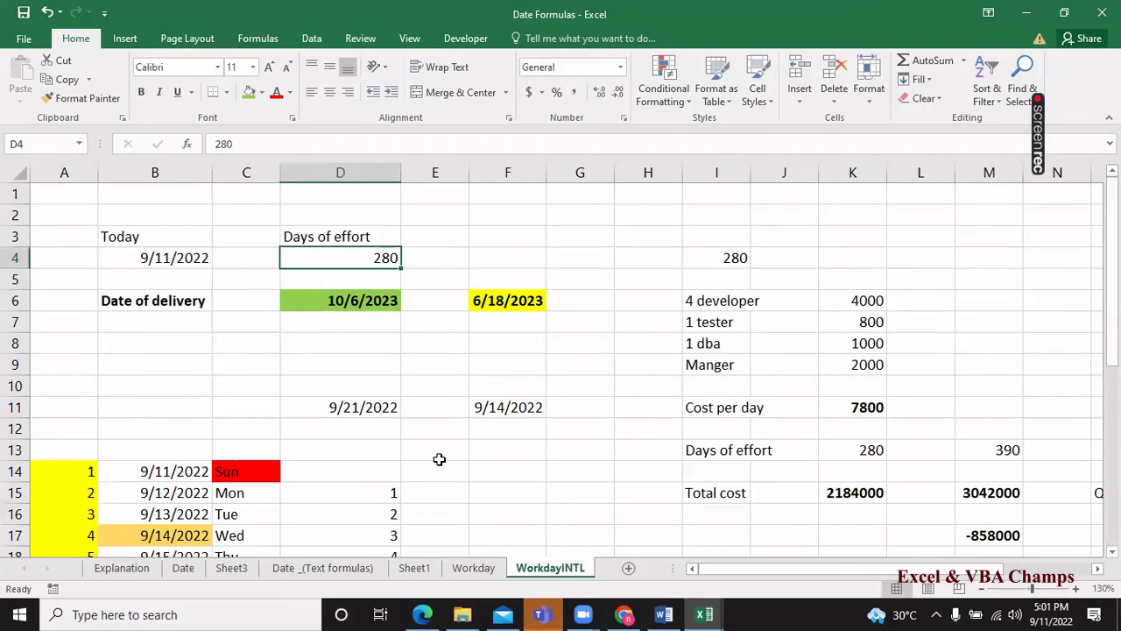
{"action": "key", "text": "Up"}
{"action": "key", "text": "Left"}
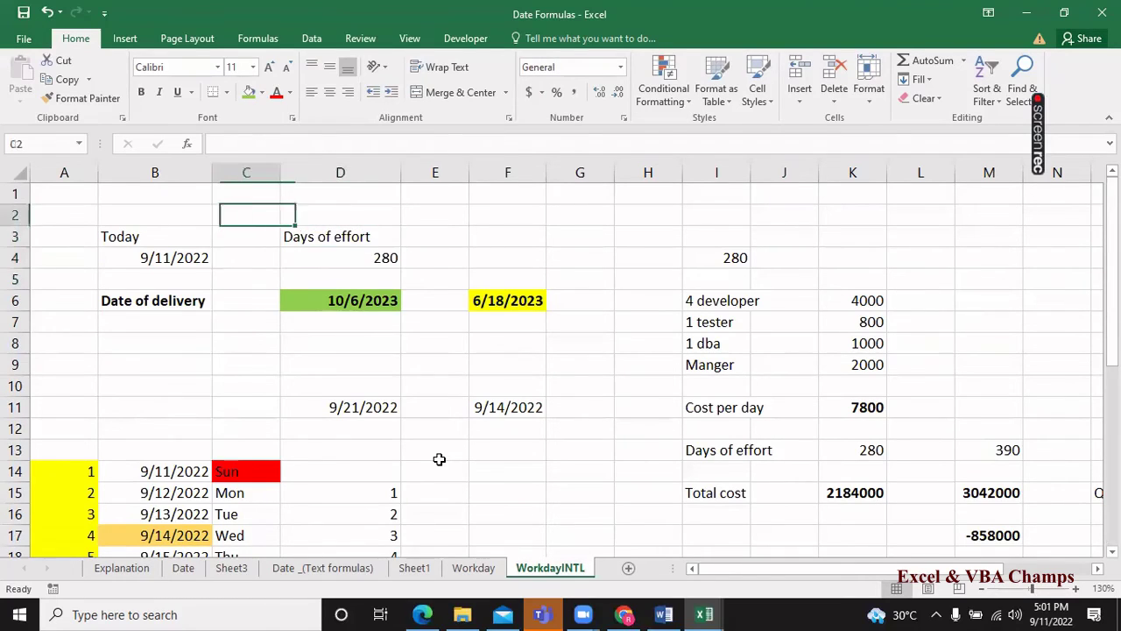
{"action": "key", "text": "Down"}
{"action": "key", "text": "Down"}
{"action": "key", "text": "Down"}
{"action": "key", "text": "Down"}
{"action": "key", "text": "Down"}
{"action": "key", "text": "Down"}
{"action": "key", "text": "Down"}
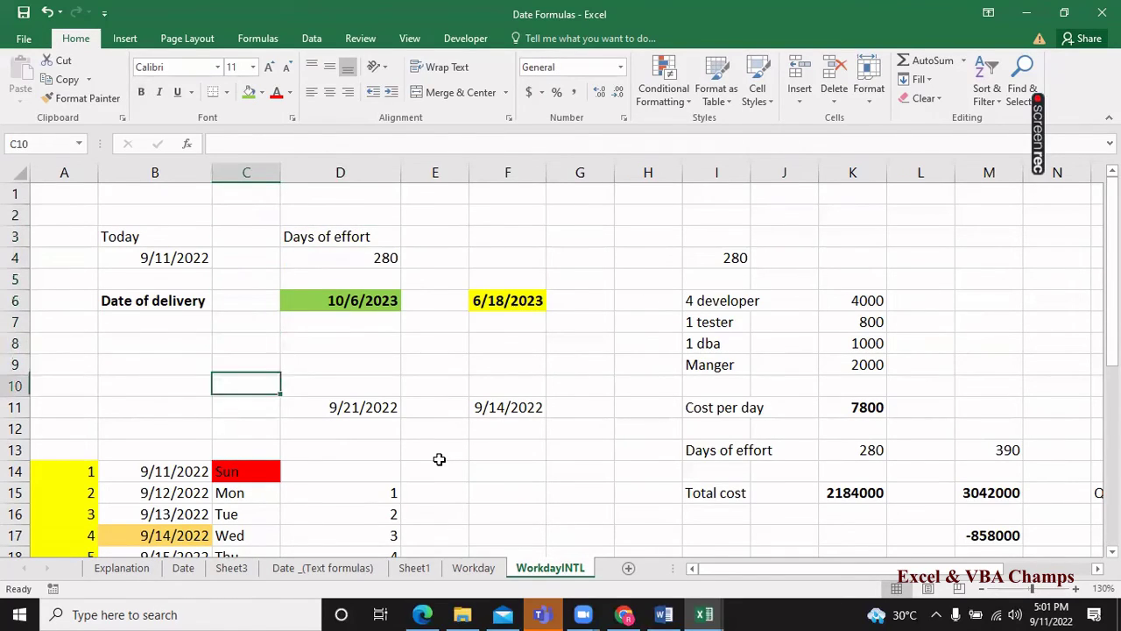
{"action": "key", "text": "Left"}
{"action": "key", "text": "Left"}
{"action": "key", "text": "Down"}
{"action": "key", "text": "shift+space"}
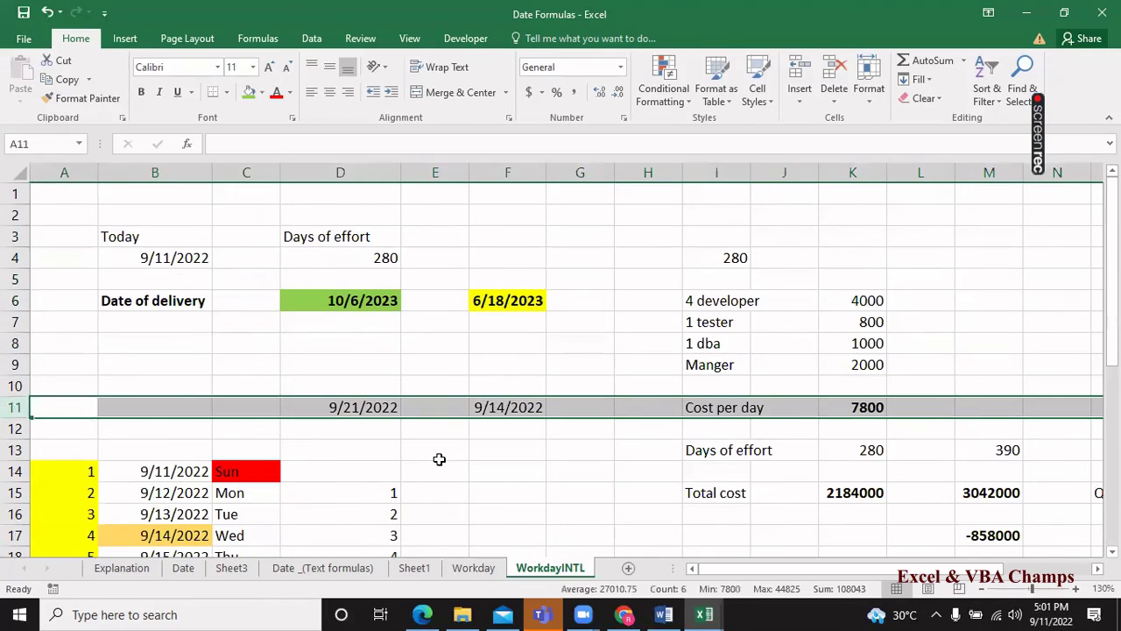
{"action": "key", "text": "shift+Down"}
{"action": "key", "text": "shift+Down"}
{"action": "key", "text": "shift+Down"}
{"action": "key", "text": "shift+Down"}
{"action": "key", "text": "ctrl+shift+plus"}
{"action": "key", "text": "Down"}
{"action": "key", "text": "Right"}
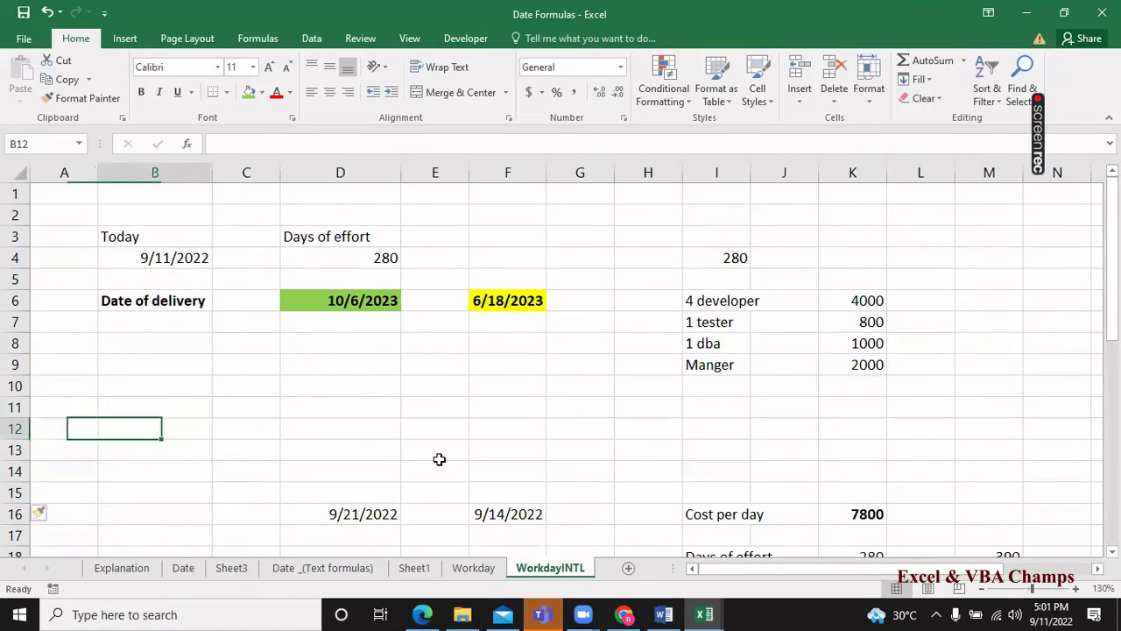
{"action": "key", "text": "Right"}
{"action": "key", "text": "ctrl+Right"}
{"action": "key", "text": "ctrl+Left"}
{"action": "key", "text": "Right"}
{"action": "key", "text": "Right"}
{"action": "key", "text": "Right"}
{"action": "key", "text": "Right"}
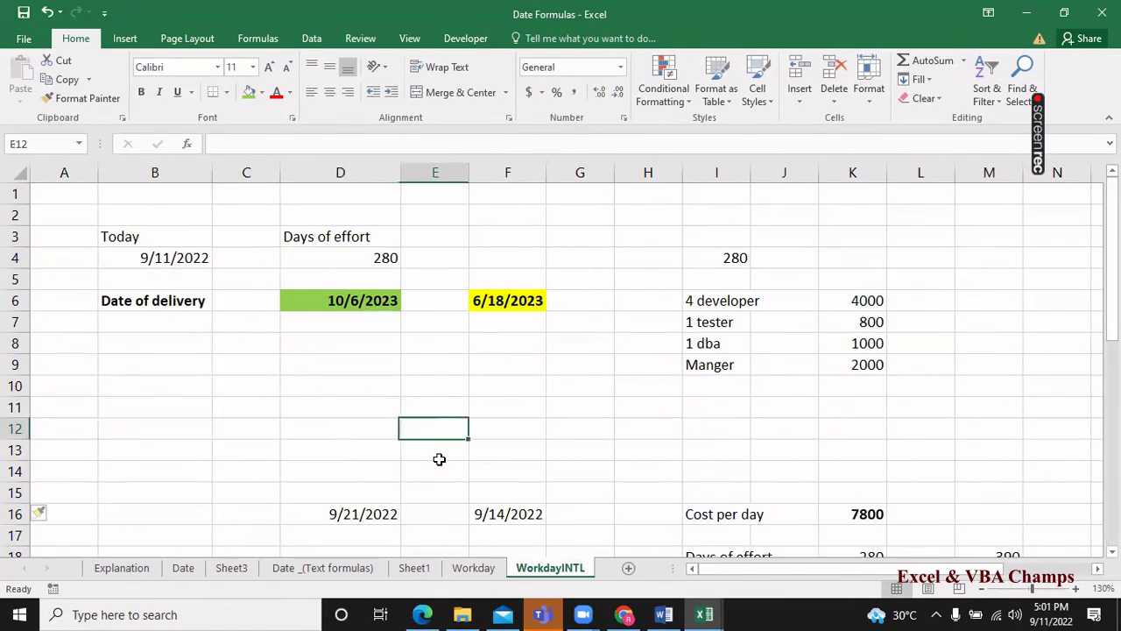
{"action": "key", "text": "Right"}
{"action": "key", "text": "Right"}
{"action": "key", "text": "Right"}
{"action": "key", "text": "Right"}
{"action": "key", "text": "Down"}
{"action": "key", "text": "Down"}
{"action": "key", "text": "Down"}
{"action": "key", "text": "Down"}
{"action": "key", "text": "Down"}
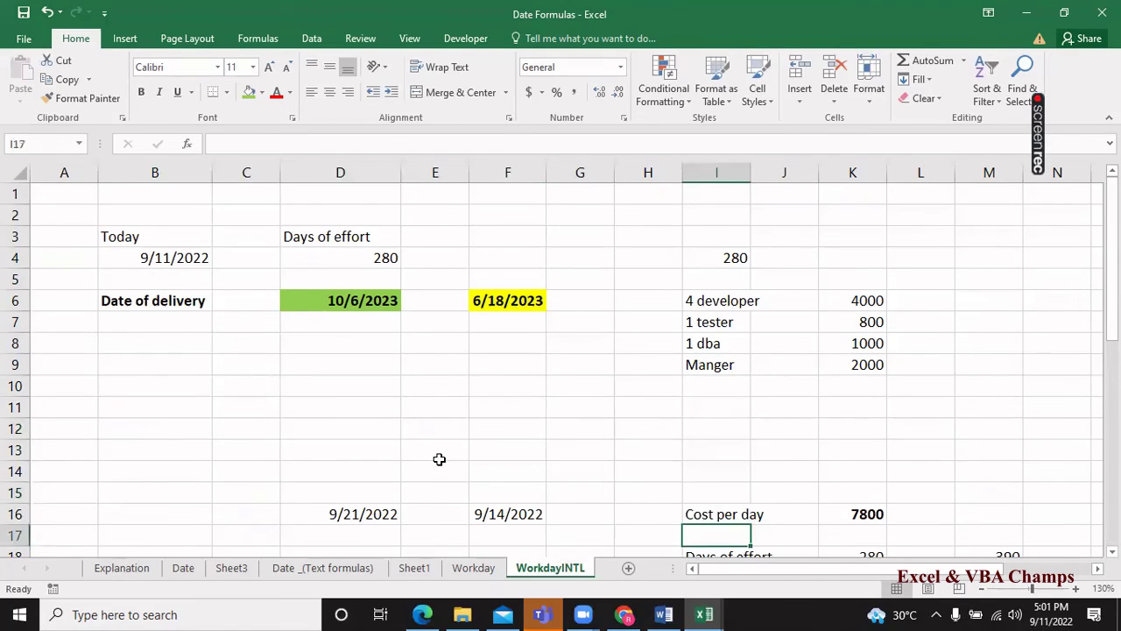
{"action": "key", "text": "Down"}
{"action": "key", "text": "Down"}
{"action": "key", "text": "Down"}
{"action": "key", "text": "Up"}
{"action": "key", "text": "Up"}
{"action": "key", "text": "Up"}
{"action": "key", "text": "Up"}
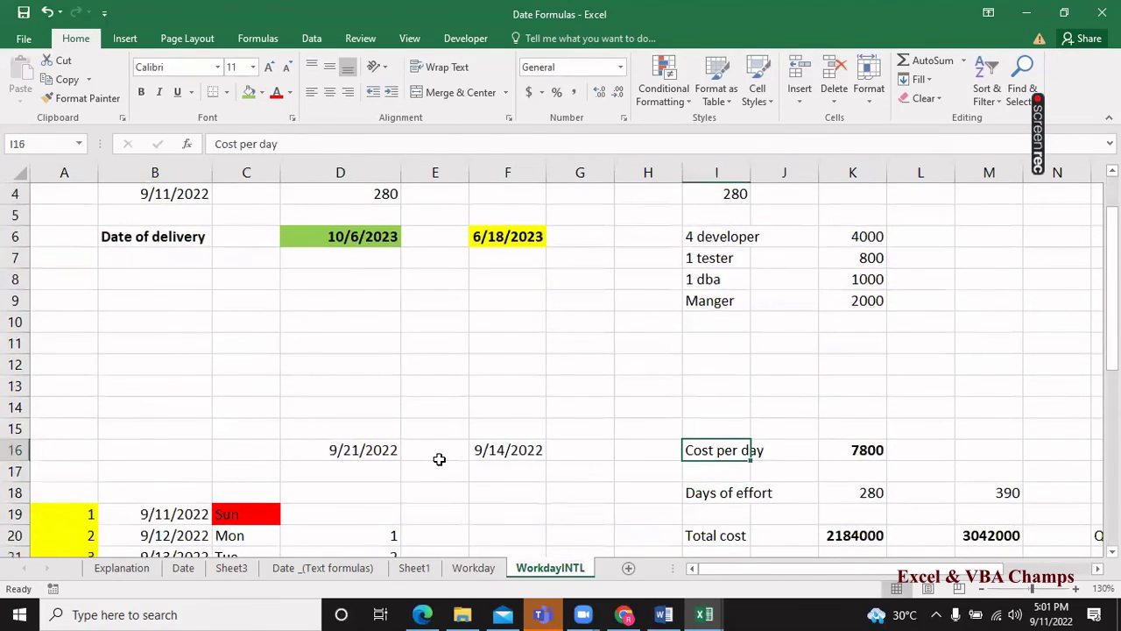
{"action": "key", "text": "ctrl+z"}
{"action": "key", "text": "Up"}
{"action": "key", "text": "Up"}
{"action": "key", "text": "Up"}
{"action": "key", "text": "Down"}
{"action": "key", "text": "Down"}
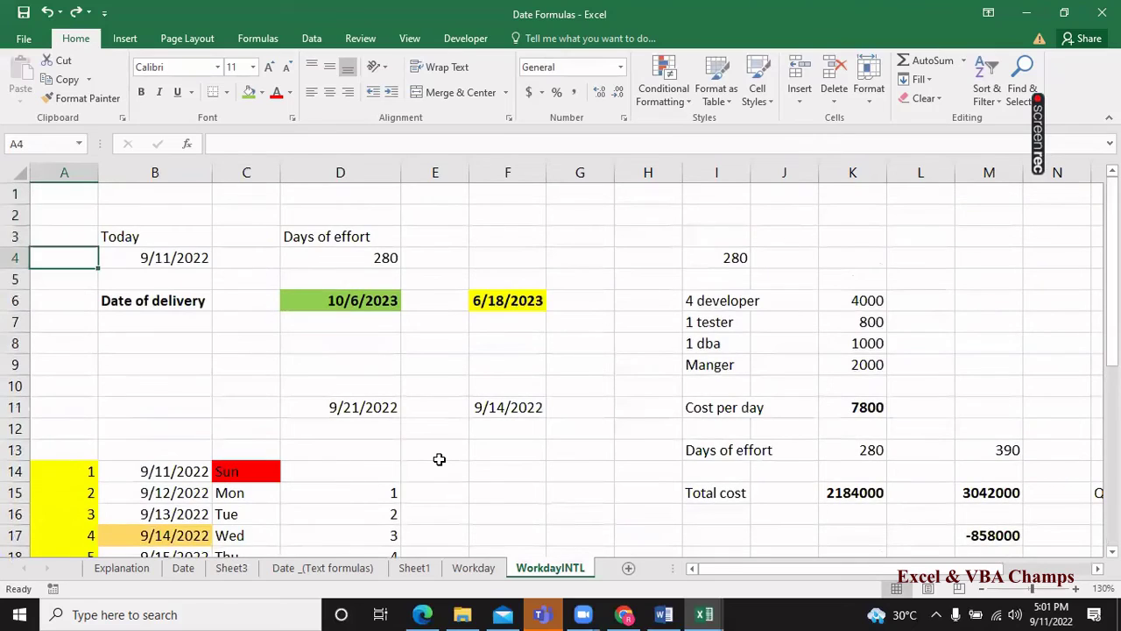
{"action": "key", "text": "Down"}
{"action": "key", "text": "Down"}
{"action": "key", "text": "Down"}
{"action": "key", "text": "Down"}
{"action": "key", "text": "Down"}
{"action": "key", "text": "Down"}
{"action": "key", "text": "Down"}
{"action": "key", "text": "Down"}
{"action": "key", "text": "Down"}
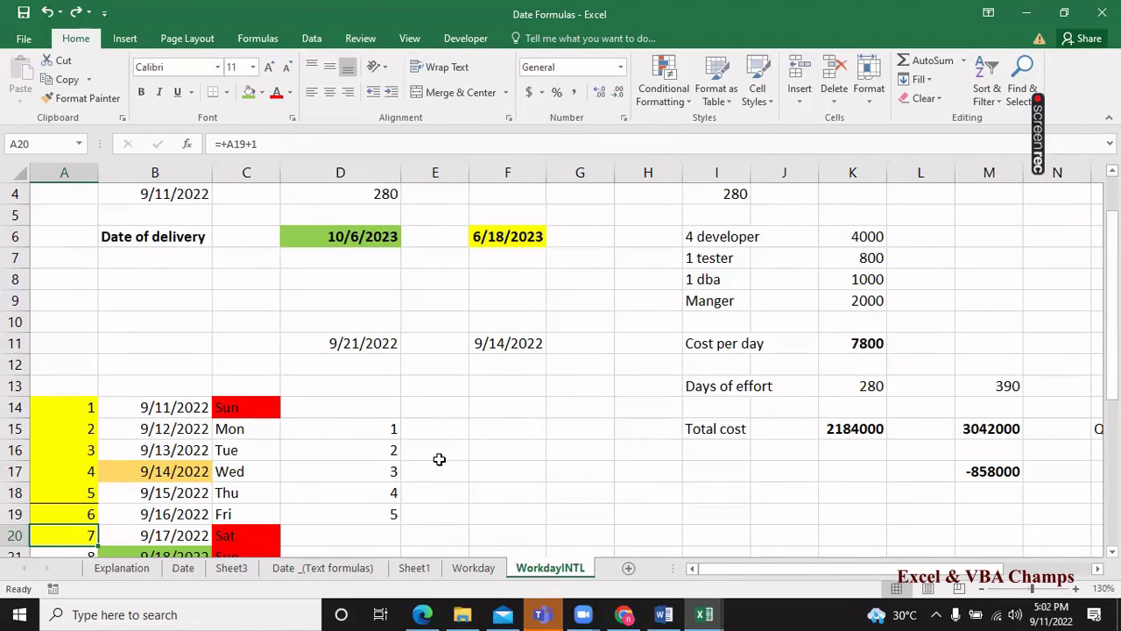
{"action": "key", "text": "Up"}
{"action": "key", "text": "Up"}
{"action": "key", "text": "Up"}
{"action": "key", "text": "Up"}
{"action": "key", "text": "Up"}
{"action": "key", "text": "ctrl+Up"}
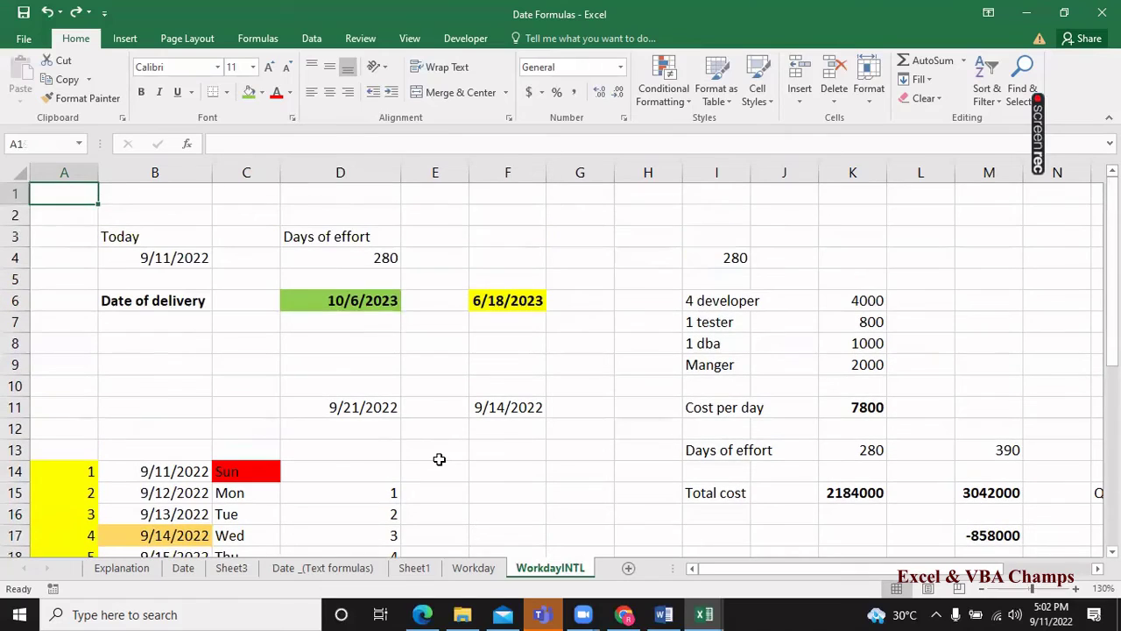
{"action": "key", "text": "Down"}
{"action": "key", "text": "Down"}
{"action": "key", "text": "Down"}
{"action": "key", "text": "Down"}
{"action": "key", "text": "Down"}
{"action": "key", "text": "Right"}
{"action": "key", "text": "Right"}
{"action": "key", "text": "Right"}
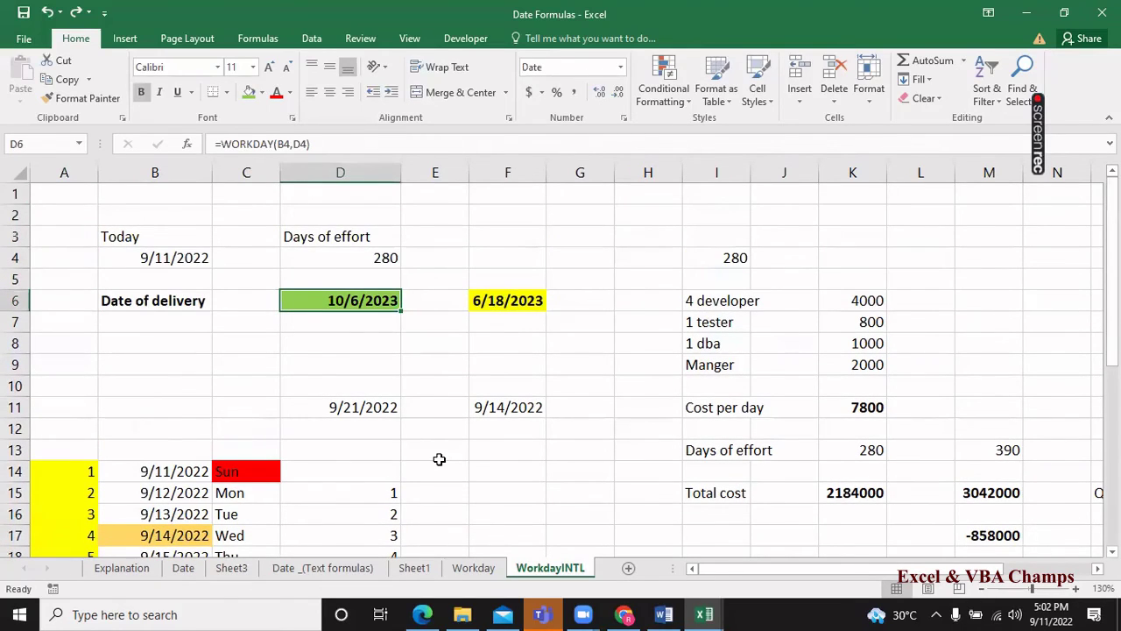
{"action": "type", "text": "=WORK"}
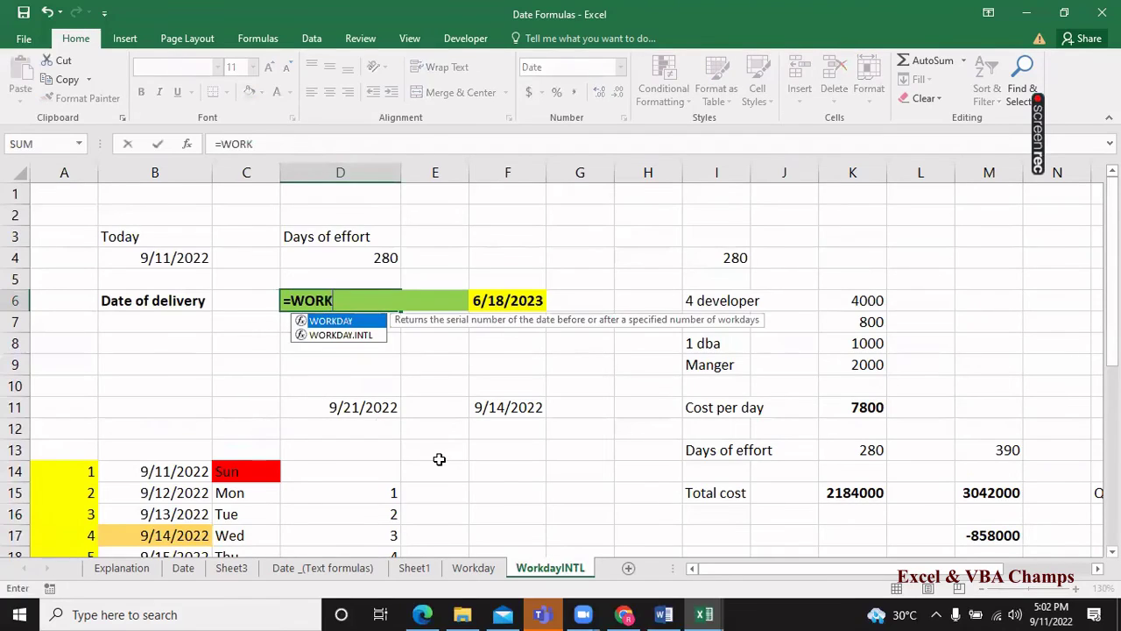
{"action": "key", "text": "Down"}
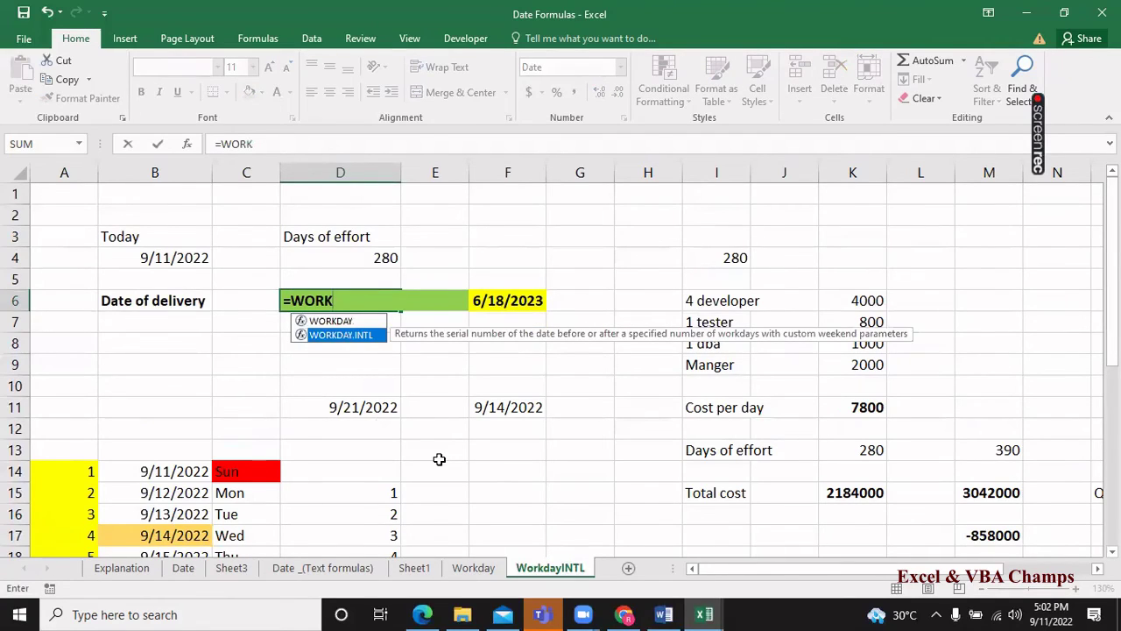
{"action": "key", "text": "Tab"}
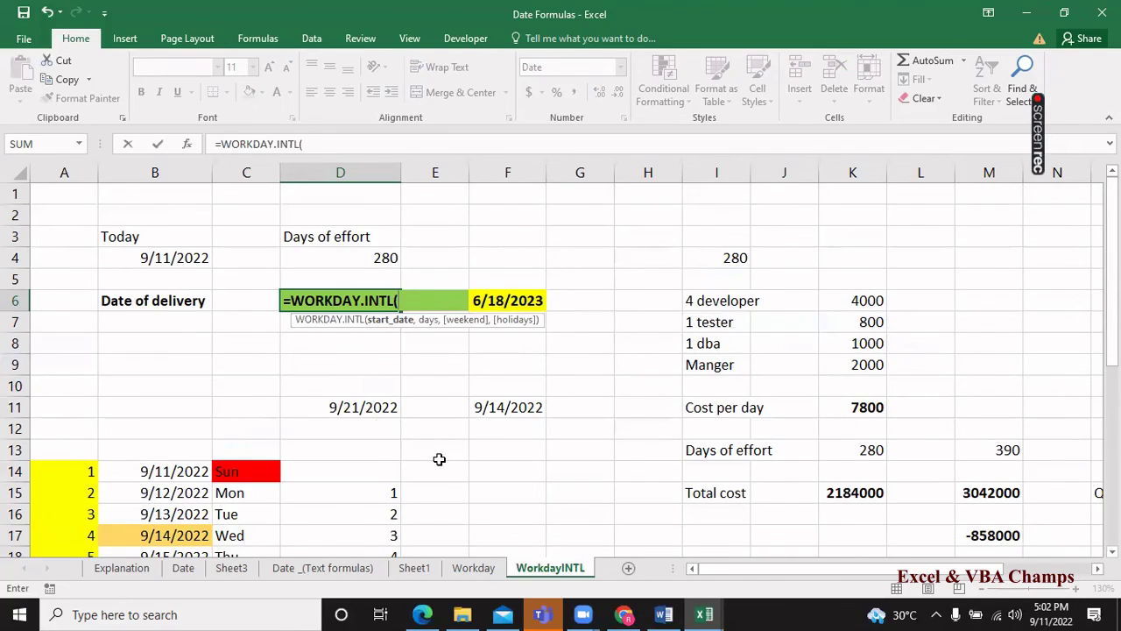
{"action": "key", "text": "Left"}
{"action": "key", "text": "Left"}
{"action": "key", "text": "Up"}
{"action": "key", "text": "Up"}
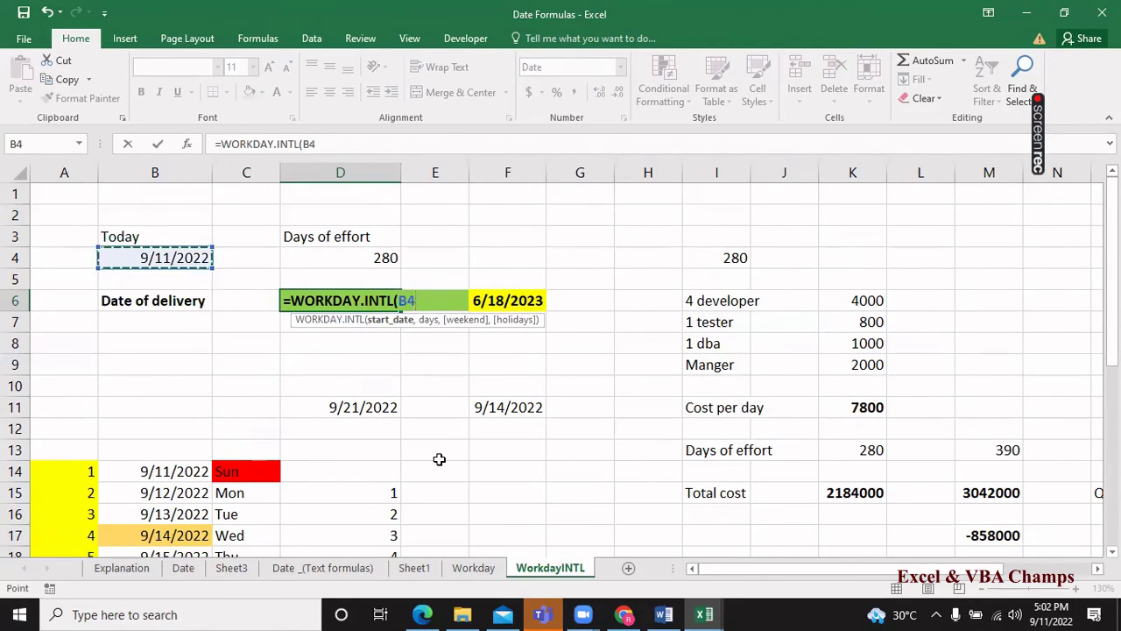
{"action": "type", "text": ","}
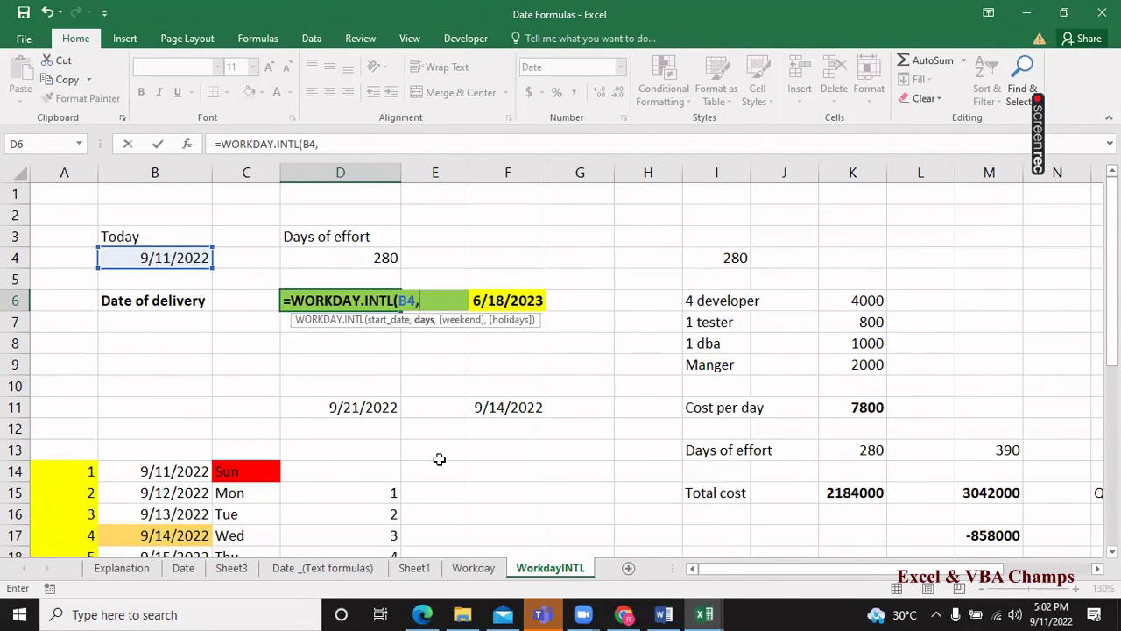
{"action": "key", "text": "Up"}
{"action": "key", "text": "Up"}
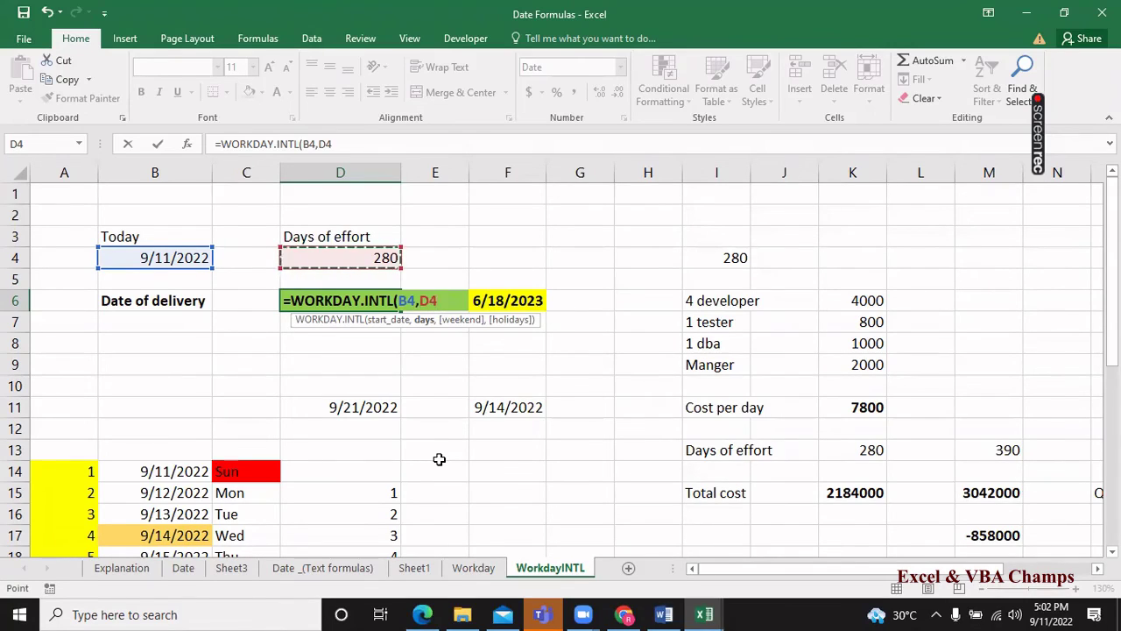
{"action": "type", "text": ","}
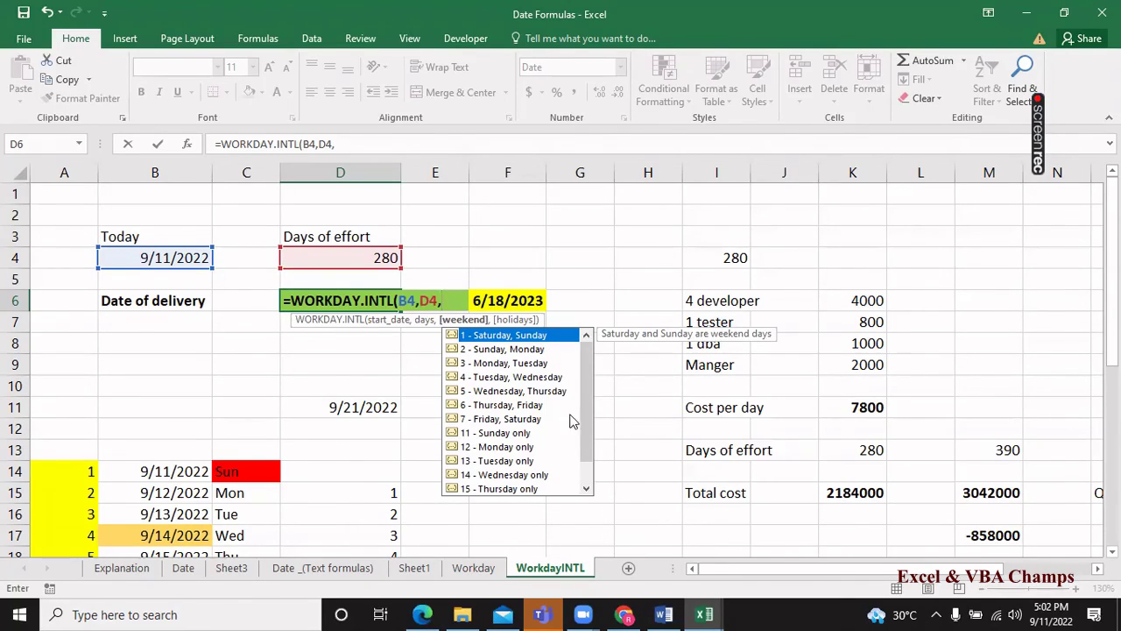
{"action": "mouse_move", "coordinate": [583, 425]}
{"action": "left_mouse_down"}
{"action": "mouse_move", "coordinate": [586, 452]}
{"action": "mouse_move", "coordinate": [585, 395]}
{"action": "left_mouse_up"}
{"action": "key", "text": "Escape"}
{"action": "key", "text": "Escape"}
Change the F6 date to 10/6/2023.
{"action": "key", "text": "Right"}
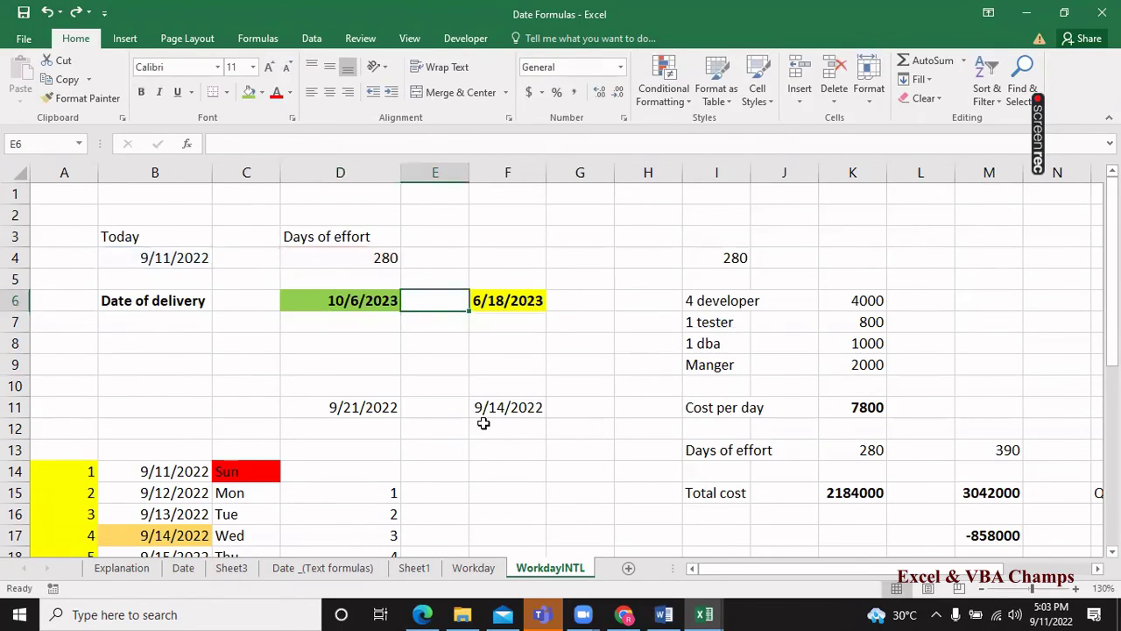
{"action": "key", "text": "Left"}
{"action": "key", "text": "ctrl+c"}
{"action": "key", "text": "Right"}
{"action": "key", "text": "Right"}
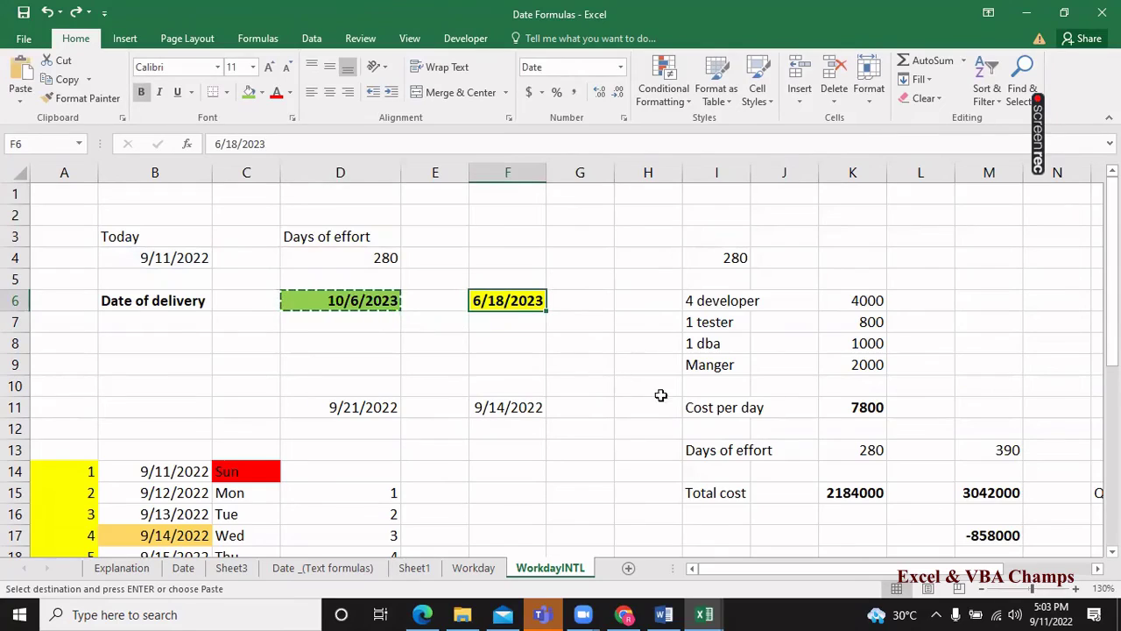
{"action": "double_click", "coordinate": [530, 304]}
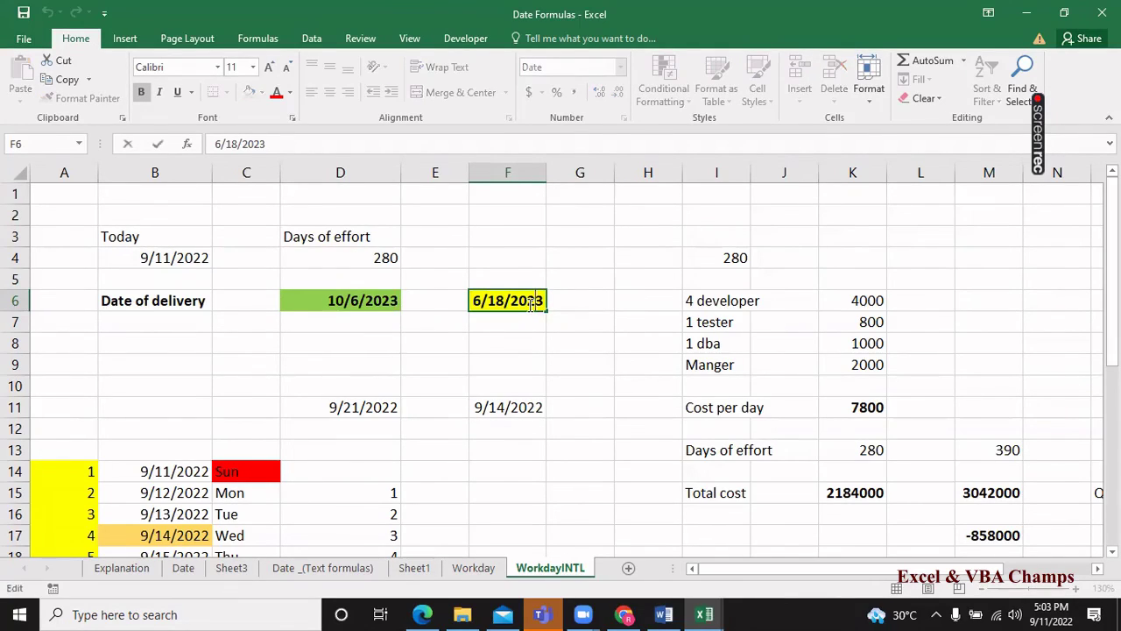
{"action": "key", "text": "Delete"}
{"action": "type", "text": "10"}
{"action": "key", "text": "Right"}
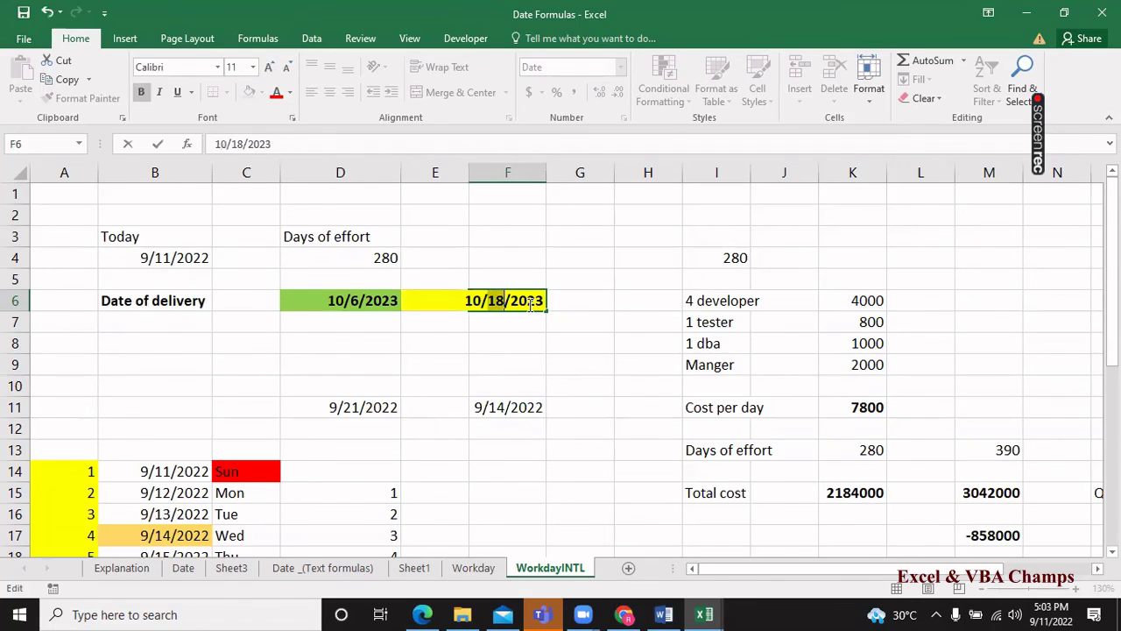
{"action": "key", "text": "Delete"}
{"action": "key", "text": "Delete"}
{"action": "type", "text": "6"}
{"action": "key", "text": "Return"}
Start the D6 formula, replacing a first WORKDAY attempt with WORKDAY.INTL from the suggestions.
{"action": "key", "text": "Up"}
{"action": "key", "text": "Left"}
{"action": "key", "text": "Left"}
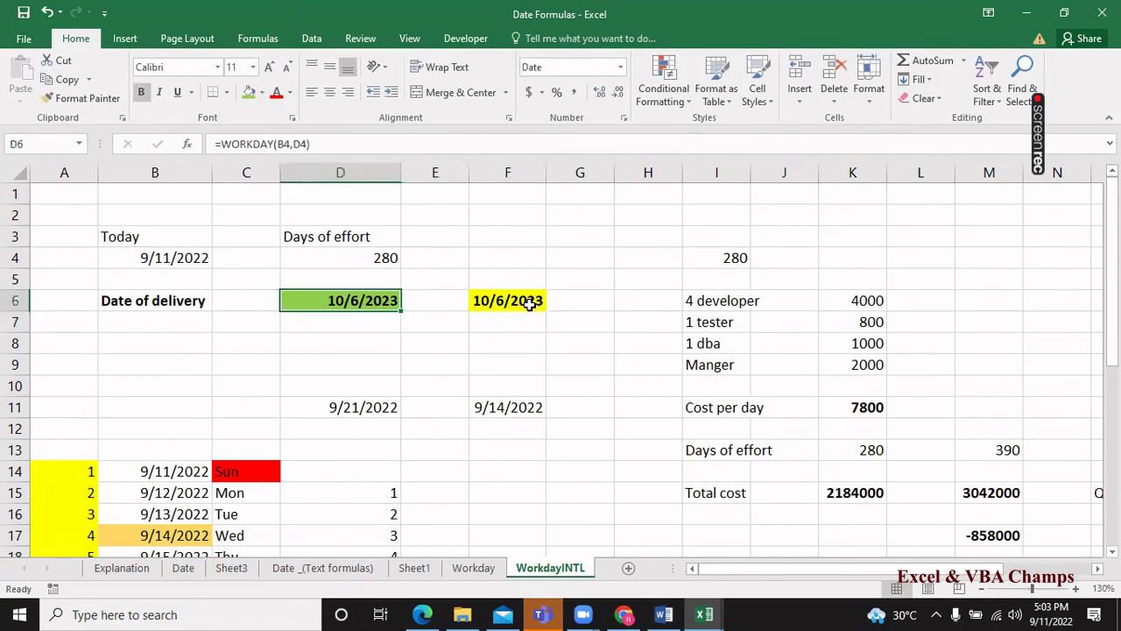
{"action": "type", "text": "=WORKDAY("}
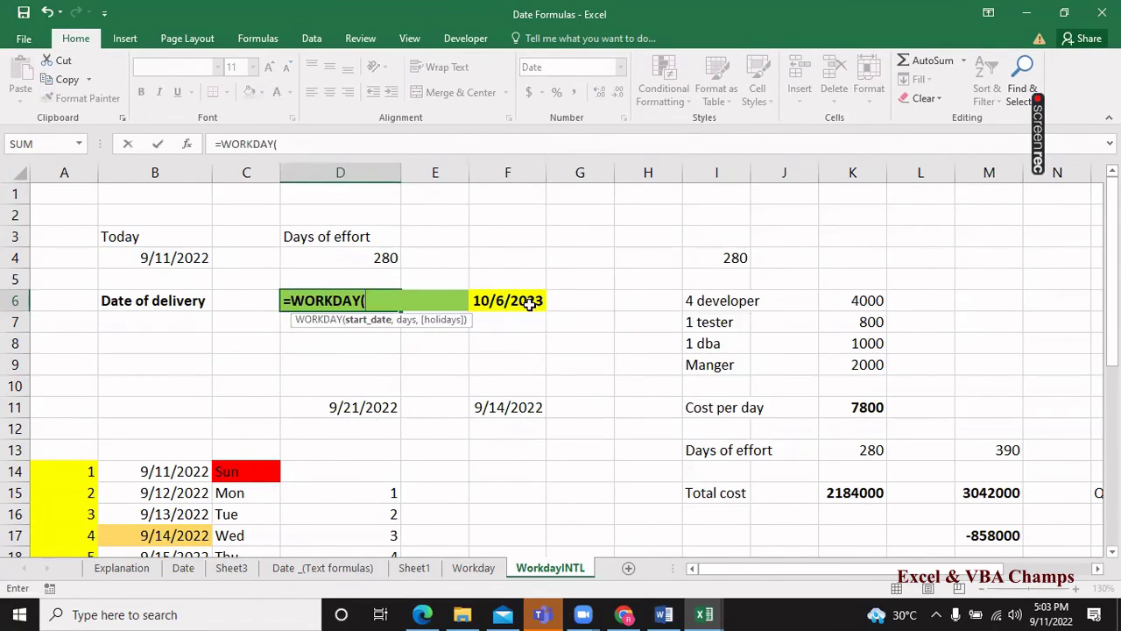
{"action": "key", "text": "Up"}
{"action": "key", "text": "Up"}
{"action": "key", "text": "Left"}
{"action": "key", "text": "Left"}
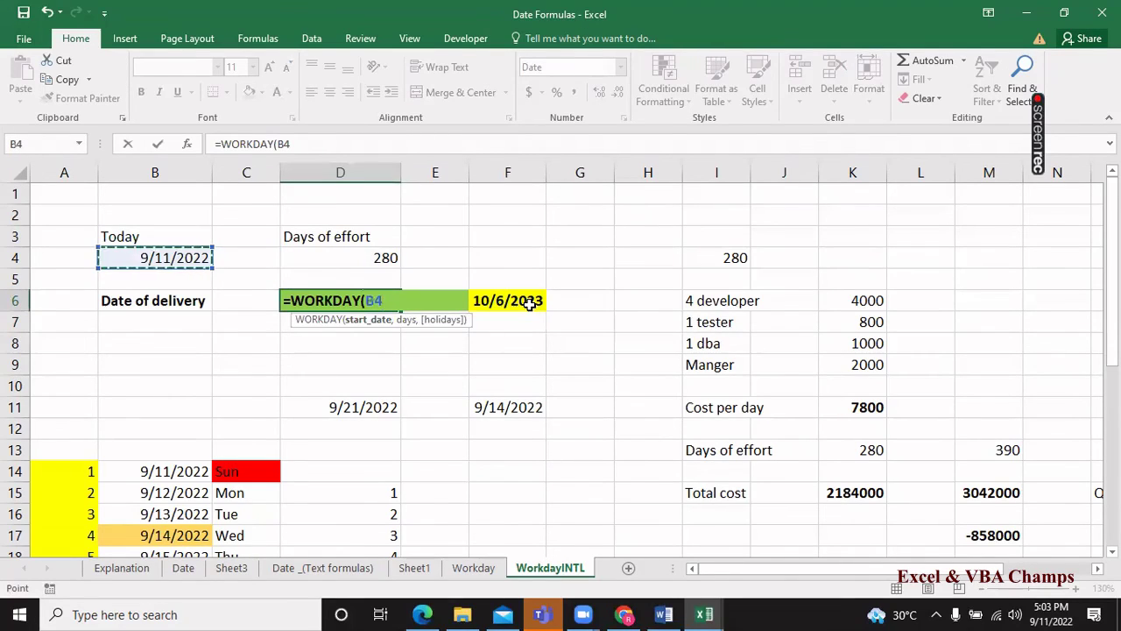
{"action": "type", "text": ","}
{"action": "key", "text": "Up"}
{"action": "key", "text": "Up"}
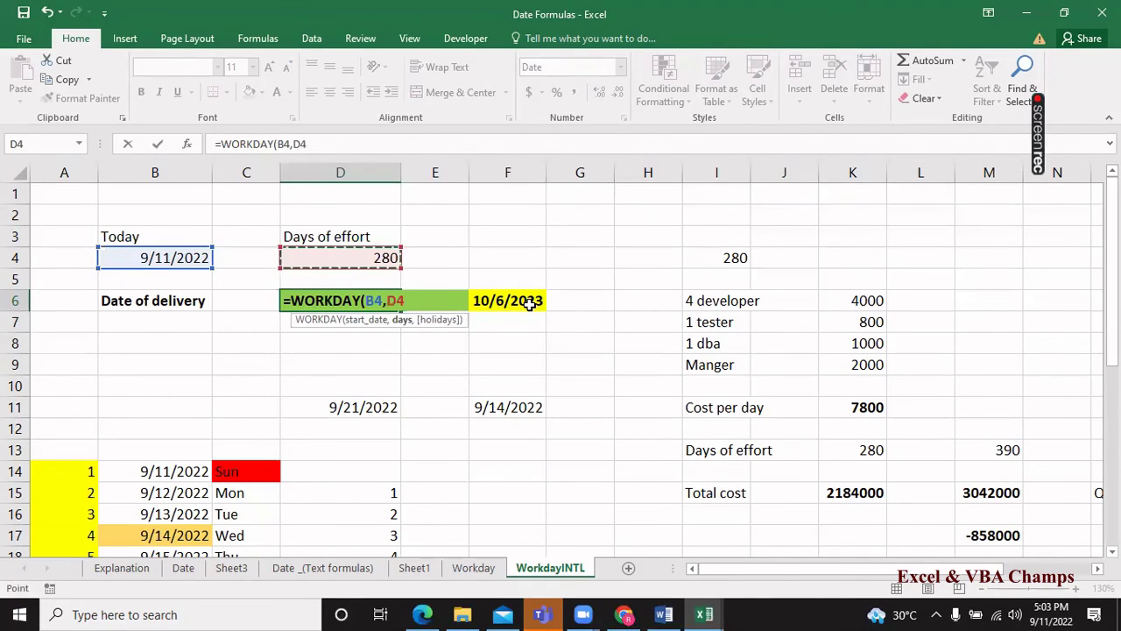
{"action": "type", "text": ","}
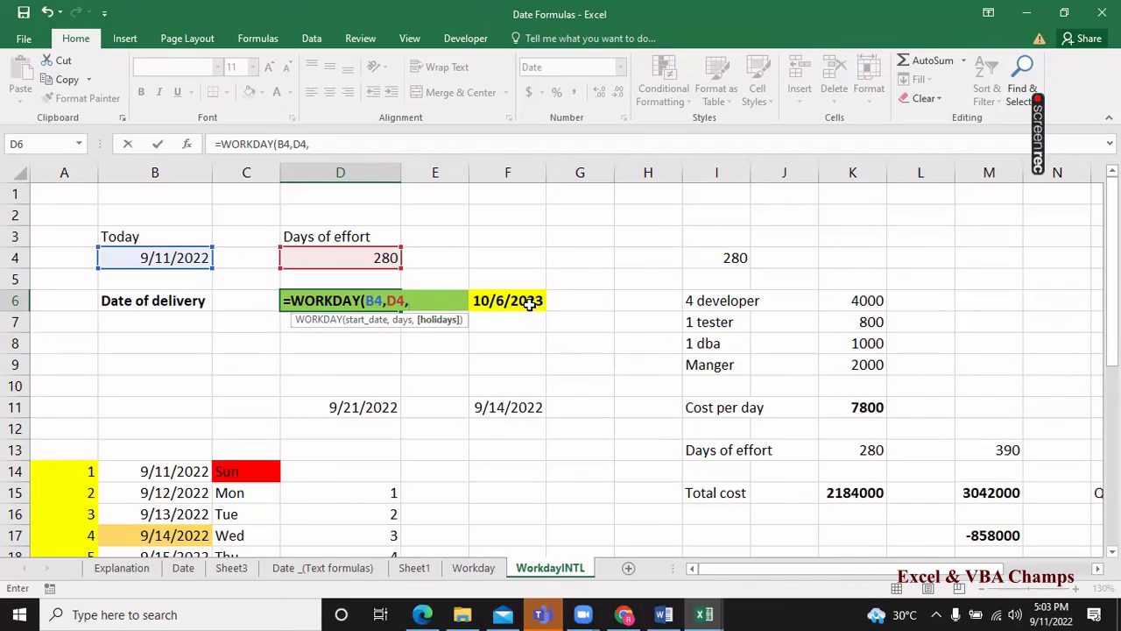
{"action": "key", "text": "BackSpace"}
{"action": "key", "text": "BackSpace"}
{"action": "key", "text": "BackSpace"}
{"action": "key", "text": "BackSpace"}
{"action": "key", "text": "BackSpace"}
{"action": "key", "text": "BackSpace"}
{"action": "key", "text": "BackSpace"}
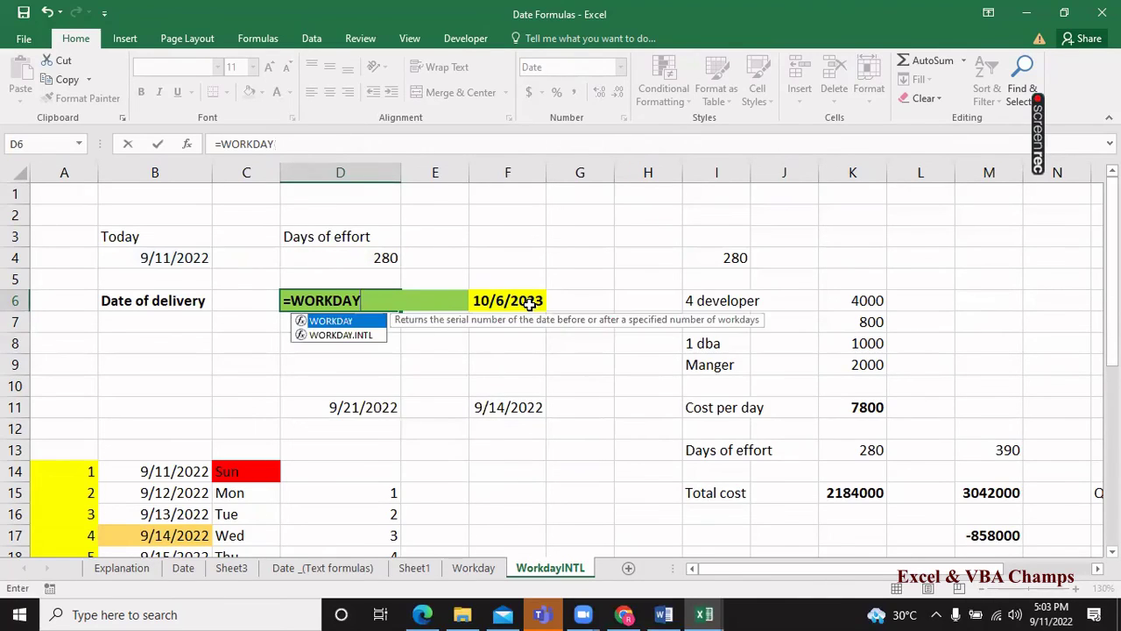
{"action": "left_click", "coordinate": [530, 304]}
{"action": "key", "text": "Left"}
{"action": "key", "text": "Left"}
{"action": "key", "text": "F2"}
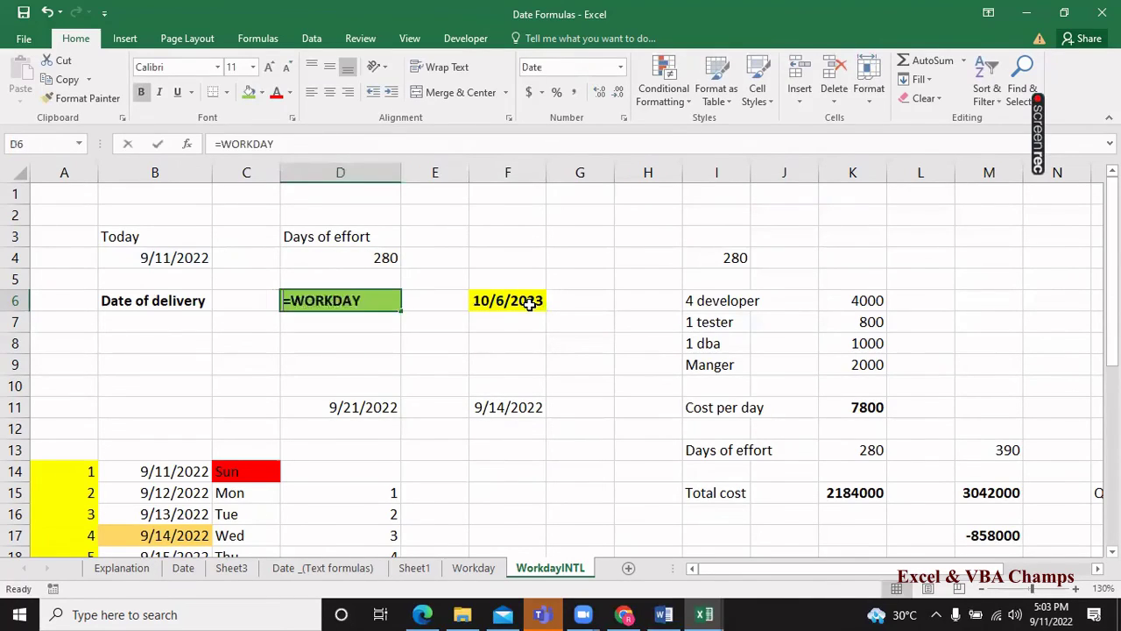
{"action": "key", "text": "BackSpace"}
{"action": "key", "text": "BackSpace"}
{"action": "key", "text": "BackSpace"}
{"action": "type", "text": "ORK"}
{"action": "key", "text": "Down"}
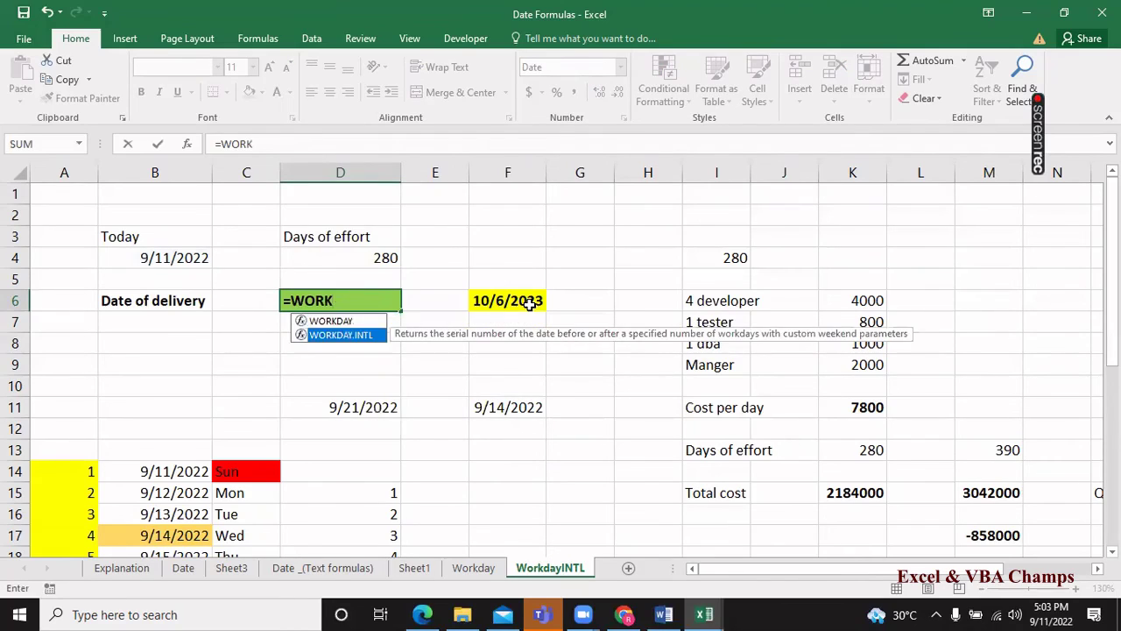
{"action": "key", "text": "Tab"}
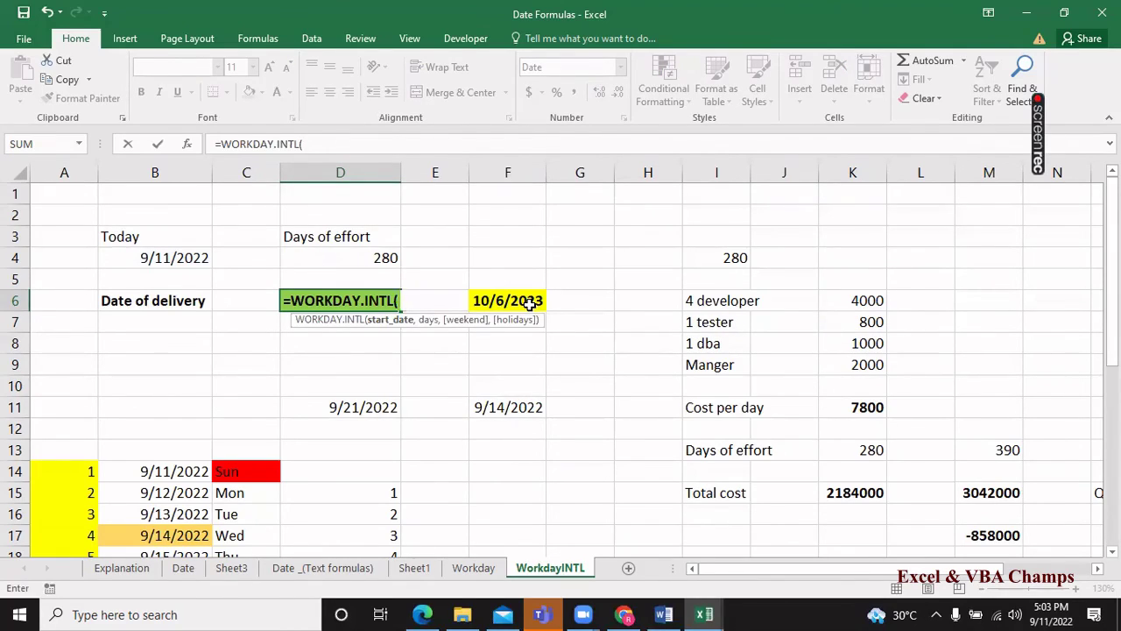
Complete D6 as =WORKDAY.INTL(B4,D4,11) with a Sunday-only weekend, giving 8/3/2023.
{"action": "key", "text": "Left"}
{"action": "key", "text": "Left"}
{"action": "key", "text": "Up"}
{"action": "key", "text": "Up"}
{"action": "type", "text": ","}
{"action": "key", "text": "Up"}
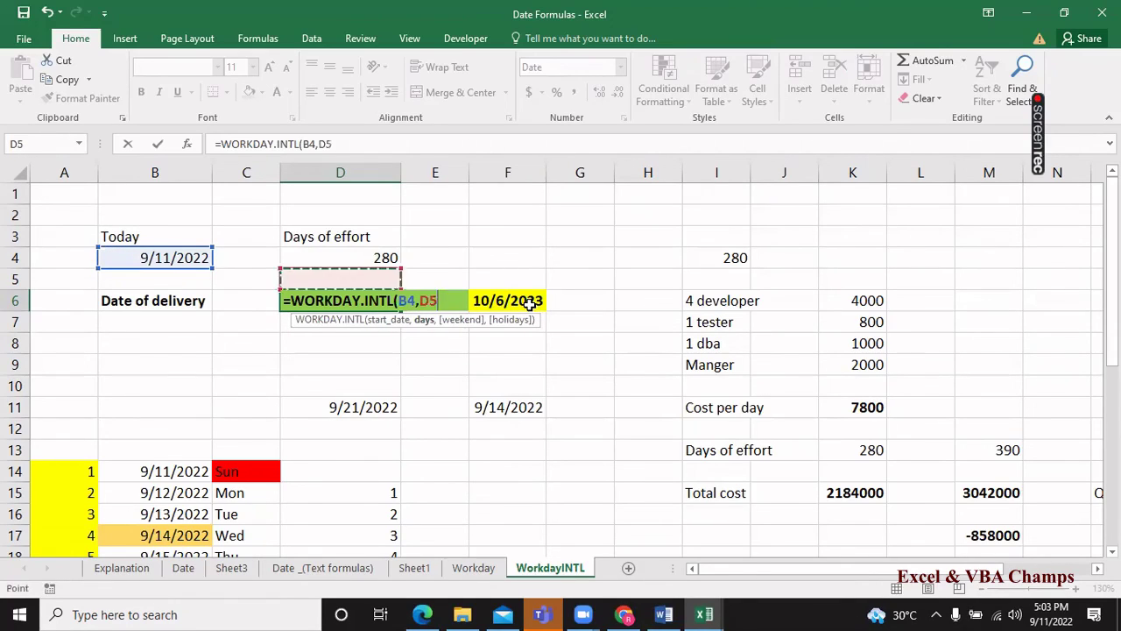
{"action": "key", "text": "Up"}
{"action": "type", "text": ","}
{"action": "key", "text": "Down"}
{"action": "key", "text": "Down"}
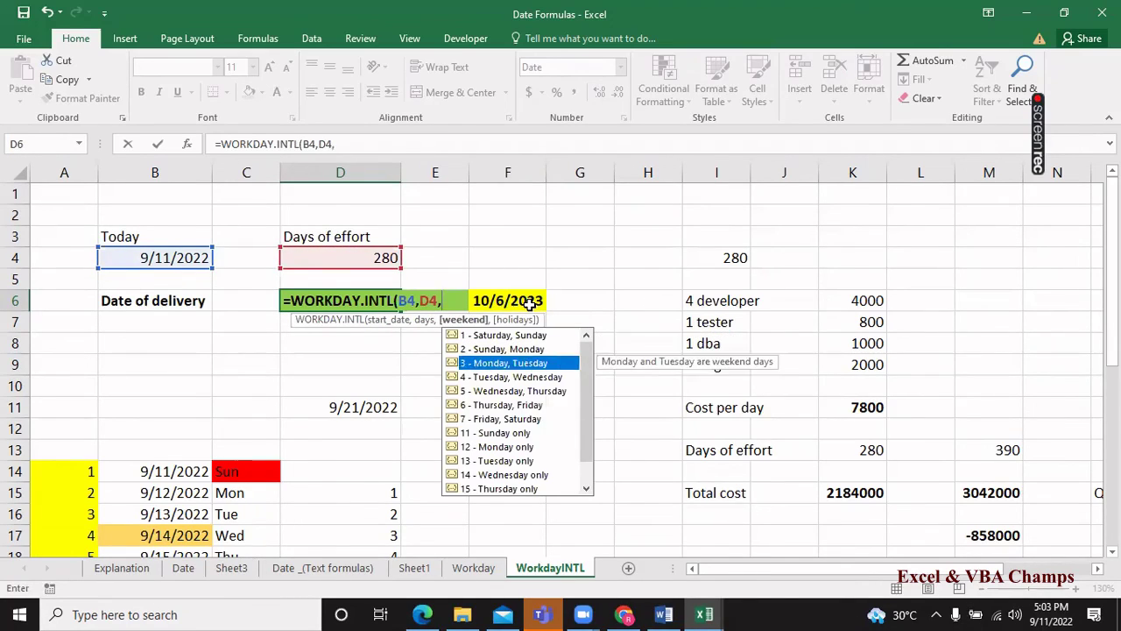
{"action": "key", "text": "Down"}
{"action": "key", "text": "Down"}
{"action": "key", "text": "Down"}
{"action": "key", "text": "Down"}
{"action": "key", "text": "Down"}
{"action": "key", "text": "Up"}
{"action": "key", "text": "Up"}
{"action": "key", "text": "Up"}
{"action": "key", "text": "Up"}
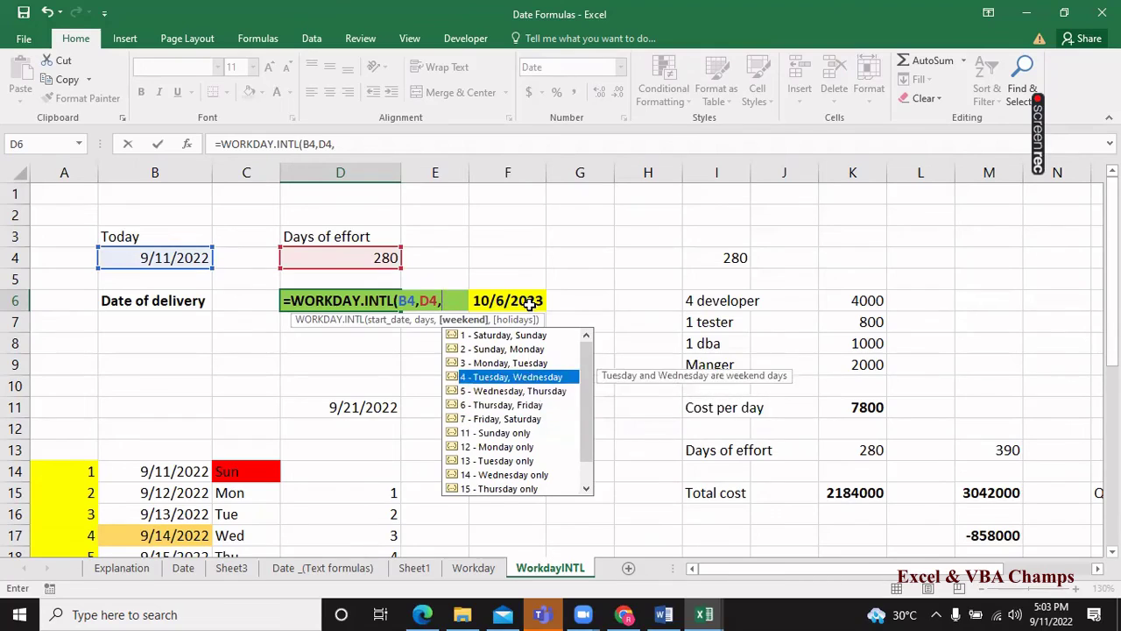
{"action": "key", "text": "Up"}
{"action": "key", "text": "Up"}
{"action": "key", "text": "Up"}
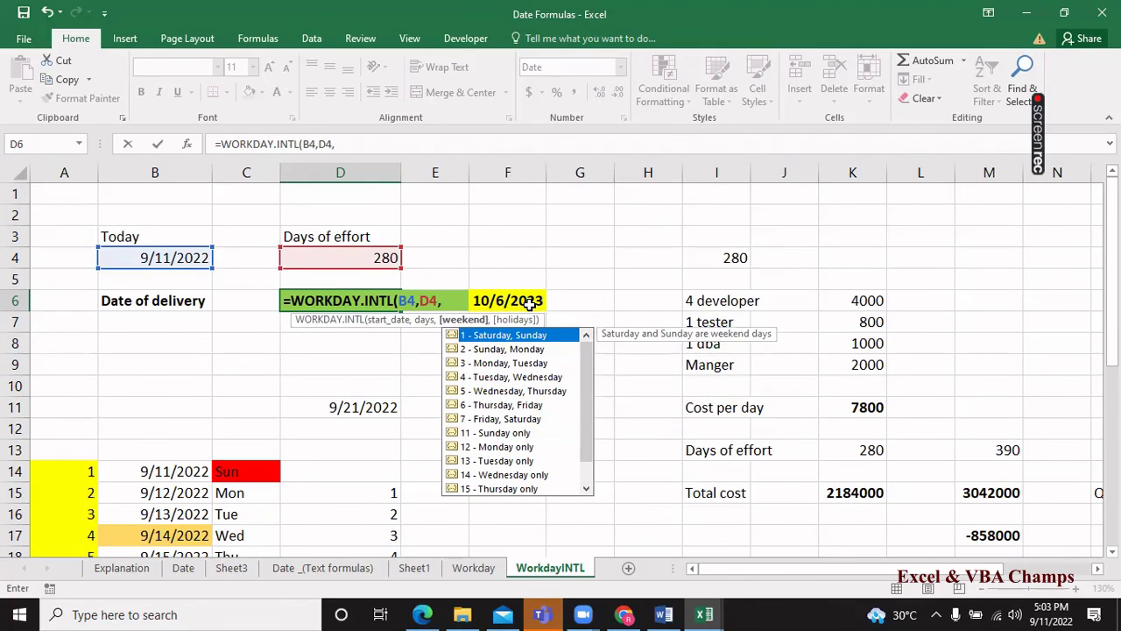
{"action": "key", "text": "Down"}
{"action": "key", "text": "Down"}
{"action": "key", "text": "Down"}
{"action": "key", "text": "Down"}
{"action": "key", "text": "Down"}
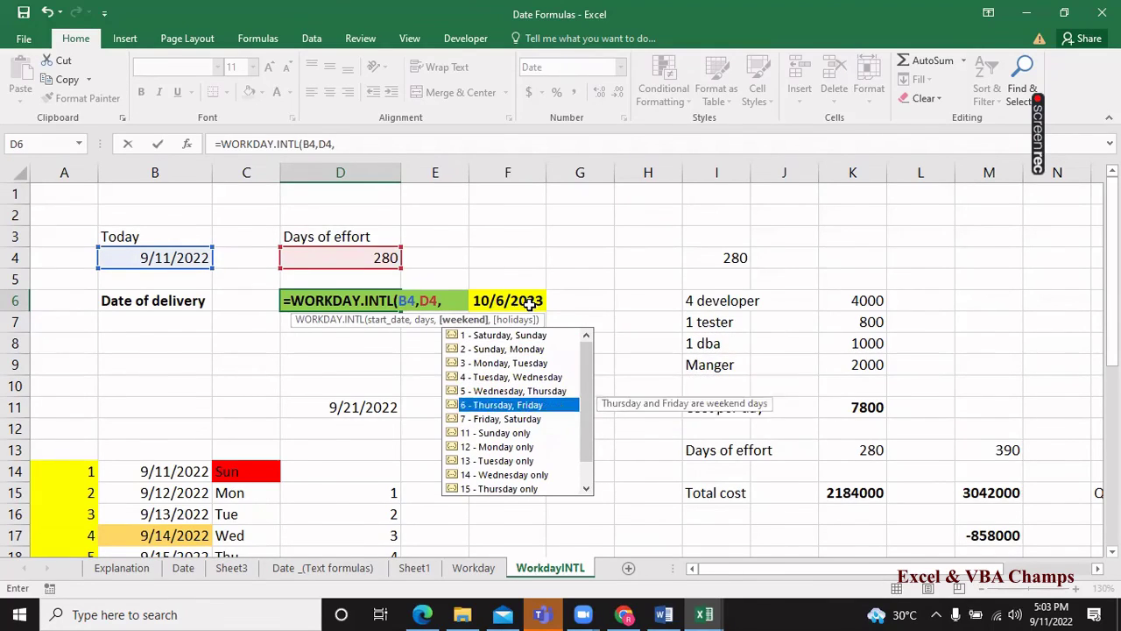
{"action": "key", "text": "Down"}
{"action": "key", "text": "Down"}
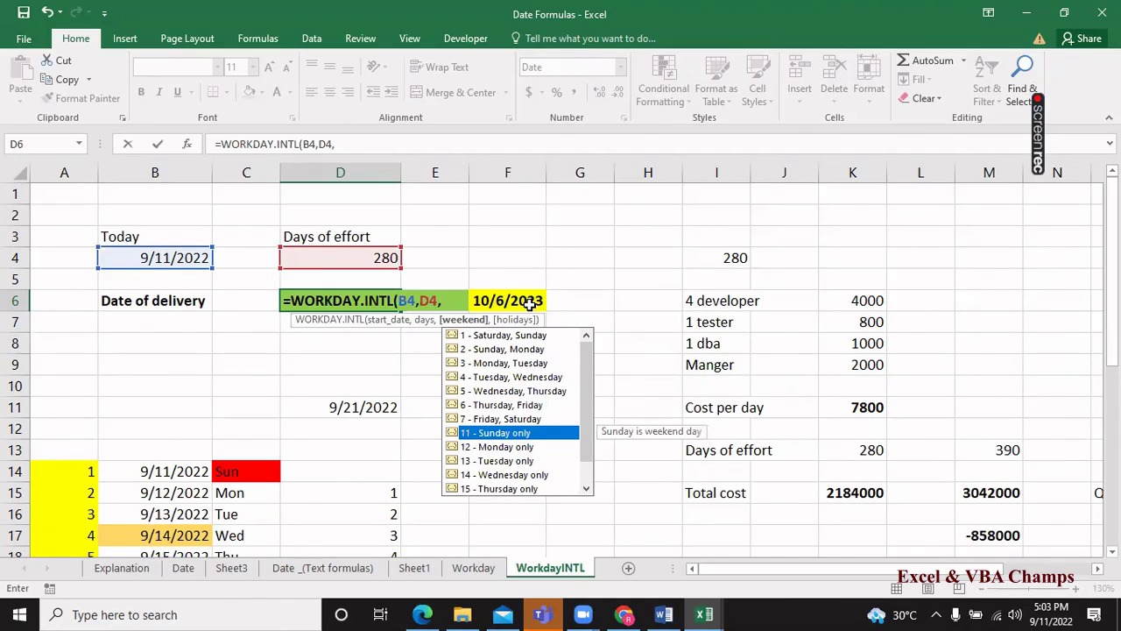
{"action": "key", "text": "Tab"}
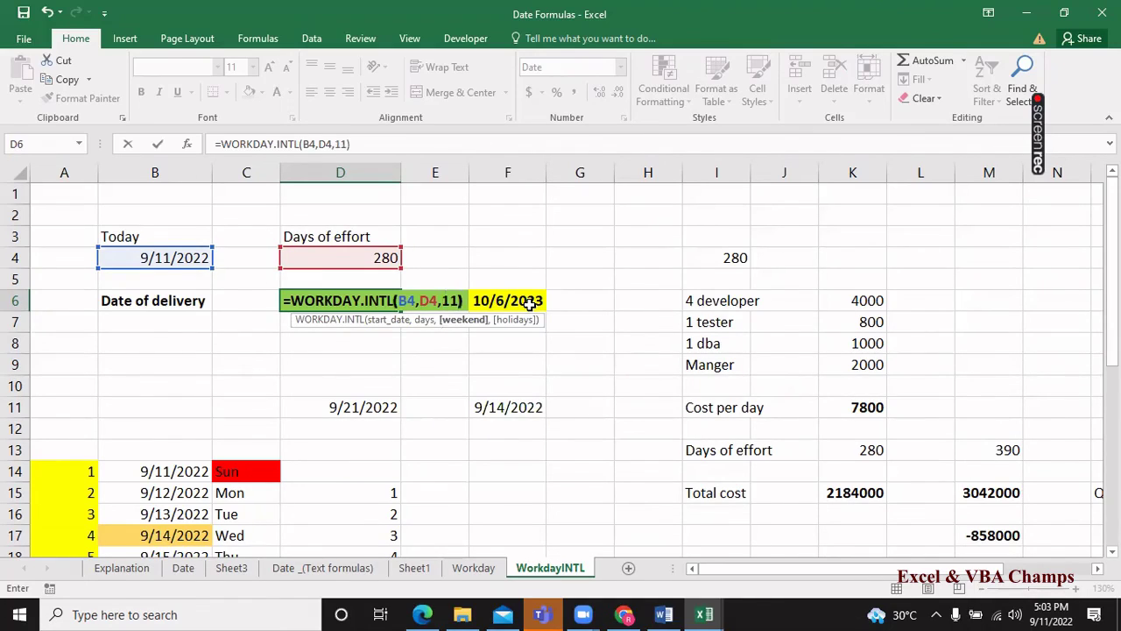
{"action": "key", "text": "Return"}
{"action": "key", "text": "Up"}
Label the F6 result 'Sat Sun' in cell F5.
{"action": "left_click", "coordinate": [530, 304]}
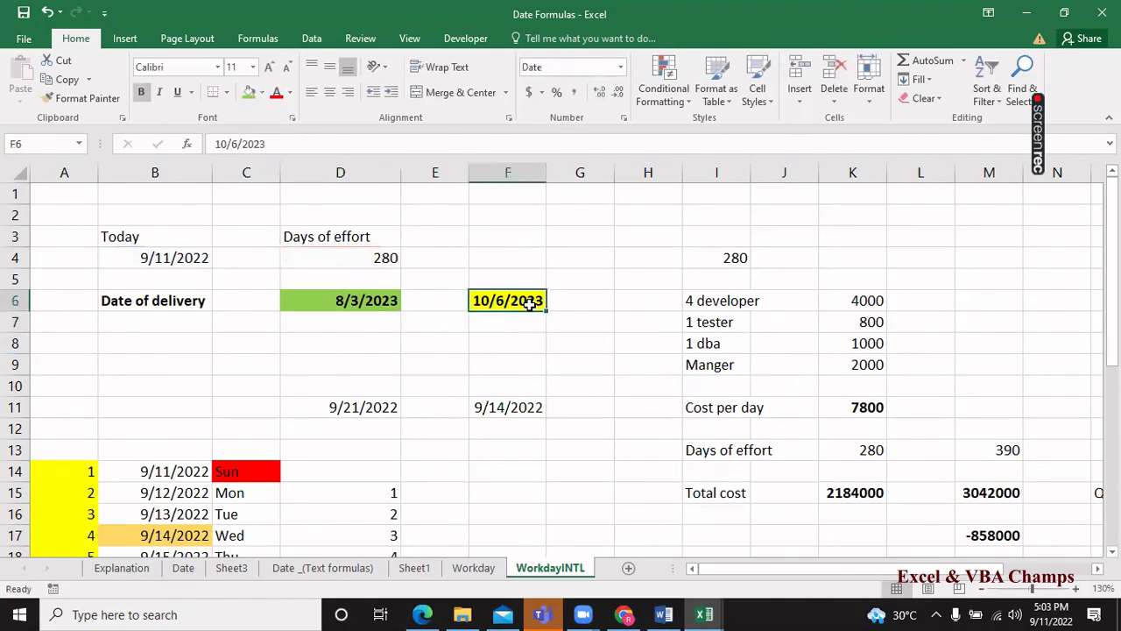
{"action": "key", "text": "Left"}
{"action": "key", "text": "Left"}
{"action": "key", "text": "Right"}
{"action": "key", "text": "Right"}
{"action": "key", "text": "shift+Left"}
{"action": "key", "text": "shift+Left"}
{"action": "key", "text": "shift+Left"}
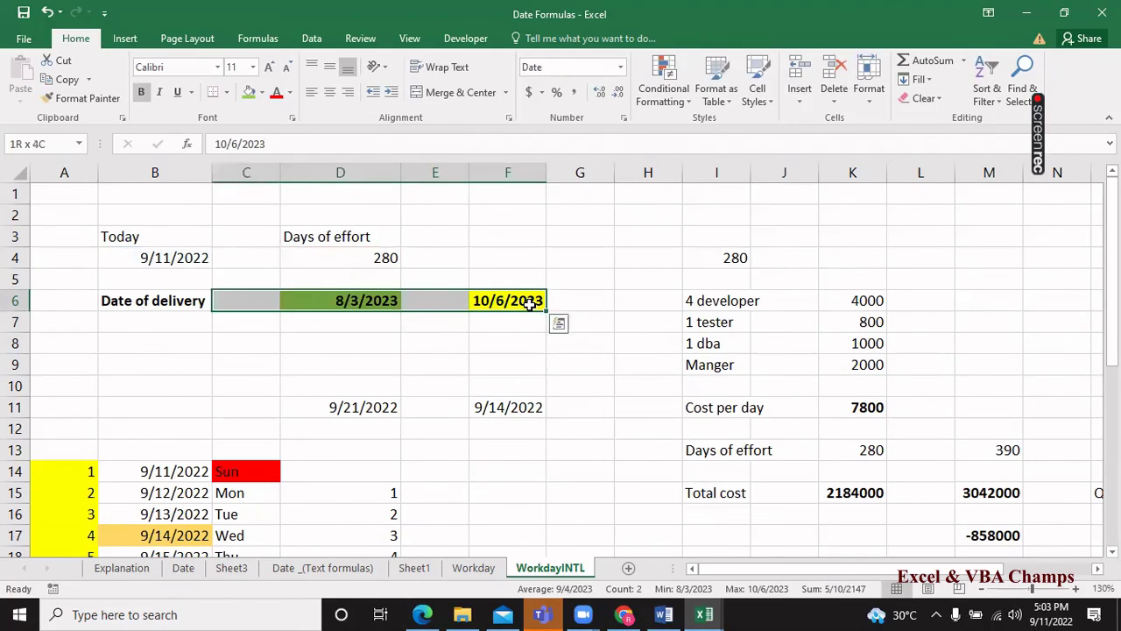
{"action": "key", "text": "shift+Right"}
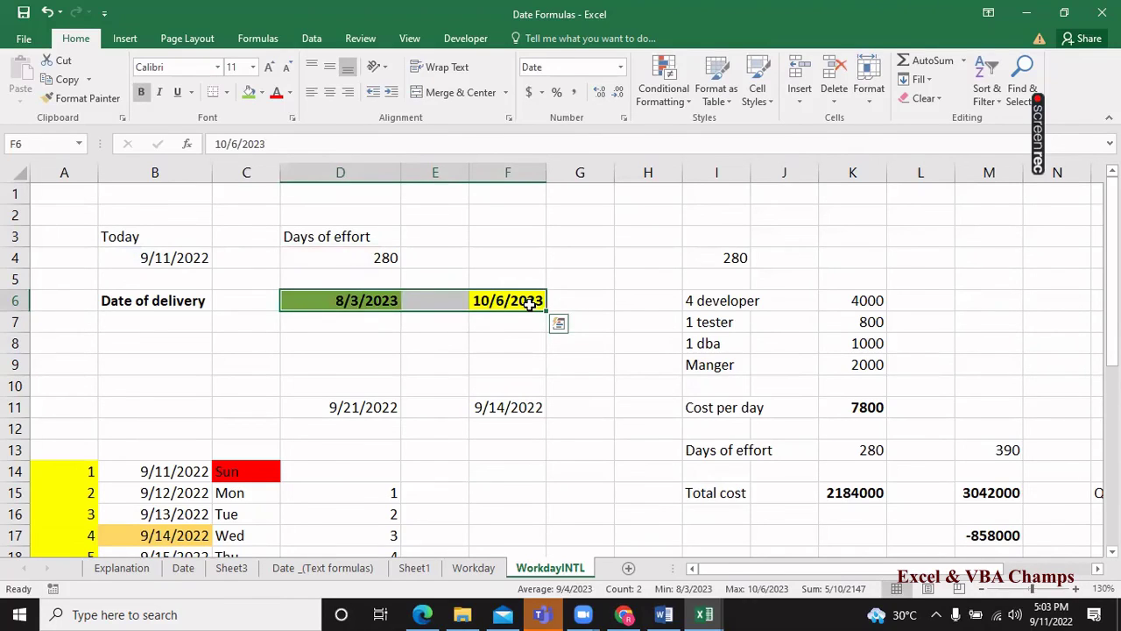
{"action": "key", "text": "Right"}
{"action": "key", "text": "Up"}
{"action": "key", "text": "Left"}
{"action": "type", "text": "S"}
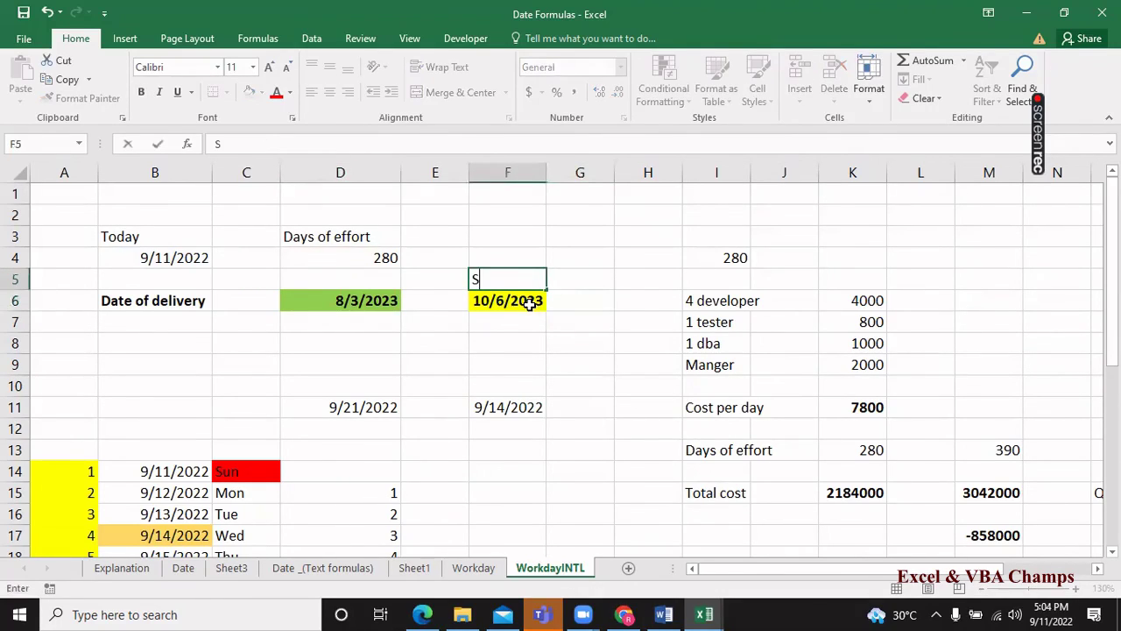
{"action": "type", "text": "at Sun"}
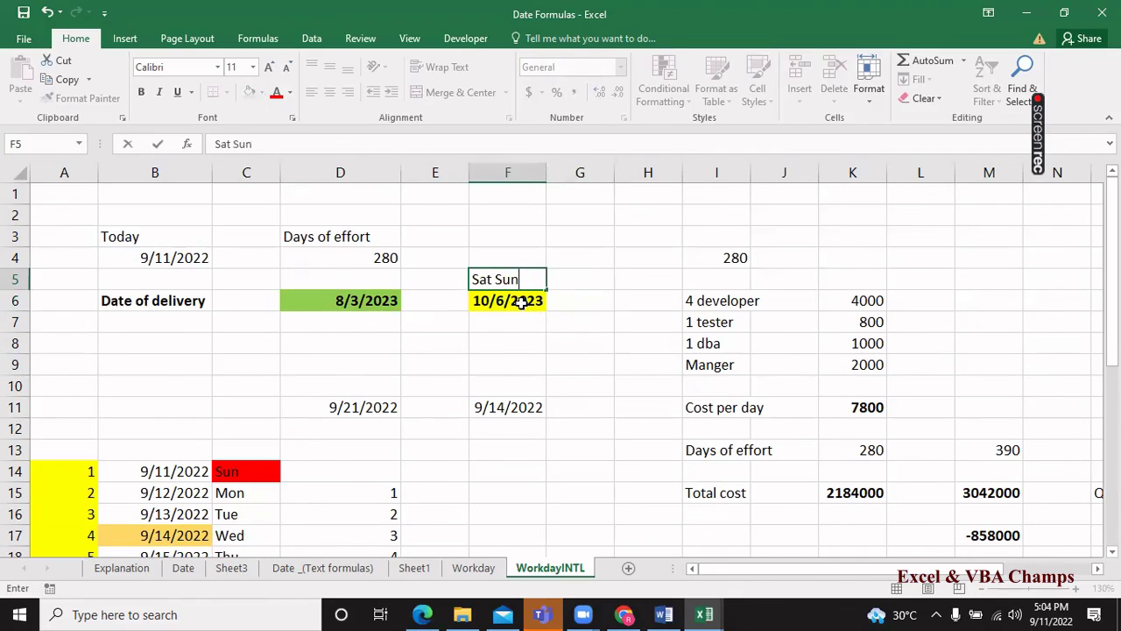
{"action": "key", "text": "Return"}
Remove the weekend argument 11 from D6's formula to browse other weekend types.
{"action": "key", "text": "Left"}
{"action": "key", "text": "Left"}
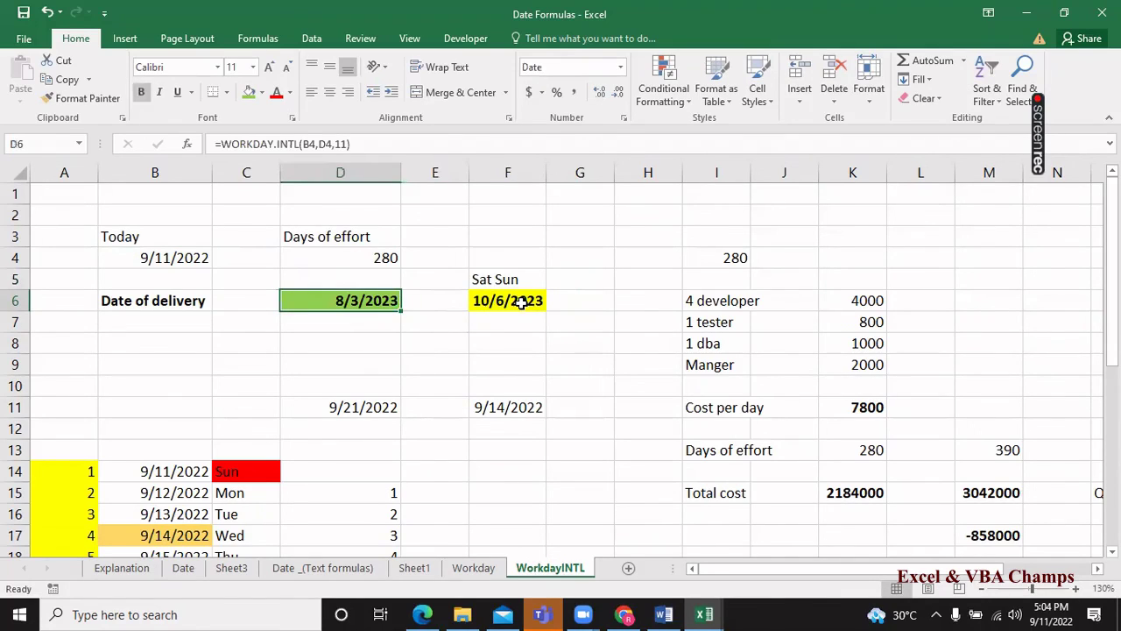
{"action": "key", "text": "F2"}
{"action": "key", "text": "BackSpace"}
{"action": "key", "text": "BackSpace"}
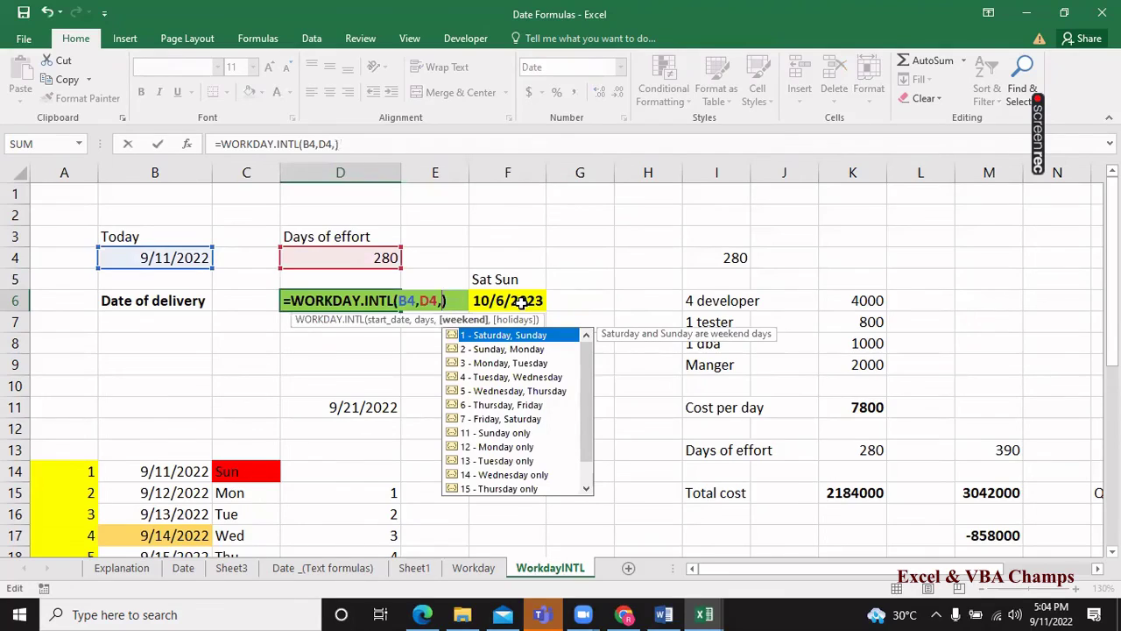
{"action": "key", "text": "Down"}
{"action": "key", "text": "Down"}
{"action": "key", "text": "Down"}
{"action": "key", "text": "Down"}
{"action": "key", "text": "Down"}
{"action": "key", "text": "Down"}
{"action": "key", "text": "Down"}
{"action": "key", "text": "Down"}
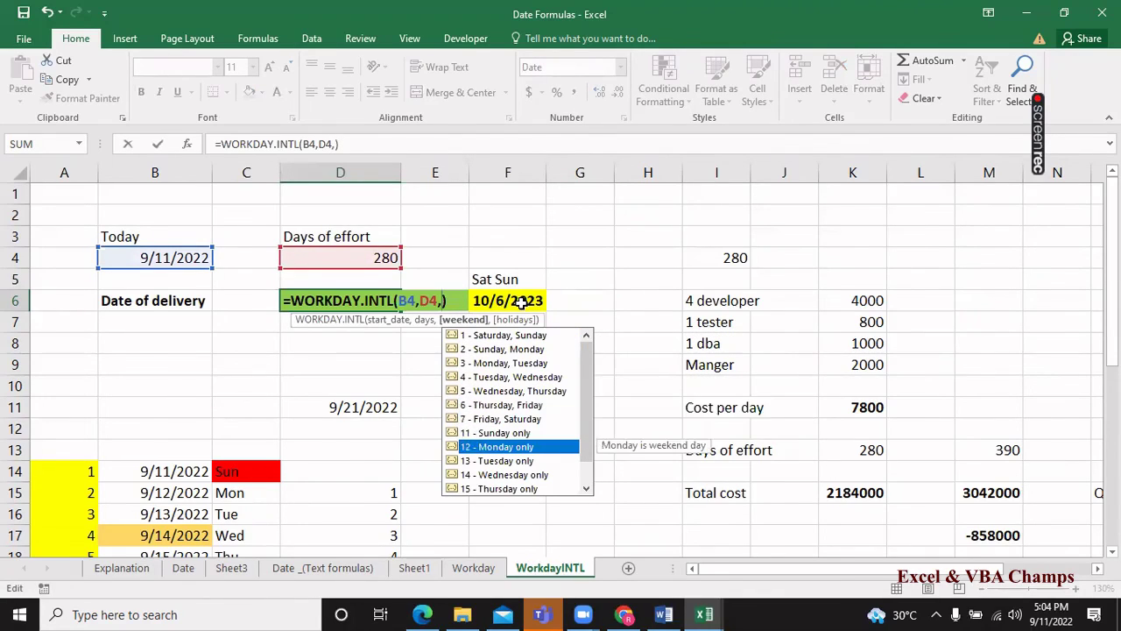
{"action": "key", "text": "Up"}
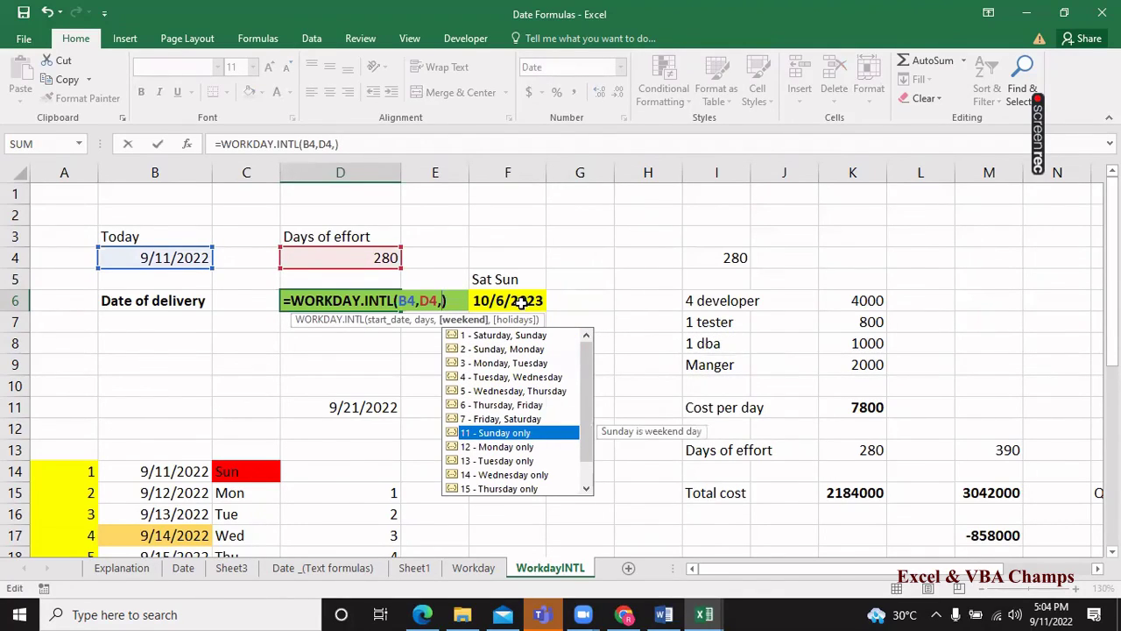
Try weekend type 13 (Tuesday only) in D6 and check the resulting date.
{"action": "key", "text": "Down"}
{"action": "key", "text": "Down"}
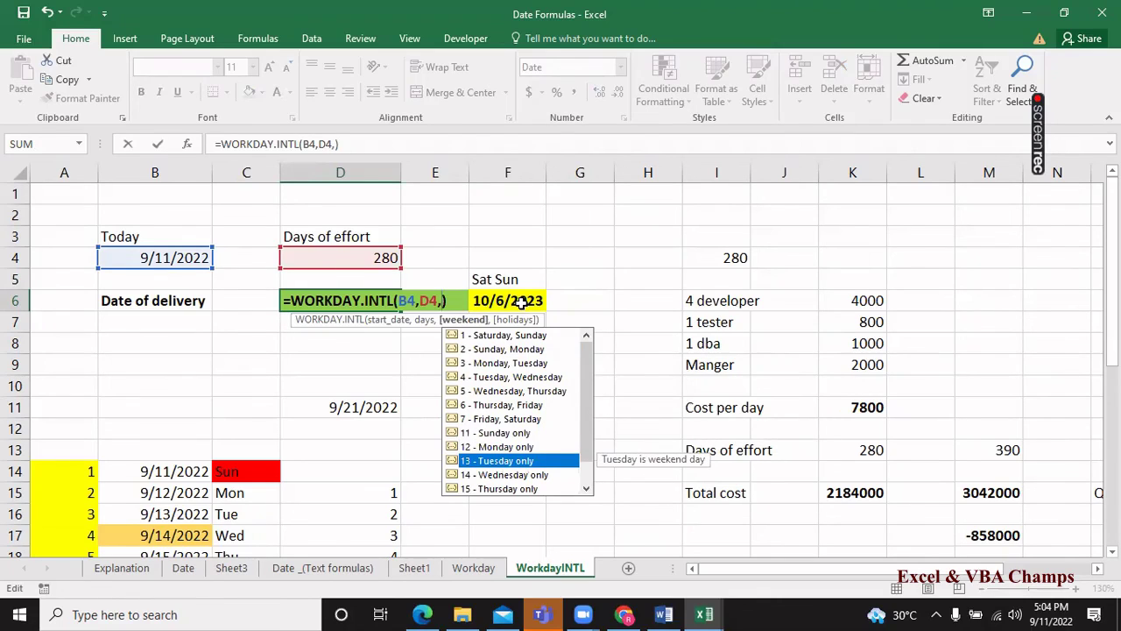
{"action": "key", "text": "Tab"}
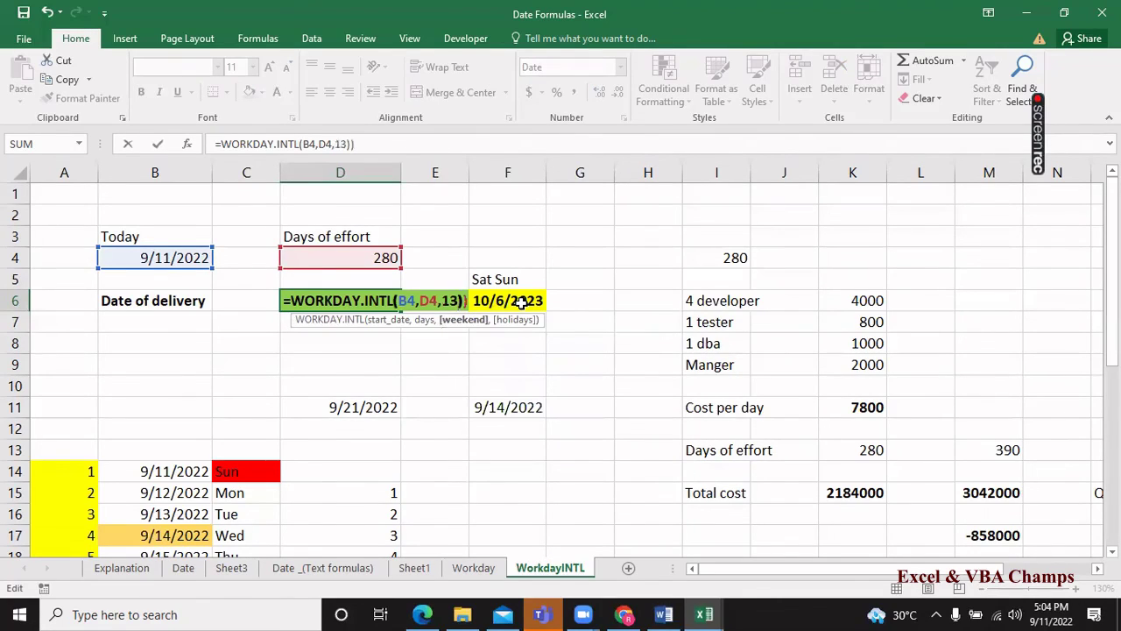
{"action": "key", "text": "Left"}
{"action": "key", "text": "ctrl+Return"}
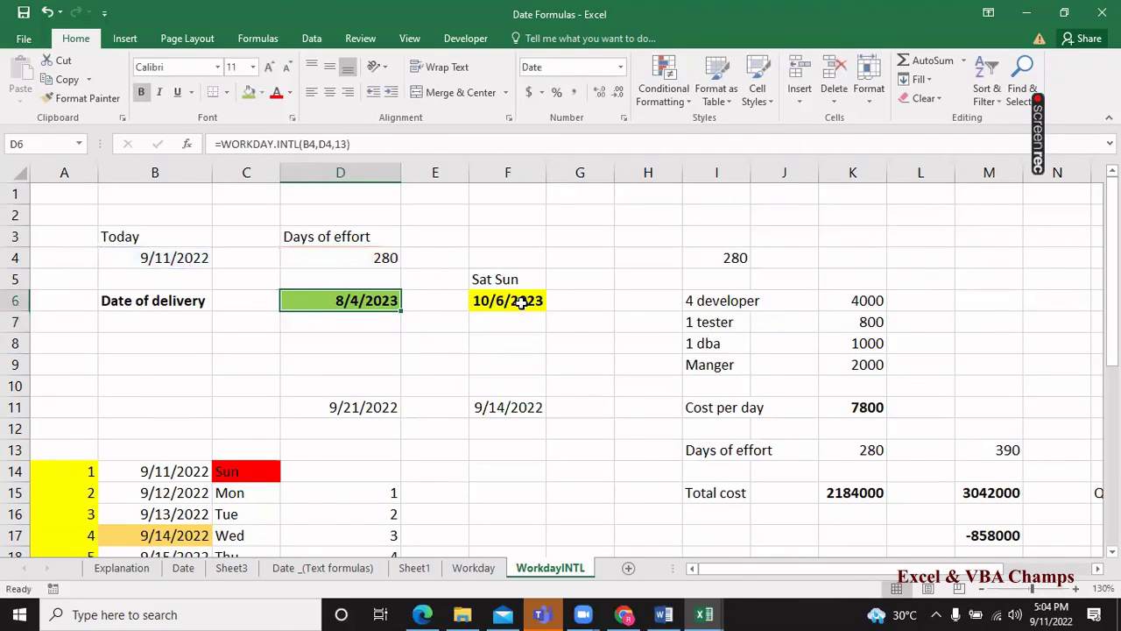
Change D6 to =WORKDAY.INTL(B4,D4,1) so it returns 10/6/2023, matching F6.
{"action": "key", "text": "F2"}
{"action": "key", "text": "Left"}
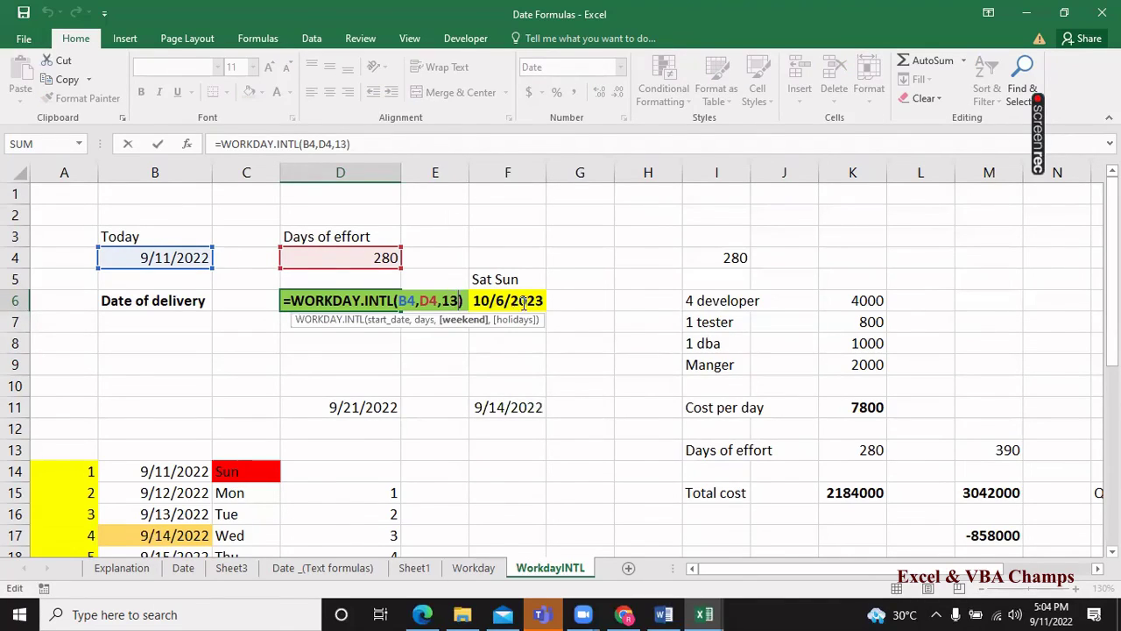
{"action": "type", "text": "="}
{"action": "key", "text": "BackSpace"}
{"action": "key", "text": "BackSpace"}
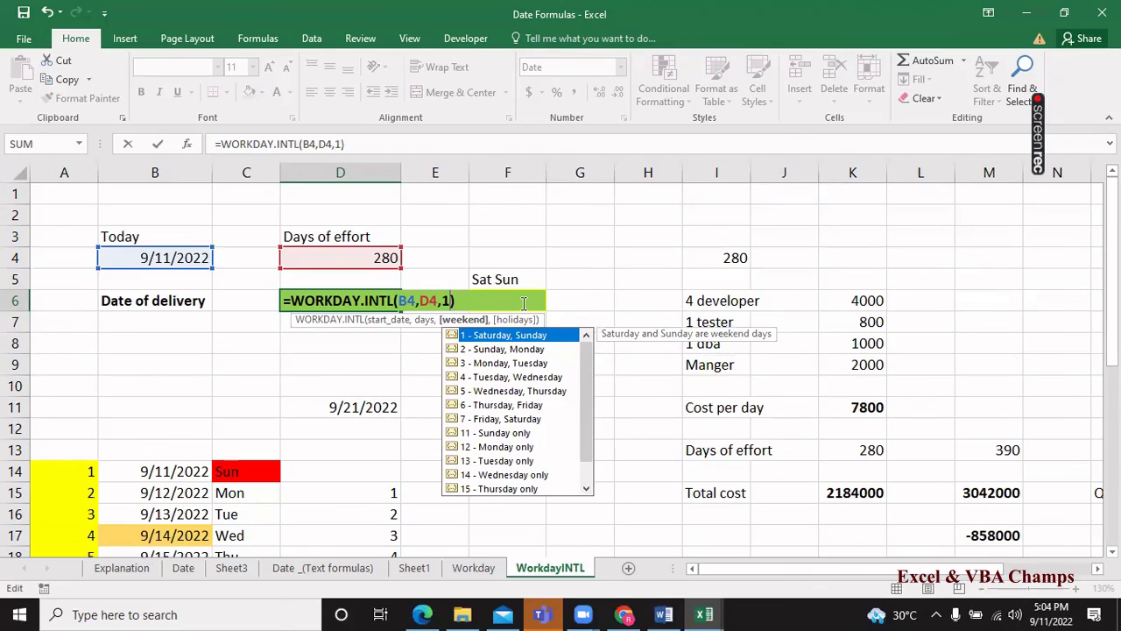
{"action": "key", "text": "Escape"}
{"action": "left_click", "coordinate": [524, 303]}
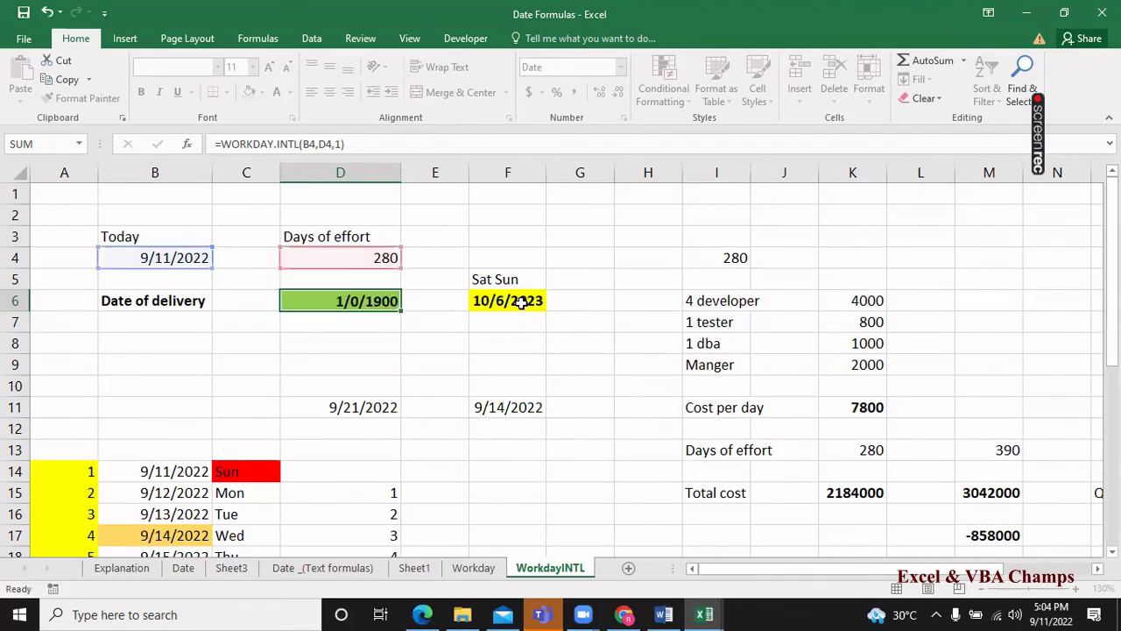
{"action": "key", "text": "shift+Left"}
{"action": "key", "text": "shift+Left"}
{"action": "key", "text": "Right"}
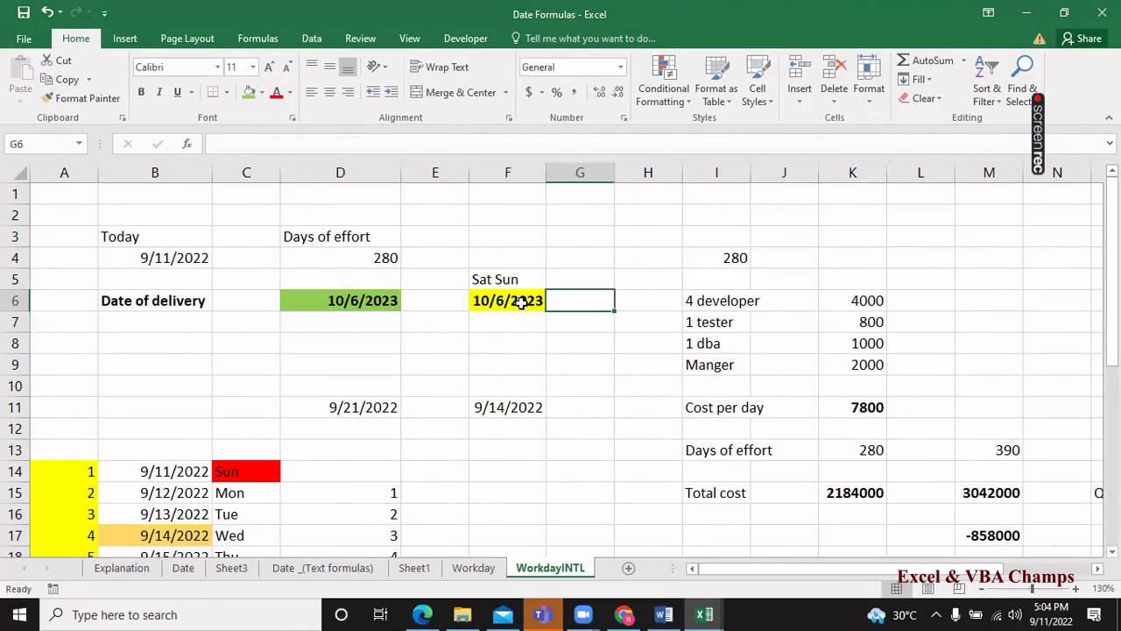
{"action": "key", "text": "Left"}
{"action": "key", "text": "Left"}
{"action": "key", "text": "Left"}
{"action": "key", "text": "shift+Right"}
{"action": "key", "text": "shift+Right"}
{"action": "left_click", "coordinate": [522, 302]}
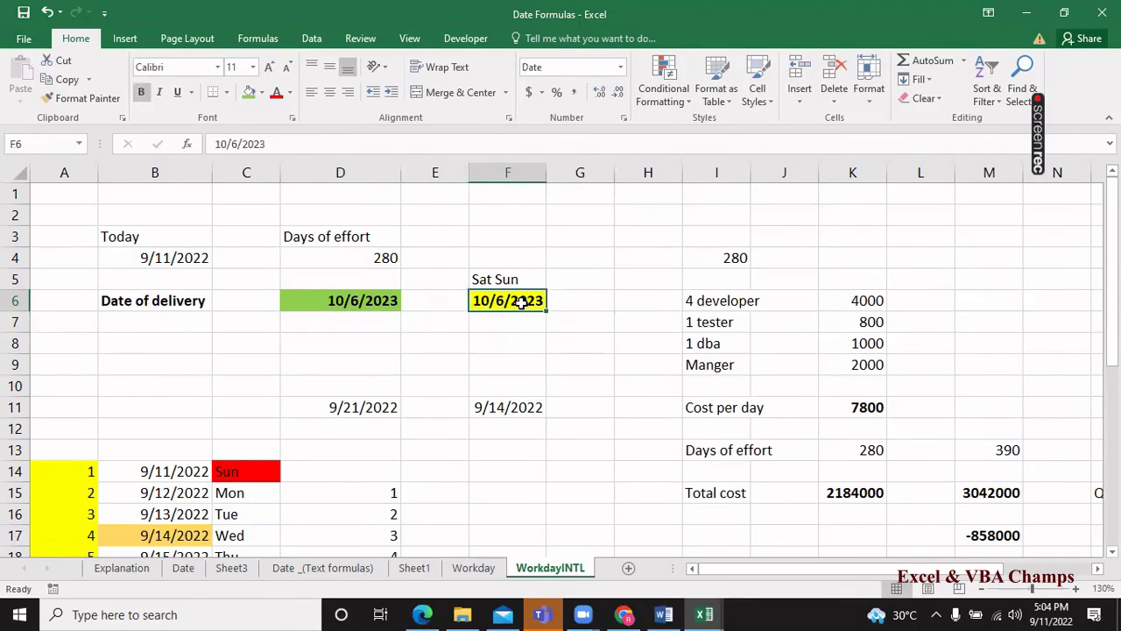
{"action": "key", "text": "Down"}
{"action": "key", "text": "Down"}
Label F7 'WORKDAY' and add the note 'sat and sun' in G7.
{"action": "key", "text": "Up"}
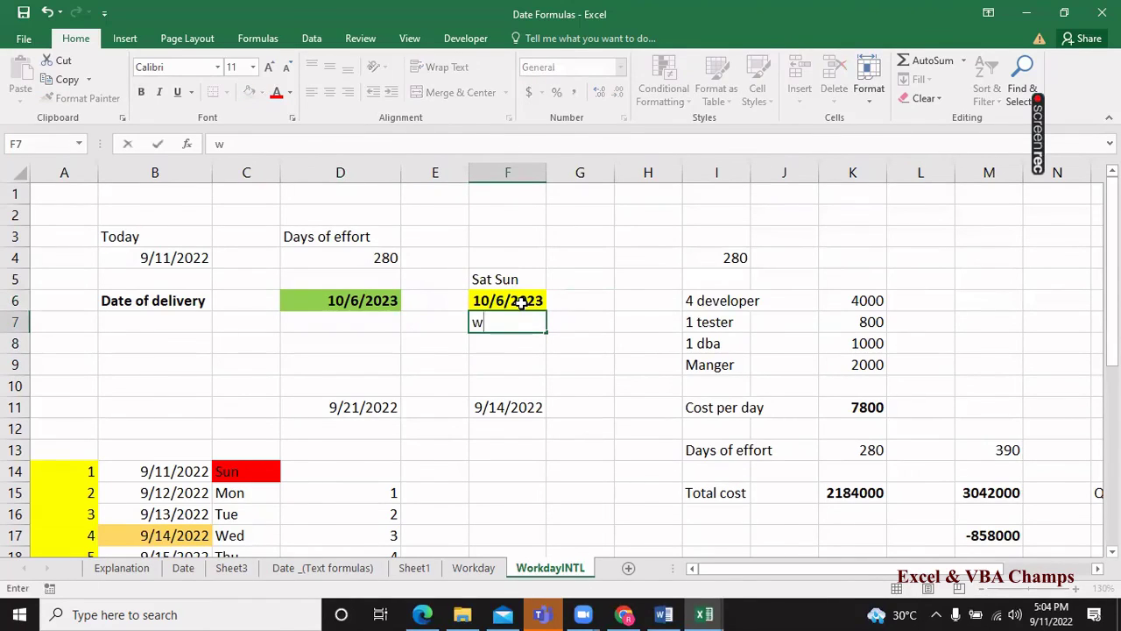
{"action": "type", "text": "WORKDAY"}
{"action": "key", "text": "Return"}
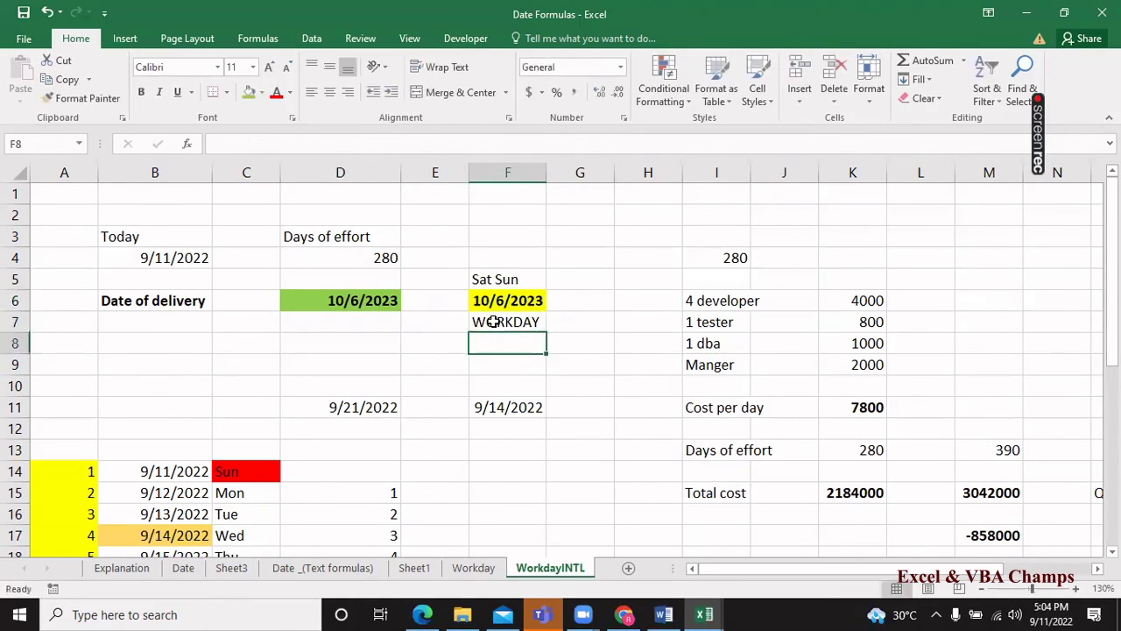
{"action": "key", "text": "Up"}
{"action": "key", "text": "Right"}
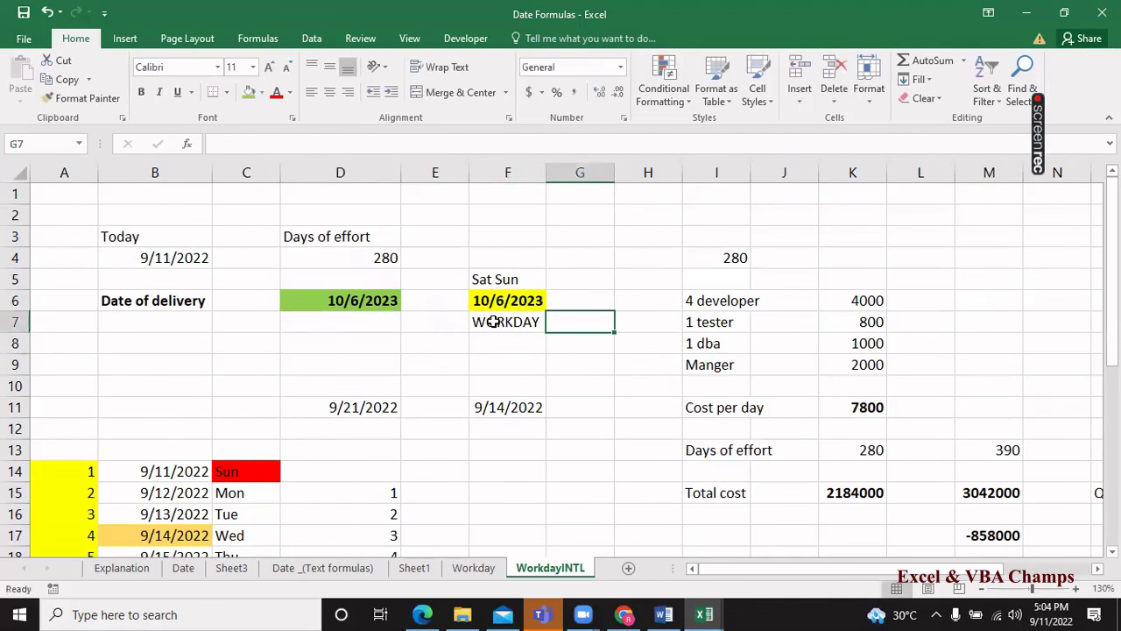
{"action": "type", "text": "sat"}
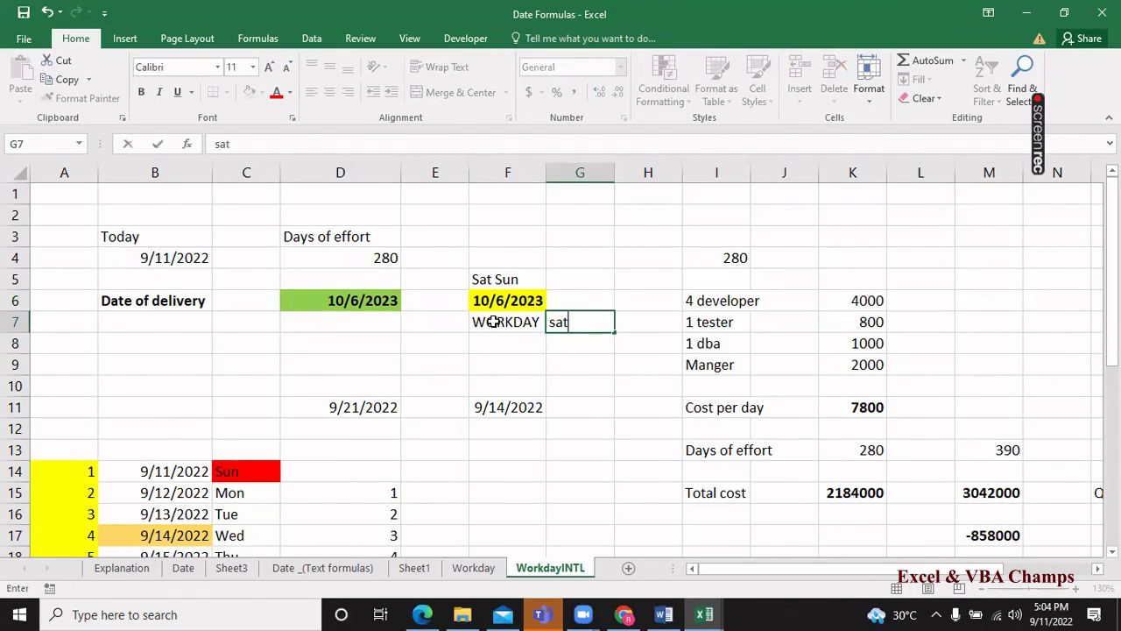
{"action": "type", "text": " and sun"}
{"action": "key", "text": "Return"}
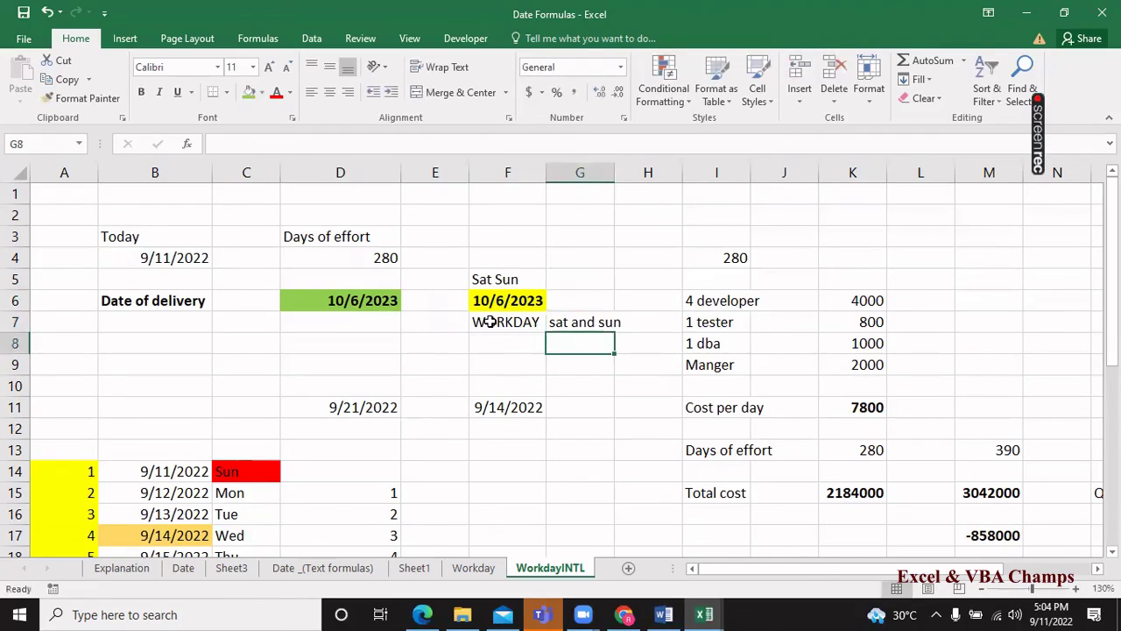
{"action": "key", "text": "Left"}
{"action": "key", "text": "Left"}
{"action": "key", "text": "Left"}
Reopen D6's weekend argument, then cancel so weekend type 1 stays.
{"action": "key", "text": "Up"}
{"action": "key", "text": "Up"}
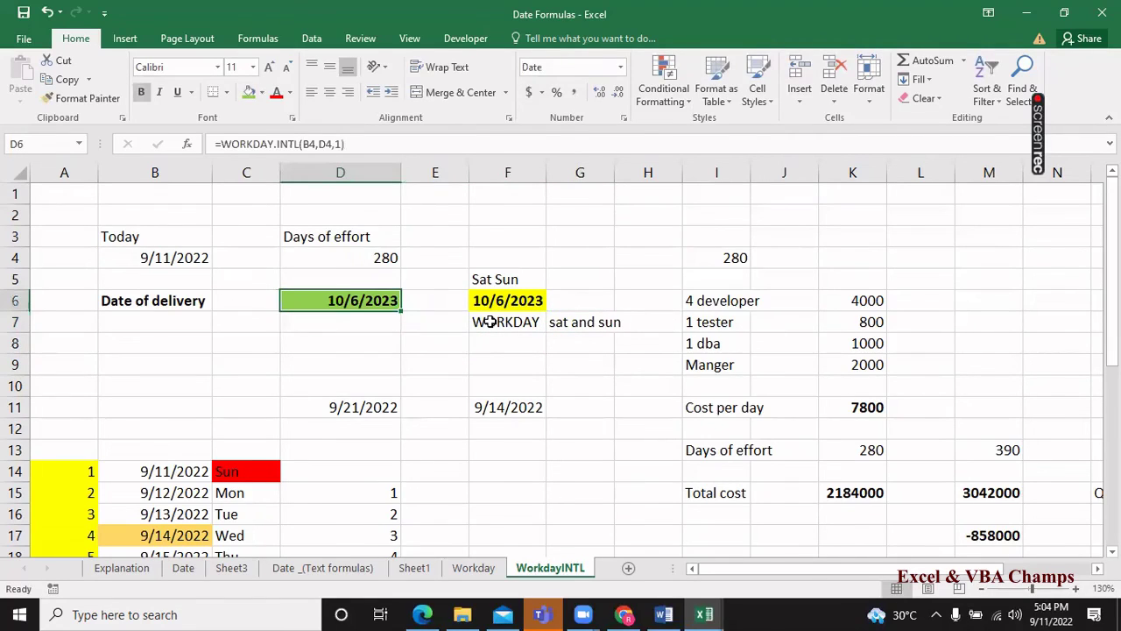
{"action": "key", "text": "F2"}
{"action": "key", "text": "BackSpace"}
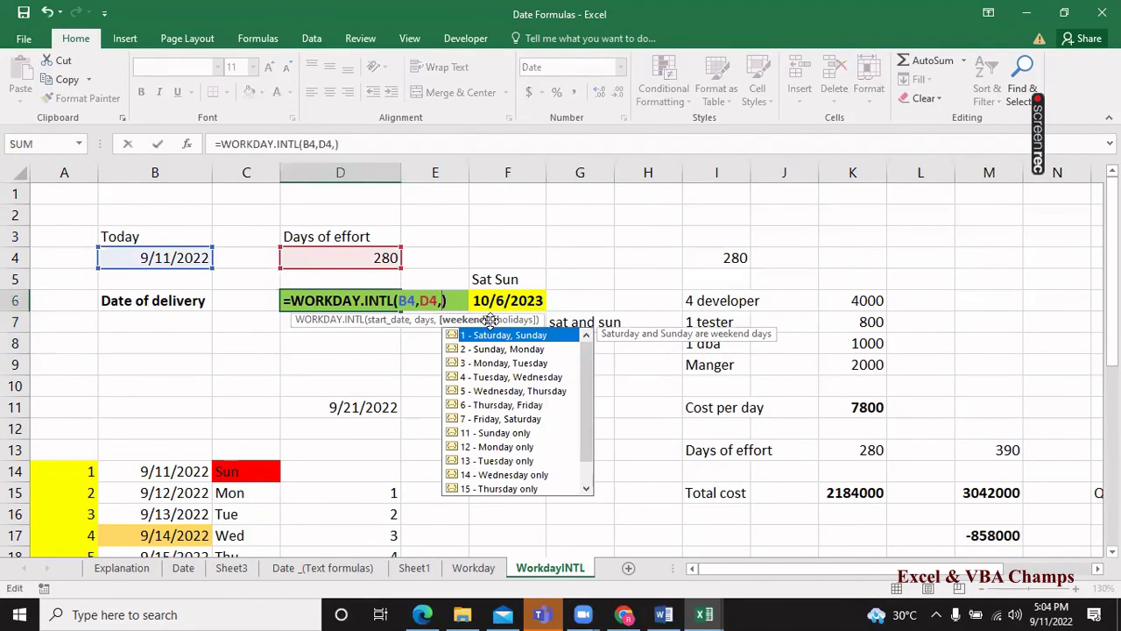
{"action": "key", "text": "Down"}
{"action": "key", "text": "Down"}
{"action": "key", "text": "Down"}
{"action": "key", "text": "Down"}
{"action": "key", "text": "Down"}
{"action": "key", "text": "Down"}
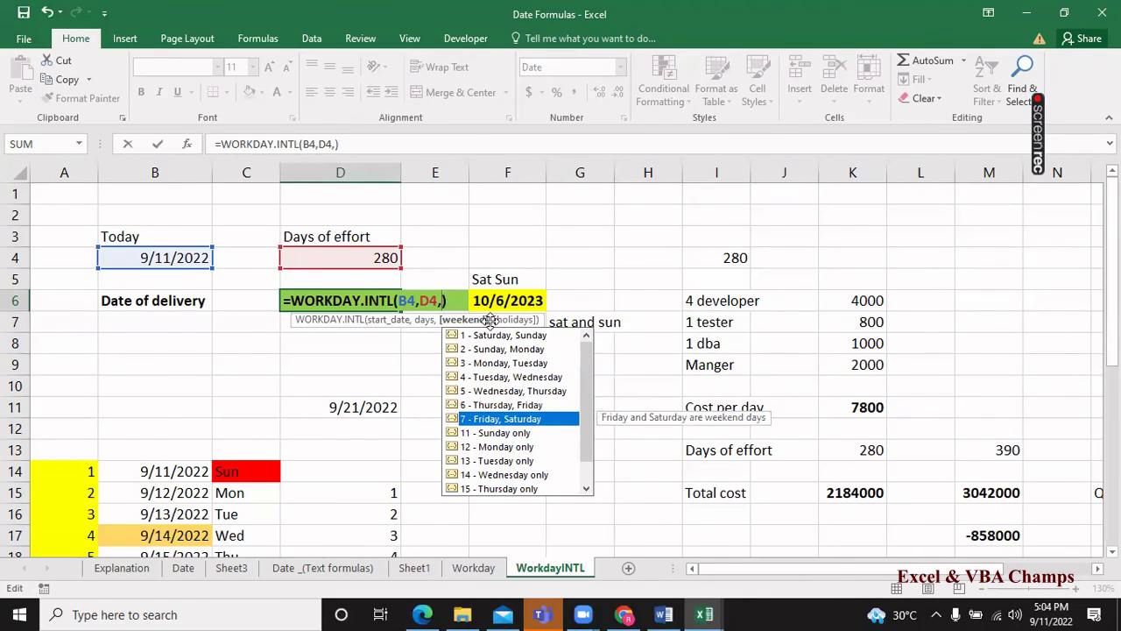
{"action": "key", "text": "Escape"}
{"action": "key", "text": "Escape"}
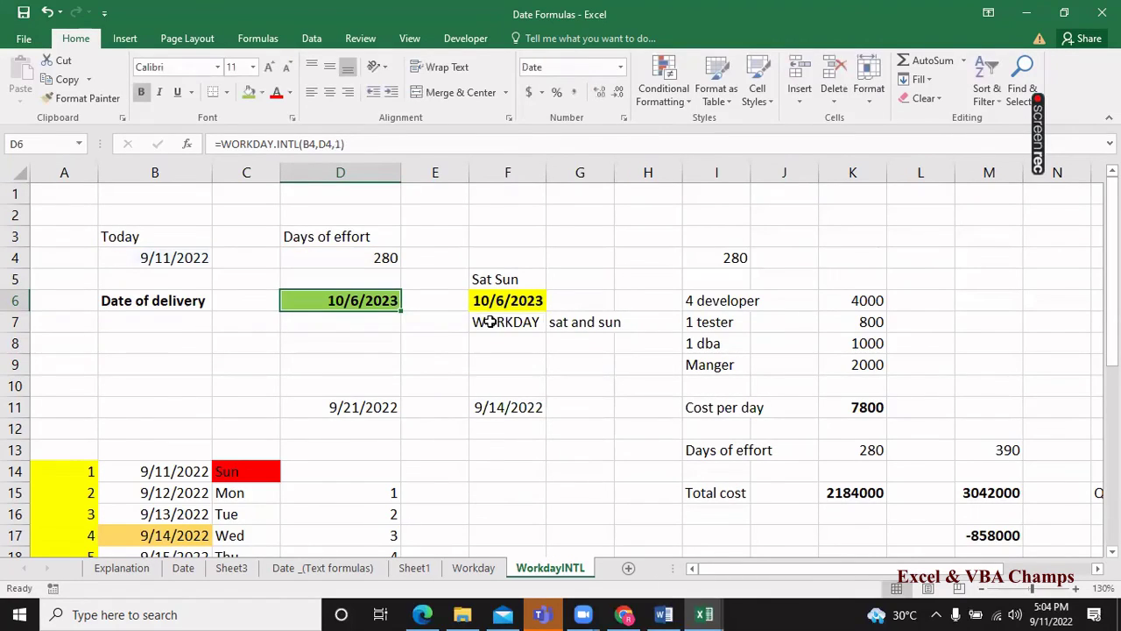
Insert four blank columns at H:K, pushing the cost table right.
{"action": "key", "text": "Right"}
{"action": "key", "text": "Right"}
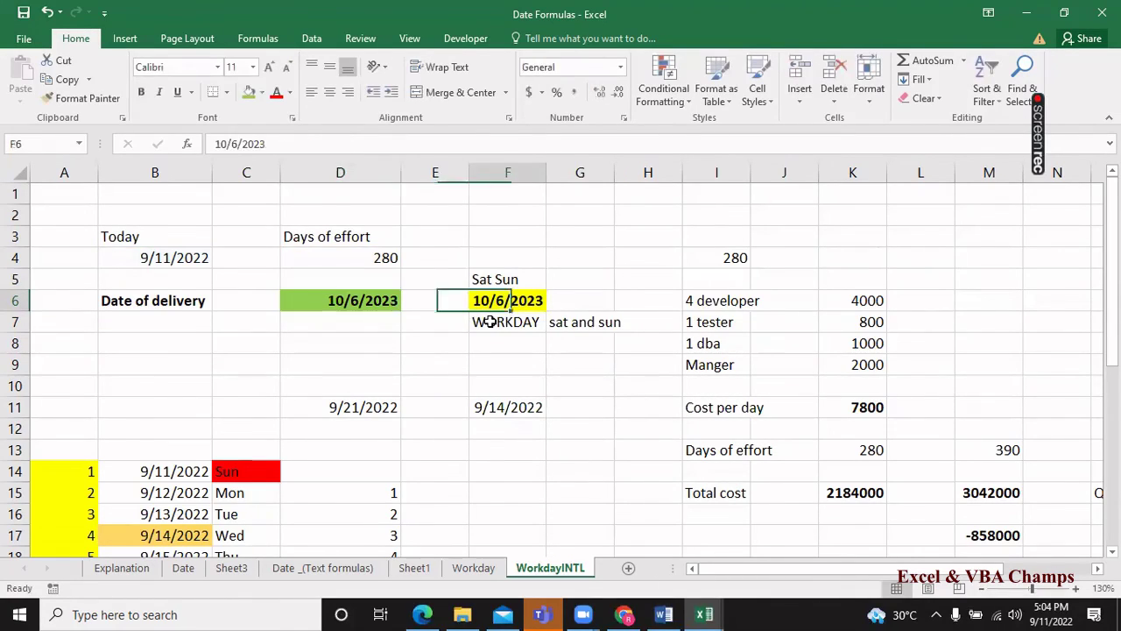
{"action": "key", "text": "Left"}
{"action": "key", "text": "Left"}
{"action": "key", "text": "Right"}
{"action": "key", "text": "Right"}
{"action": "key", "text": "Right"}
{"action": "key", "text": "Right"}
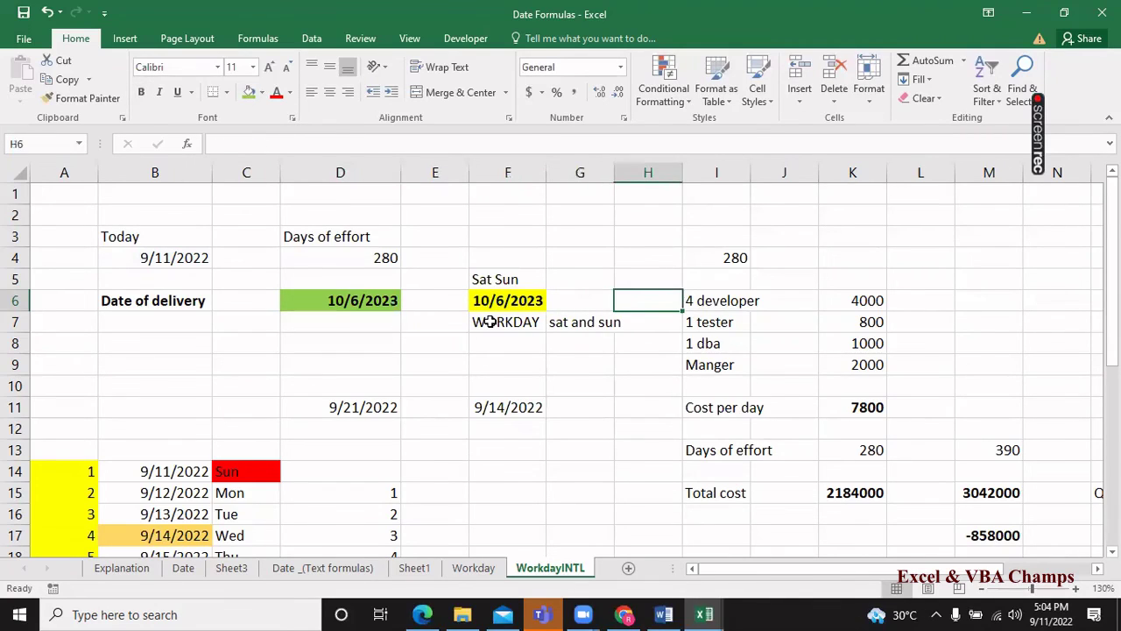
{"action": "key", "text": "ctrl+space"}
{"action": "key", "text": "shift+Right"}
{"action": "key", "text": "shift+Right"}
{"action": "key", "text": "shift+Right"}
{"action": "key", "text": "ctrl+shift+plus"}
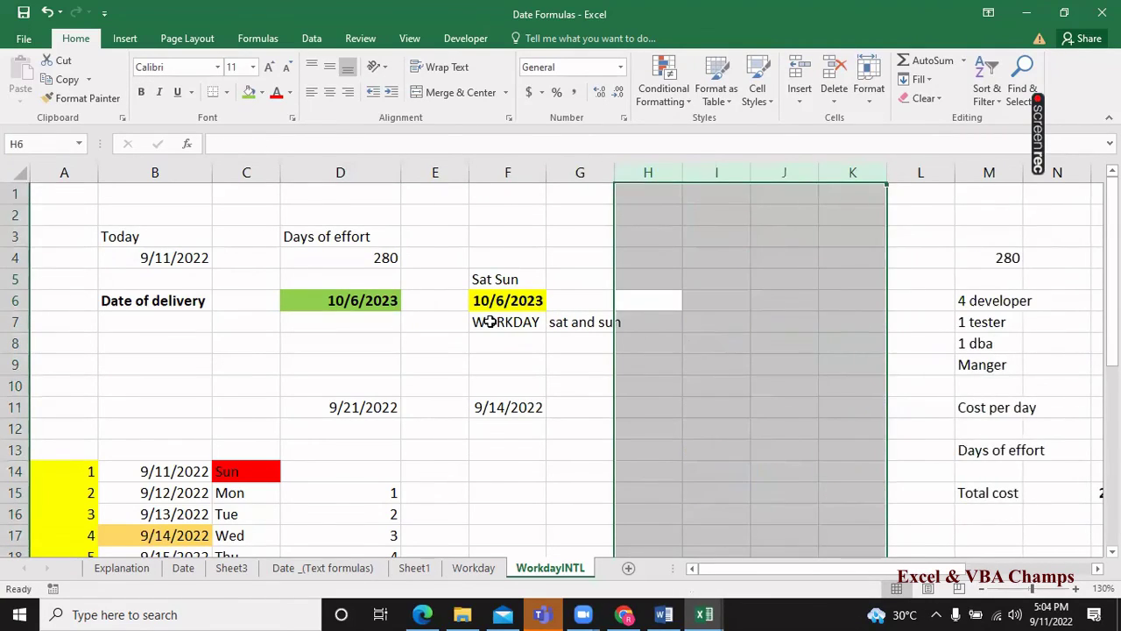
{"action": "key", "text": "Down"}
{"action": "key", "text": "Left"}
{"action": "key", "text": "Left"}
{"action": "key", "text": "Left"}
{"action": "key", "text": "Left"}
Label D7 'WORKDAY.INTL' beneath the delivery date.
{"action": "type", "text": "WO"}
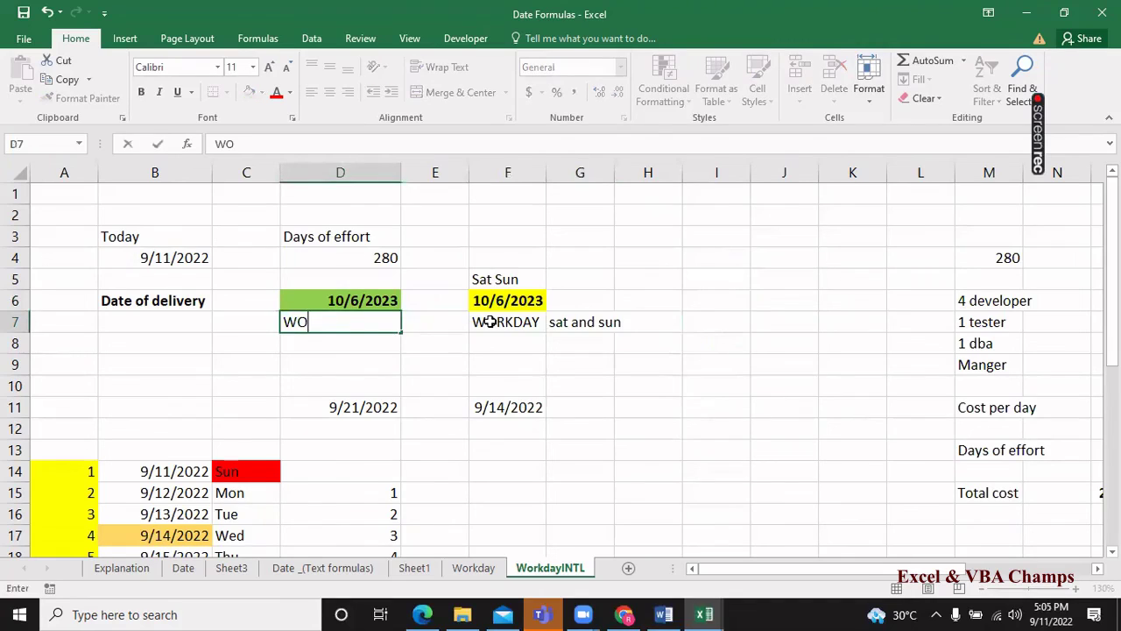
{"action": "type", "text": "RKDAY.I"}
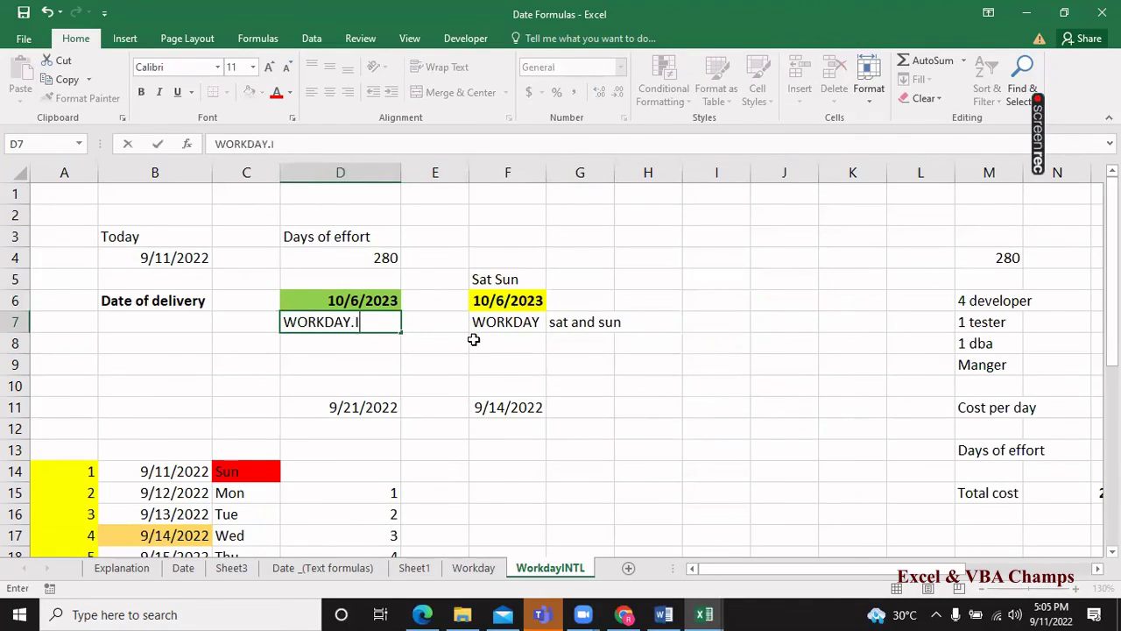
{"action": "type", "text": "NTL"}
{"action": "key", "text": "Return"}
{"action": "key", "text": "Up"}
{"action": "key", "text": "Down"}
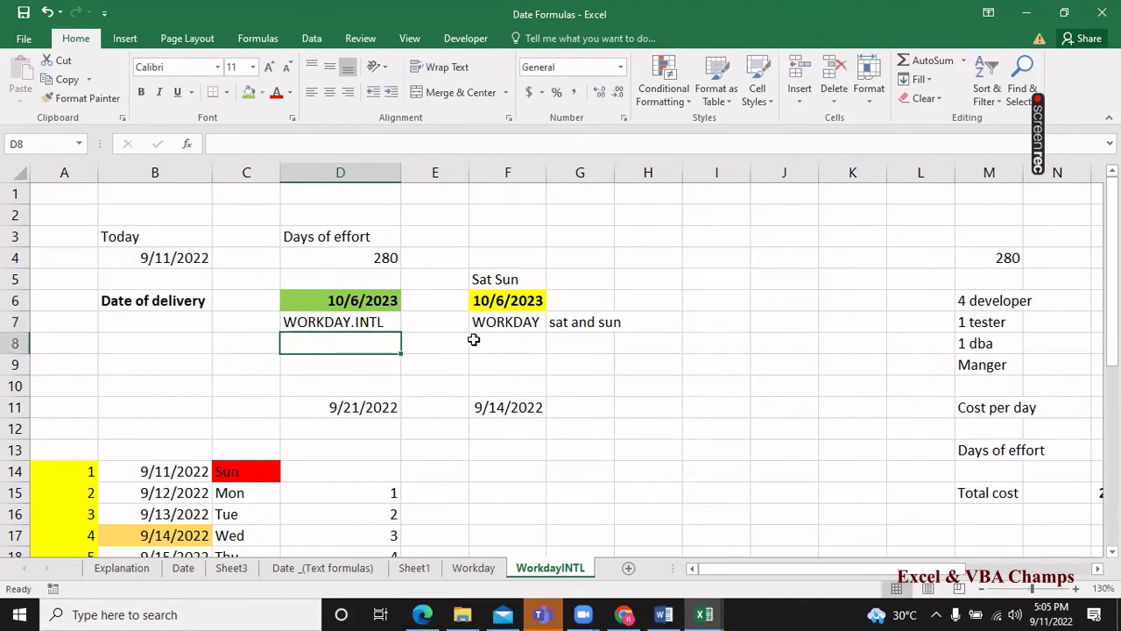
{"action": "key", "text": "Down"}
Select the empty cells in rows 8–11 between columns F and K.
{"action": "key", "text": "shift+space"}
{"action": "key", "text": "shift+Down"}
{"action": "key", "text": "shift+Down"}
{"action": "key", "text": "Down"}
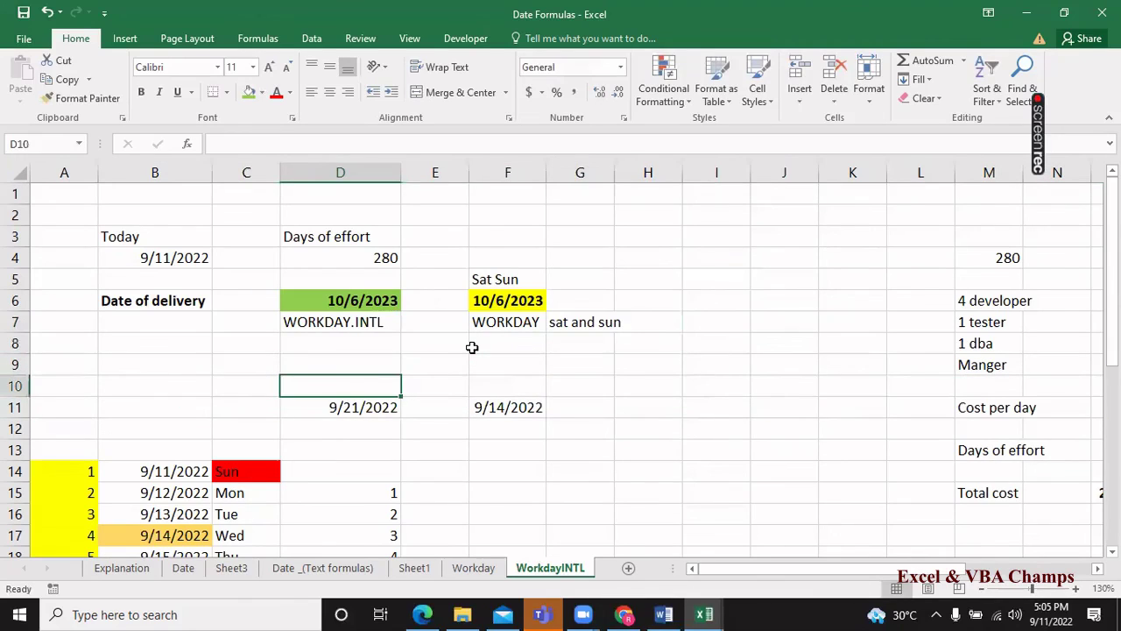
{"action": "key", "text": "Down"}
{"action": "key", "text": "Up"}
{"action": "key", "text": "Up"}
{"action": "key", "text": "Up"}
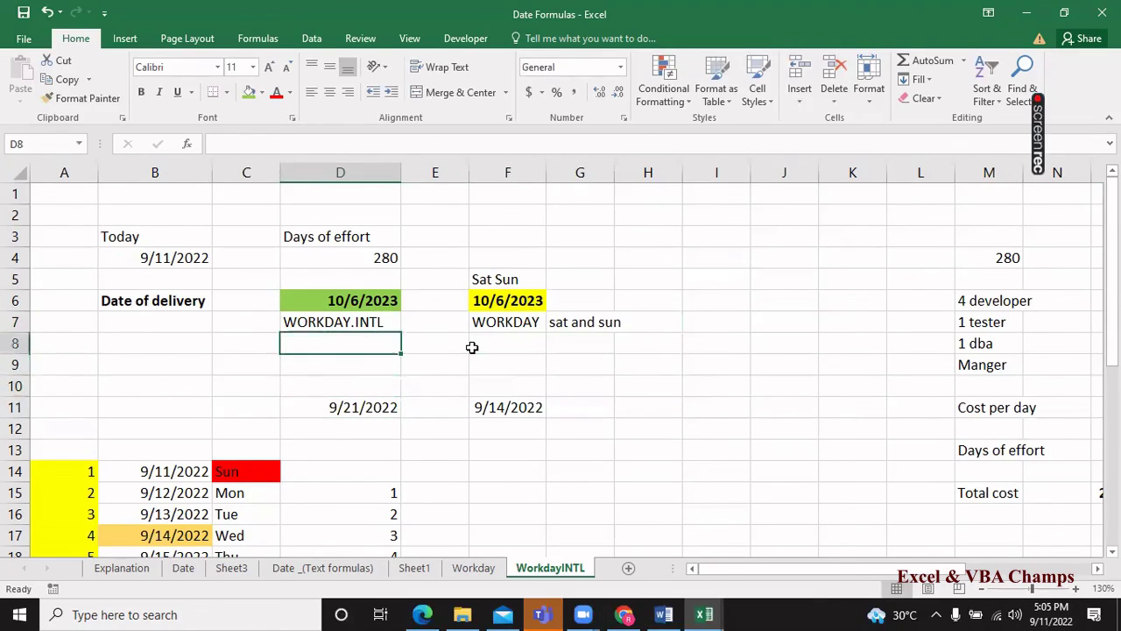
{"action": "key", "text": "Down"}
{"action": "key", "text": "Down"}
{"action": "key", "text": "Down"}
{"action": "key", "text": "Left"}
{"action": "key", "text": "Left"}
{"action": "key", "text": "Right"}
{"action": "key", "text": "Right"}
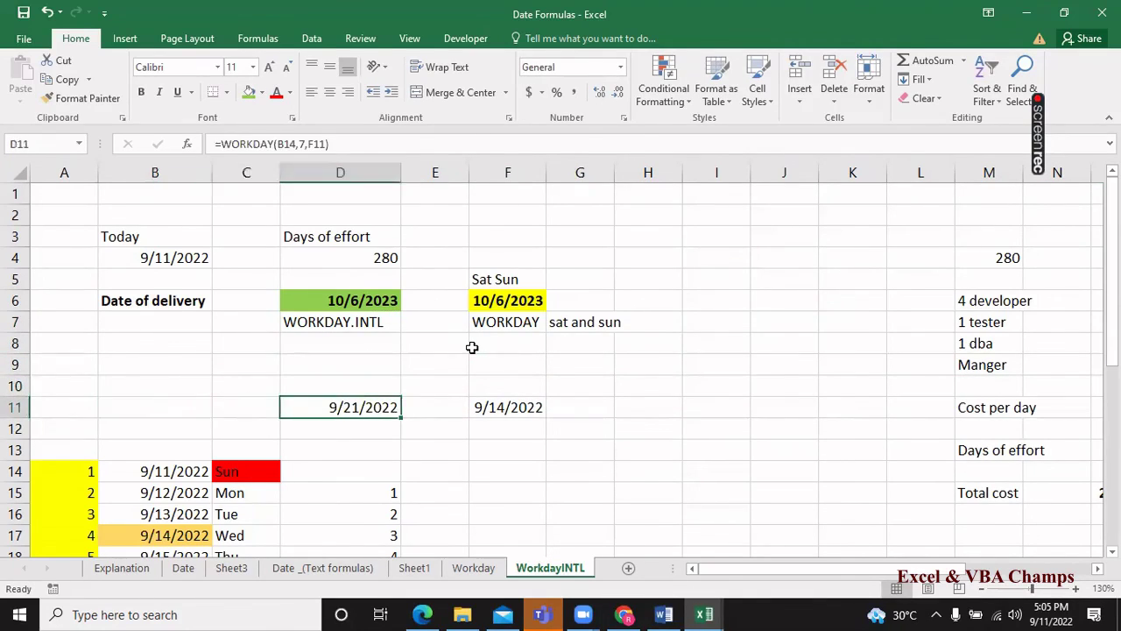
{"action": "key", "text": "Right"}
{"action": "key", "text": "Right"}
{"action": "key", "text": "Right"}
{"action": "key", "text": "Right"}
{"action": "key", "text": "Right"}
{"action": "key", "text": "Right"}
{"action": "key", "text": "Right"}
{"action": "key", "text": "shift+Left"}
{"action": "key", "text": "shift+Left"}
{"action": "key", "text": "shift+Left"}
{"action": "key", "text": "shift+Up"}
{"action": "key", "text": "shift+Up"}
{"action": "key", "text": "shift+Up"}
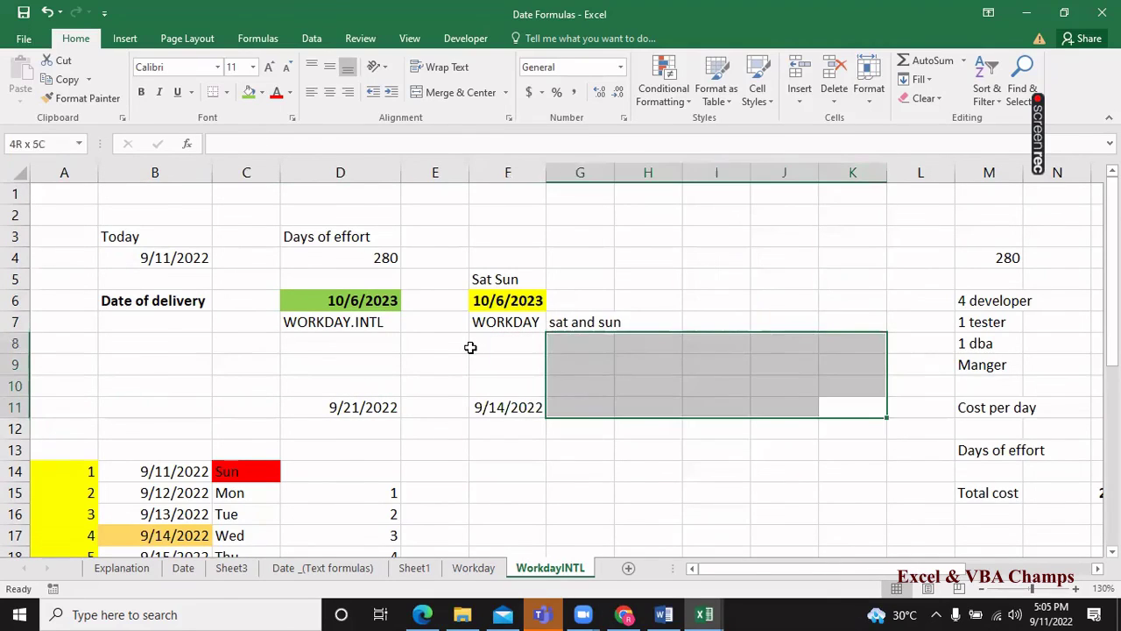
{"action": "key", "text": "Right"}
{"action": "key", "text": "Right"}
{"action": "key", "text": "Left"}
{"action": "left_click", "coordinate": [471, 348]}
{"action": "key", "text": "Right"}
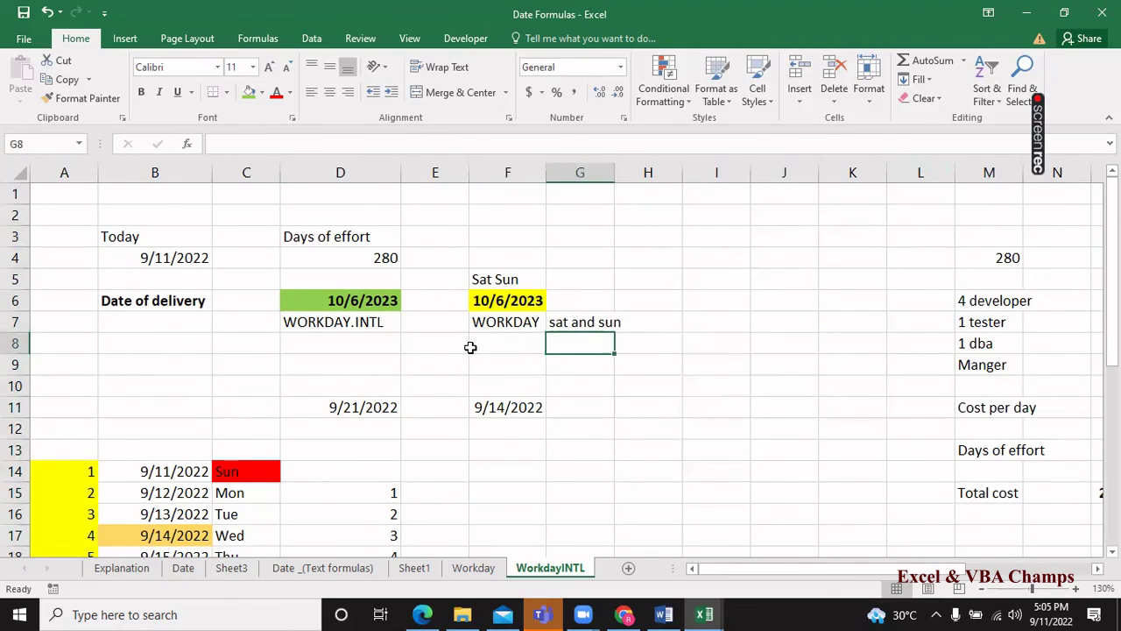
{"action": "key", "text": "Right"}
{"action": "key", "text": "Right"}
{"action": "key", "text": "Right"}
Select columns L onward across the cost table to clear them.
{"action": "key", "text": "Right"}
{"action": "key", "text": "Right"}
{"action": "key", "text": "ctrl+space"}
{"action": "left_click_drag", "start_coordinate": [470, 348], "coordinate": [736, 346], "text": "ctrl"}
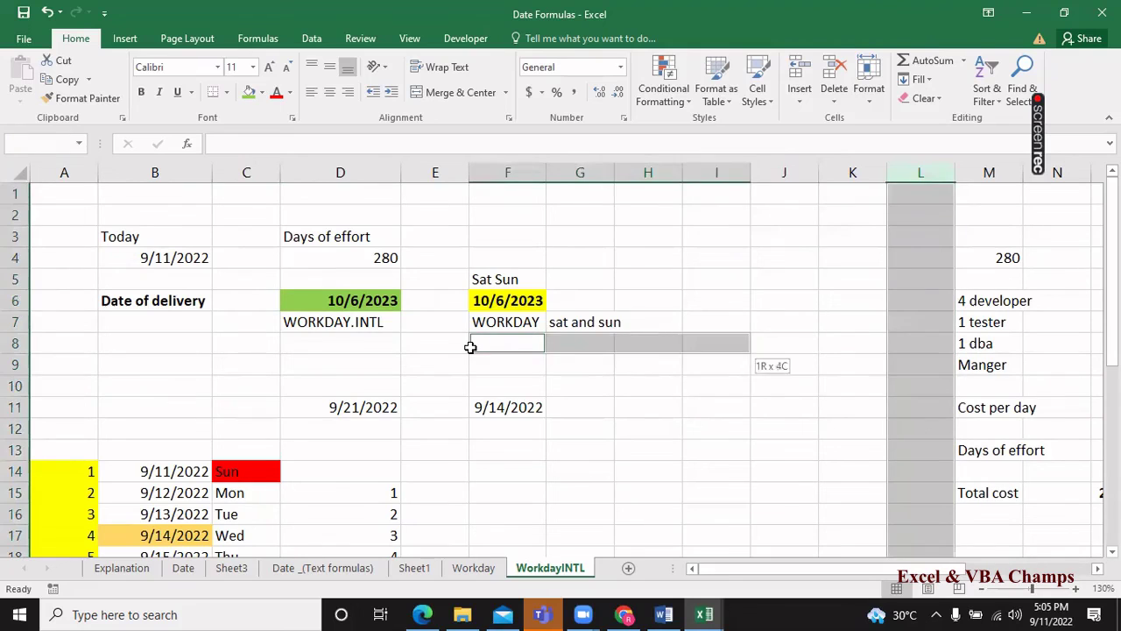
{"action": "key", "text": "Right"}
{"action": "key", "text": "Right"}
{"action": "key", "text": "Right"}
{"action": "key", "text": "Right"}
{"action": "key", "text": "Right"}
{"action": "key", "text": "Right"}
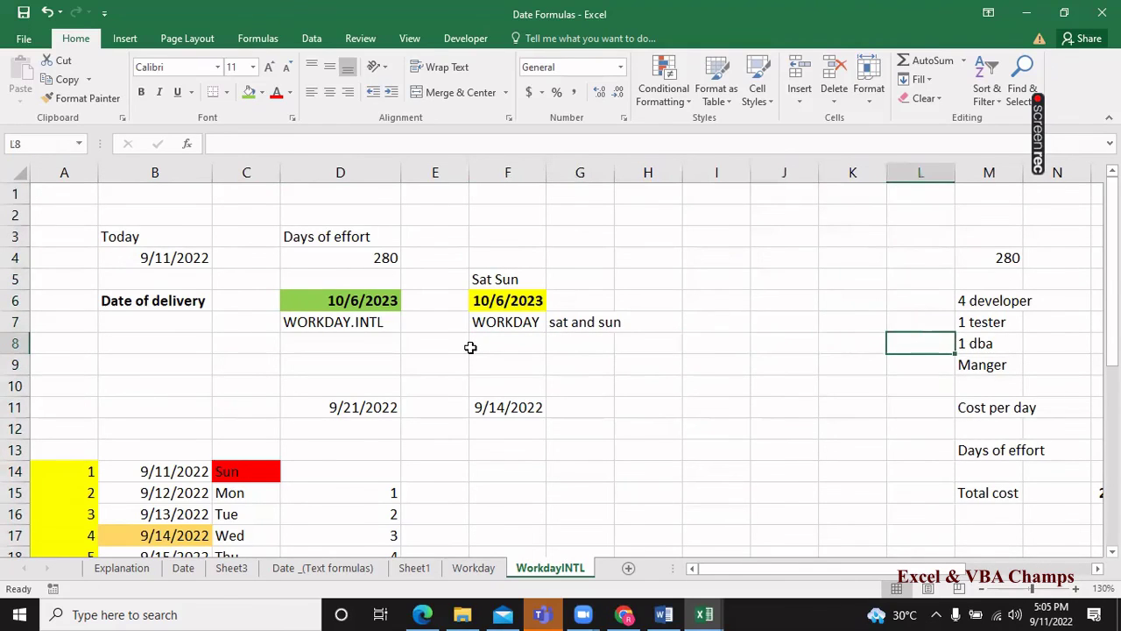
{"action": "key", "text": "ctrl+space"}
{"action": "key", "text": "shift+Right"}
{"action": "key", "text": "shift+Right"}
{"action": "key", "text": "shift+Right"}
{"action": "key", "text": "shift+Right"}
{"action": "key", "text": "shift+Right"}
{"action": "key", "text": "shift+Right"}
{"action": "key", "text": "shift+Right"}
{"action": "key", "text": "shift+Right"}
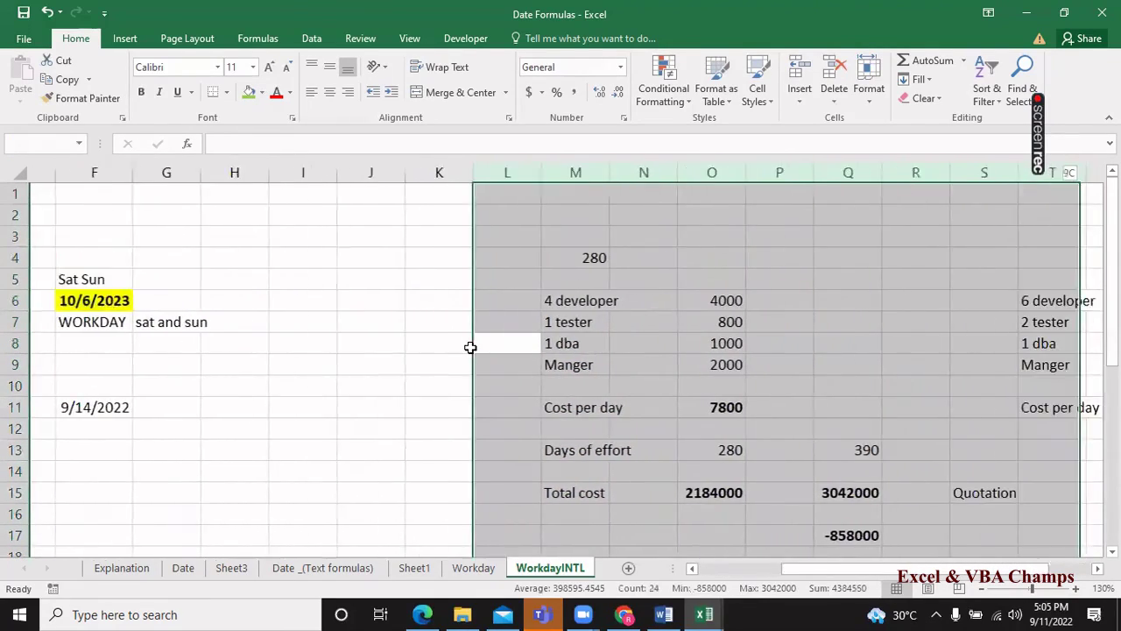
{"action": "key", "text": "shift+Right"}
{"action": "key", "text": "shift+Right"}
{"action": "key", "text": "shift+Right"}
{"action": "key", "text": "shift+Right"}
{"action": "key", "text": "shift+Right"}
{"action": "key", "text": "shift+Right"}
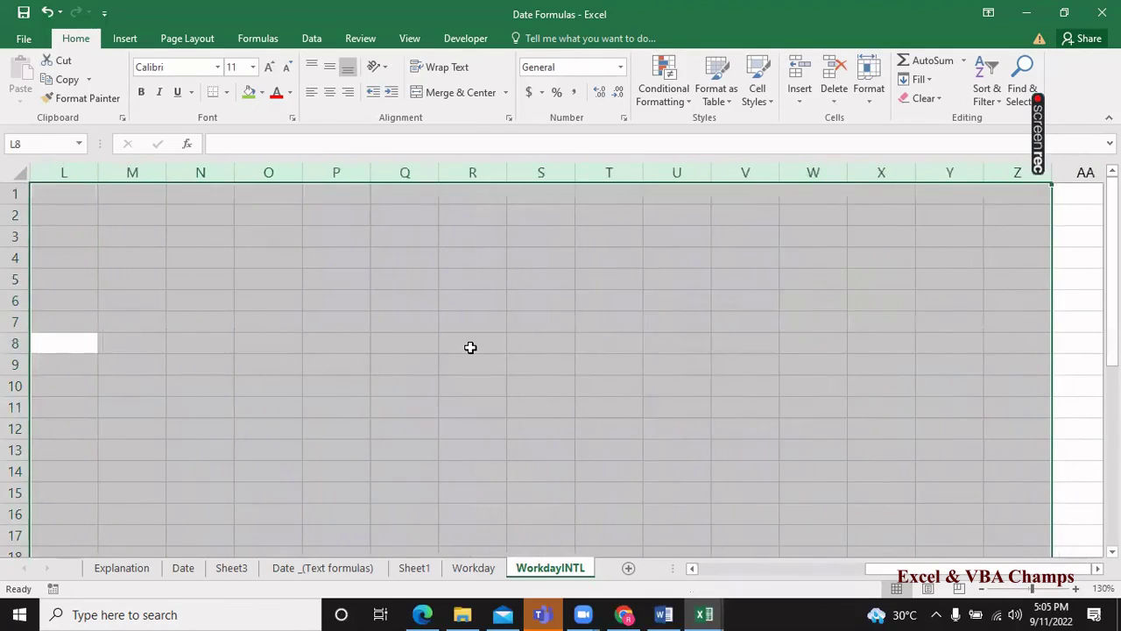
{"action": "key", "text": "Home"}
{"action": "key", "text": "Down"}
{"action": "key", "text": "shift+space"}
Insert six blank rows at row 9 (rows 9 to 14).
{"action": "key", "text": "shift+Down"}
{"action": "key", "text": "shift+Down"}
{"action": "key", "text": "shift+Down"}
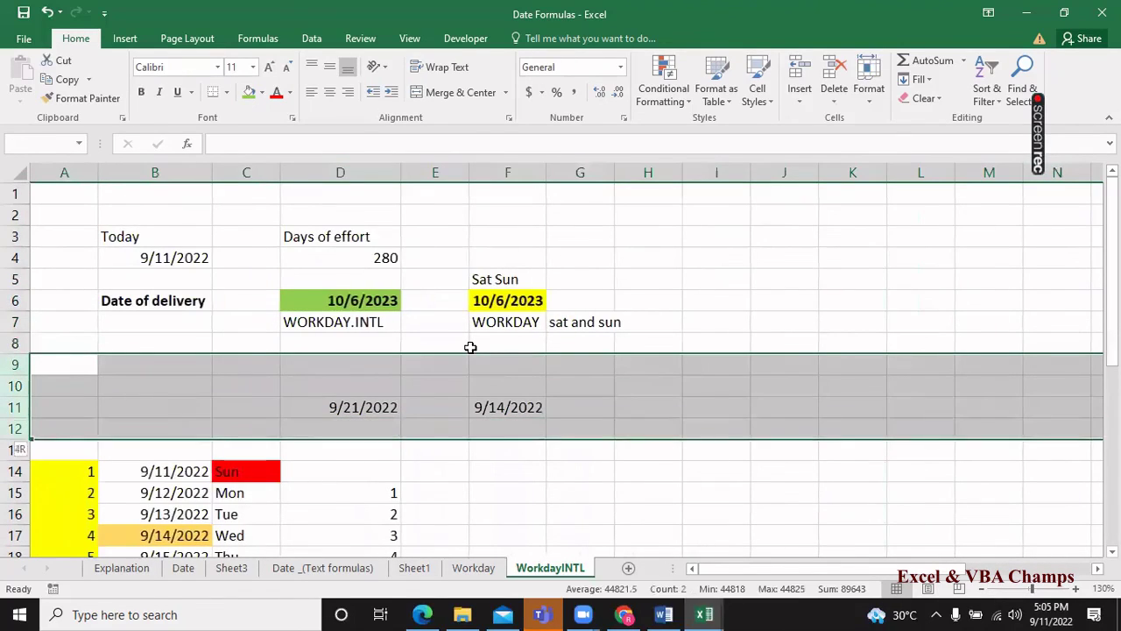
{"action": "key", "text": "shift+Down"}
{"action": "key", "text": "shift+Down"}
{"action": "key", "text": "ctrl+shift+plus"}
{"action": "key", "text": "Down"}
Clear the 'sat and sun' note from cell G7.
{"action": "key", "text": "Right"}
{"action": "key", "text": "Up"}
{"action": "key", "text": "Right"}
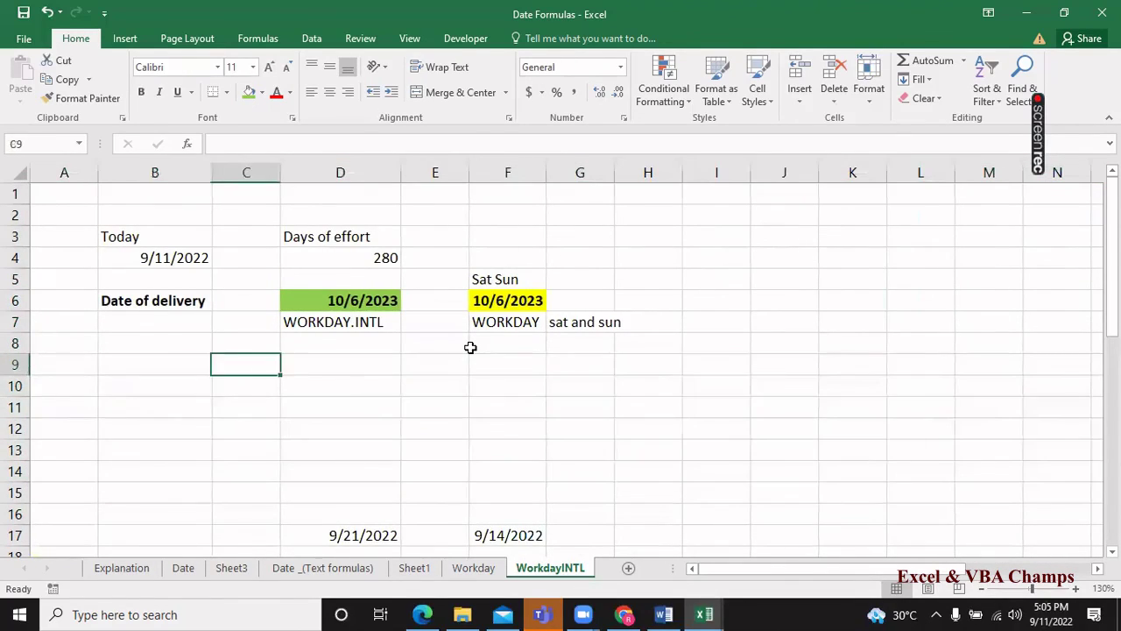
{"action": "key", "text": "Right"}
{"action": "key", "text": "Right"}
{"action": "key", "text": "Right"}
{"action": "key", "text": "Up"}
{"action": "key", "text": "Up"}
{"action": "key", "text": "Right"}
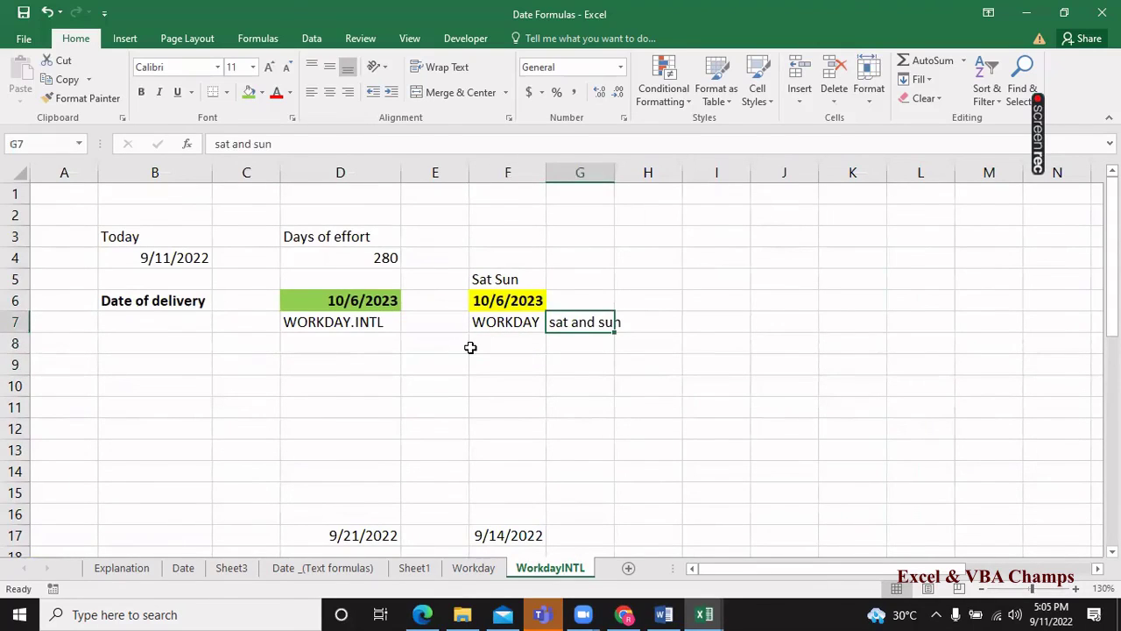
{"action": "key", "text": "Delete"}
Enter the note 'Exclude Saturday and Sunday by default' in F9.
{"action": "key", "text": "Down"}
{"action": "key", "text": "Down"}
{"action": "key", "text": "Left"}
{"action": "type", "text": "E"}
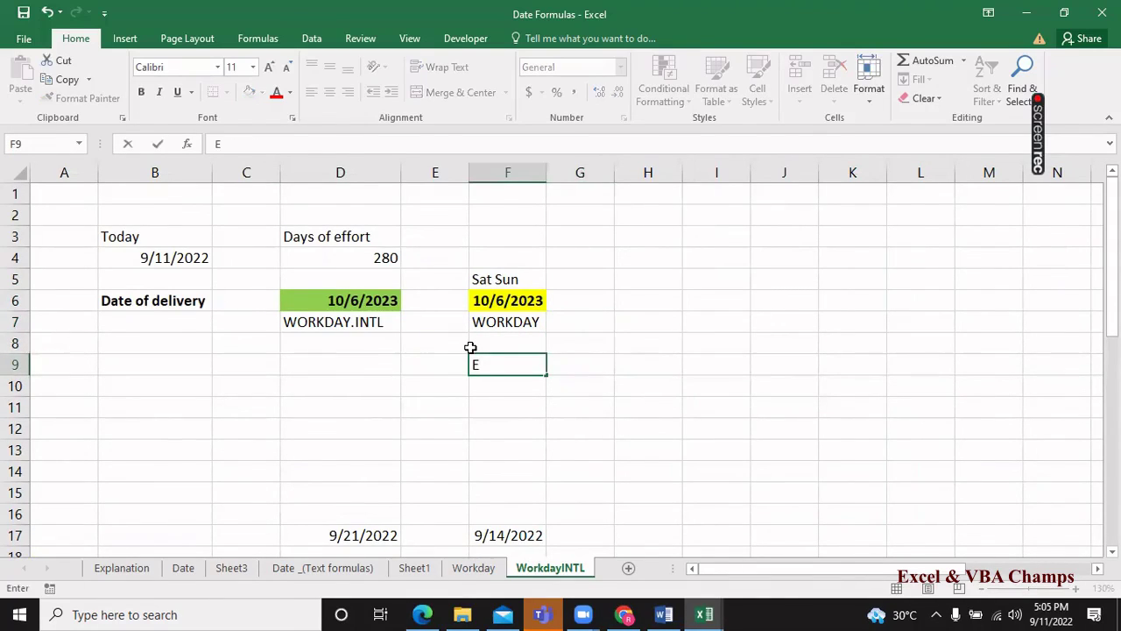
{"action": "type", "text": "xclude S"}
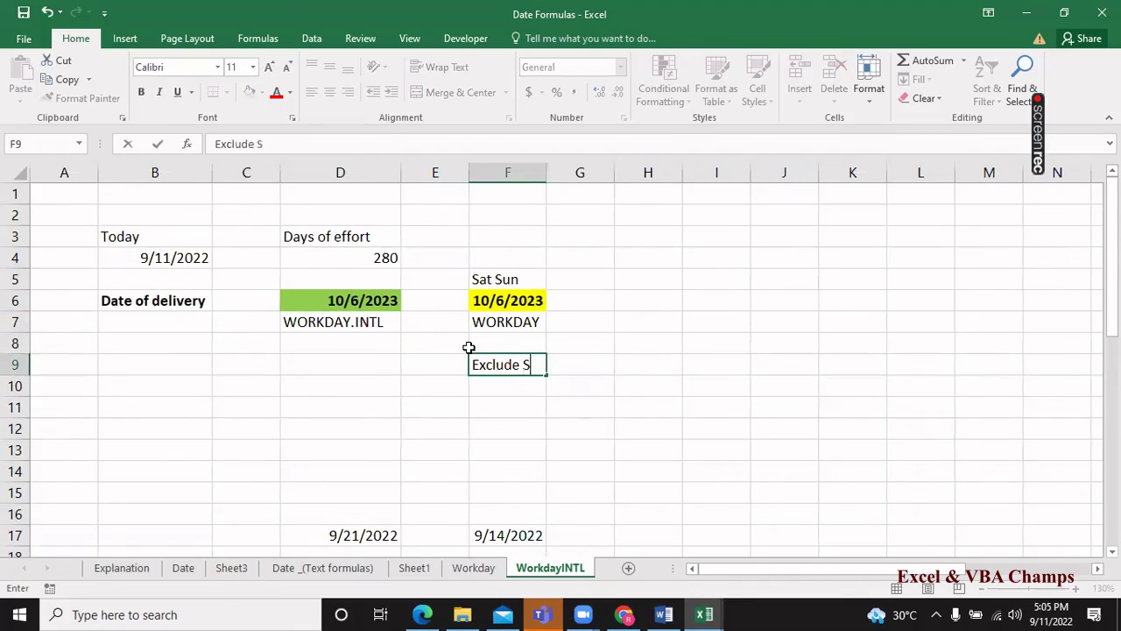
{"action": "type", "text": "aturday a"}
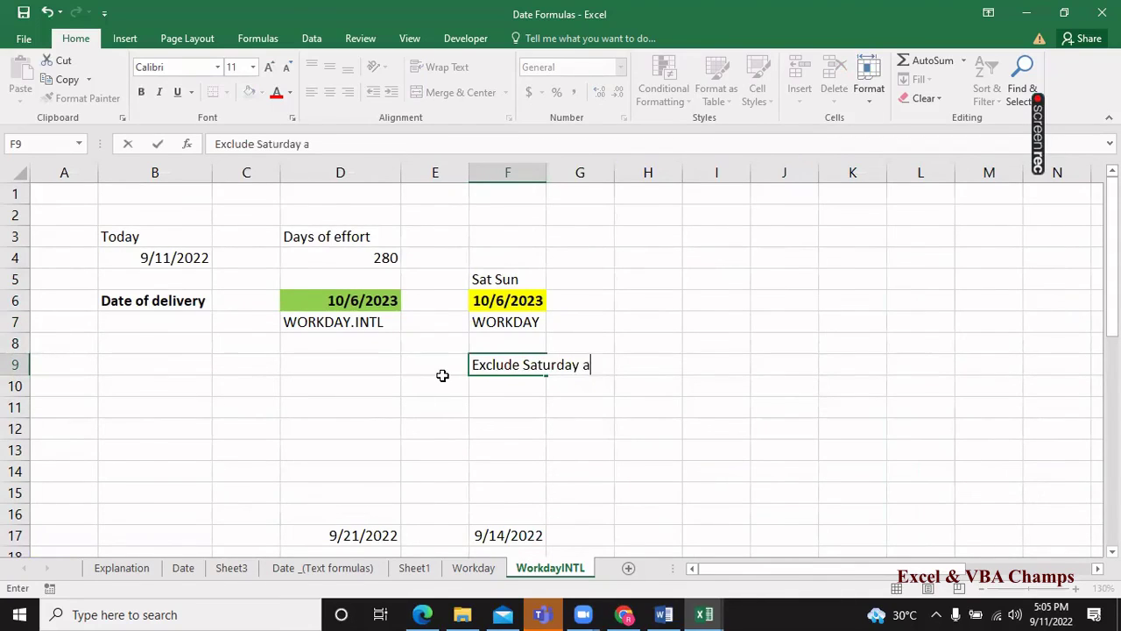
{"action": "type", "text": "nd"}
{"action": "key", "text": "BackSpace"}
{"action": "type", "text": "sunday"}
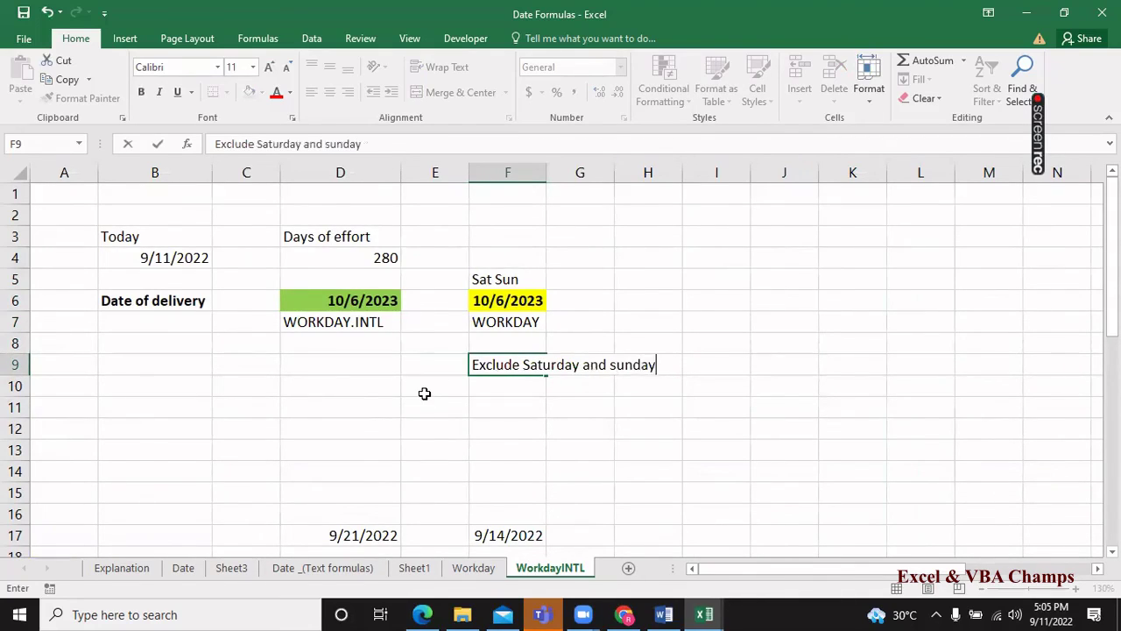
{"action": "type", "text": " a"}
{"action": "key", "text": "BackSpace"}
{"action": "type", "text": "by def"}
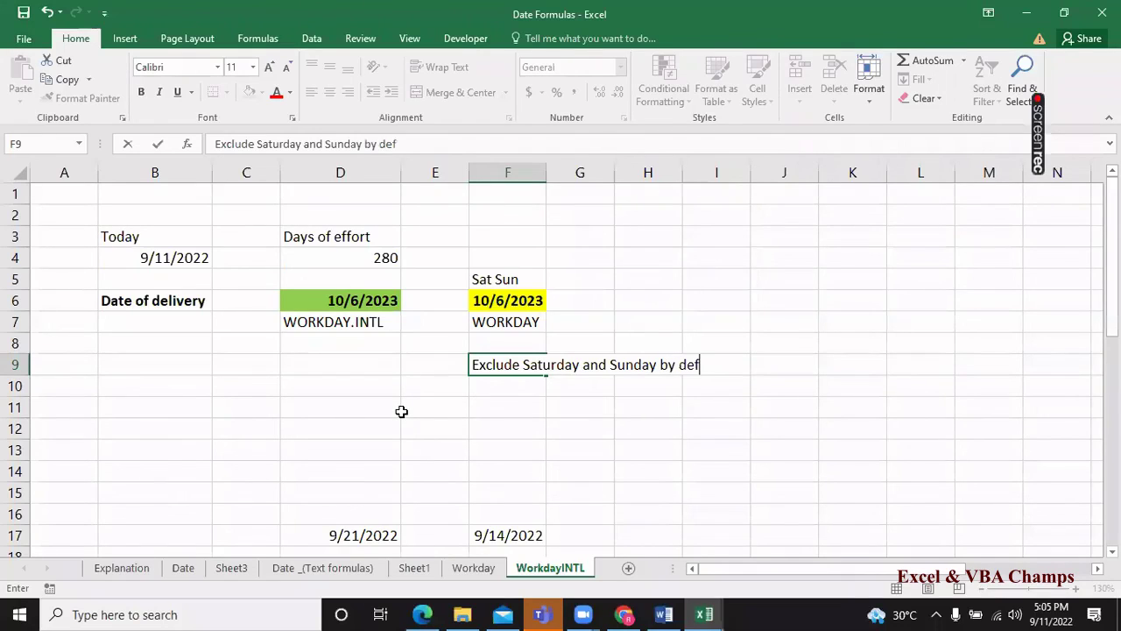
{"action": "type", "text": "ult"}
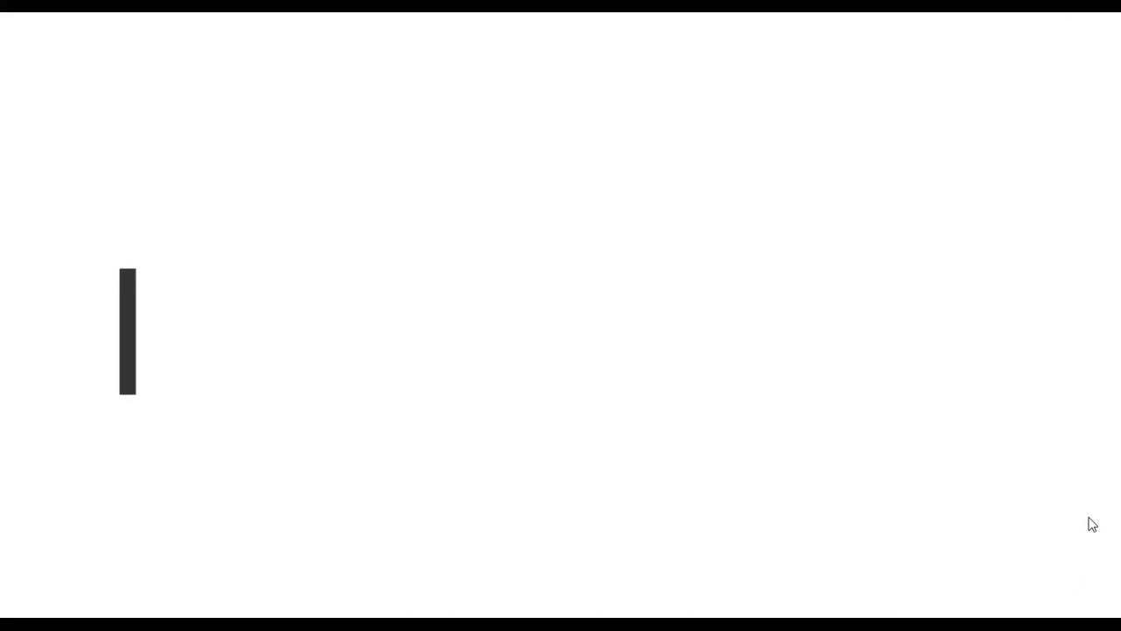